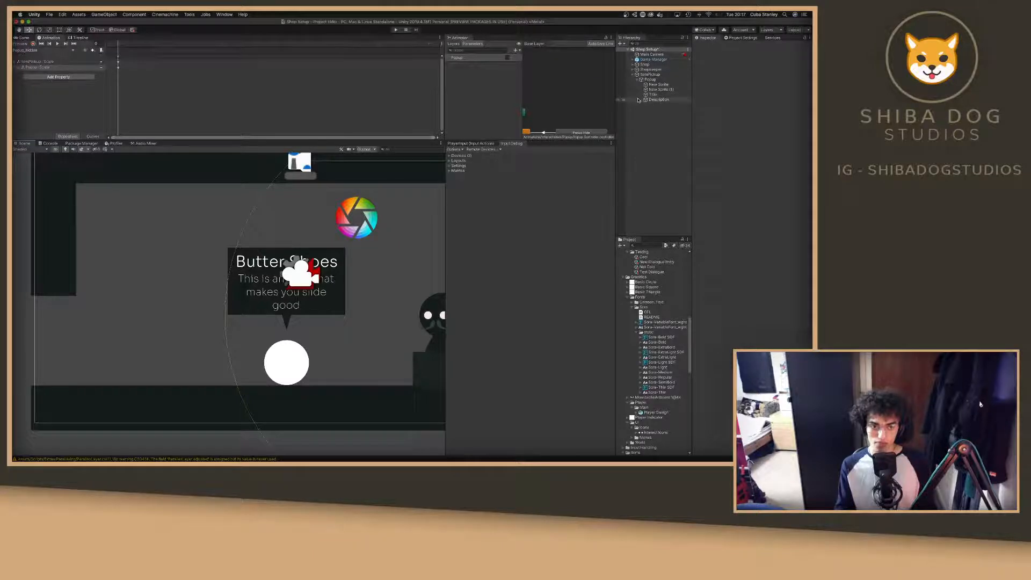
Show the Game view in place of the Animation view and enlarge it to preview the popup.
scroll(345, 217, down, 5)
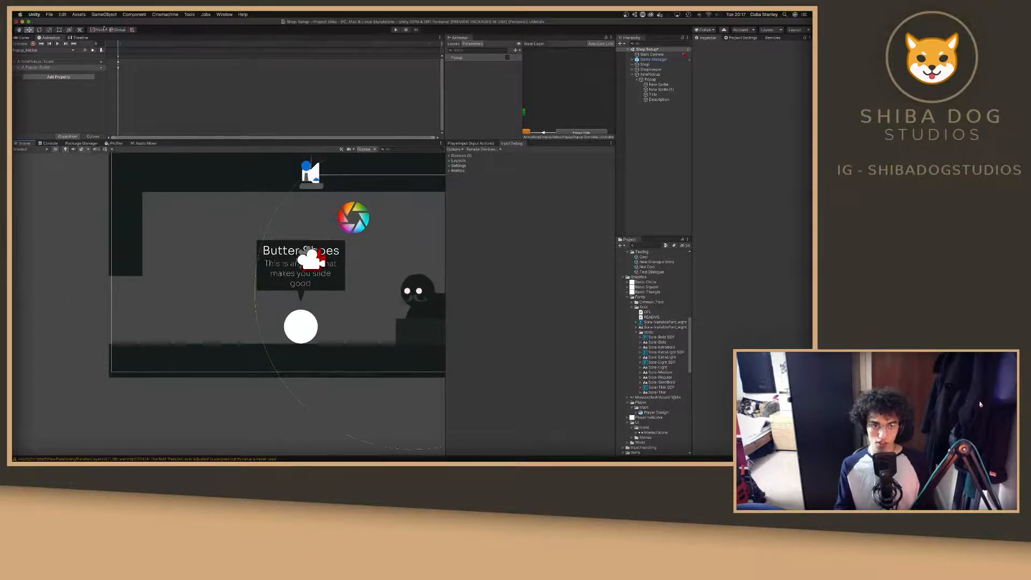
click(22, 37)
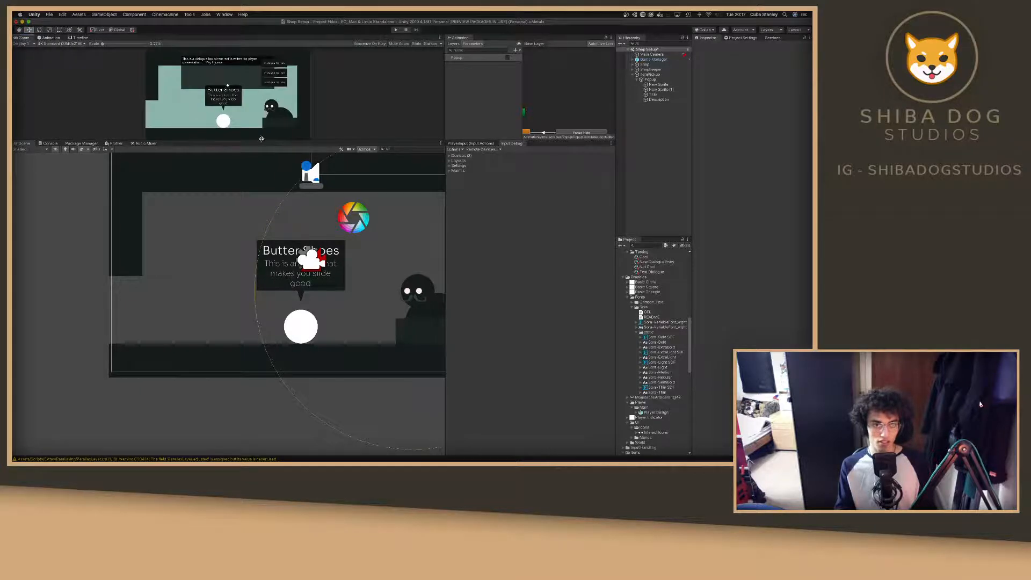
drag(261, 139, 261, 263)
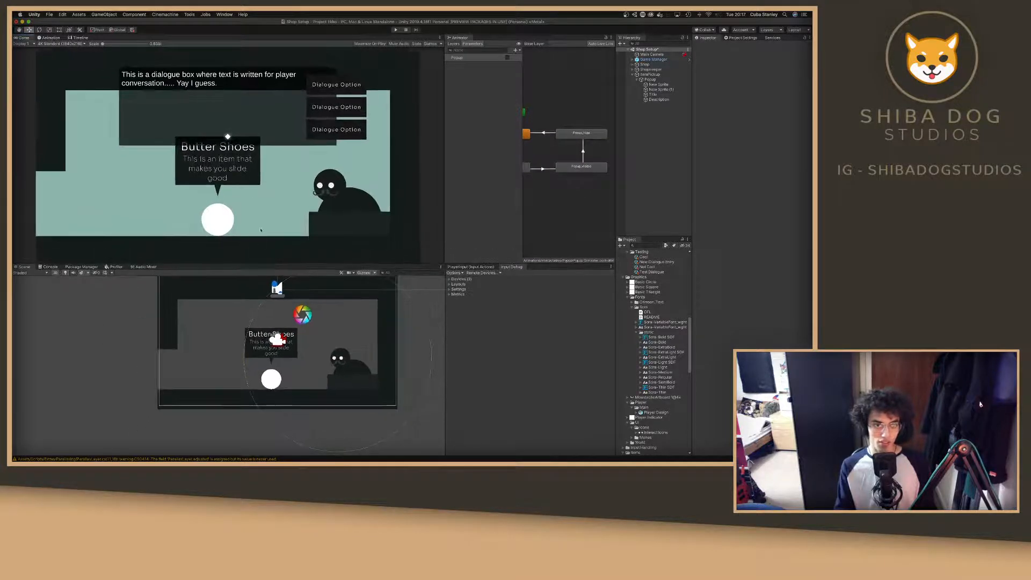
Set the font size of the popup's Description text to 15.
scroll(281, 370, up, 5)
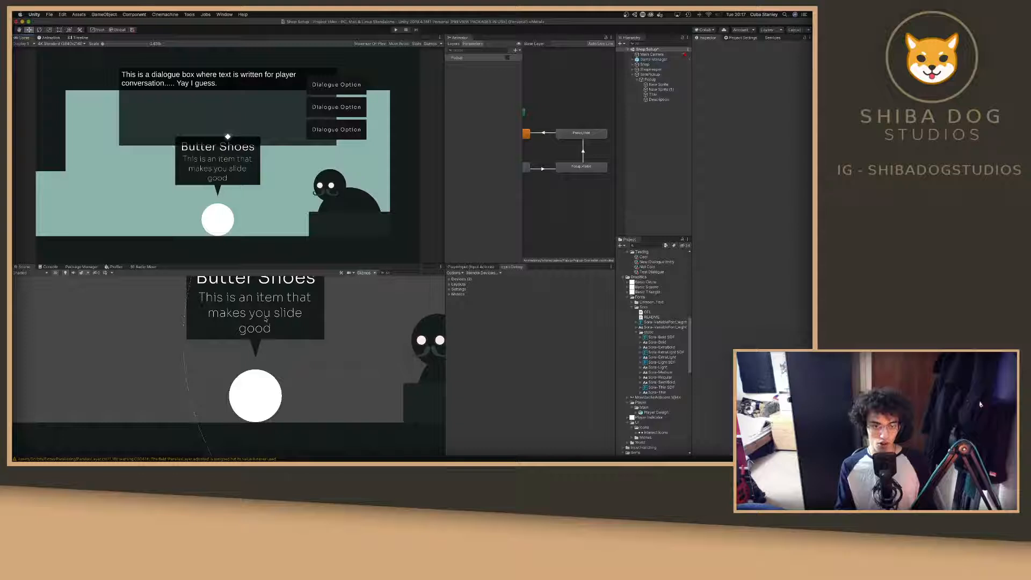
click(653, 94)
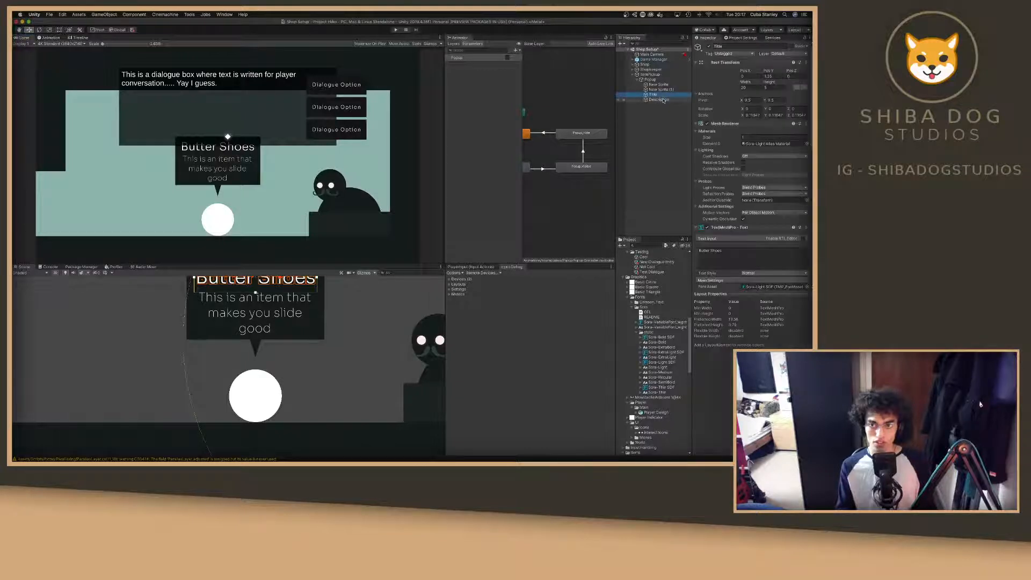
click(659, 100)
scroll(724, 264, down, 3)
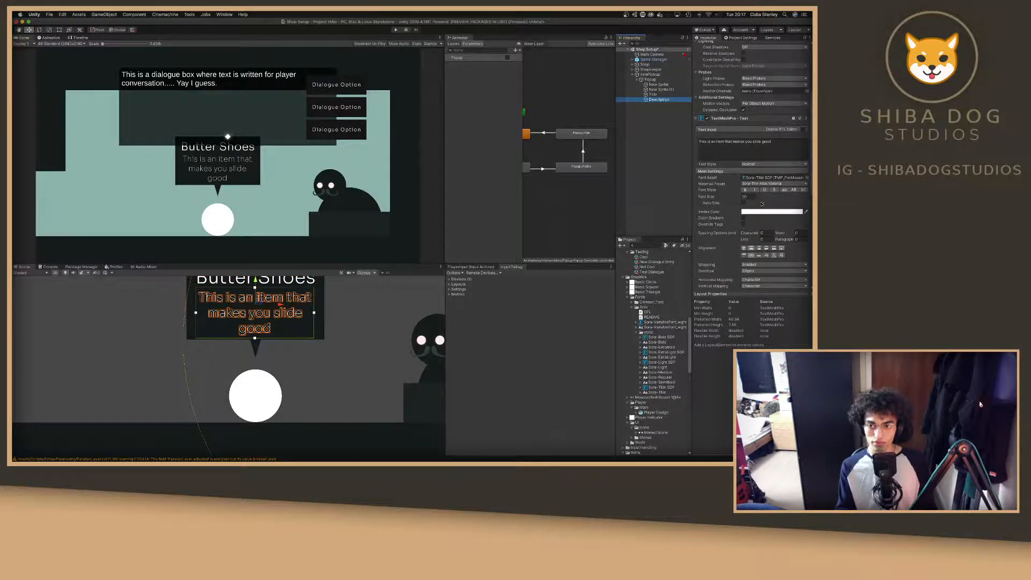
click(754, 197)
text(15)
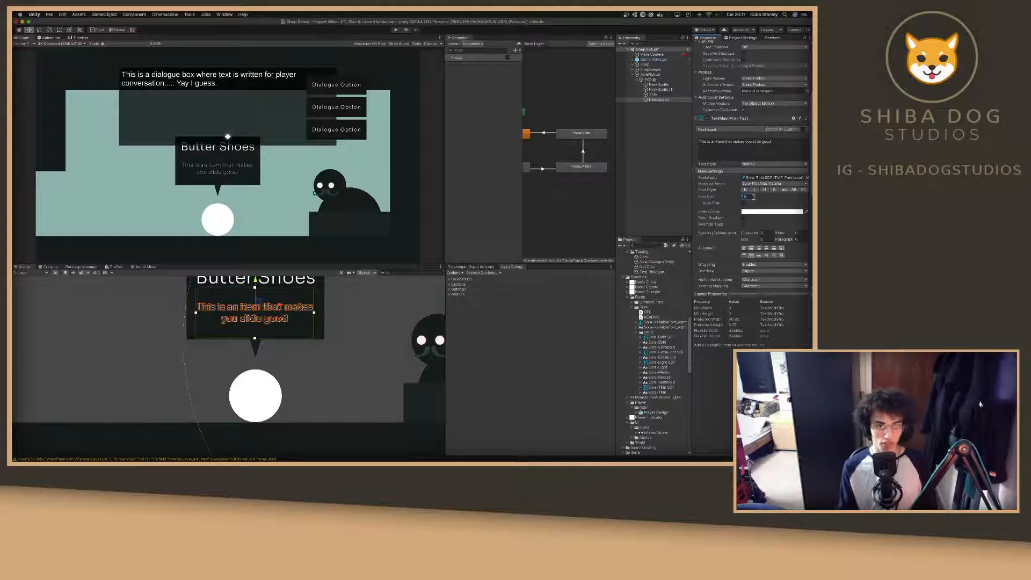
Try several font sizes on the popup's Title text and settle on 22.5.
click(653, 94)
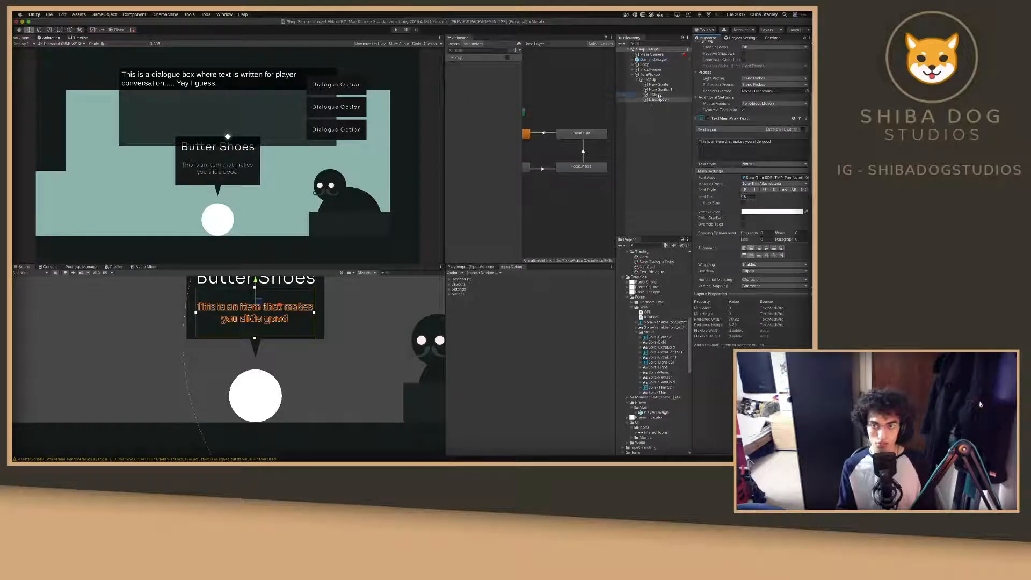
click(746, 197)
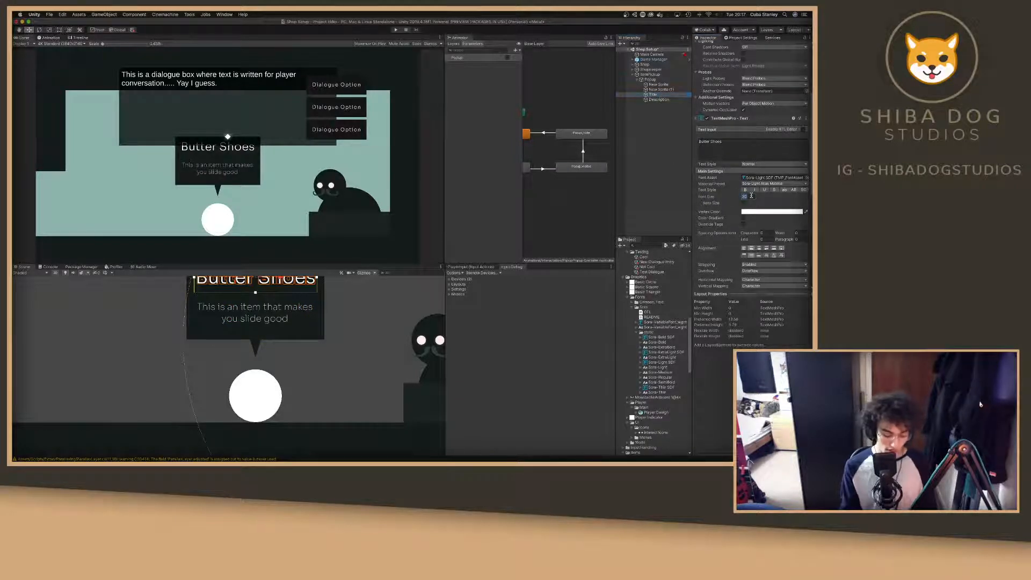
text(25)
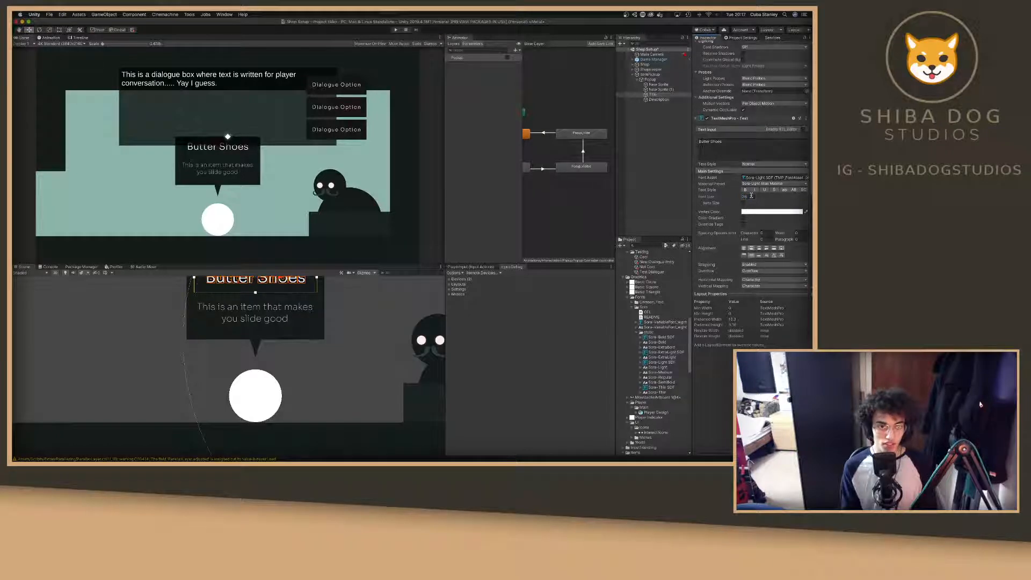
key(BackSpace)
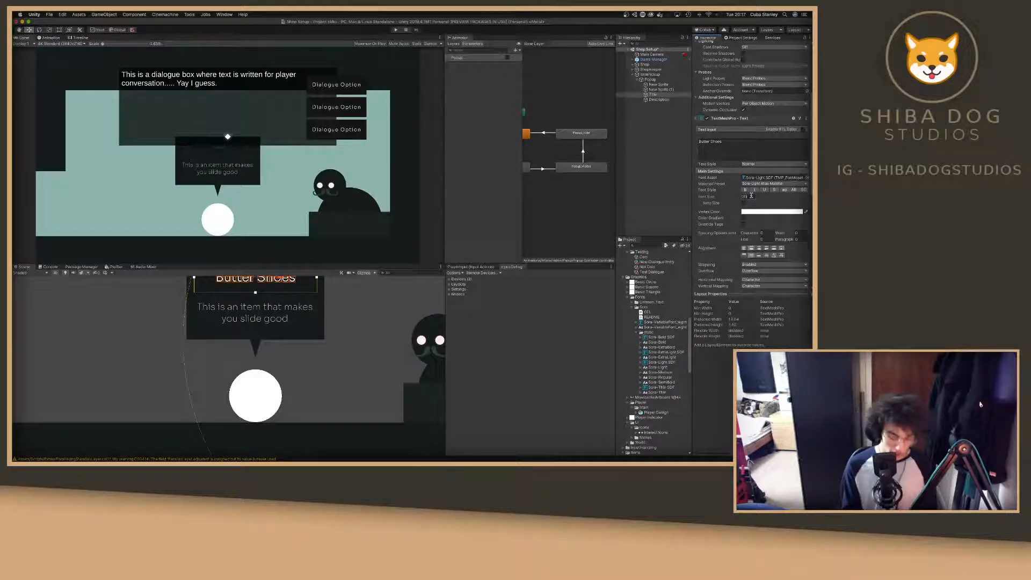
text(0)
key(BackSpace)
text(5)
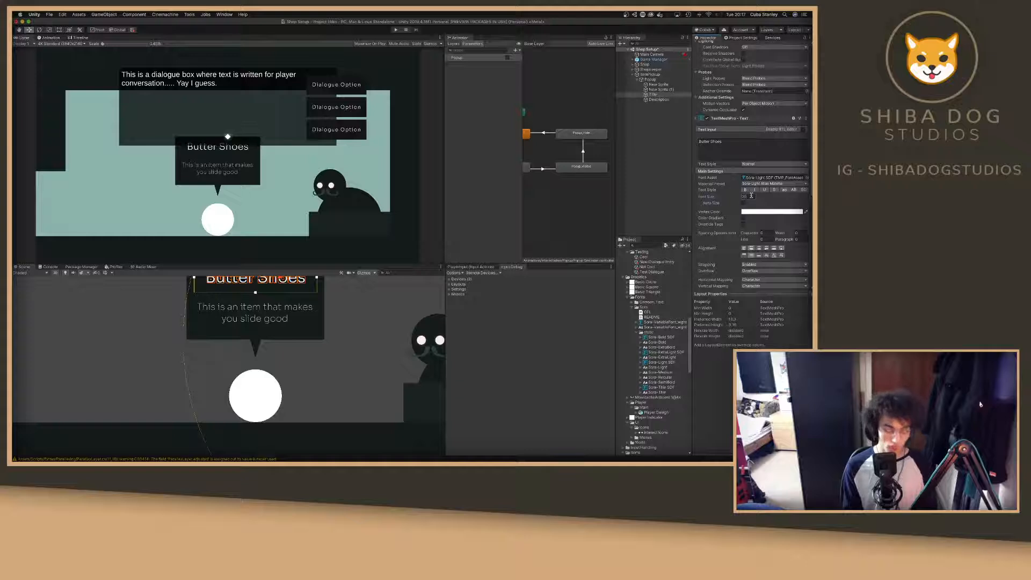
key(BackSpace)
text(3.)
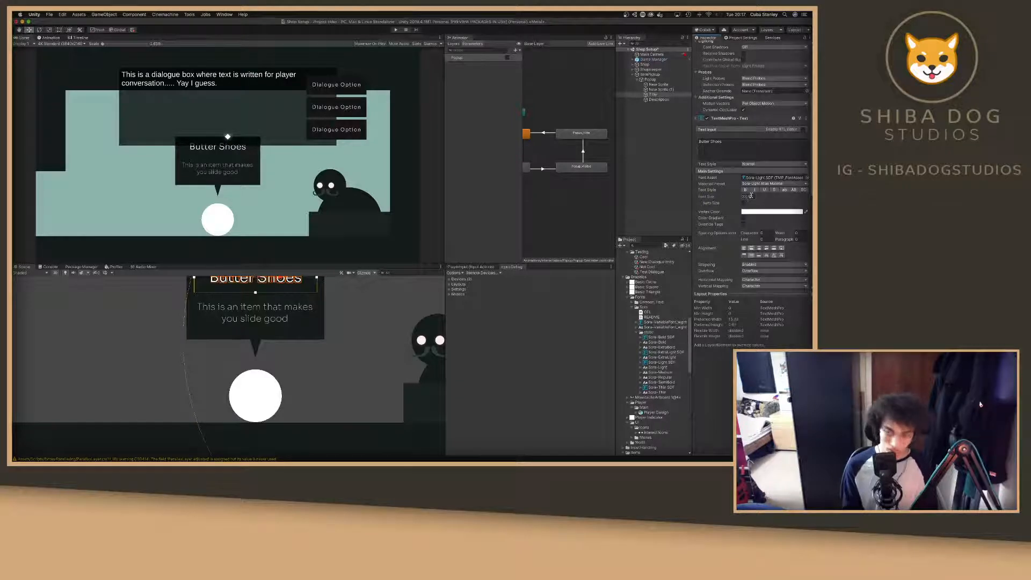
text(5)
key(BackSpace)
key(BackSpace)
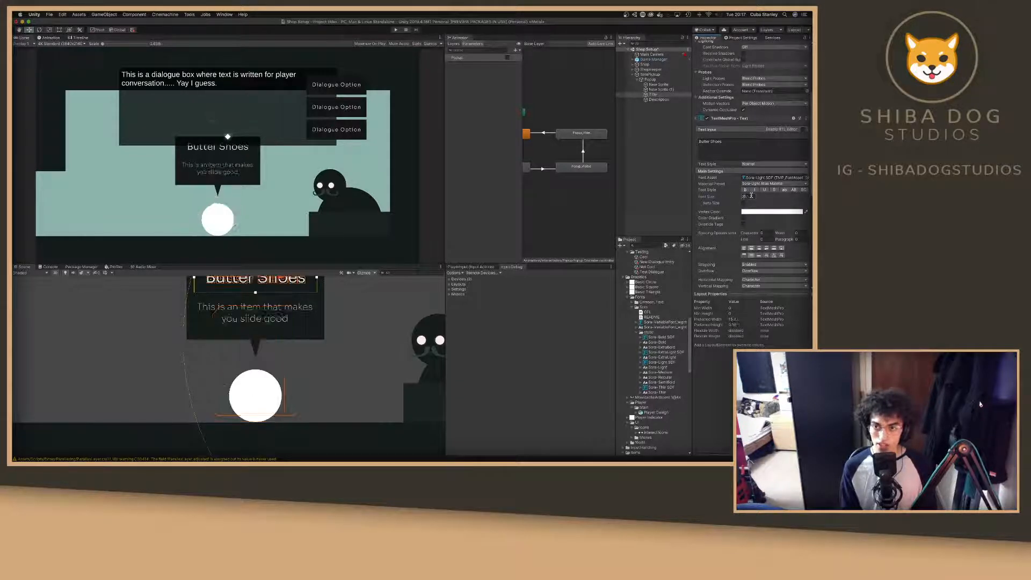
text(2.5)
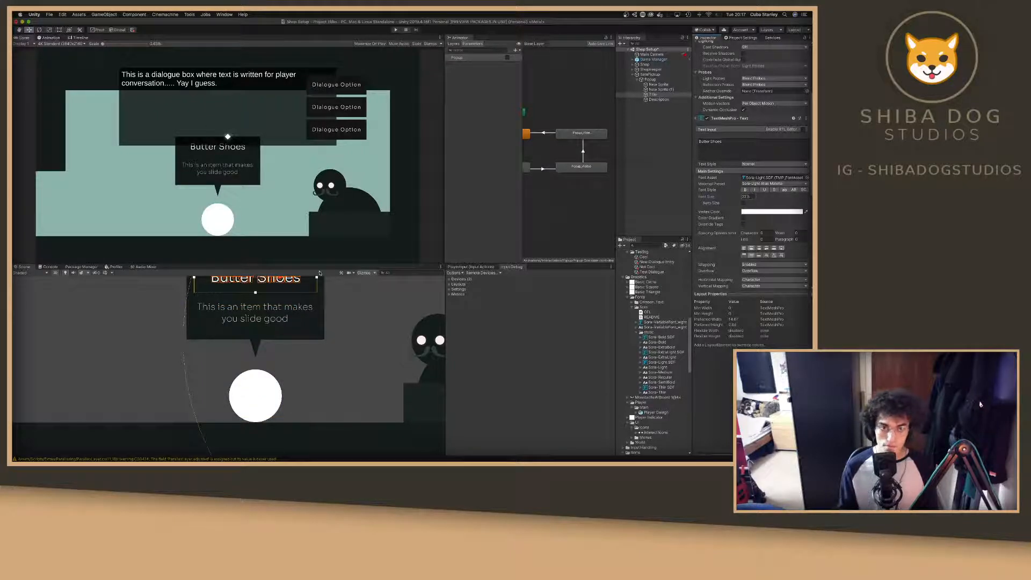
Rename the popup's square background sprite as Body.
scroll(252, 322, up, 2)
middle_drag(252, 322, 227, 375)
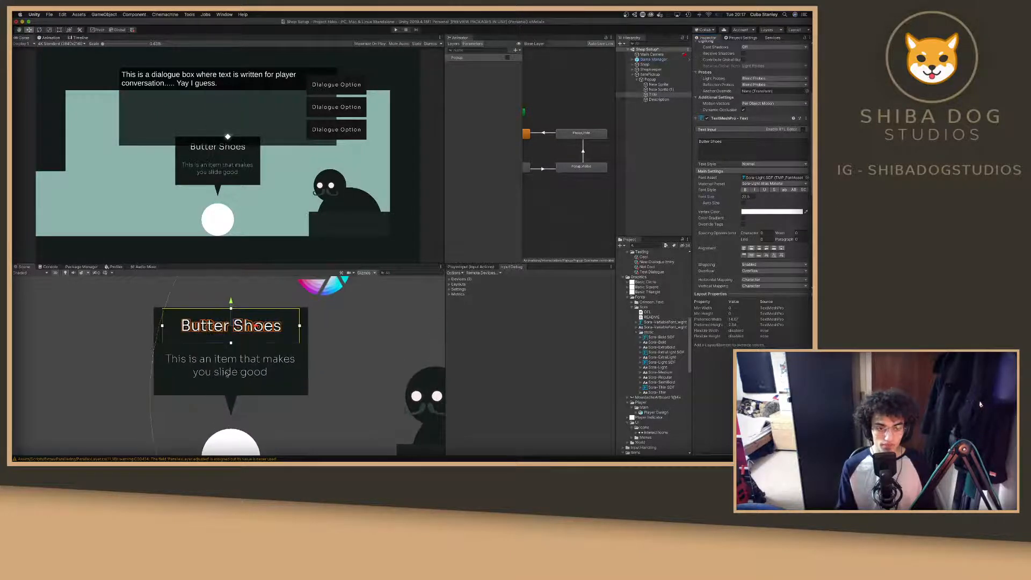
click(283, 385)
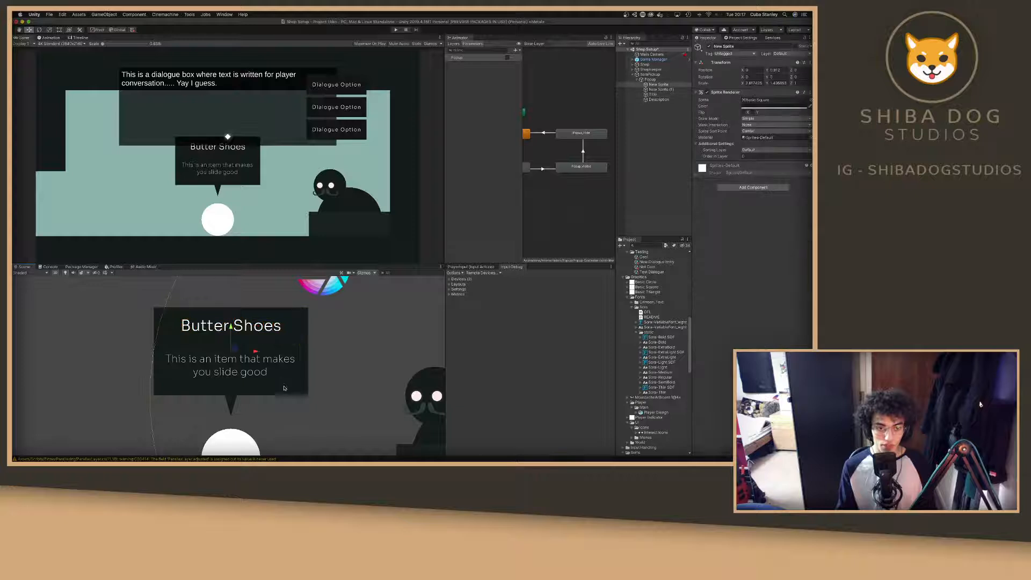
click(662, 88)
click(664, 87)
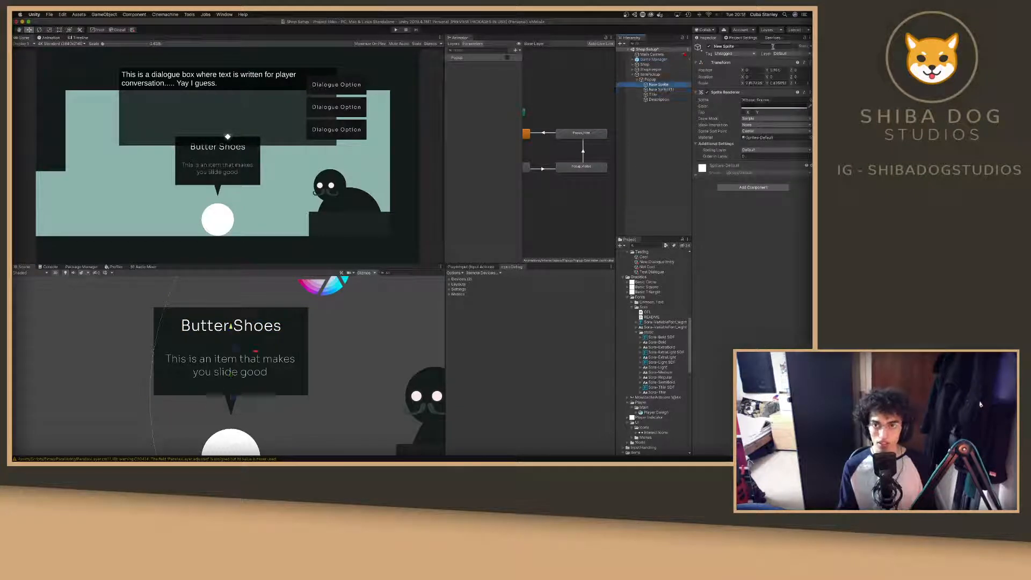
click(773, 47)
text(Box)
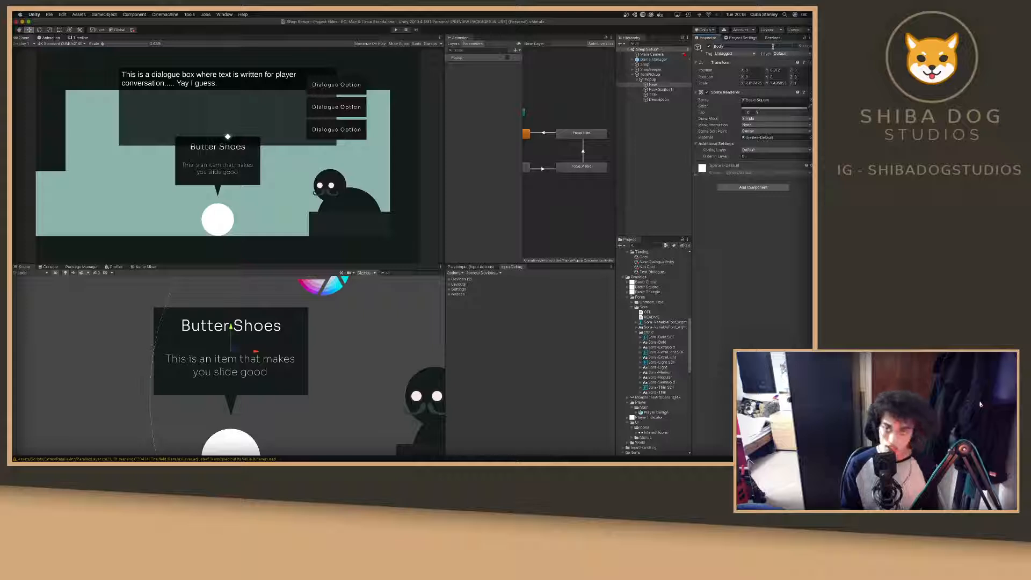
Rename the popup's triangle pointer sprite as Tail.
click(660, 89)
click(738, 46)
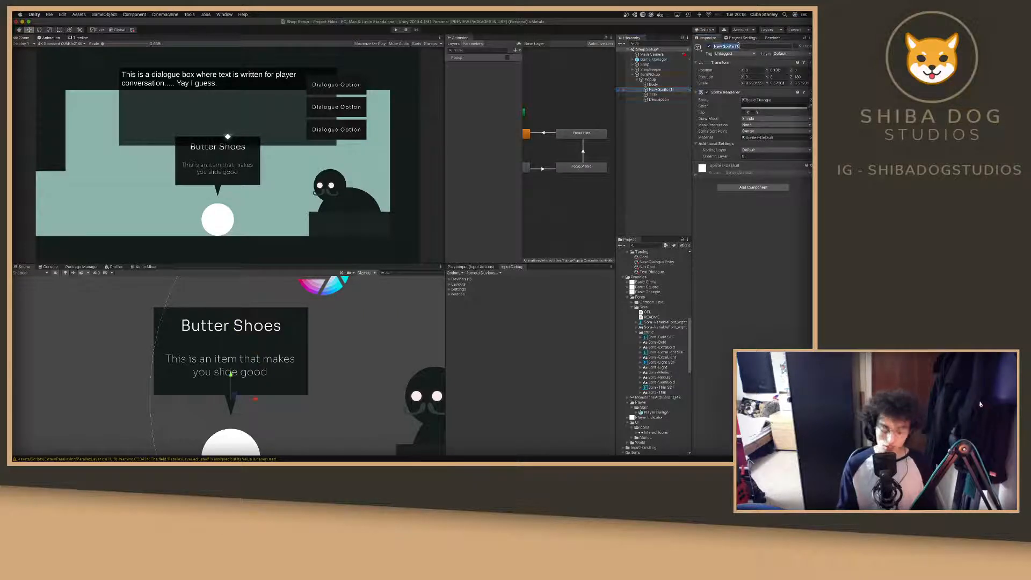
text(Te)
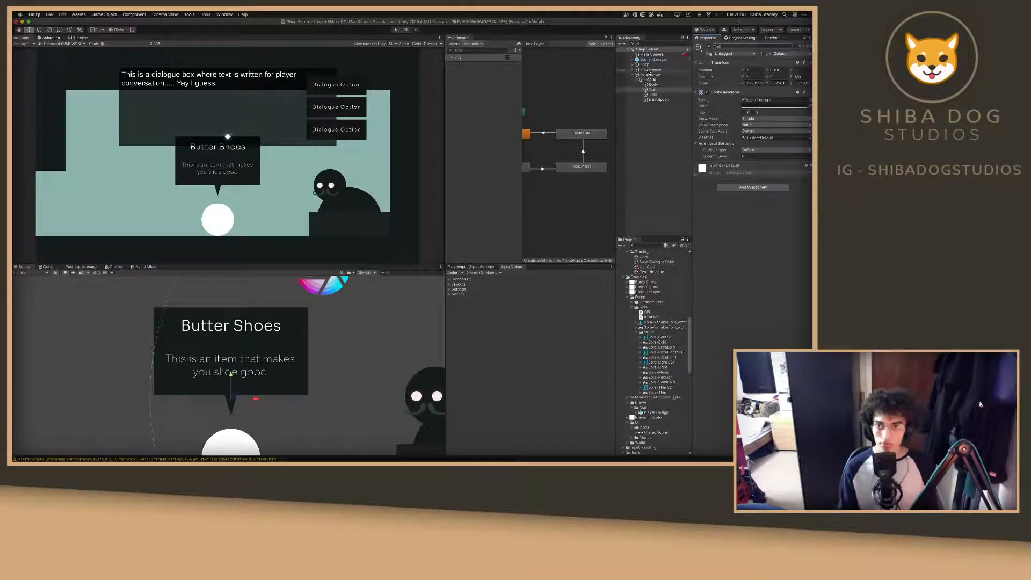
Resize the Body sprite by lowering its top edge and narrowing both sides slightly and evenly around its centre.
click(653, 84)
click(59, 29)
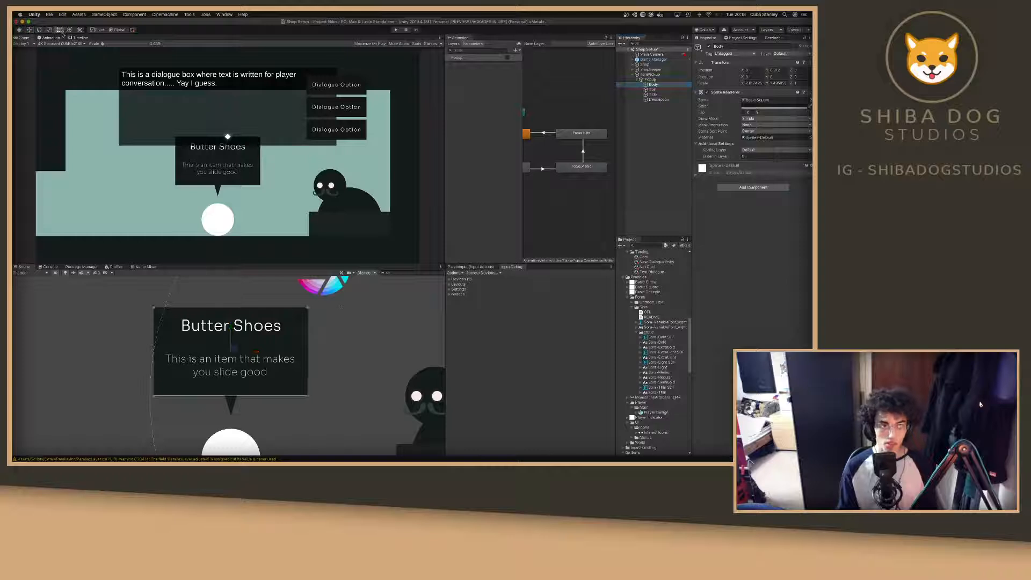
click(502, 191)
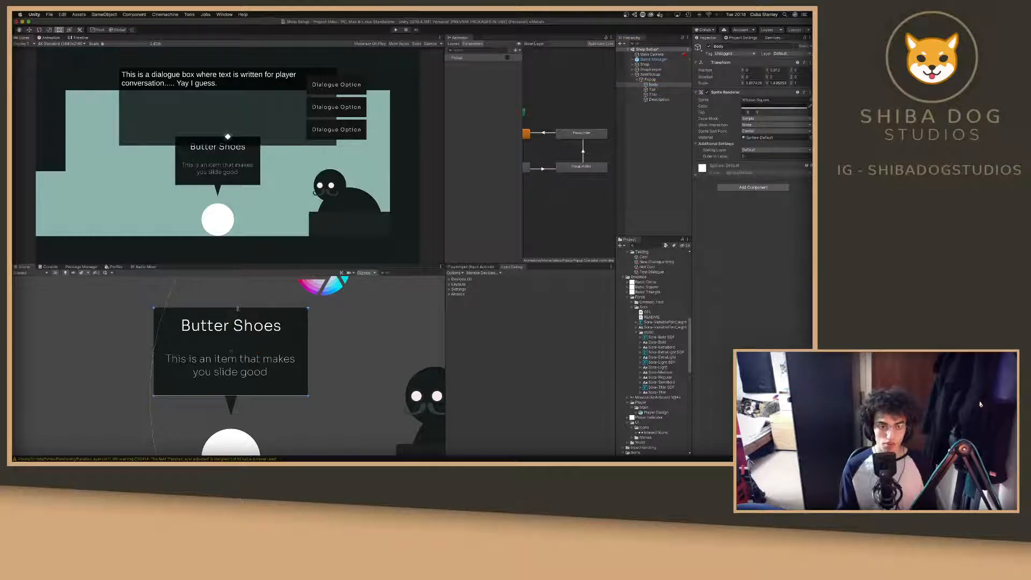
drag(238, 308, 237, 322)
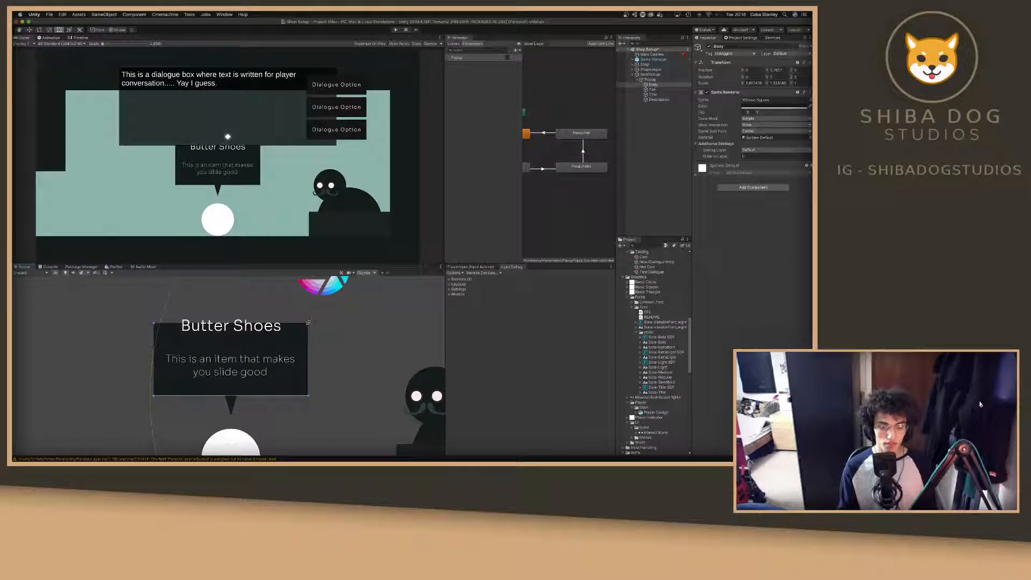
drag(308, 371, 289, 373)
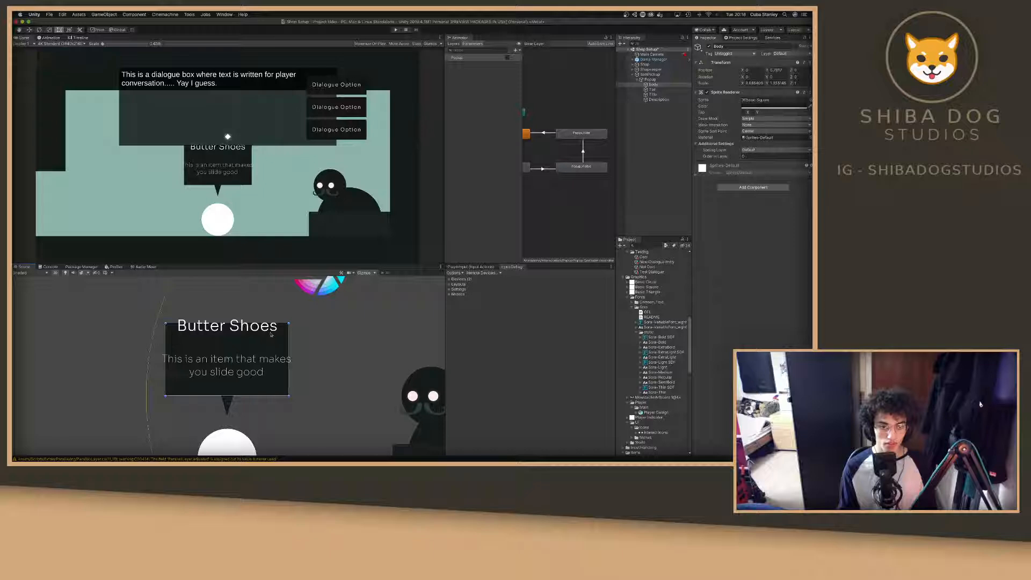
key(super+z)
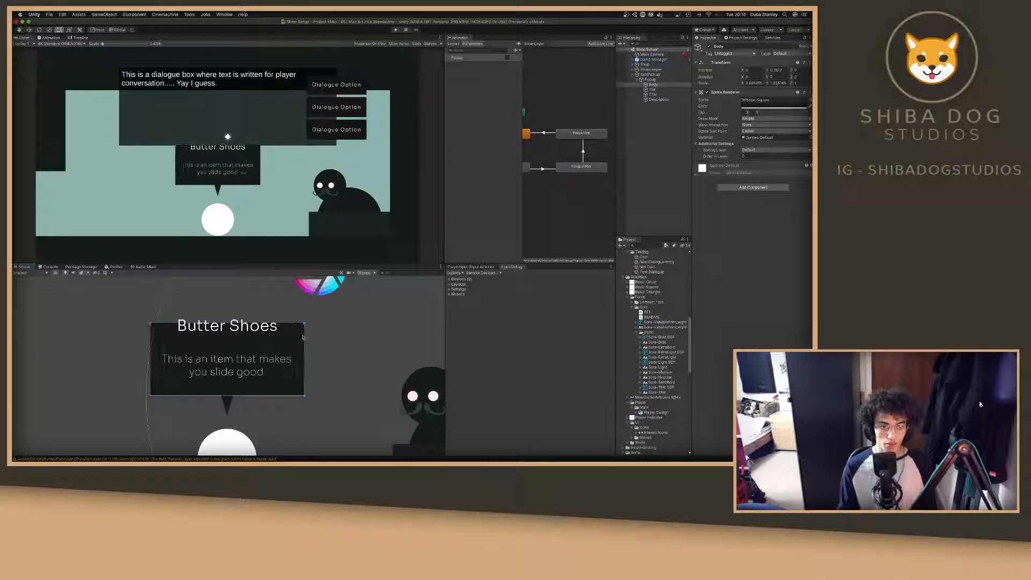
alt+drag(305, 340, 300, 341)
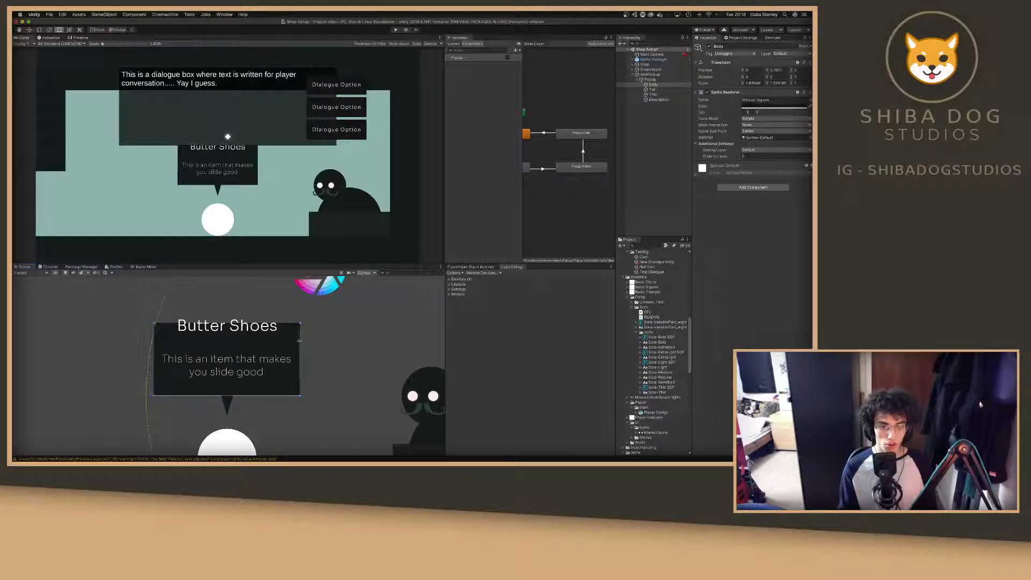
Move the Title text down inside the resized Body and lower the top edge of the Description text box beneath it.
click(288, 327)
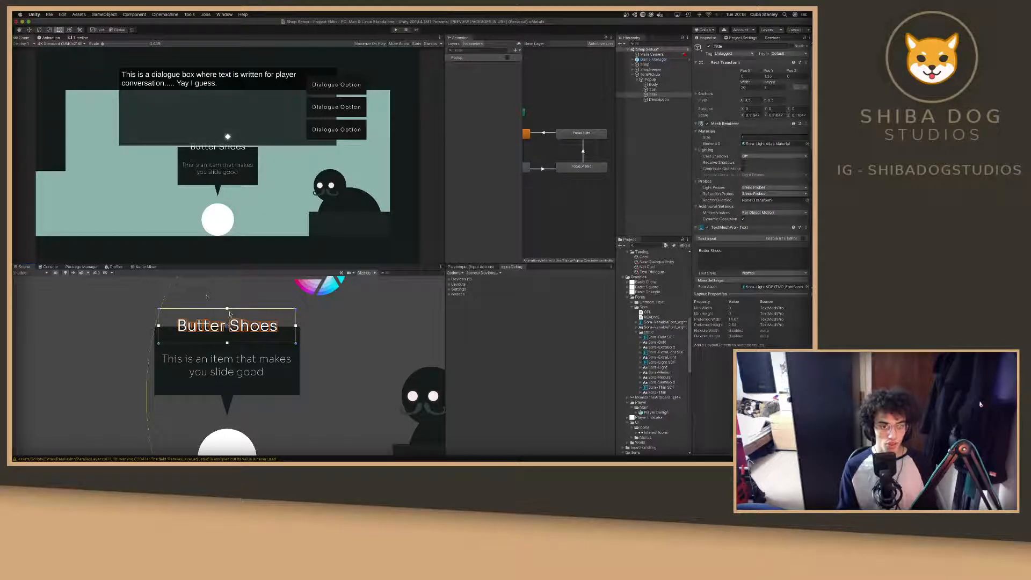
key(w)
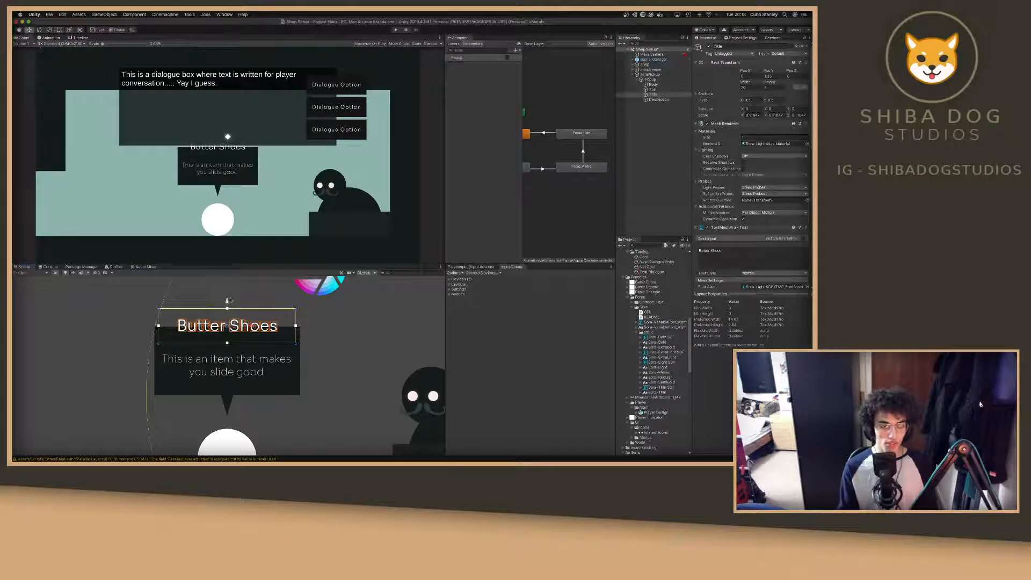
mouse_move(228, 300)
mouse_down()
mouse_move(227, 335)
mouse_move(227, 313)
mouse_up()
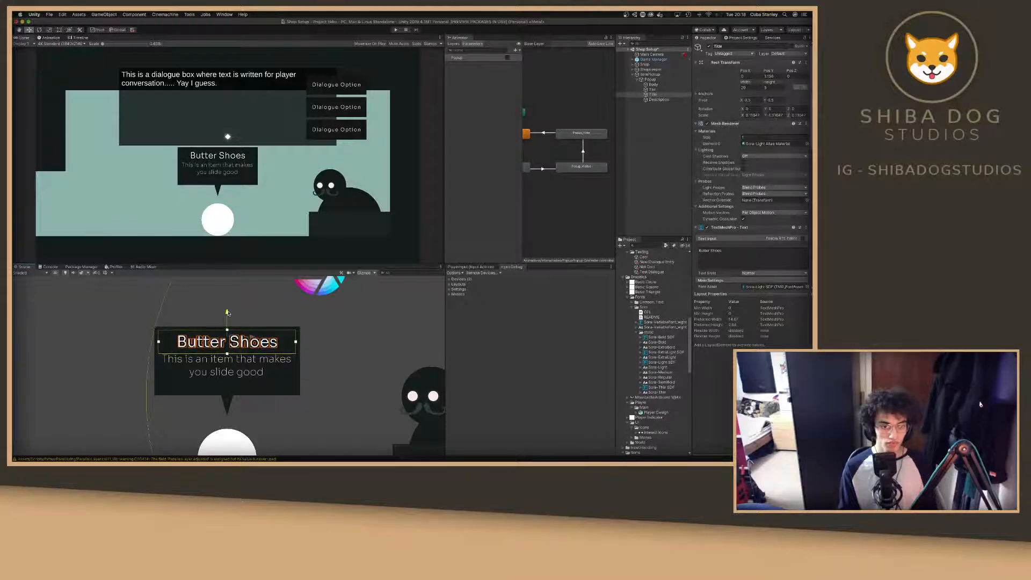
click(234, 368)
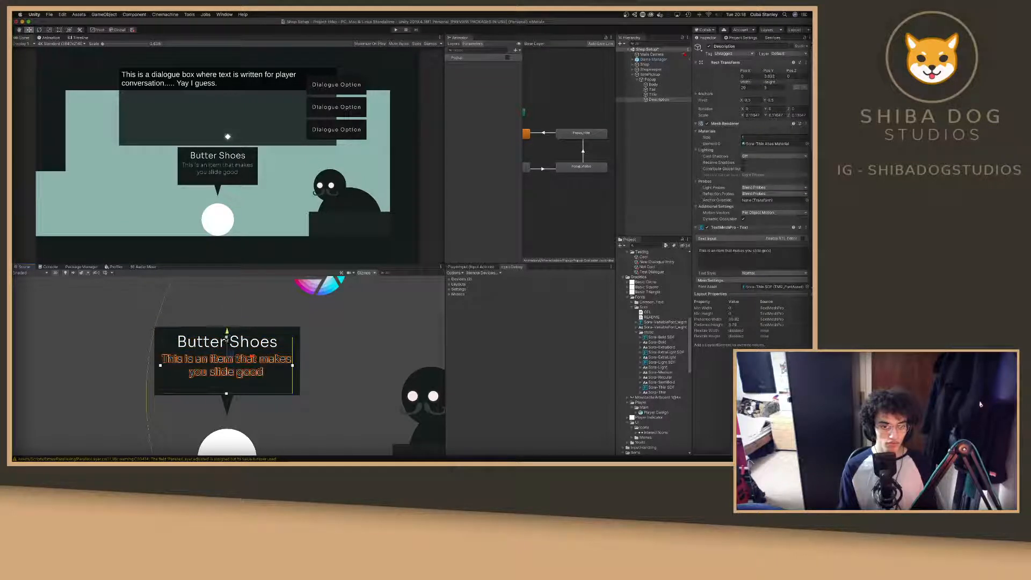
drag(227, 341, 226, 351)
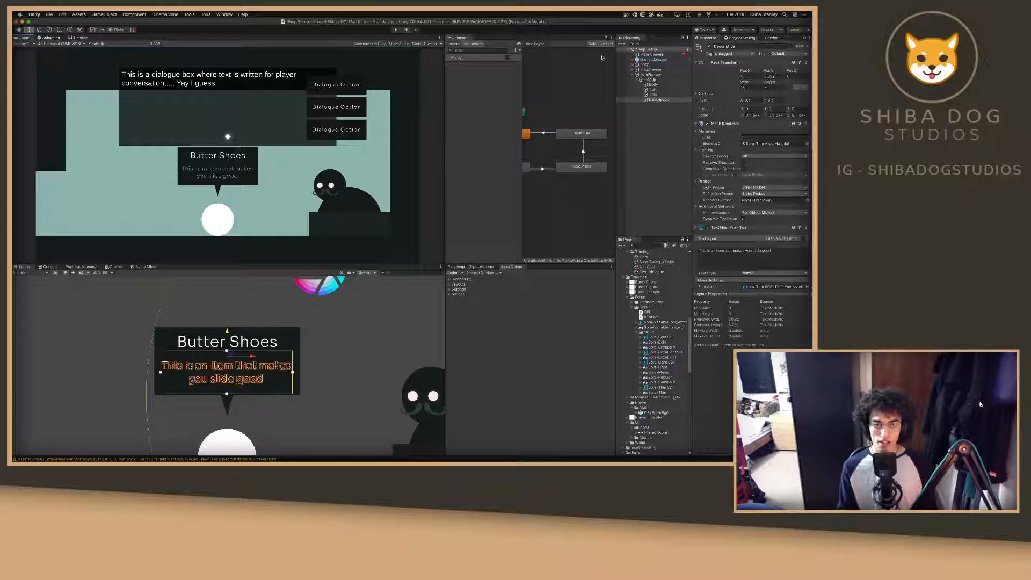
Assign the Title text object to the Name Text reference of the ItemPickup's Purchase Item script.
key(ctrl+Right)
key(ctrl+Left)
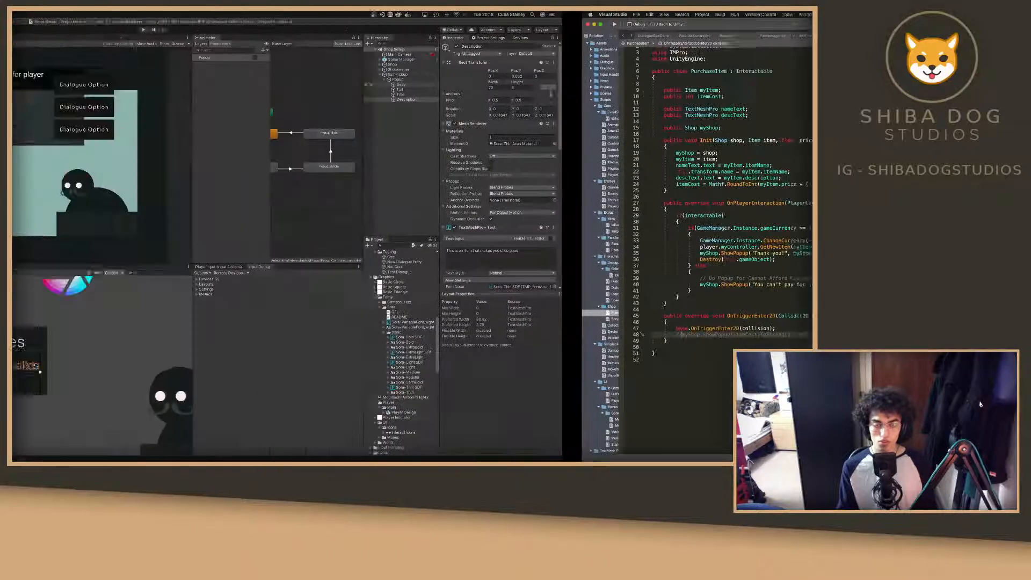
click(659, 75)
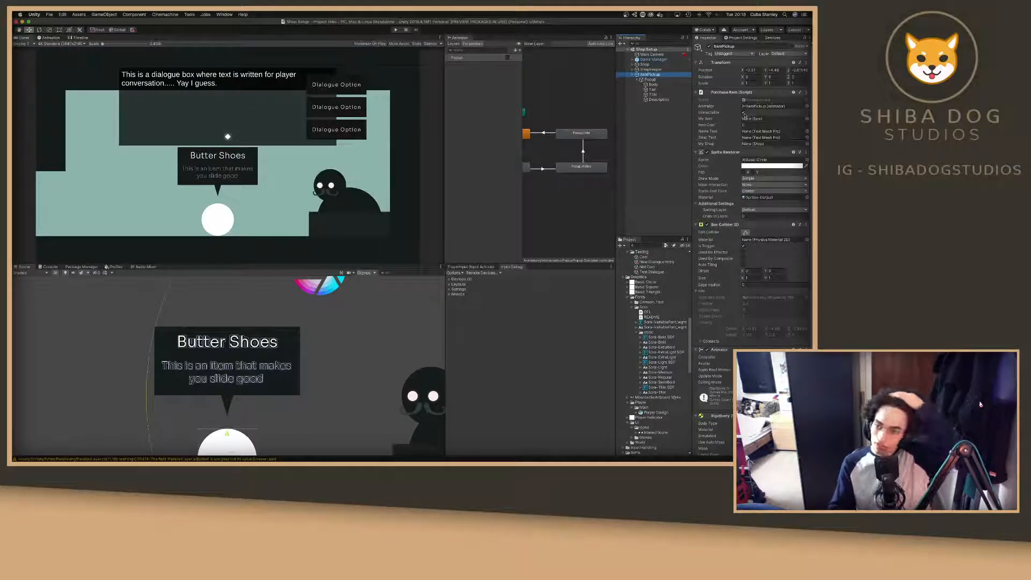
drag(655, 94, 763, 131)
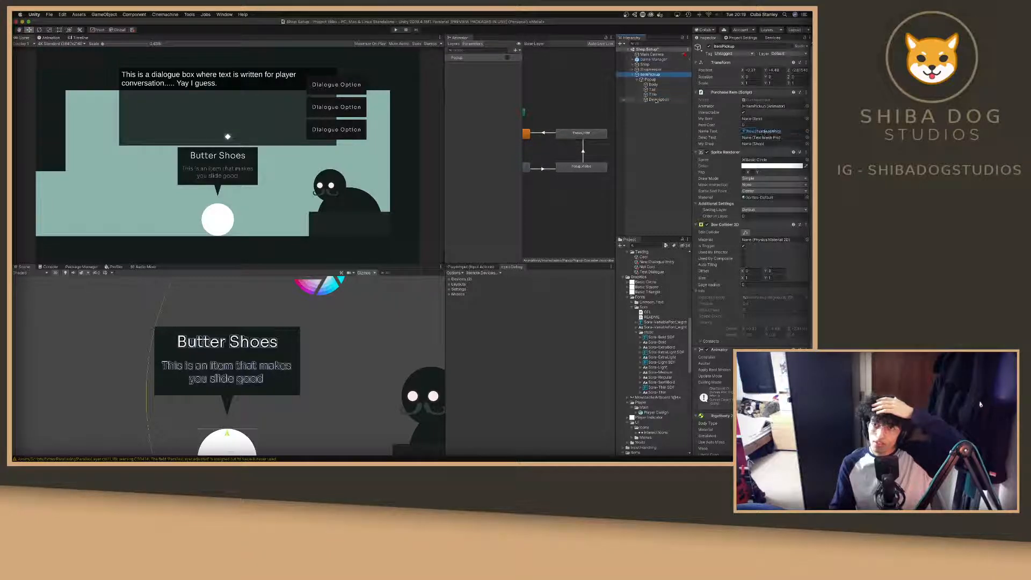
Assign the Description text object to the Desc Text reference of the ItemPickup's Purchase Item script.
drag(656, 101, 765, 138)
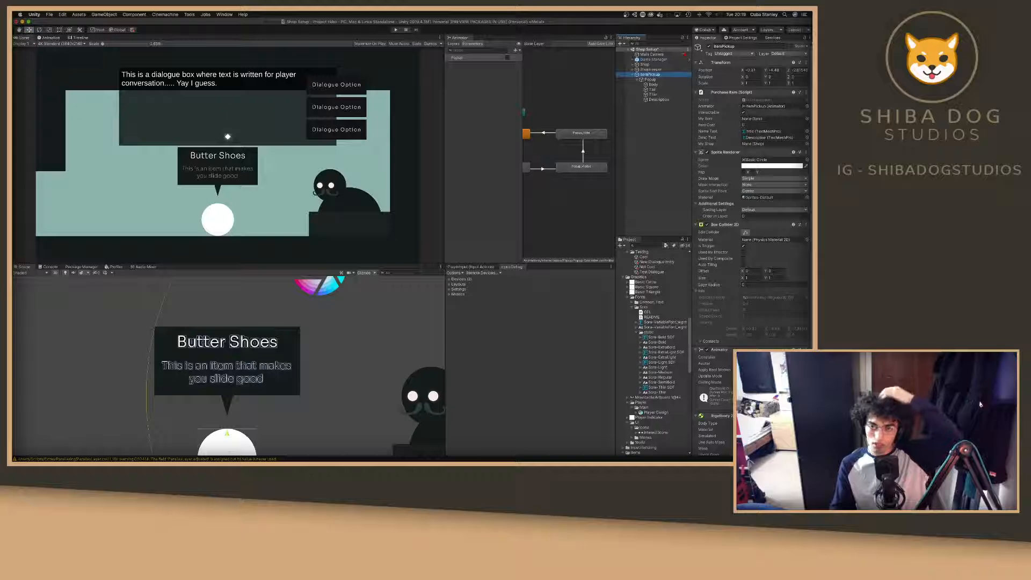
In Visual Studio, change the myShop field of the PurchaseItem class to private and save the script.
key(ctrl+Right)
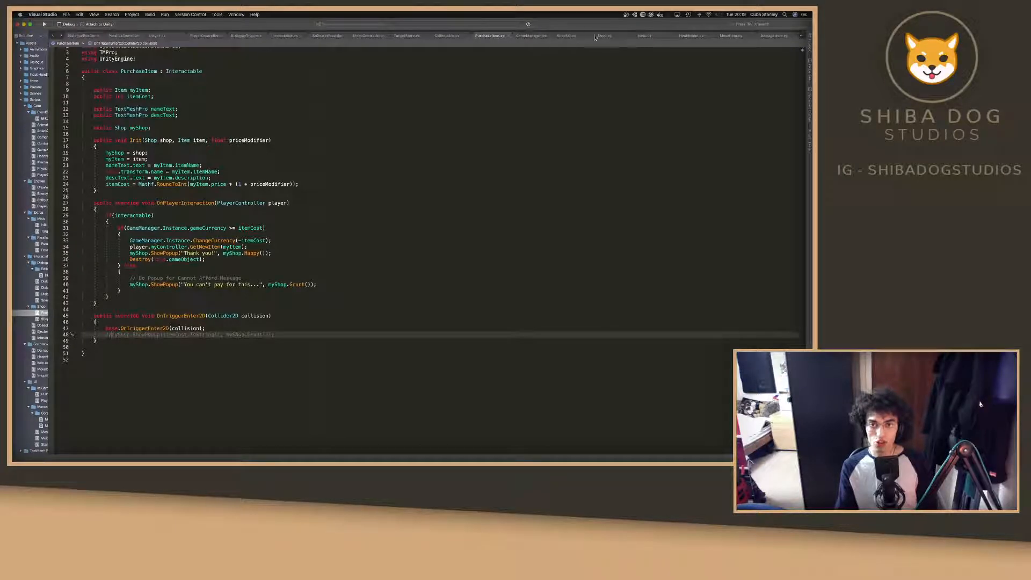
double_click(104, 127)
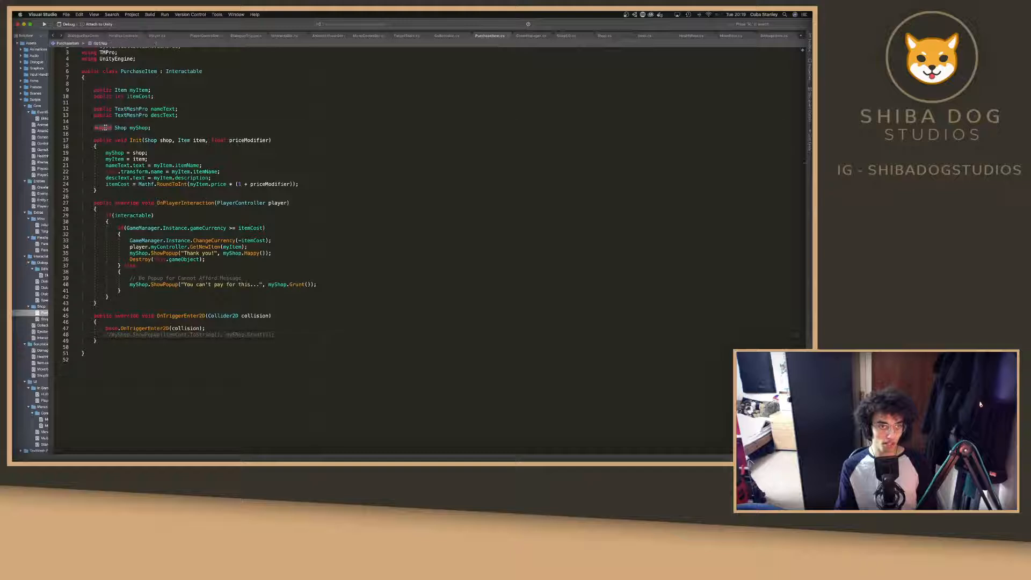
text(private)
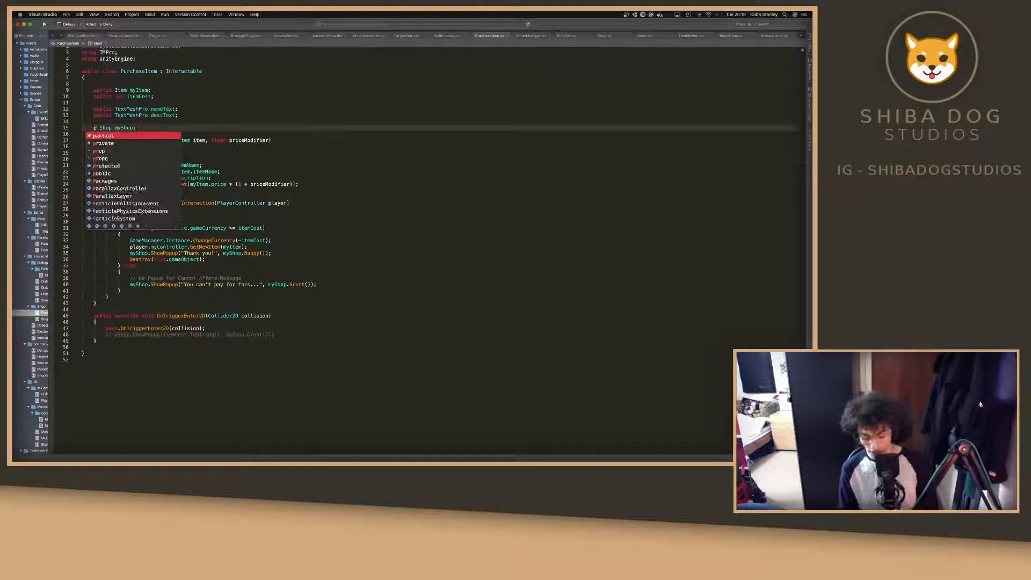
click(347, 127)
key(super+s)
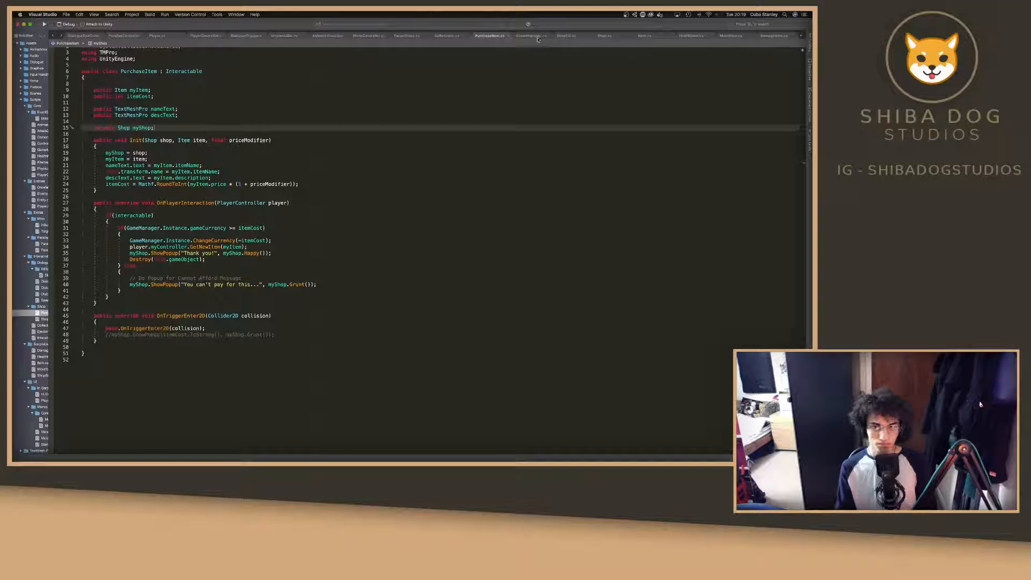
Review the Shop script's code, return to Unity and collapse the ItemPickup object's children in the hierarchy.
click(621, 37)
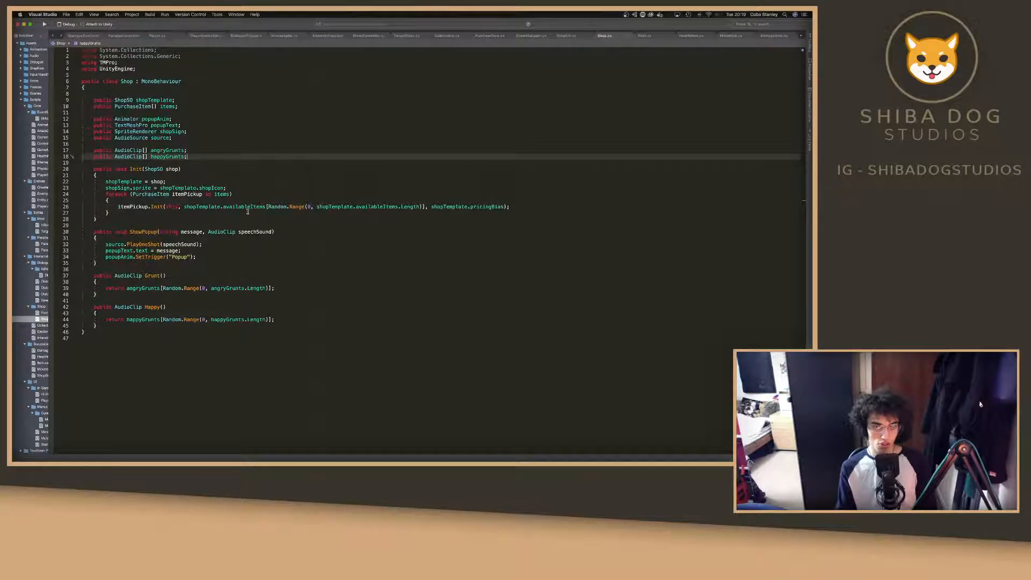
key(super+Tab)
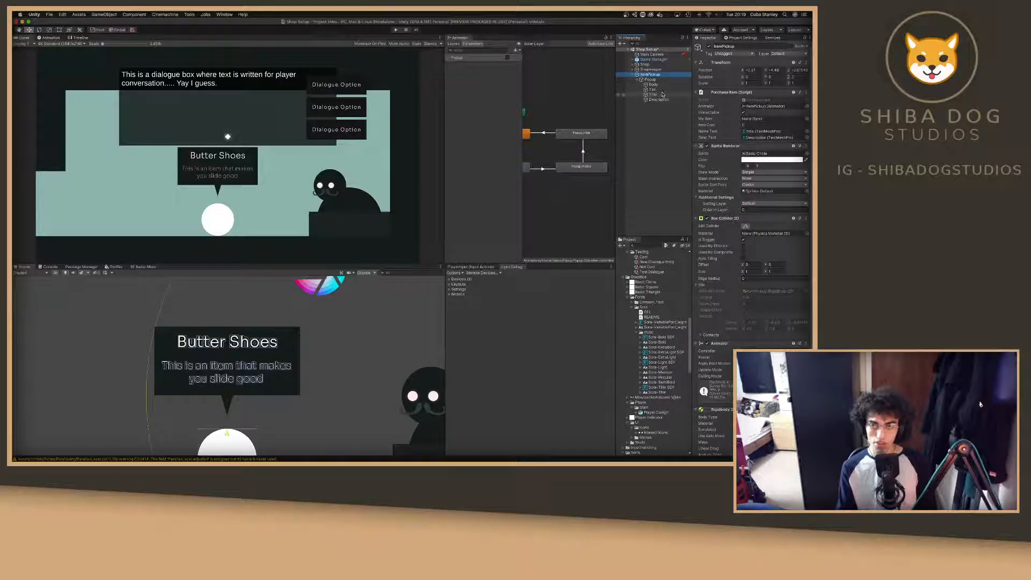
click(632, 76)
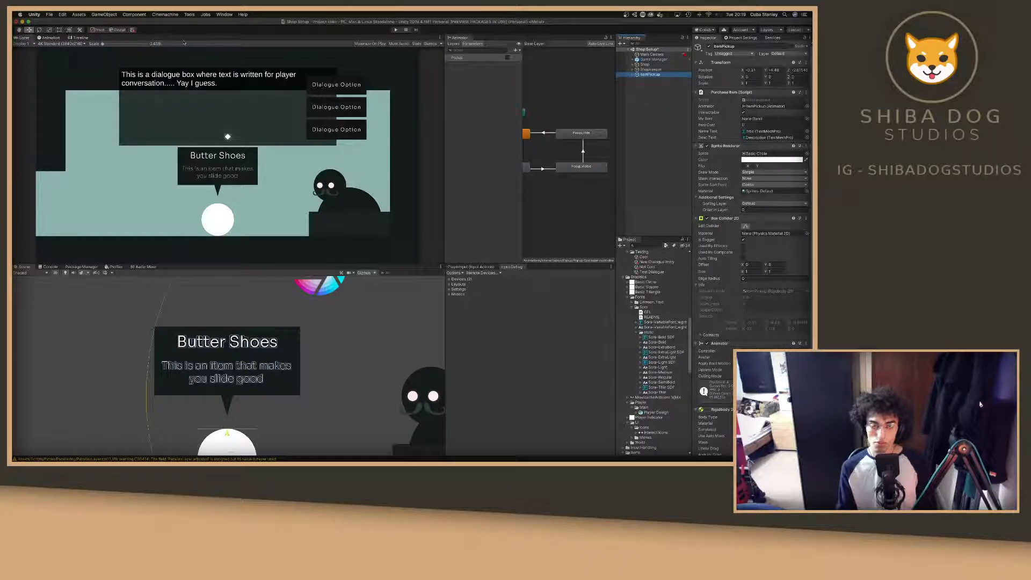
Run the scene and move Player Controller 1 down from above the level into the shop room beside the item pickup.
click(396, 30)
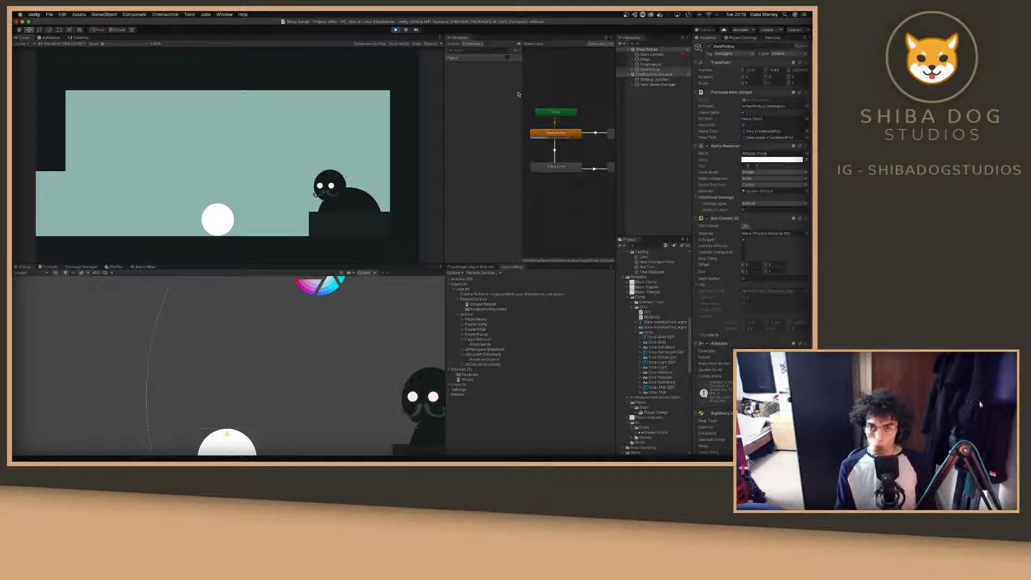
click(633, 84)
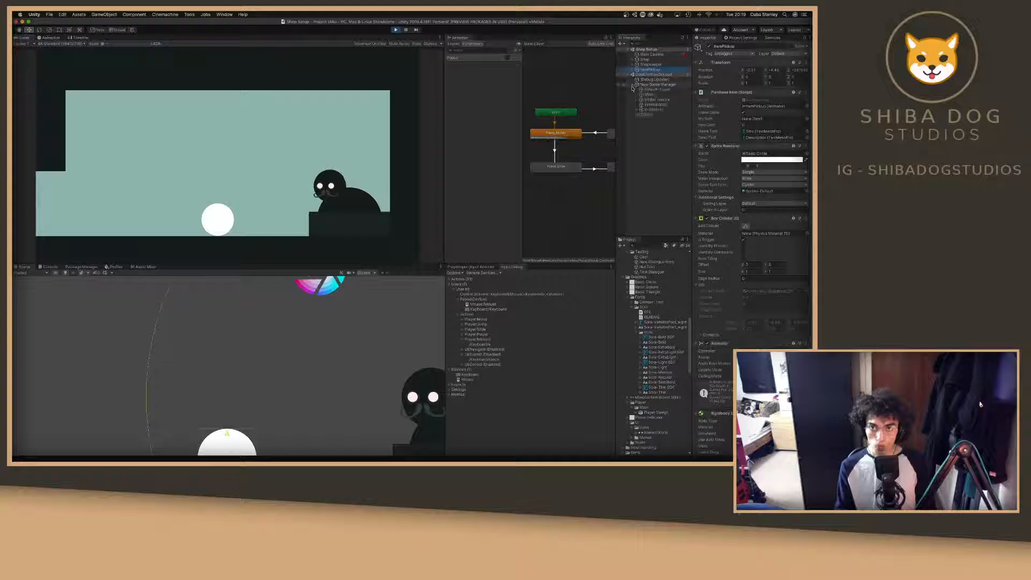
click(637, 115)
click(660, 120)
key(f)
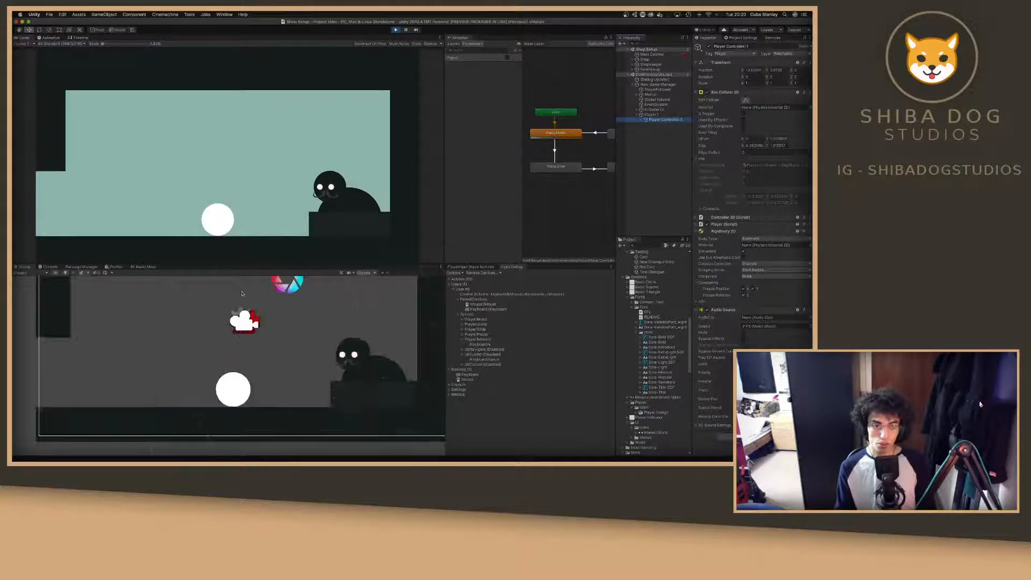
scroll(241, 294, down, 5)
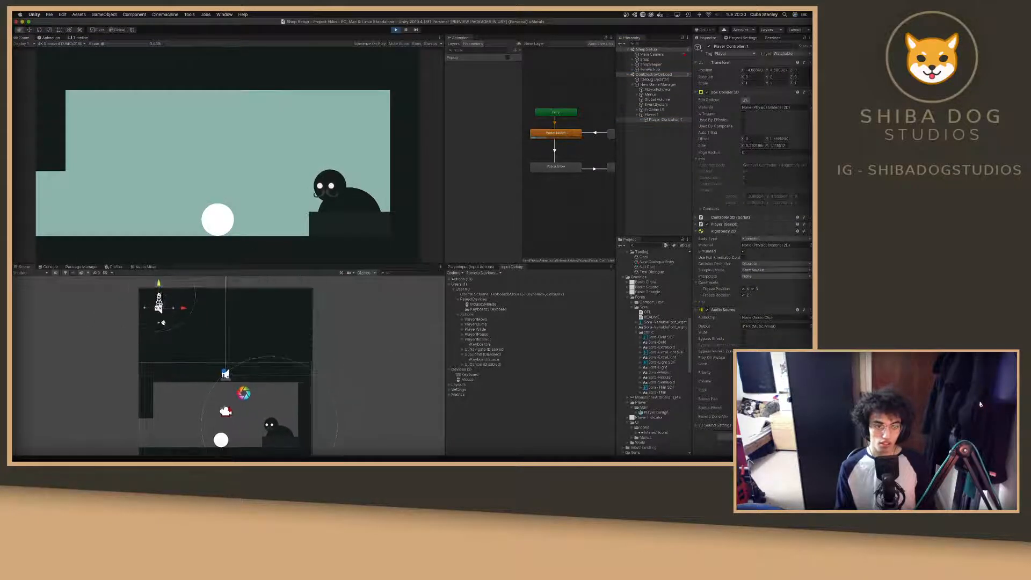
key(w)
drag(165, 307, 186, 358)
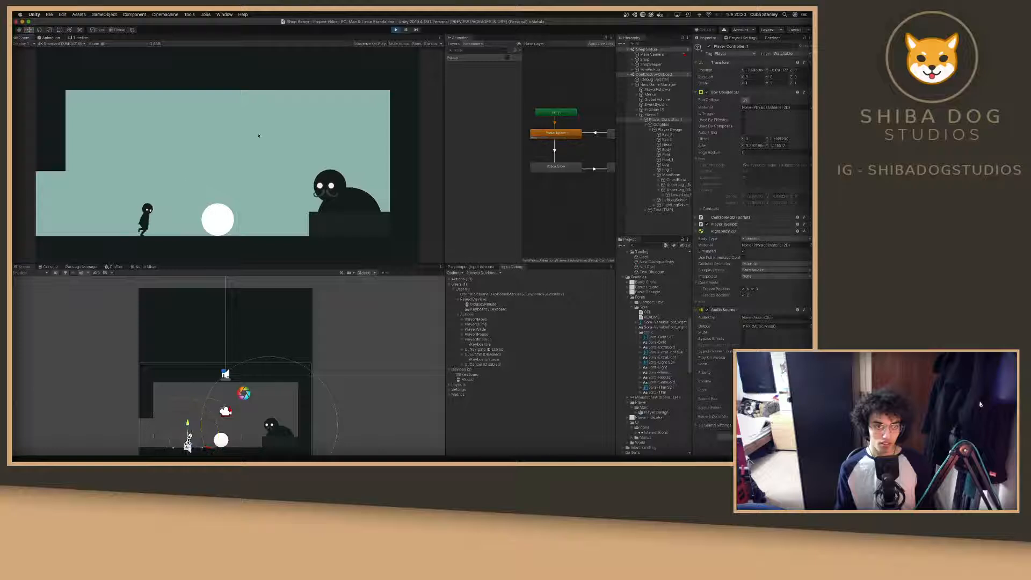
Walk the player back and forth past the item pickup to test its popup appearing and disappearing.
key(d)
key(a)
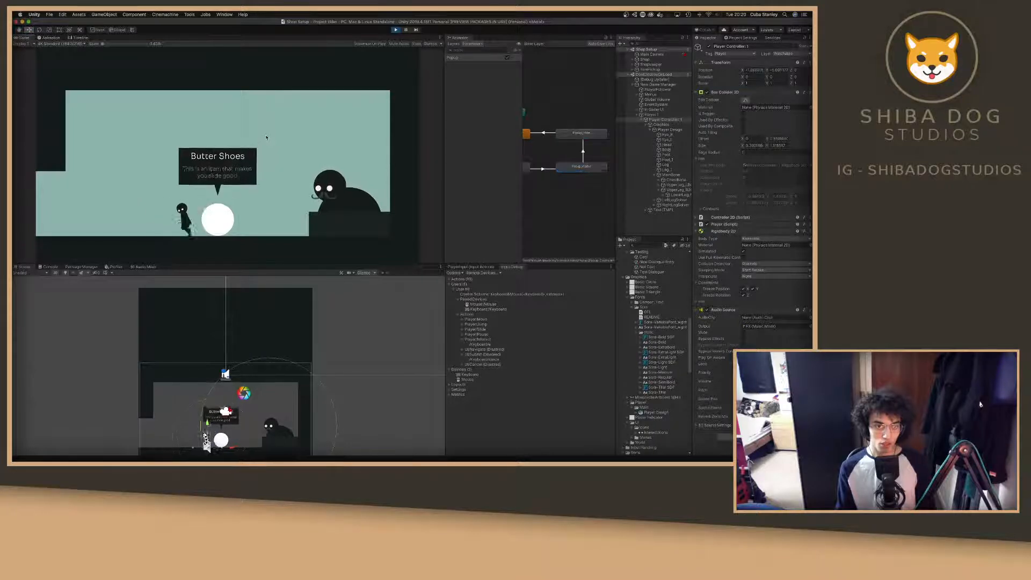
key(d)
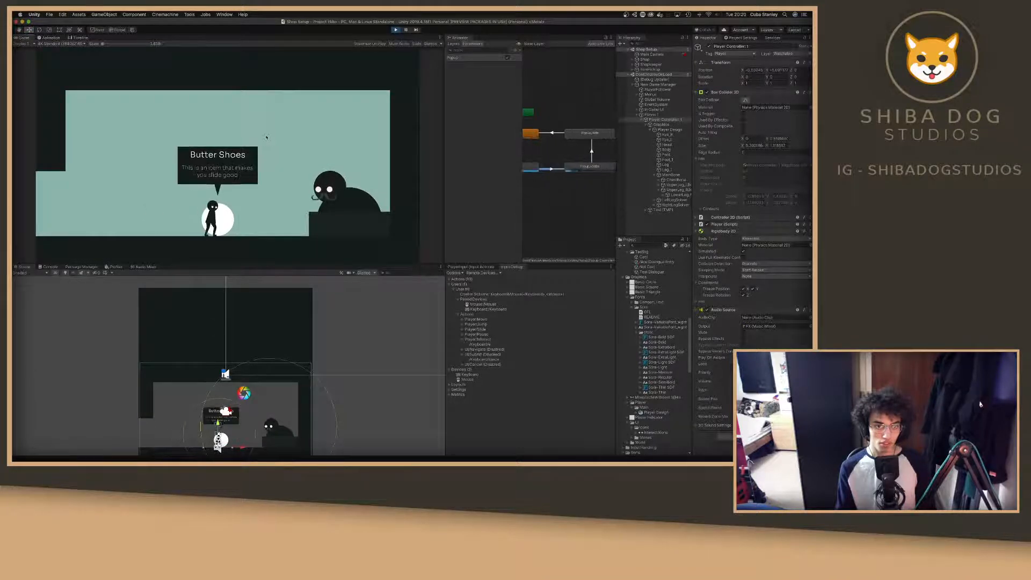
key(a)
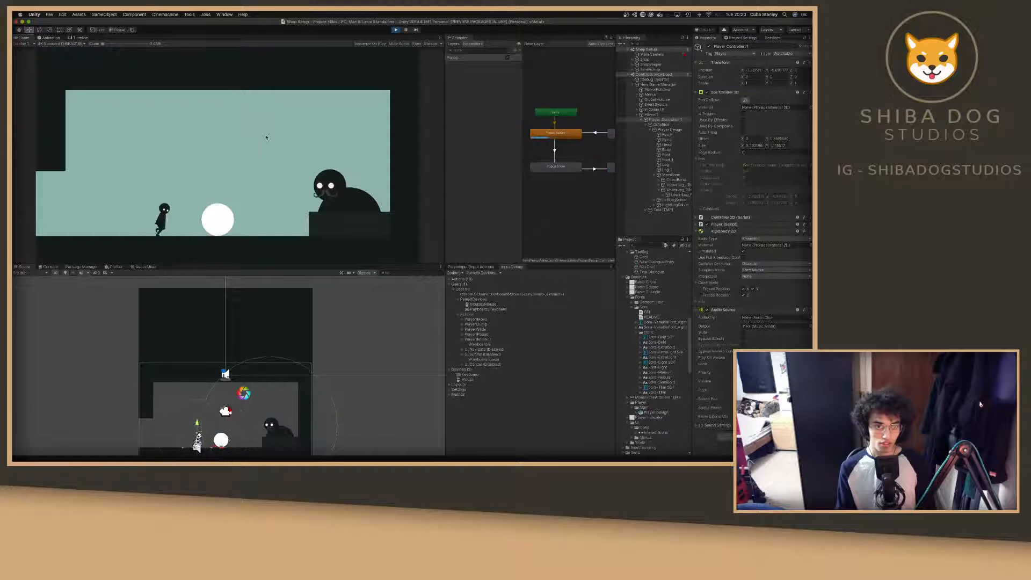
key(d)
key(a)
key(d)
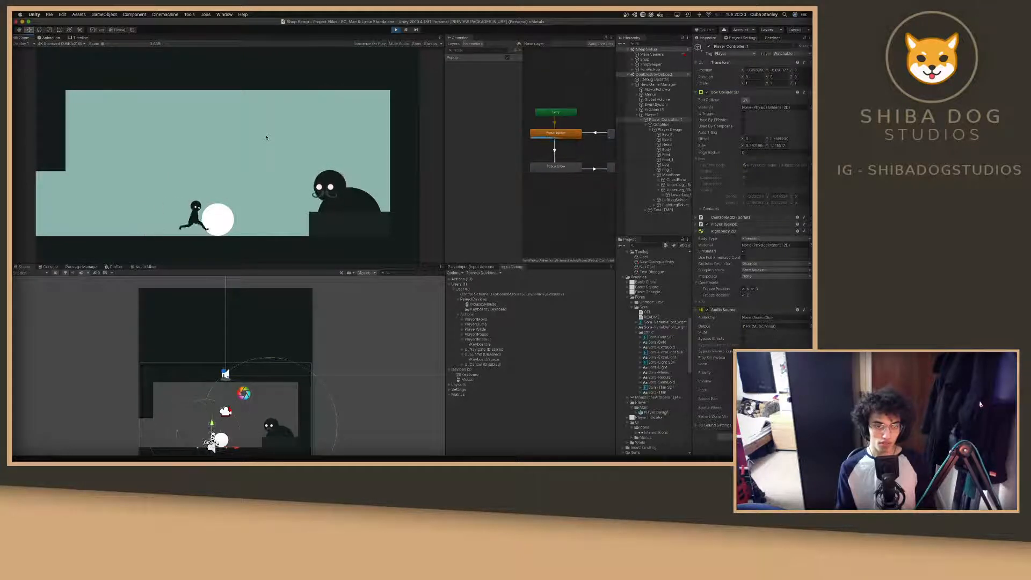
key(a)
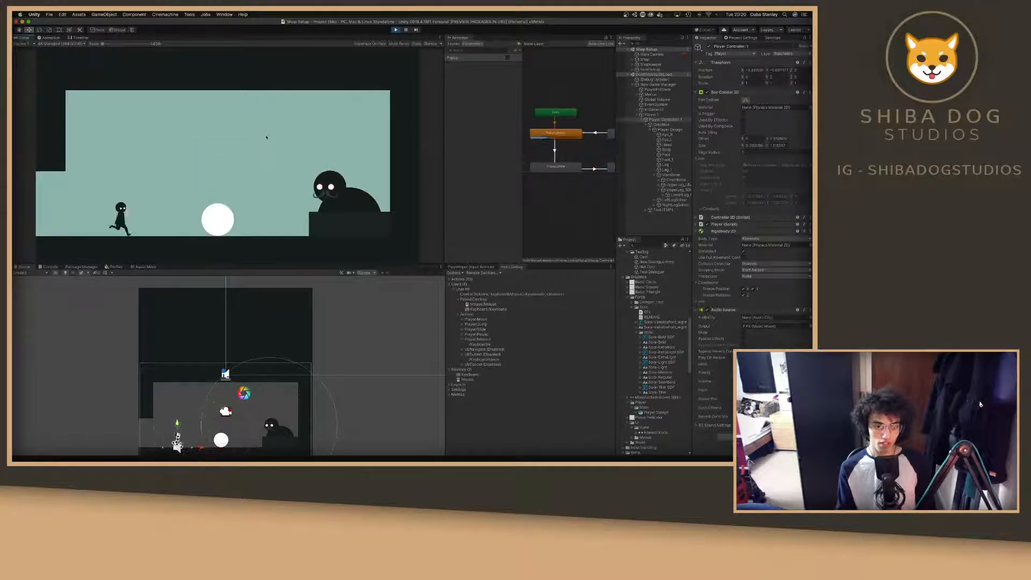
key(d)
key(a)
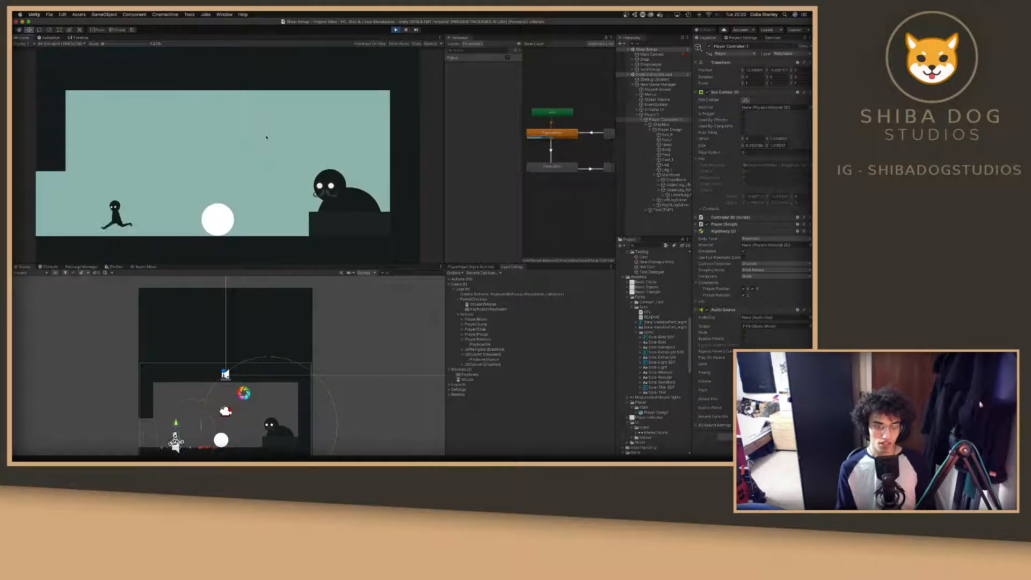
key(d)
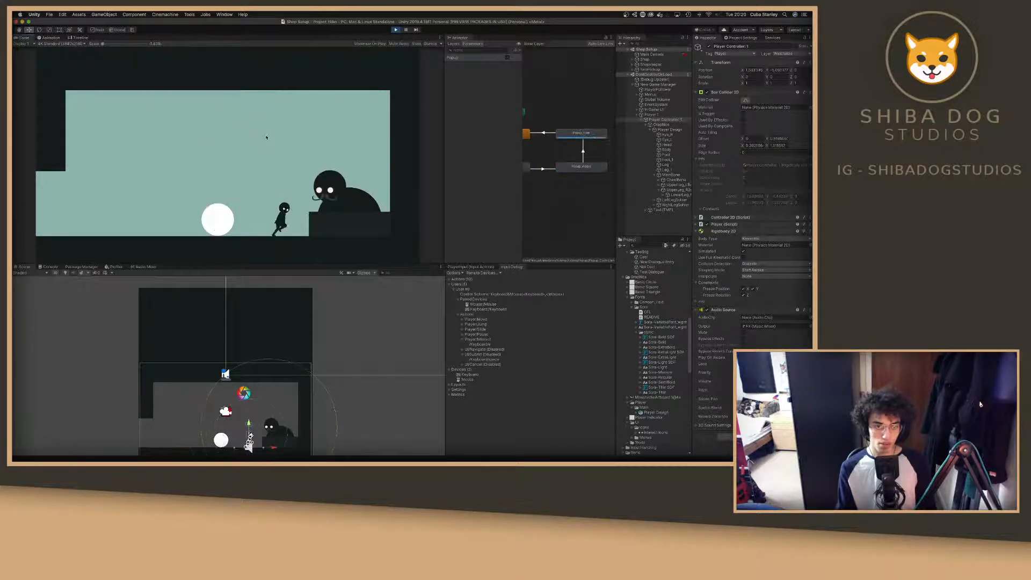
key(a)
key(d)
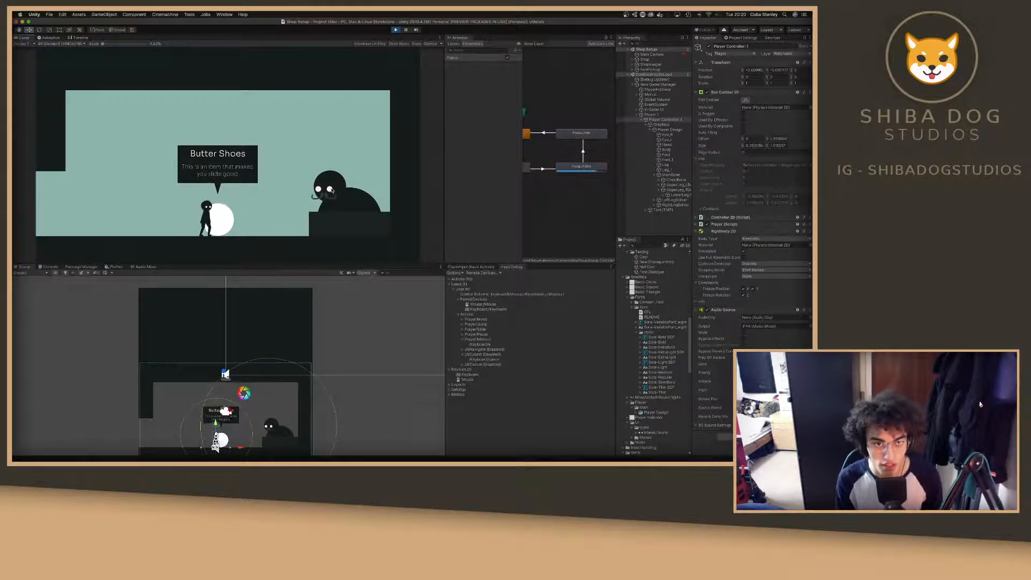
key(a)
key(d)
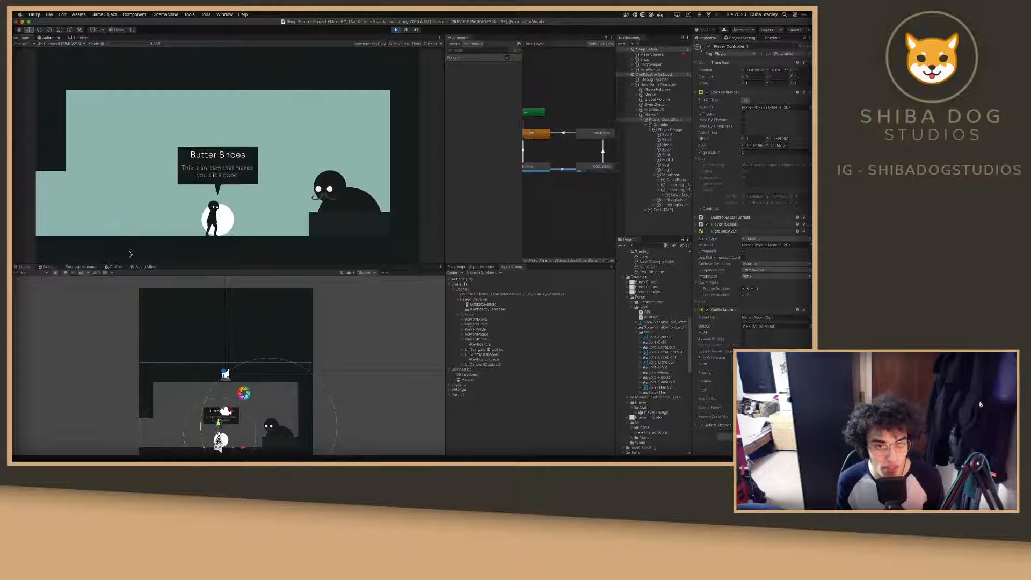
key(d)
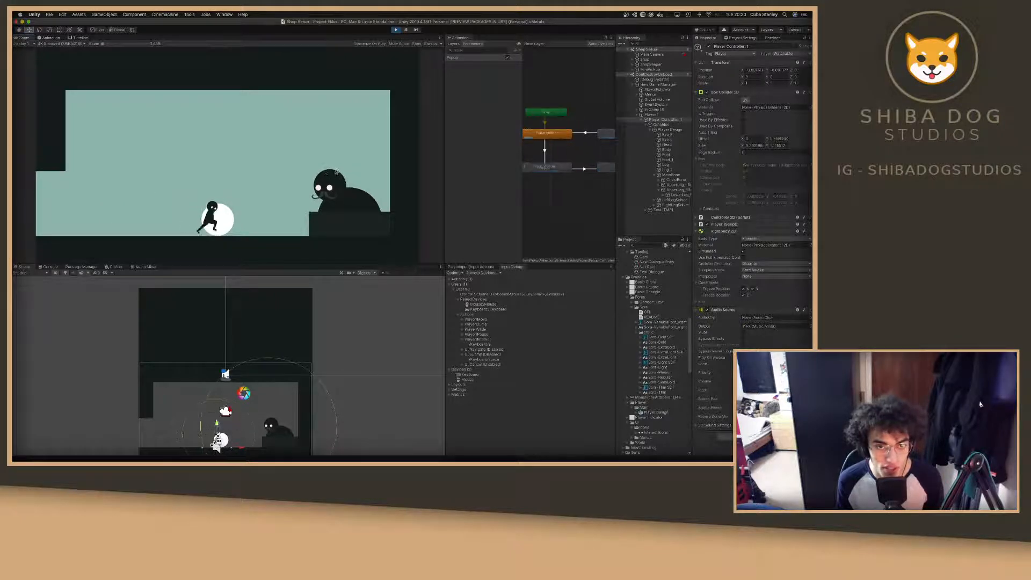
key(a)
key(d)
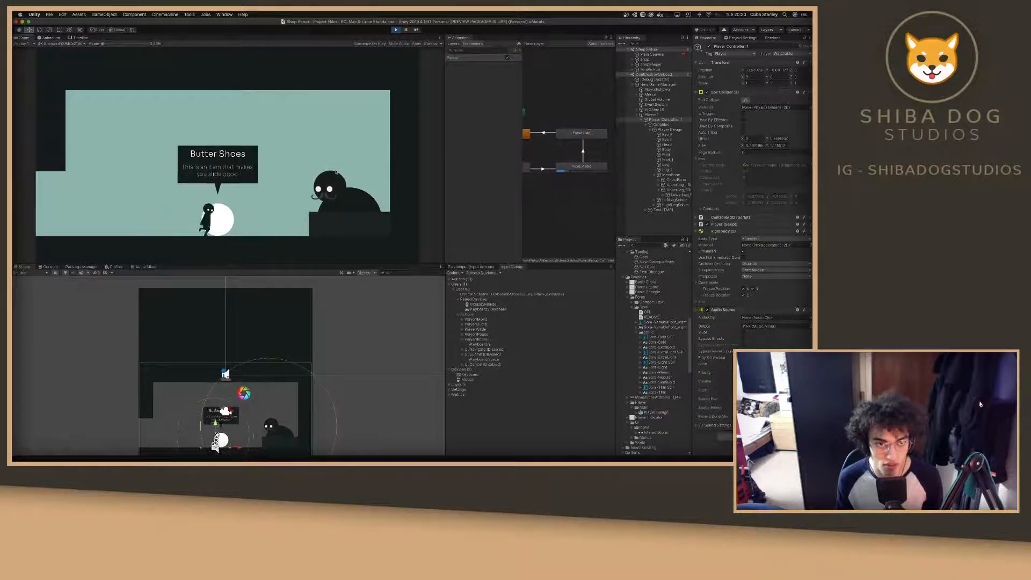
key(d)
key(a)
key(d)
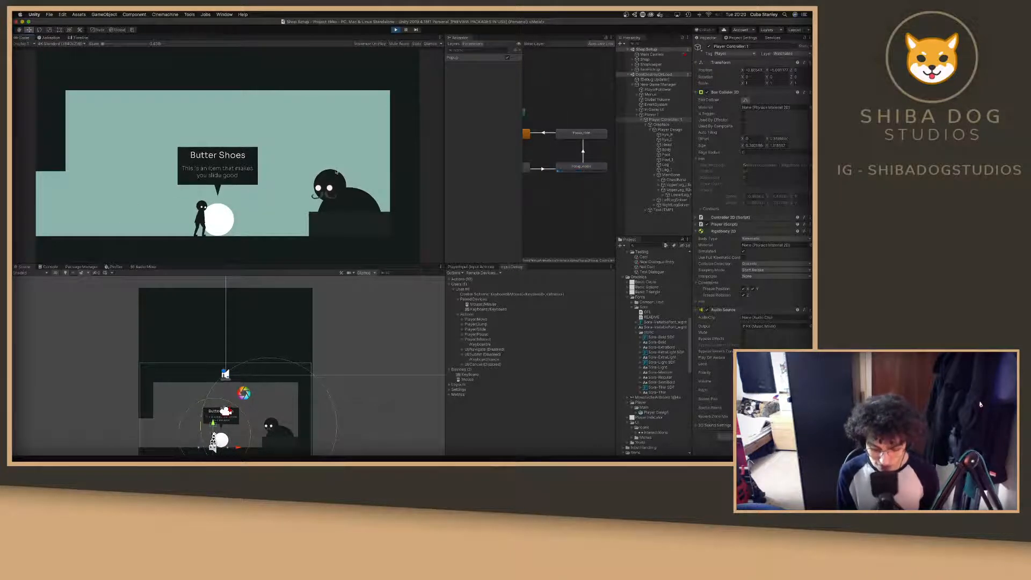
Switch to Discord, open the show-off-your-stuff channel and play the posted video 2021-03-20_23-46-34_Trim.mp4 in full screen.
key(ctrl+Right)
key(ctrl+Right)
key(ctrl+Right)
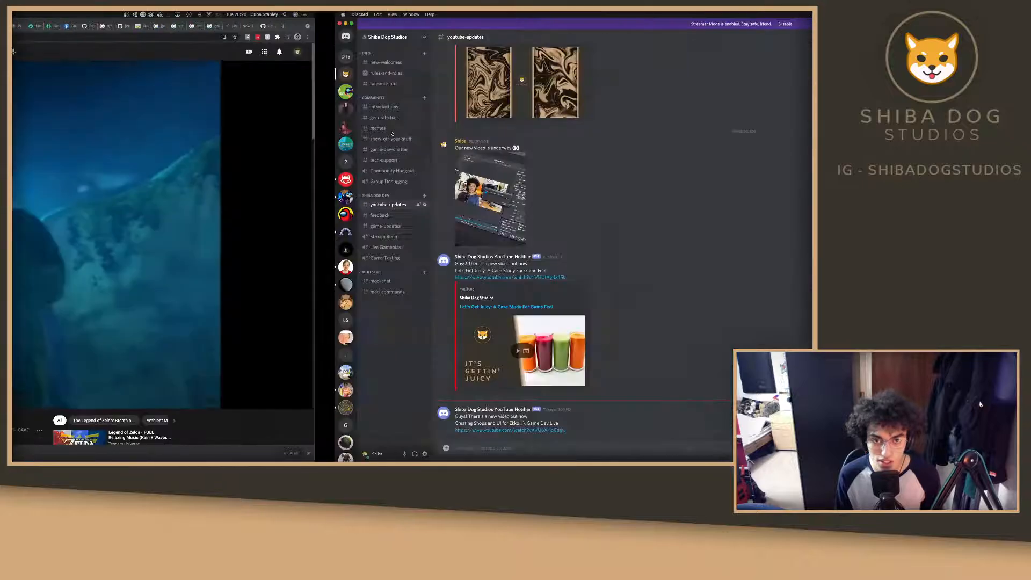
click(70, 139)
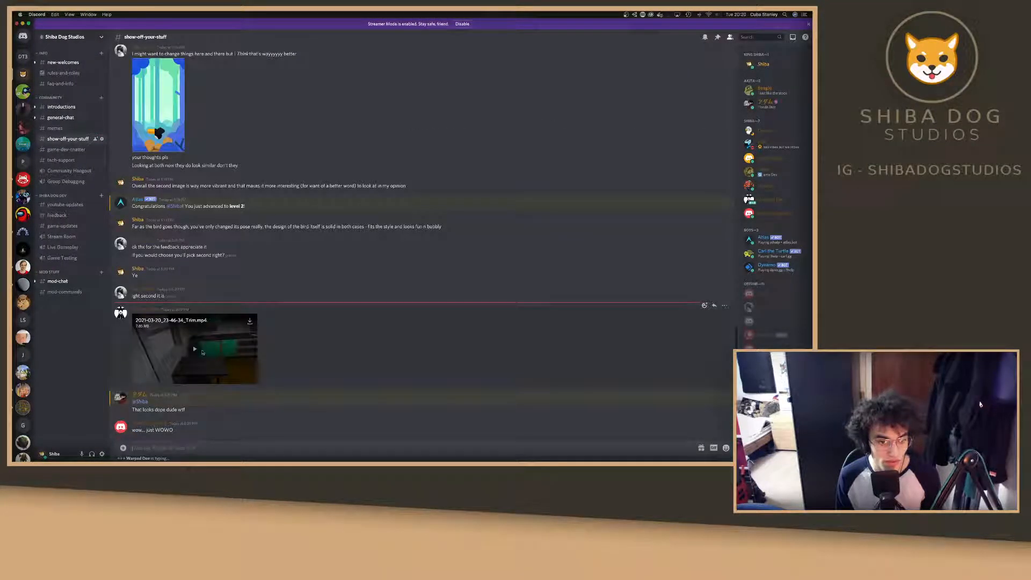
click(195, 351)
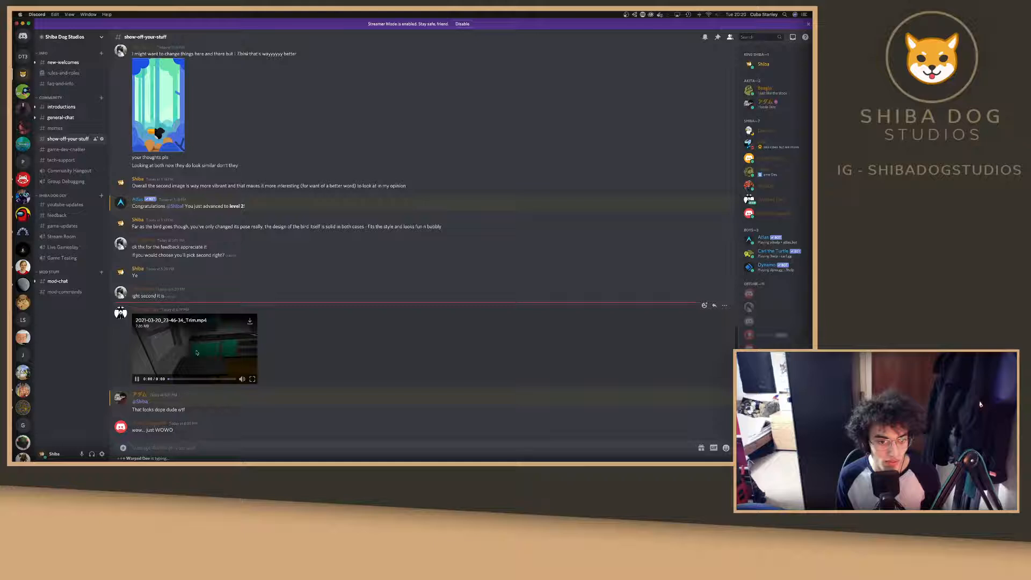
click(253, 372)
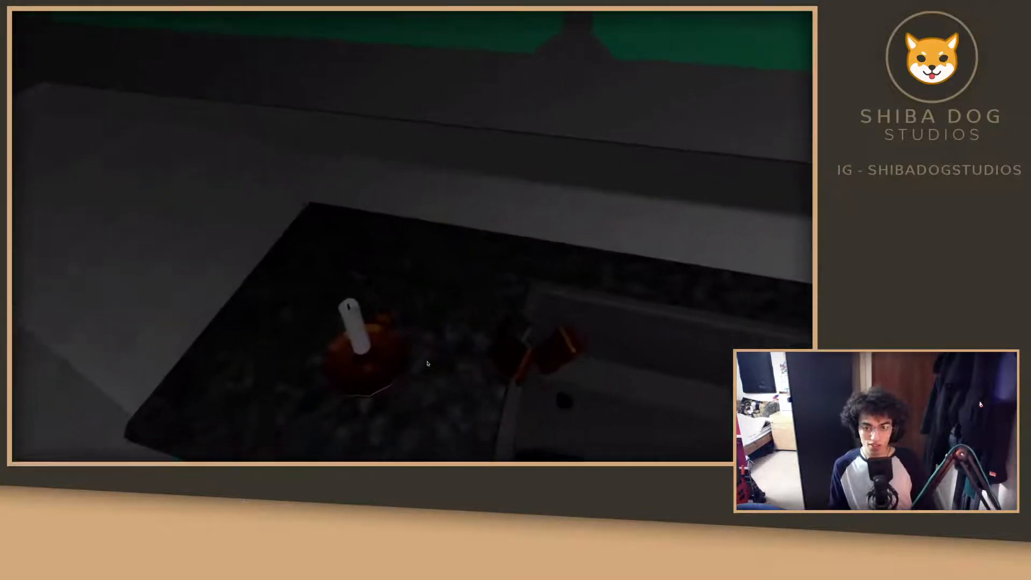
key(ctrl+Left)
key(ctrl+Left)
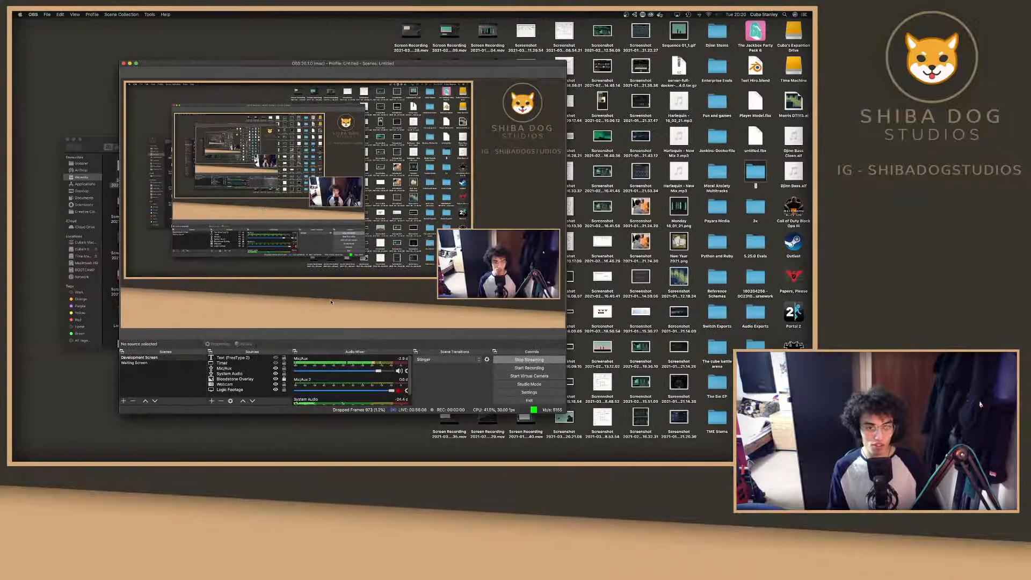
key(ctrl+Right)
key(ctrl+Right)
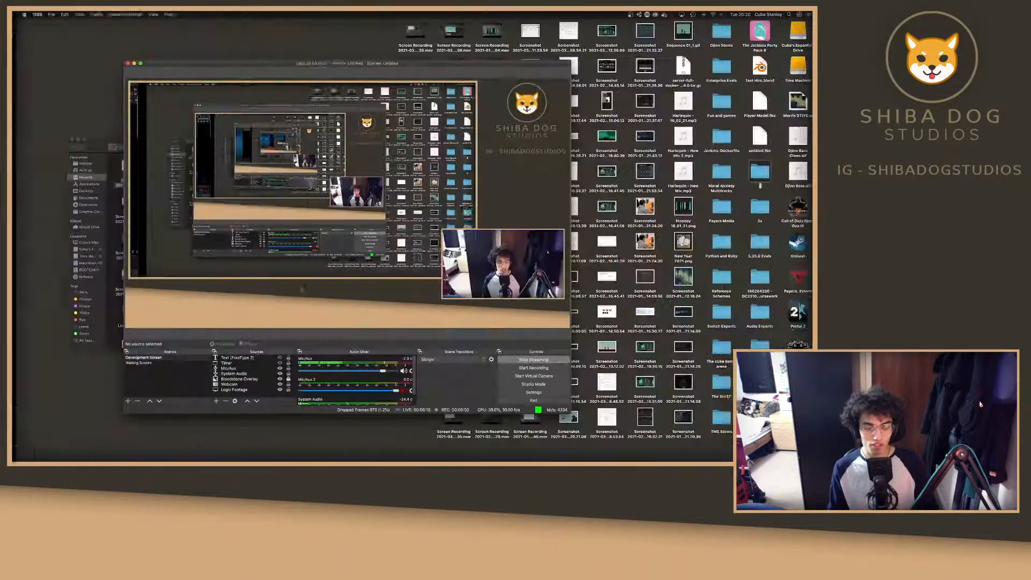
Replay parts of the full-screen video by seeking through its timeline, pause it and exit full screen.
click(54, 457)
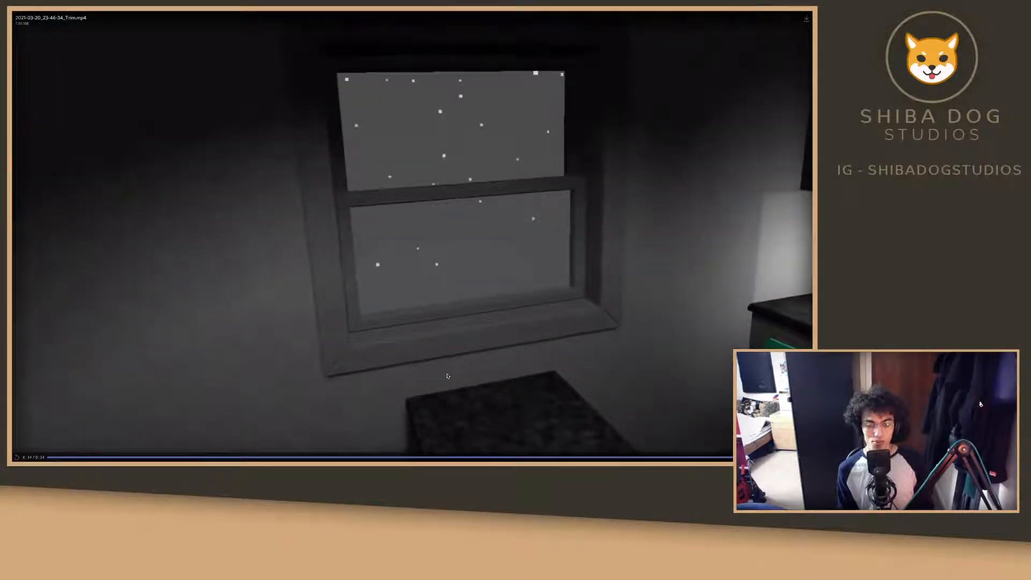
click(461, 457)
drag(432, 453, 403, 457)
click(435, 437)
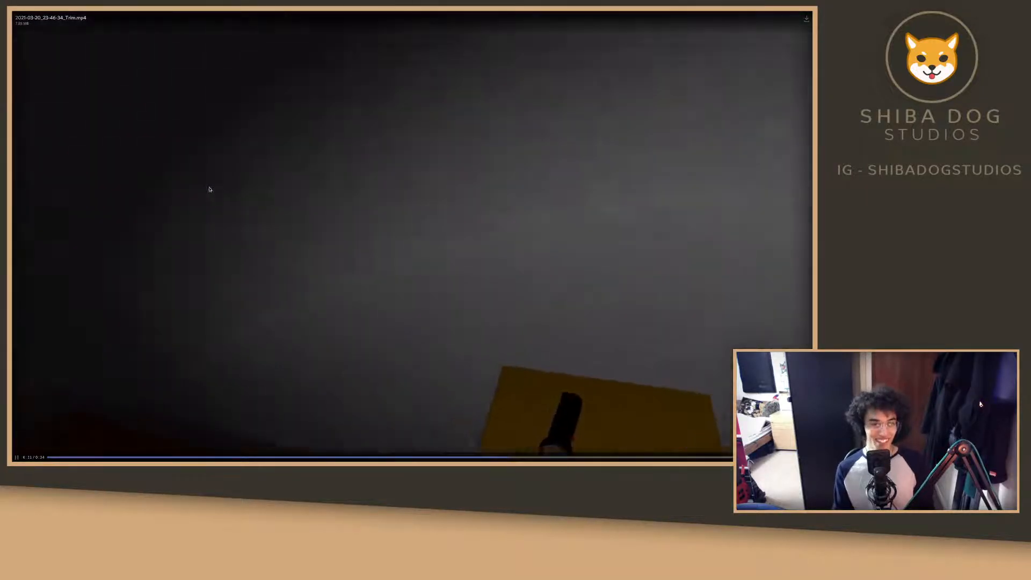
click(269, 204)
key(Escape)
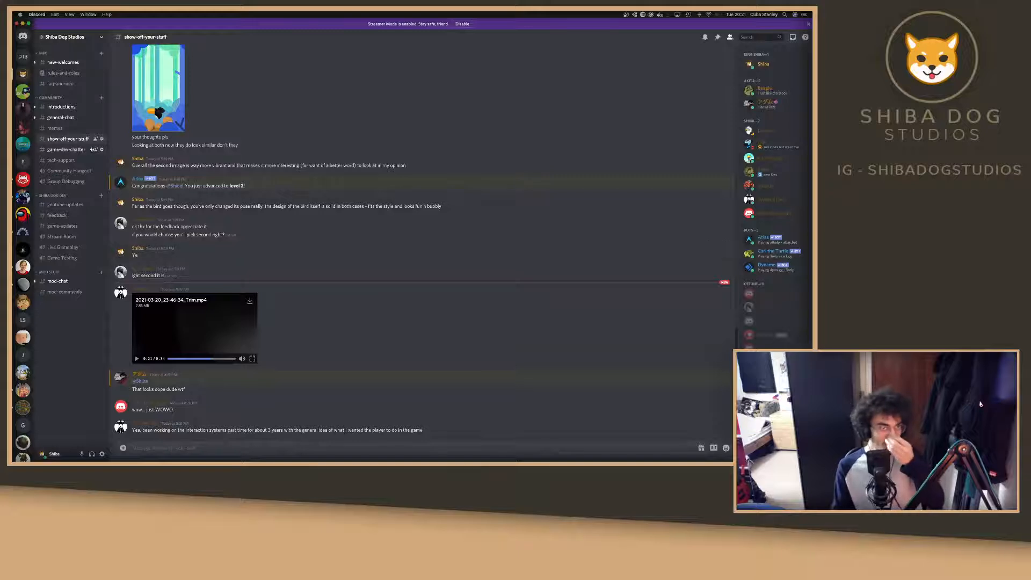
Open the new-welcomes channel of the Shiba Dog Studios server.
click(63, 62)
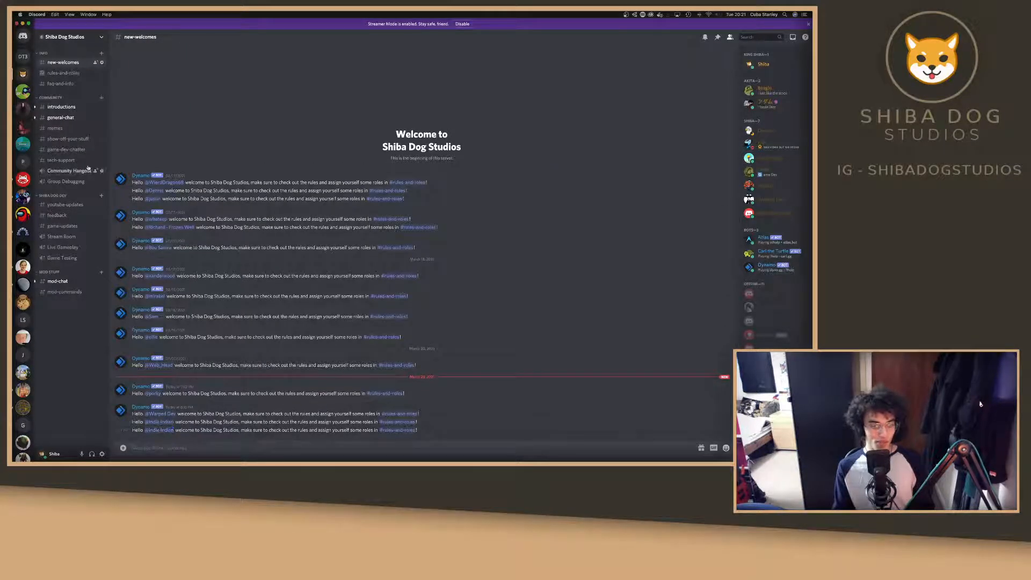
Open the introductions channel on the Discord server, and switch back to the running game in Unity.
click(61, 107)
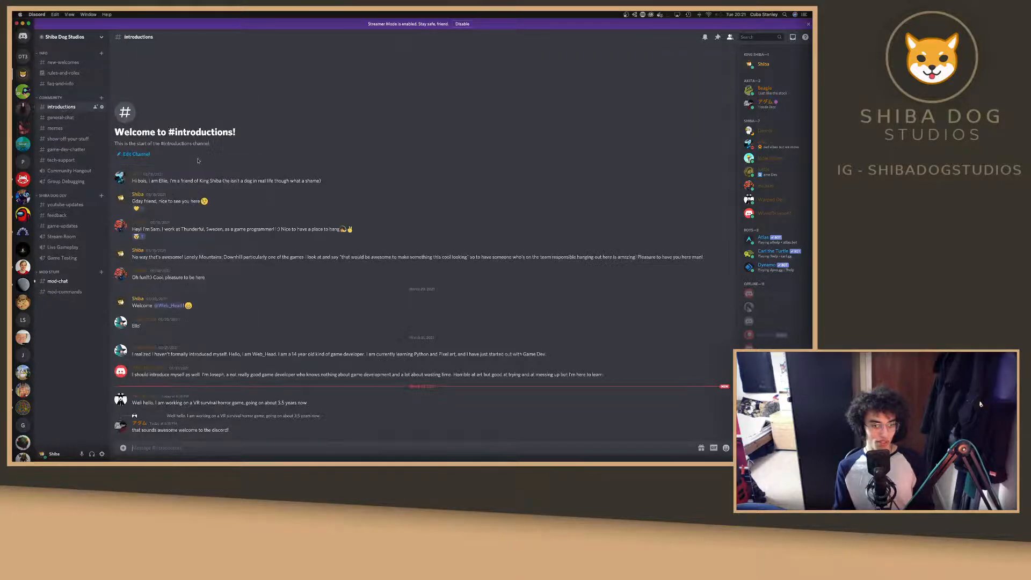
key(ctrl+Left)
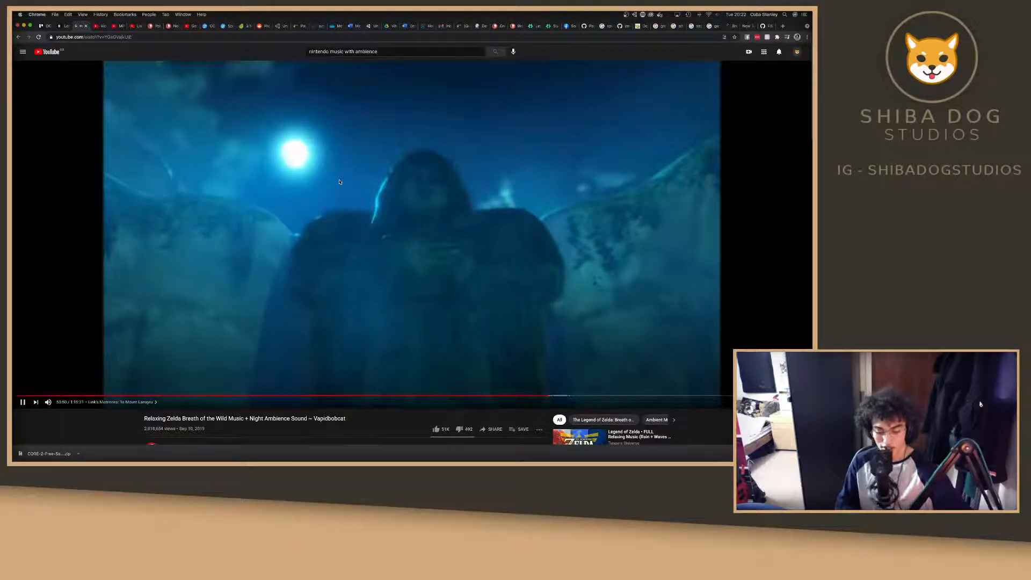
key(ctrl+Left)
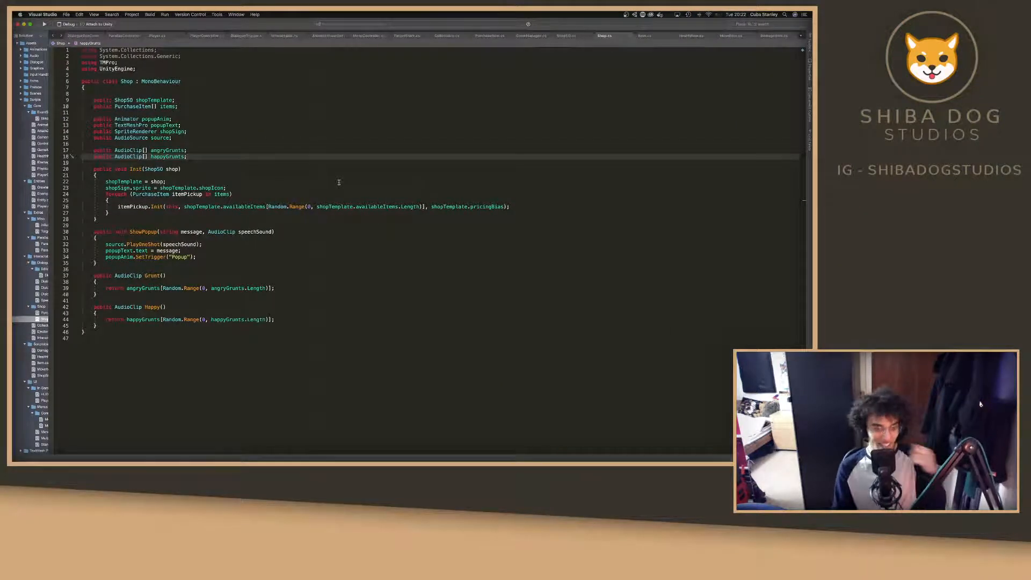
key(ctrl+Left)
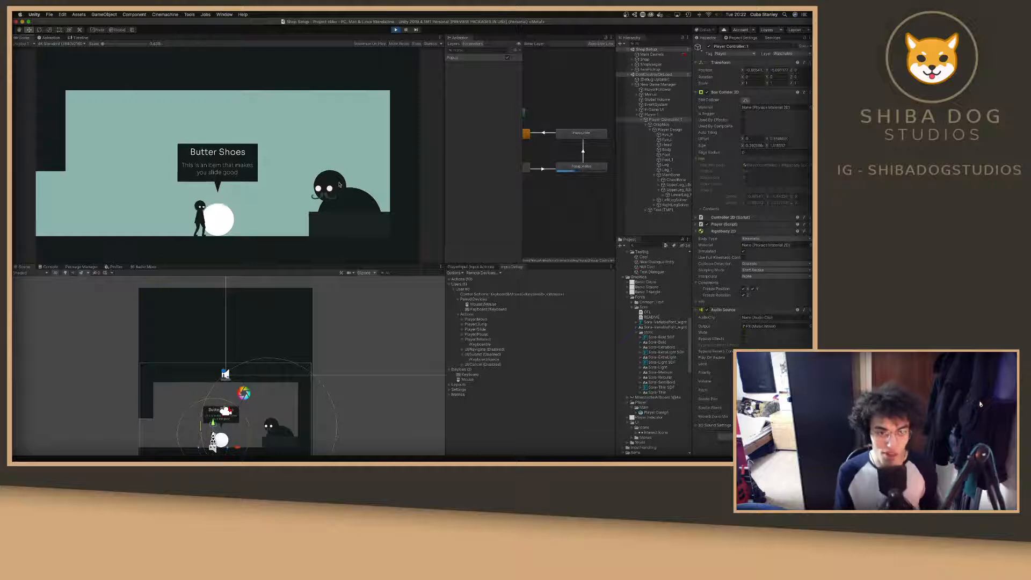
Walk the player back and forth around the Butter Shoes pickup to check how its popup animates in and out.
key(a)
key(d)
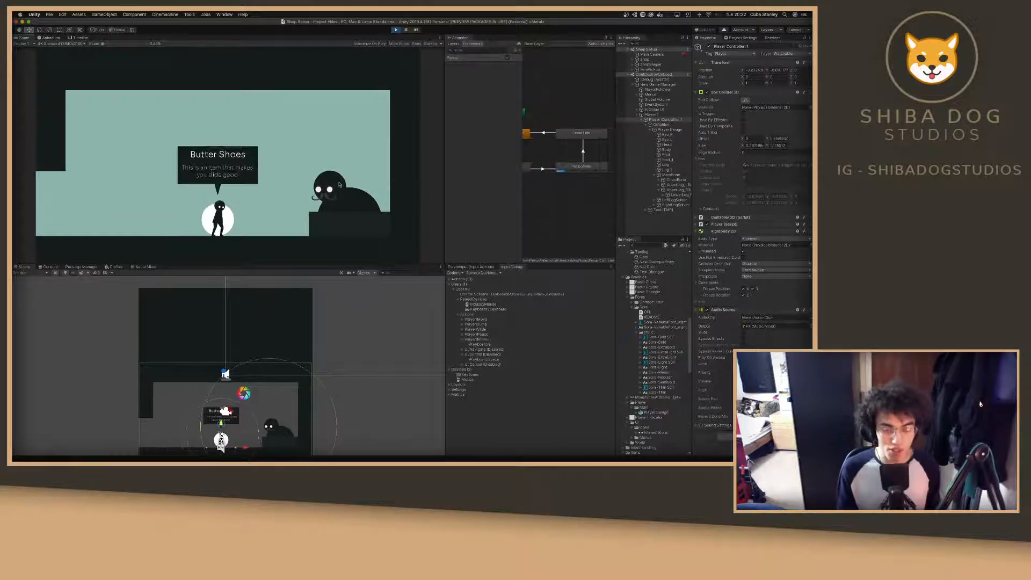
key(a)
key(d)
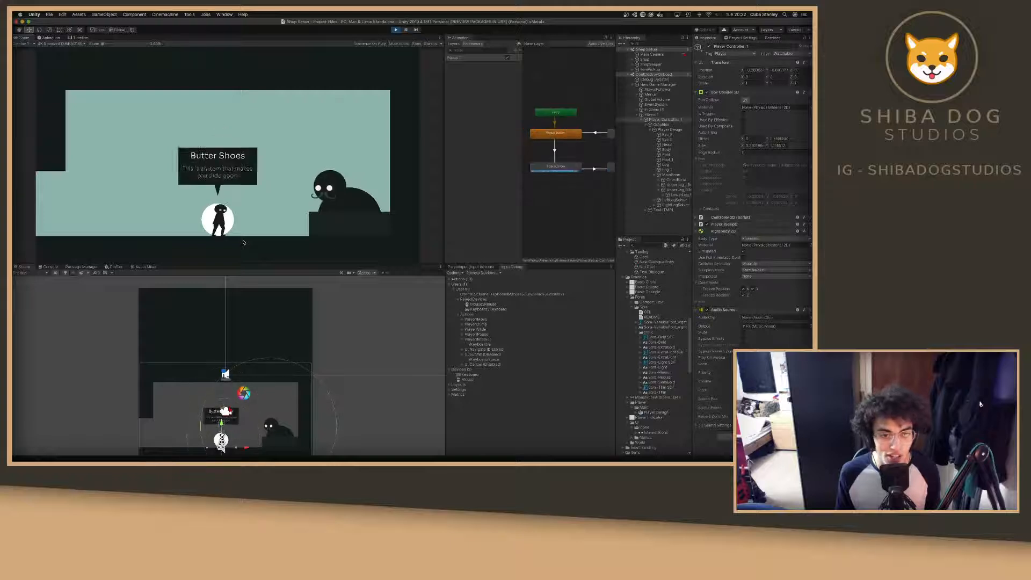
key(a)
key(d)
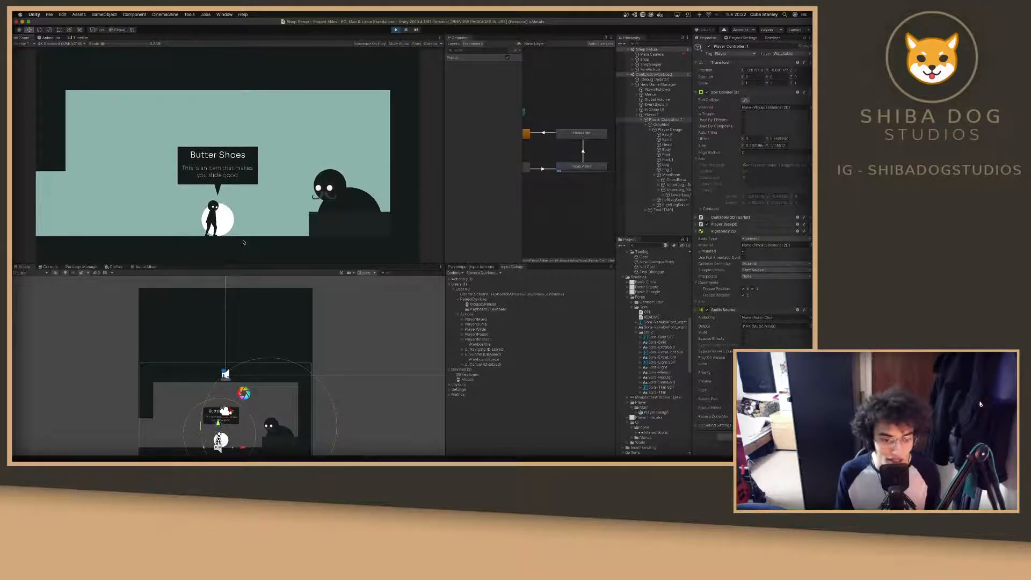
key(d)
key(a)
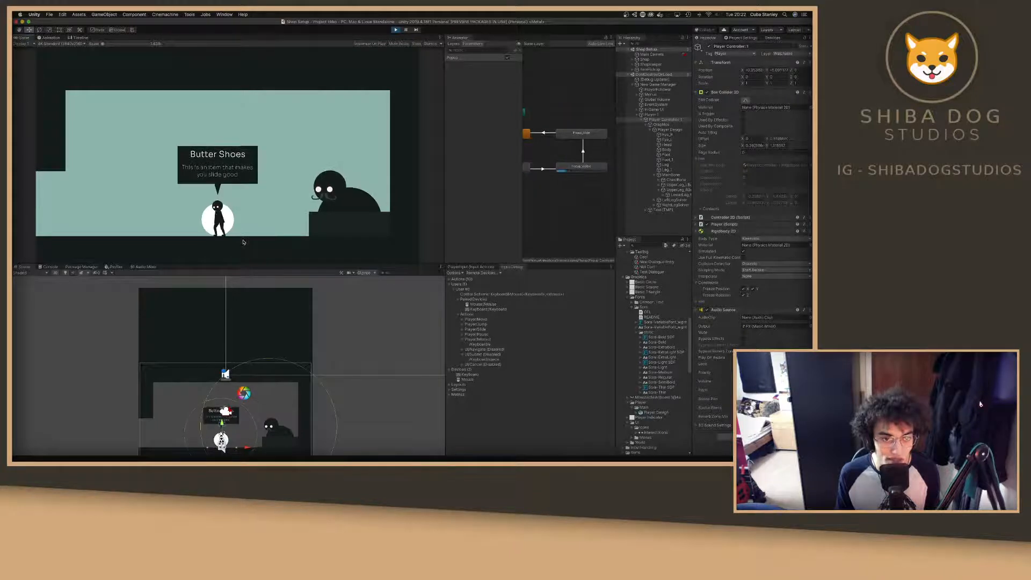
key(d)
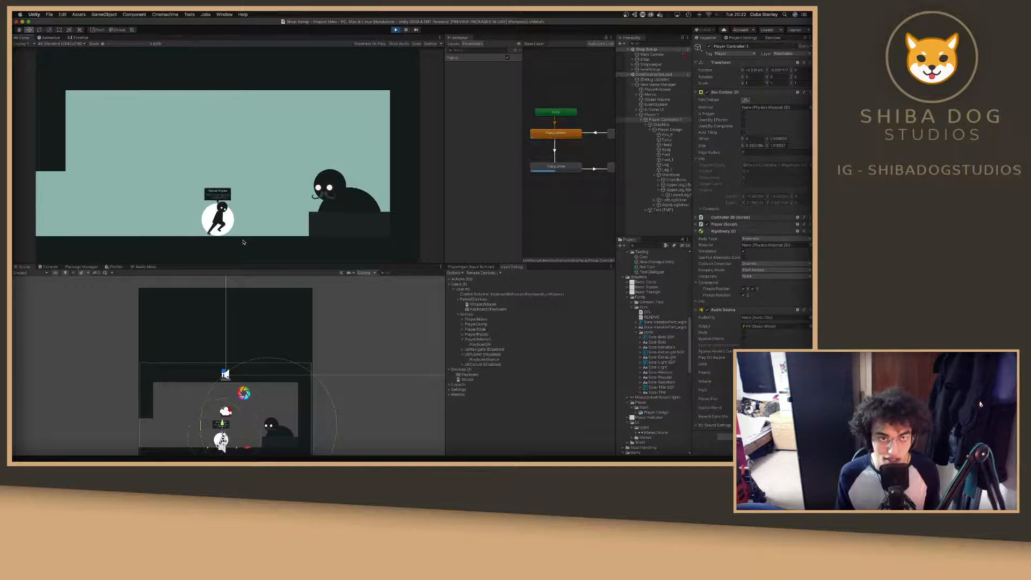
Glance at the YouTube music video, return to Unity to walk the player past the pickup once more, and exit play mode.
key(ctrl+Right)
key(ctrl+Right)
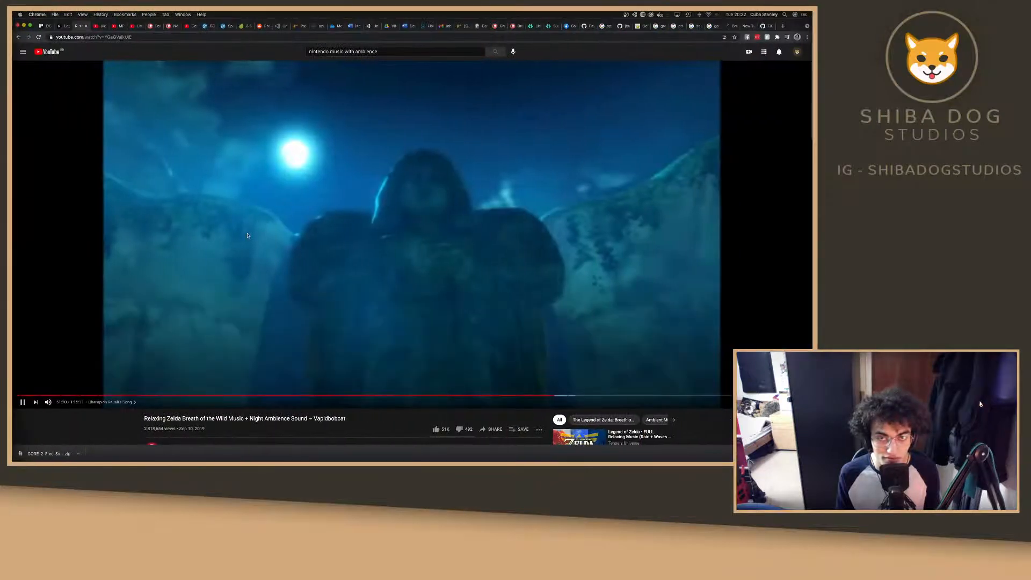
key(ctrl+Left)
key(ctrl+Left)
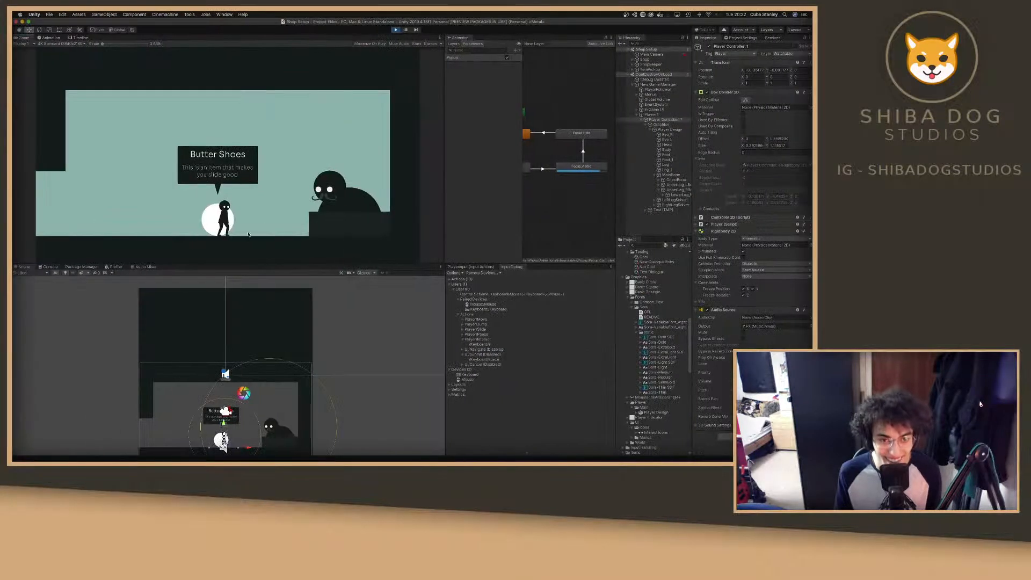
key(a)
key(d)
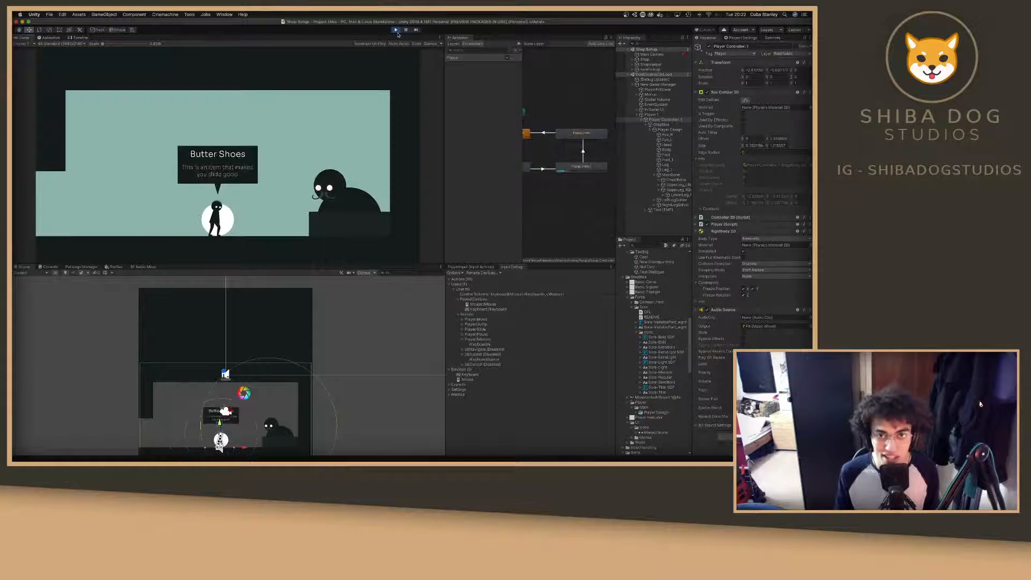
click(396, 30)
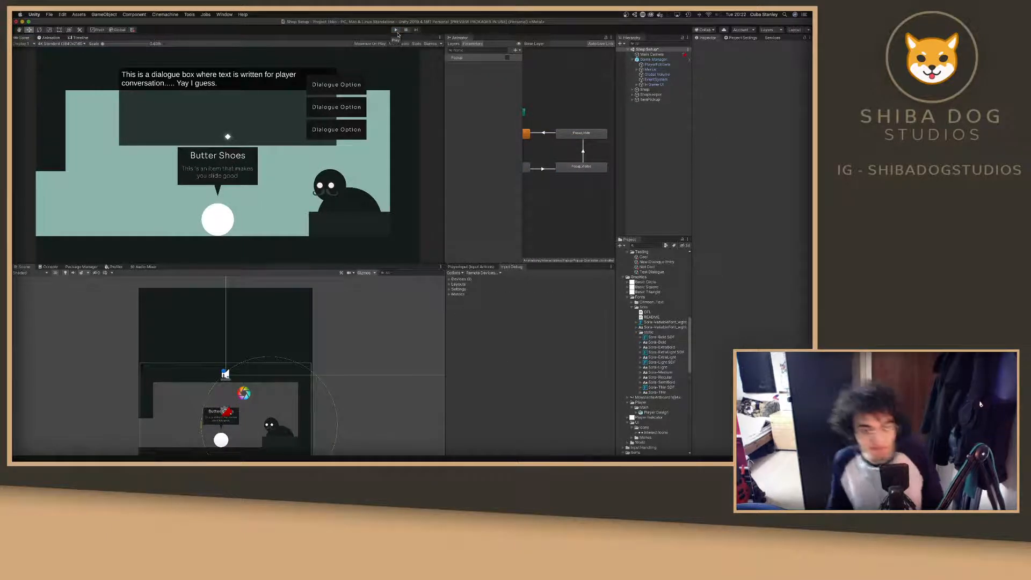
Duplicate the item pickup's Popup object and make the copy the first child of the Shopkeeper.
click(632, 99)
click(650, 104)
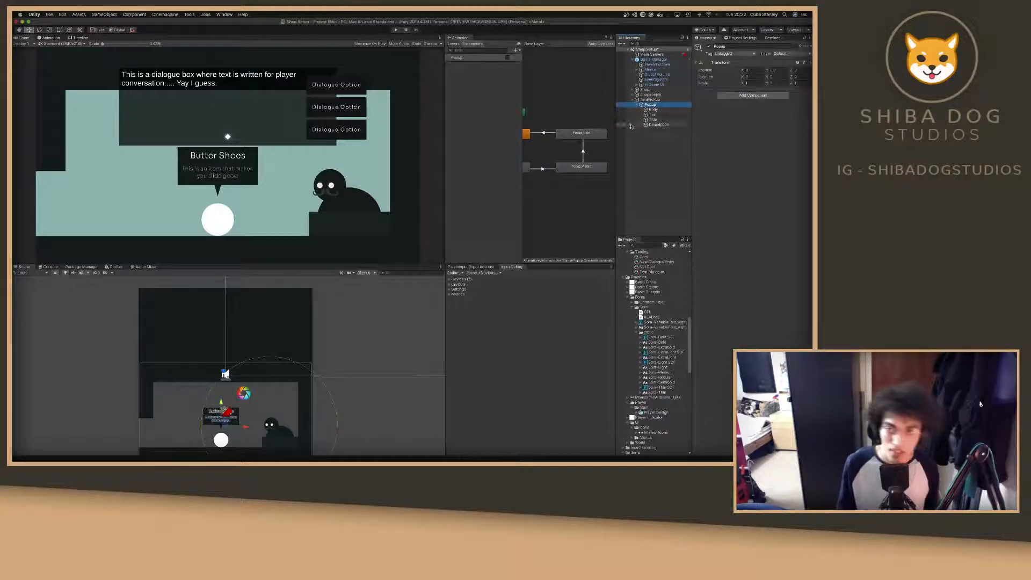
key(super+d)
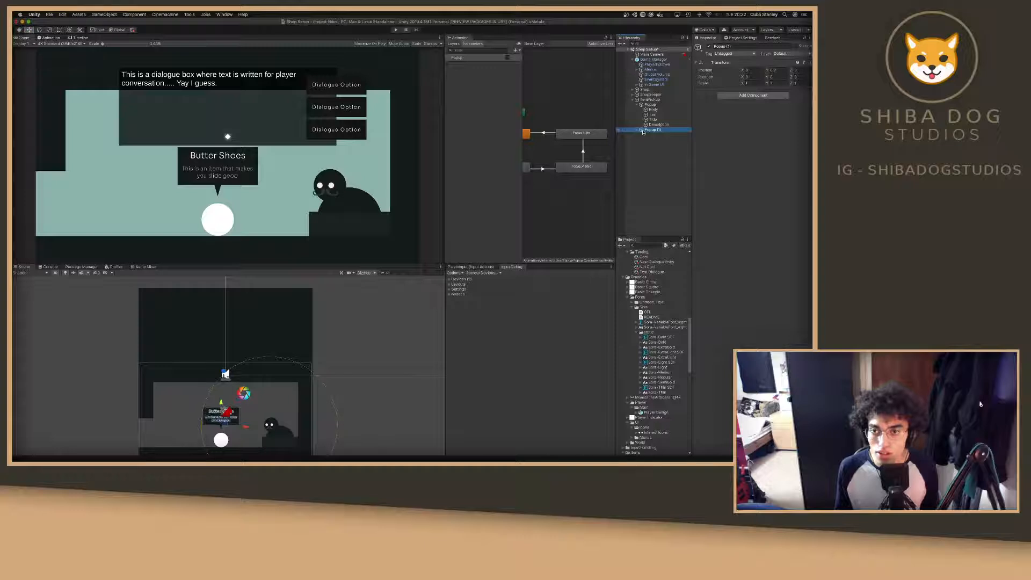
drag(654, 94, 654, 99)
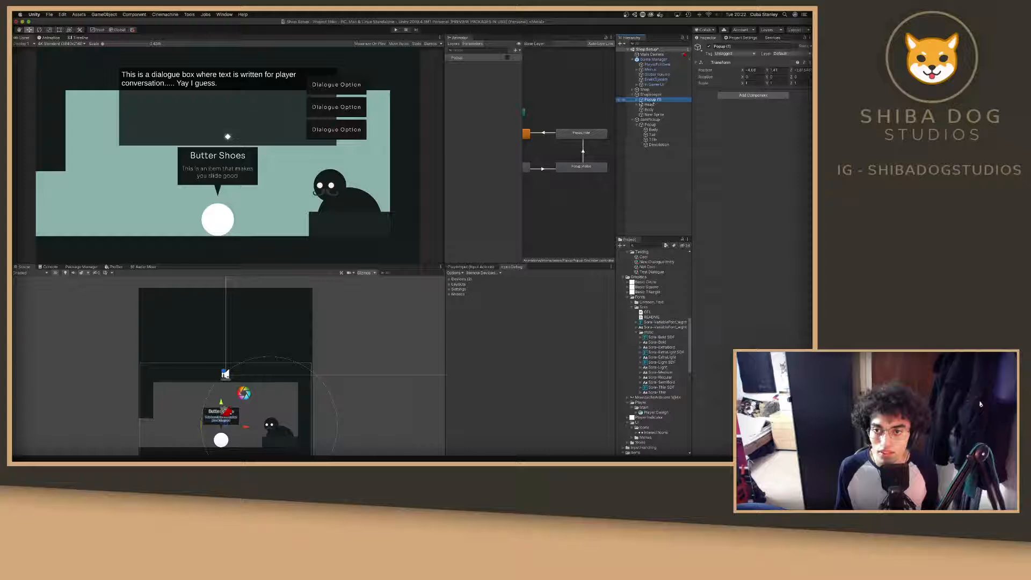
Look through the child objects of the Shopkeeper's popup copy and rename the copy as Popup.
click(637, 105)
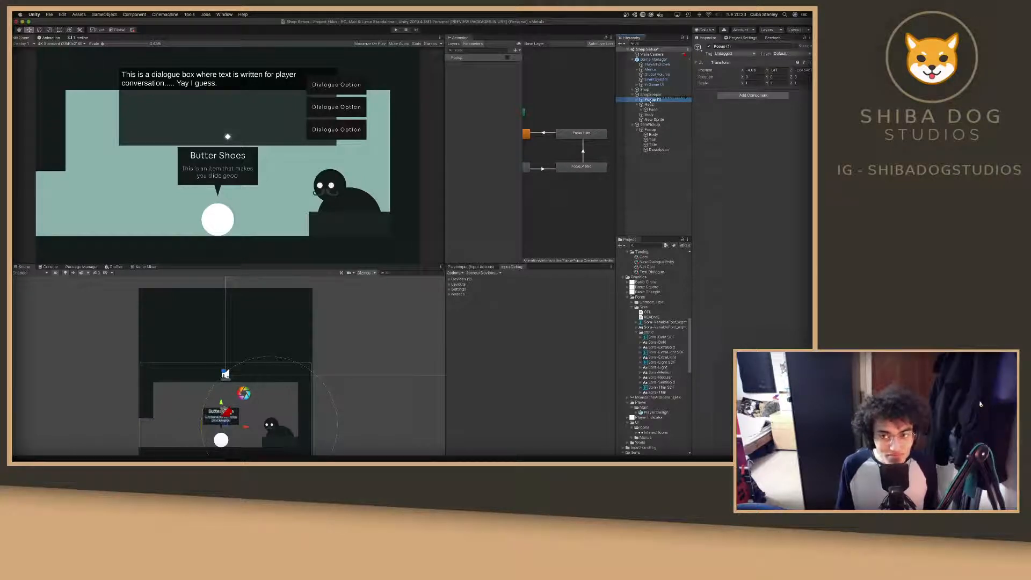
key(Right)
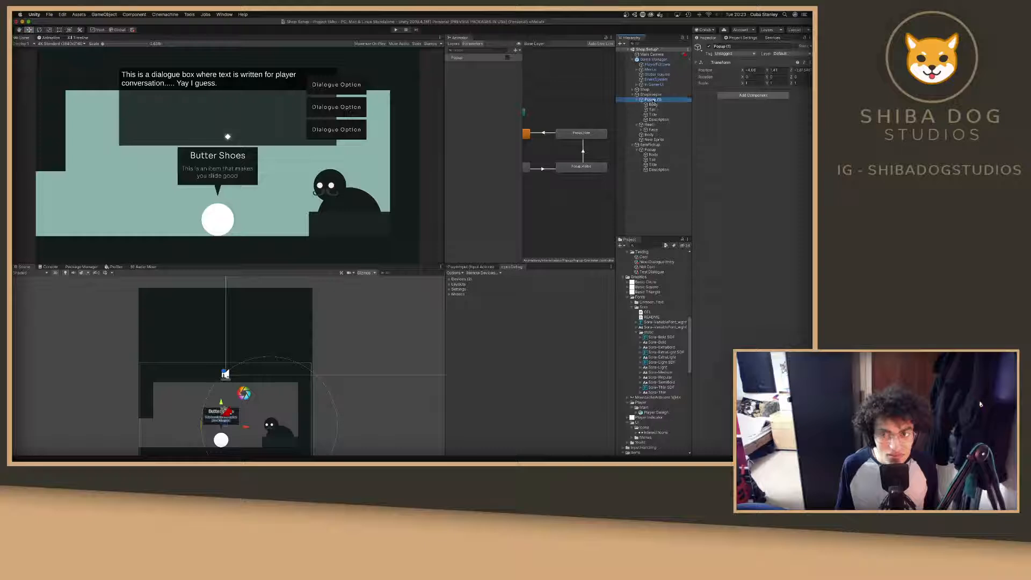
click(638, 100)
click(767, 46)
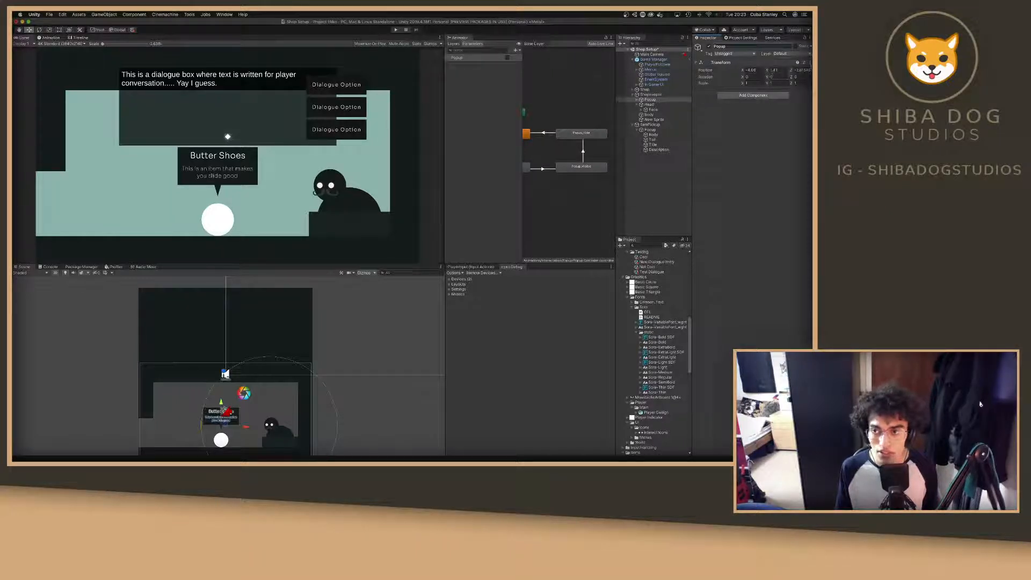
Reset the Transform of the Shopkeeper's Popup and position it directly above the shopkeeper's head.
click(810, 62)
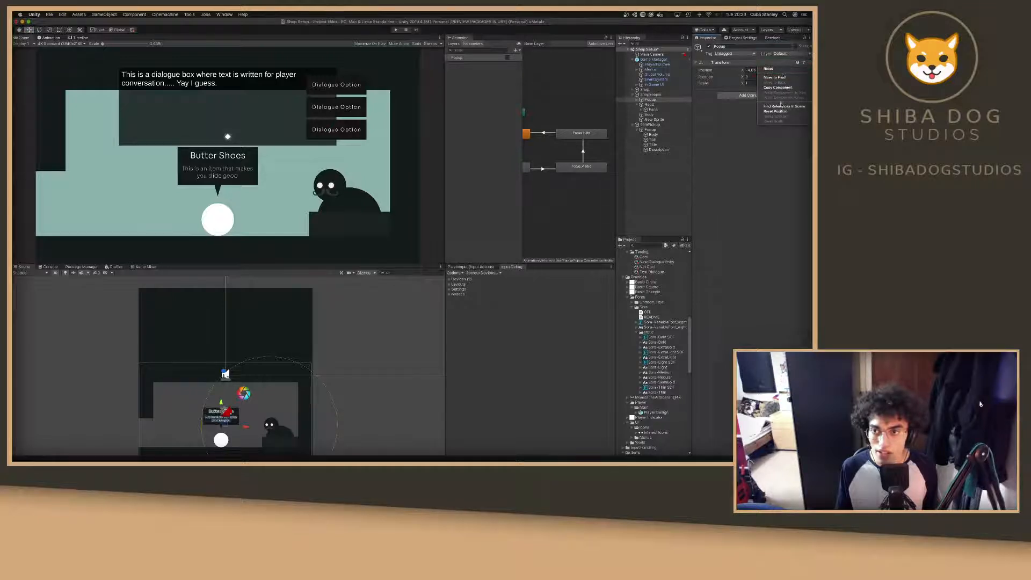
click(782, 69)
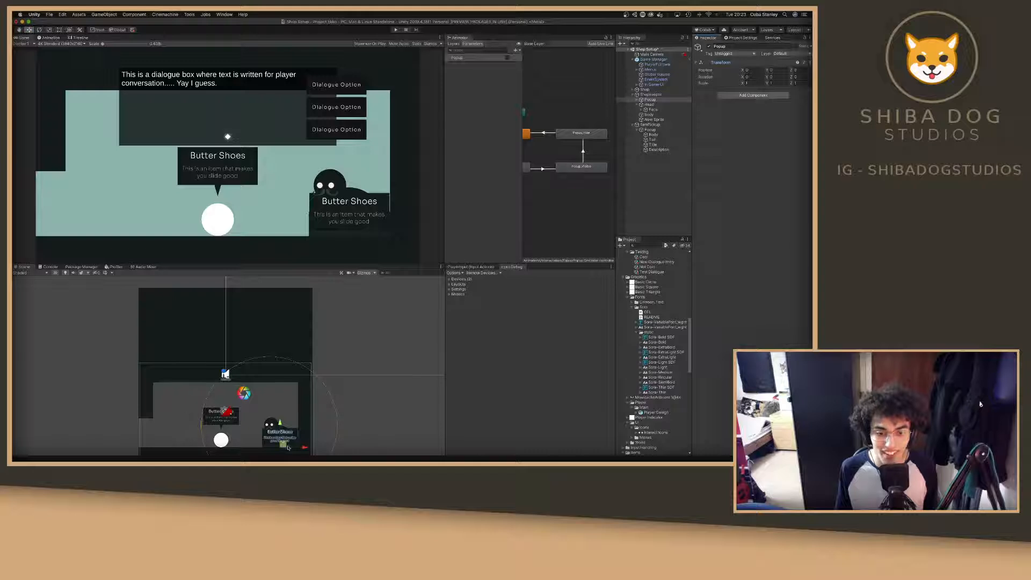
drag(288, 448, 268, 416)
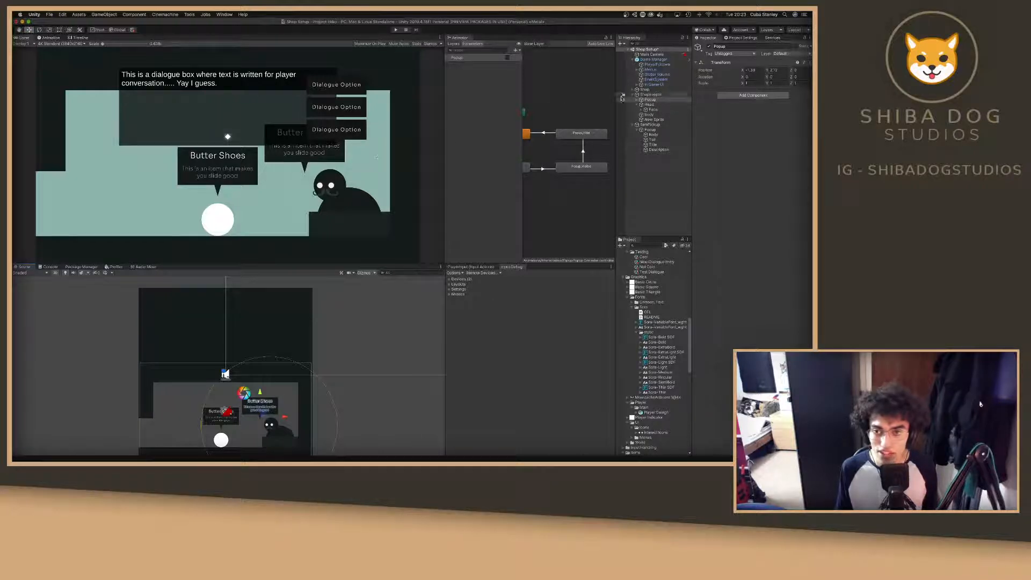
drag(265, 412, 272, 408)
Delete the Description text from the Shopkeeper's Popup.
click(637, 99)
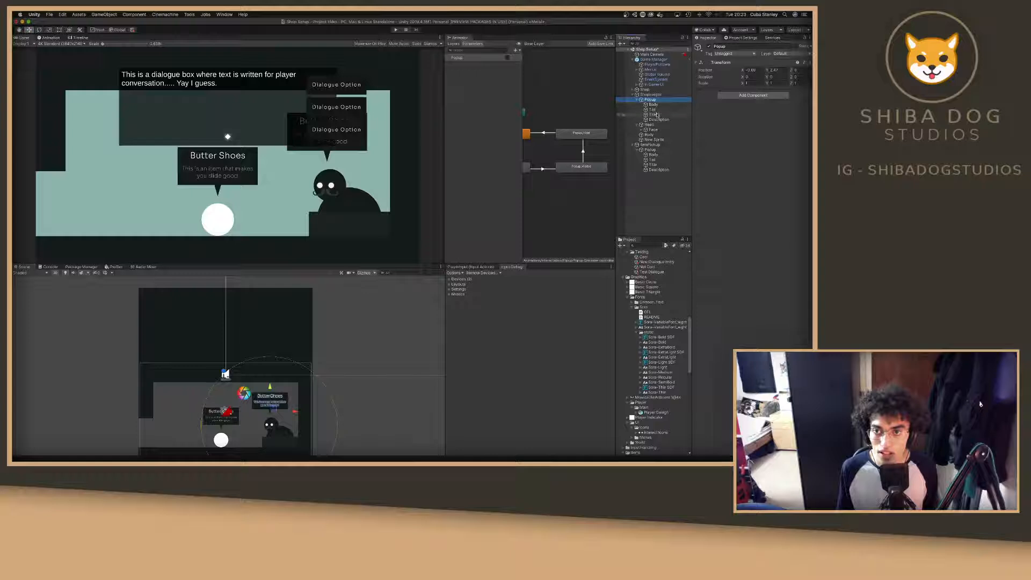
click(660, 120)
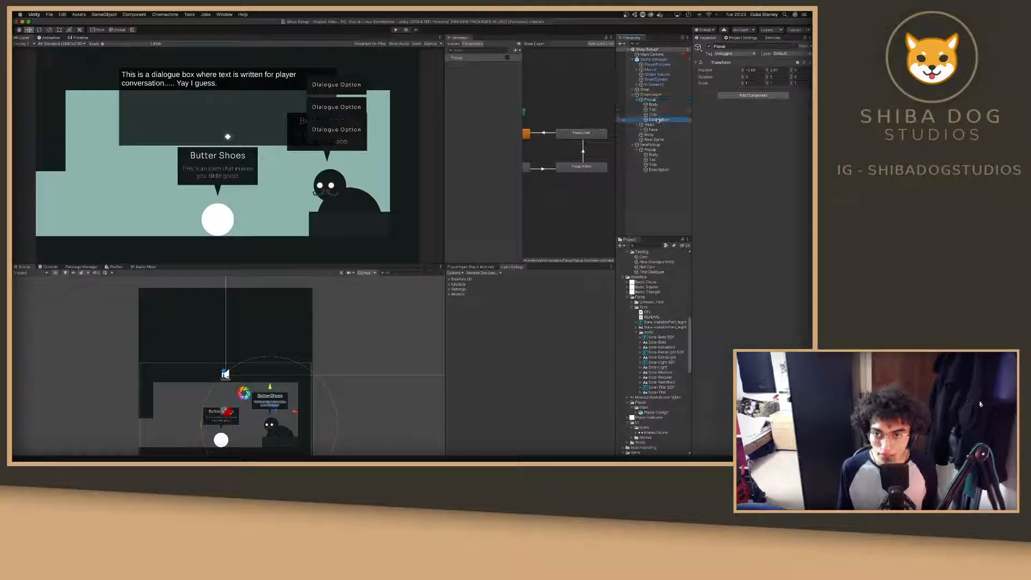
right_click(658, 121)
click(668, 152)
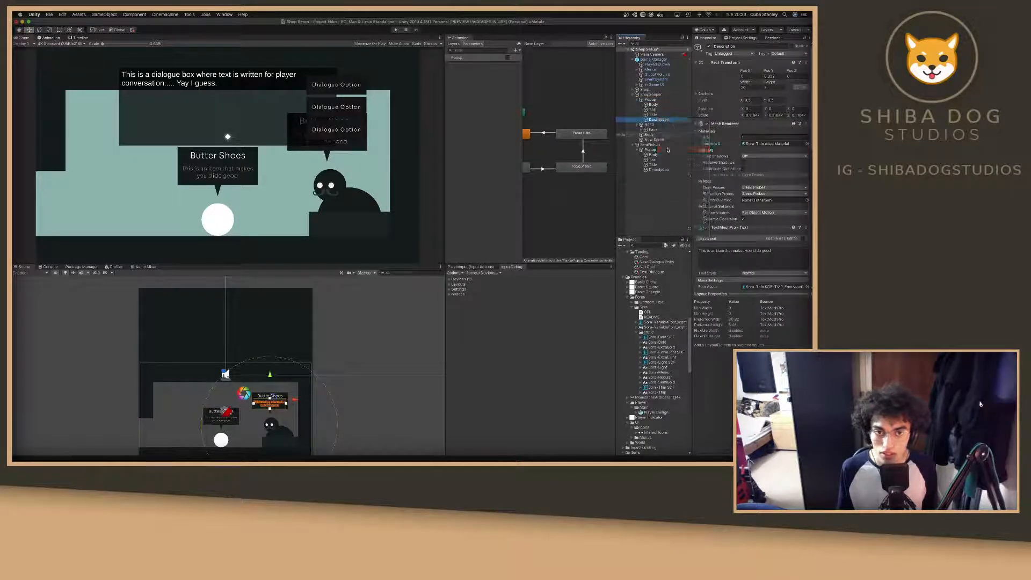
Shorten the Body sprite of the Shopkeeper's Popup by lowering its upper edge to just beneath the title text.
click(656, 106)
key(f)
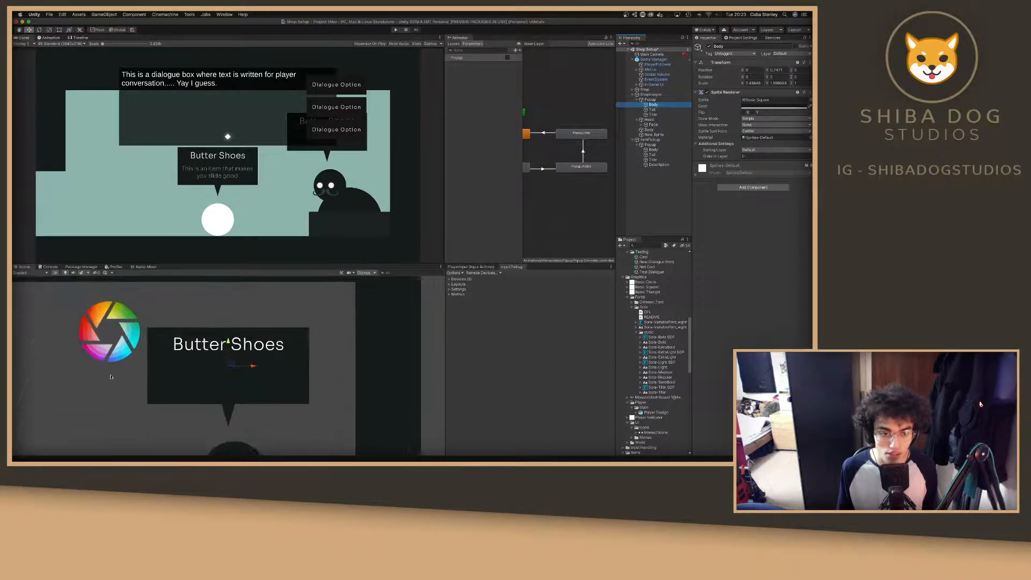
key(t)
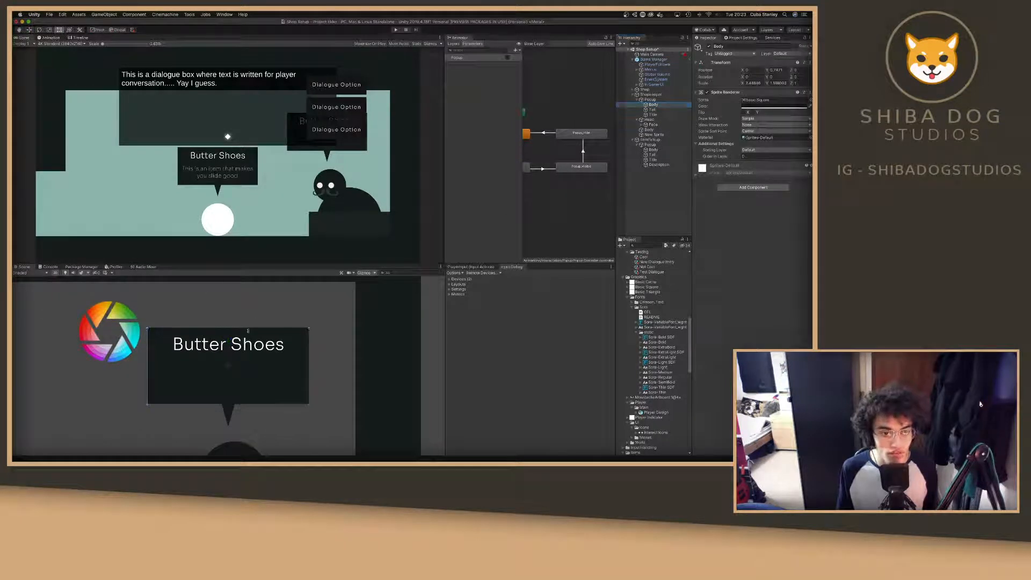
drag(247, 330, 245, 350)
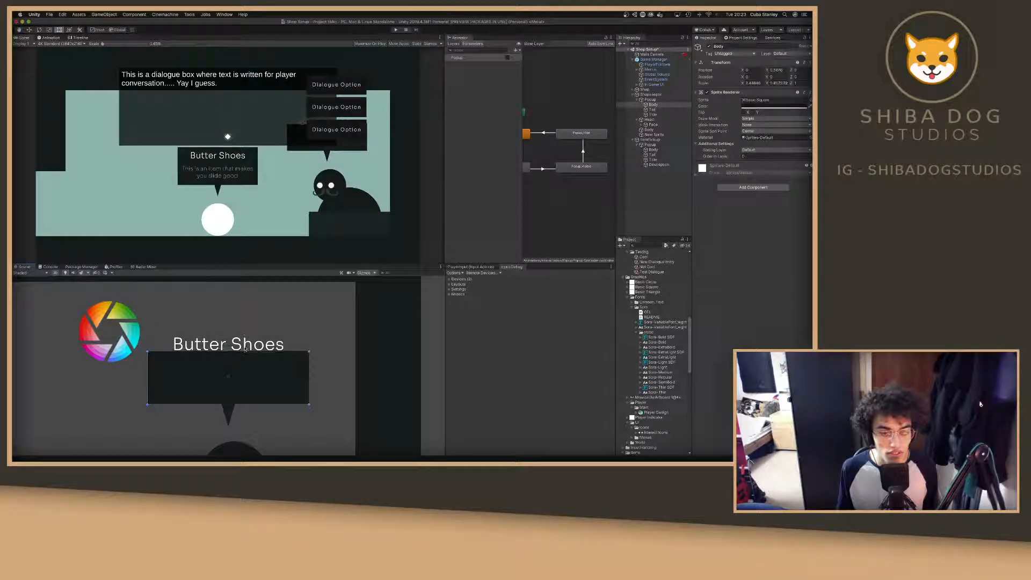
Nest the Title text under the Body of the Shopkeeper's Popup and set its Pos Y to 0.
click(661, 136)
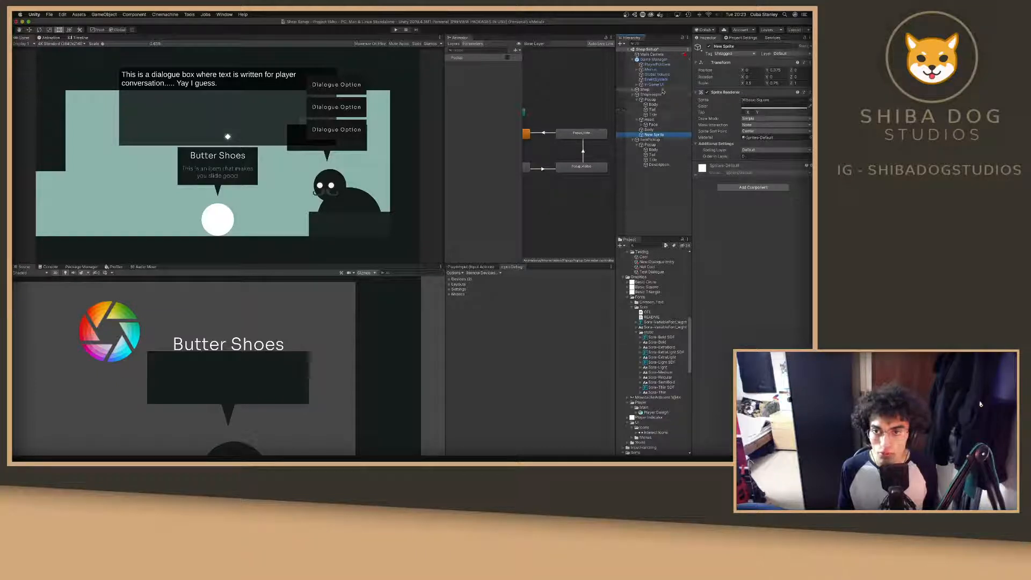
click(652, 115)
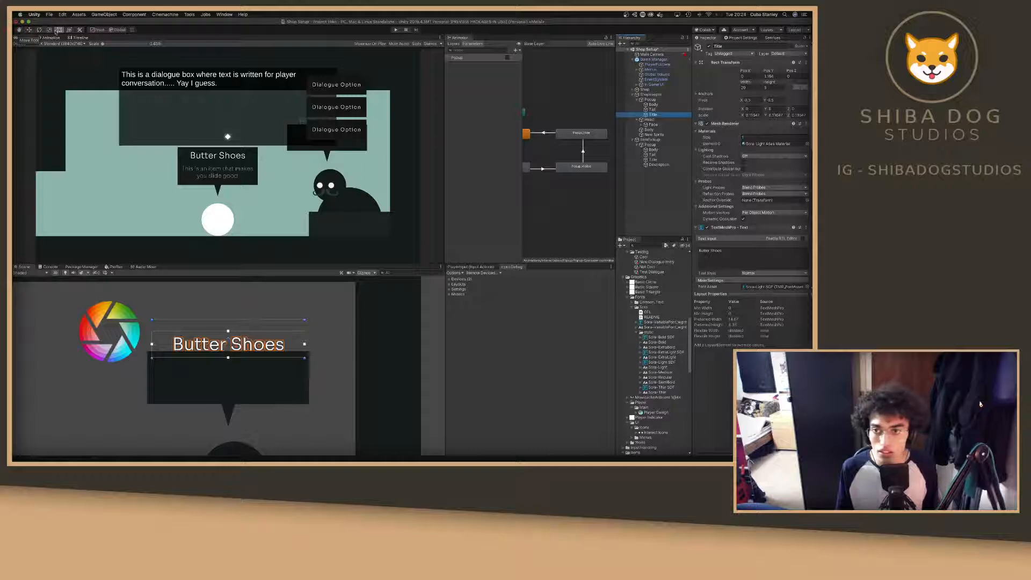
drag(653, 114, 654, 105)
click(774, 76)
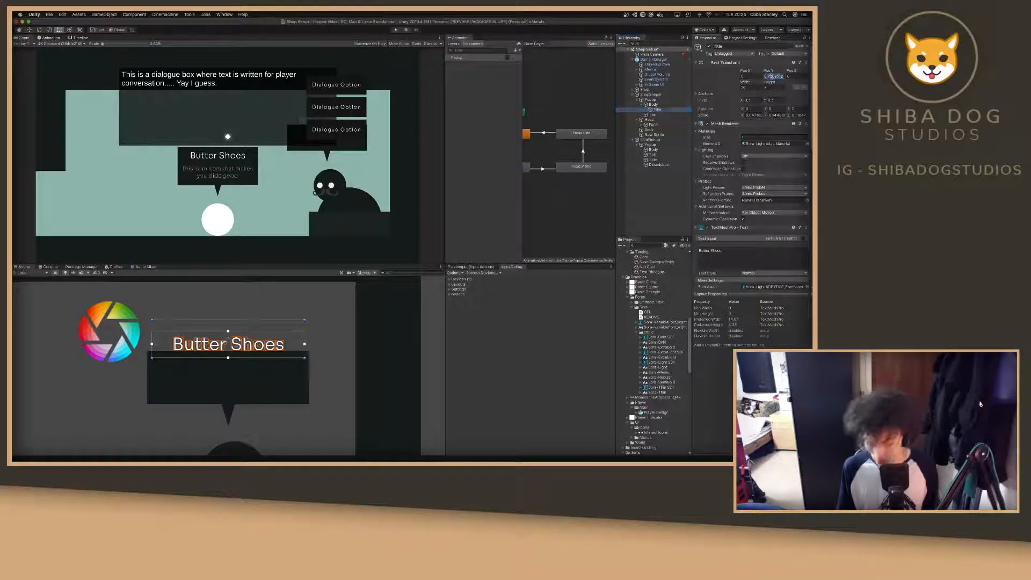
text(0)
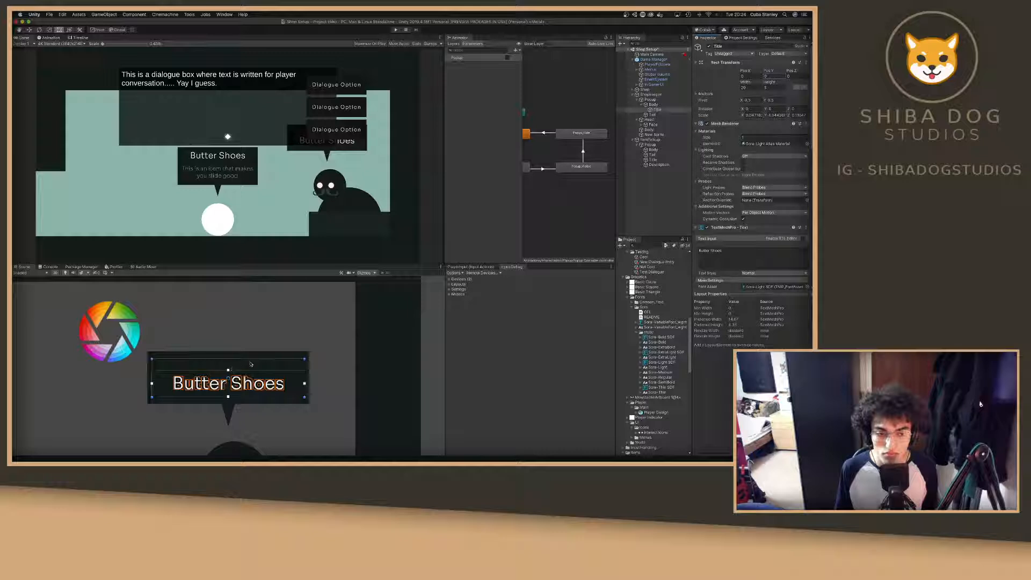
Raise the upper edge of the Title text box on the Shopkeeper's Popup so the text sits centred in the Body.
click(666, 105)
click(657, 110)
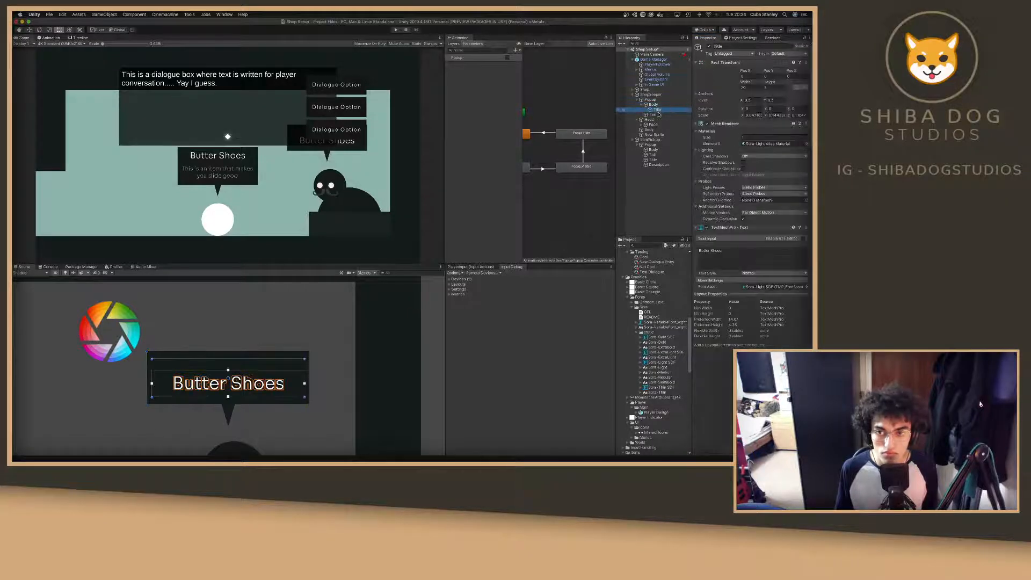
drag(229, 371, 232, 360)
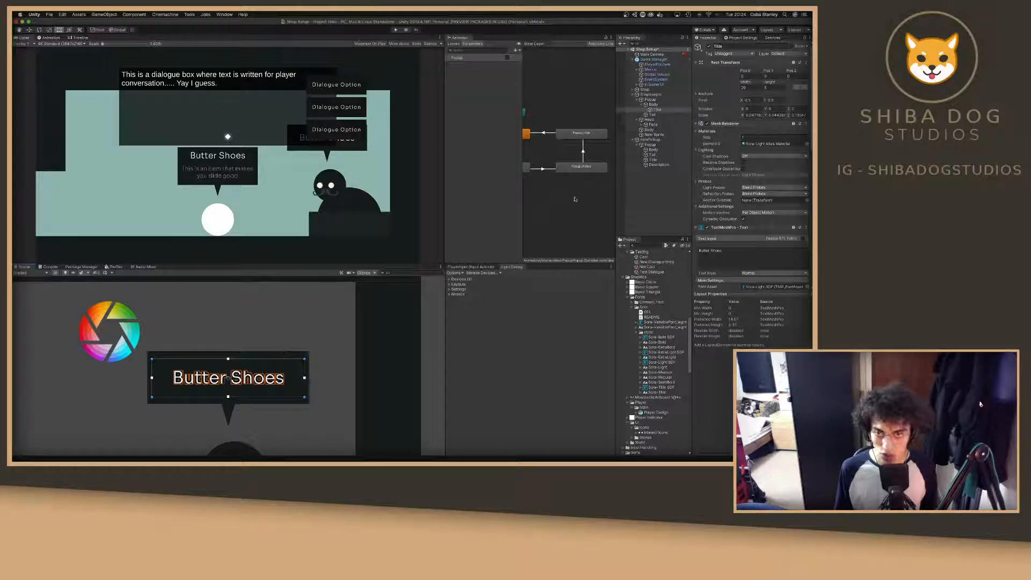
Change the Title text of the Shopkeeper's Popup to "200 Coins".
click(733, 256)
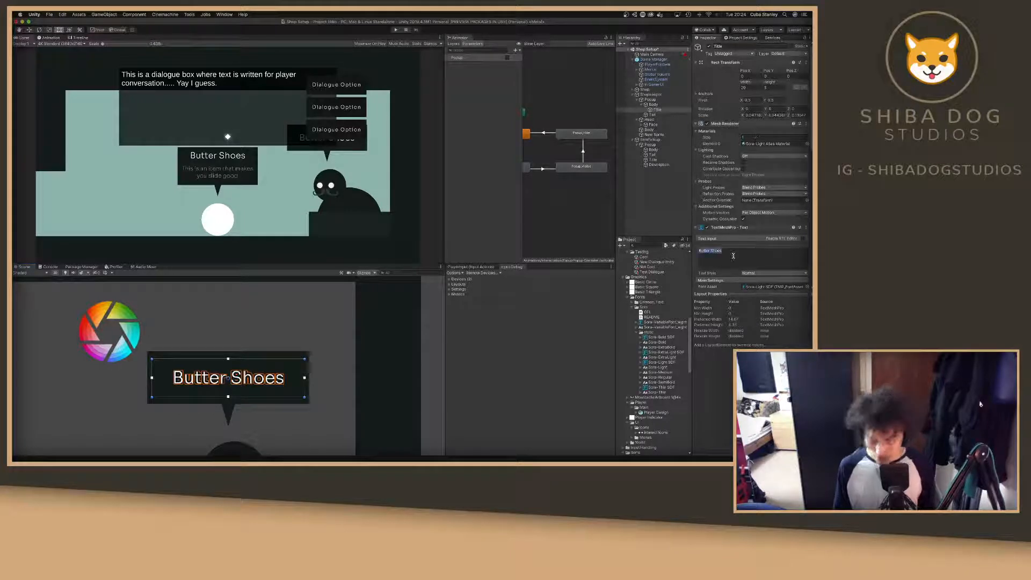
text(200)
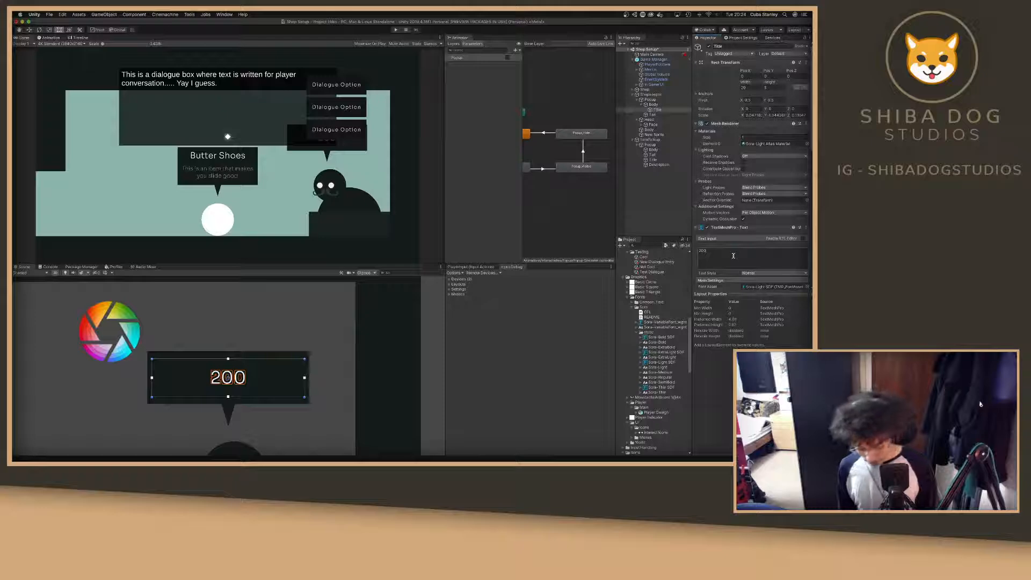
text( Coins)
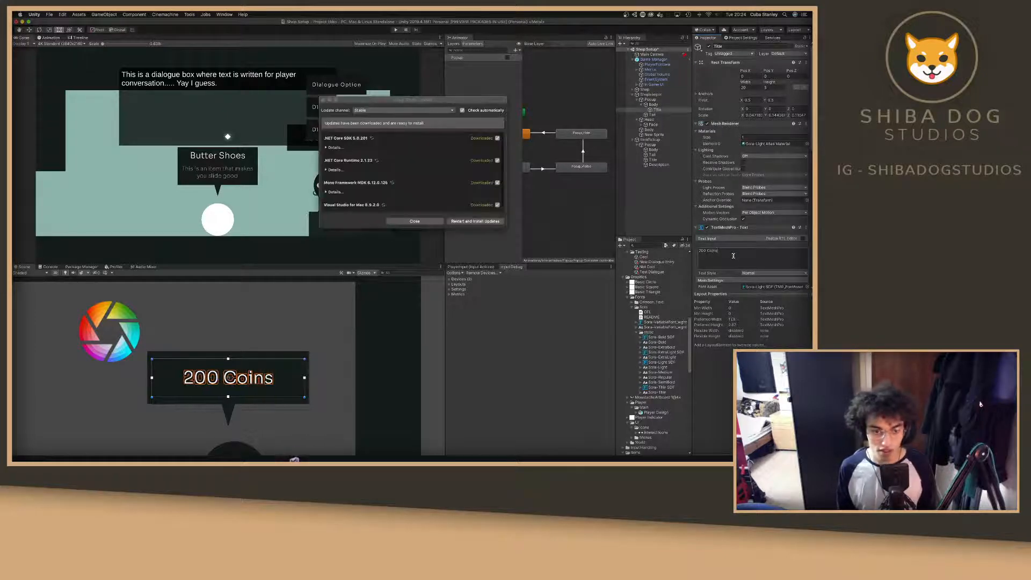
key(Return)
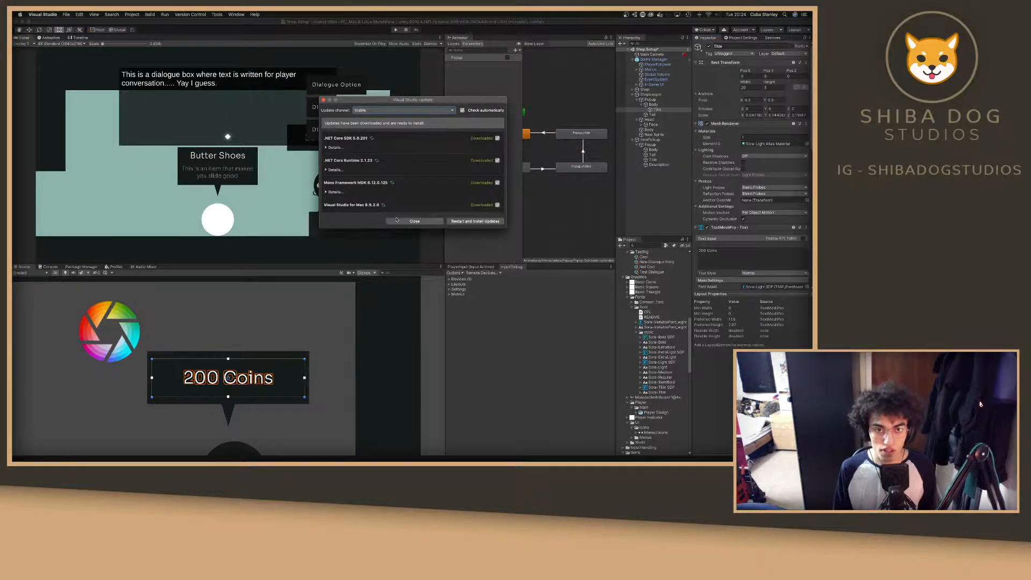
Close the Visual Studio update window and comment out the source.PlayOneShot(speechSound) line in the Shop script's ShowPopup method.
click(414, 221)
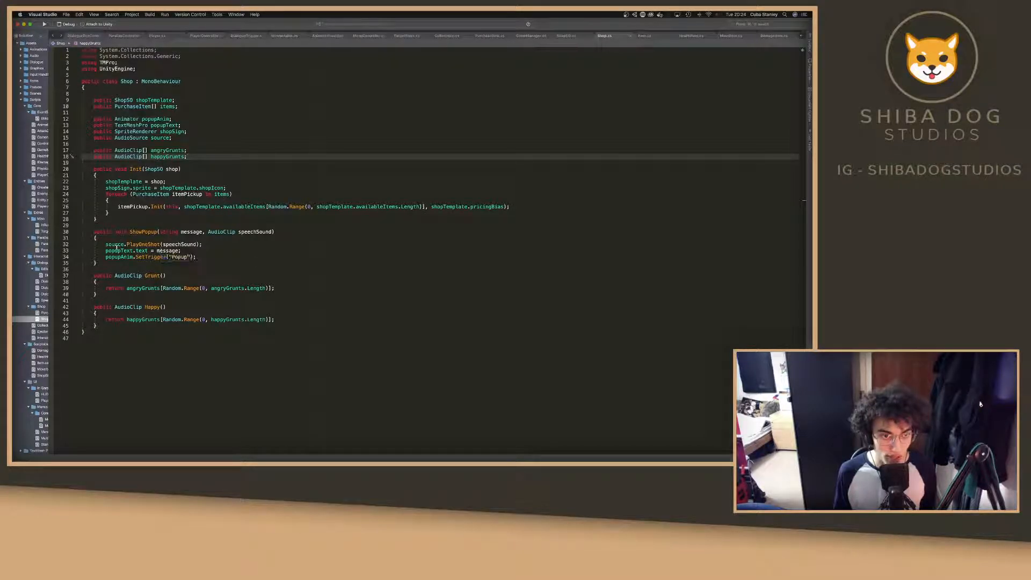
drag(91, 230, 217, 243)
click(108, 250)
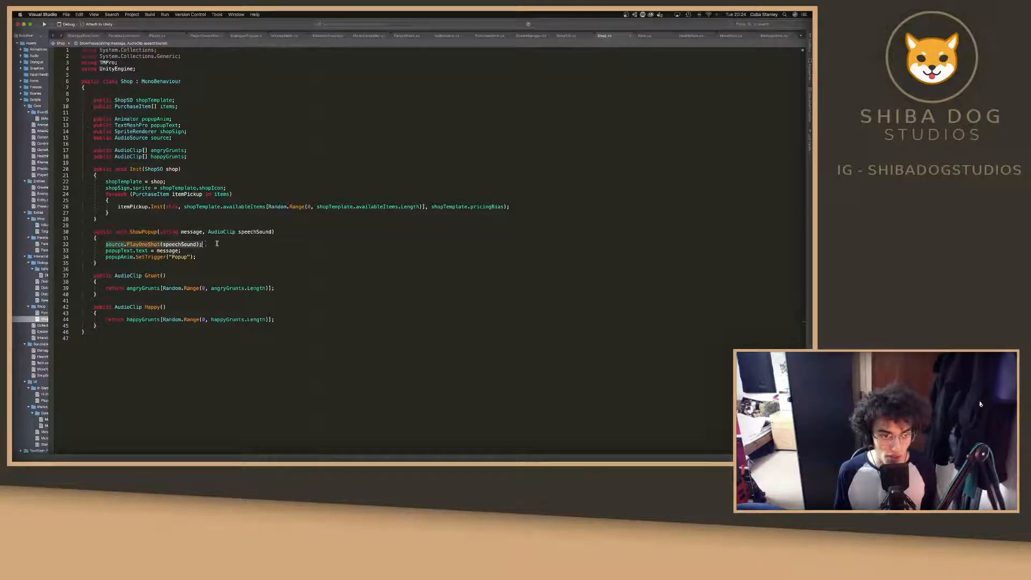
click(108, 244)
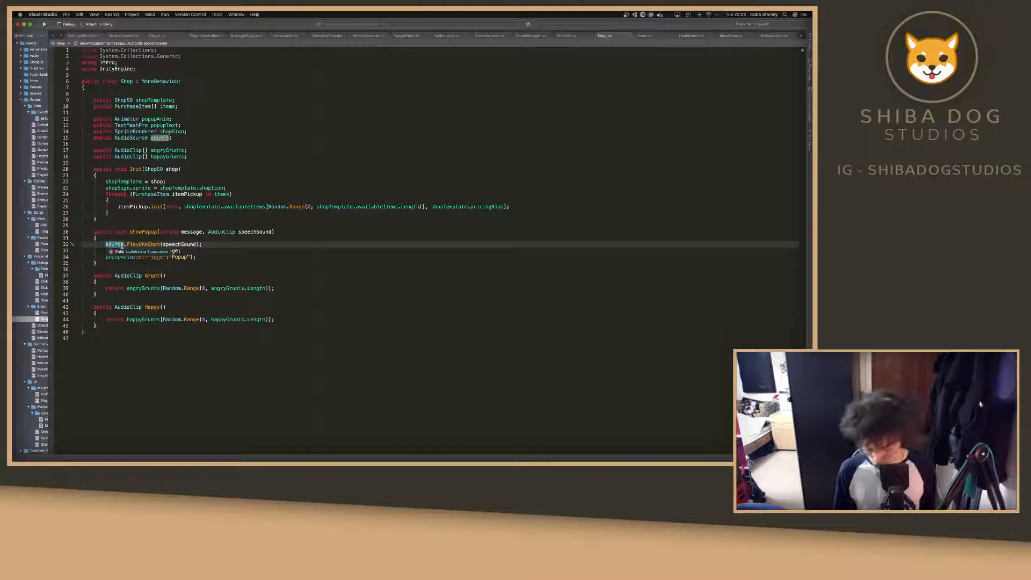
key(super+slash)
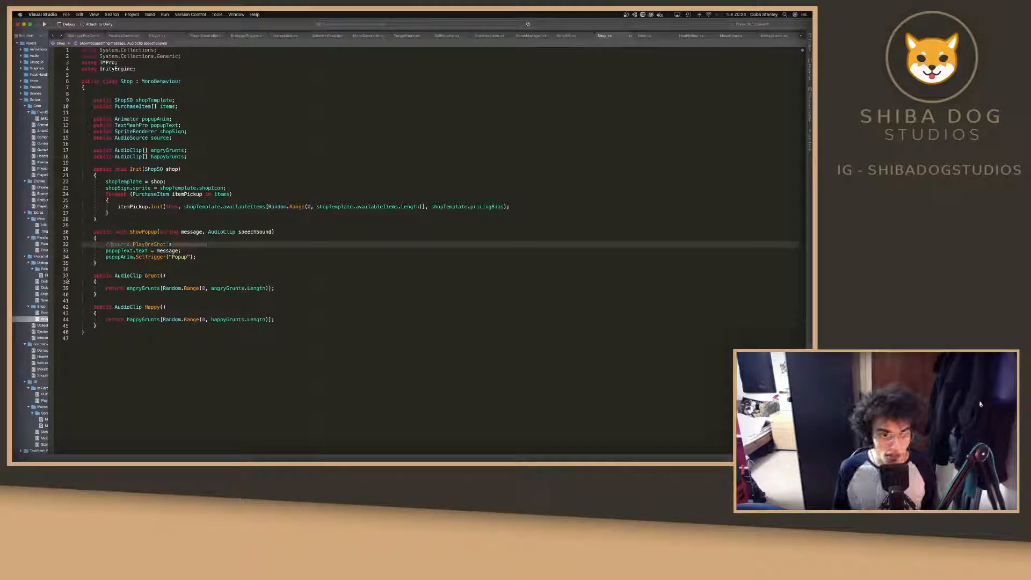
click(188, 252)
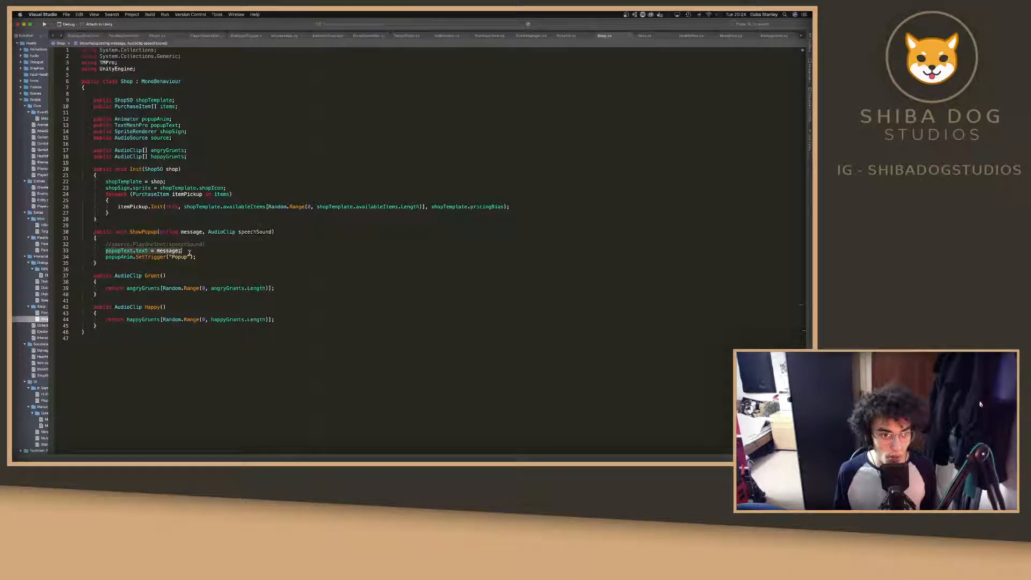
drag(197, 257, 106, 259)
click(251, 264)
key(ctrl+Left)
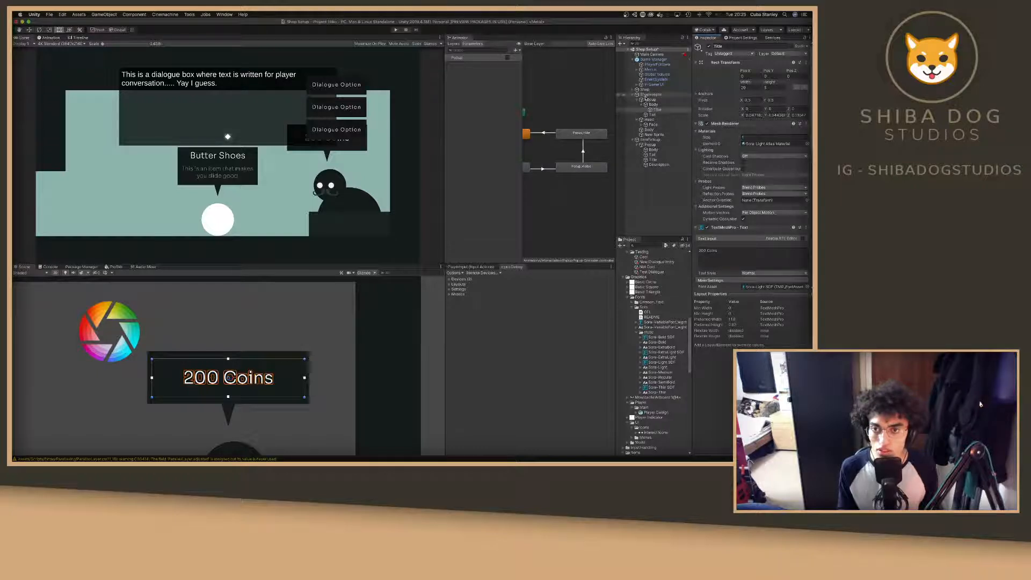
Back in Unity, nest the Shopkeeper and the item pickup under the Shop object and select Shop.
click(632, 96)
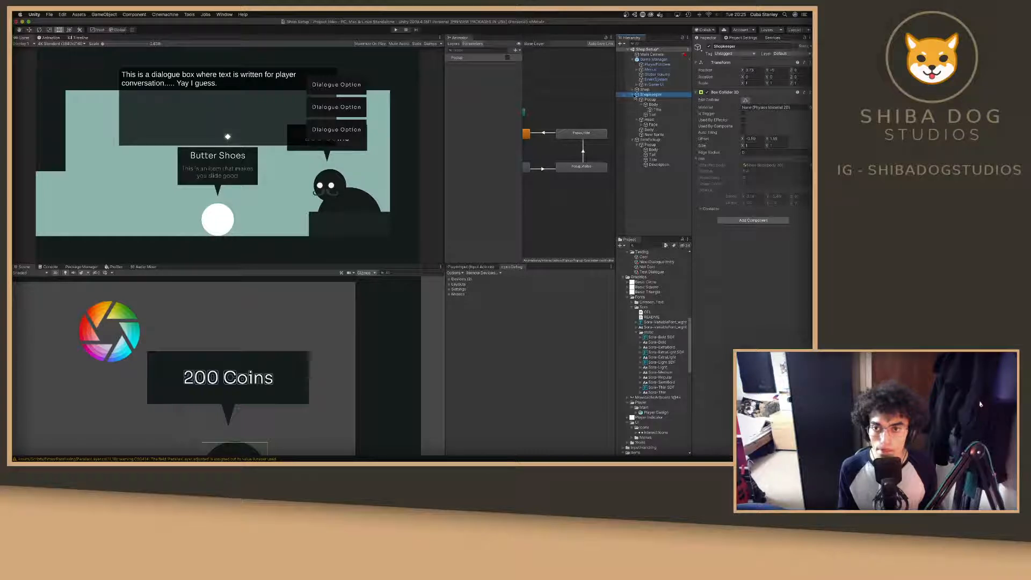
click(633, 95)
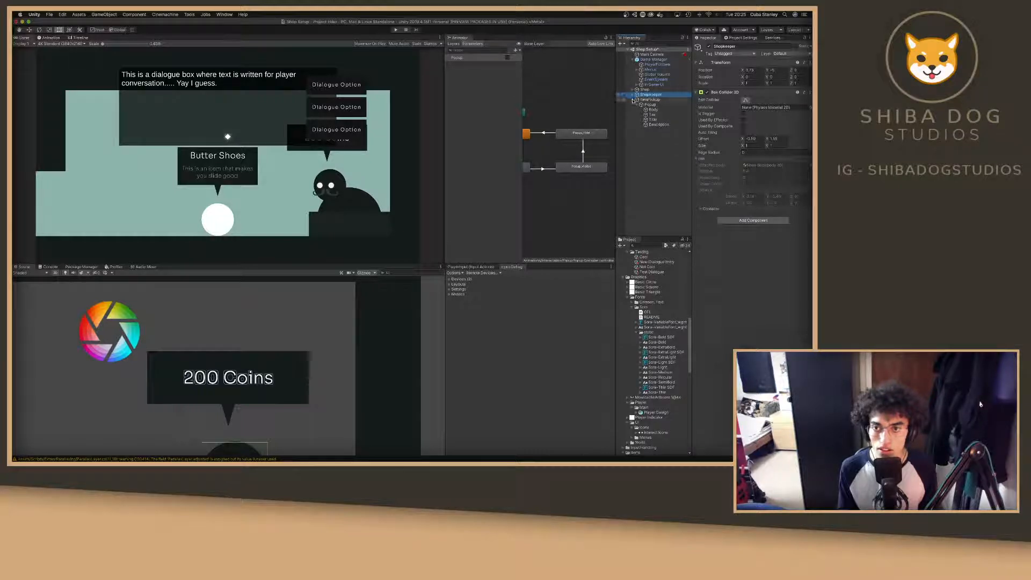
click(633, 89)
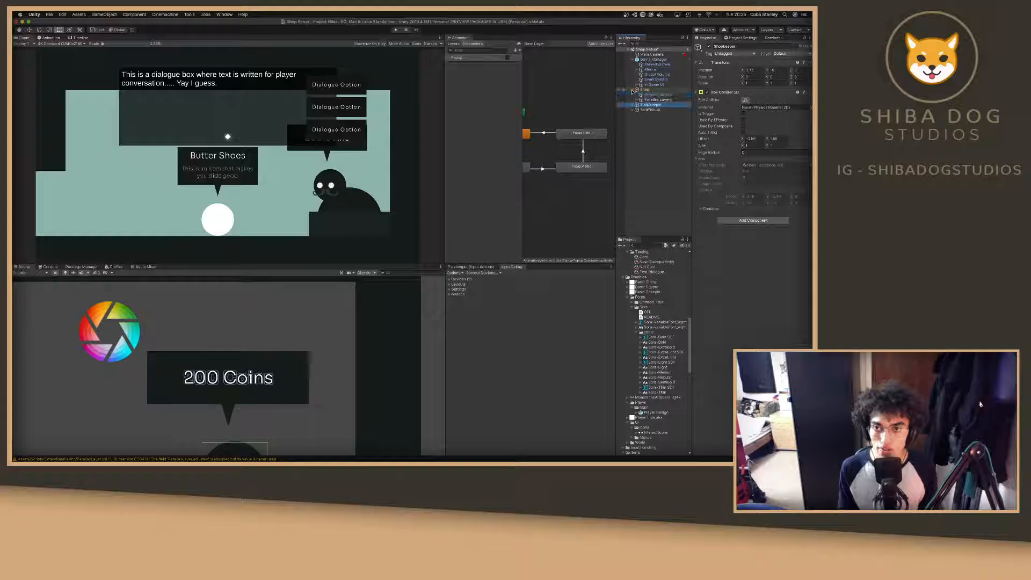
click(643, 89)
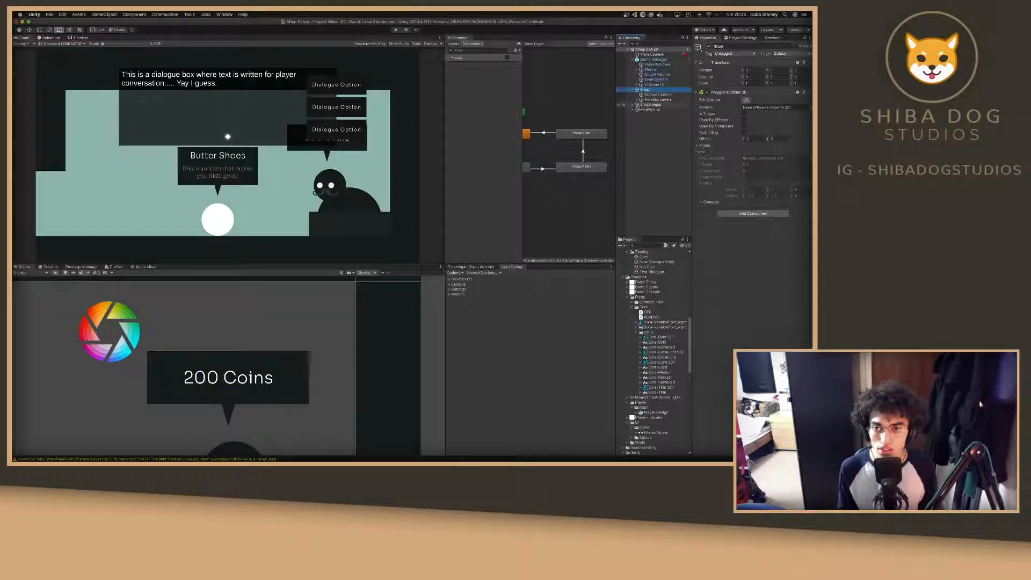
click(644, 105)
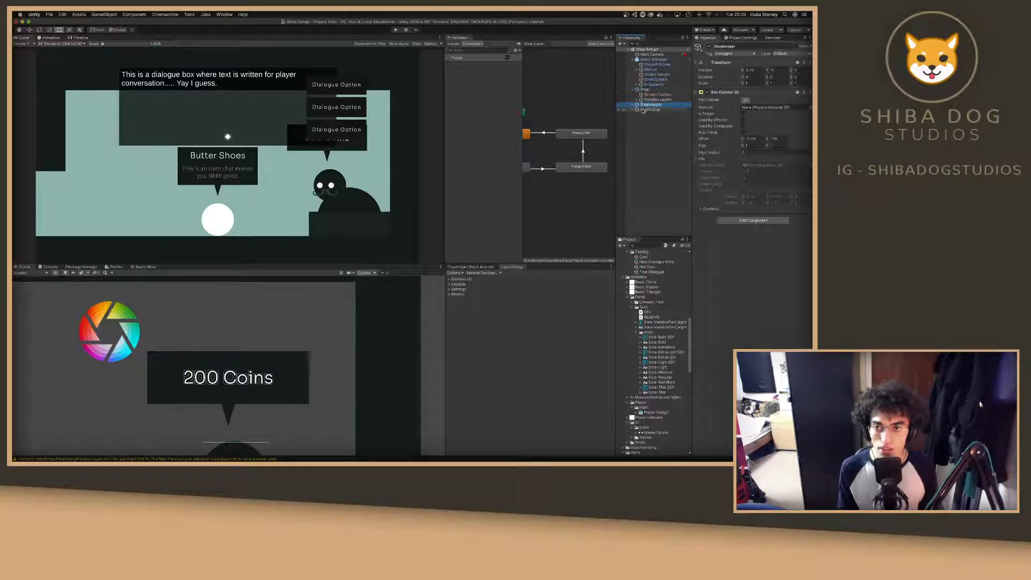
shift+click(643, 109)
drag(652, 100, 654, 94)
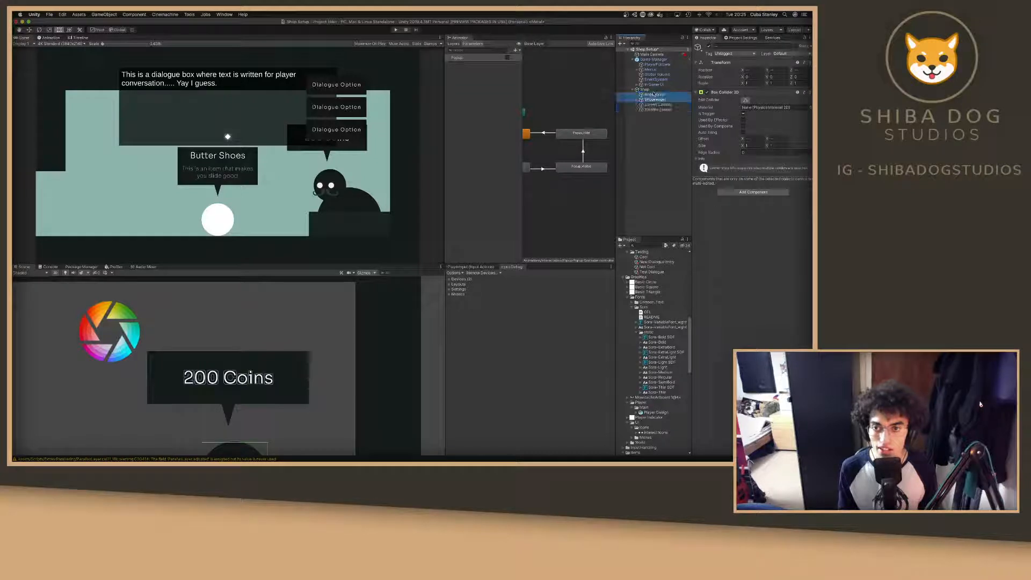
click(645, 89)
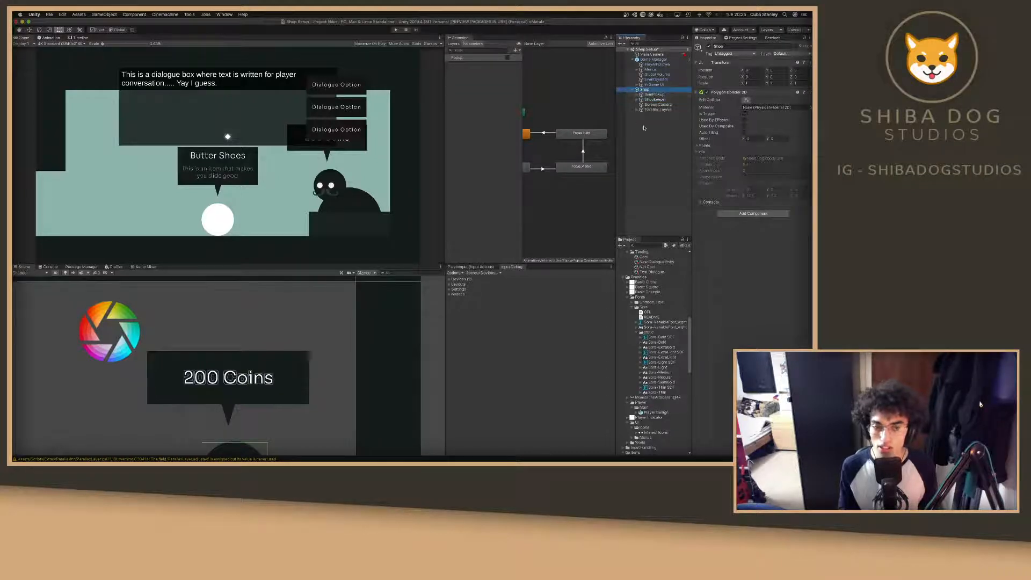
Try to pull the lower-left vertex of Shop's Polygon Collider 2D inward towards the room.
scroll(177, 437, down, 10)
middle_drag(189, 434, 251, 389)
scroll(255, 377, down, 3)
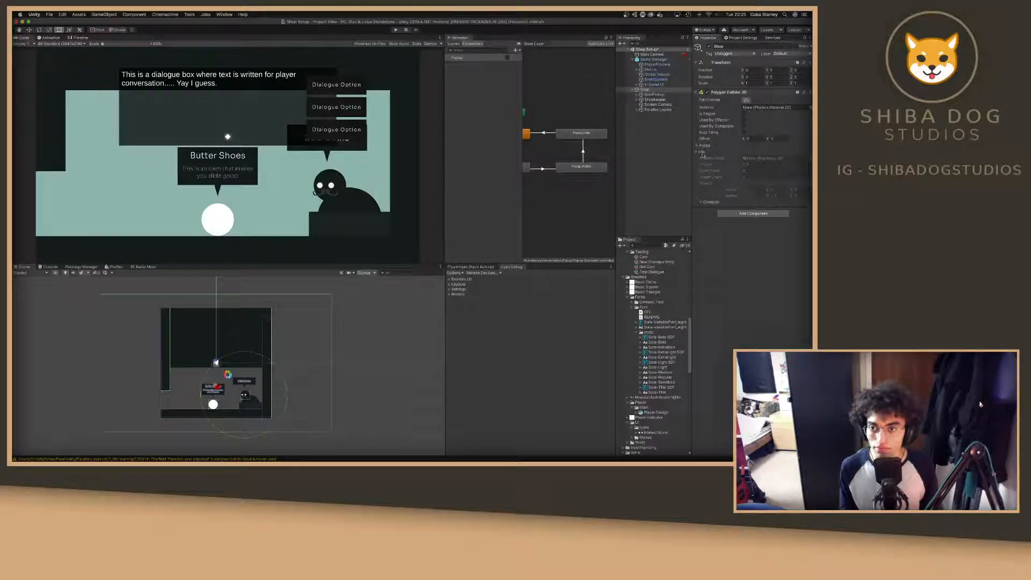
click(746, 100)
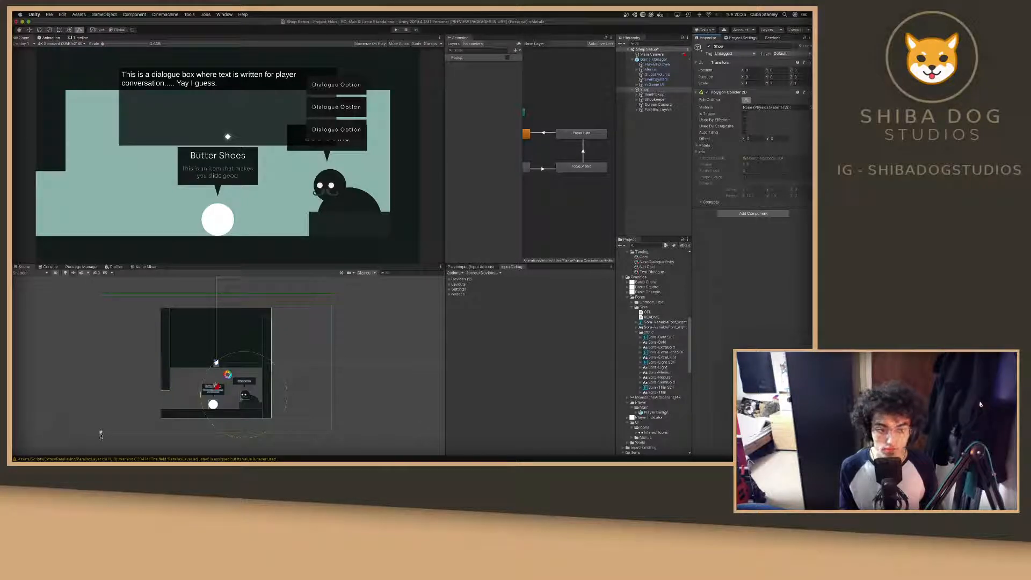
drag(100, 434, 137, 426)
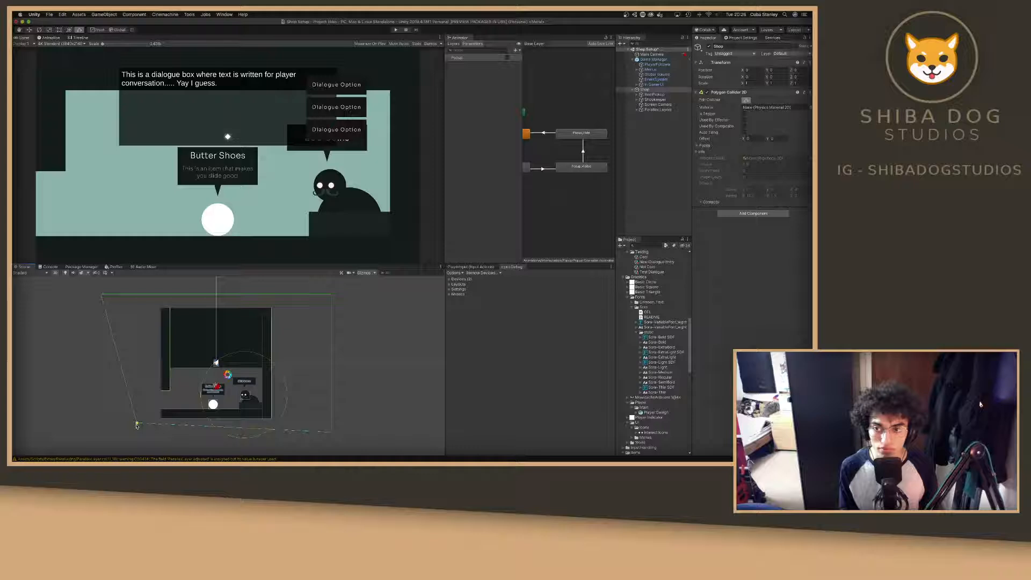
key(super+z)
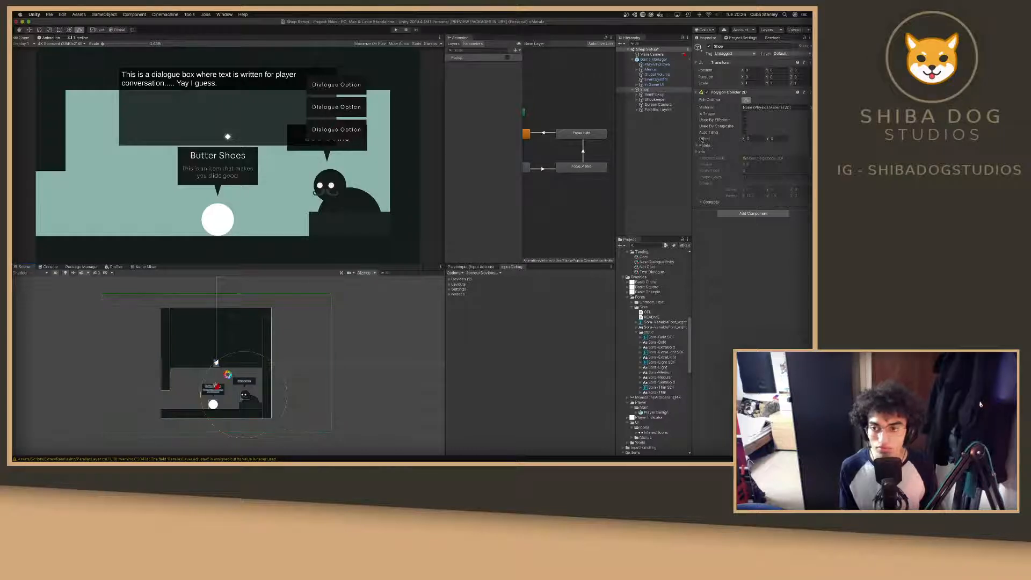
Expand the points of Shop's Polygon Collider 2D and set the Element 0 point to X -6, Y 6.
click(698, 146)
click(751, 177)
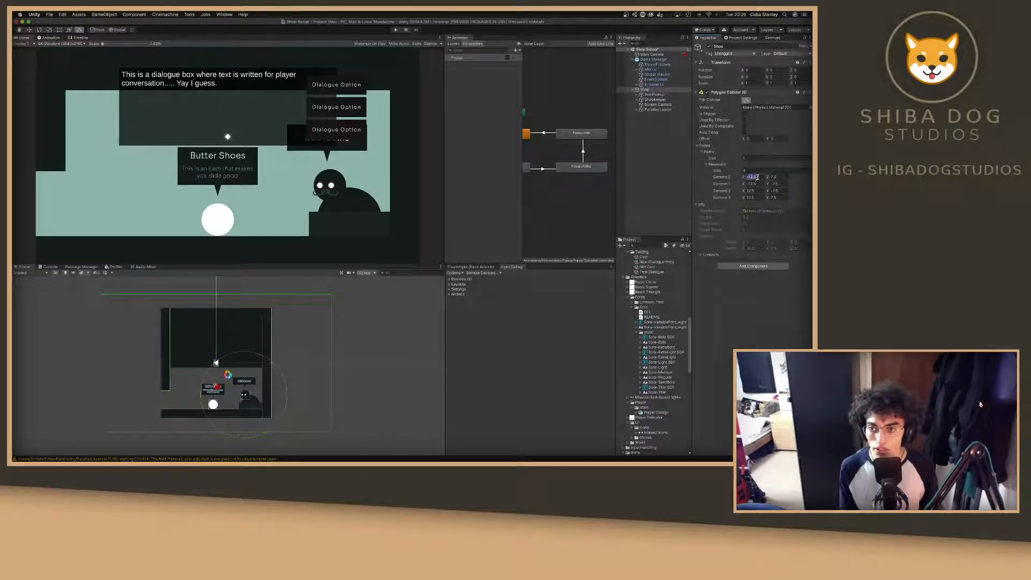
text(-)
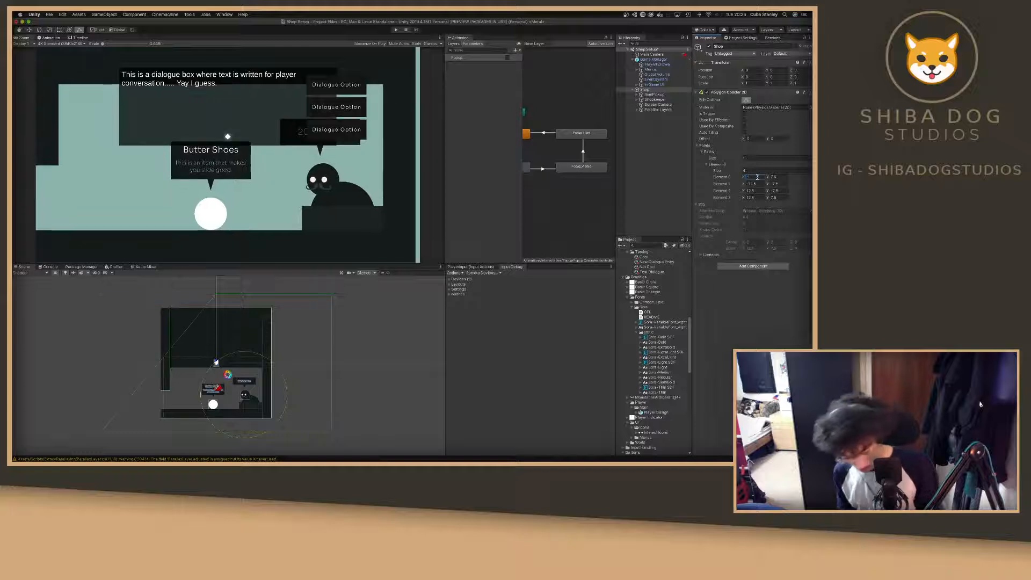
text(5)
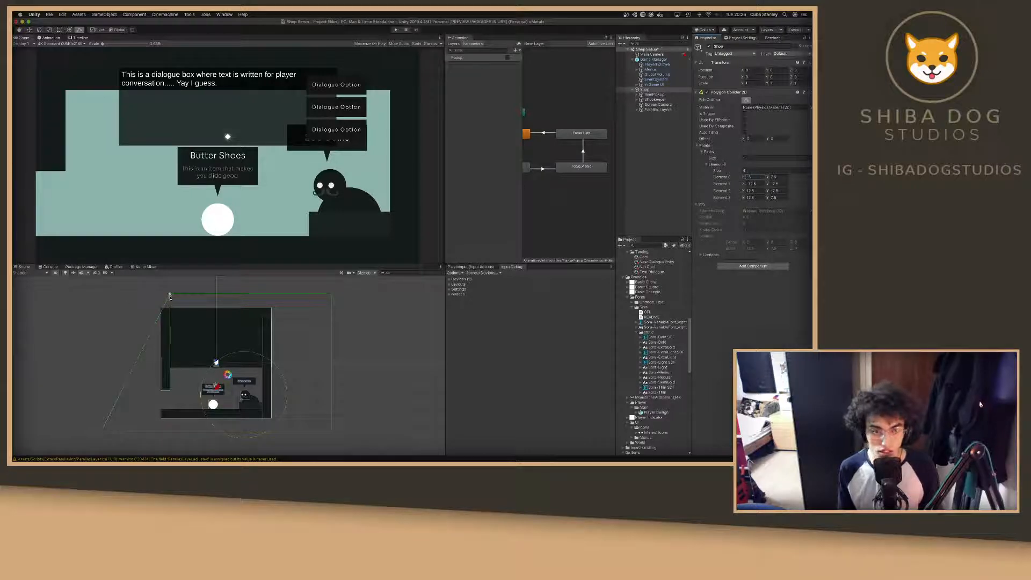
drag(170, 296, 161, 310)
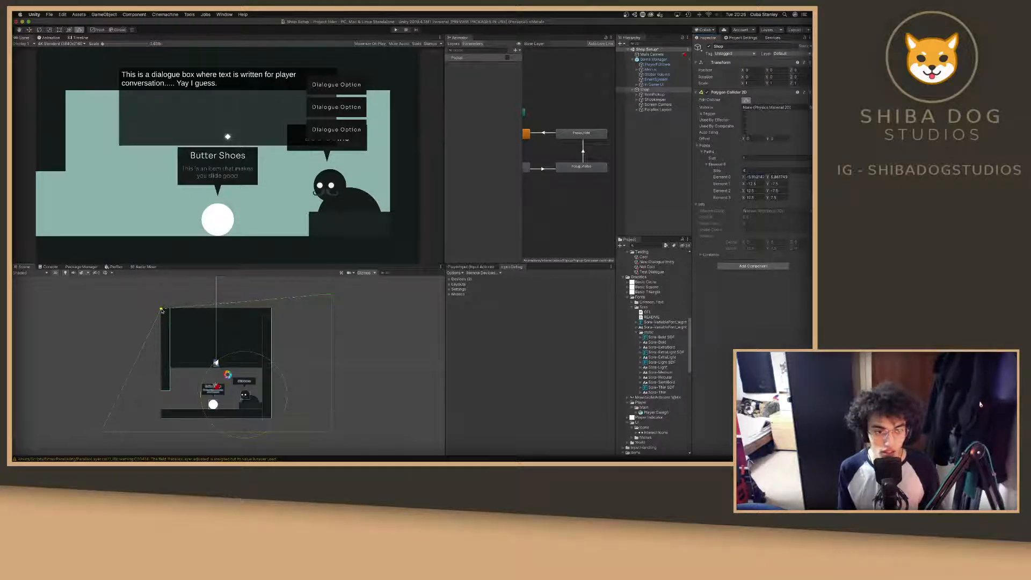
click(753, 177)
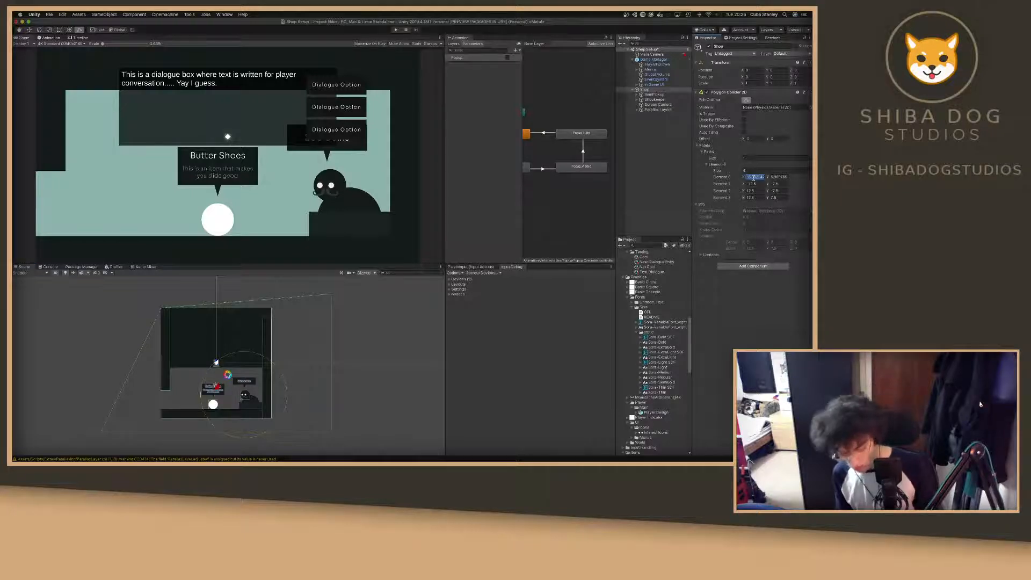
text(-6)
click(776, 177)
text(6)
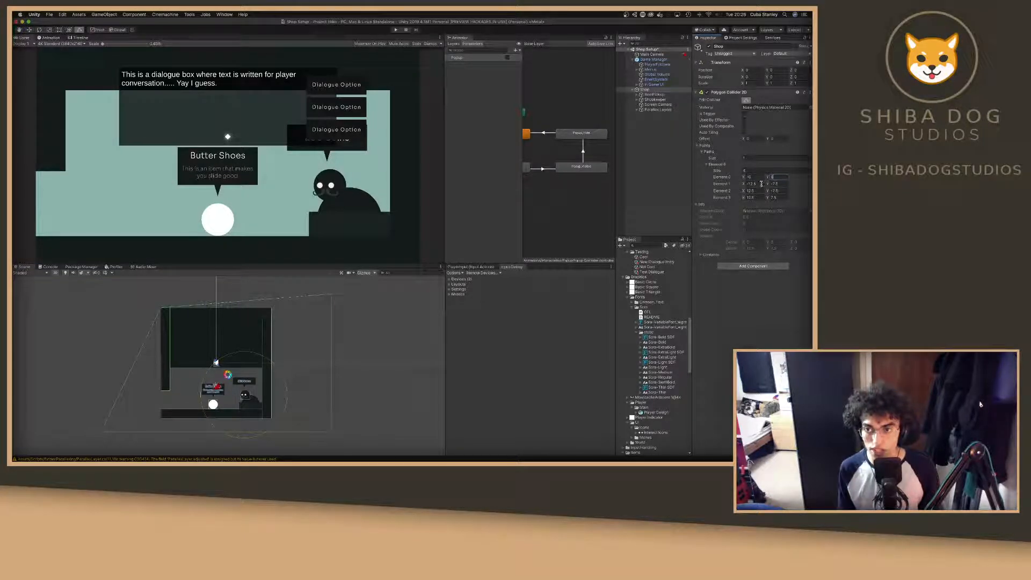
Set the collider's Element 1 point to X 6, Y 6.
click(761, 183)
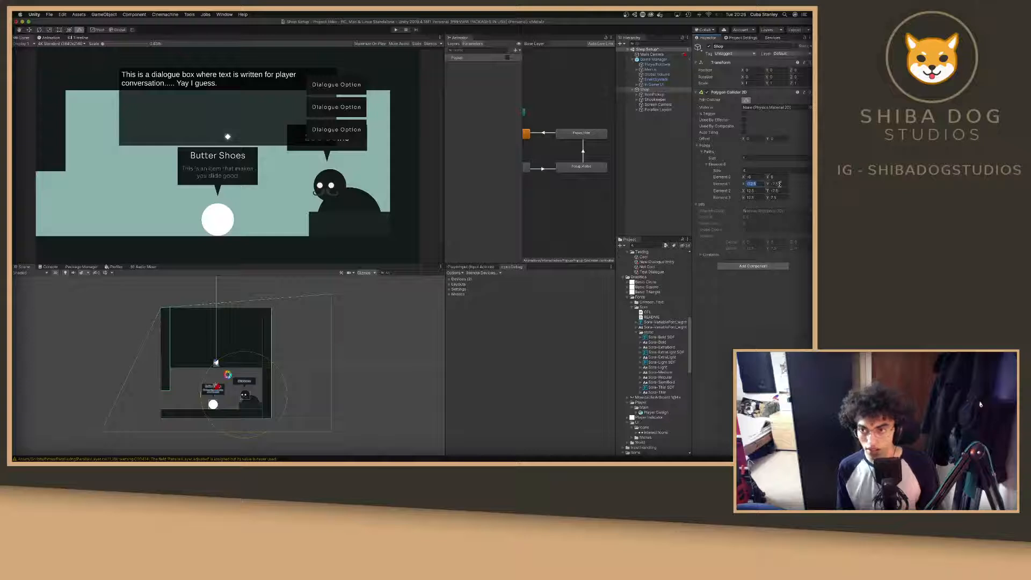
text(6)
click(777, 184)
text(6)
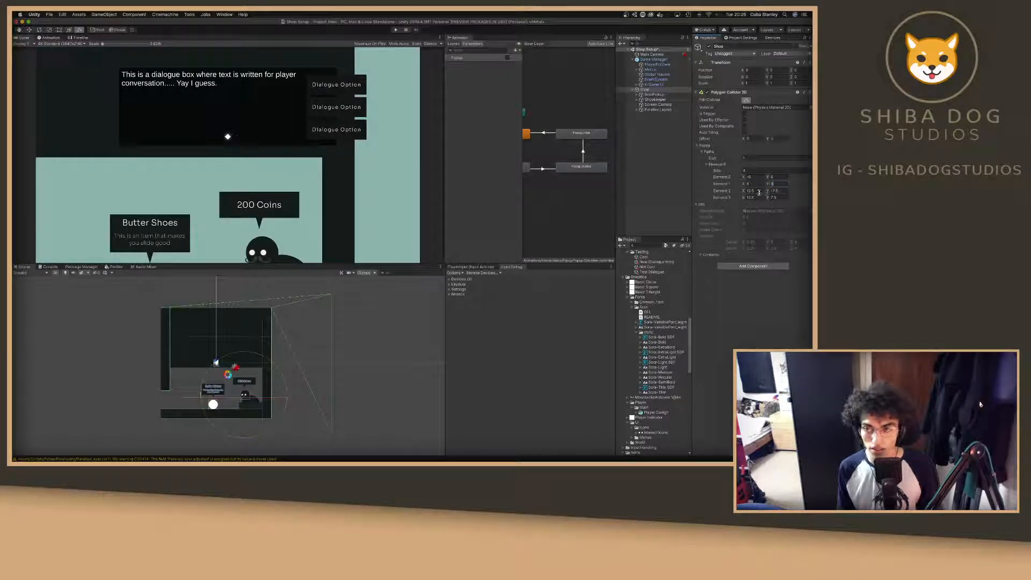
Set the collider's Element 2 point to X -6, Y -6.
click(759, 192)
text(-6)
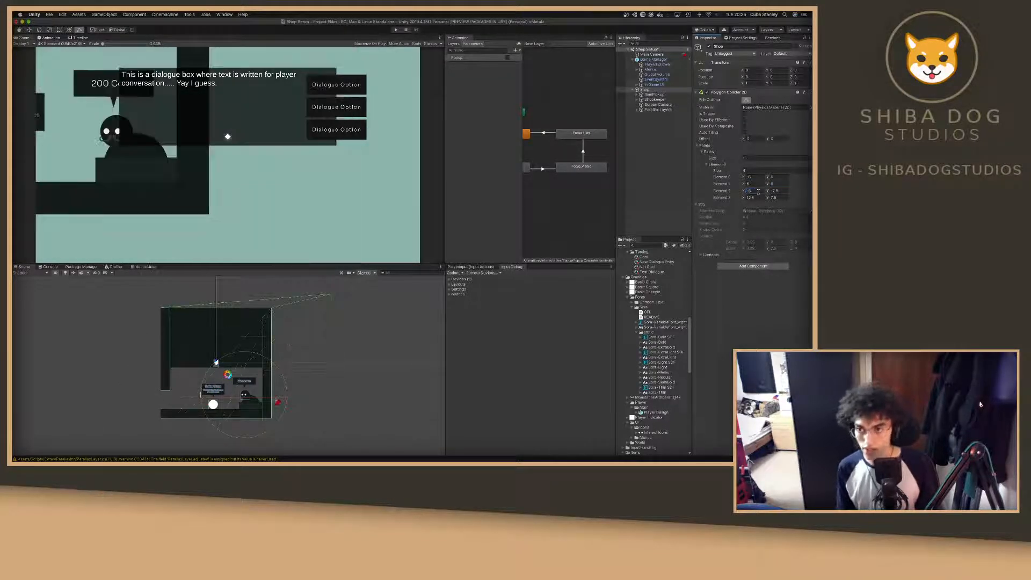
click(778, 190)
text(-6)
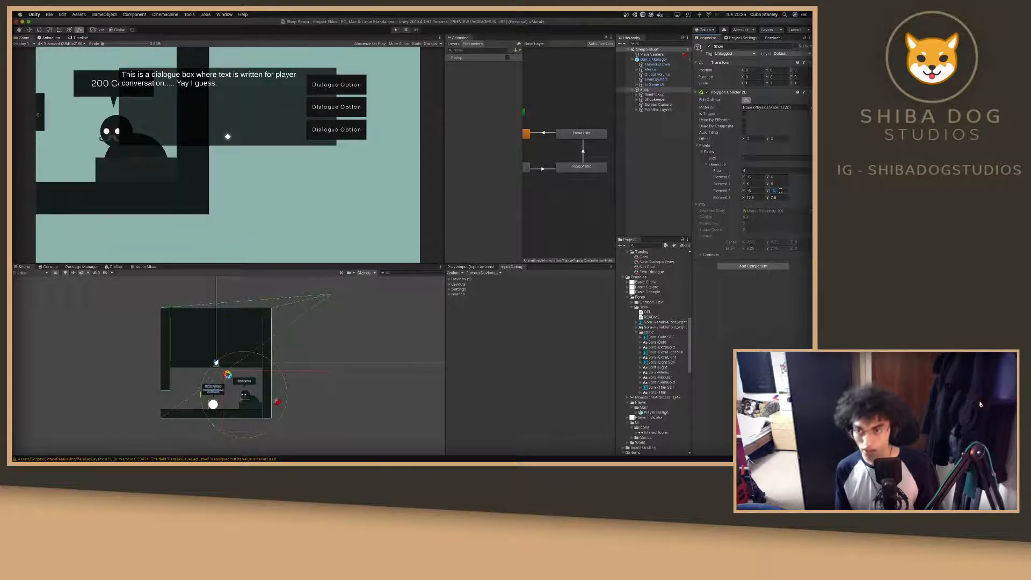
Set the collider's Element 3 point to X 6, Y -6.
click(752, 197)
text(6)
click(777, 198)
text(-6)
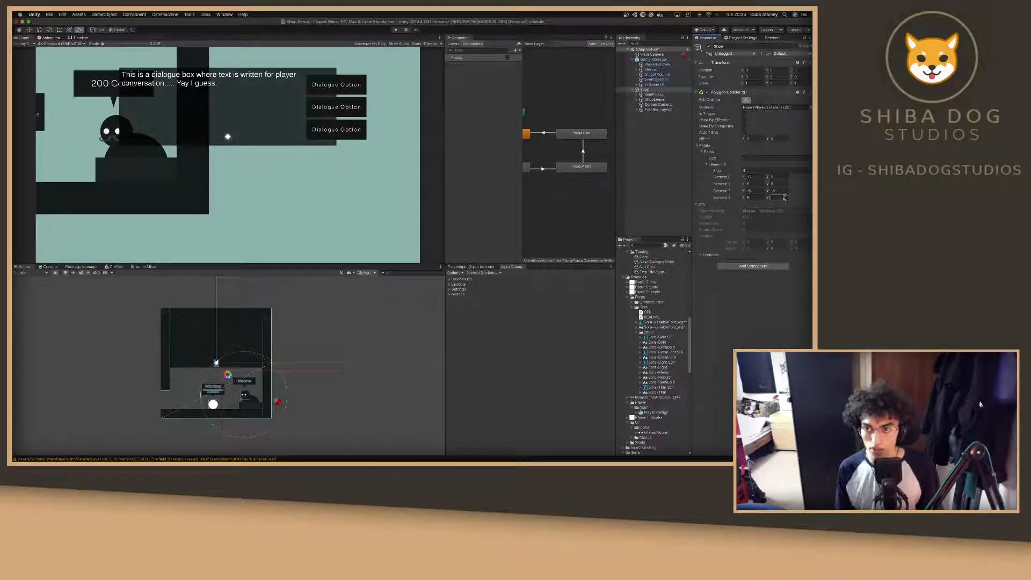
Rearrange the collider points so Element 1 is X -6, Y -6, Element 2 is X 6, Y -6 and Element 3 is X 6, Y 6.
click(761, 184)
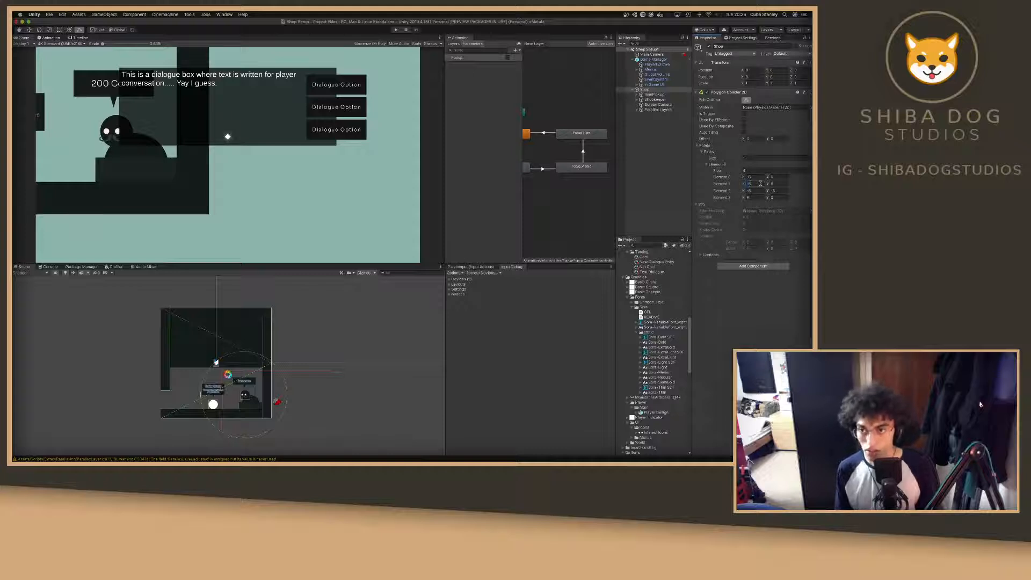
text(6)
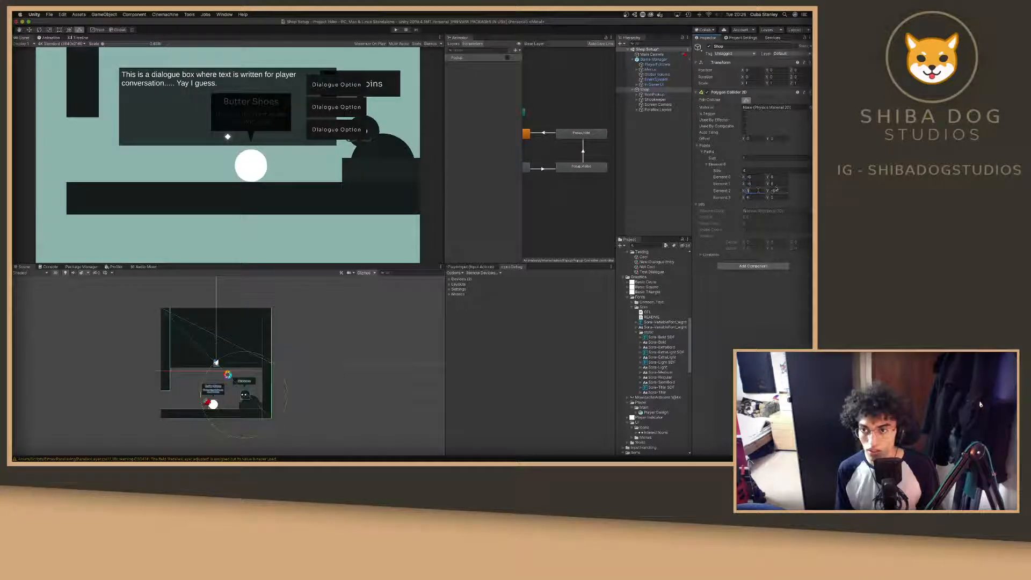
click(785, 183)
text(-6)
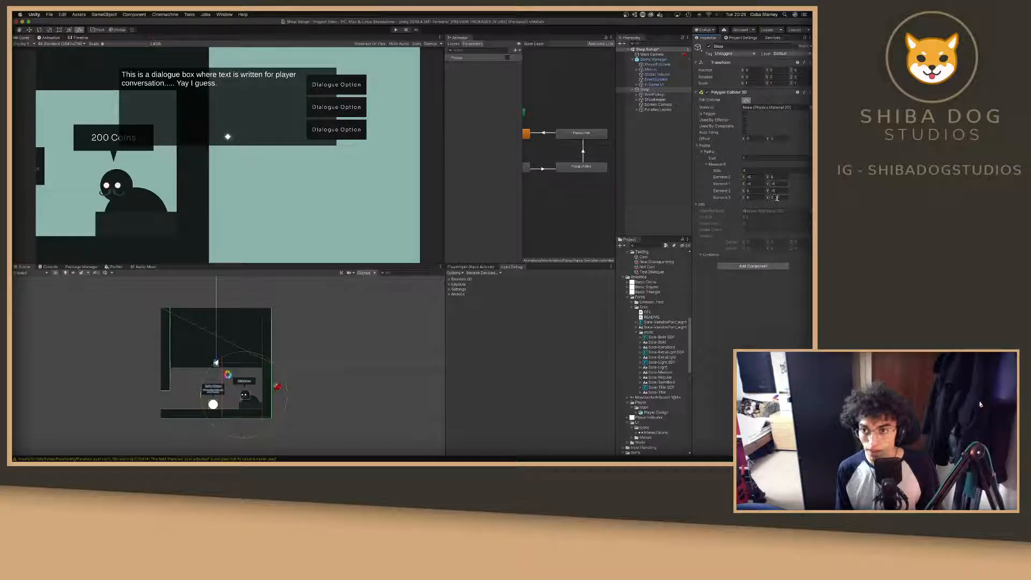
click(774, 198)
text(6)
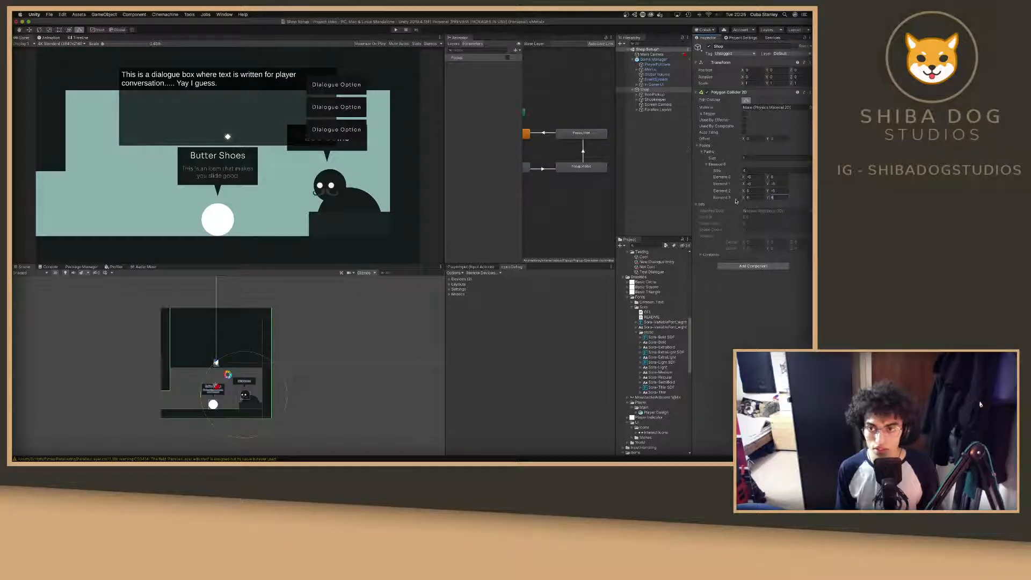
Collapse Shop's Polygon Collider 2D and add the Shop script component to the object.
click(638, 95)
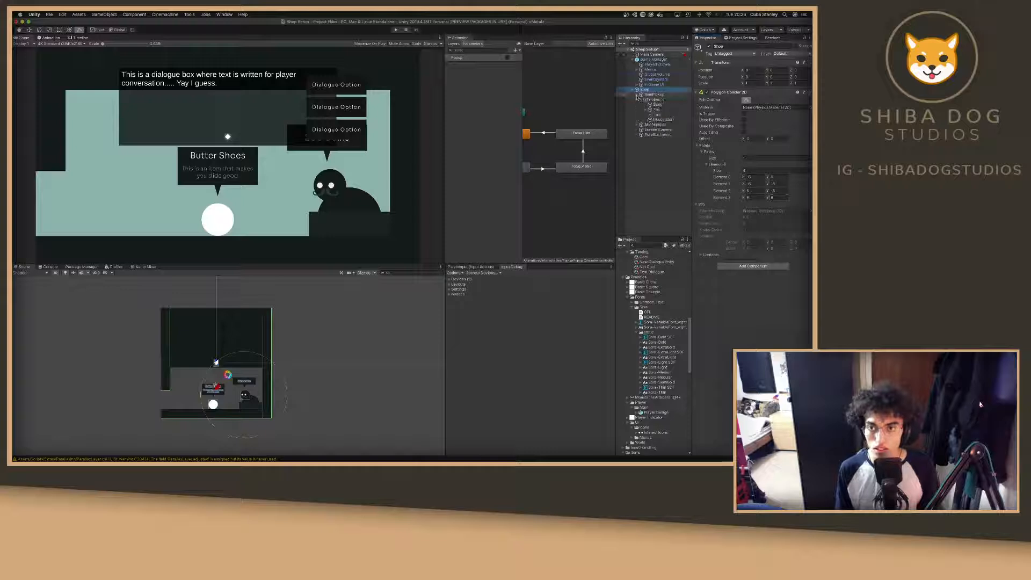
click(638, 95)
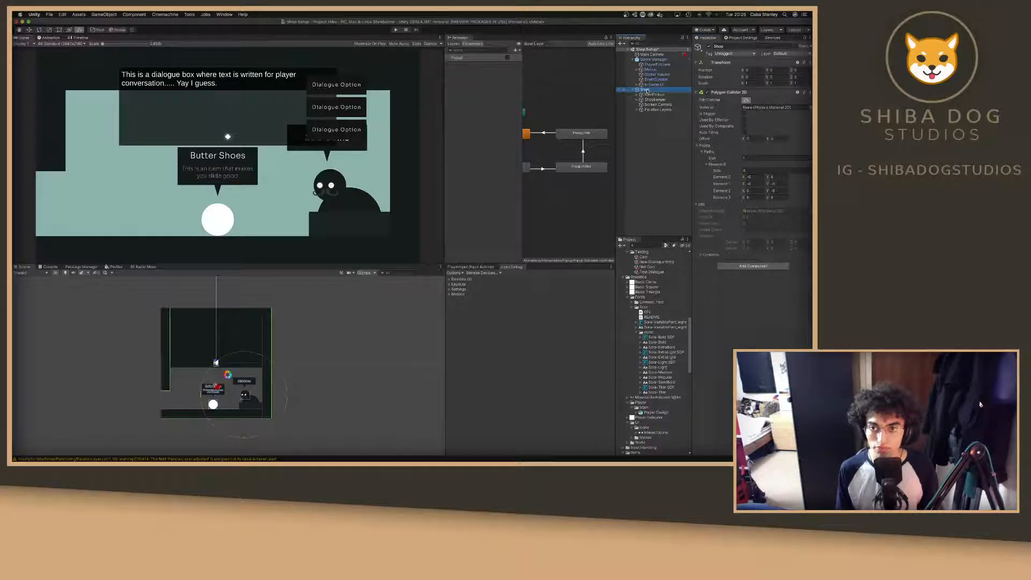
click(697, 93)
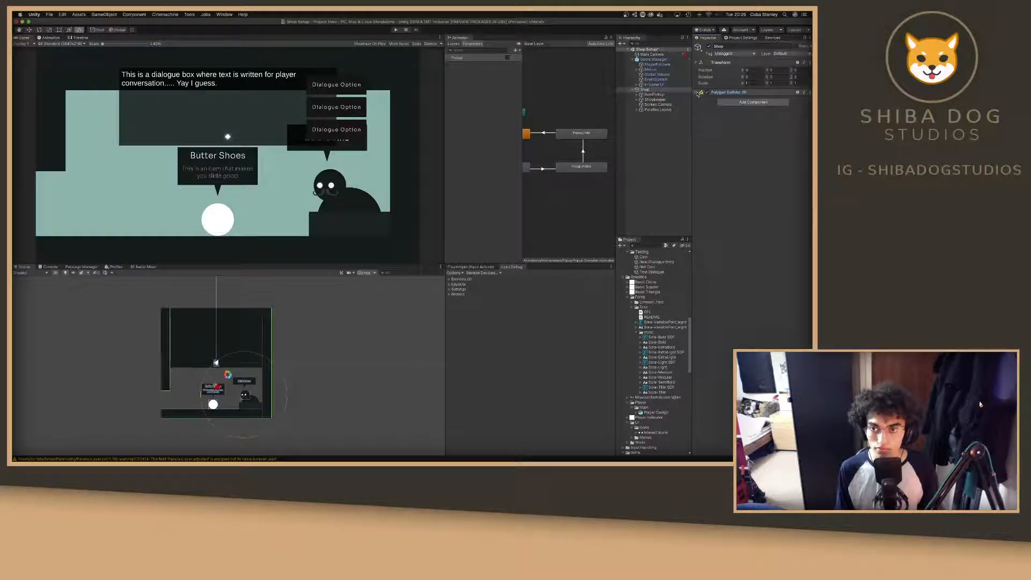
click(726, 104)
text(rig)
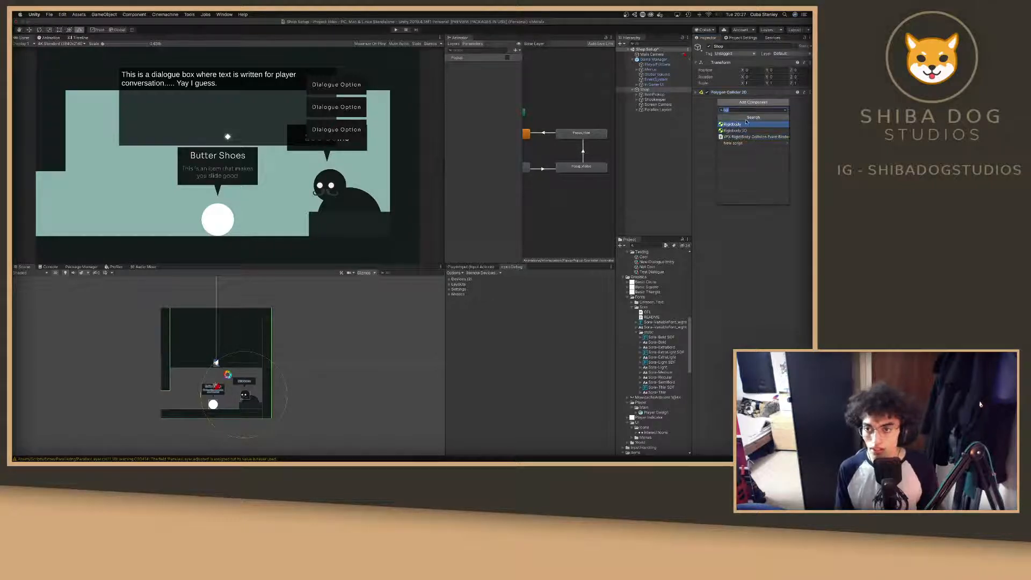
text(shop)
key(Return)
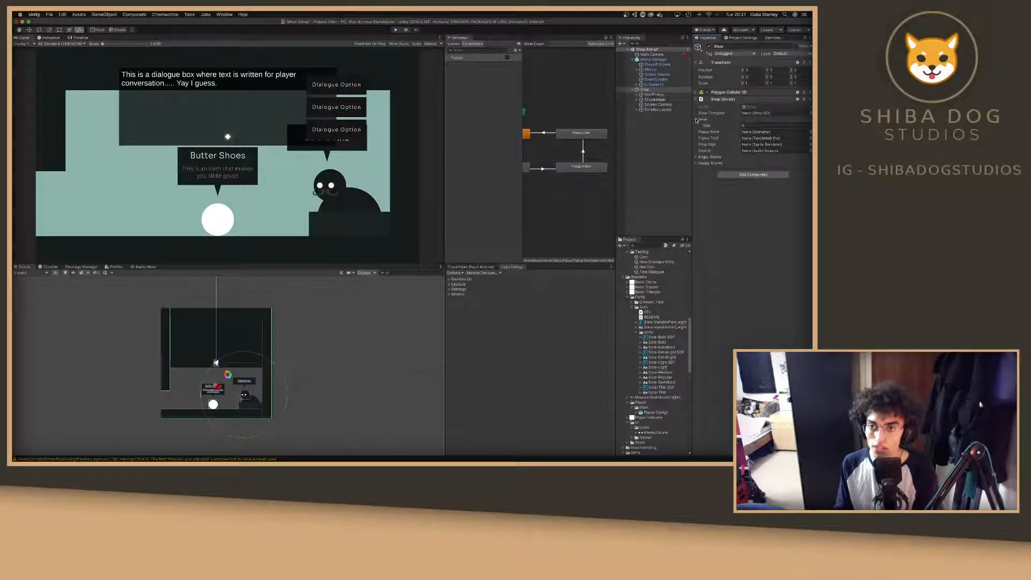
Create a new folder named Shop inside the Prefabs folder of the project.
click(654, 94)
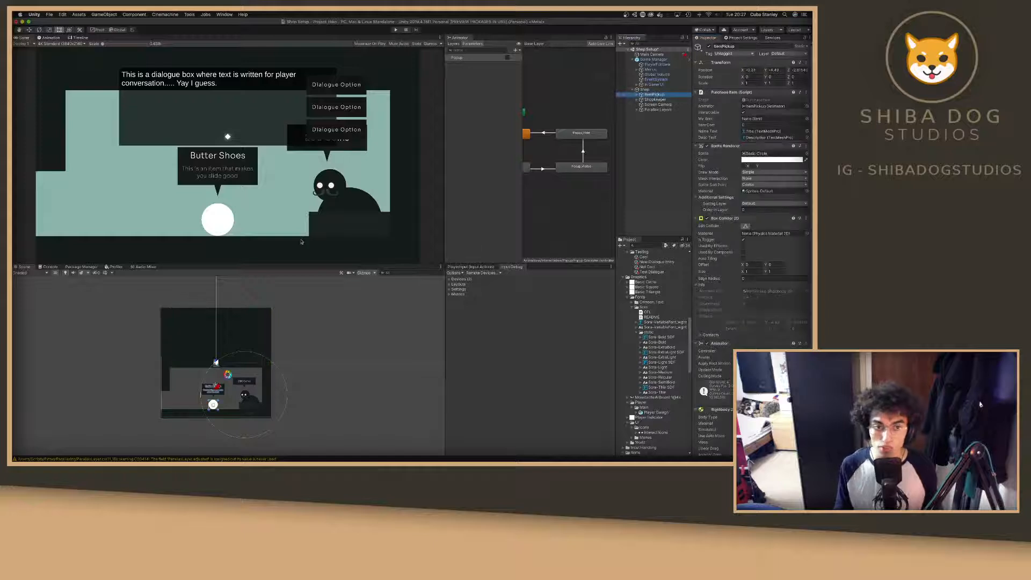
double_click(660, 97)
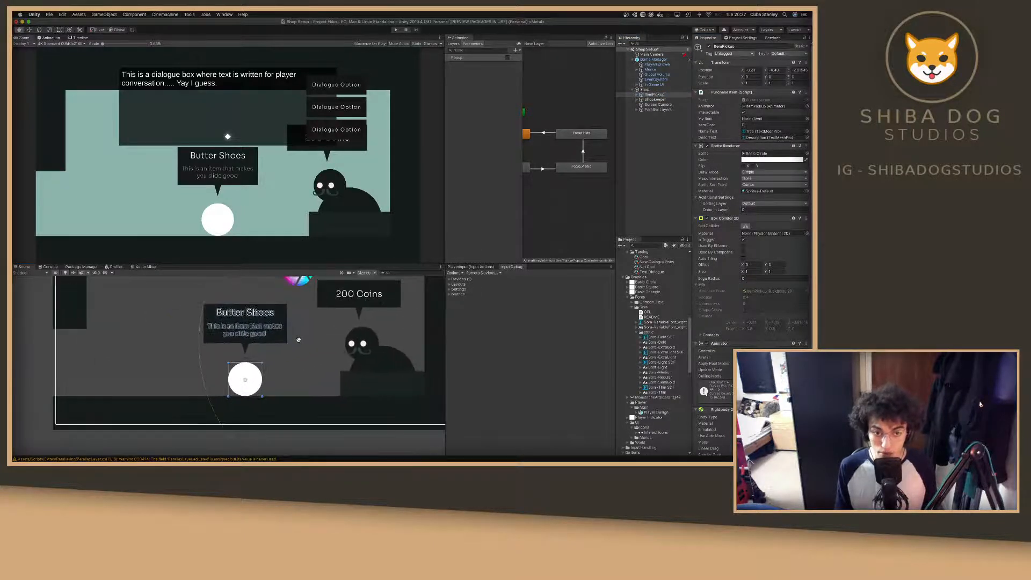
scroll(653, 321, down, 5)
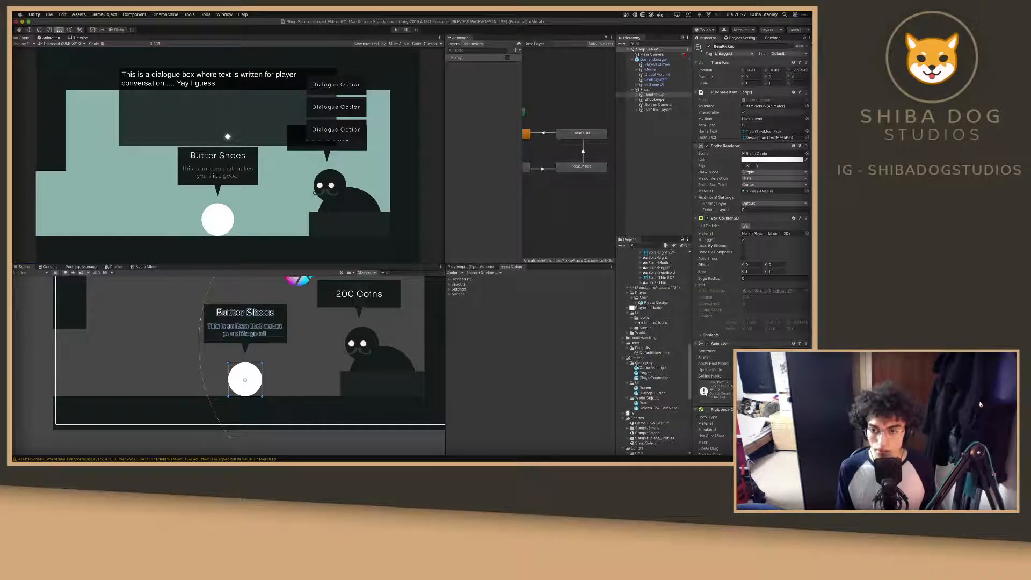
right_click(637, 363)
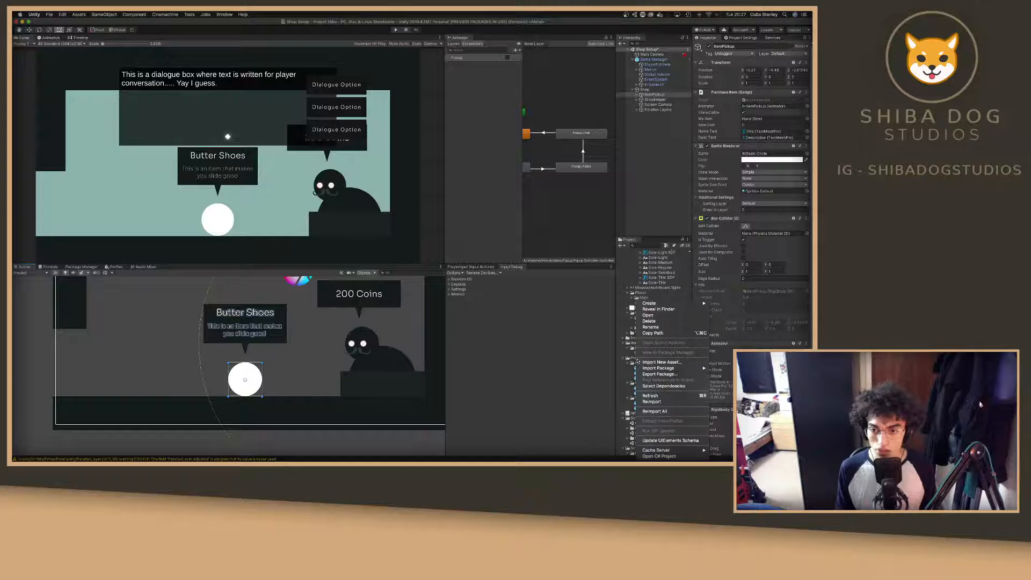
mouse_move(679, 304)
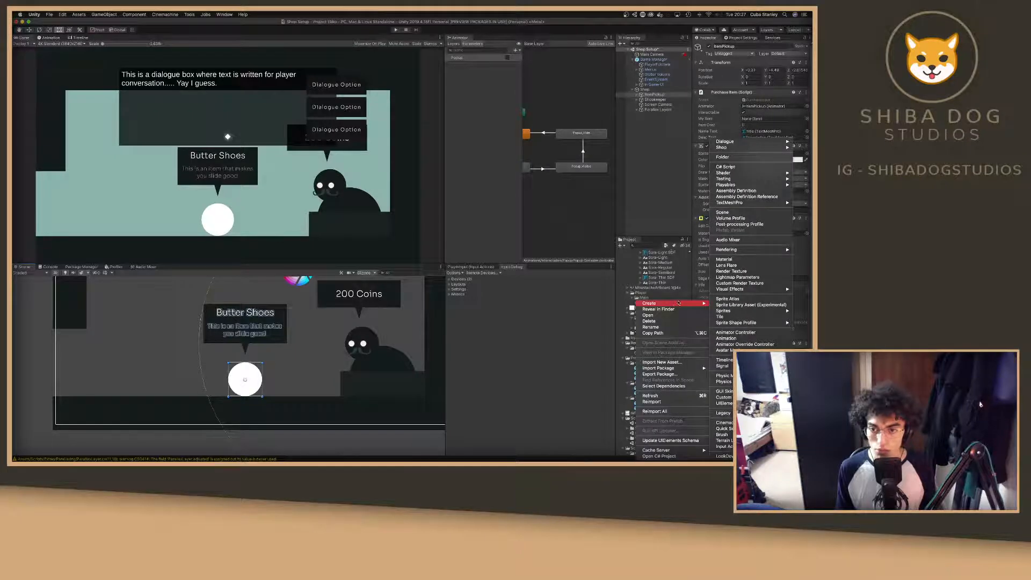
click(742, 157)
text(B)
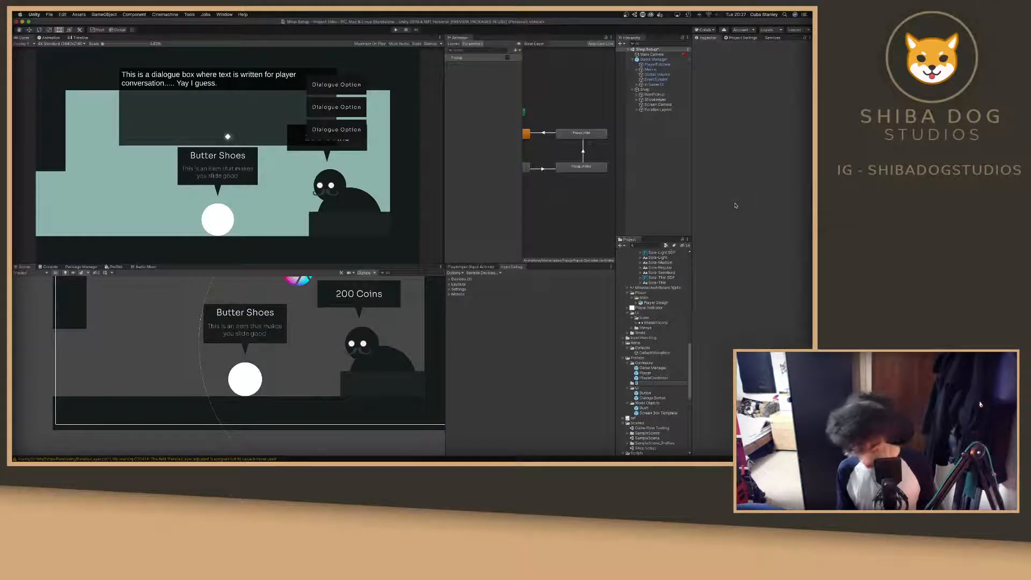
key(Return)
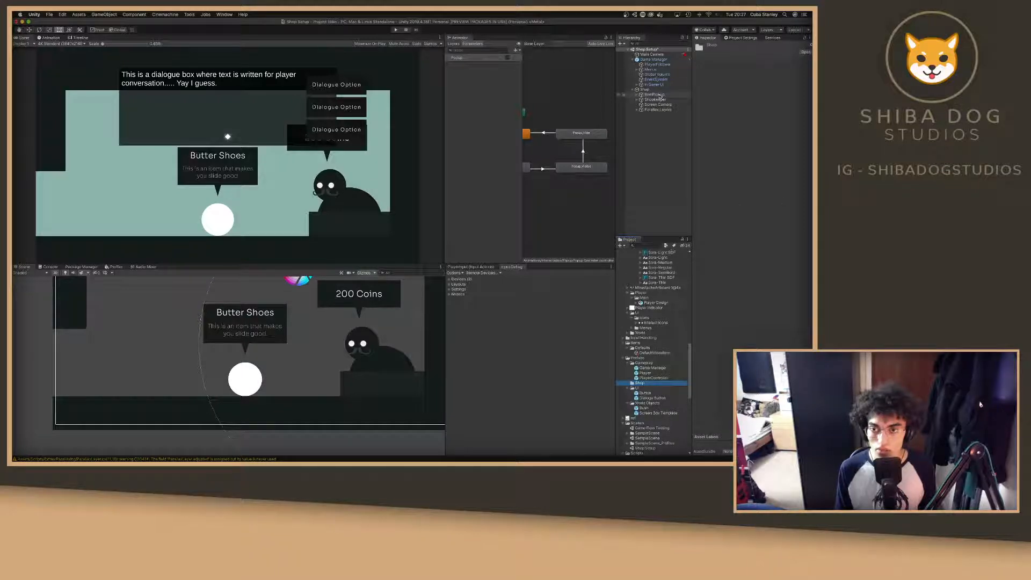
Save ItemPickup as a prefab in the new Shop folder and rename that folder Interactables.
drag(660, 96, 640, 385)
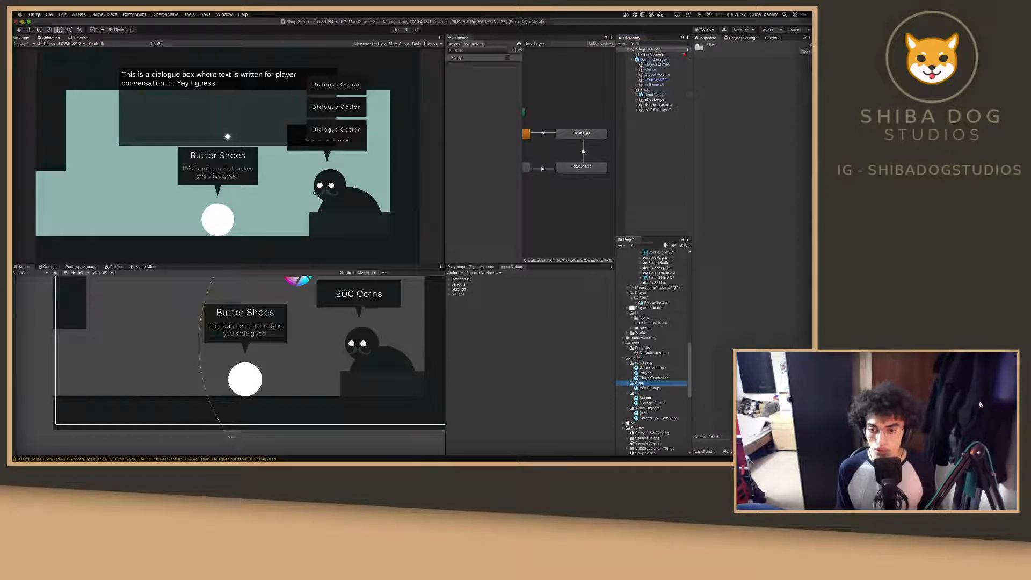
click(641, 385)
text(Inter)
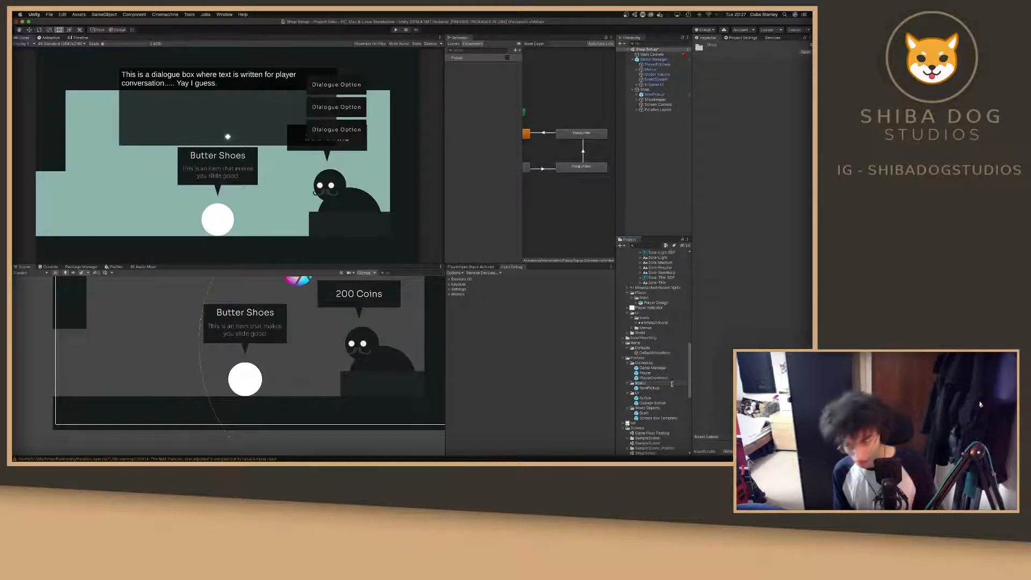
text(actables)
key(Return)
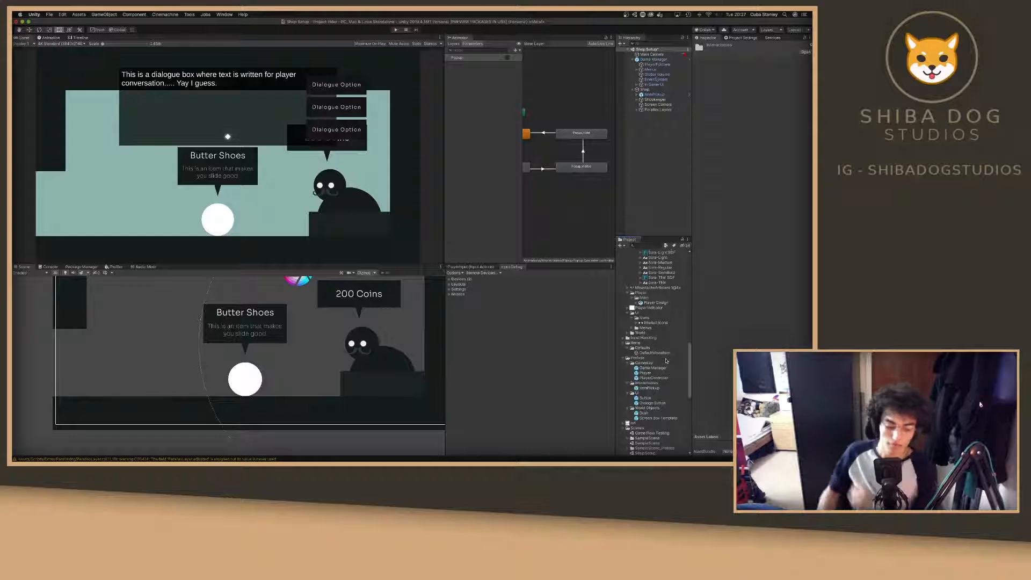
Duplicate ItemPickup twice and space the three pickups in a row on the shop floor beside the counter.
click(655, 94)
click(29, 29)
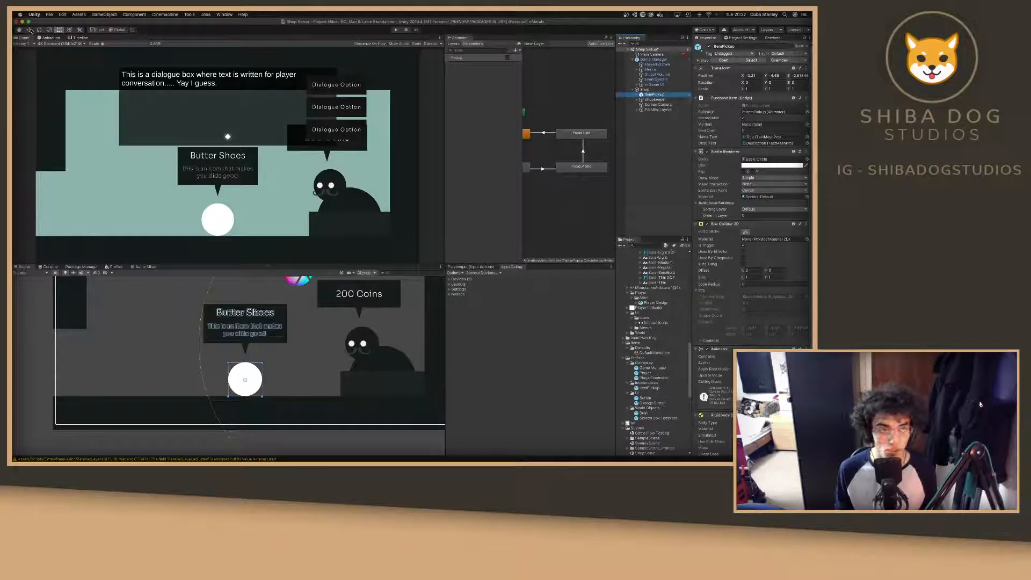
drag(277, 387, 329, 382)
key(super+d)
key(super+d)
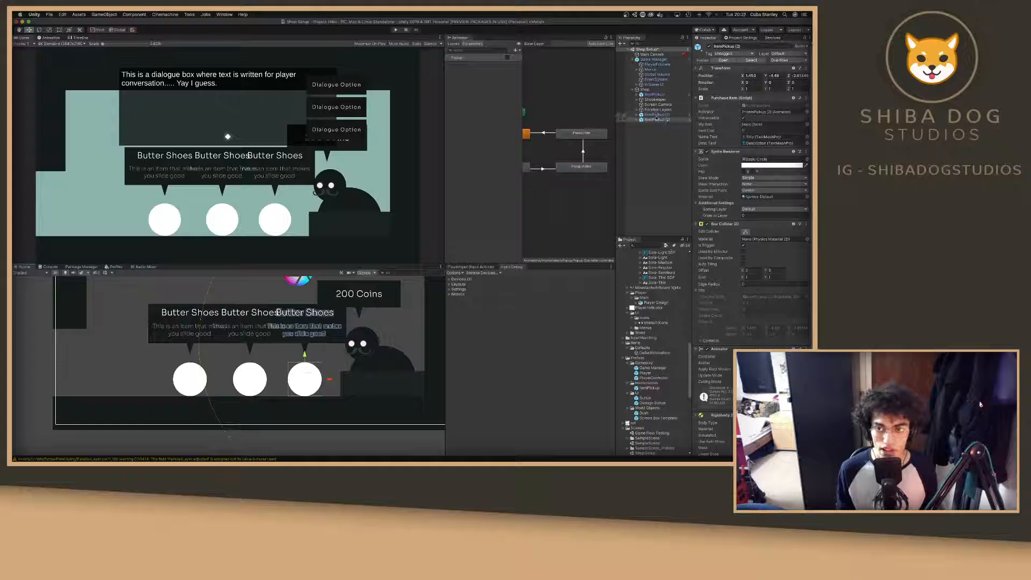
Reorder ItemPickup above its two copies in the hierarchy and shift all three pickups slightly away from the shopkeeper's counter.
drag(654, 95, 658, 114)
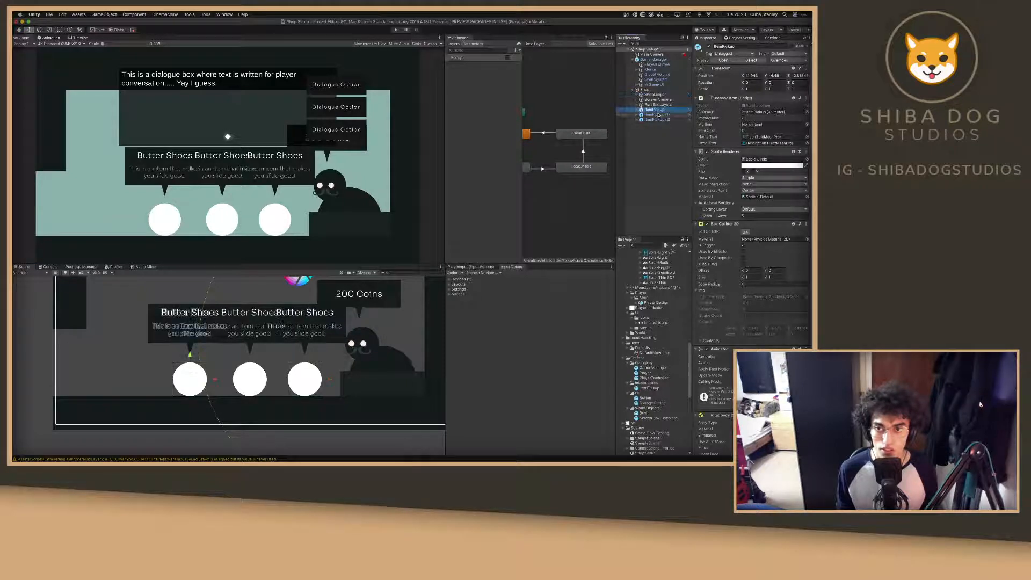
shift+click(656, 119)
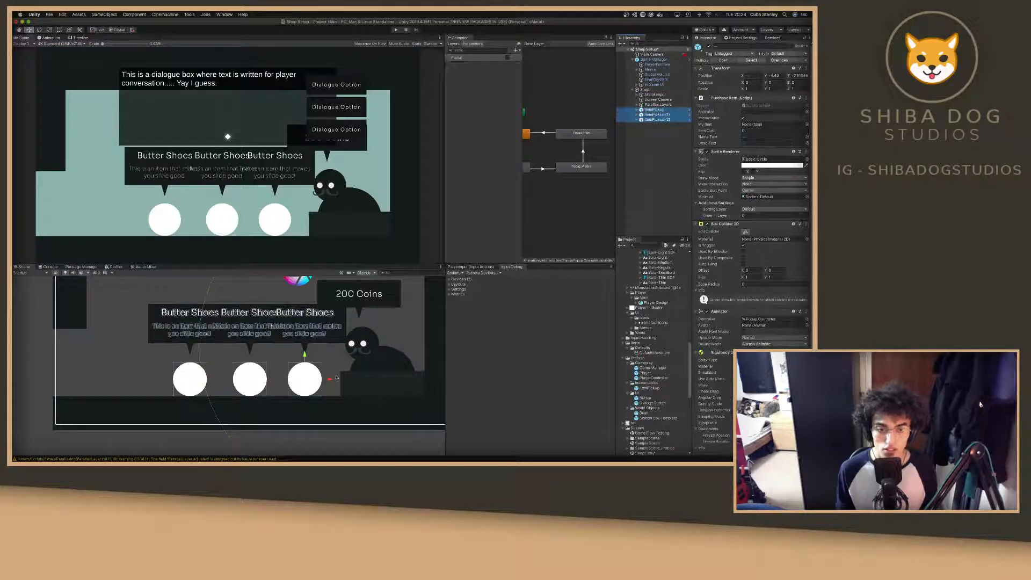
drag(336, 378, 316, 382)
scroll(312, 379, down, 5)
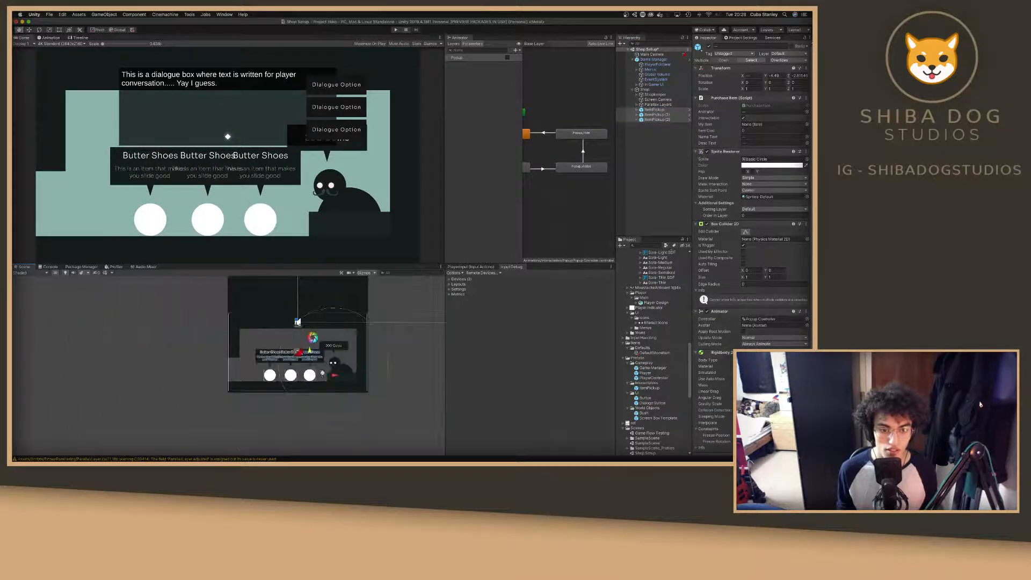
scroll(309, 376, up, 2)
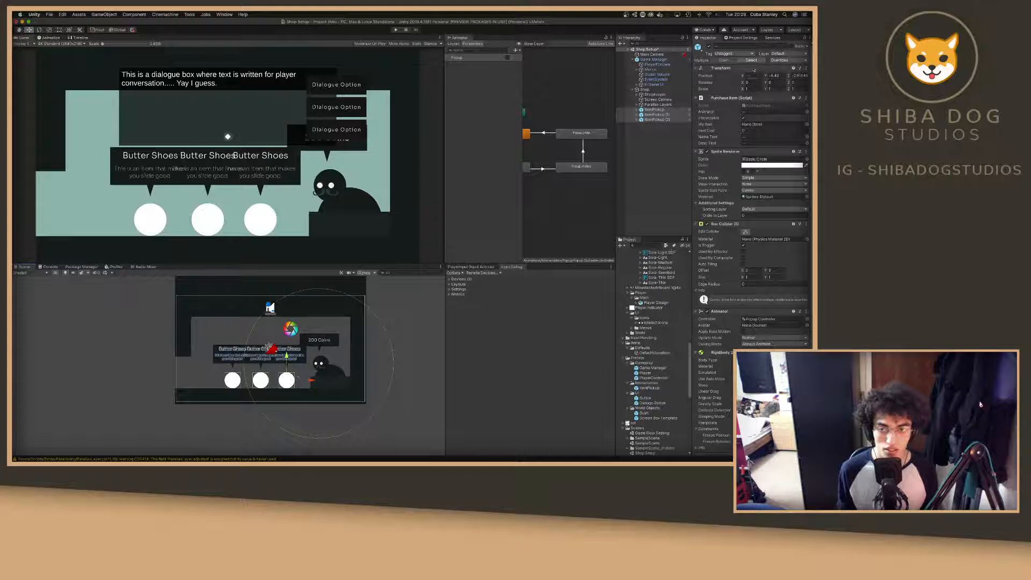
Set the Search Radius of the Target Stare script on the shopkeeper's Face object to 6.5.
click(656, 95)
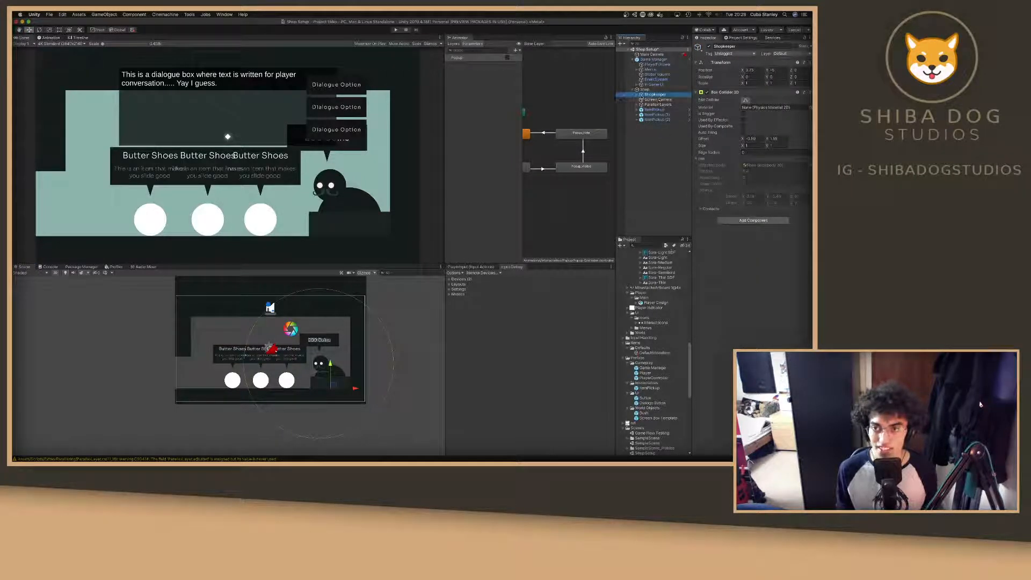
click(639, 95)
click(652, 120)
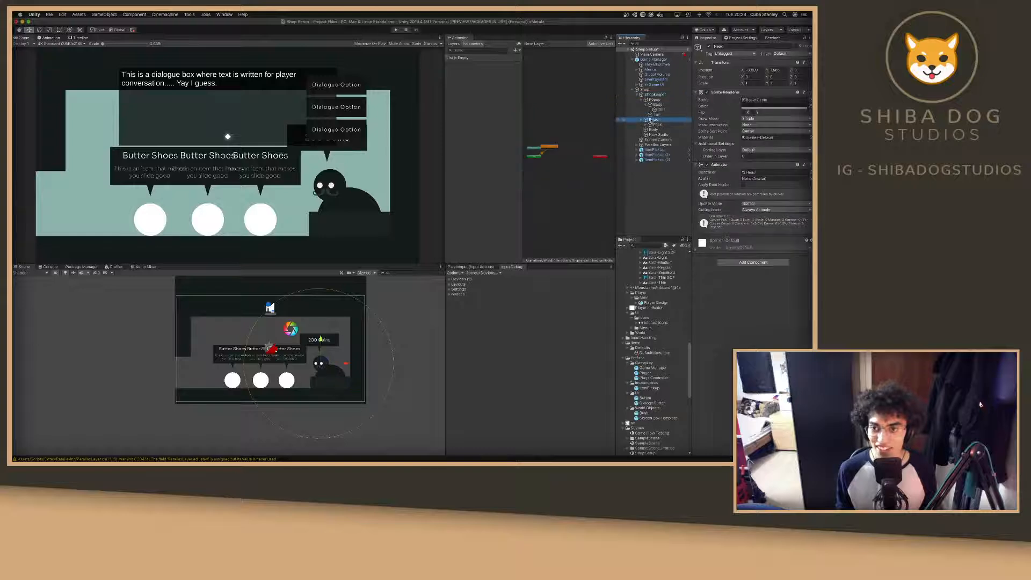
click(659, 125)
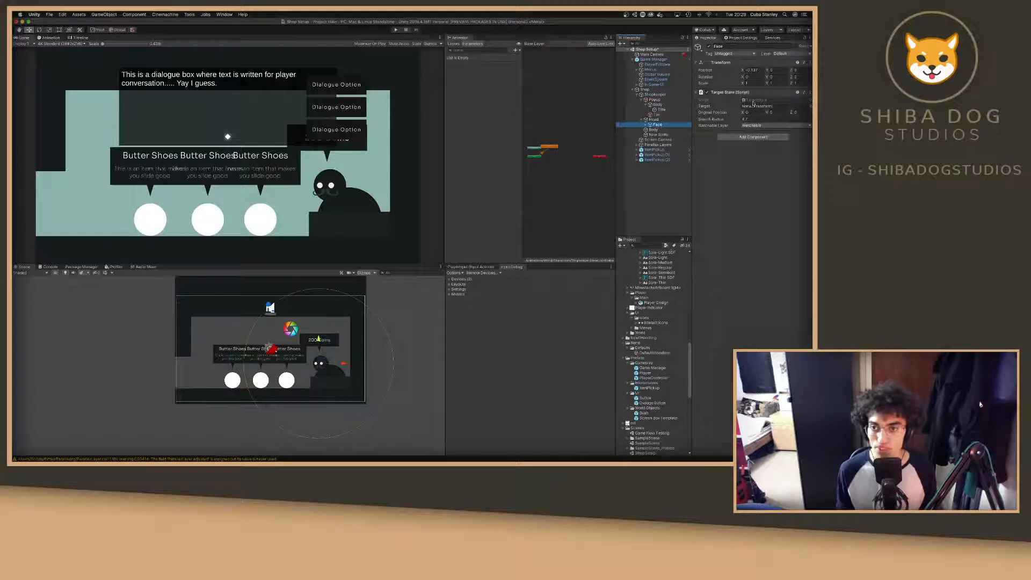
drag(731, 120, 748, 121)
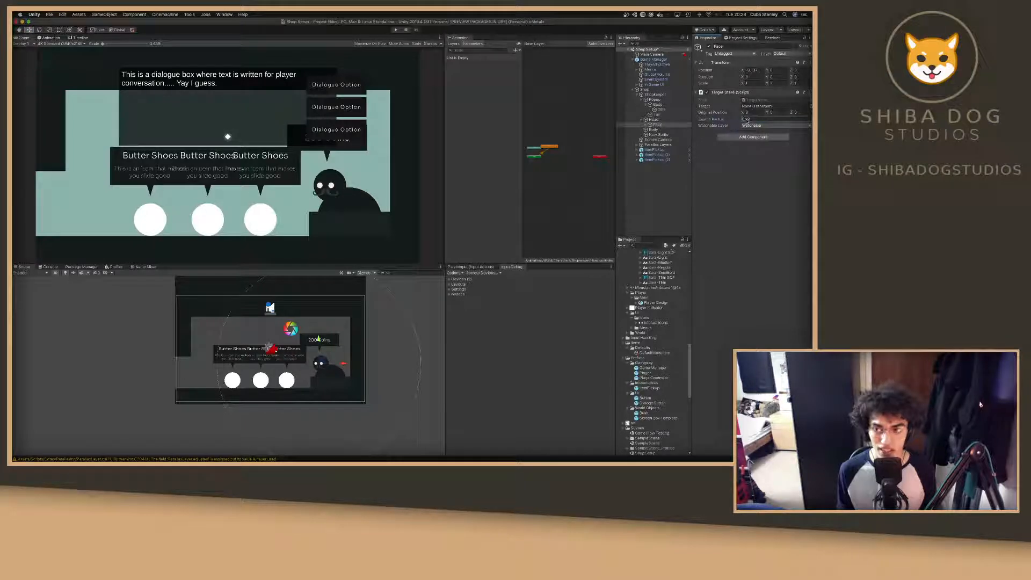
click(757, 120)
text(6)
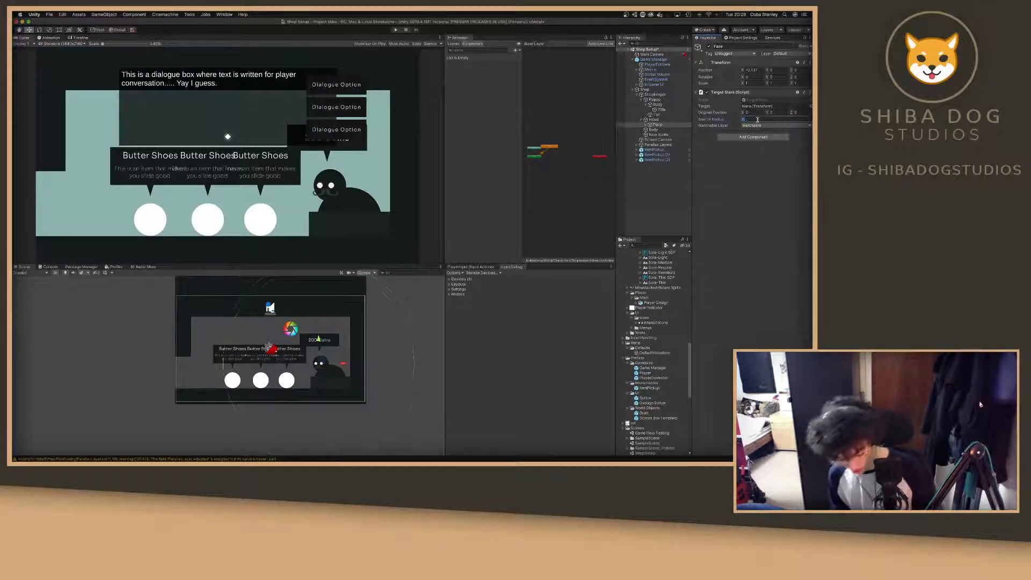
text(.5)
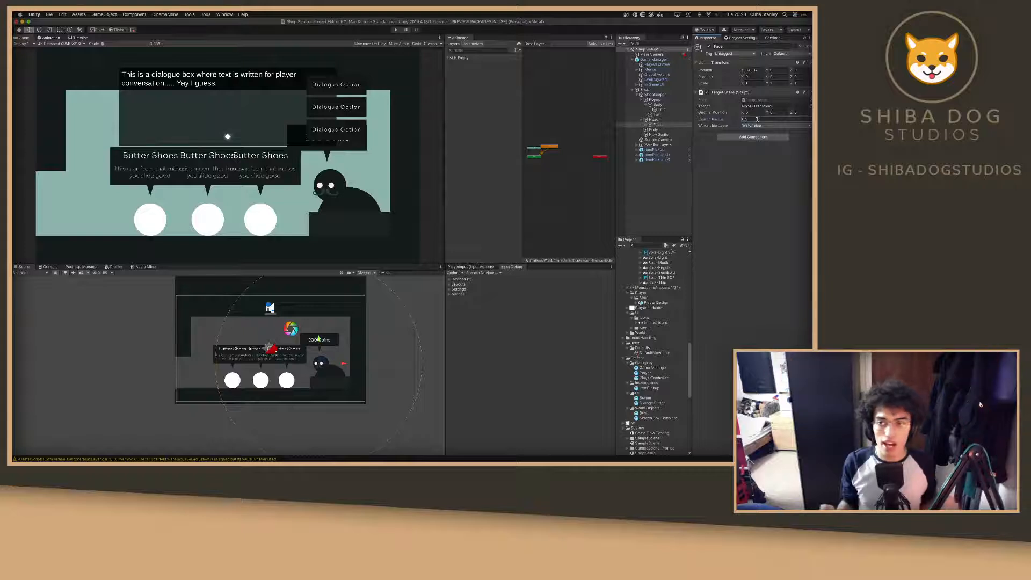
click(735, 174)
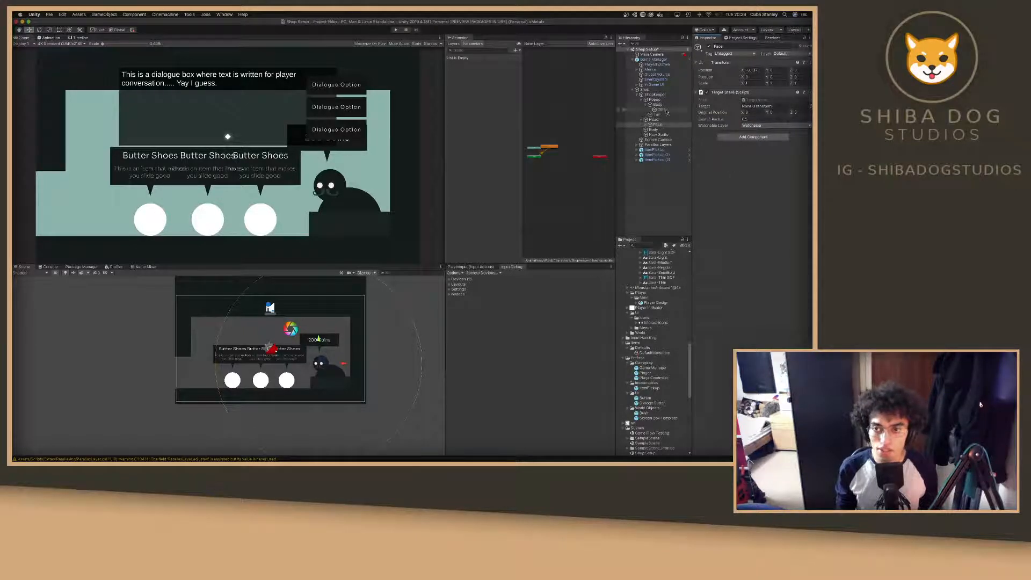
Select the three ItemPickup objects under Shop and unlock the Inspector from the Shop object.
click(655, 94)
click(648, 89)
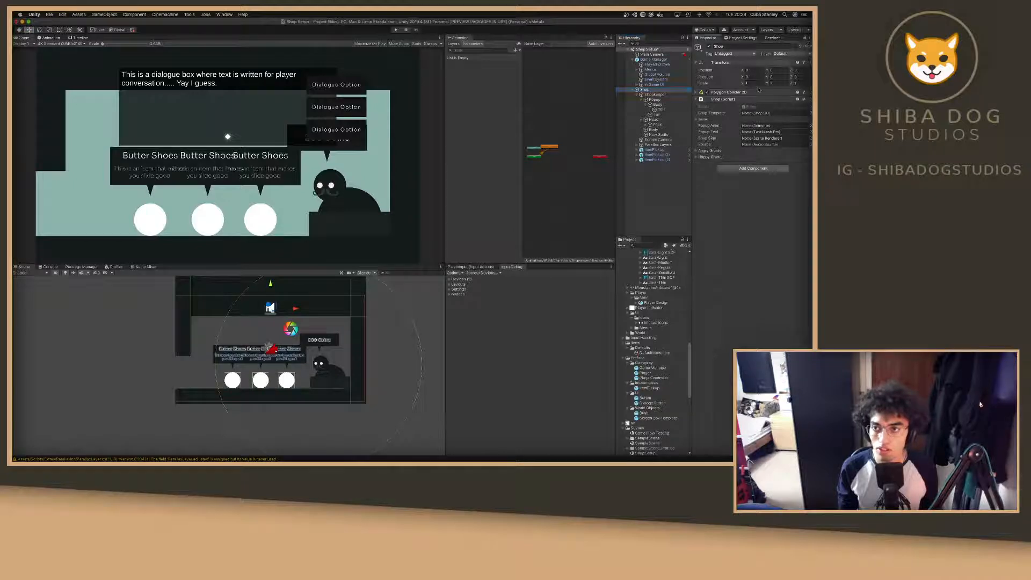
click(654, 149)
shift+click(654, 160)
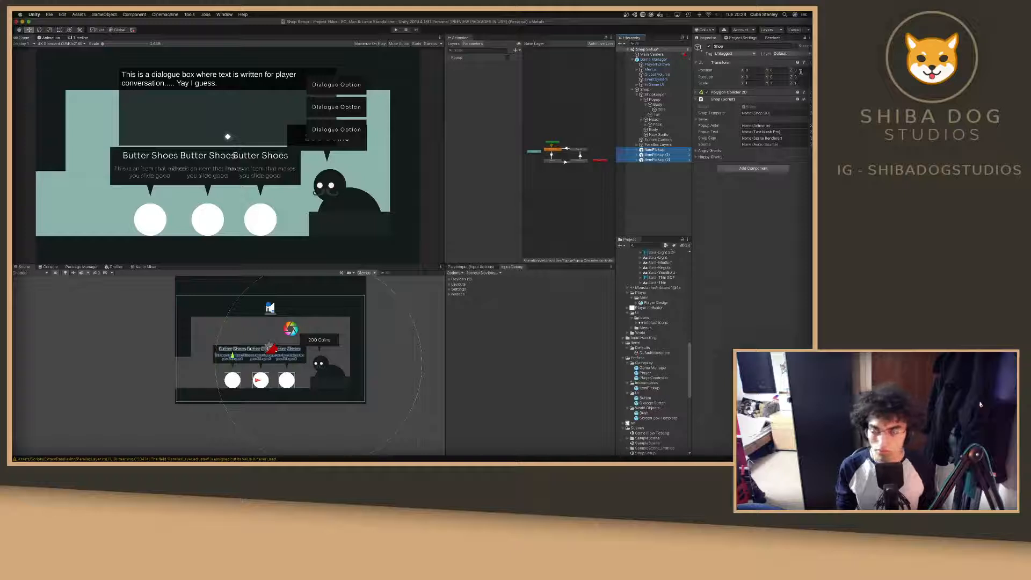
click(804, 37)
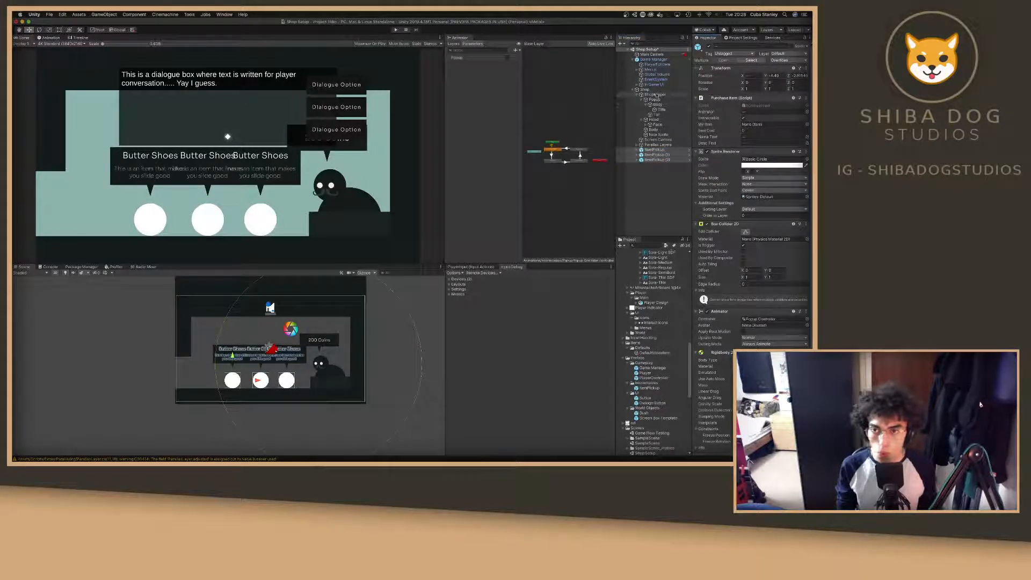
Attach the Popup Controller animator controller to the Shopkeeper object under Shop.
click(628, 89)
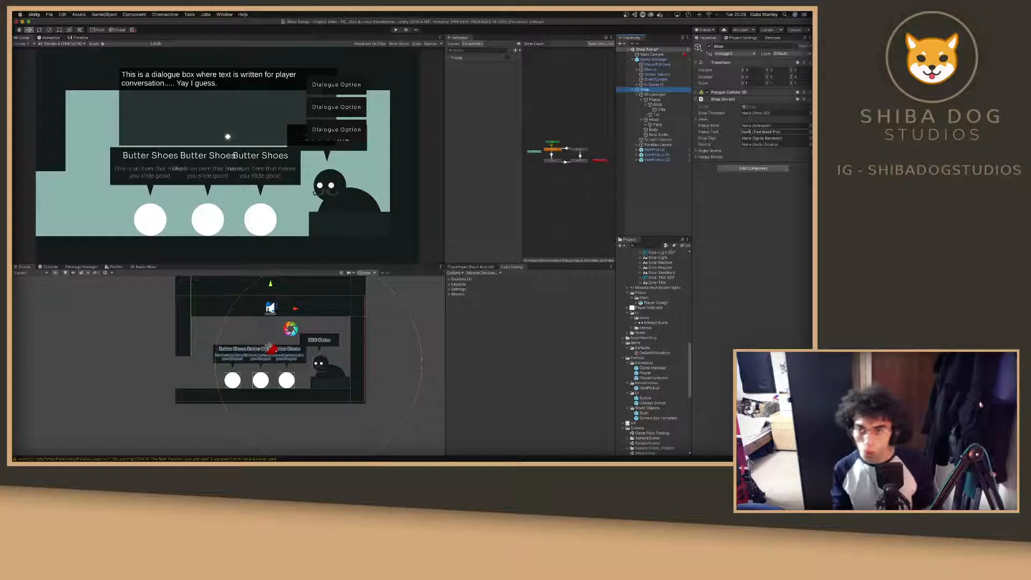
click(664, 95)
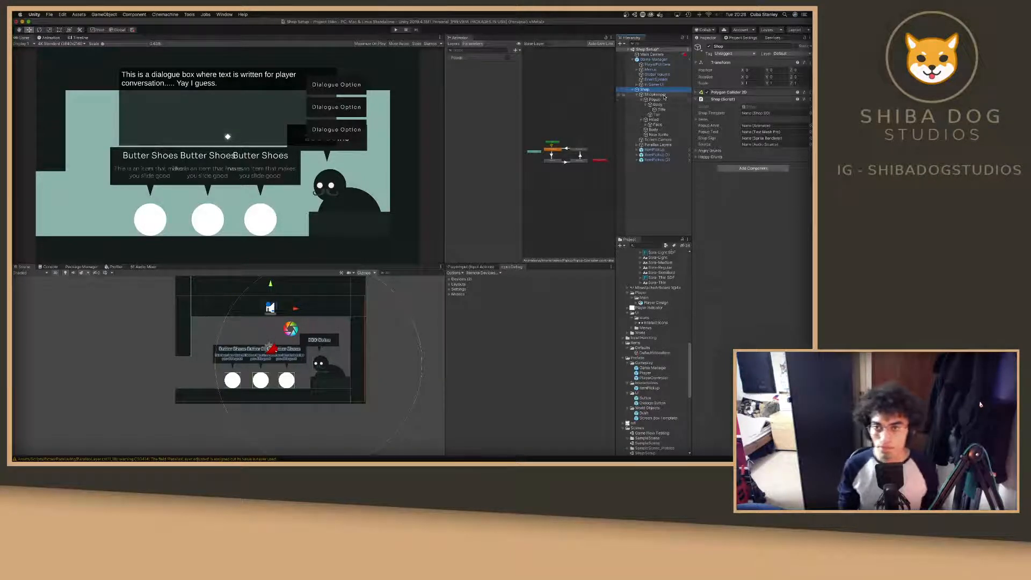
scroll(653, 299, up, 10)
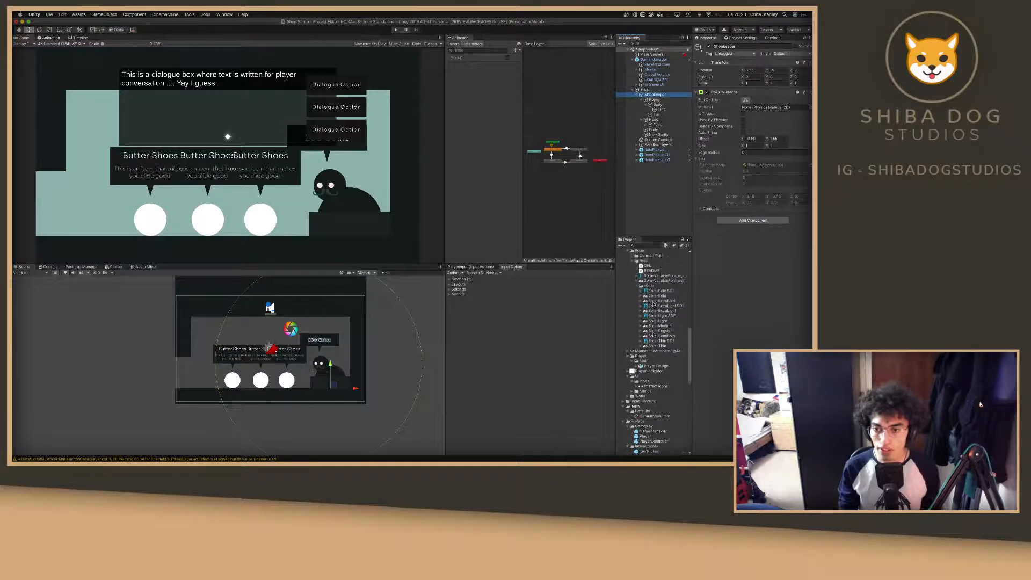
scroll(653, 298, up, 10)
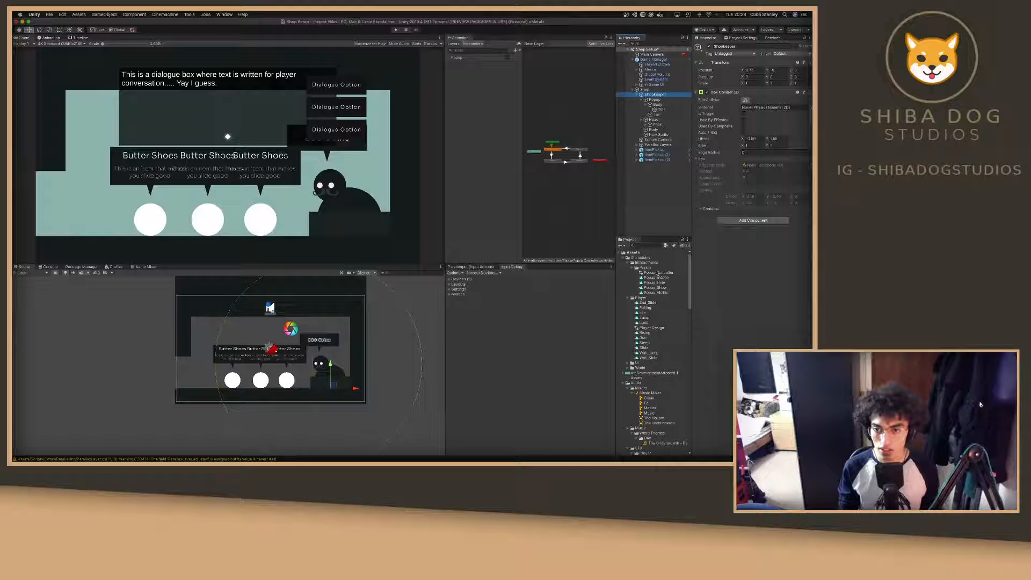
drag(659, 273, 724, 264)
Assign the Shopkeeper's Animator to Popup Anim and the popup's Title text to Popup Text on the Shop script.
click(629, 89)
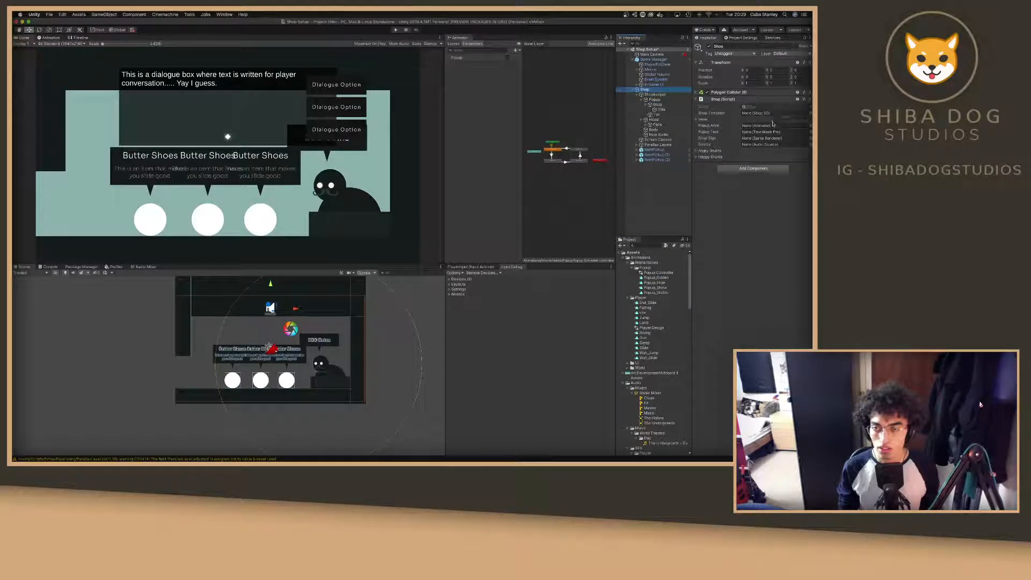
click(763, 126)
drag(763, 125, 762, 127)
drag(663, 109, 754, 133)
drag(664, 110, 760, 132)
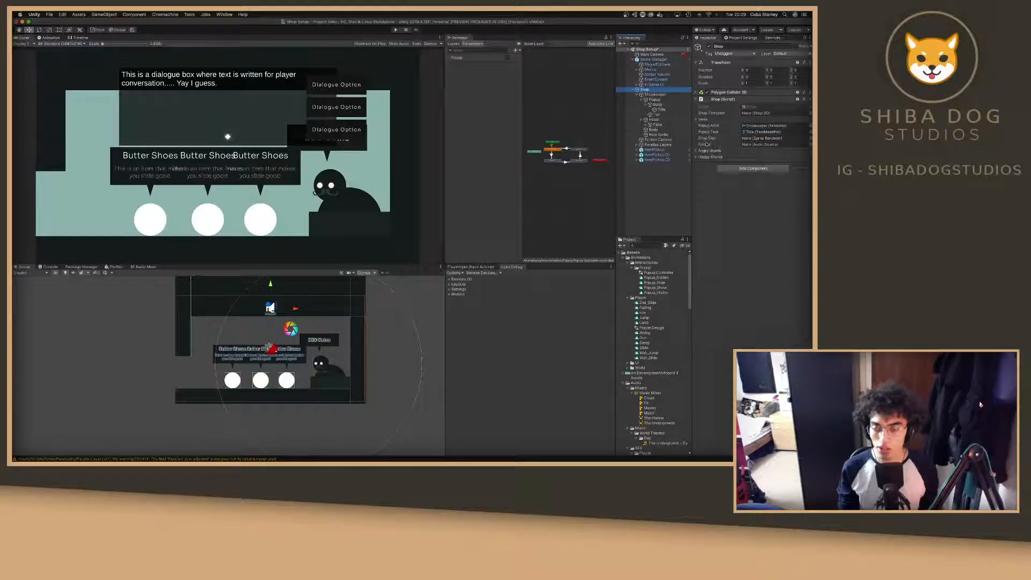
Switch to Visual Studio and comment out the shopSign.sprite assignment in the Init method of Shop.cs.
key(ctrl+Right)
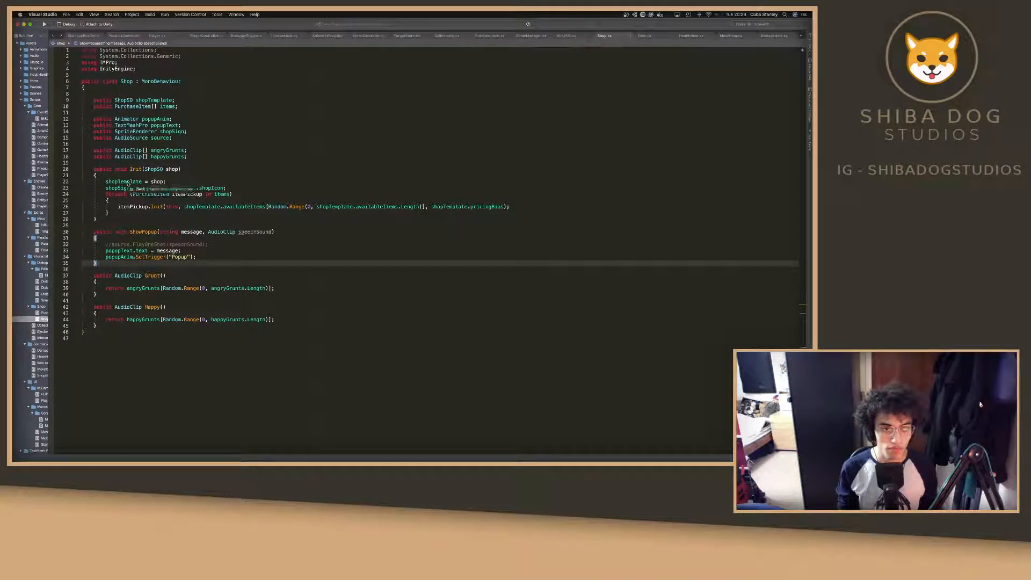
click(106, 188)
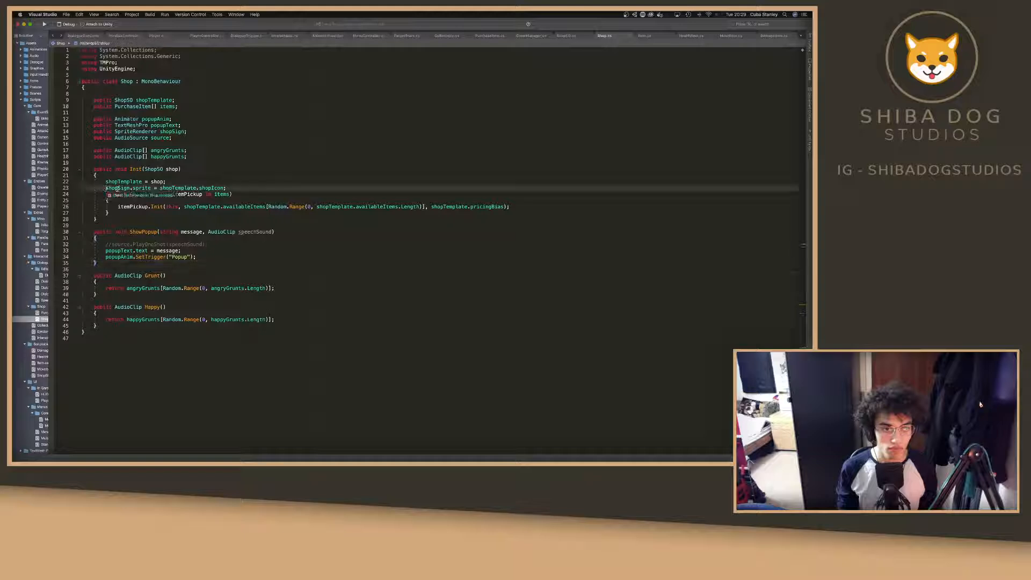
key(super+slash)
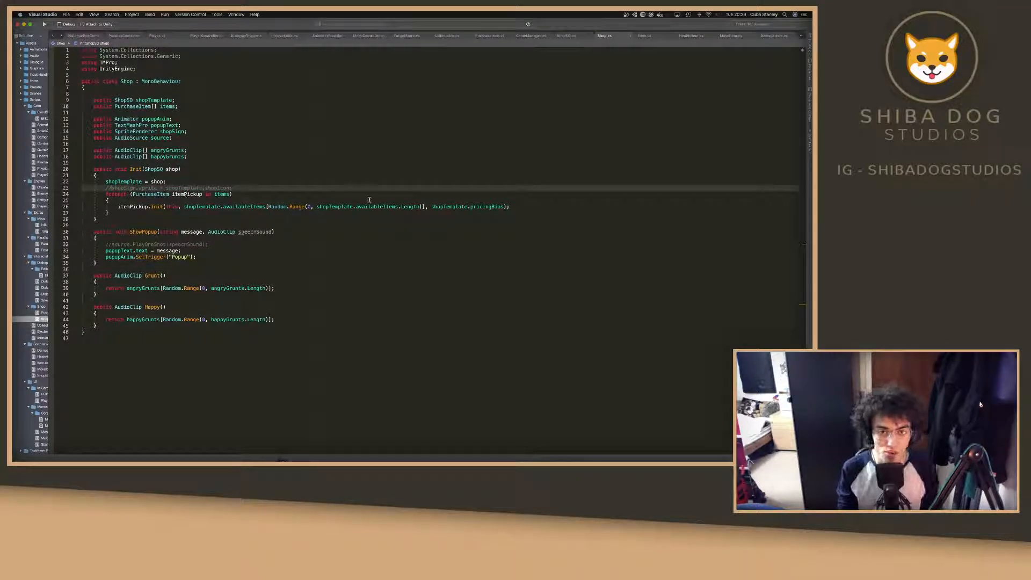
Review the GameManager, Item and Shop scripts, including the parameters of the ShowPopup method.
click(538, 36)
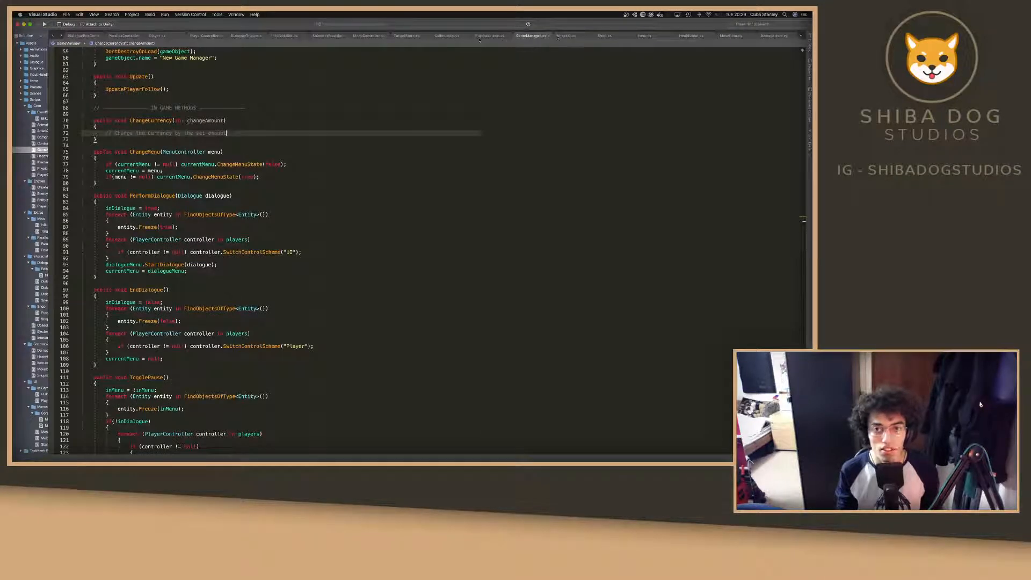
click(605, 36)
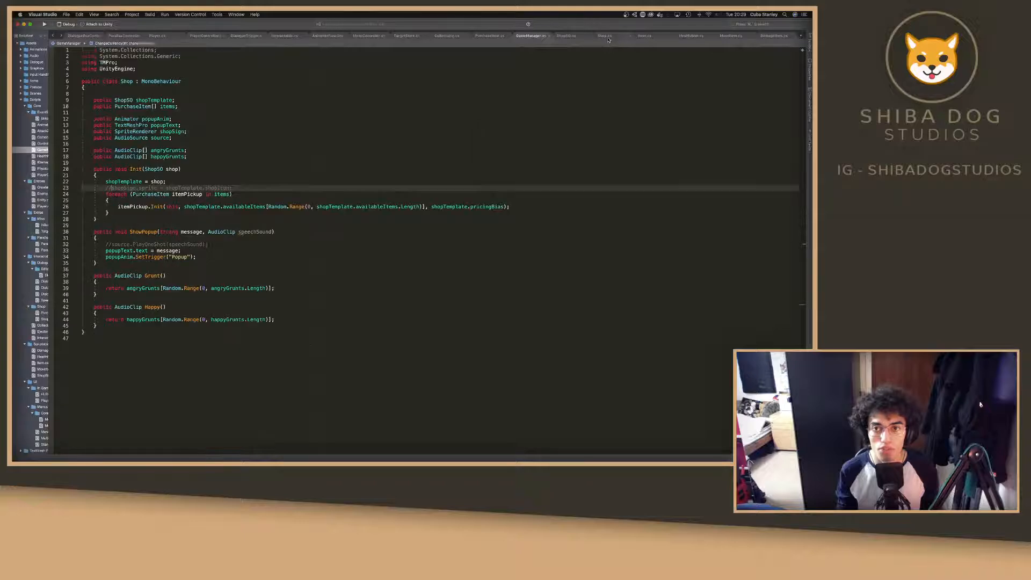
key(super+Tab)
key(super+Tab)
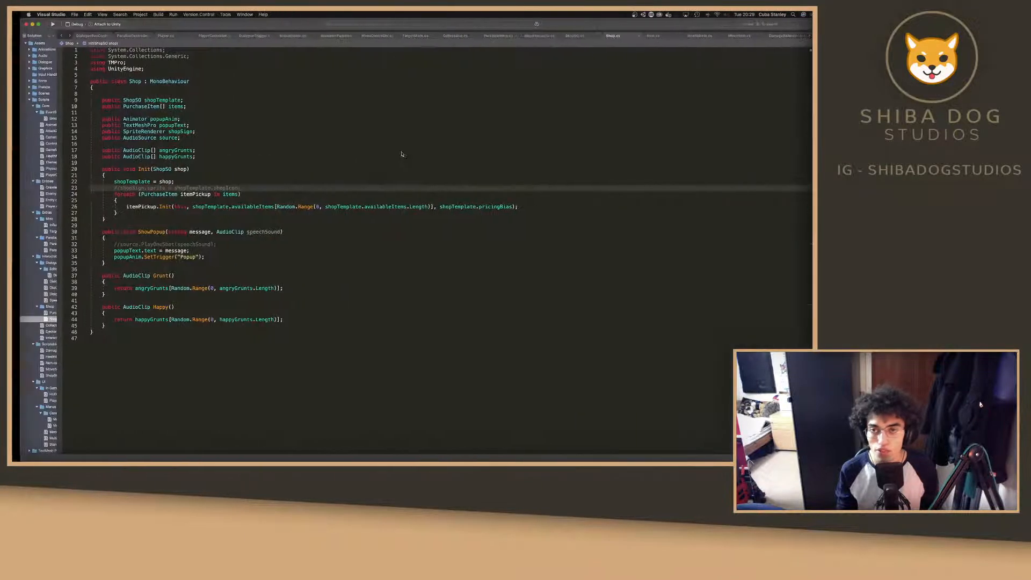
click(647, 36)
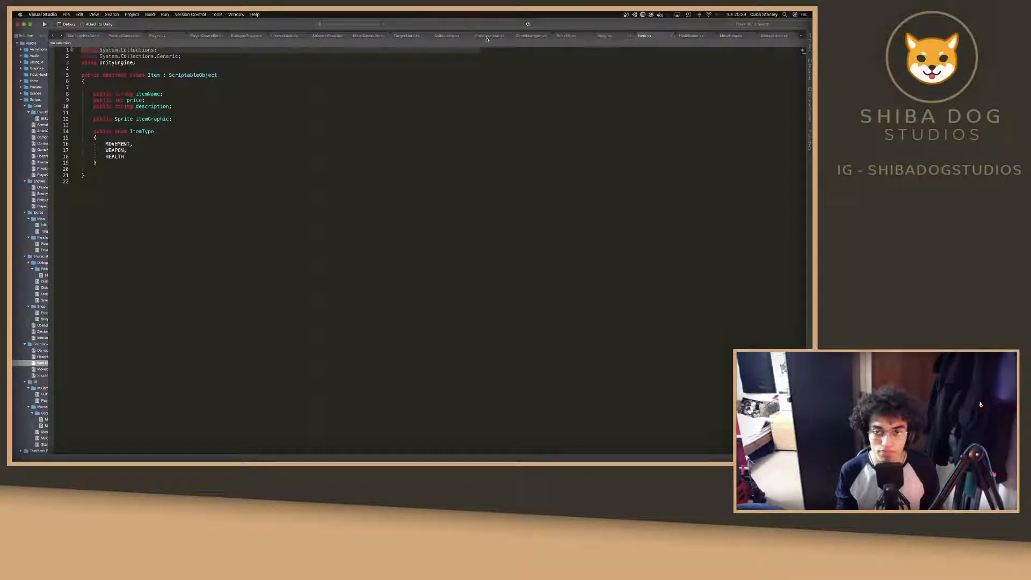
click(605, 36)
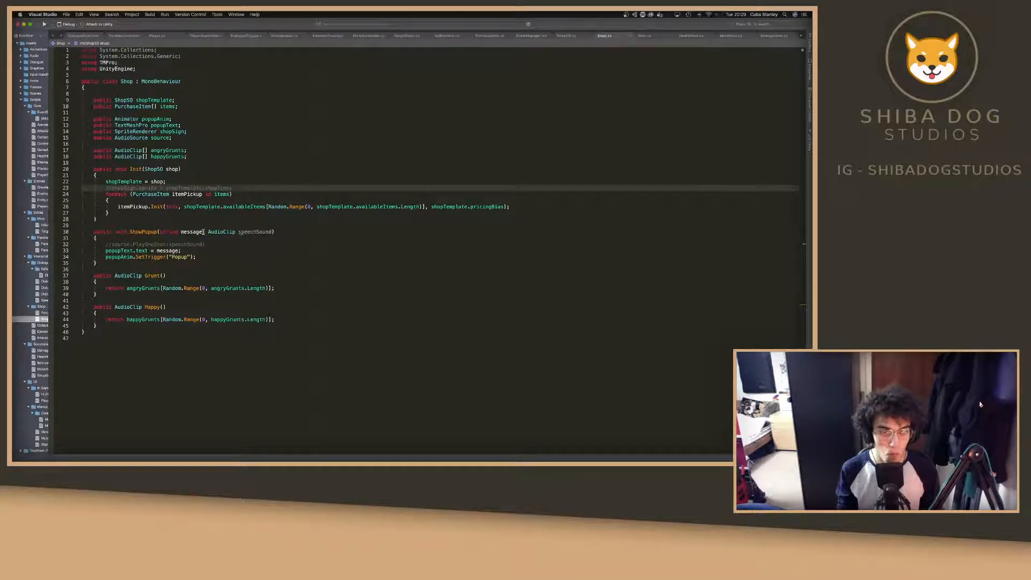
drag(204, 232, 289, 232)
click(290, 232)
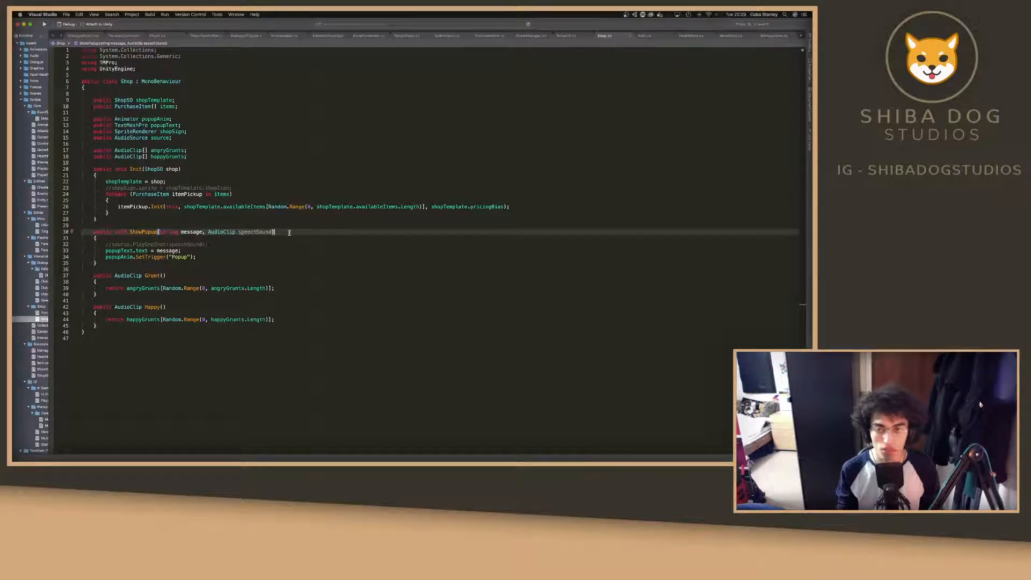
Switch to Unity and add Footstep_Grass_03 to the Shop script's Angry Grunts and Footstep_Grass_02 to its Happy Grunts.
key(super+Tab)
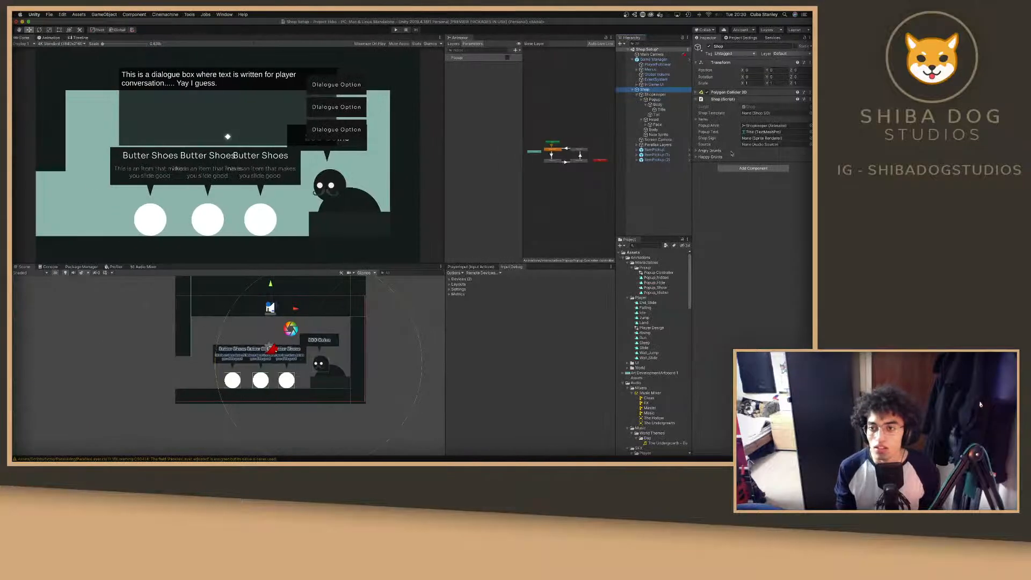
scroll(660, 364, down, 10)
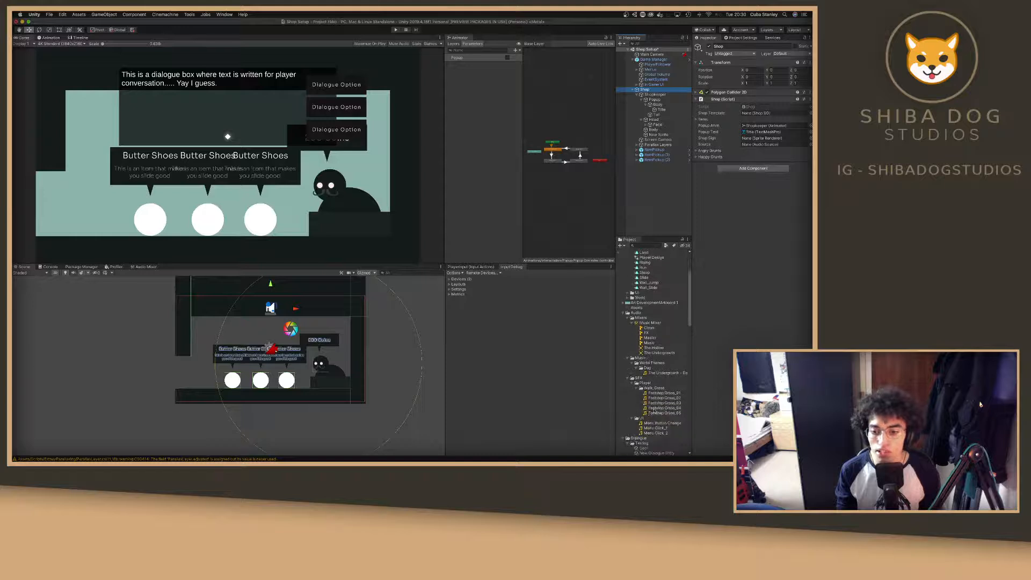
scroll(658, 402, down, 1)
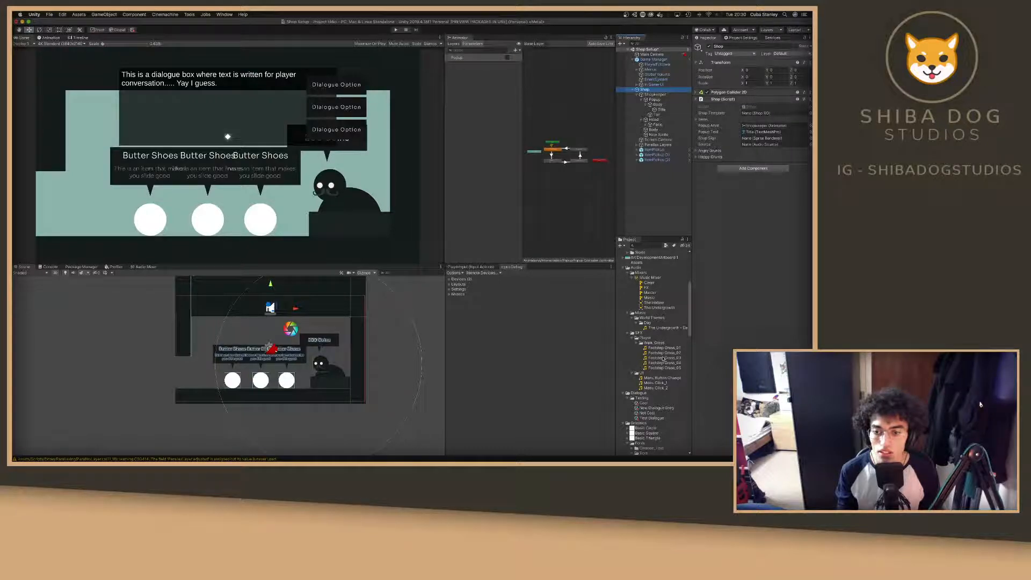
drag(663, 359, 701, 275)
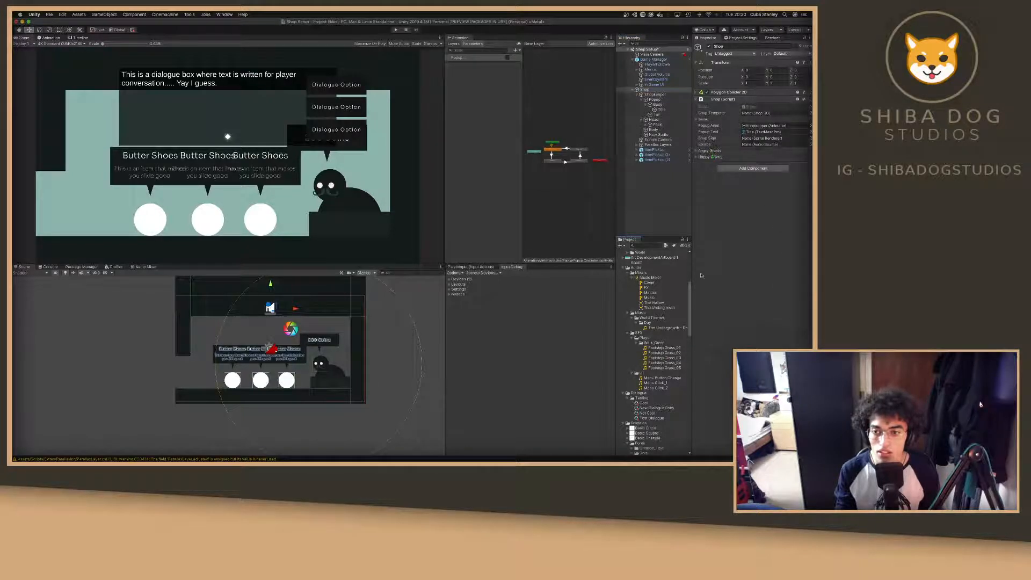
drag(660, 353, 716, 157)
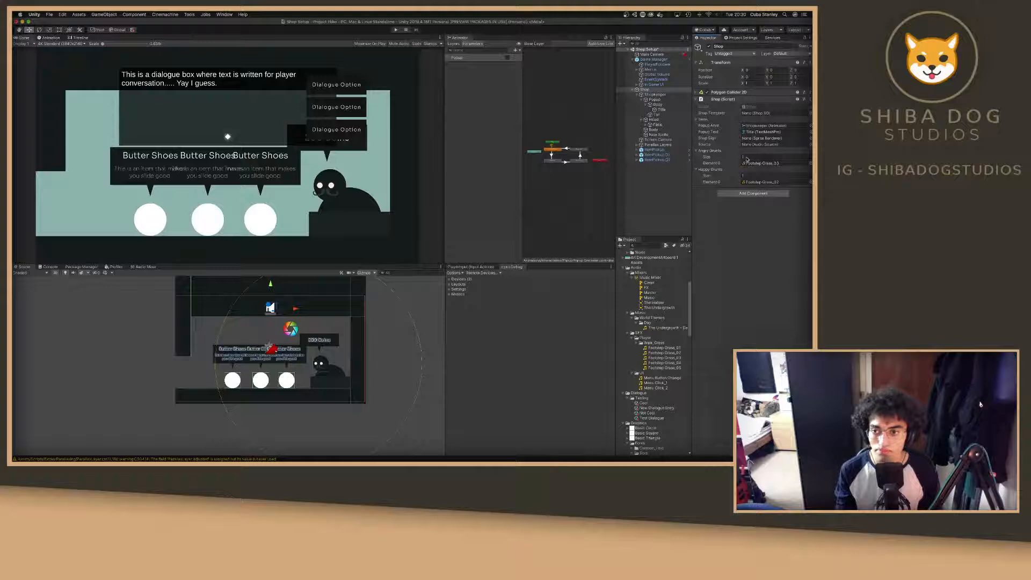
Add an Audio Source component to the Shop object and assign it as the Shop script's Source.
click(738, 194)
text(a)
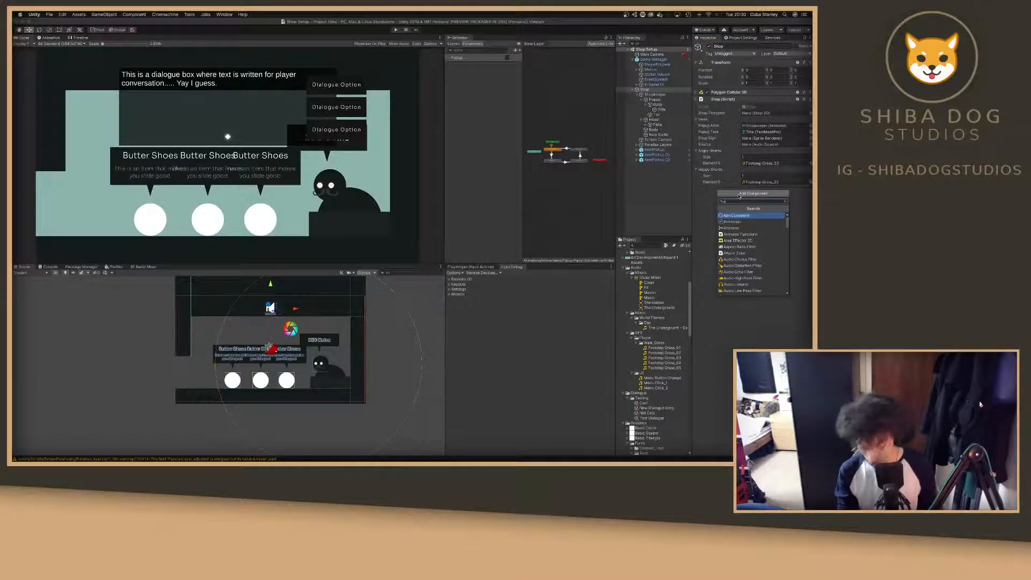
text(udi)
key(Down)
key(Down)
key(Down)
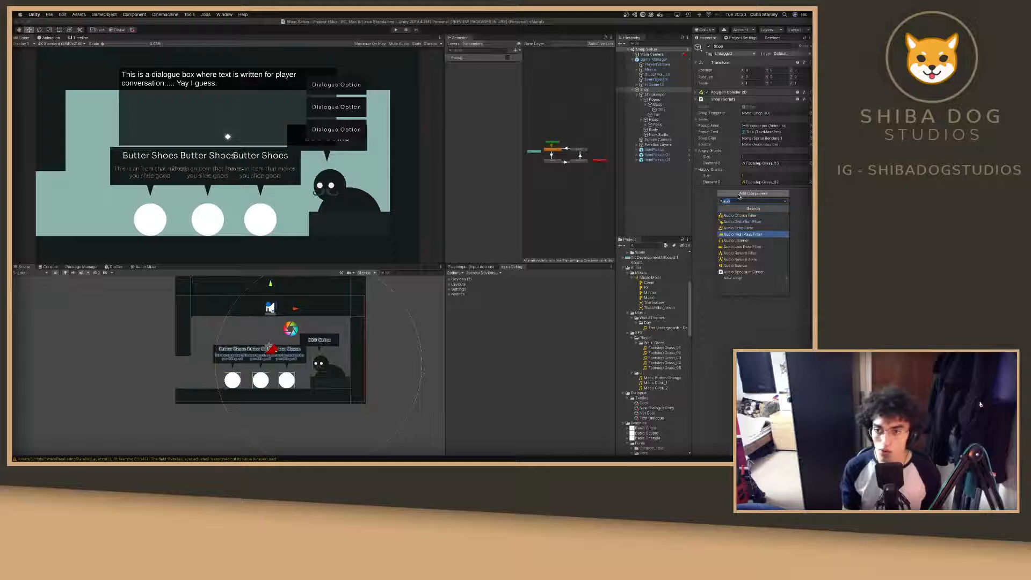
key(Down)
key(Down)
key(Down)
key(Down)
key(Down)
key(Return)
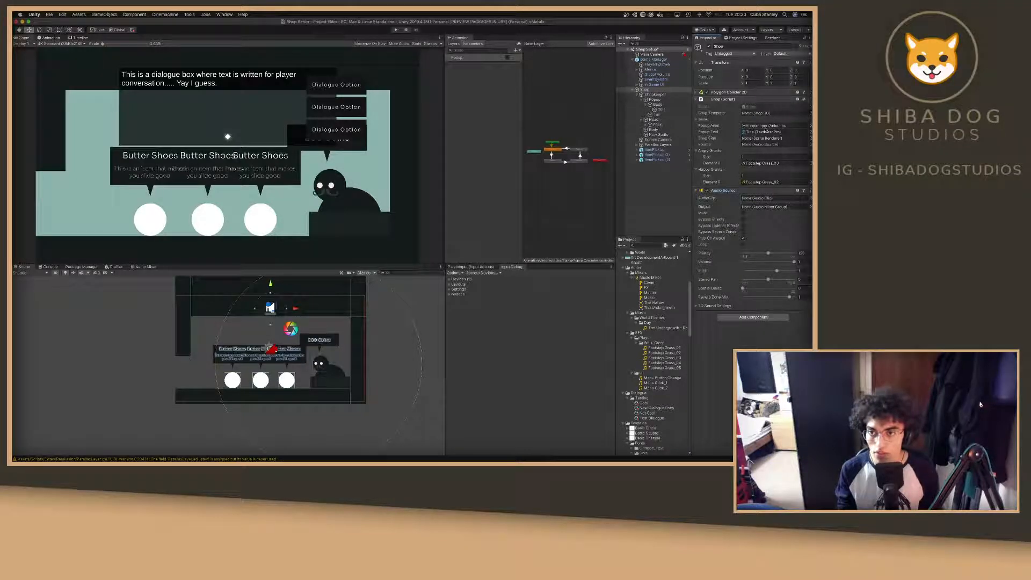
drag(764, 129, 752, 144)
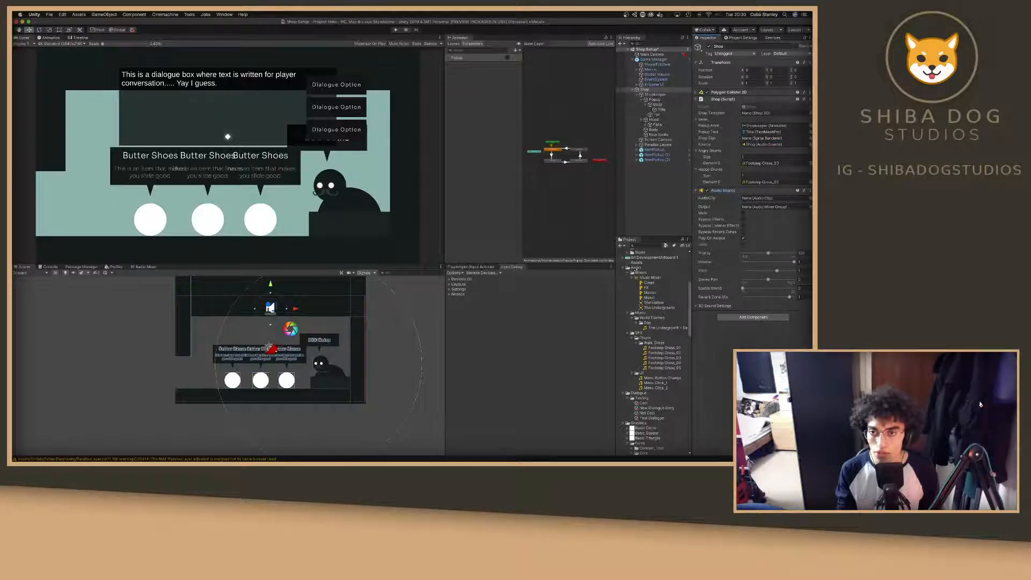
Collapse the Audio, Dialogue, Graphics, Prefabs, Scenes and Scripts folders in the project, keeping the Items folder expanded.
click(630, 333)
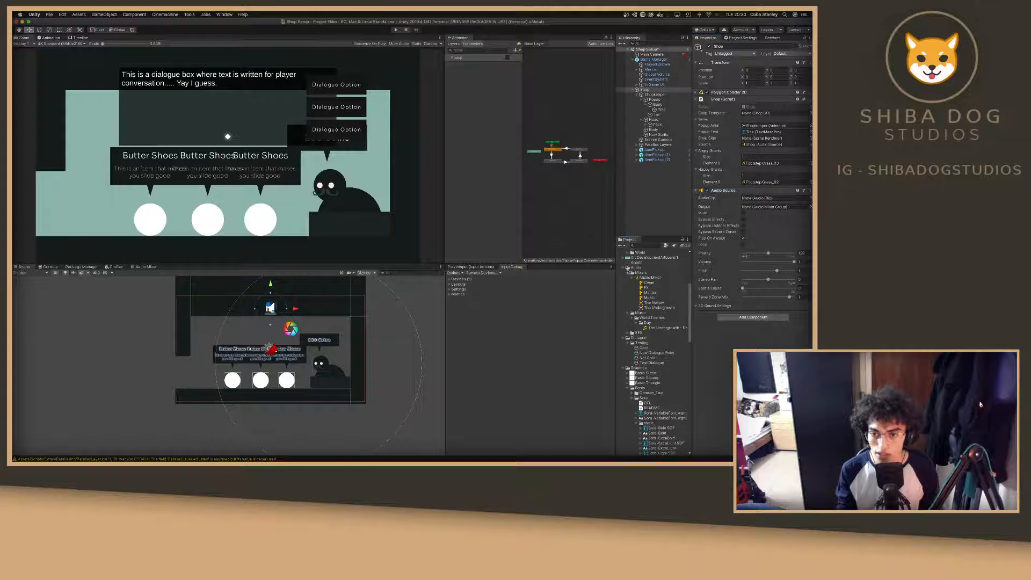
click(623, 267)
click(624, 273)
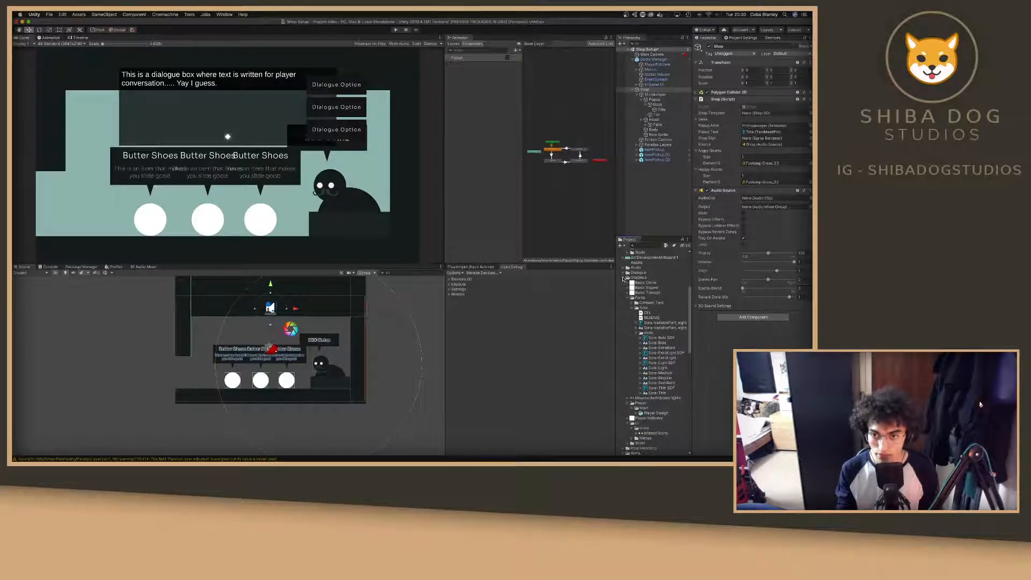
click(623, 278)
click(625, 292)
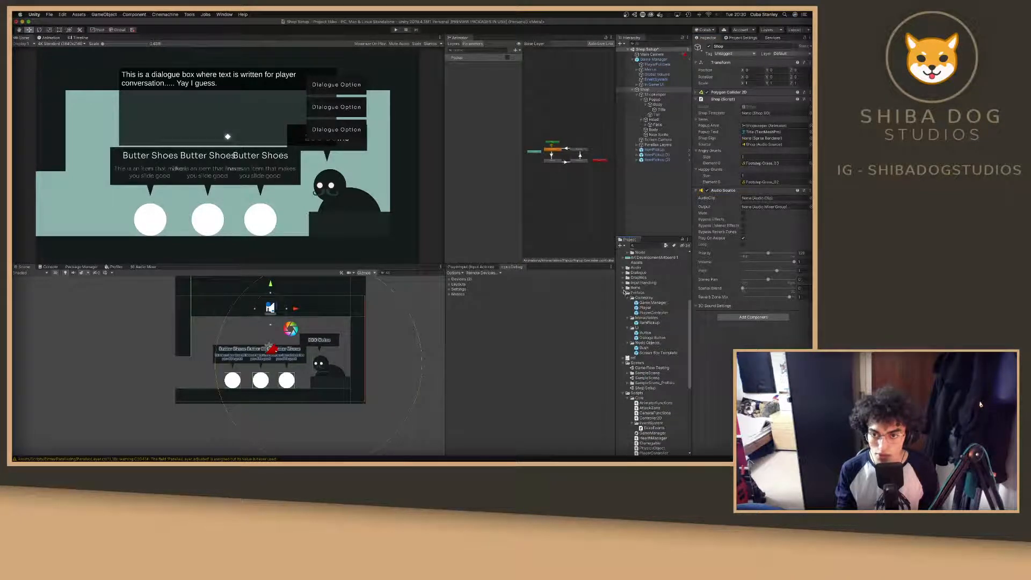
click(624, 292)
click(624, 288)
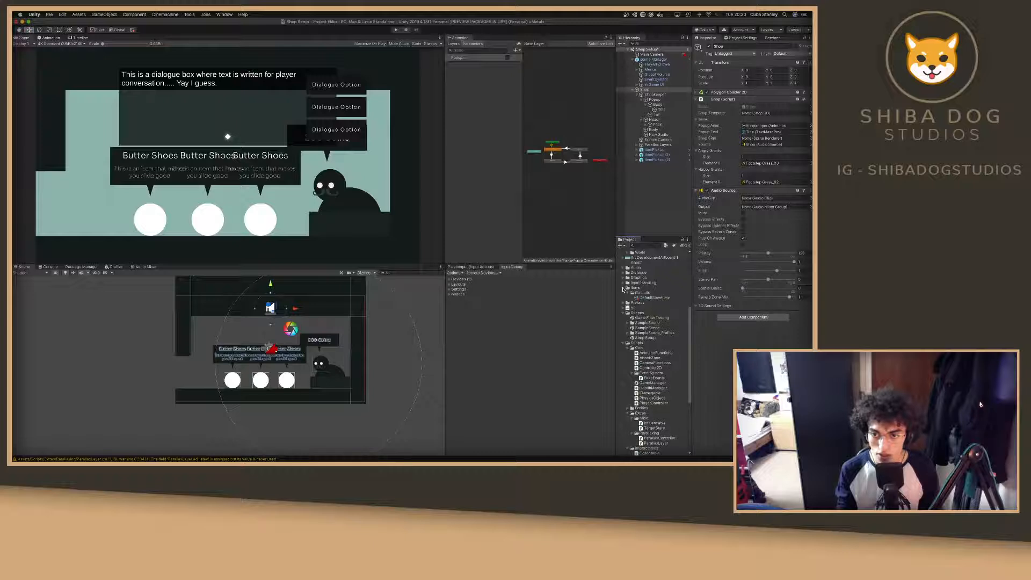
click(624, 313)
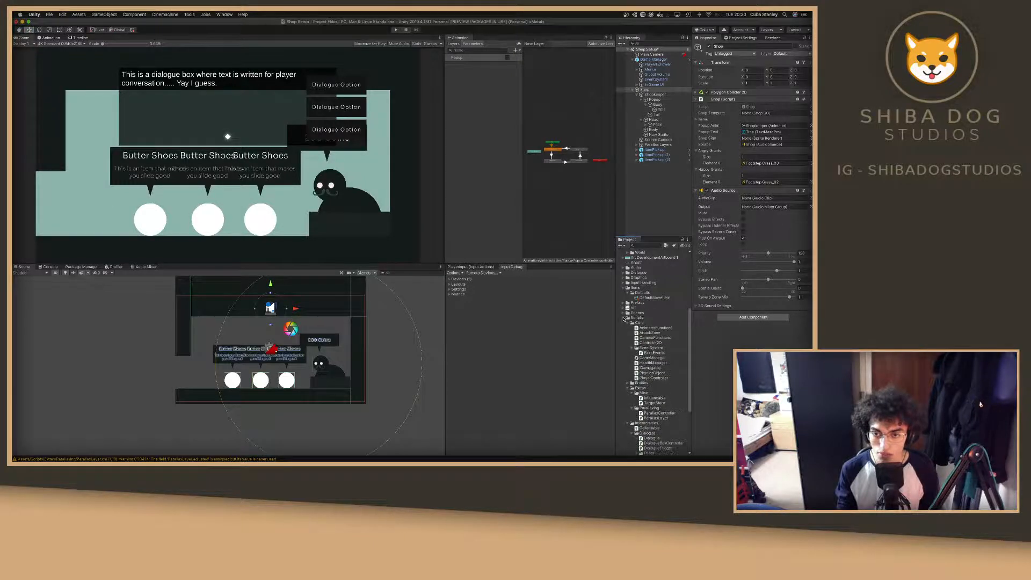
click(624, 318)
Create a Move Item asset named Butter Shoes in the Defaults folder under Items.
click(643, 408)
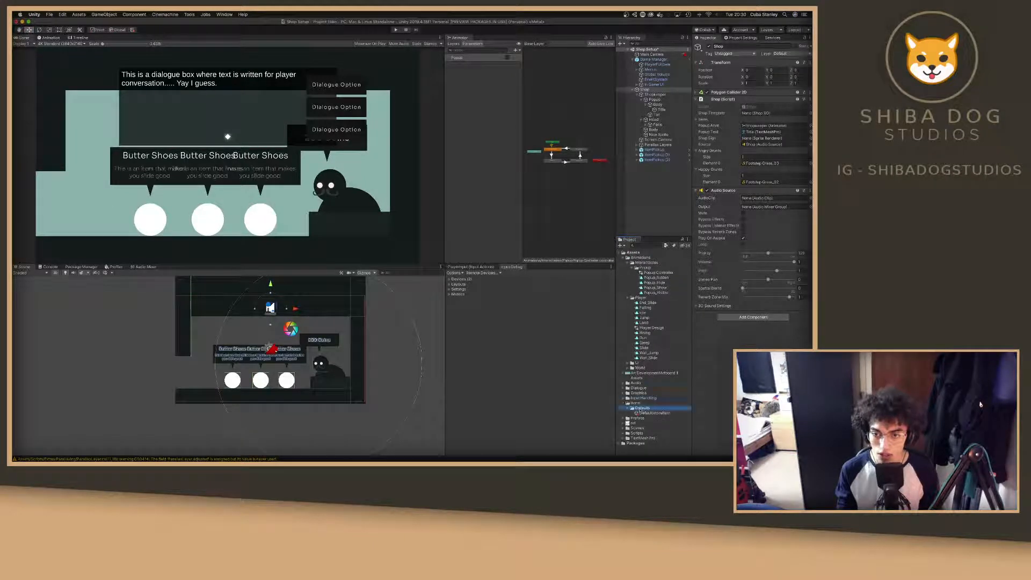
right_click(643, 410)
mouse_move(671, 303)
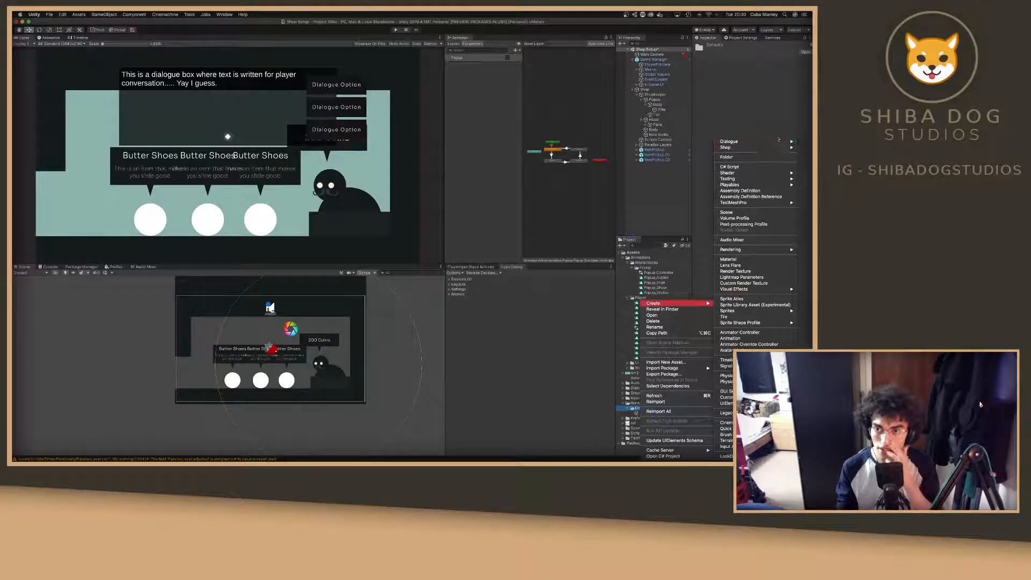
mouse_move(773, 148)
mouse_move(693, 147)
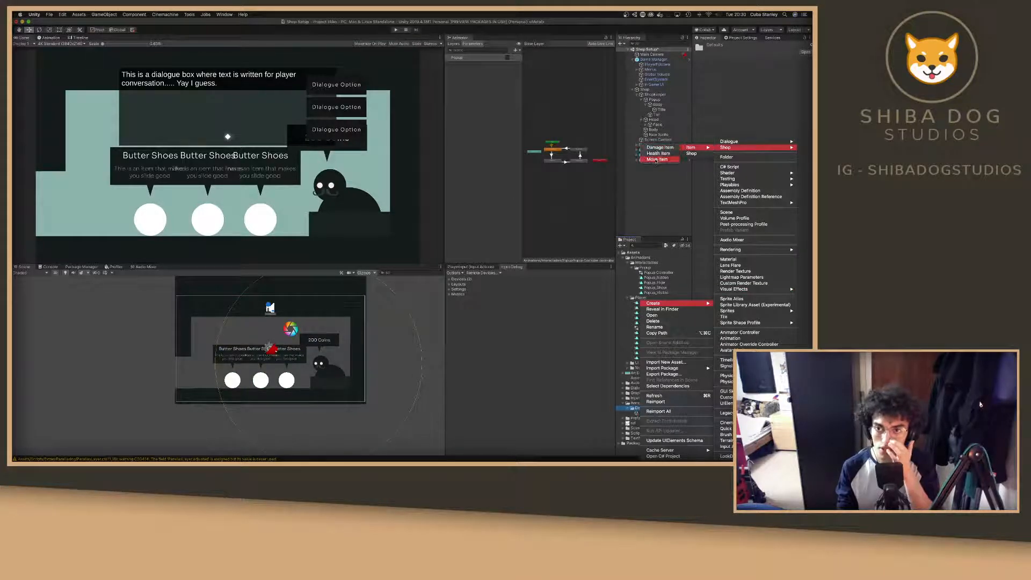
click(656, 159)
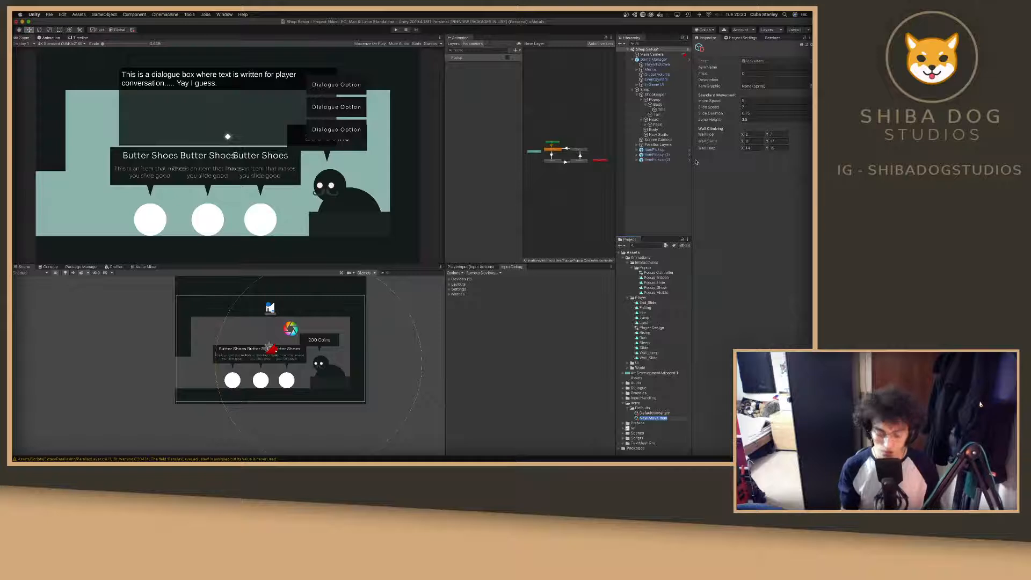
text(Butter)
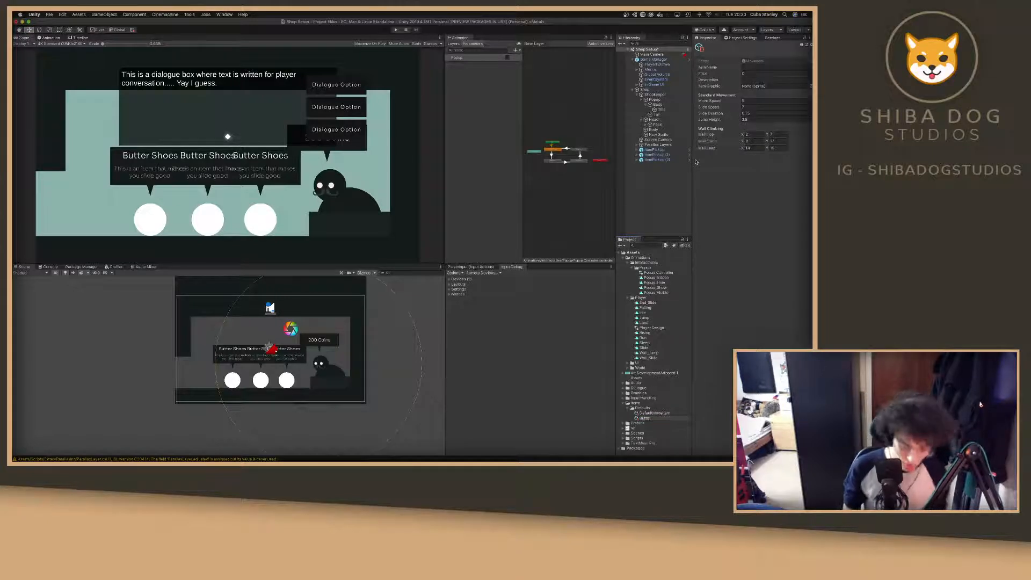
text( Shoes)
key(Return)
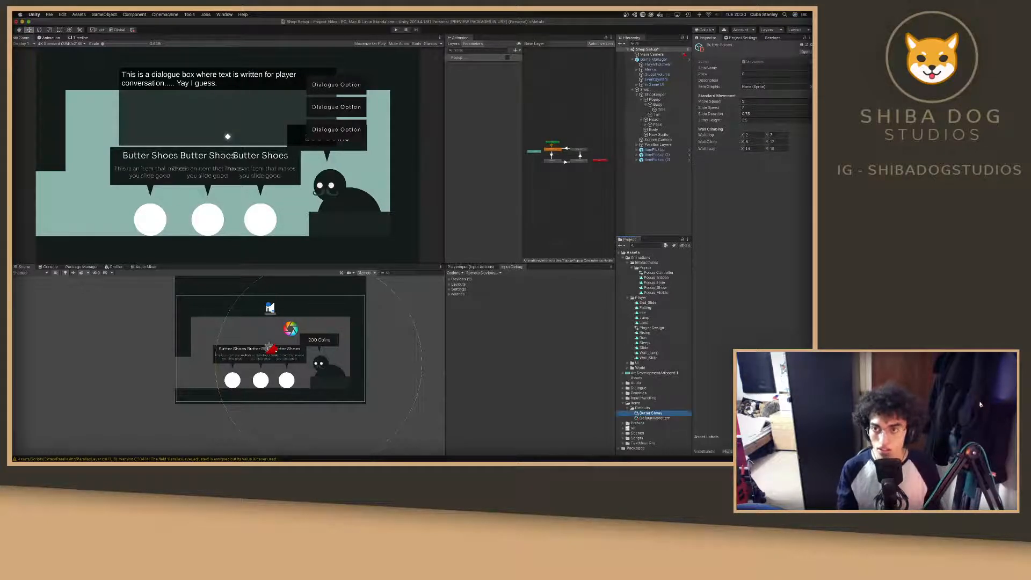
Set the Butter Shoes asset's item name to Butter Shoes and fill in its price.
click(766, 67)
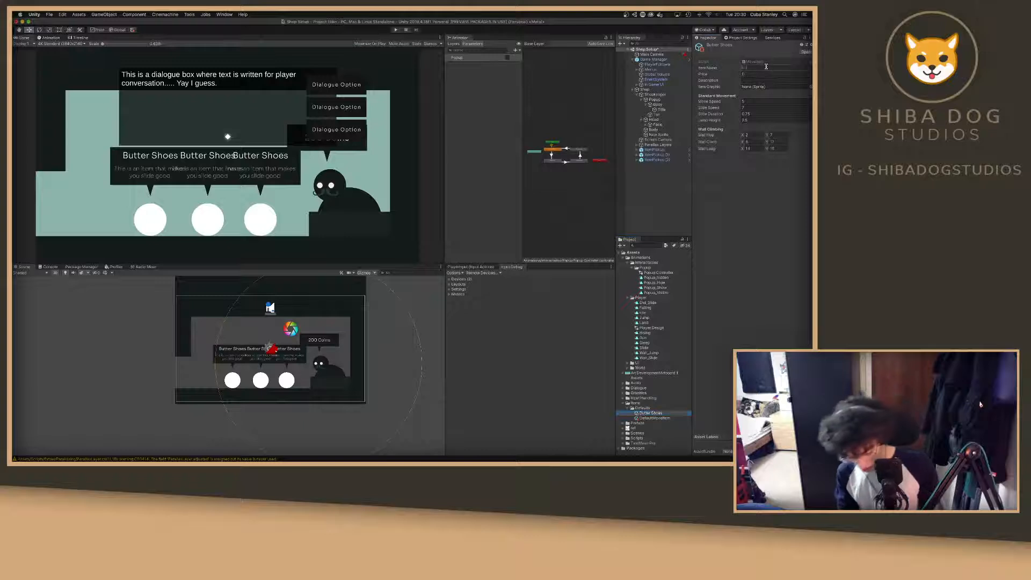
text(Butter Sho)
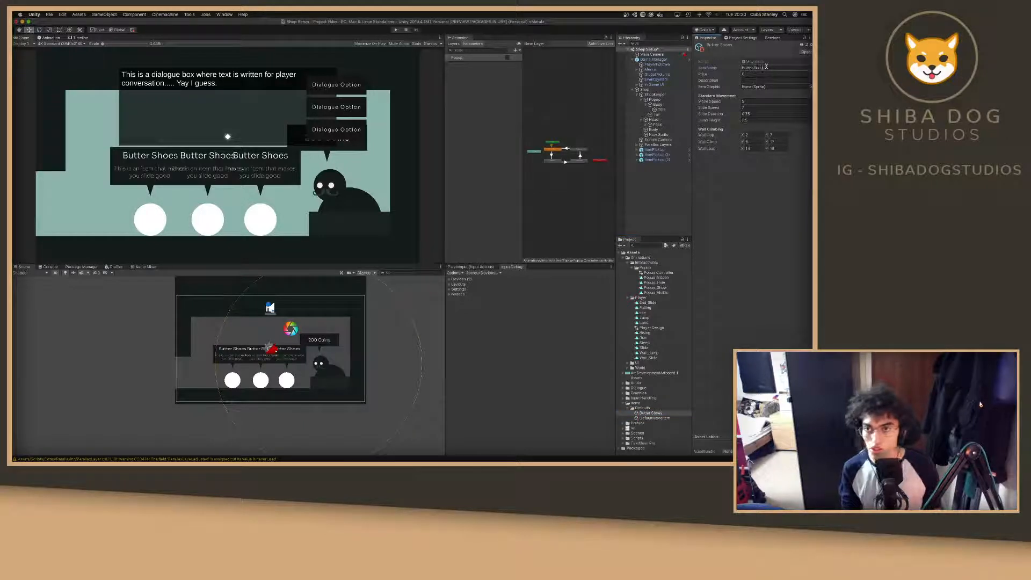
text(es)
click(766, 74)
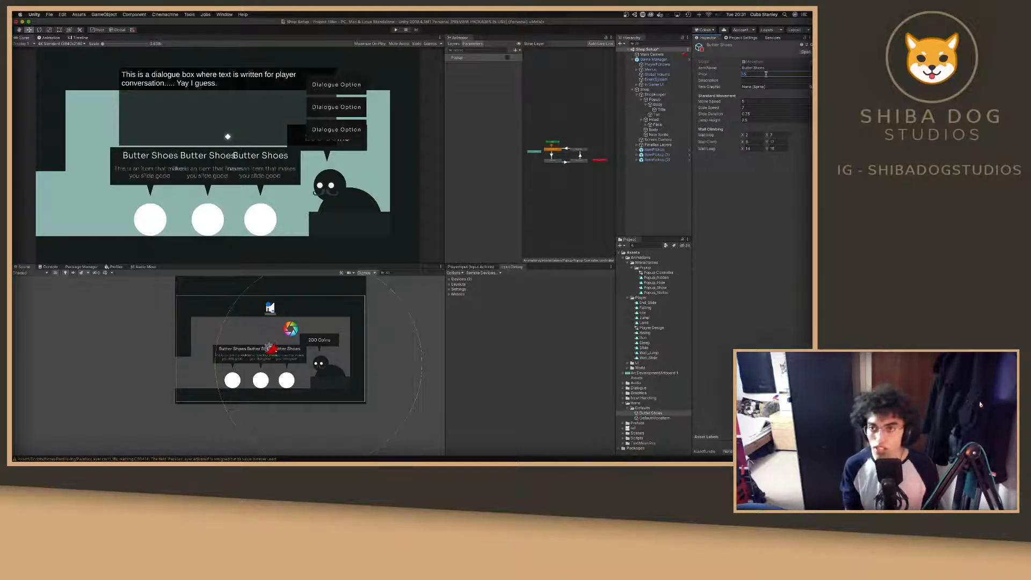
double_click(763, 74)
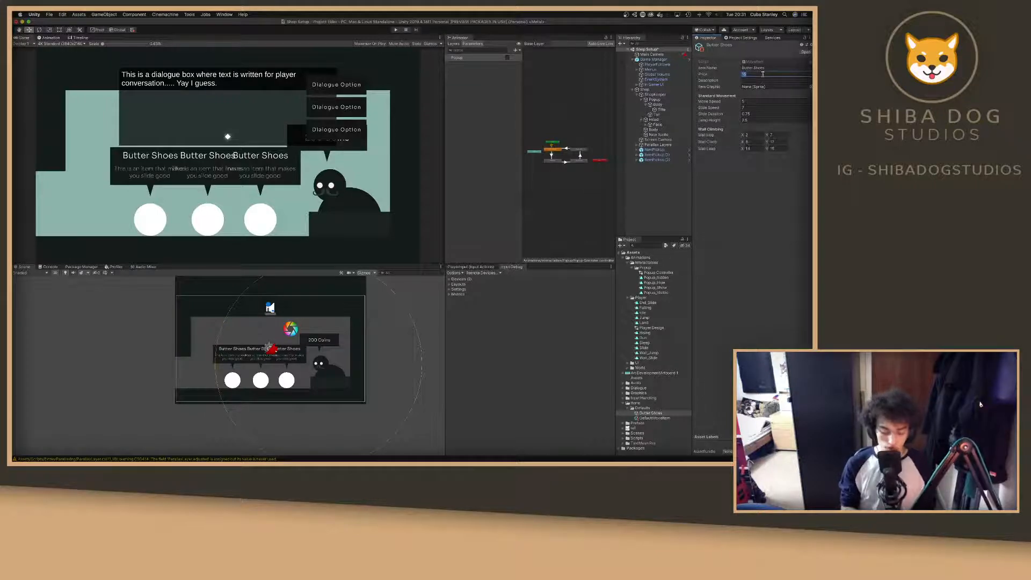
Enter "Some shoes that make you go slidey..." as the Butter Shoes description.
click(762, 80)
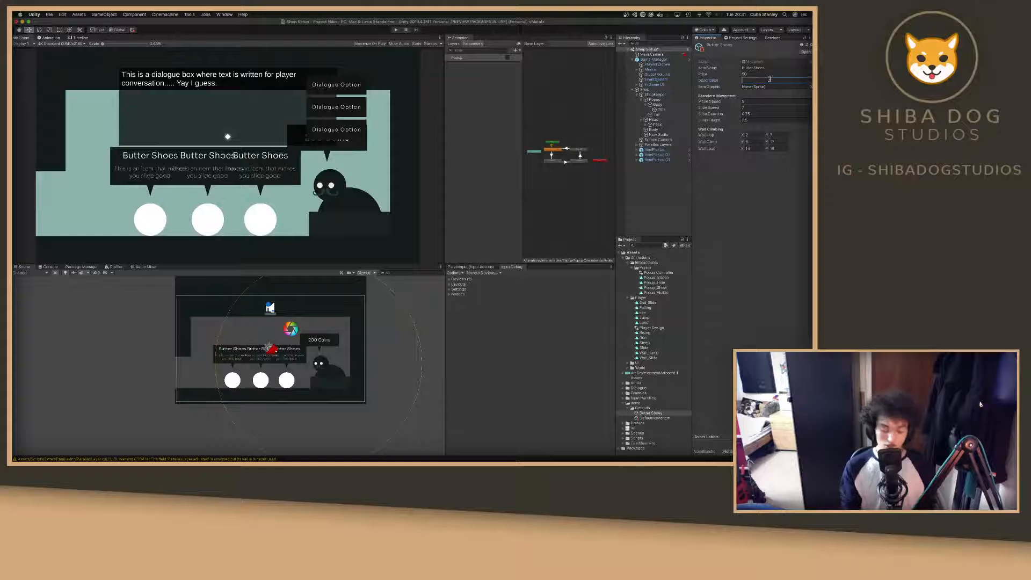
text(Some sho)
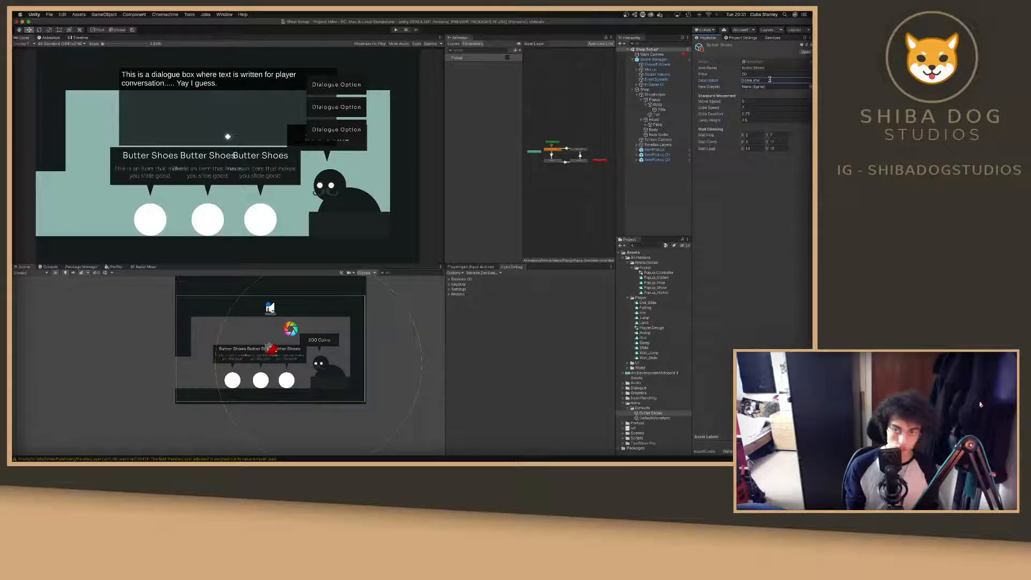
text(es)
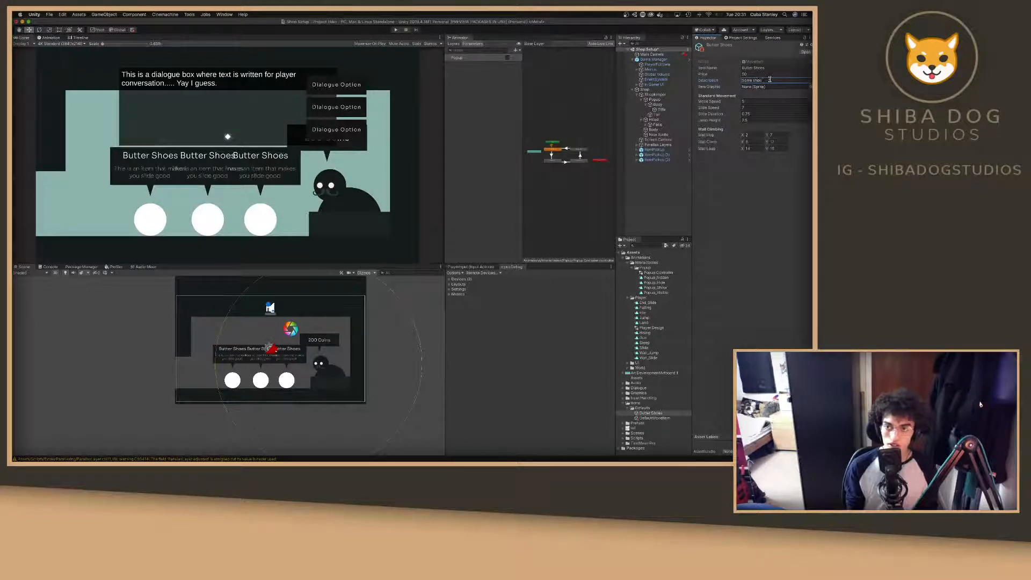
text( that make)
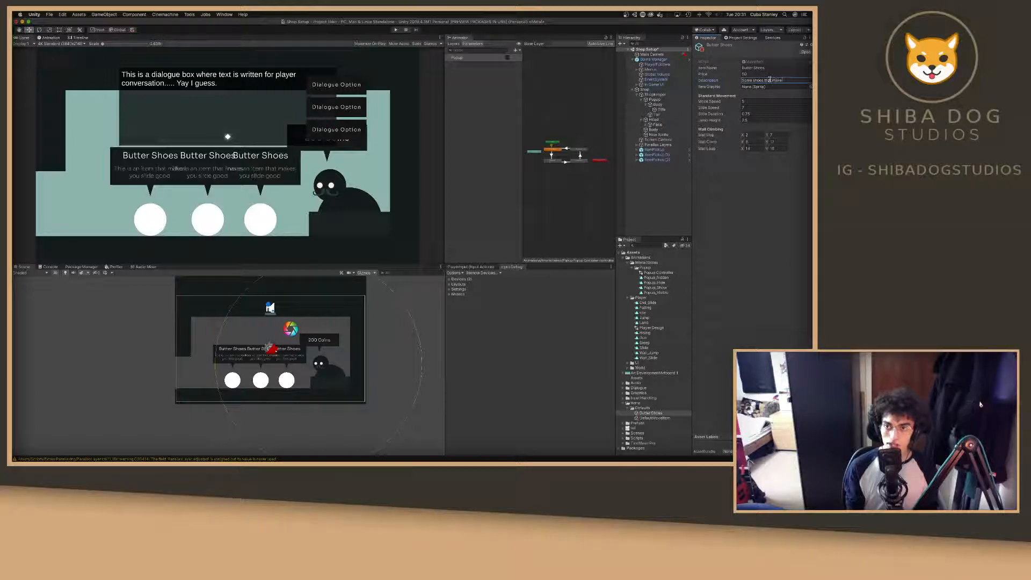
text( you go slidey...)
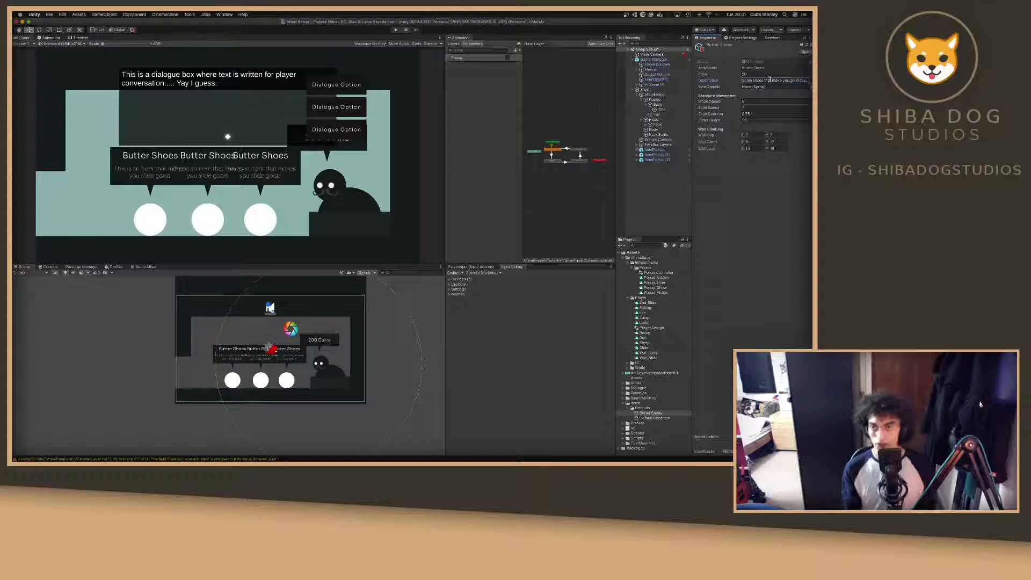
click(767, 241)
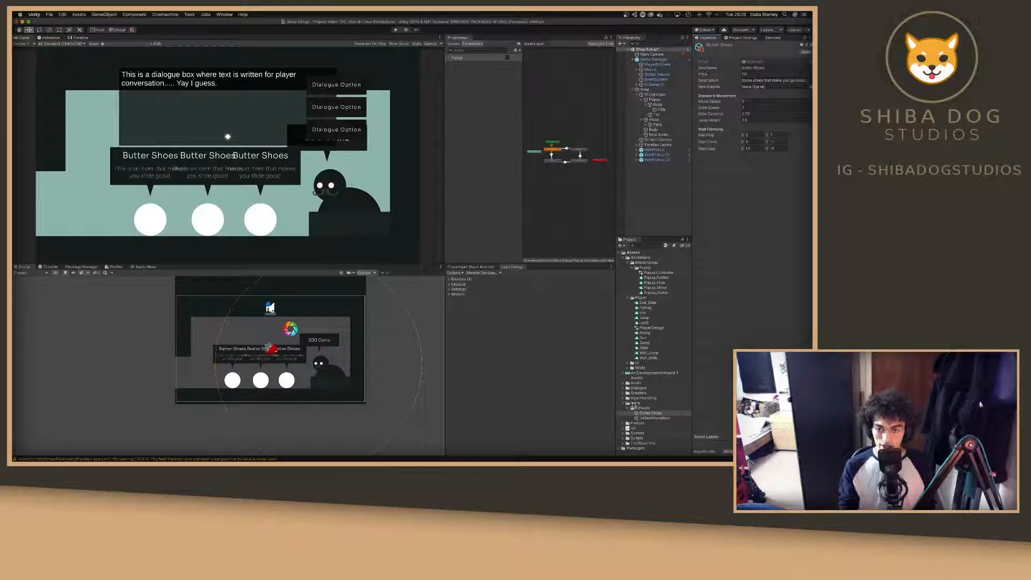
Rename the Items folder as Shop Stuff.
click(635, 403)
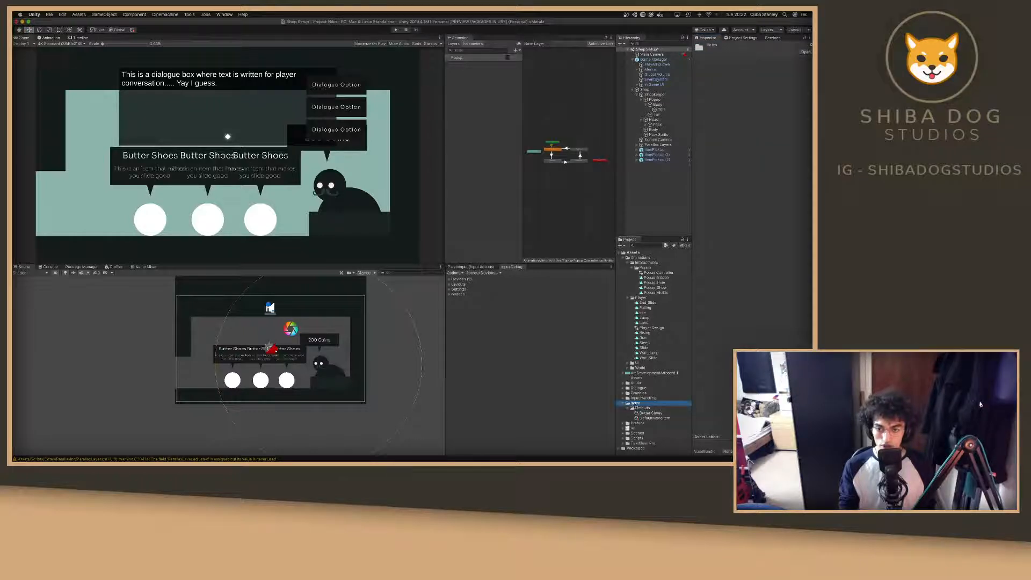
click(649, 406)
text(Sh)
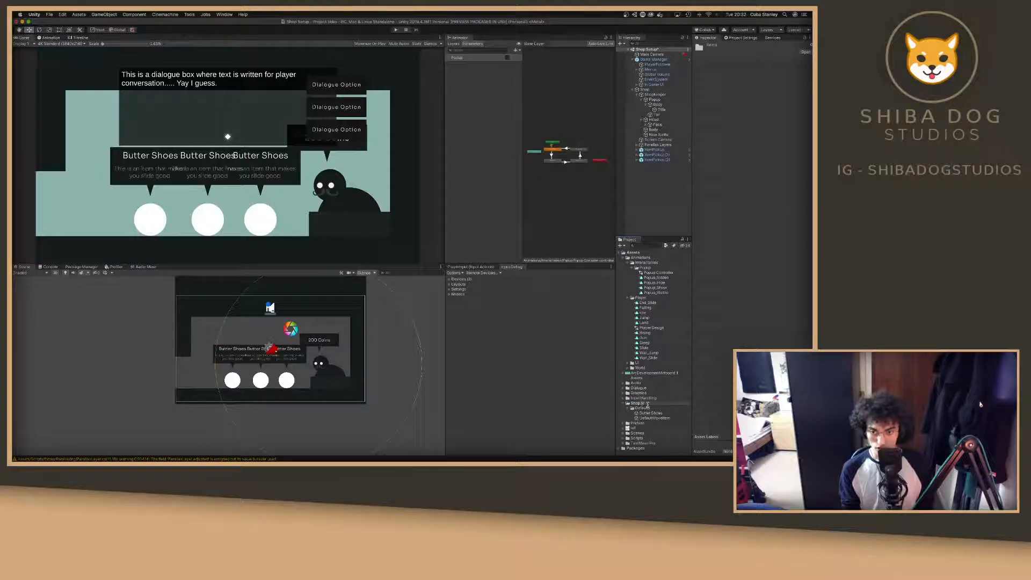
text(op Stuff)
key(Return)
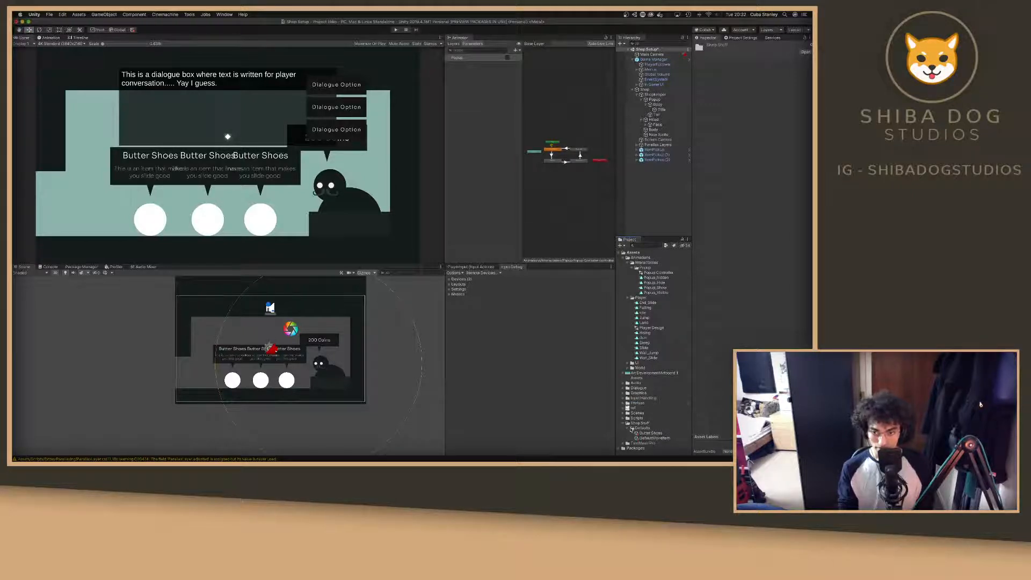
Create a folder named Shop Templates inside the Shop Stuff folder.
right_click(638, 426)
click(638, 424)
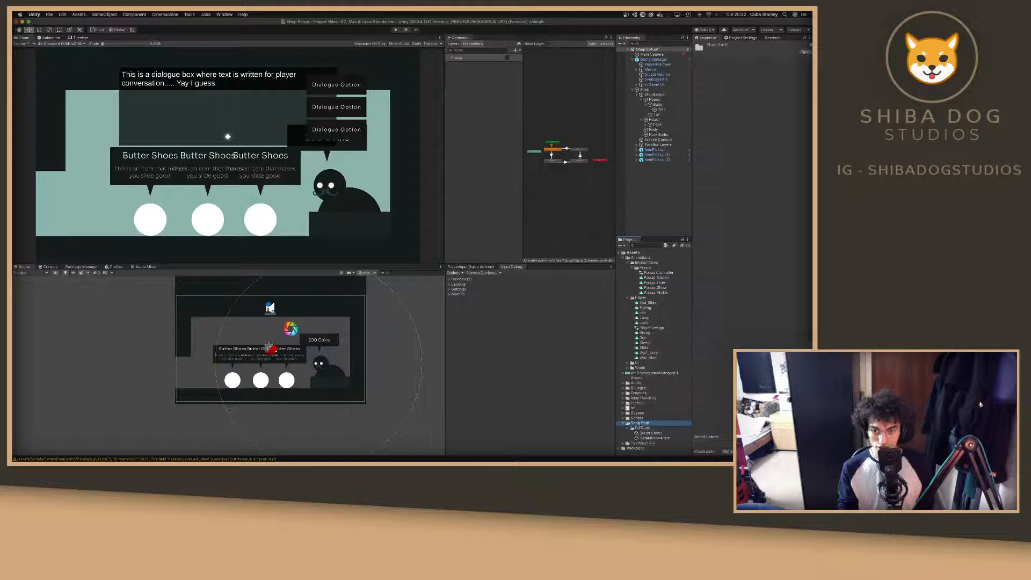
right_click(643, 424)
mouse_move(658, 304)
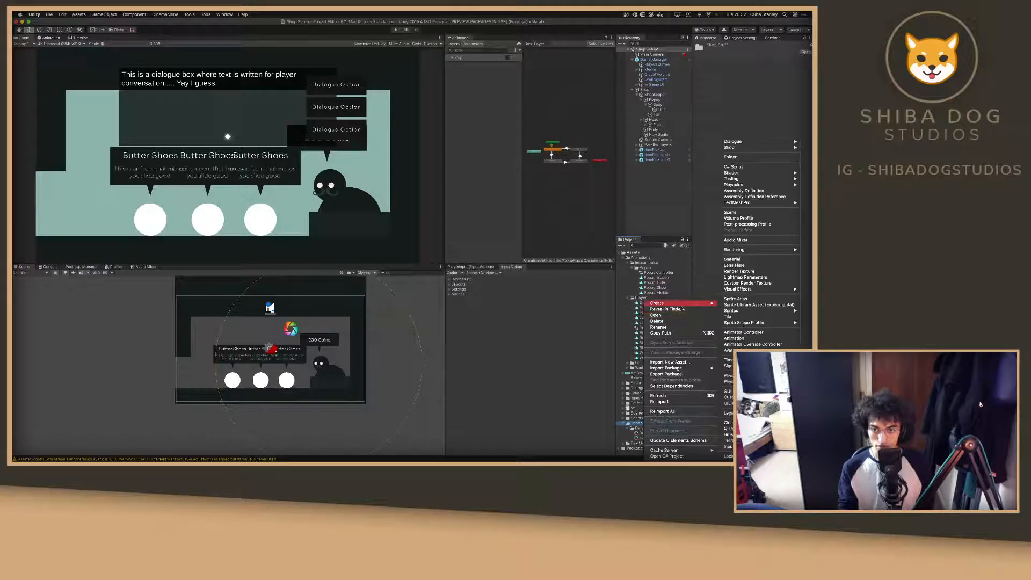
click(756, 158)
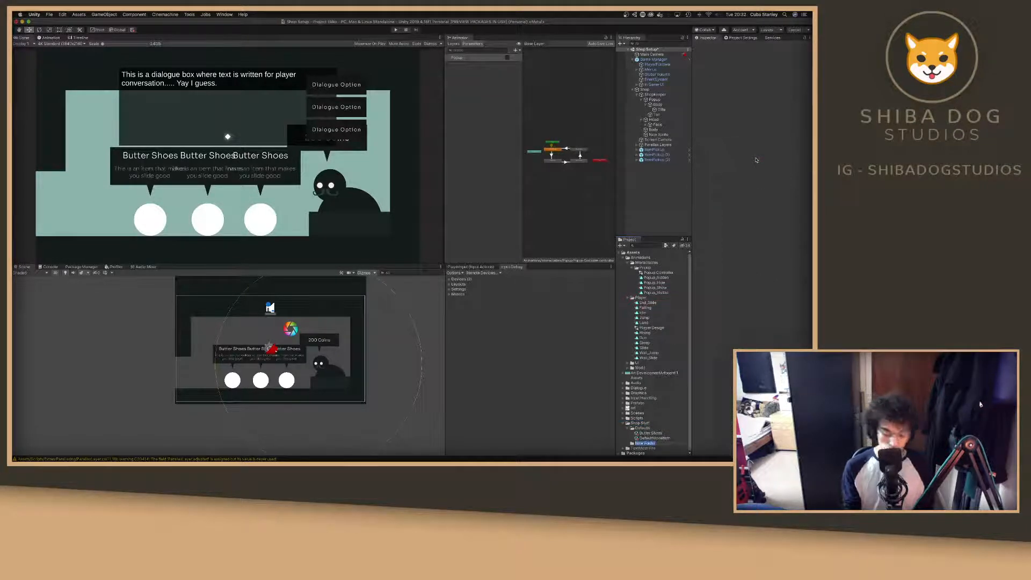
text(Shop Templates)
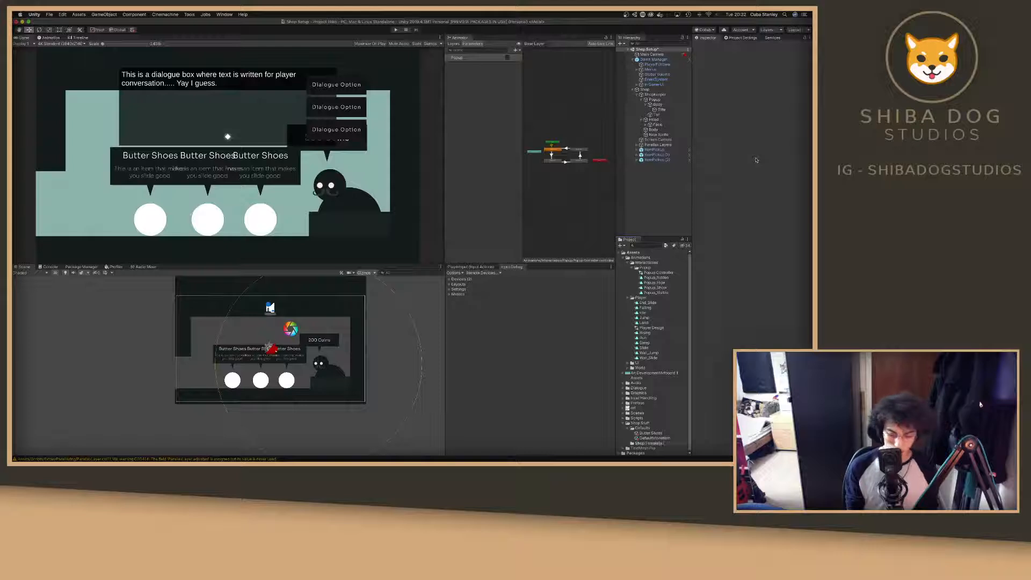
key(Return)
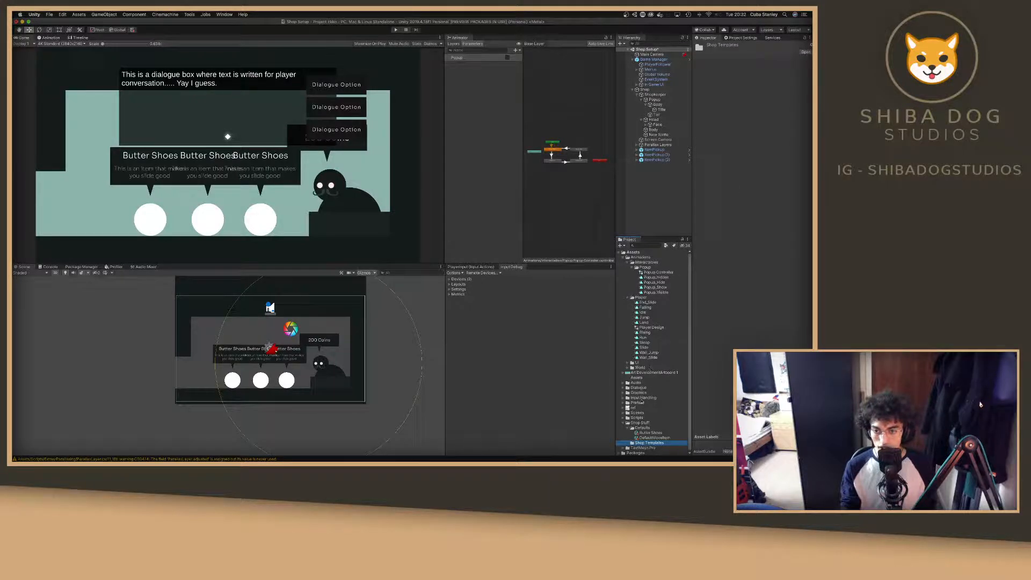
Create a Shop asset named Shop Test in the Shop Templates folder.
right_click(638, 447)
mouse_move(671, 303)
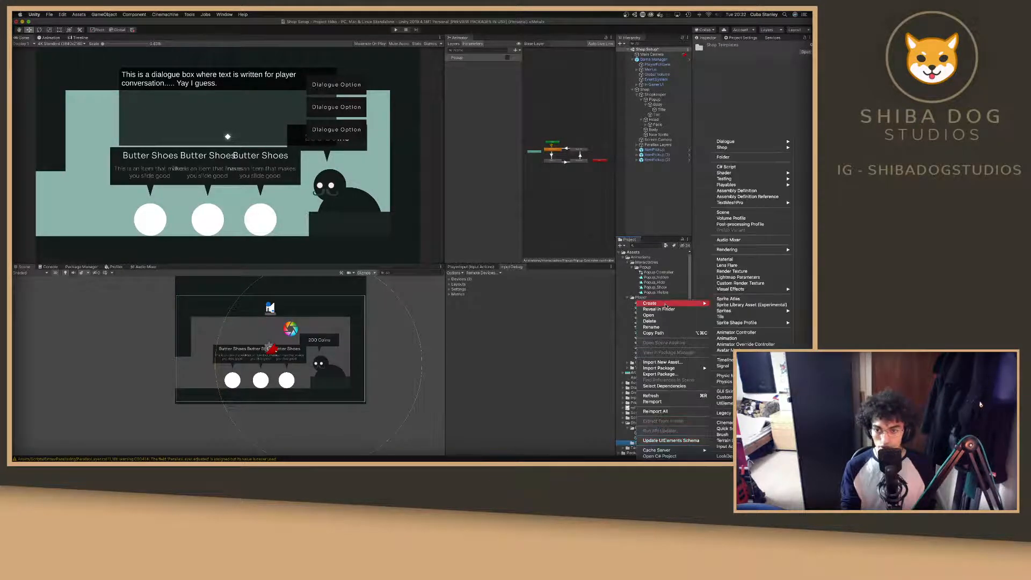
mouse_move(758, 150)
click(697, 153)
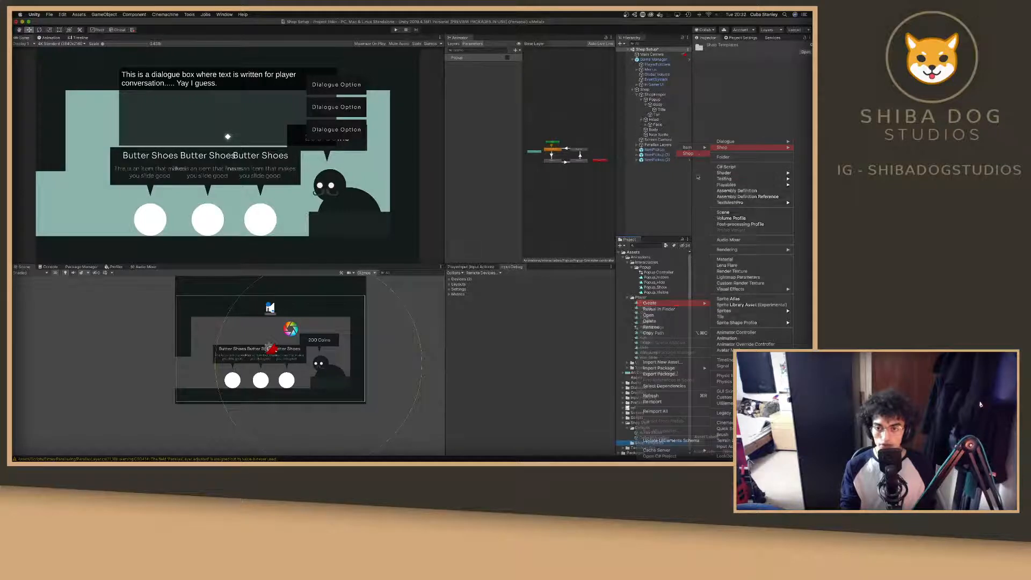
text(Shop)
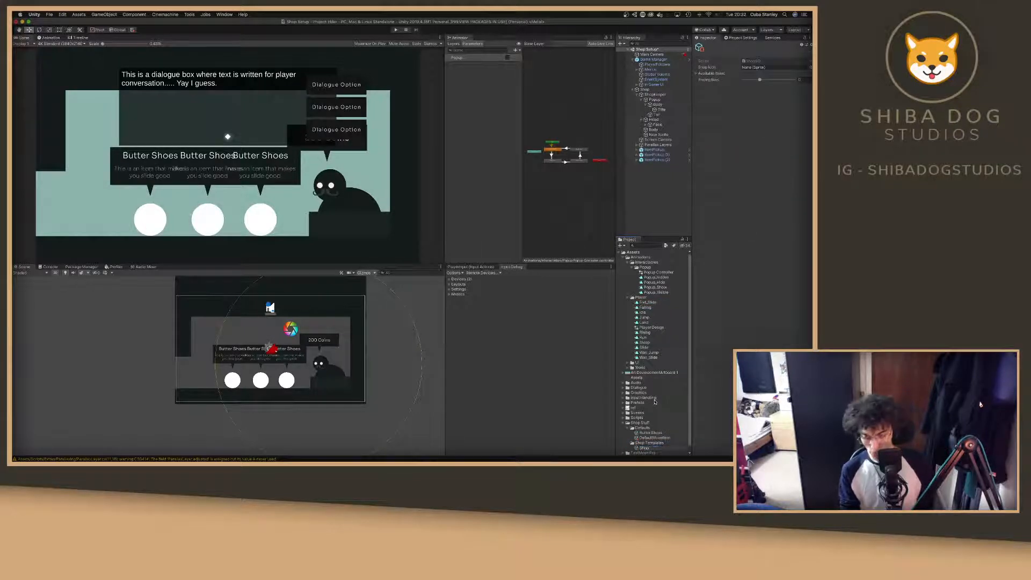
text( Test)
key(Return)
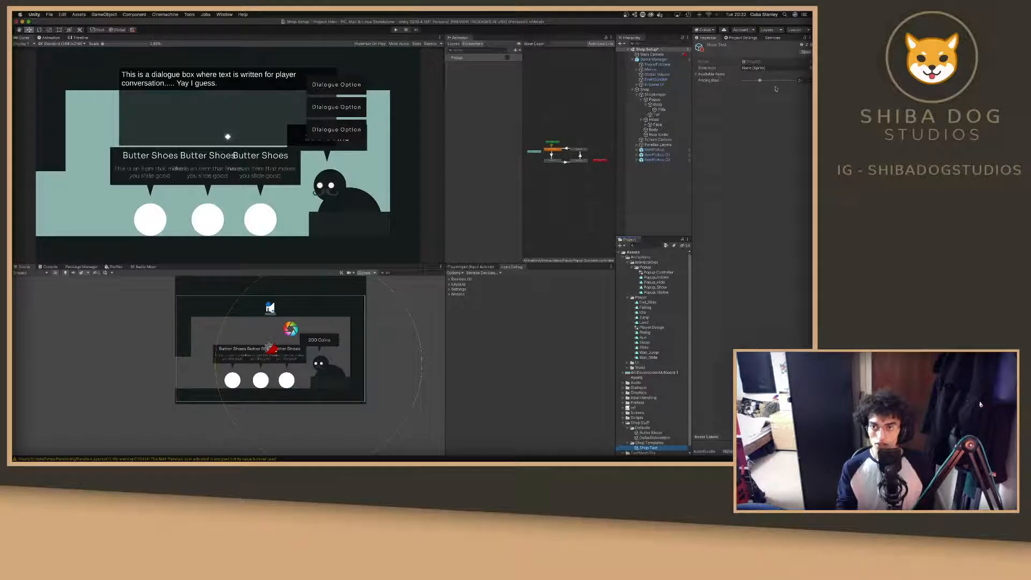
Set the Pricing Bias of the Shop Test asset to 0.25.
click(801, 80)
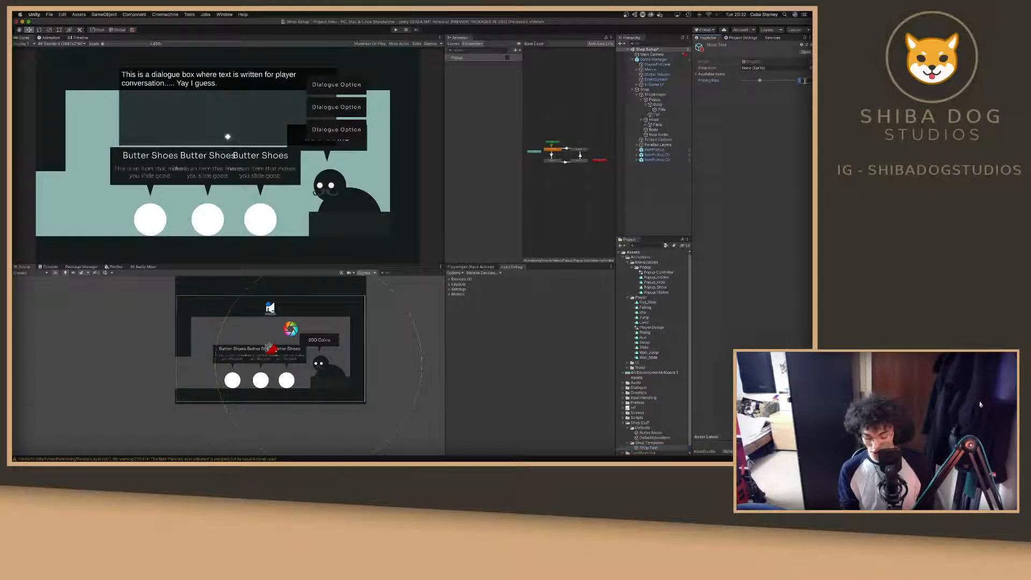
drag(760, 80, 768, 83)
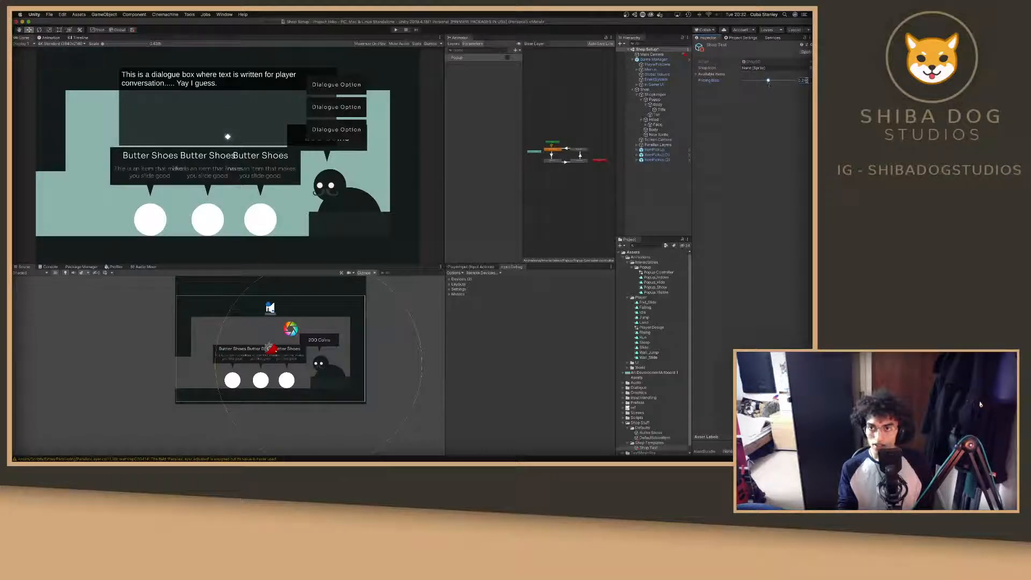
click(808, 80)
key(BackSpace)
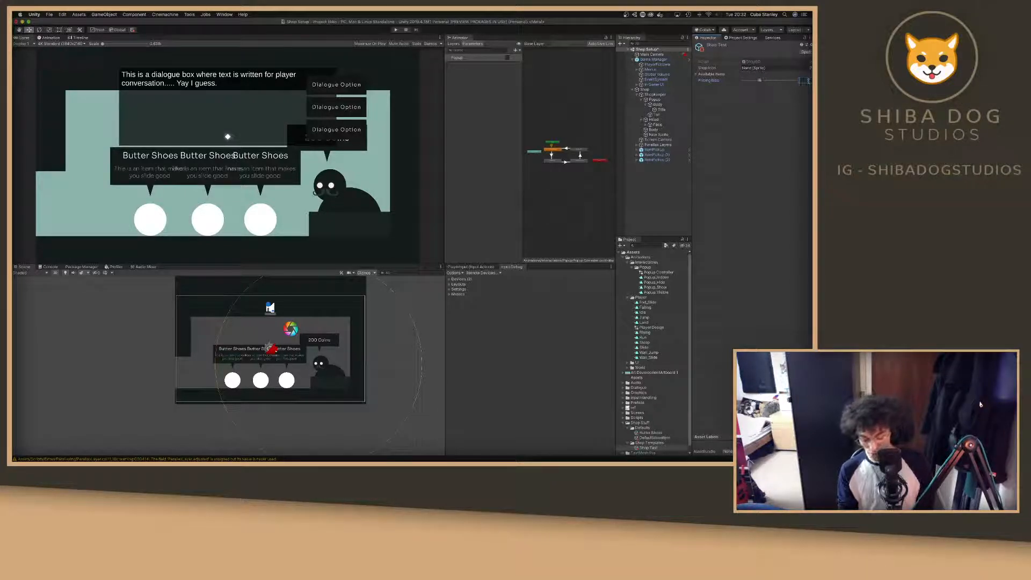
text(0.25)
key(Return)
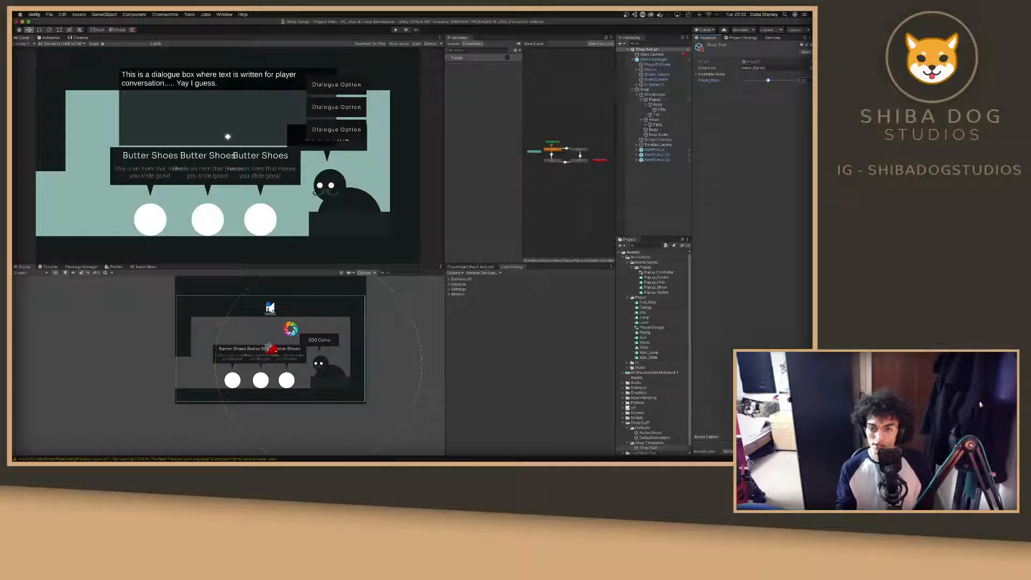
Add the Butter Shoes and DefaultMovement assets to Shop Test's Available Items.
click(648, 448)
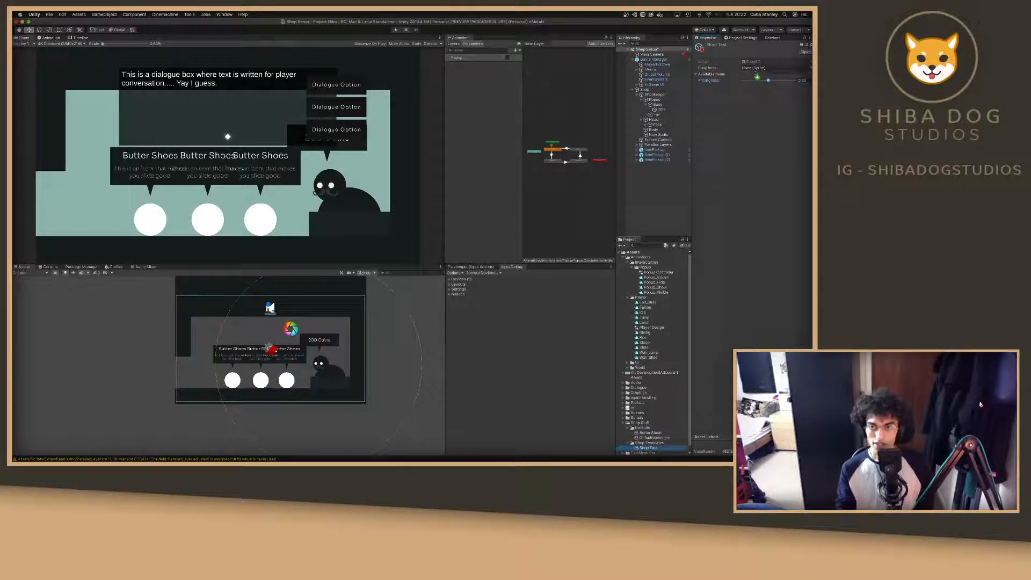
click(705, 75)
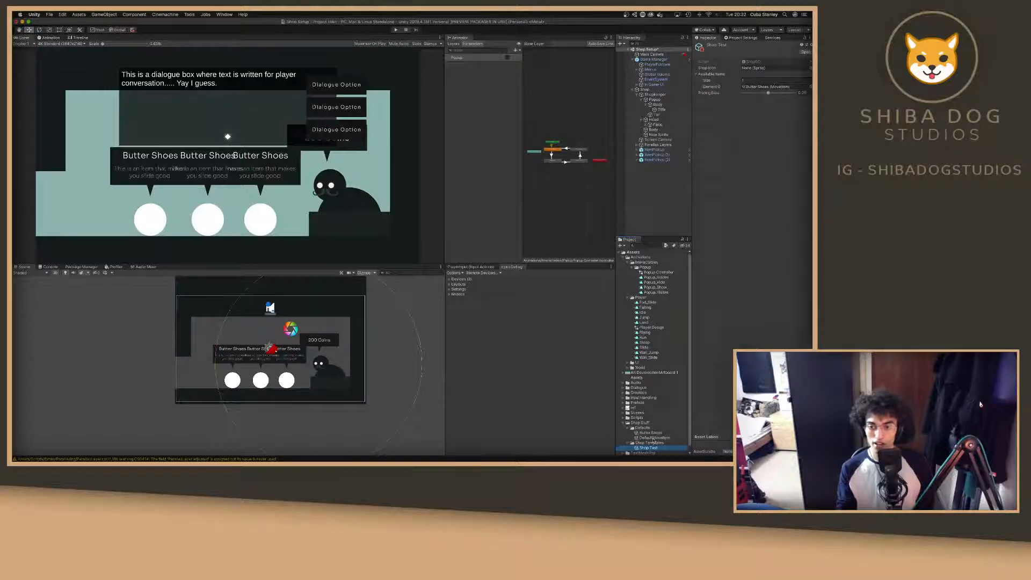
drag(654, 439, 713, 77)
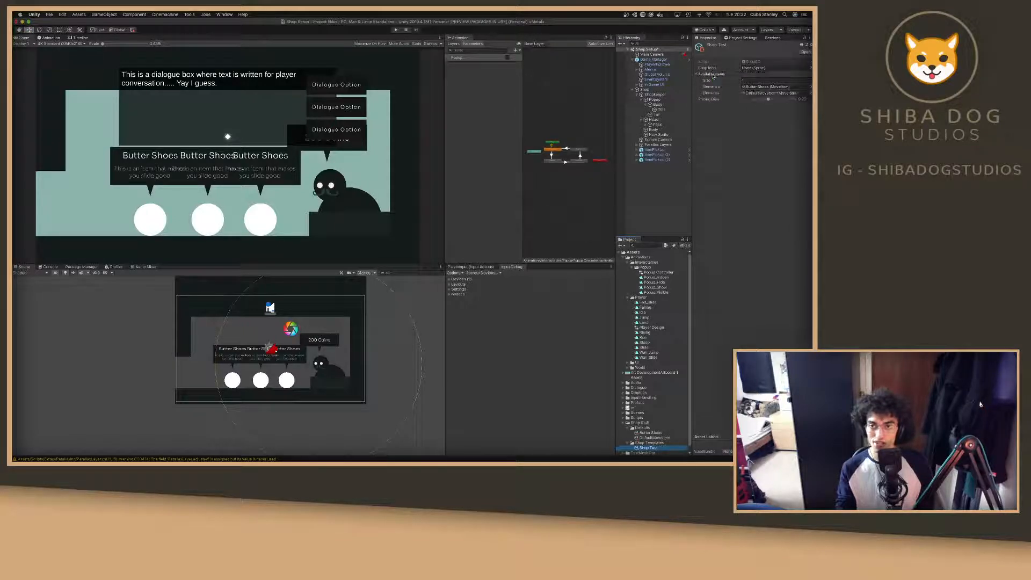
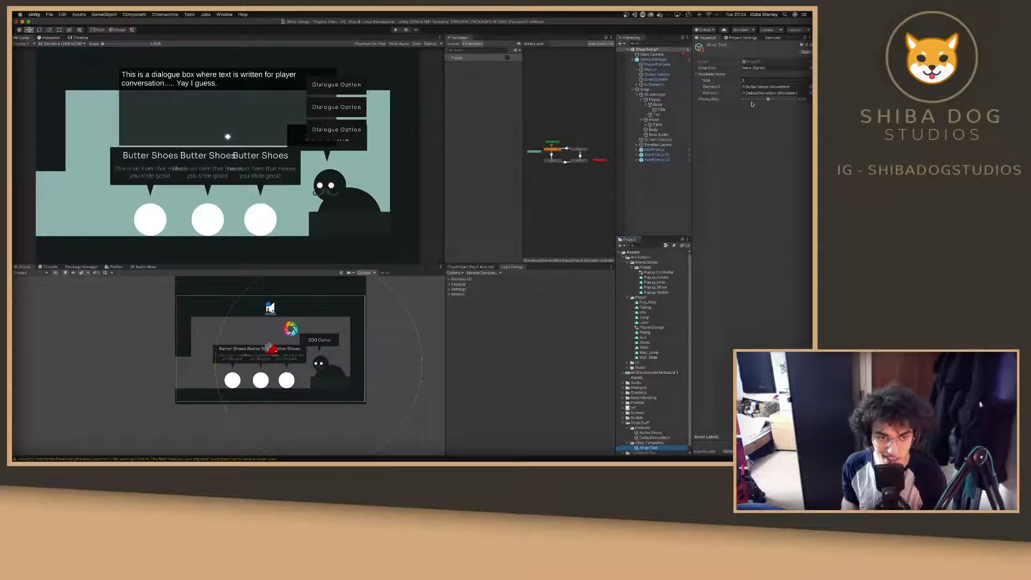
Reposition ItemPickup (1) between the other two pickups by setting its X position to -0.5.
click(656, 155)
drag(279, 385, 283, 383)
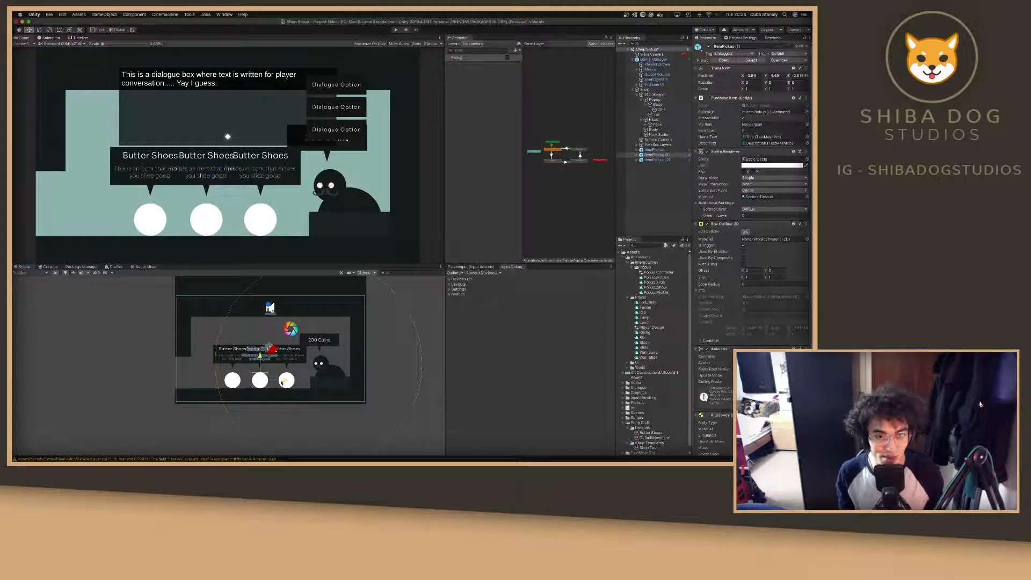
drag(280, 382, 281, 382)
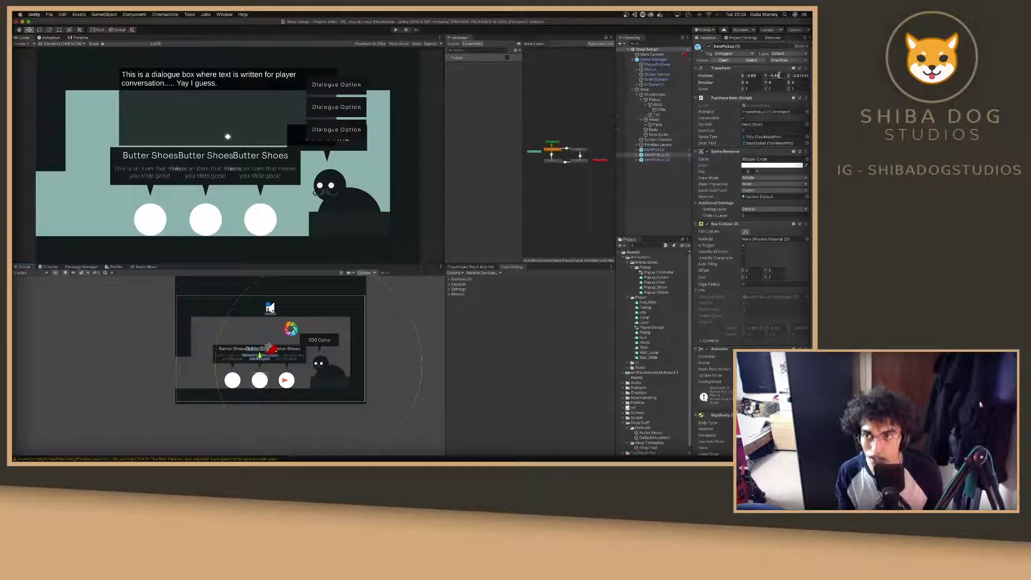
click(759, 76)
text(0)
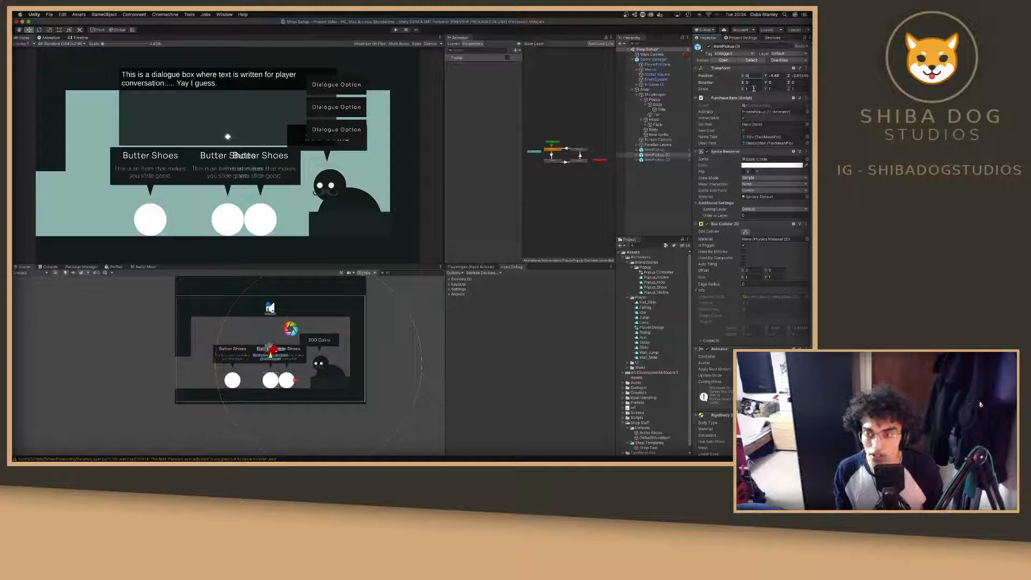
key(BackSpace)
text(-1)
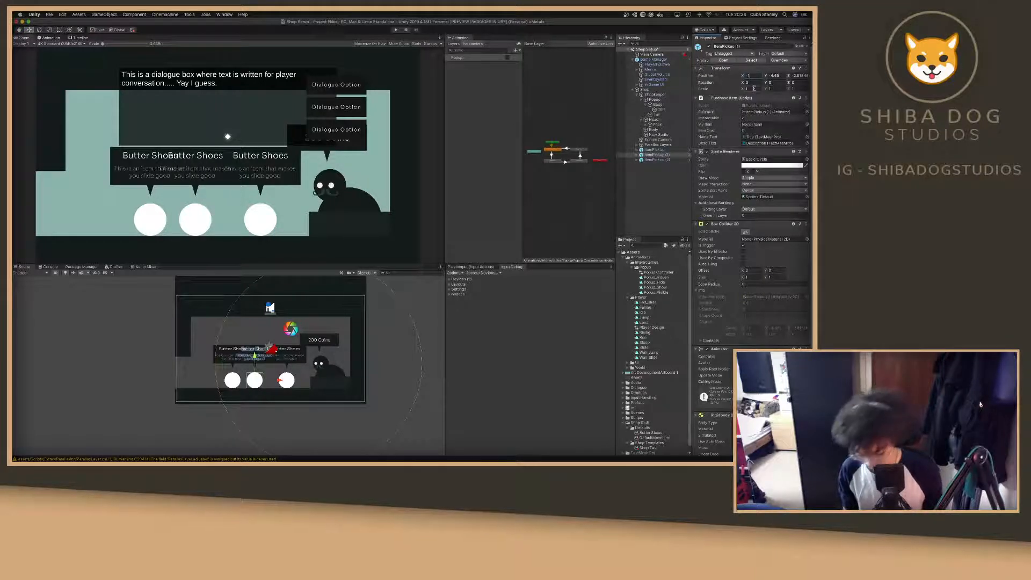
key(BackSpace)
text(.5)
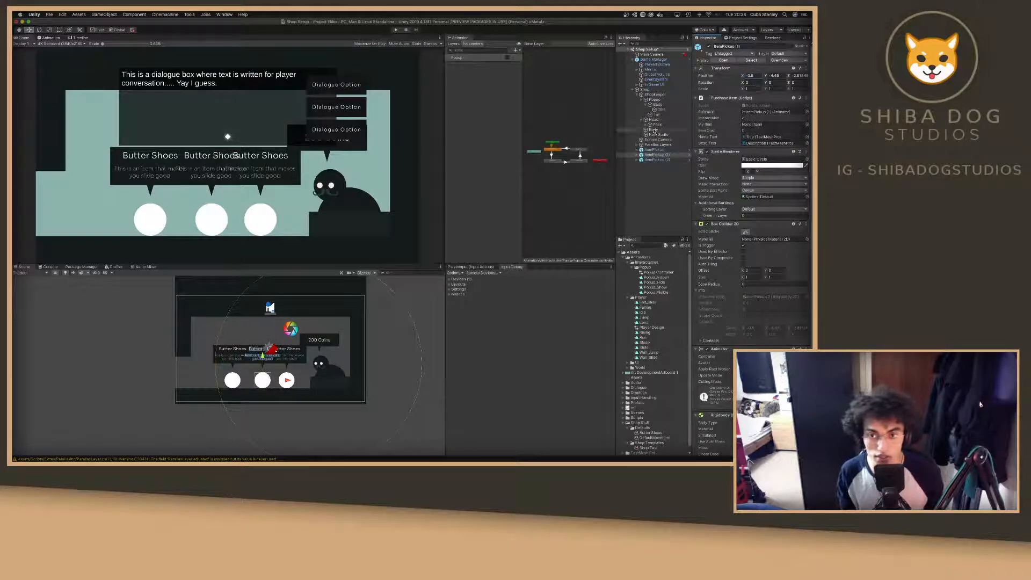
Set the X position of the first ItemPickup to -2.5.
click(672, 149)
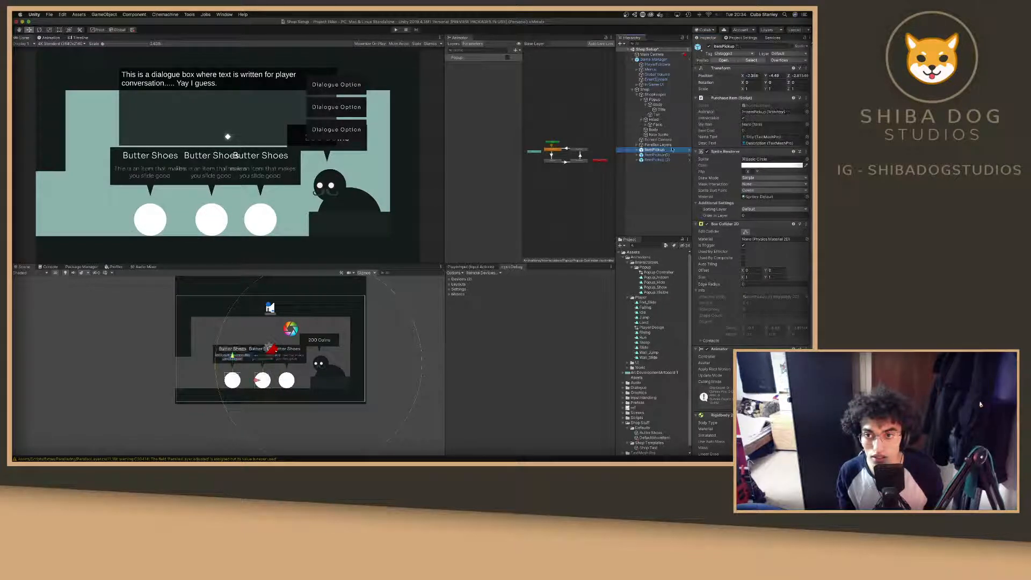
click(758, 75)
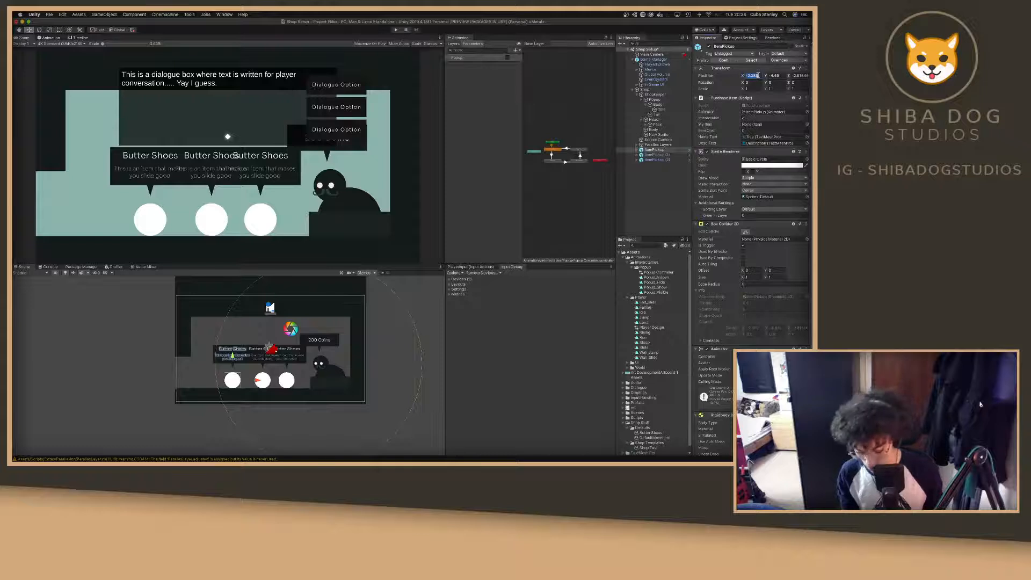
text(-1)
key(BackSpace)
text(2)
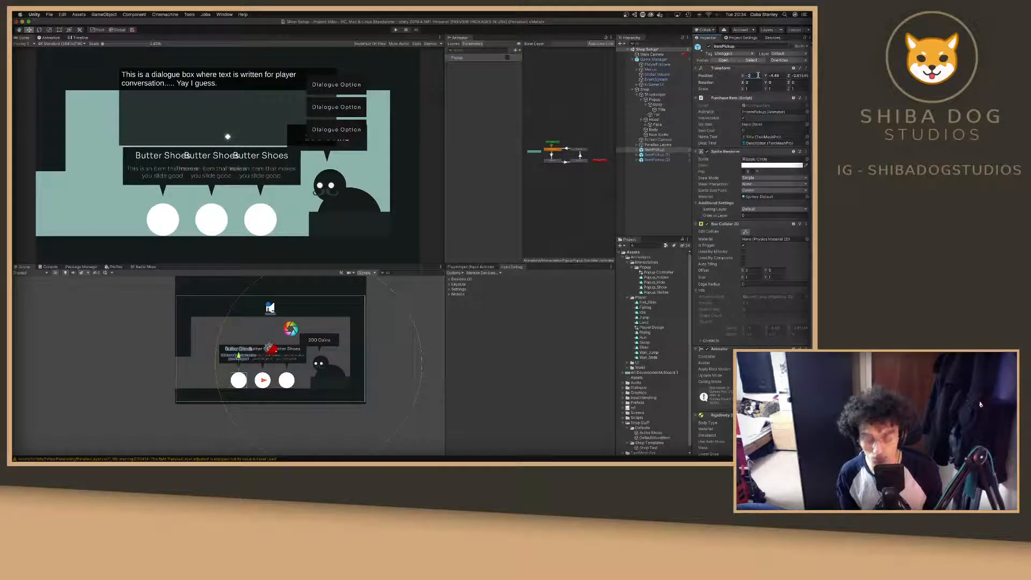
text(.5)
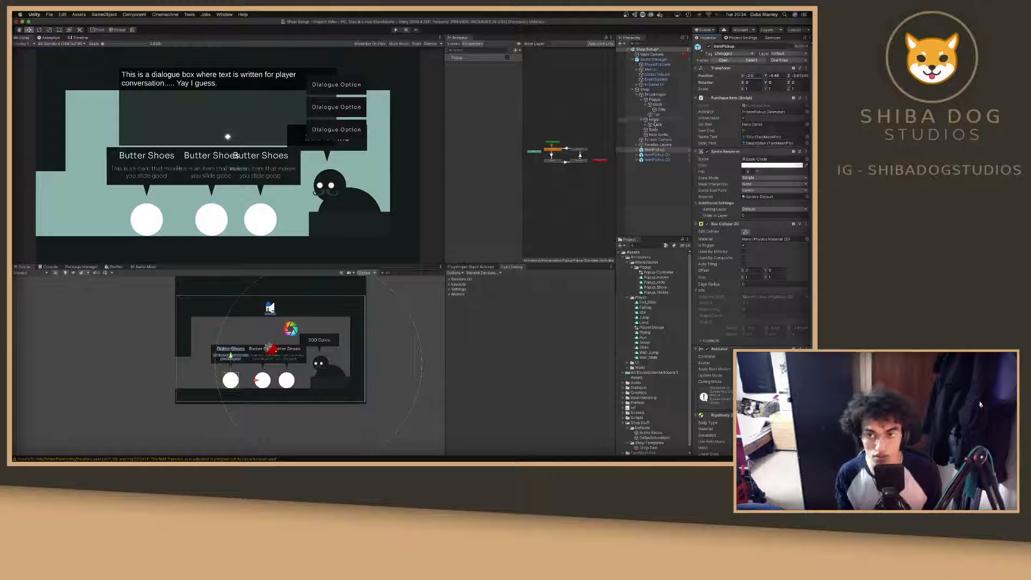
Set ItemPickup (2)'s X position to 1.5, and shift all three pickups together slightly to the left in the scene.
click(656, 160)
double_click(757, 76)
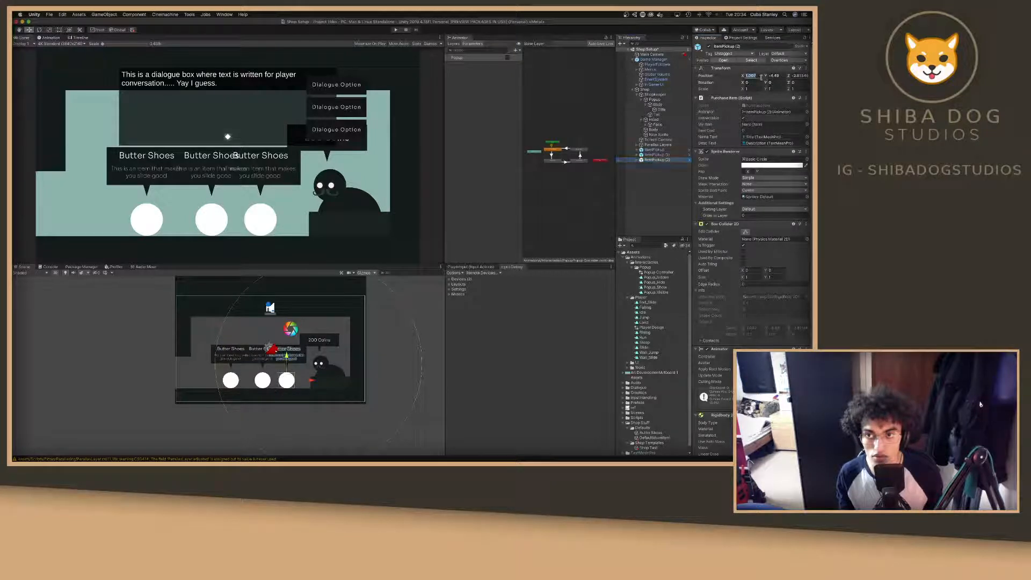
text(2)
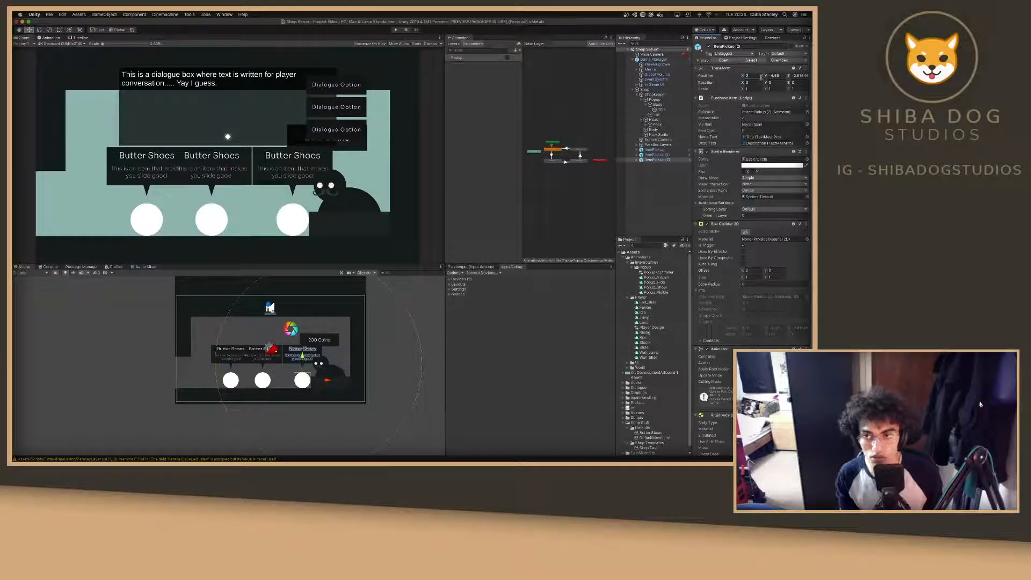
key(BackSpace)
text(1.5)
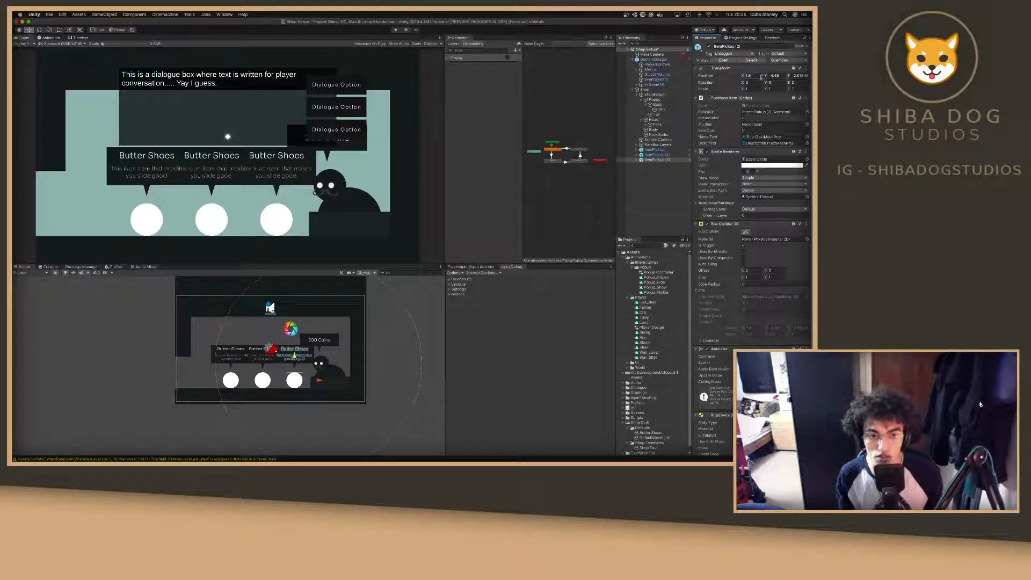
shift+click(654, 149)
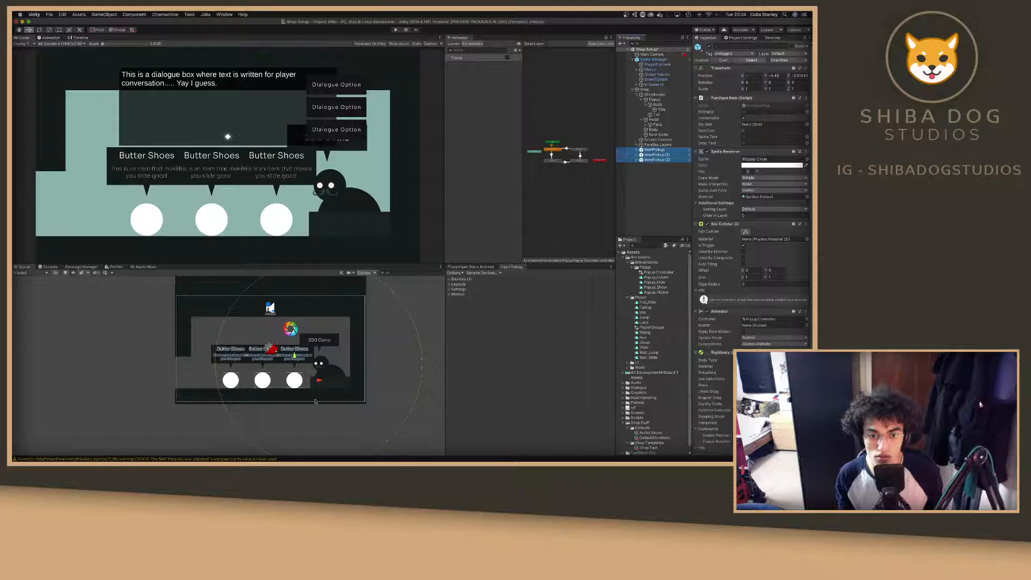
drag(318, 383, 315, 384)
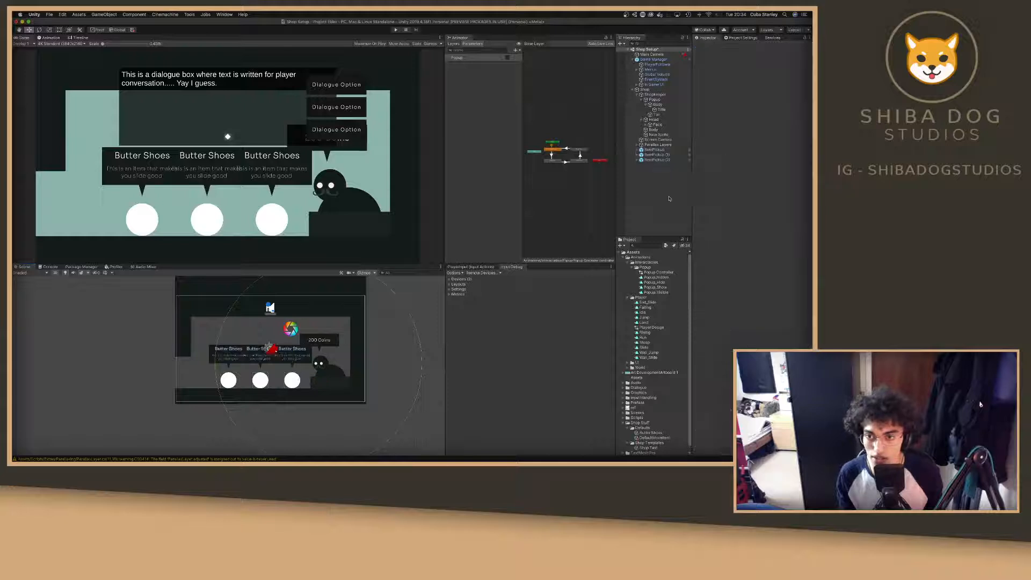
Assign the Shop Test asset as the Shop Template of the Shop object.
click(650, 89)
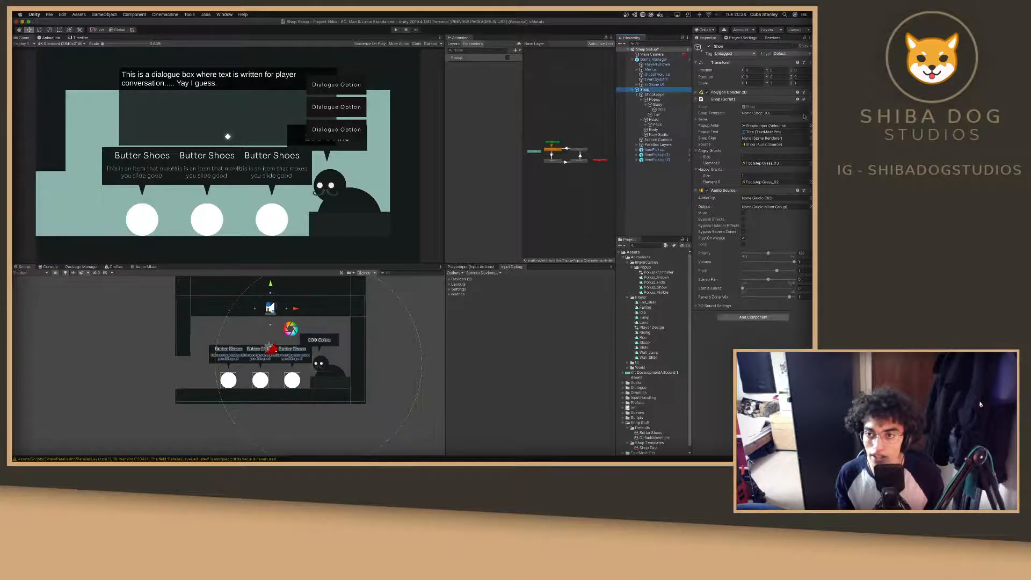
click(810, 113)
double_click(271, 178)
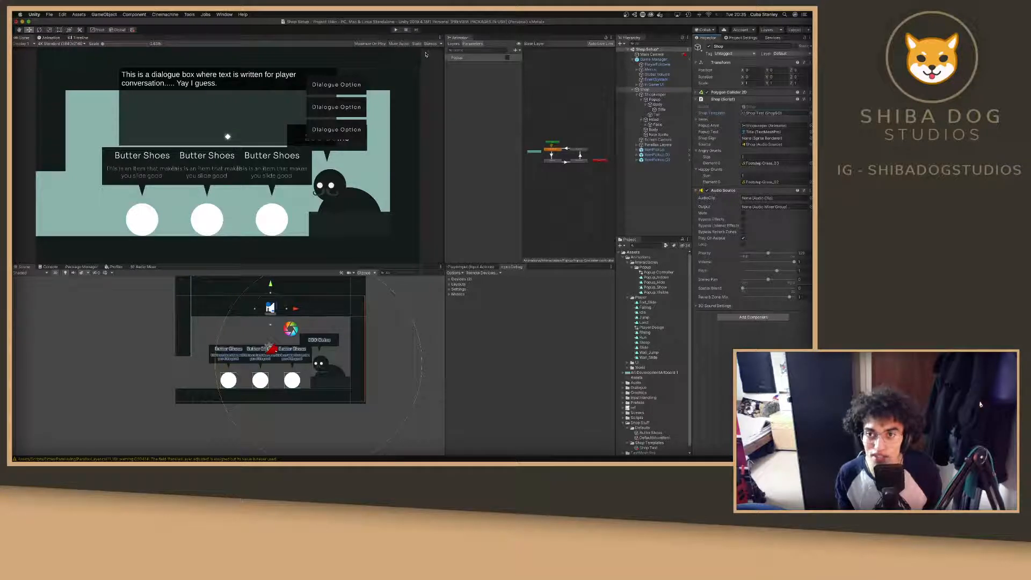
Run the game and move Player Controller 1 down into the shop room, beside the leftmost pickup.
click(395, 30)
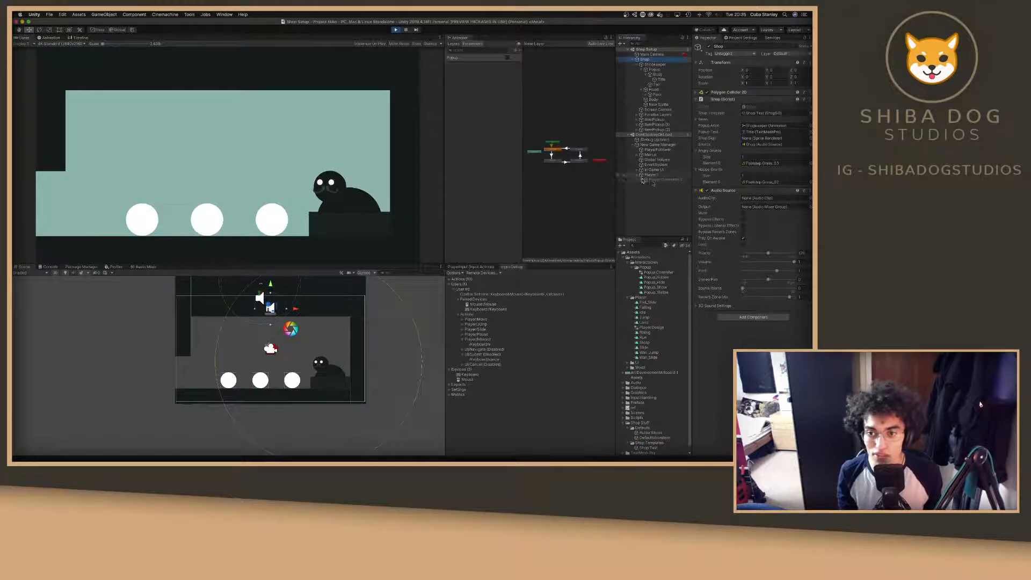
click(643, 181)
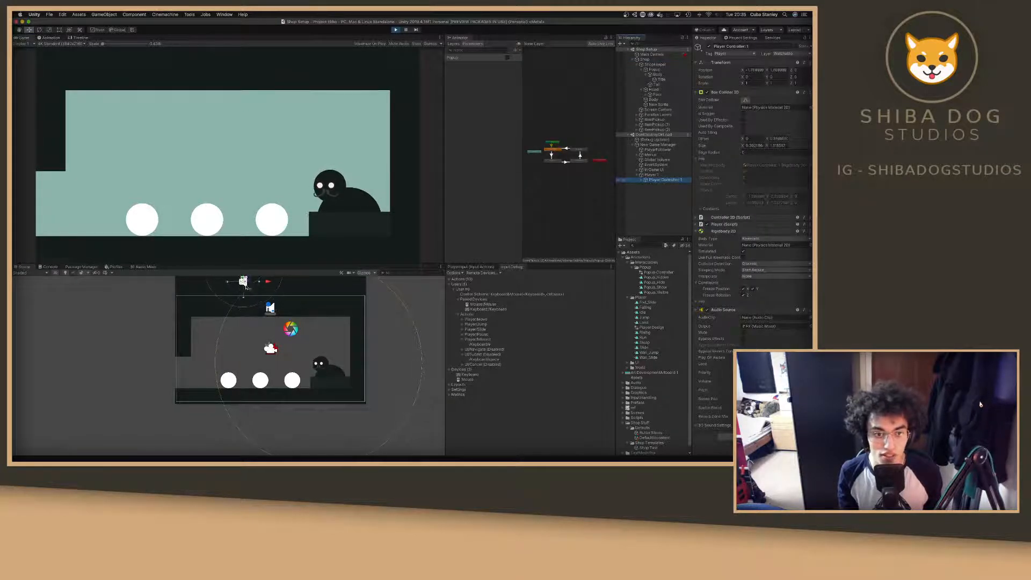
scroll(245, 286, down, 5)
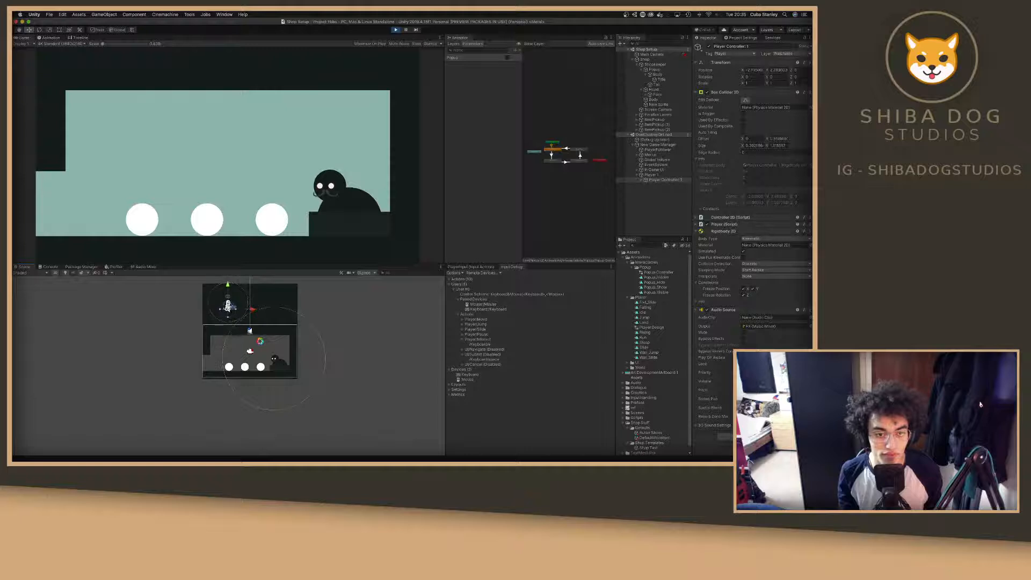
scroll(233, 302, up, 4)
middle_drag(233, 302, 225, 309)
drag(219, 317, 203, 378)
Walk the player back and forth past the three pickups to test their item popups.
click(303, 152)
key(d)
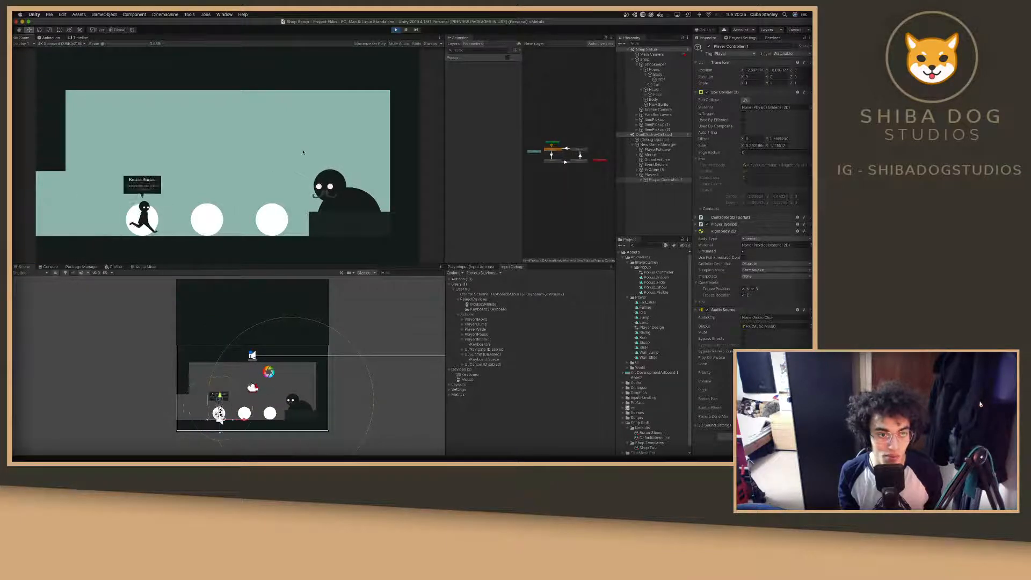
key(d)
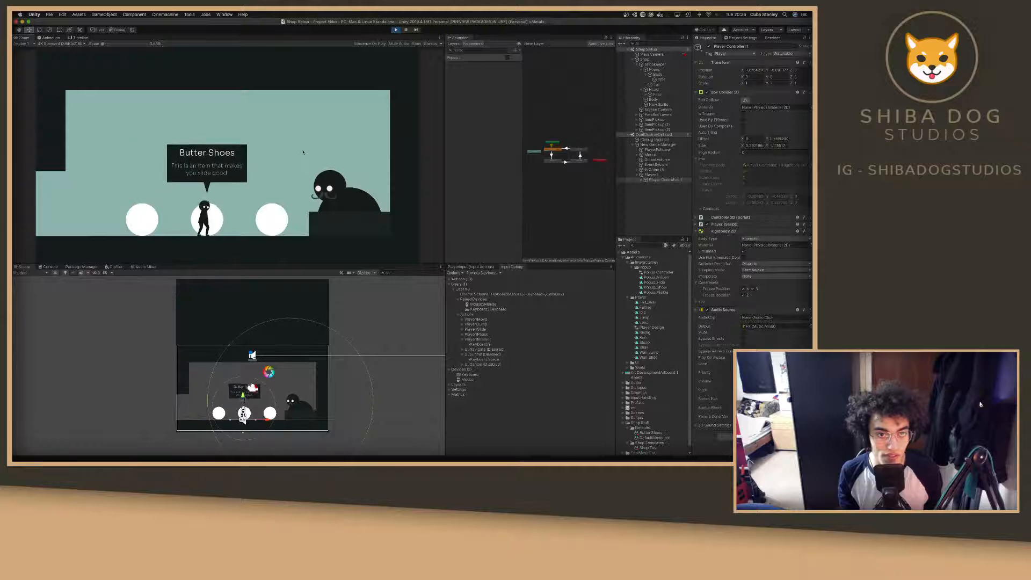
key(d)
key(a)
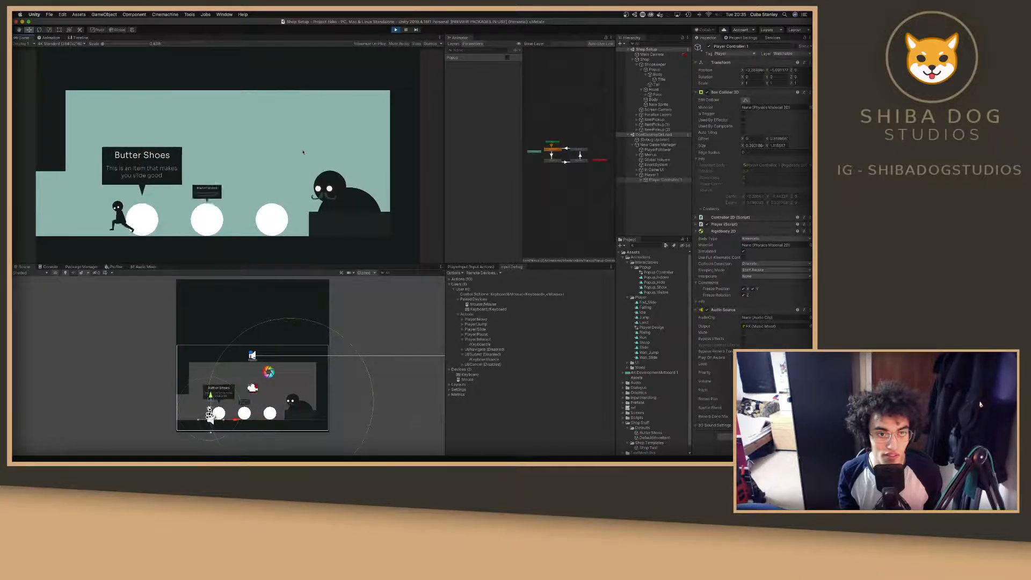
key(d)
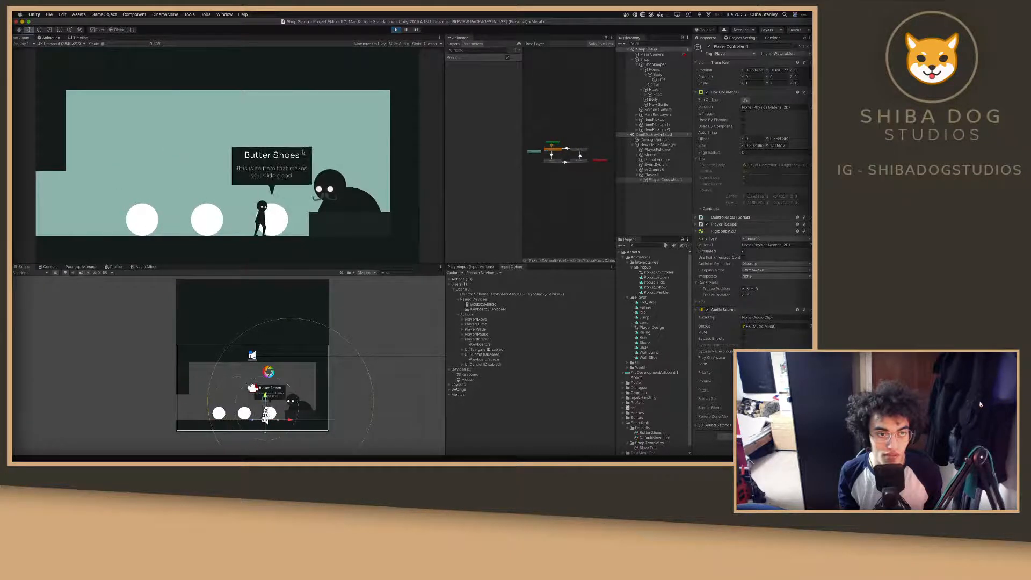
key(a)
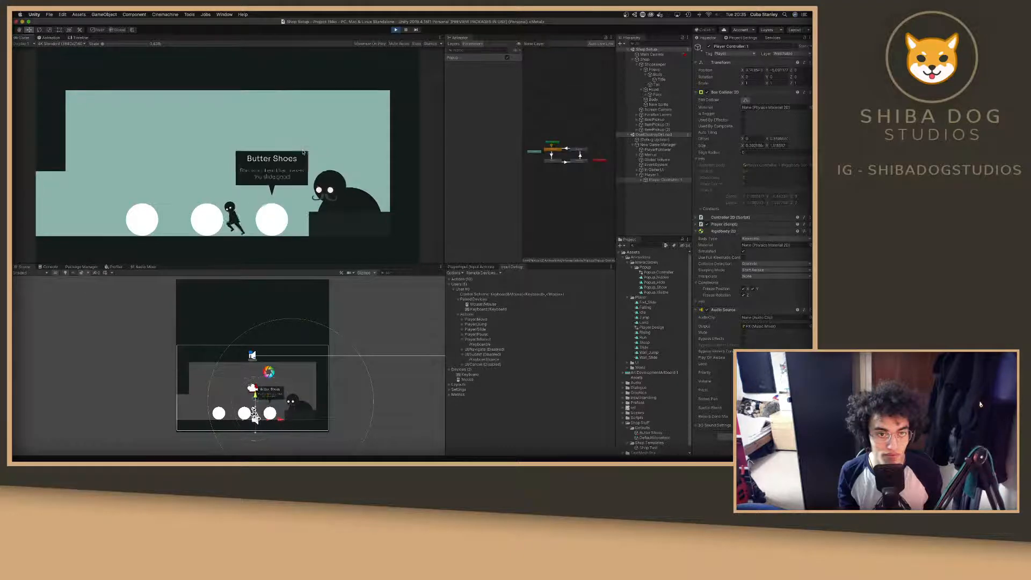
key(d)
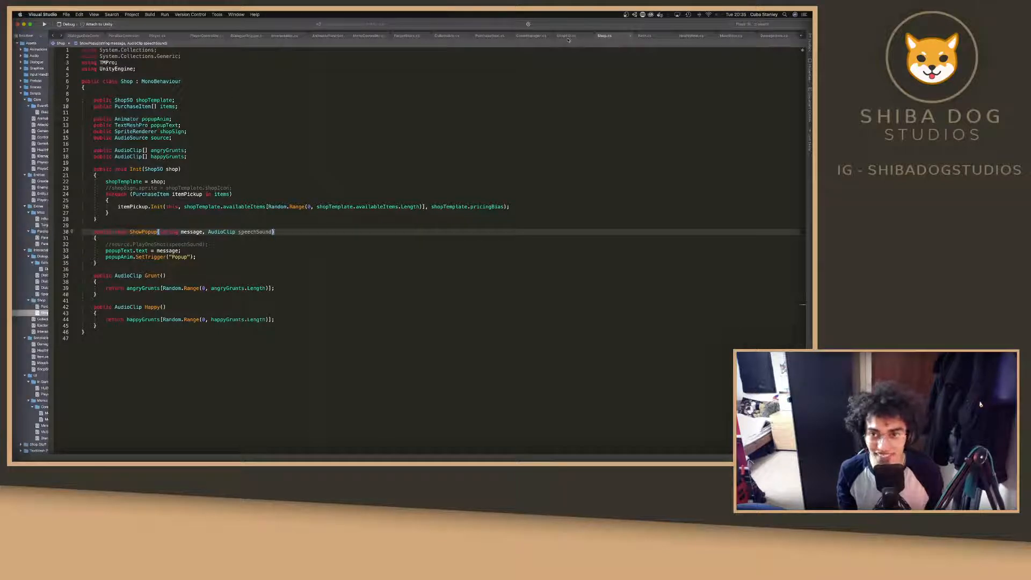
Add an empty public void Start() method to the Shop script, between the happyGrunts field and Init.
click(644, 36)
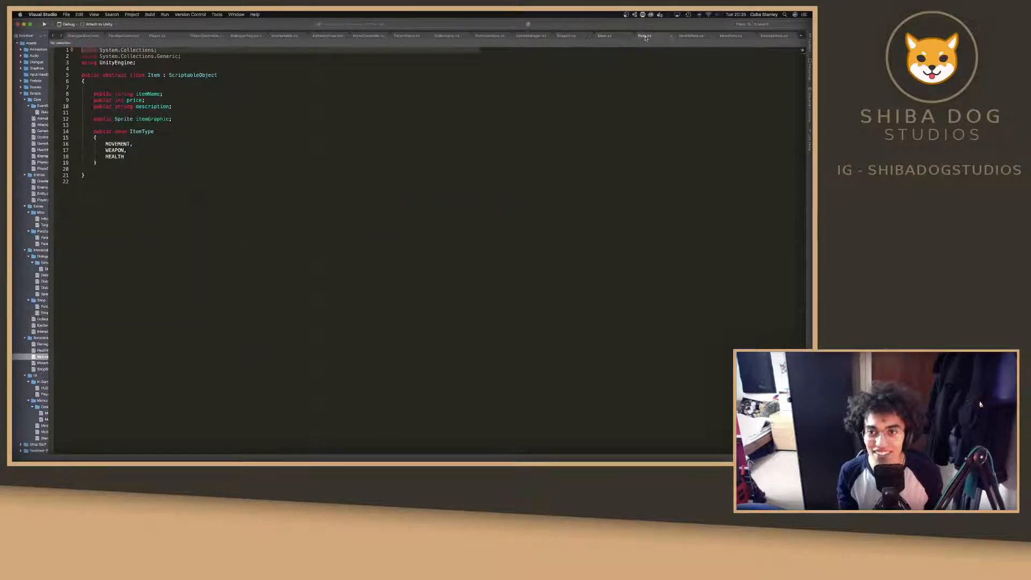
click(616, 37)
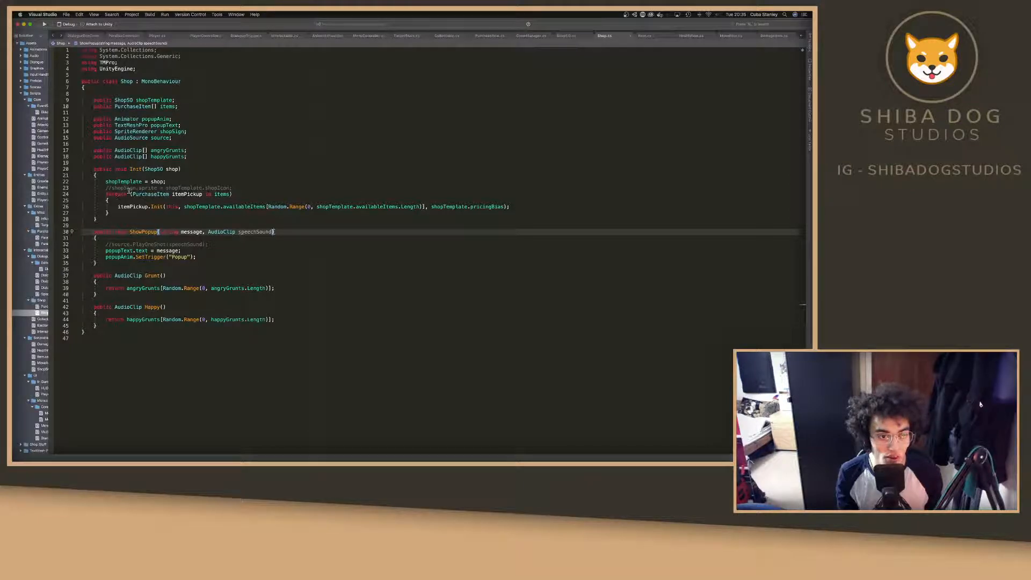
click(210, 157)
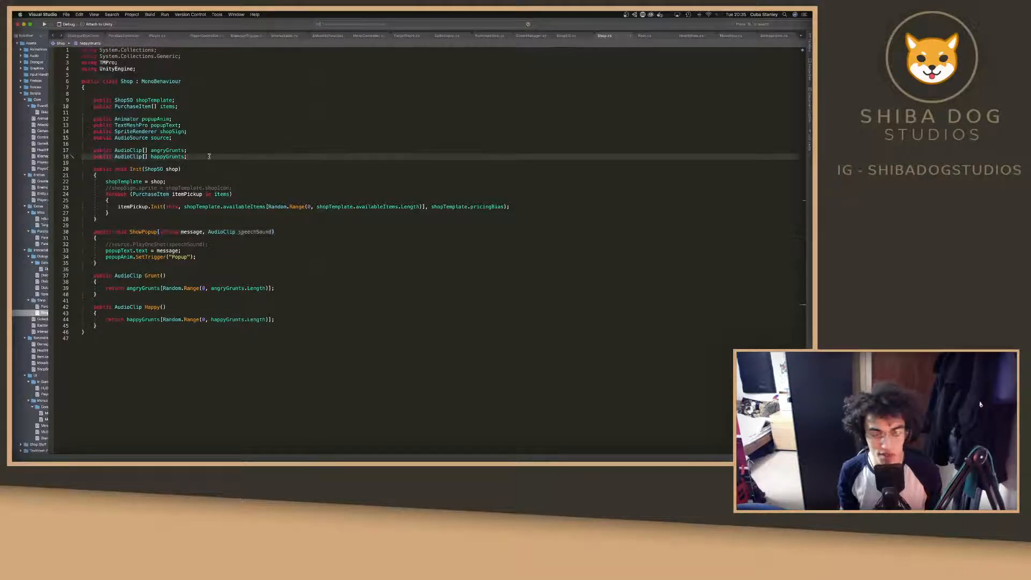
key(Return)
key(Return)
text(p)
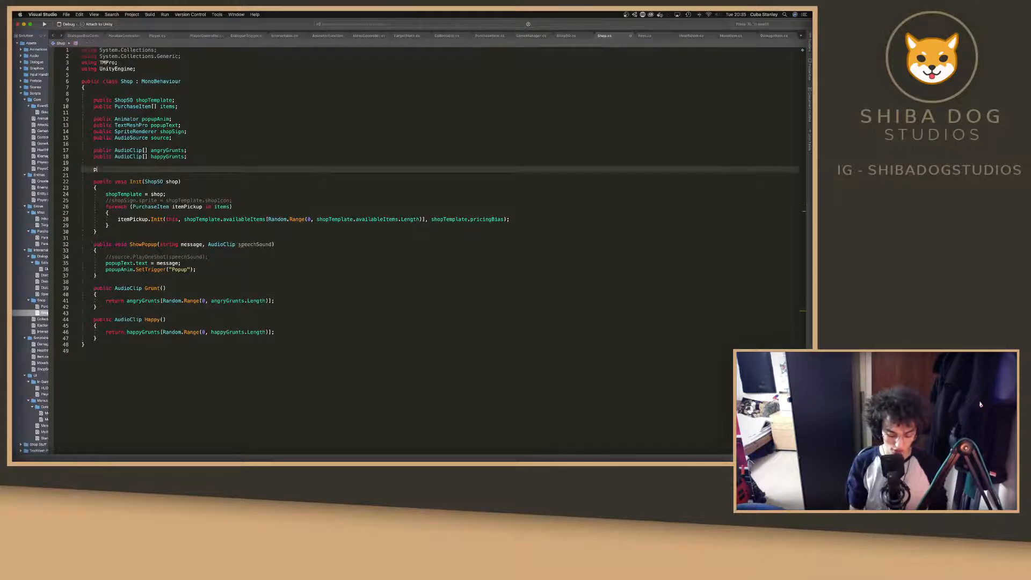
text(ublic void Start)
key(Return)
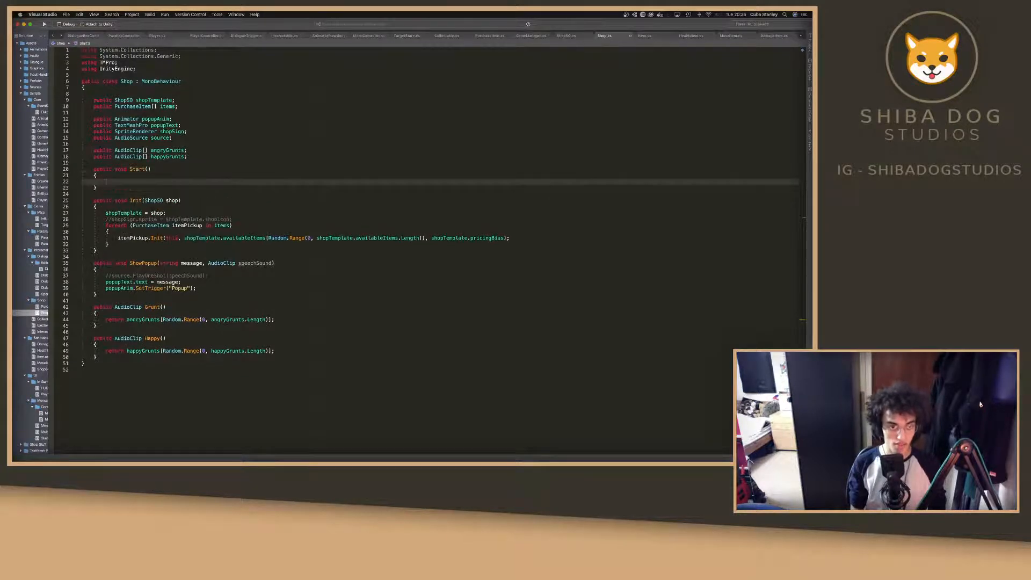
Call Init(this.shopTemplate) inside the Shop script's Start method.
text(Init)
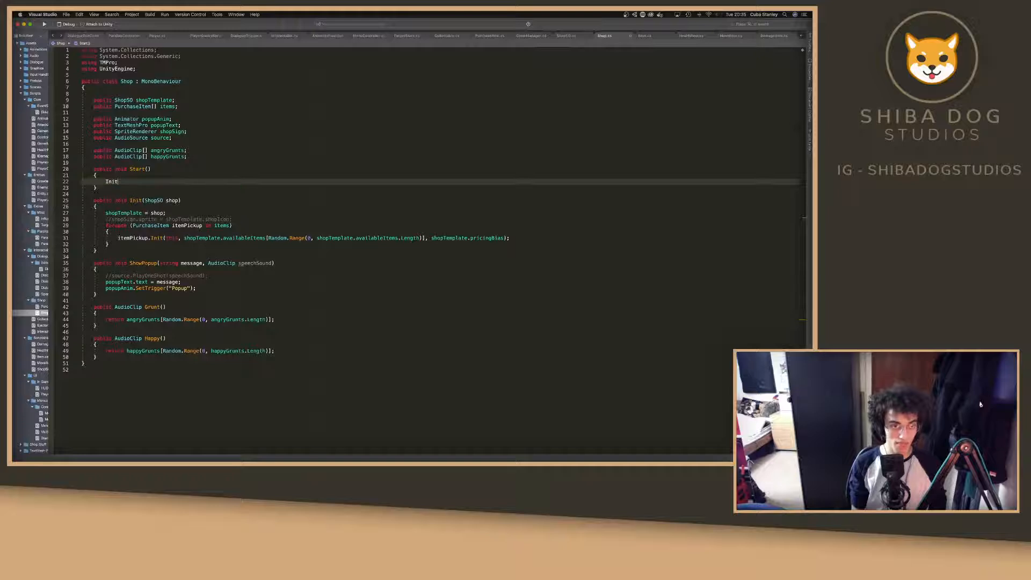
text(()this)
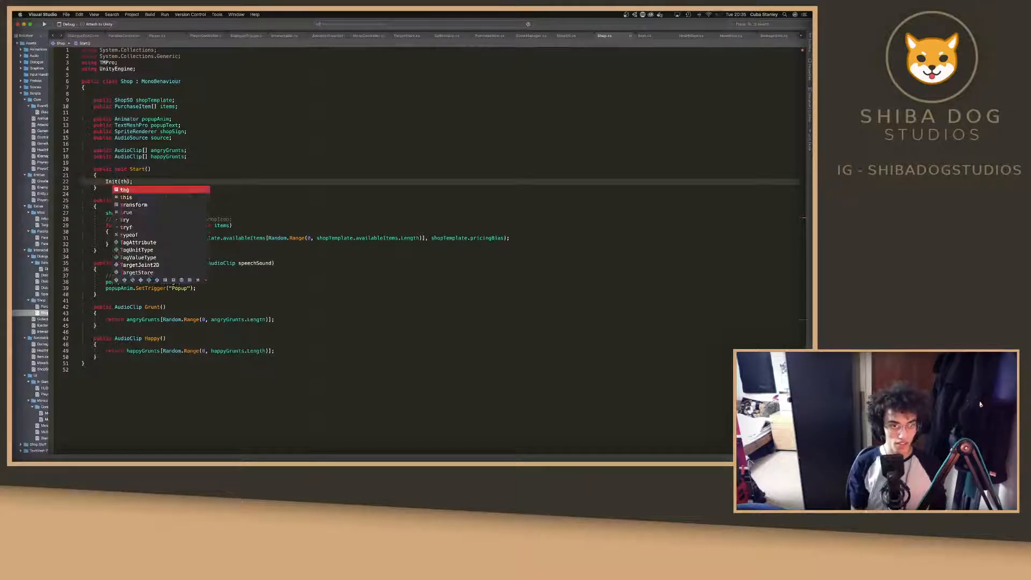
text(.)
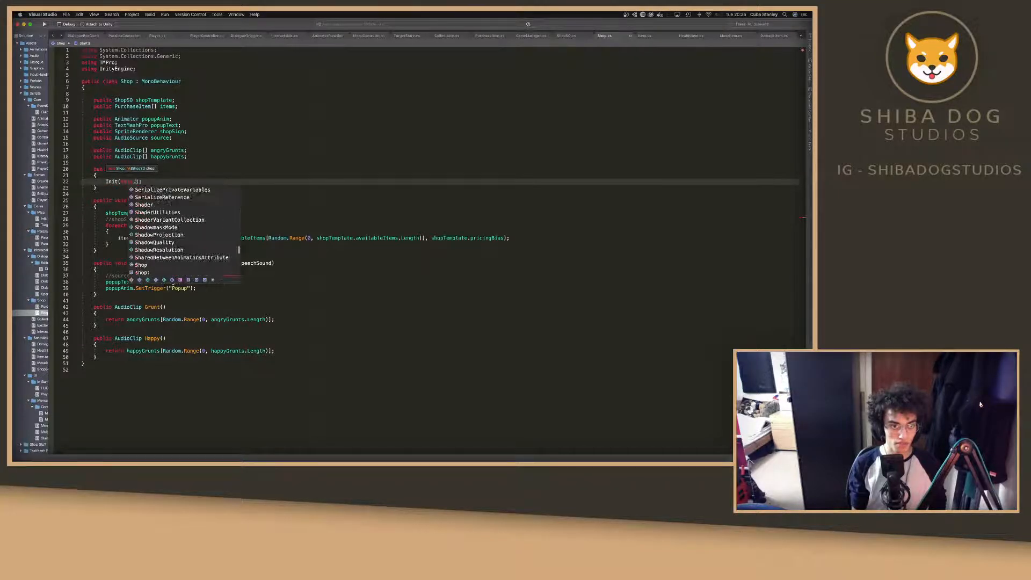
text(sho)
key(Return)
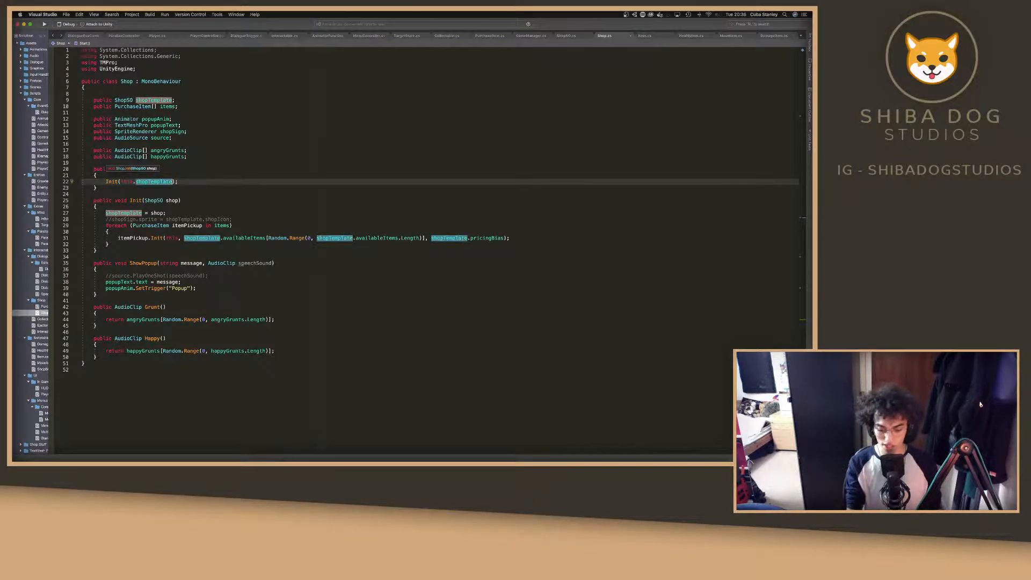
Switch back to Unity and set the Item Name of the DefaultMovement asset to Basic Shoes.
key(super+Tab)
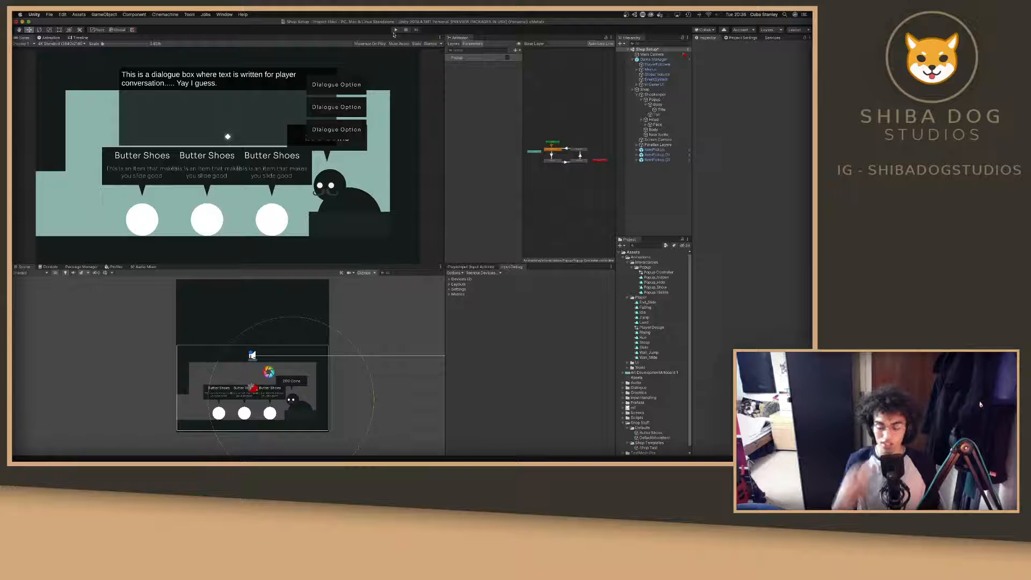
click(666, 439)
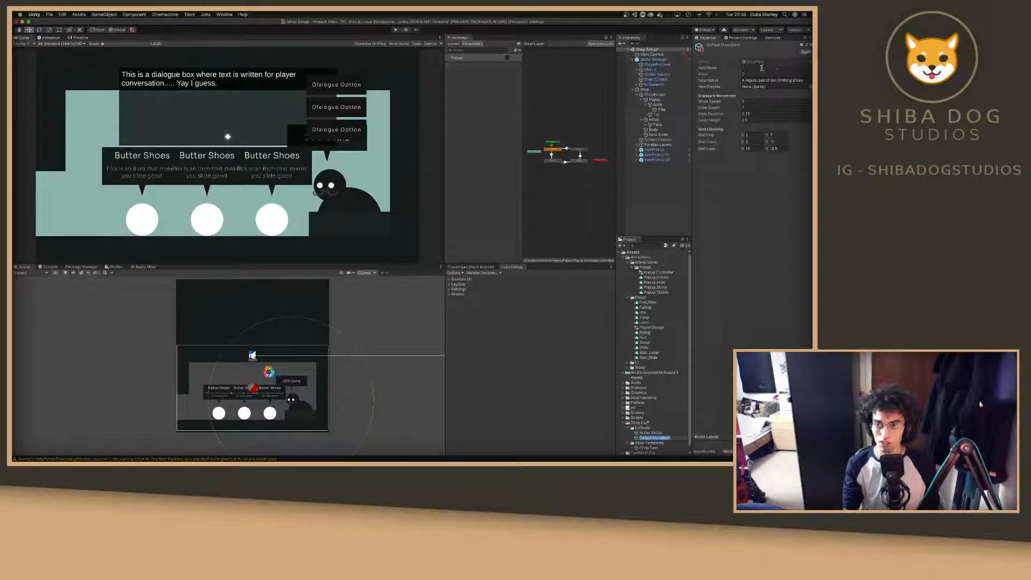
click(774, 69)
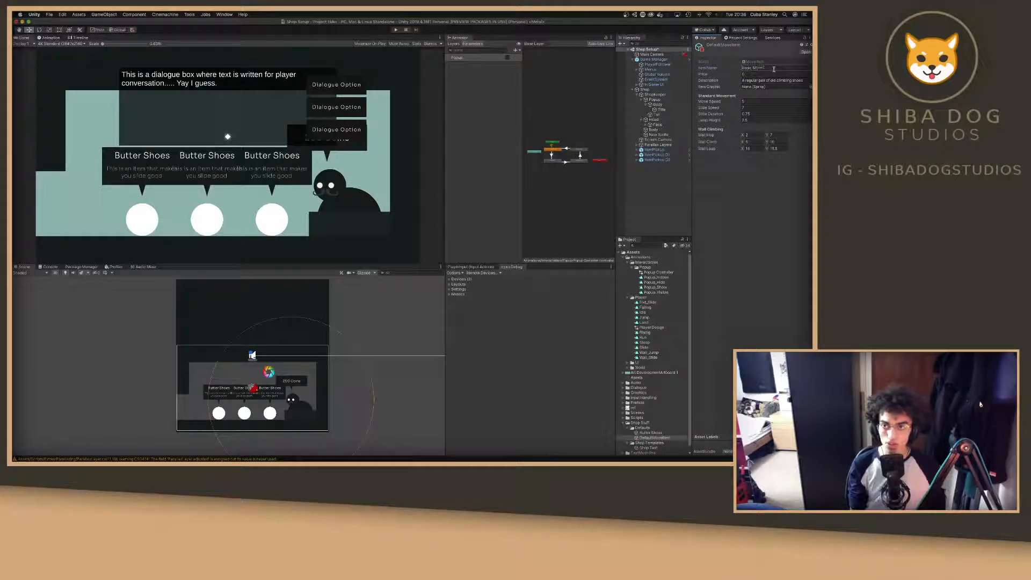
click(768, 81)
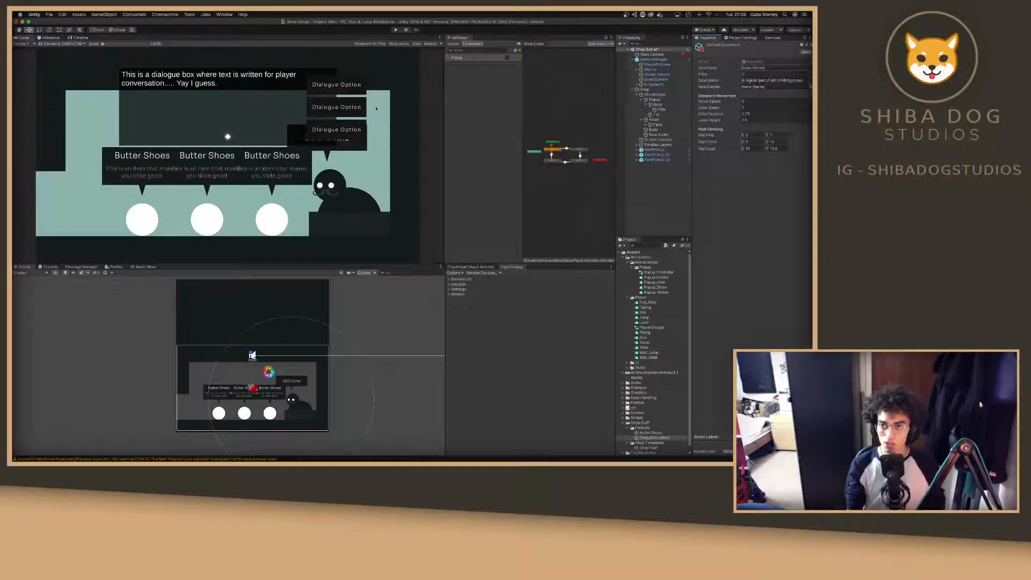
Start play mode and move Player Controller 1 in the scene down to the shop floor beside the first pickup.
click(647, 205)
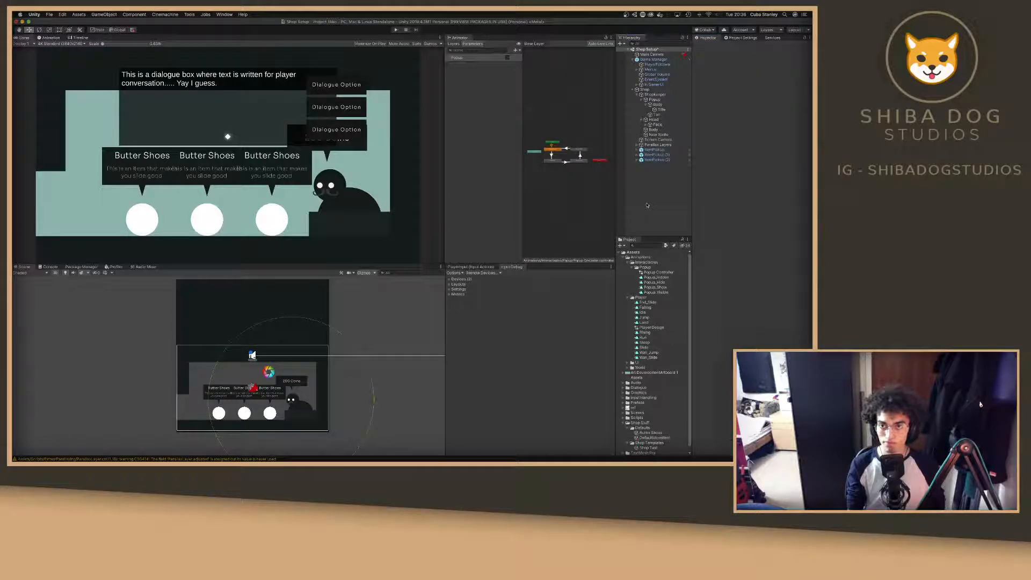
click(396, 30)
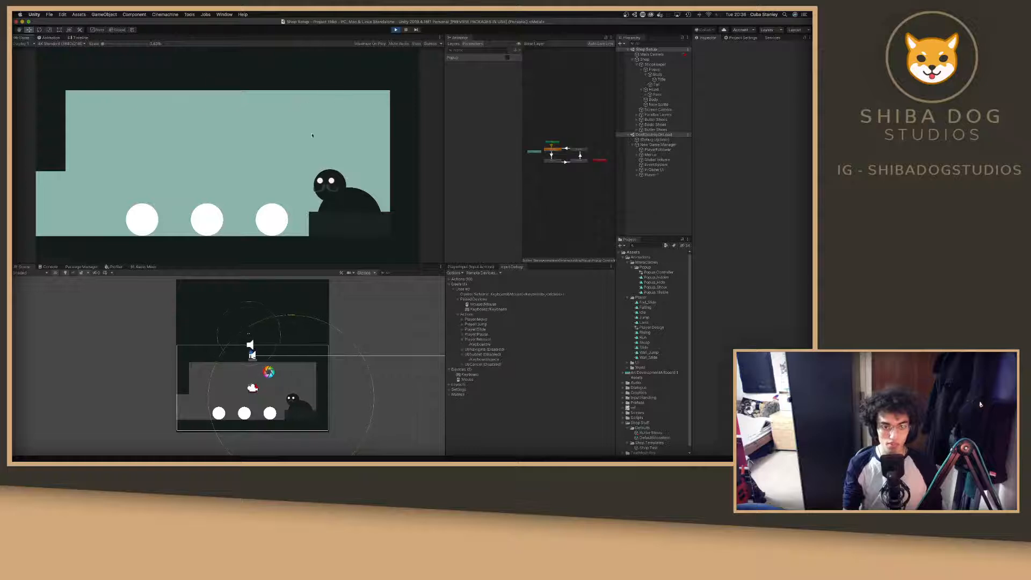
click(637, 176)
click(663, 180)
scroll(294, 311, down, 1)
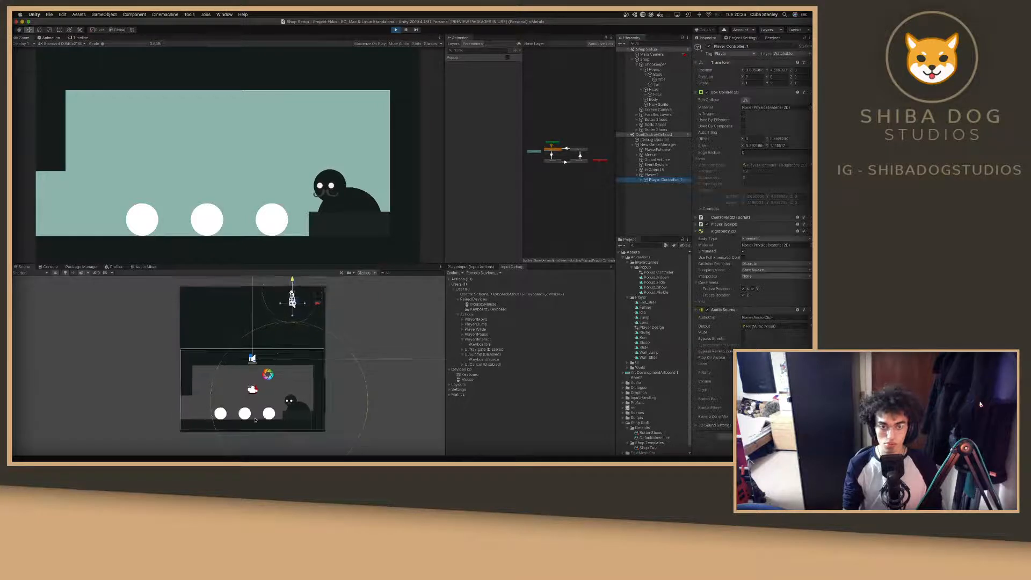
drag(294, 311, 203, 387)
Walk the player back and forth past the three pickups to check each one's item name and description popup.
click(272, 213)
key(a)
key(d)
key(a)
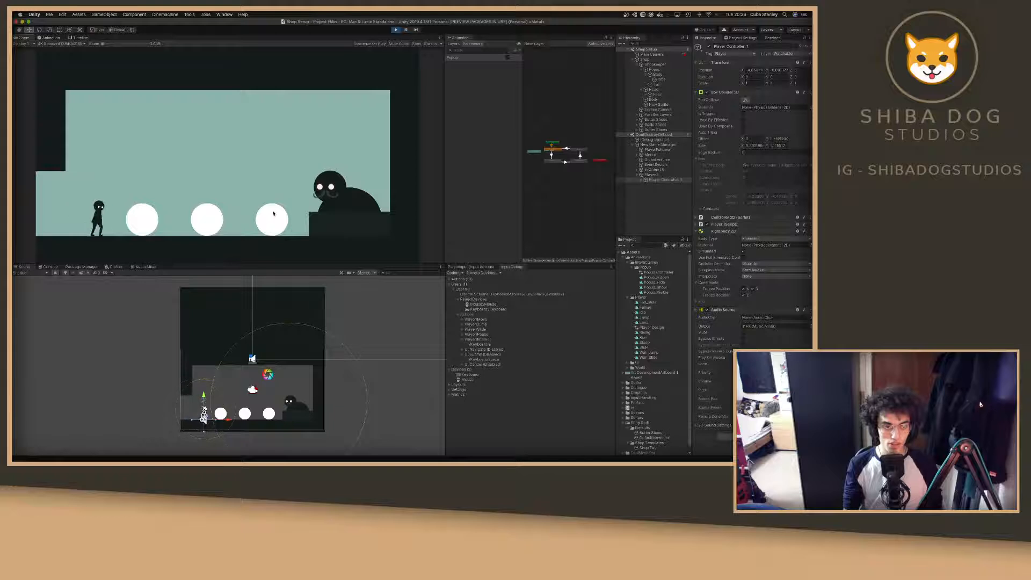
key(d)
key(d)
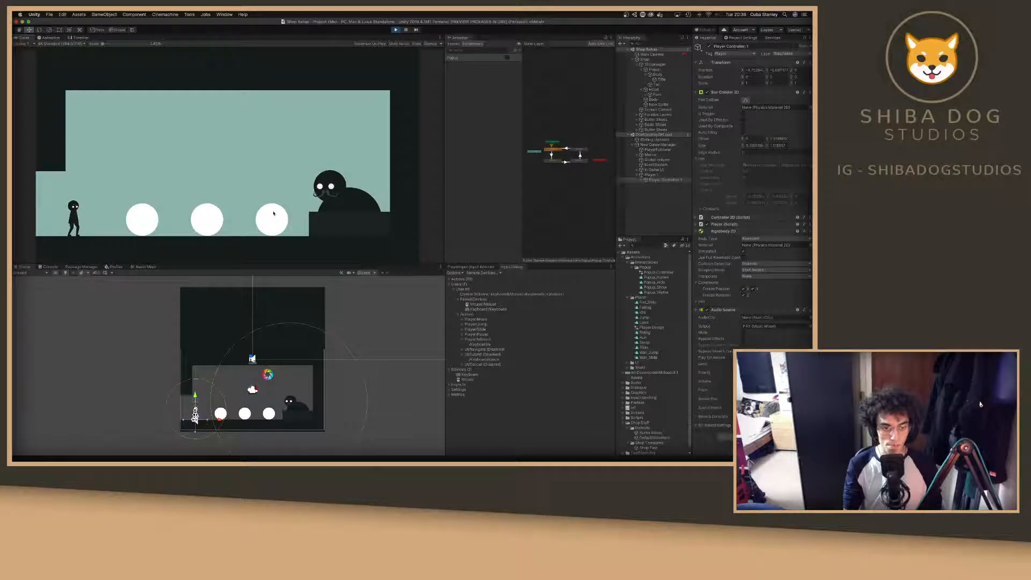
key(d)
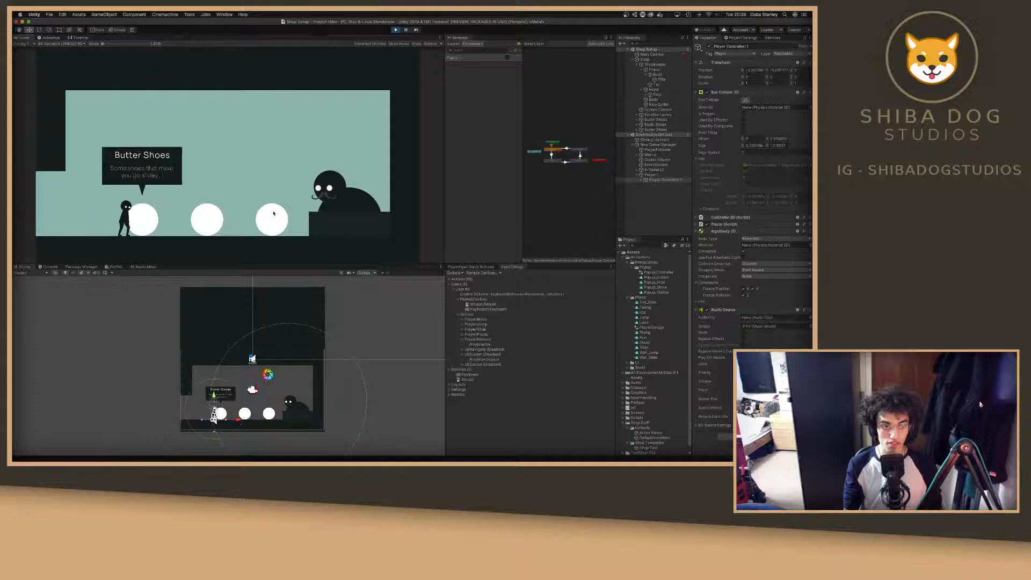
key(d)
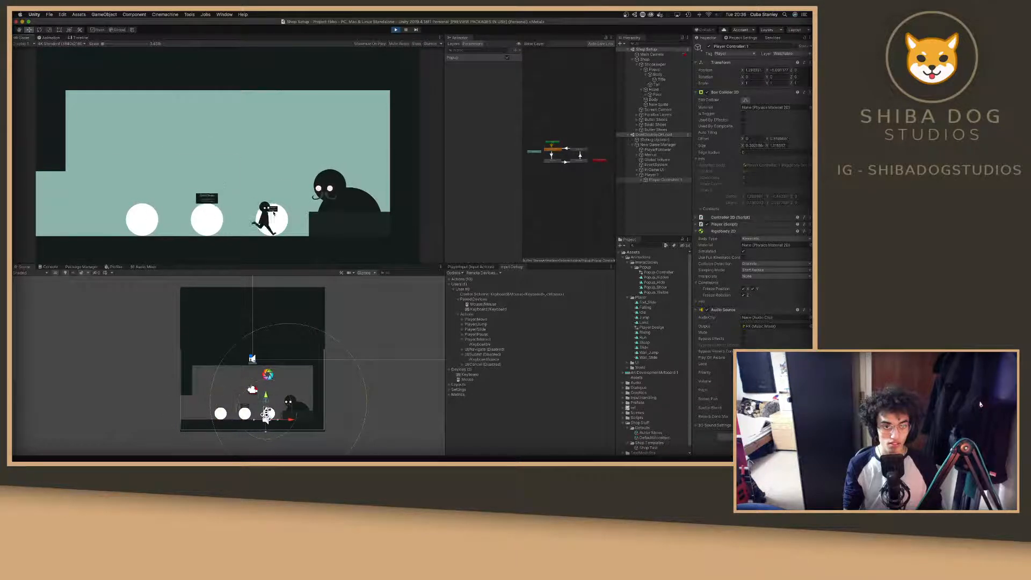
key(a)
key(d)
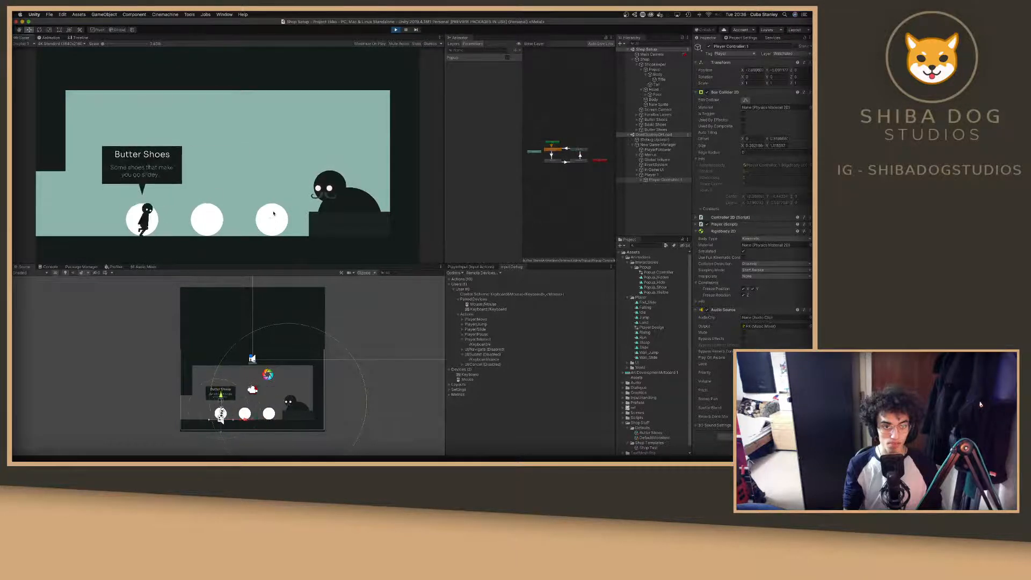
key(d)
key(a)
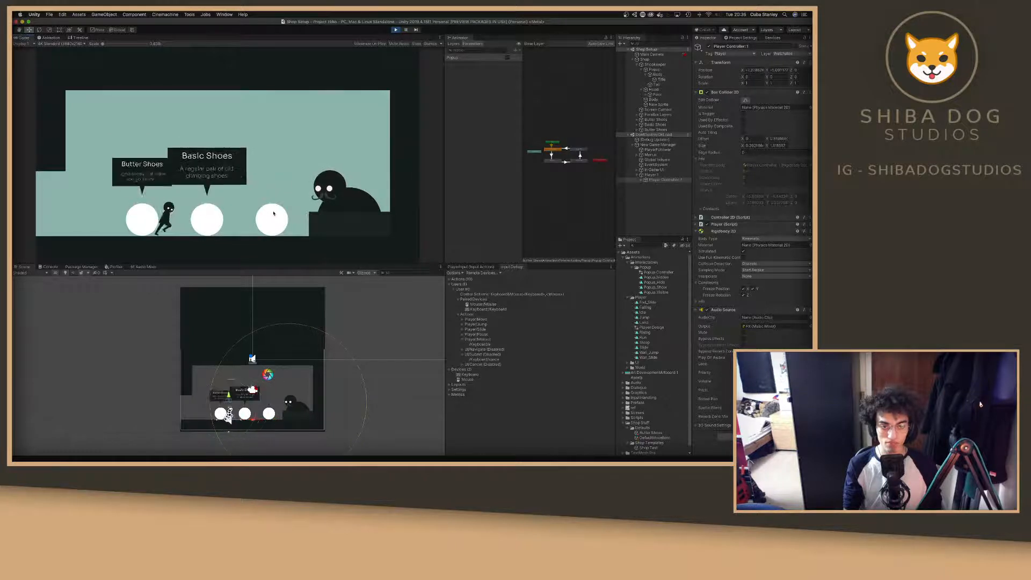
key(d)
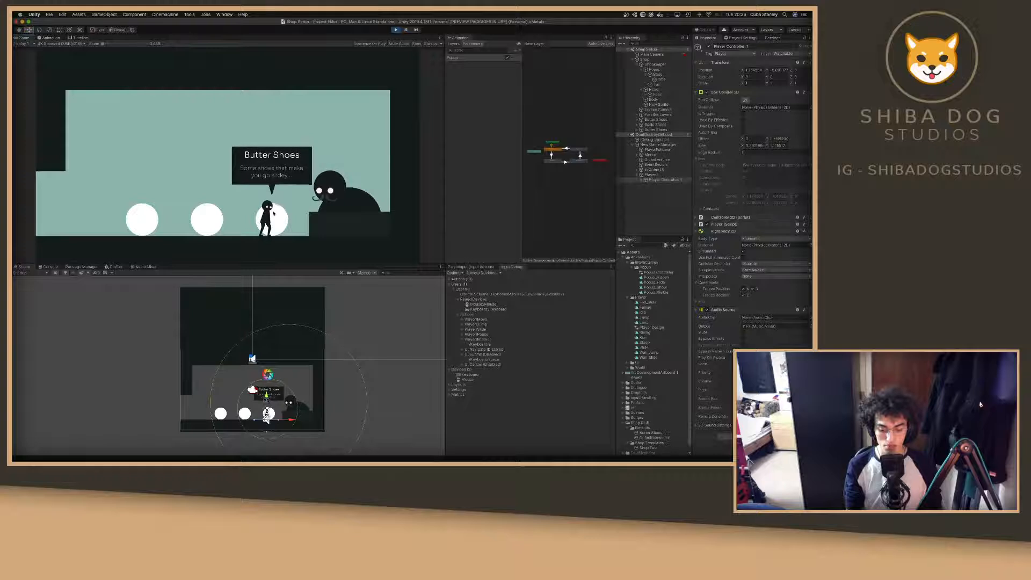
key(a)
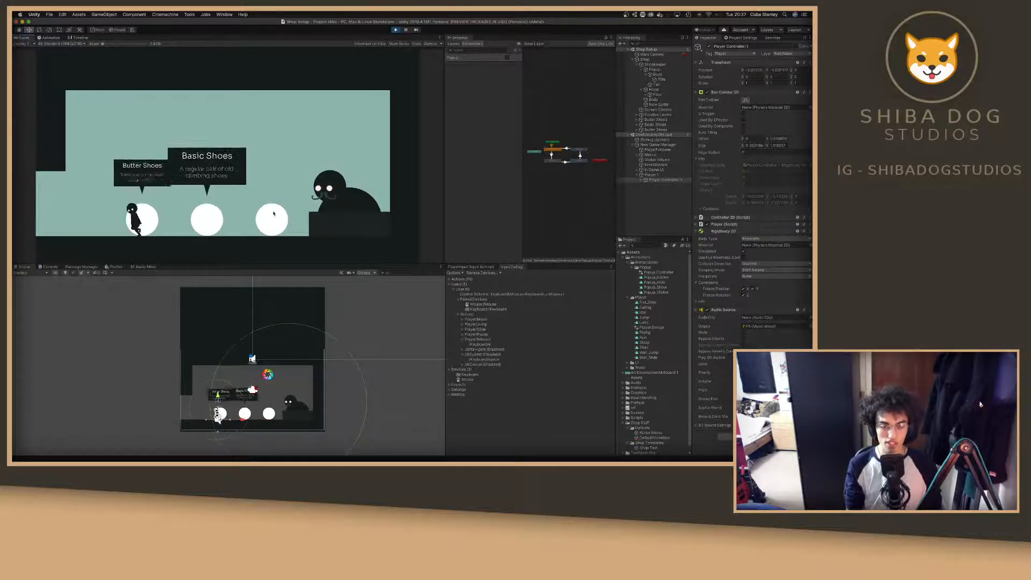
key(d)
key(a)
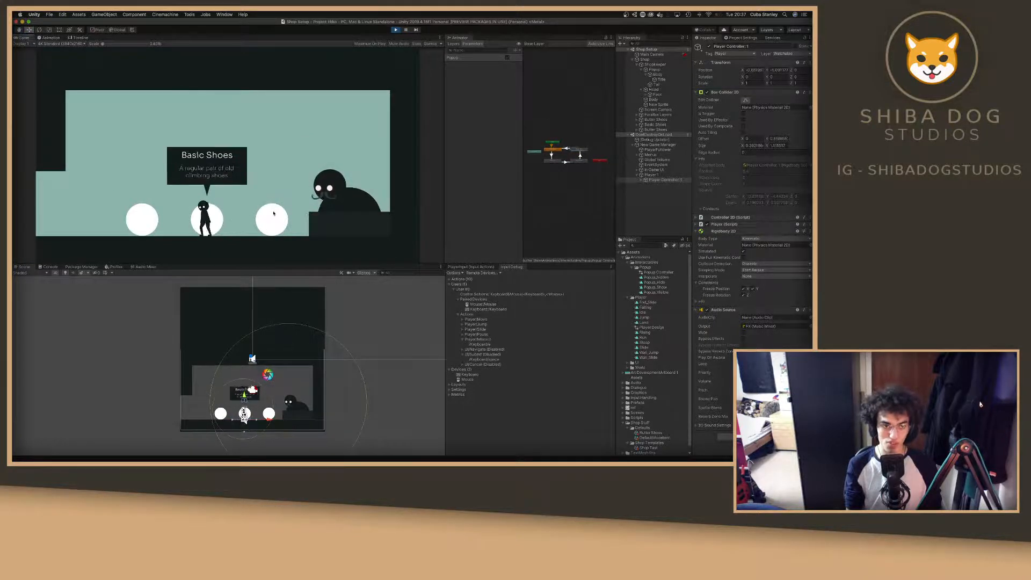
key(d)
key(a)
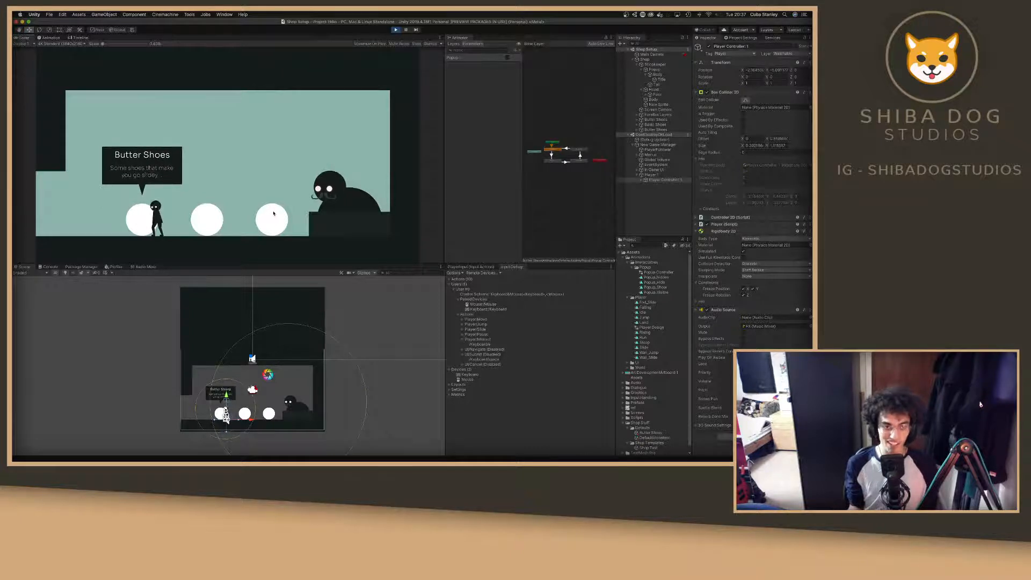
key(a)
key(d)
key(d)
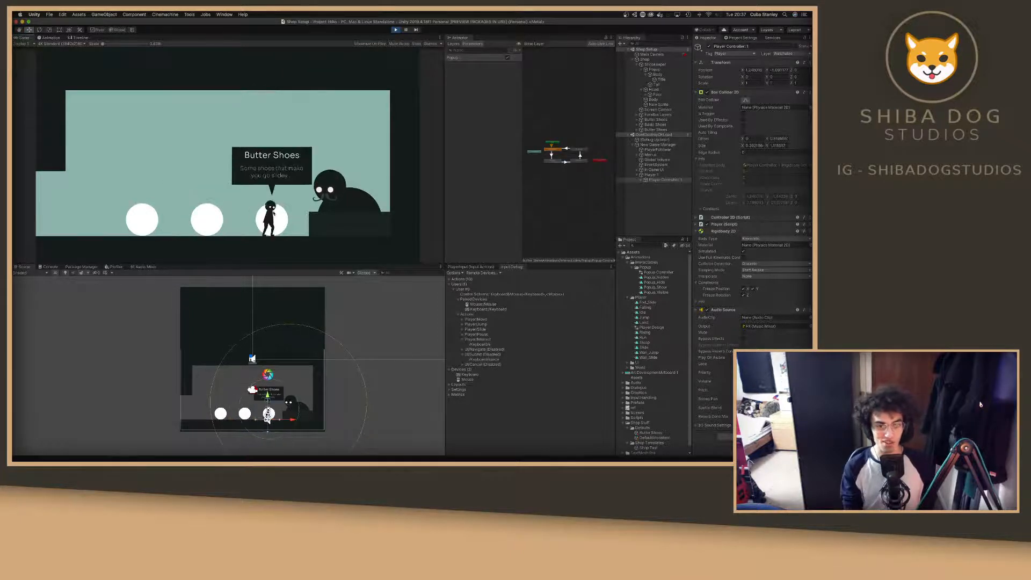
key(a)
key(a)
key(d)
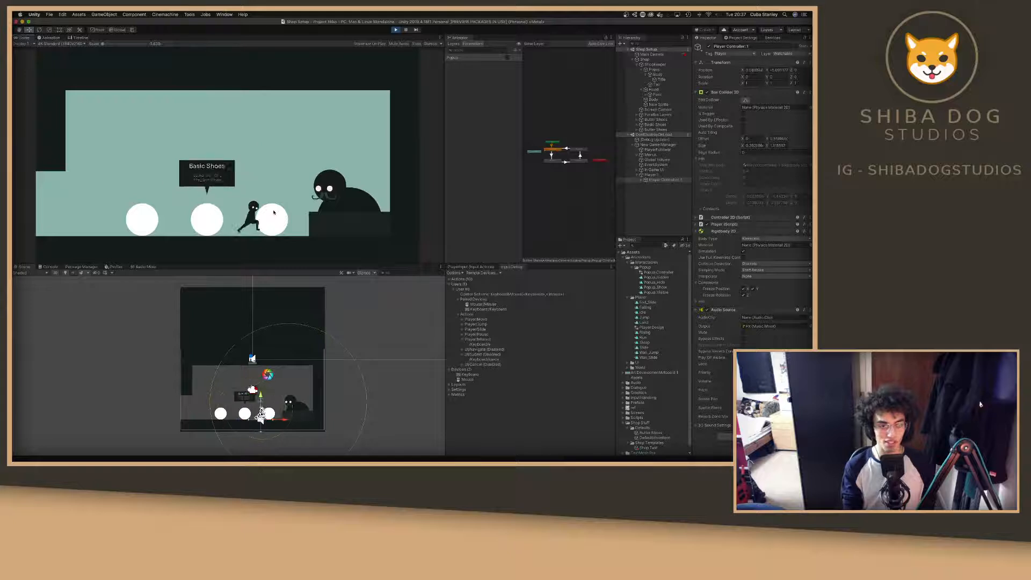
key(a)
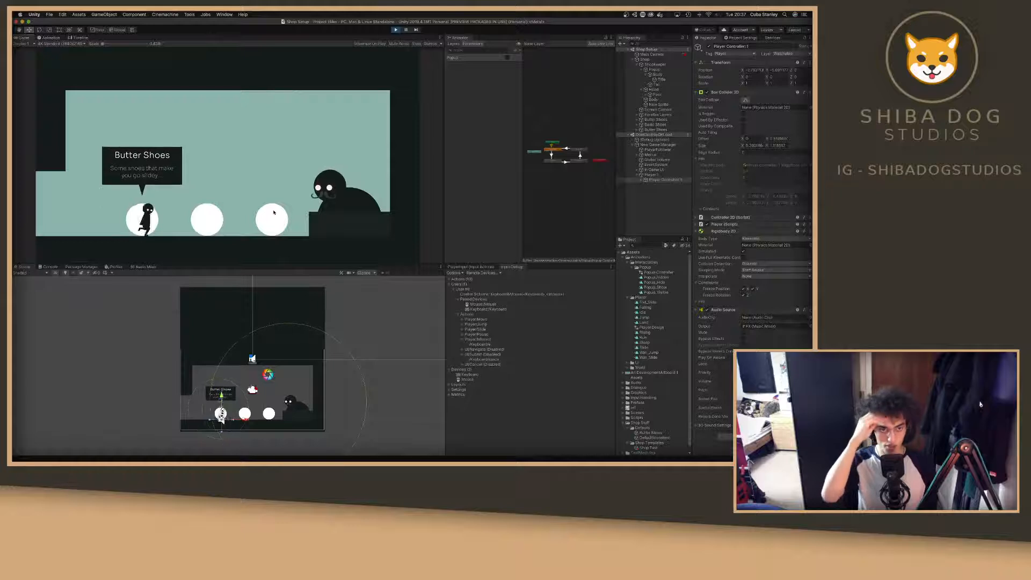
key(d)
key(d)
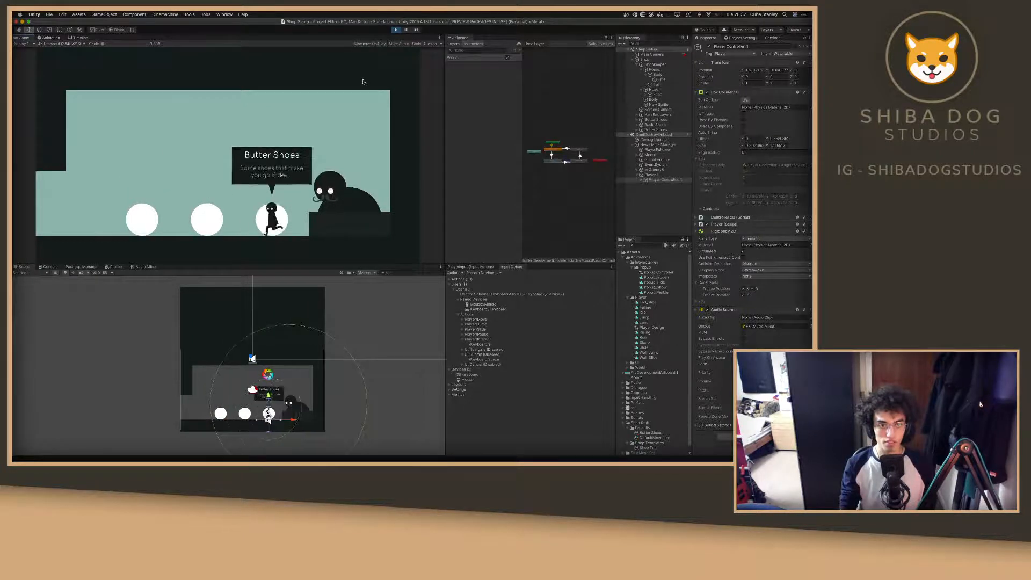
key(a)
key(d)
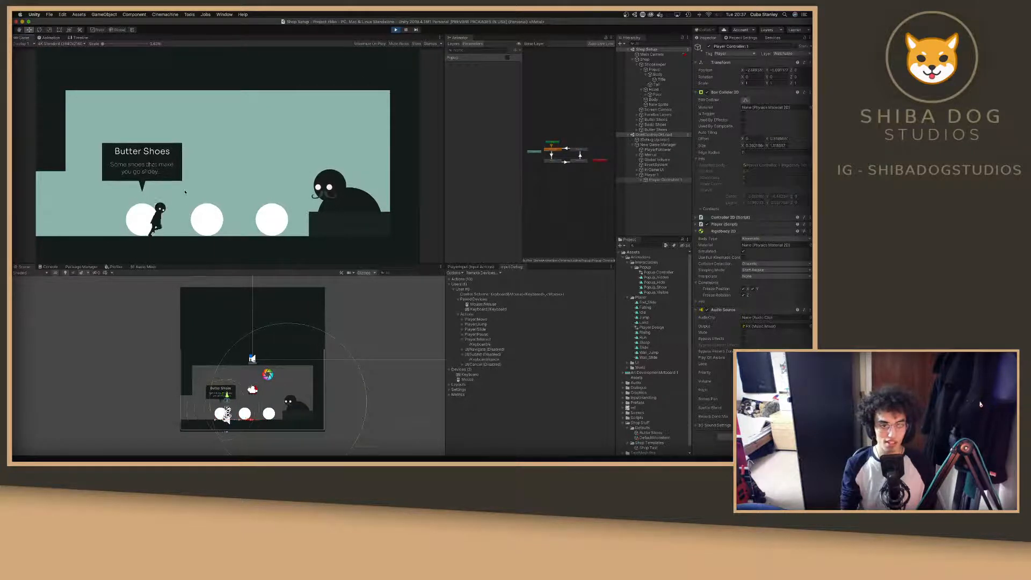
key(a)
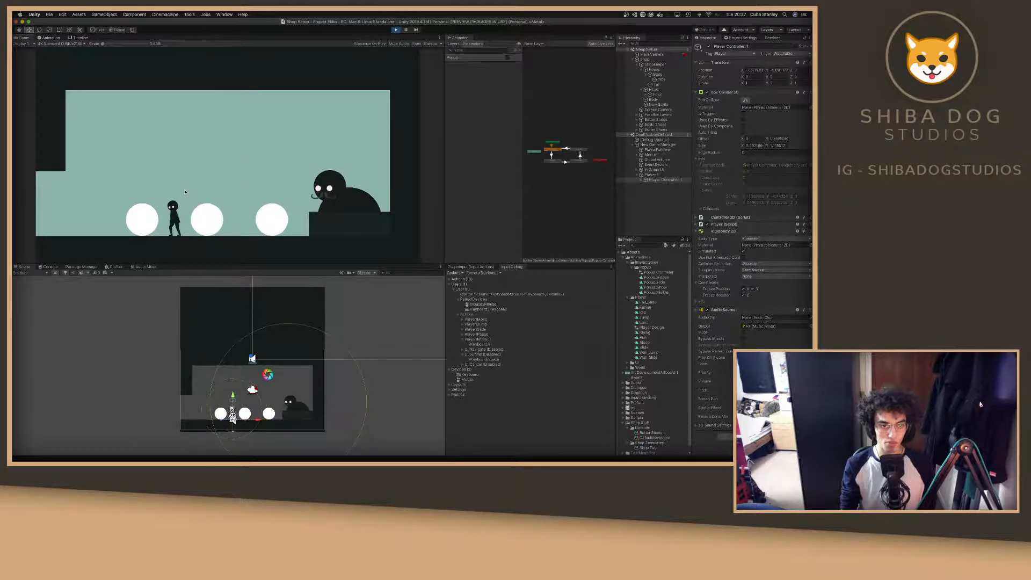
key(d)
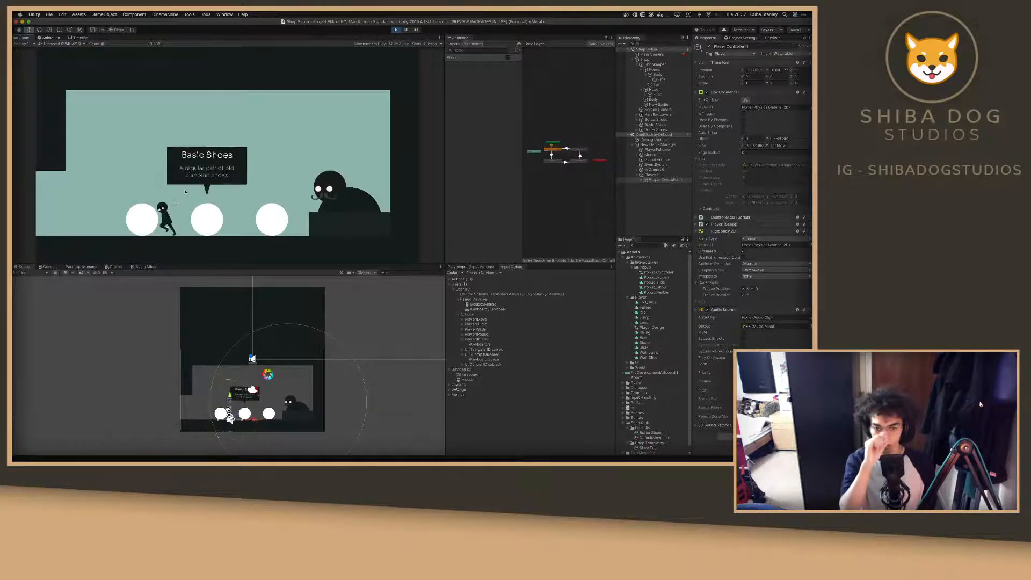
key(a)
key(d)
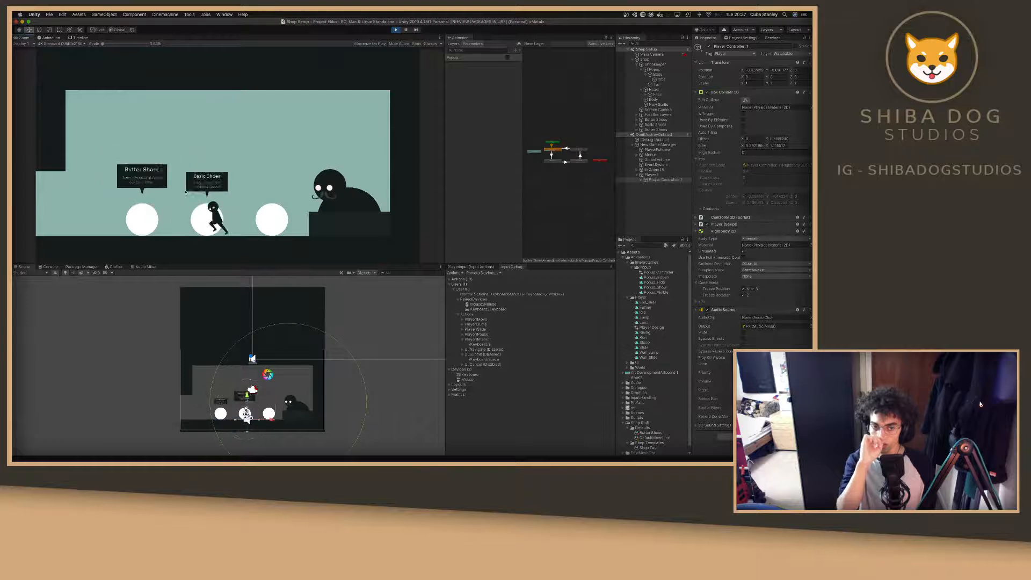
key(a)
key(d)
key(a)
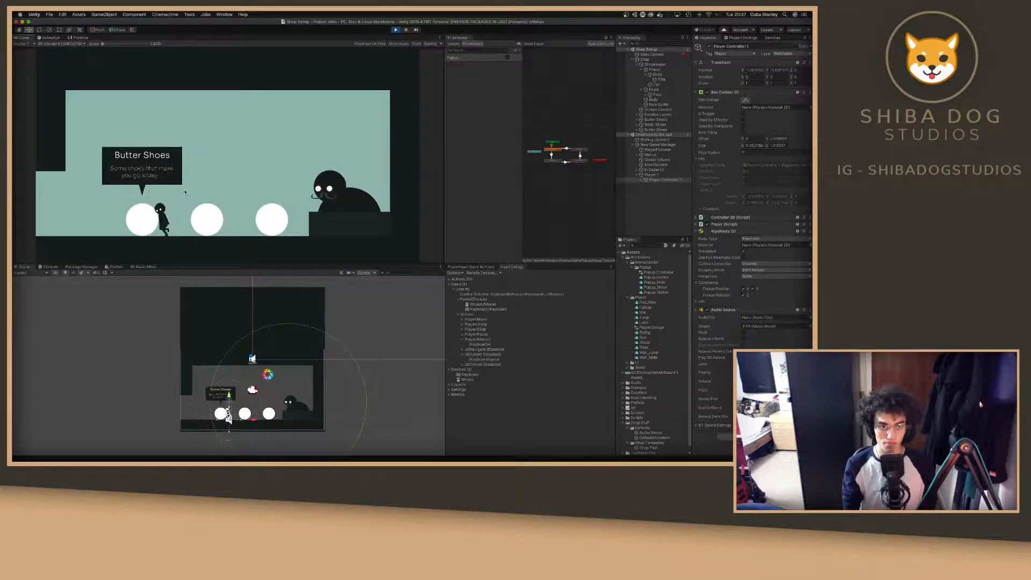
key(d)
key(a)
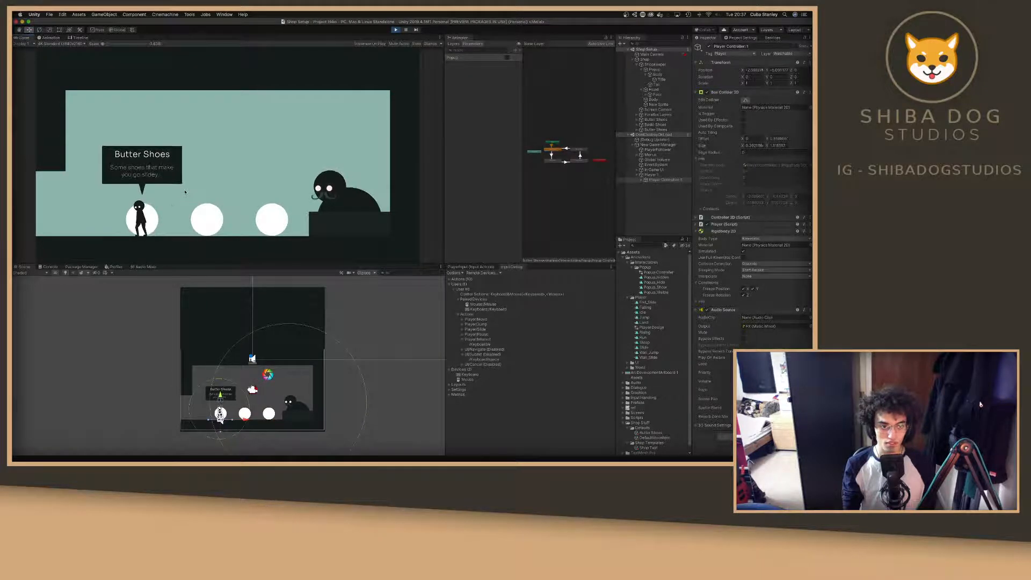
key(d)
key(a)
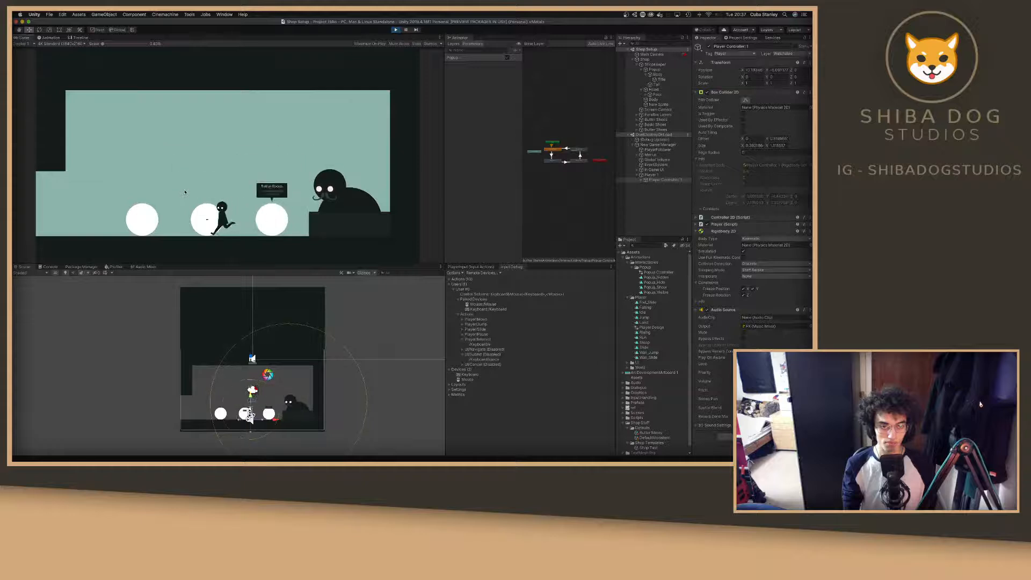
key(d)
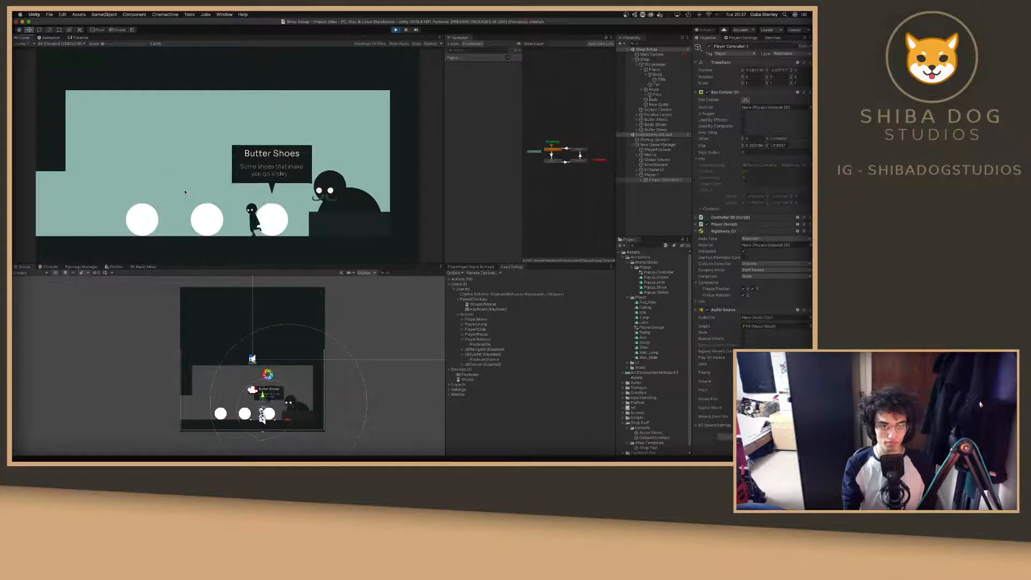
key(a)
key(d)
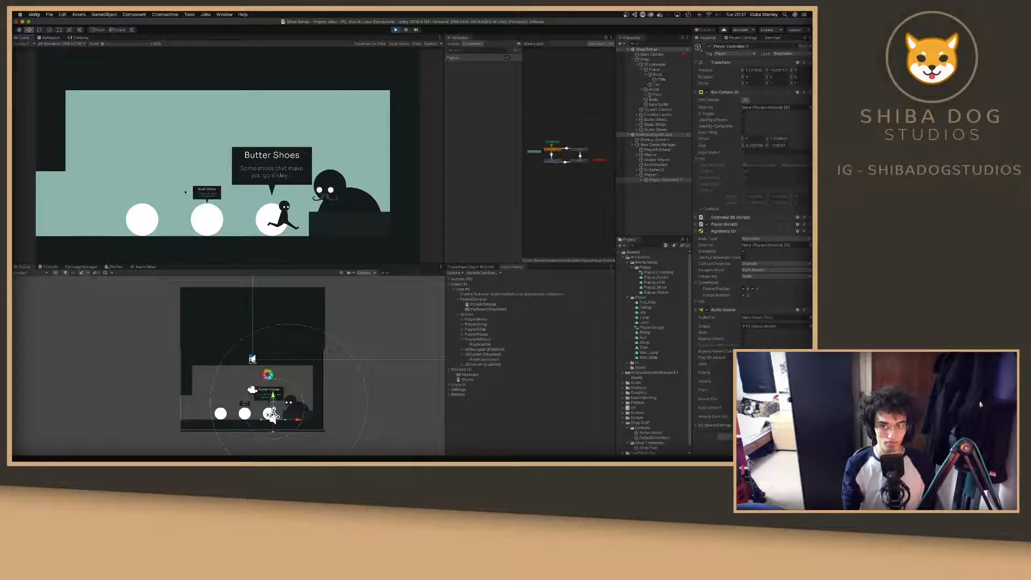
Walk the player back to the first shop item, end the play test, and inspect the default movement item asset under Defaults.
key(a)
key(super+p)
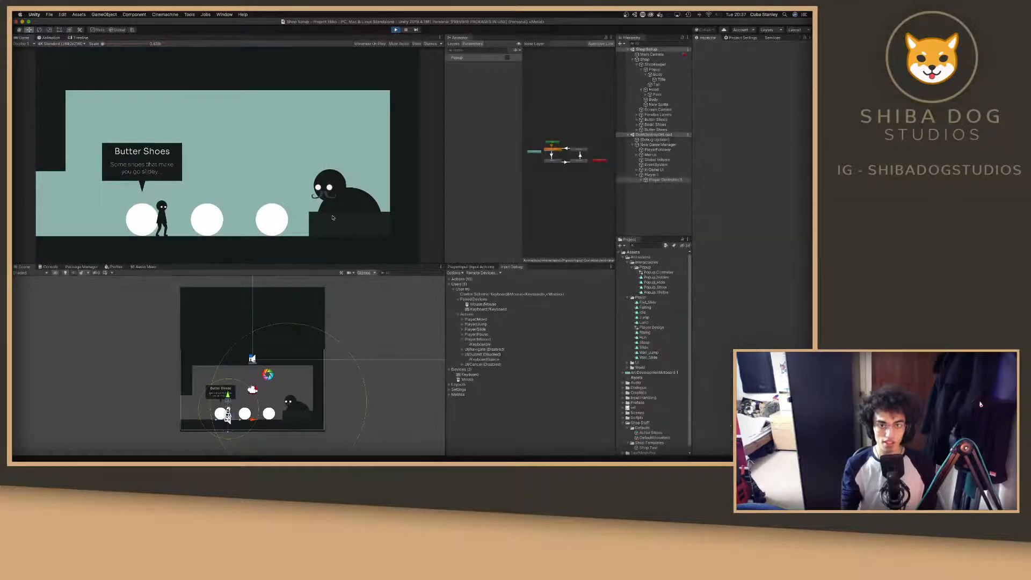
click(654, 437)
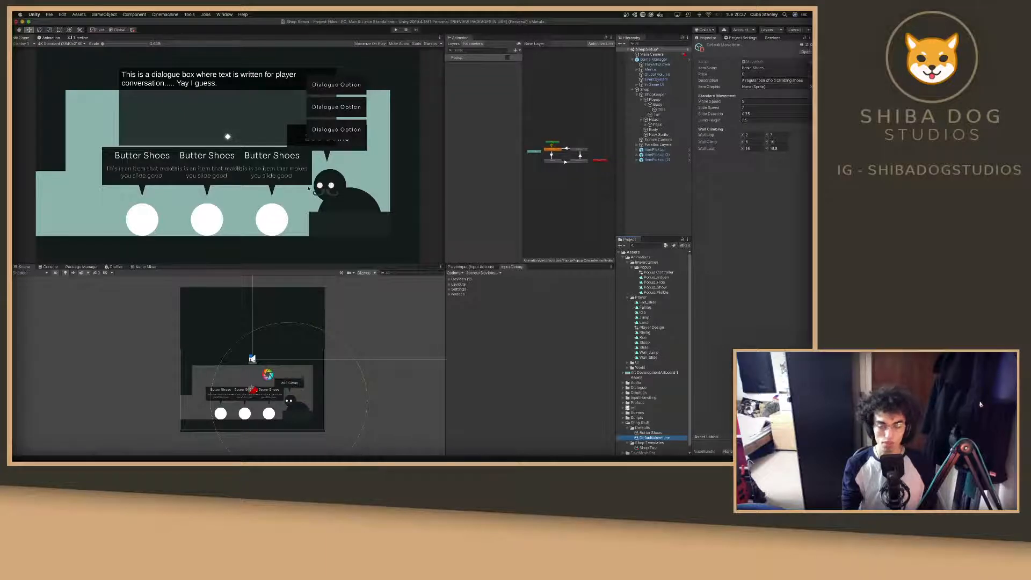
In Visual Studio, uncomment the myShop.ShowPopup call in OnTriggerEnter2D of the PurchaseItem script.
key(ctrl+Right)
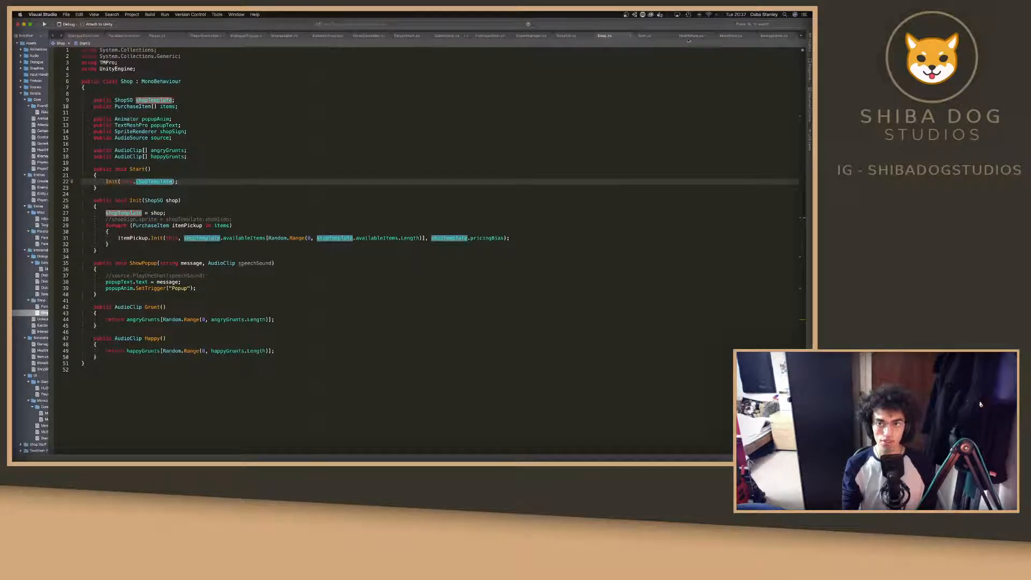
click(492, 37)
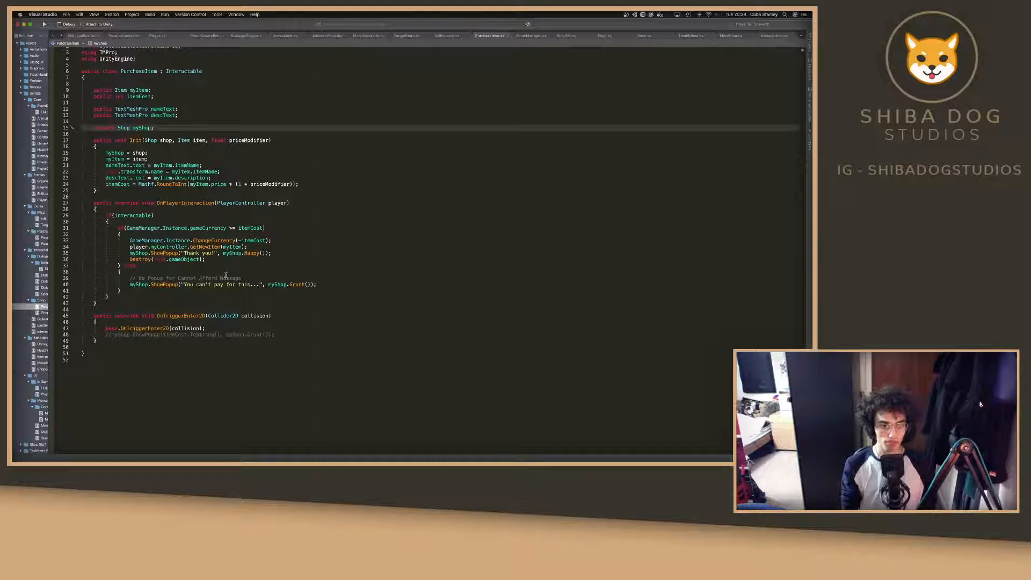
click(115, 333)
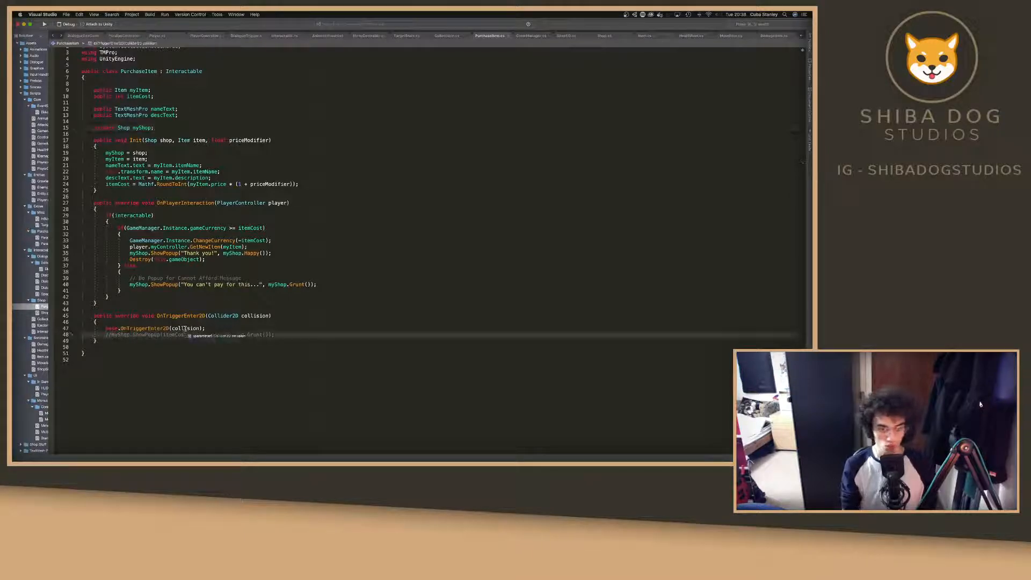
key(super+slash)
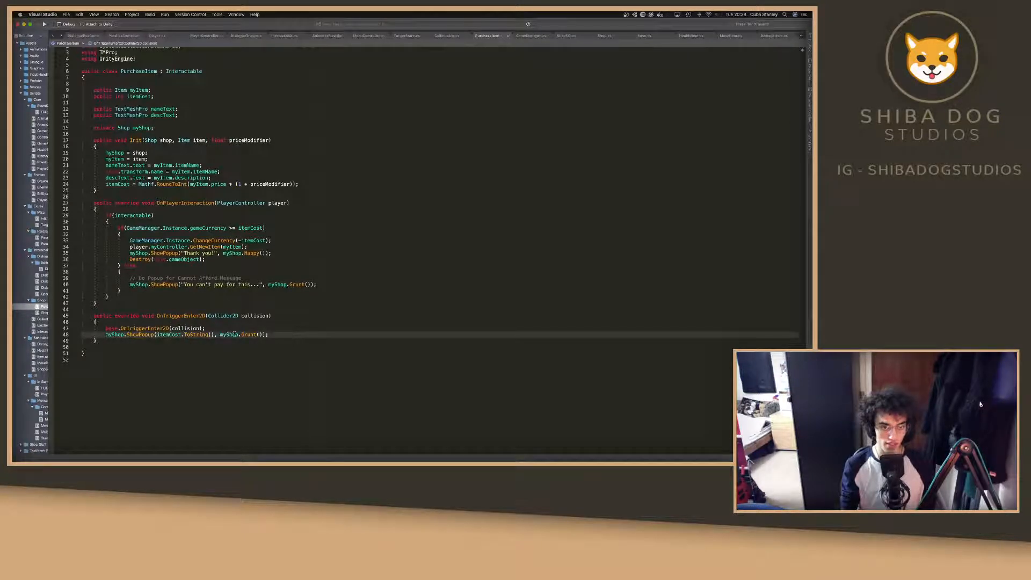
Append " Coins" to the itemCost.ToString() message in the ShowPopup call and save the script.
click(214, 334)
text(+ )
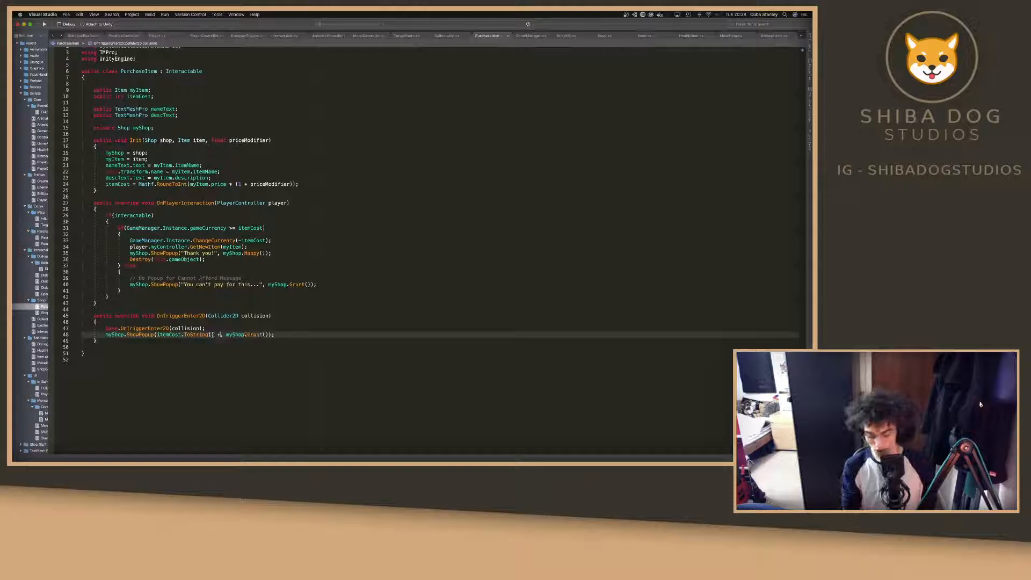
text(" C)
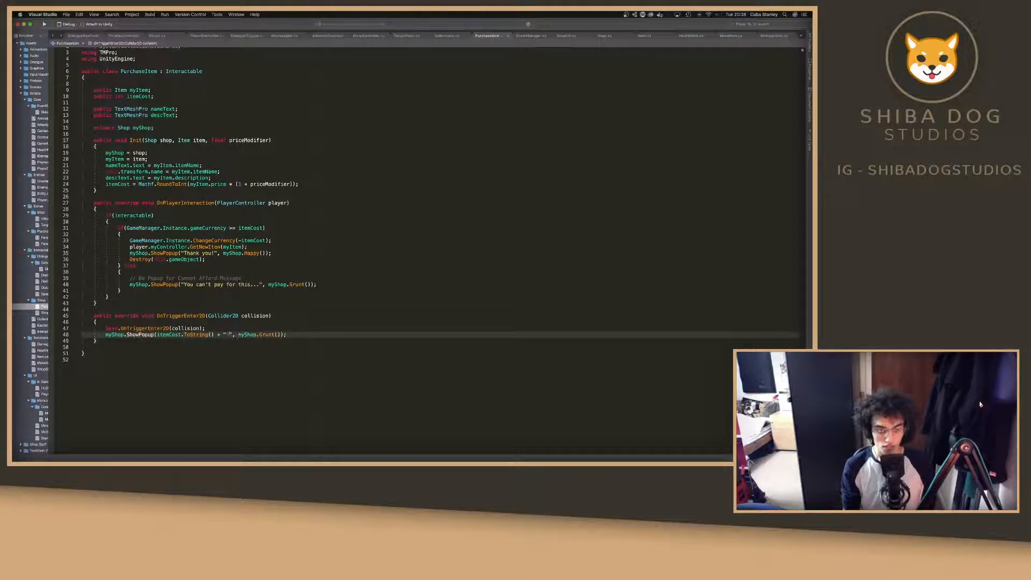
text(oins)
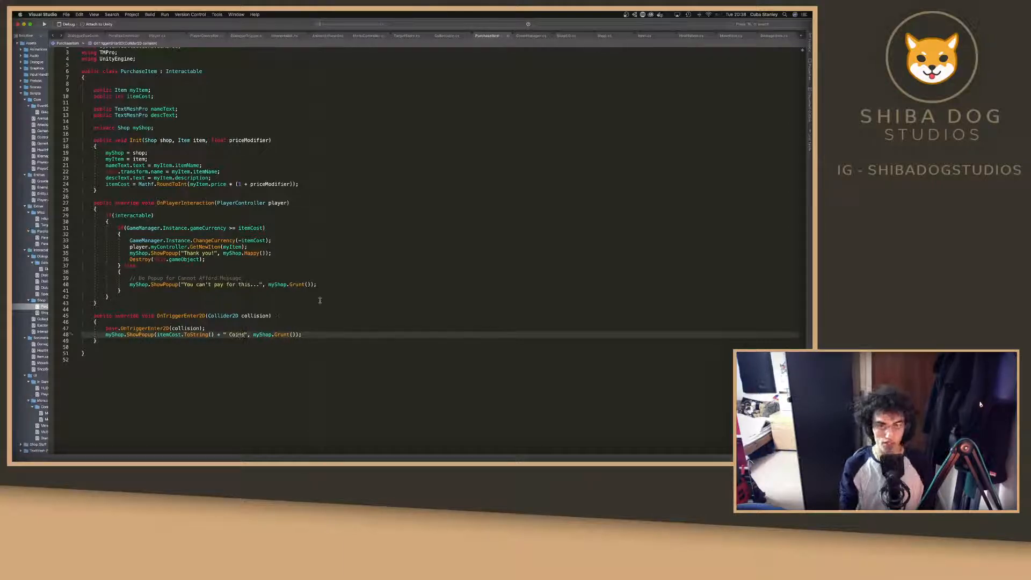
key(super+s)
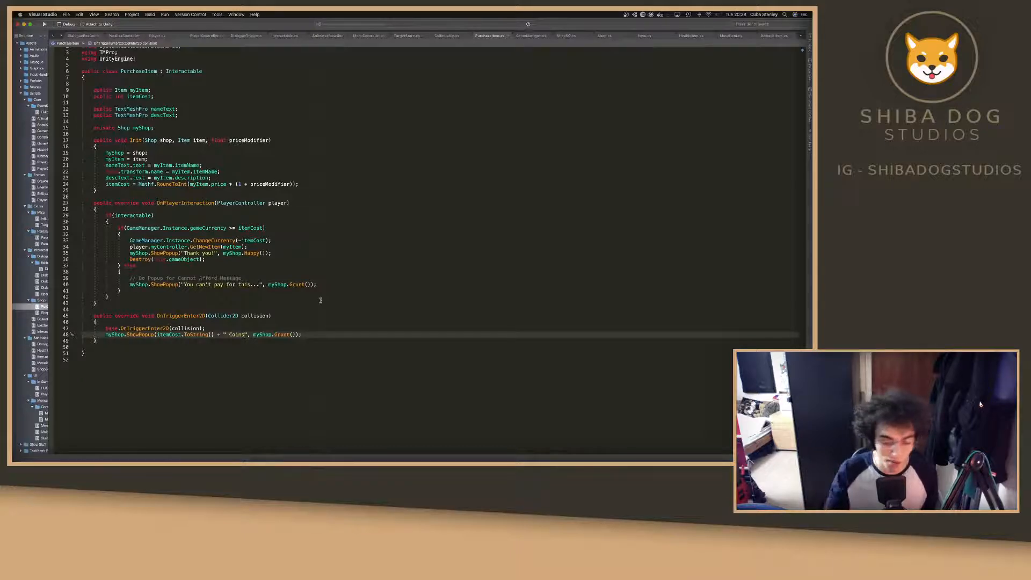
Switch to Unity and play-test the shop scene to check the shopkeeper's price popup, ending the test when done.
key(super+Tab)
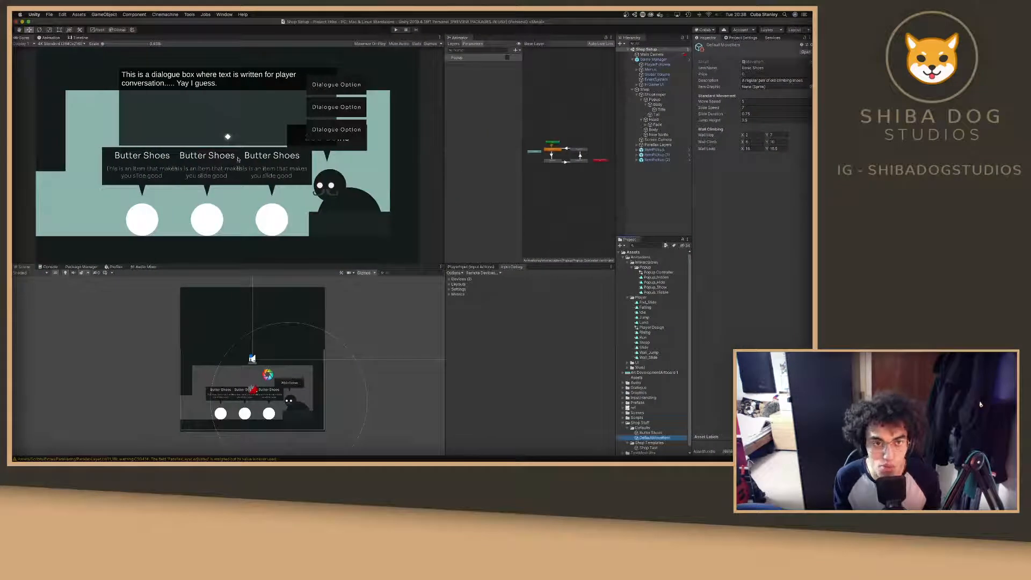
click(395, 30)
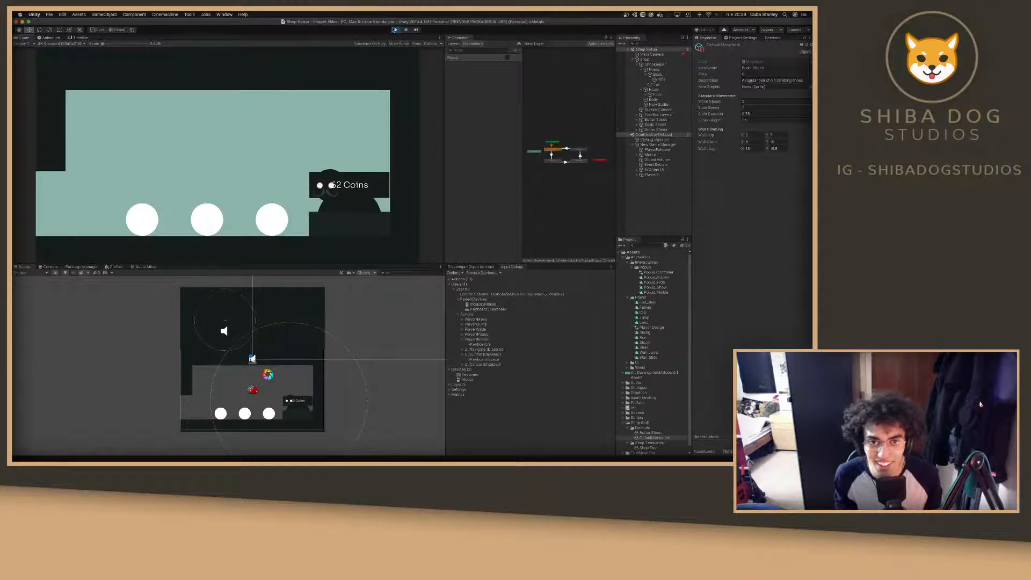
click(396, 29)
Return to Visual Studio and open the Shop script.
key(ctrl+Right)
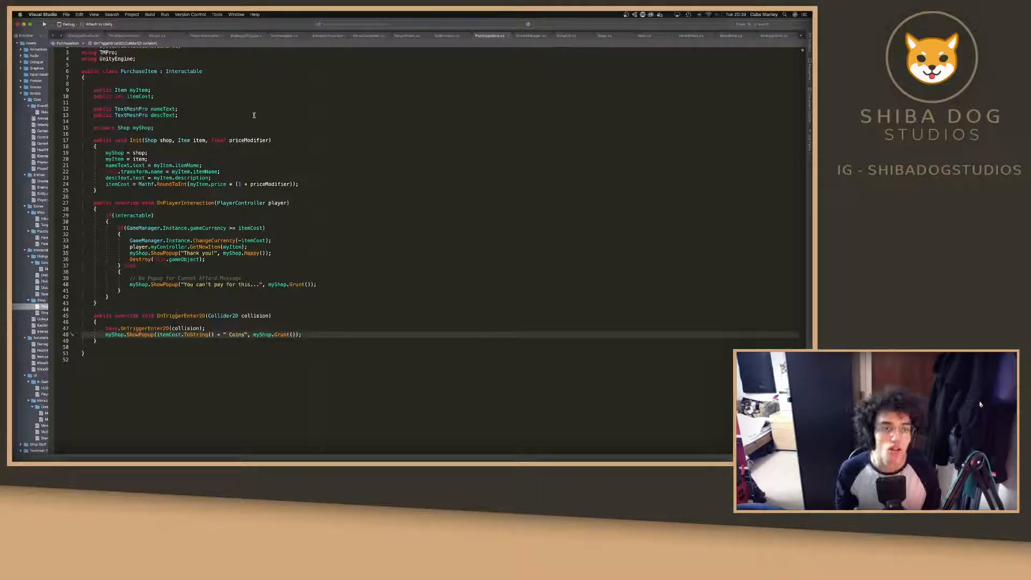
key(super+Tab)
key(super+Tab)
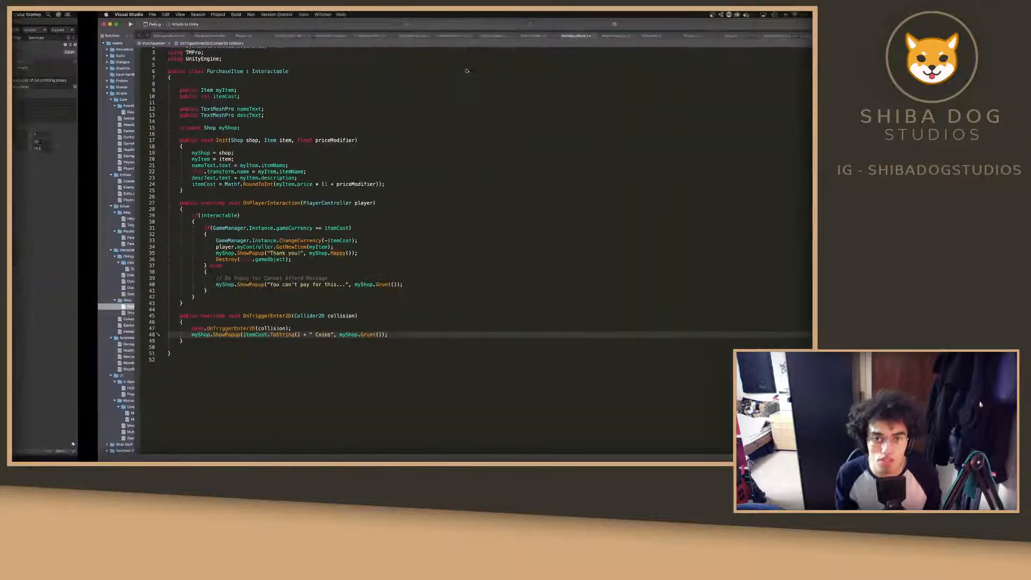
click(568, 36)
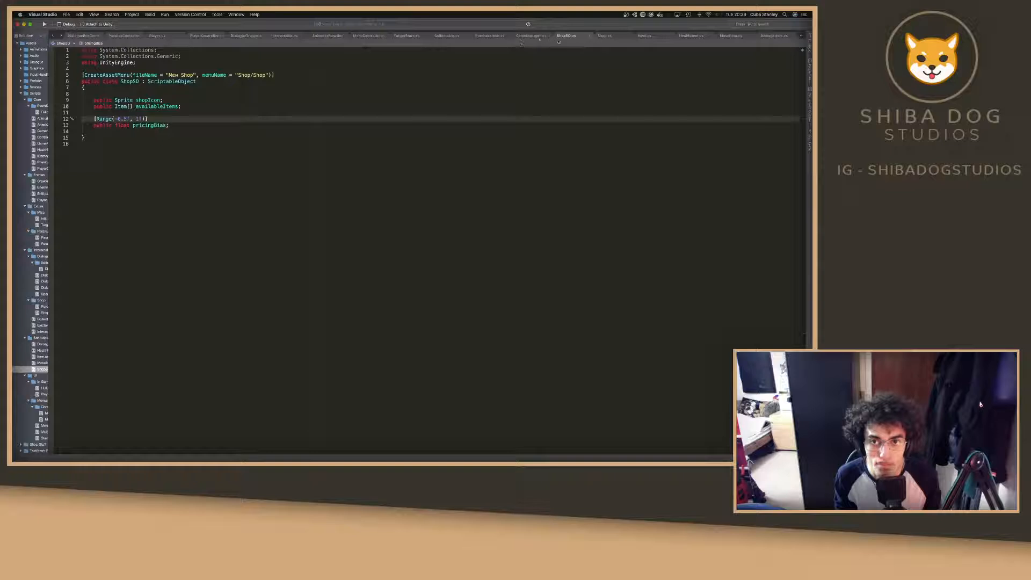
click(605, 36)
Start a new public method below ShowPopup in the Shop class.
click(146, 293)
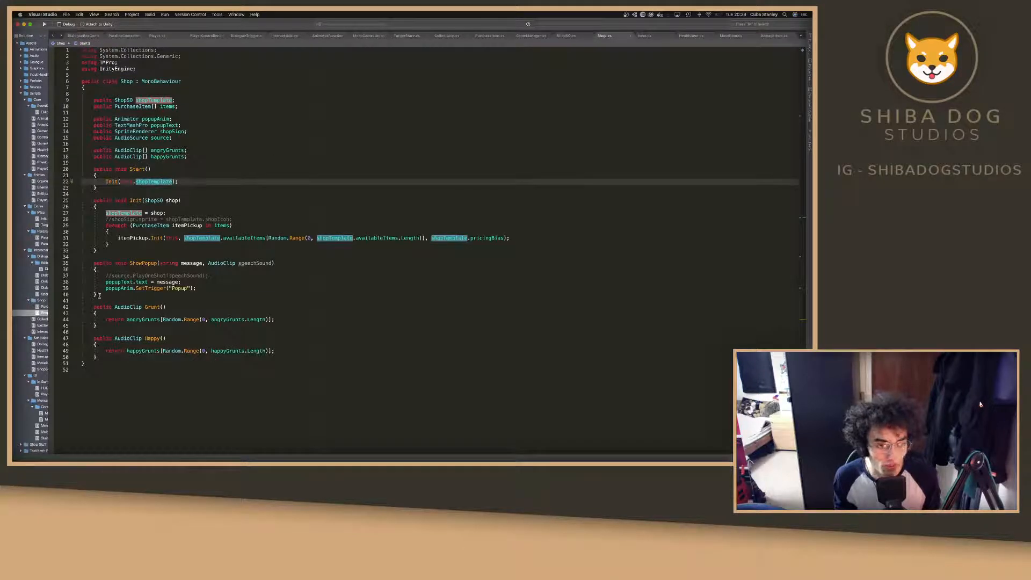
key(Return)
key(Return)
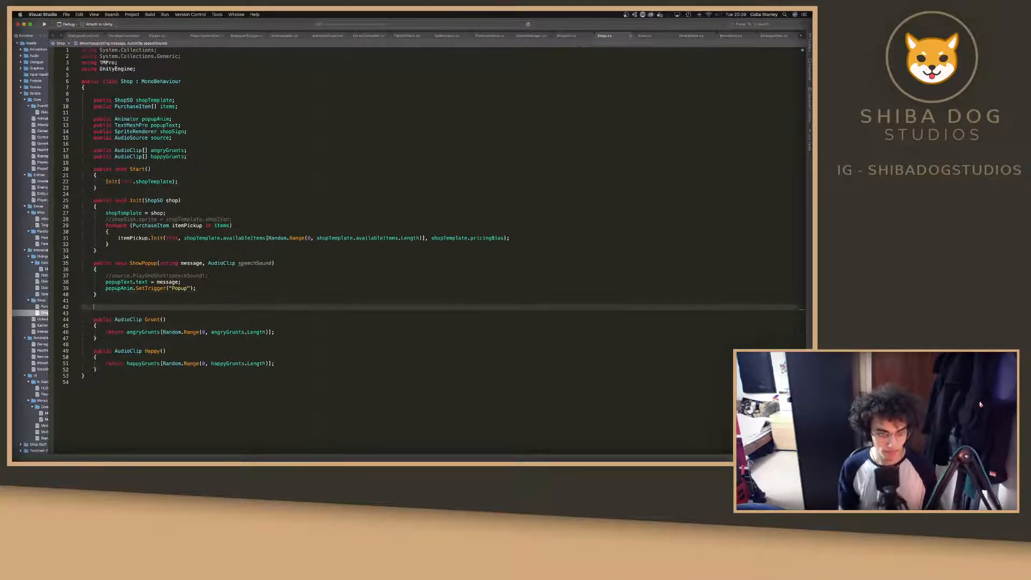
text(public)
text( voi)
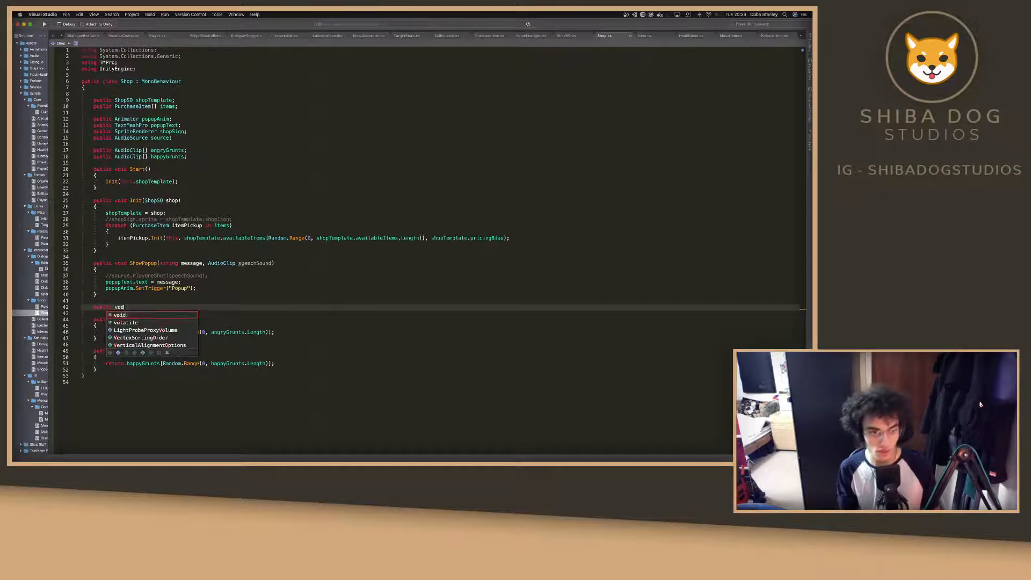
text(d)
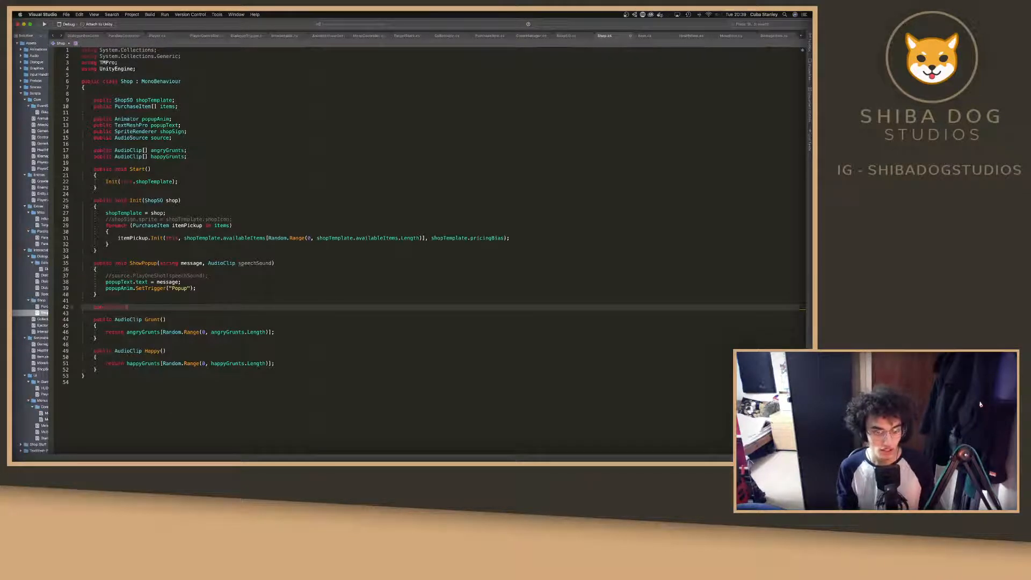
key(BackSpace)
key(BackSpace)
key(BackSpace)
key(BackSpace)
key(BackSpace)
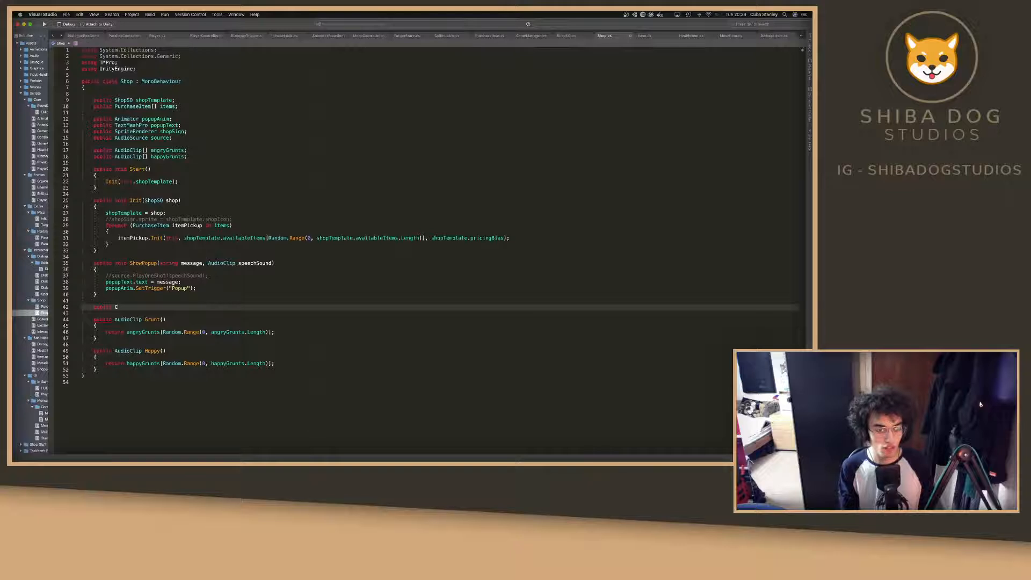
Give the new public method the return type IEnumerator.
text(IEn)
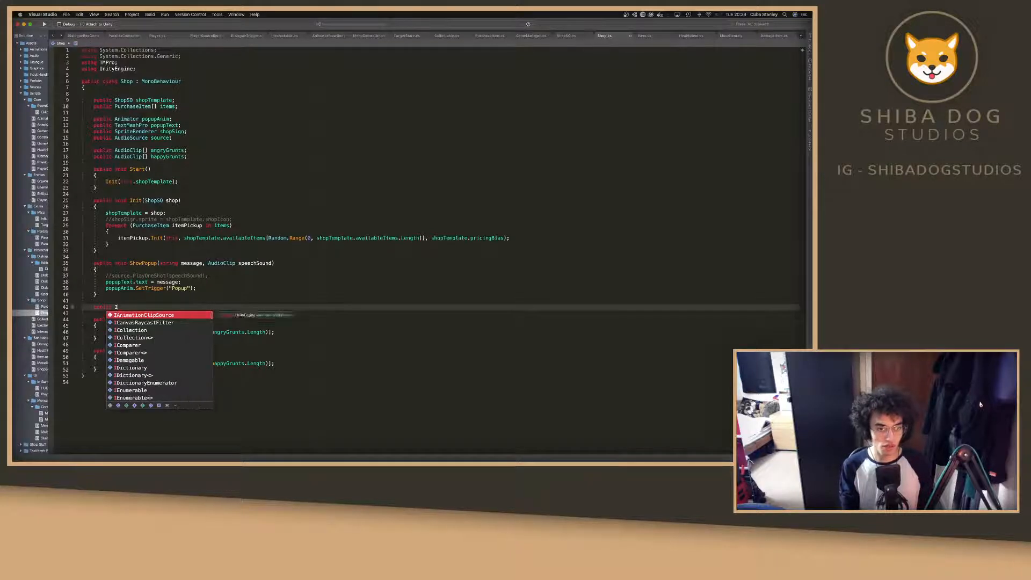
key(Down)
key(Down)
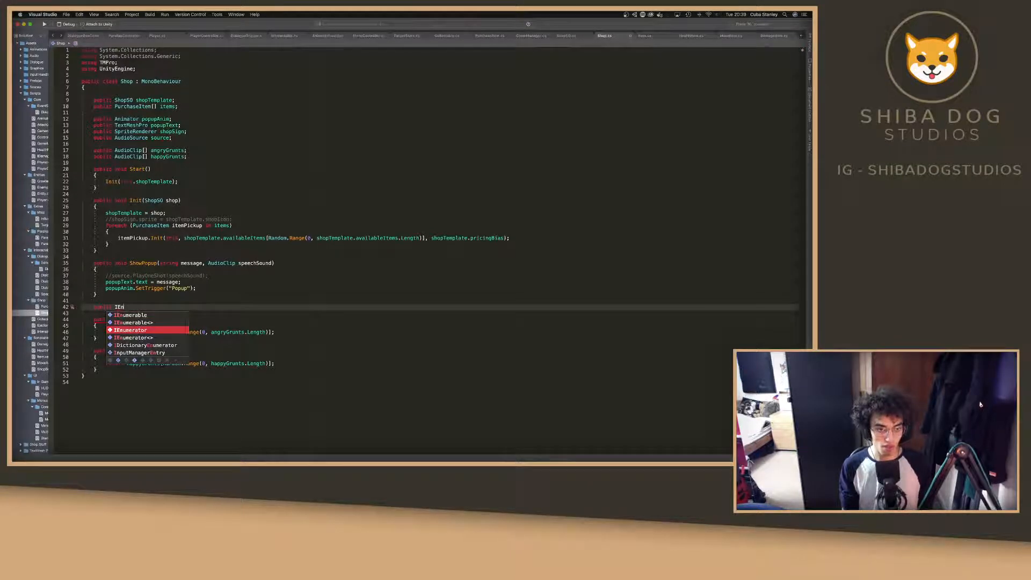
key(Return)
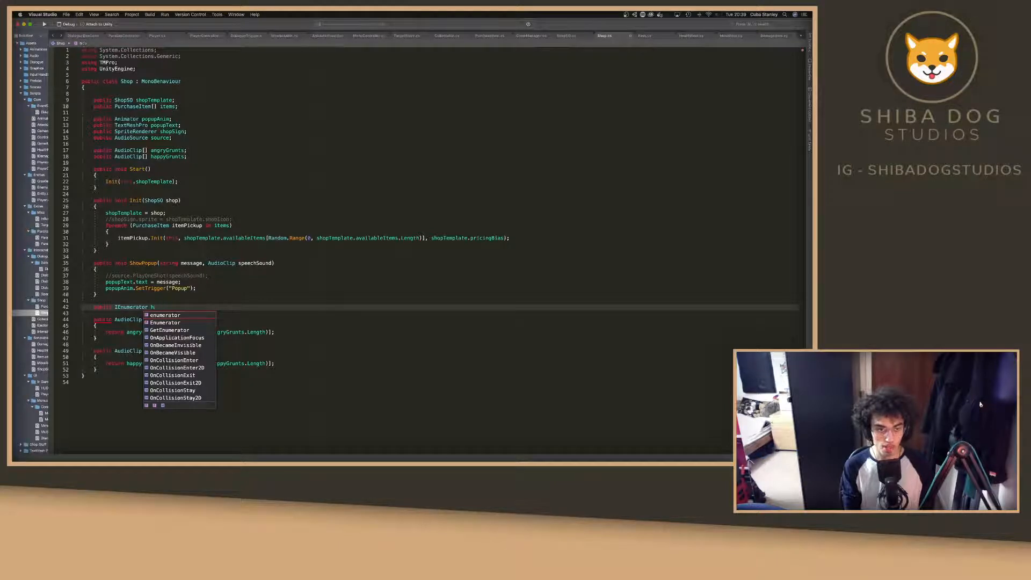
Name the coroutine HidePopup, give it the parameter float duration = 0, and add an empty body in braces.
key(BackSpace)
text(Hi)
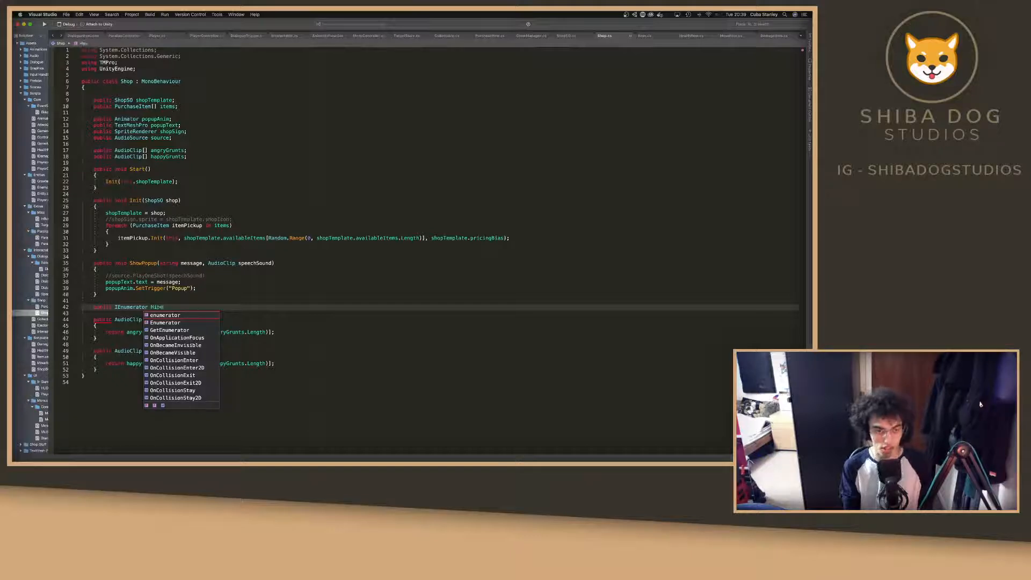
text(de)
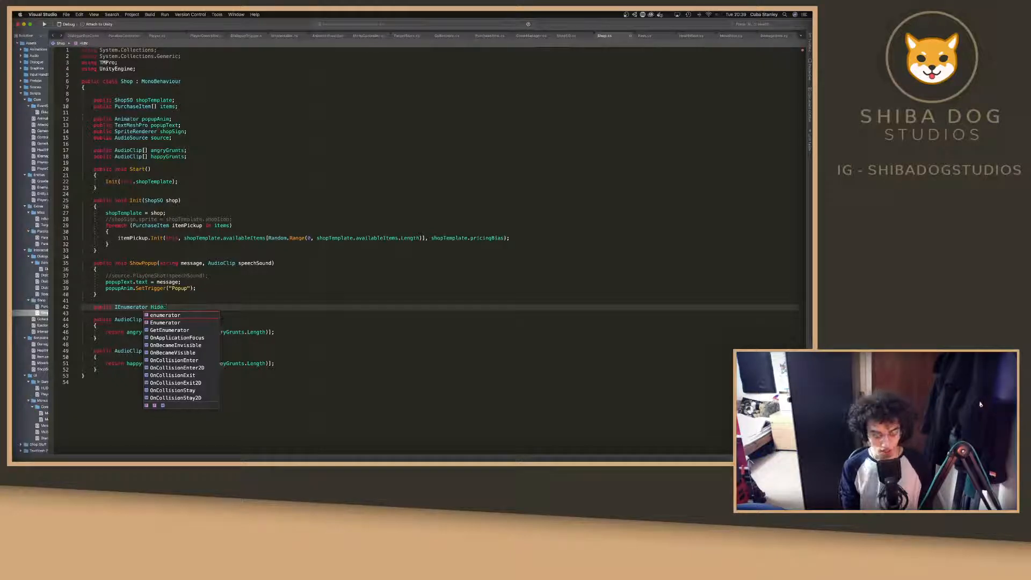
text(Popup())
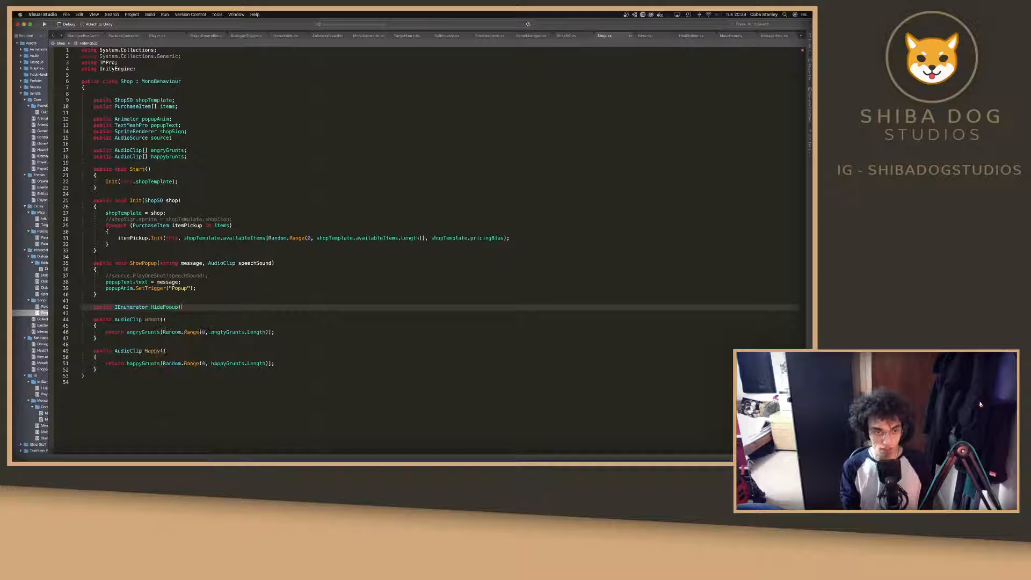
text((float dur))
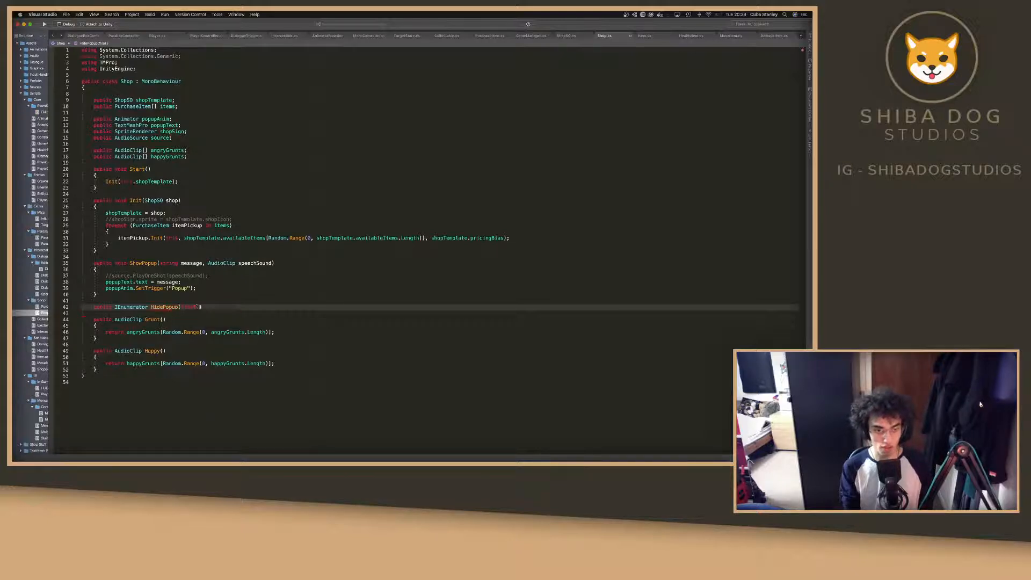
text(ation = 0)
key(End)
key(Return)
text({)
key(Return)
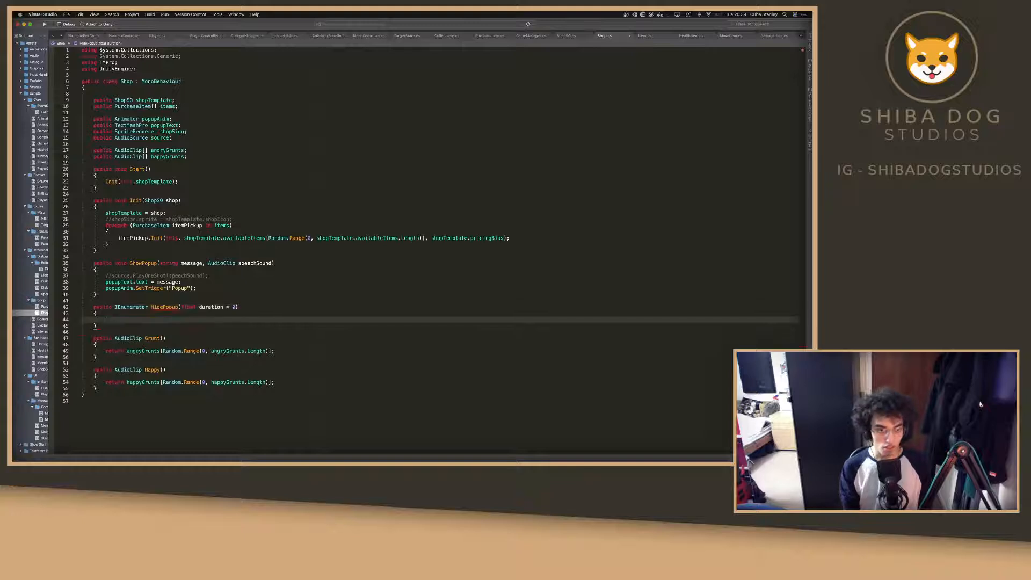
Make HidePopup wait with yield return new WaitForSeconds(duration);.
text(yield re)
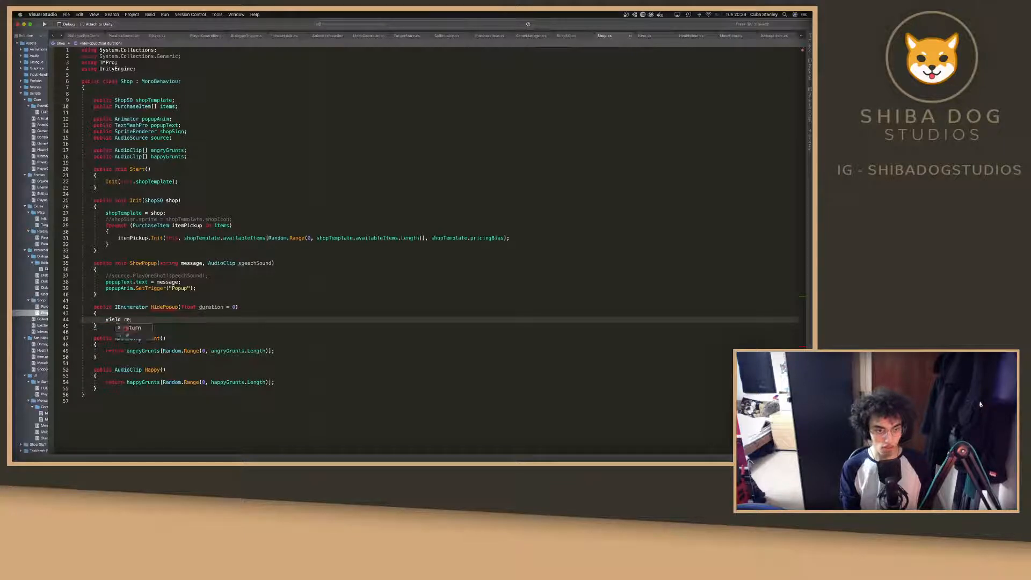
text(tu)
key(Return)
key(BackSpace)
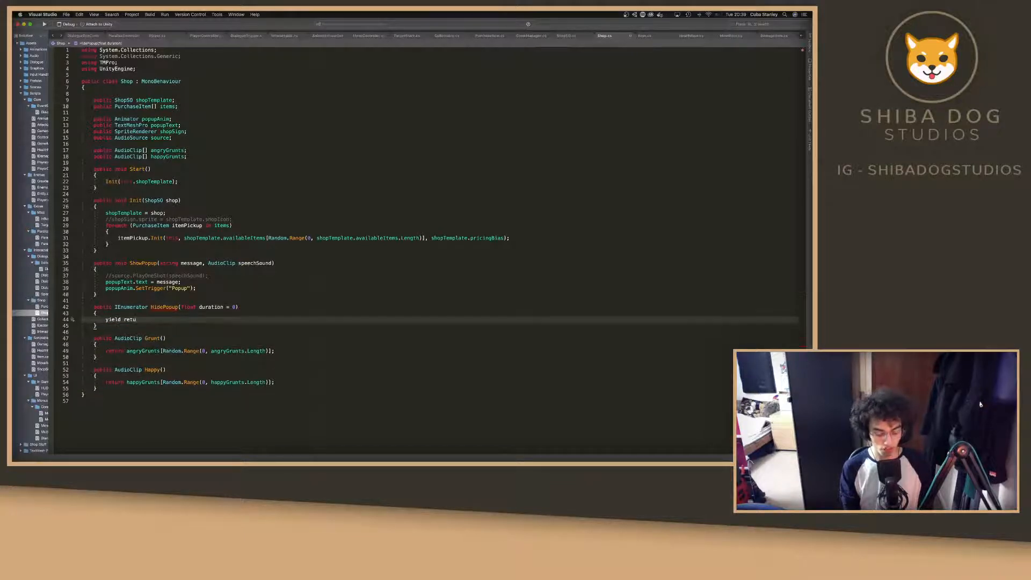
text(rn new Wai)
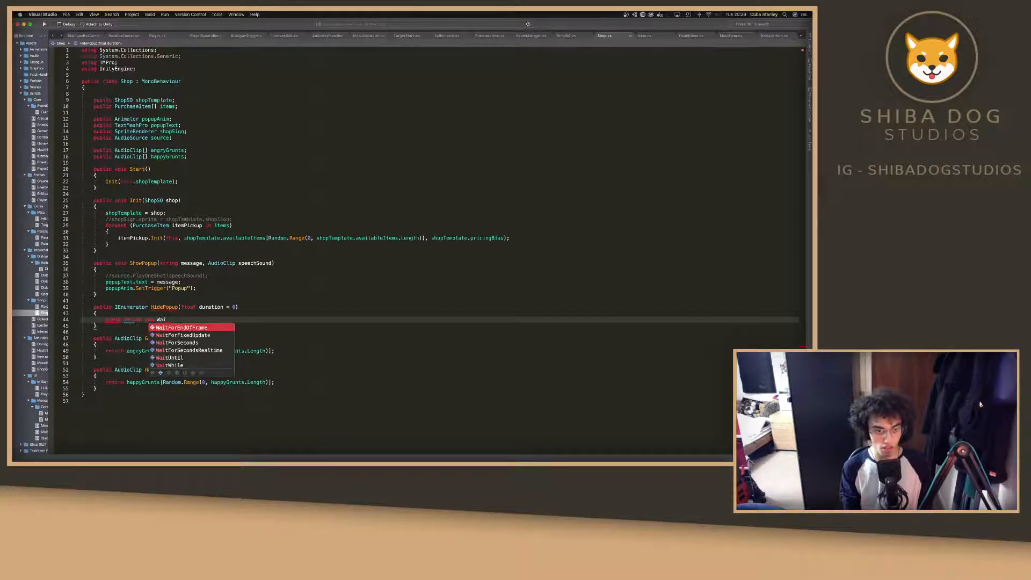
key(Down)
key(Down)
key(Return)
text(()
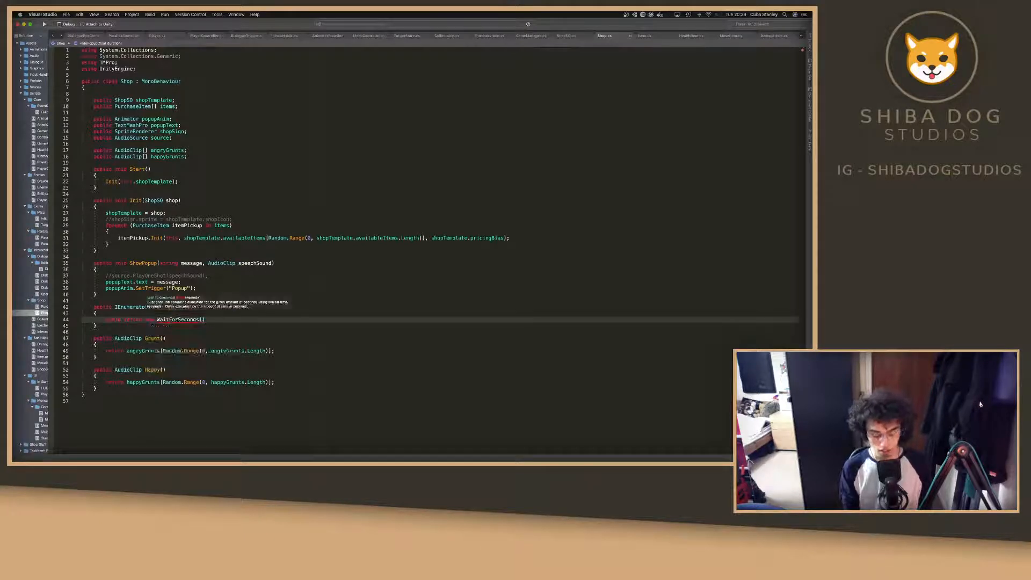
text(duration);)
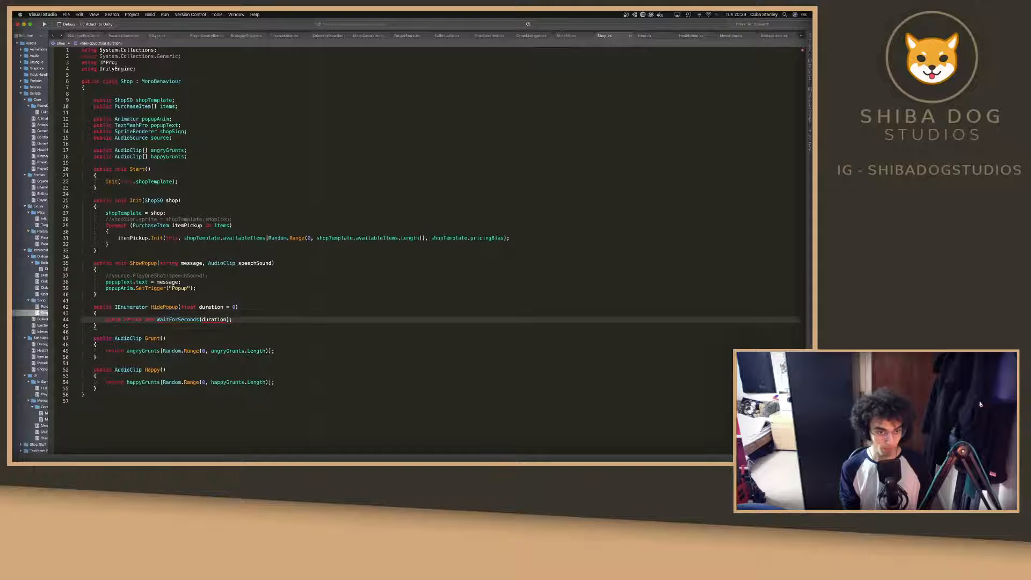
After the wait in HidePopup, turn the popup animation off with popupAnim.SetBool("Popup", false);.
key(Return)
text(po)
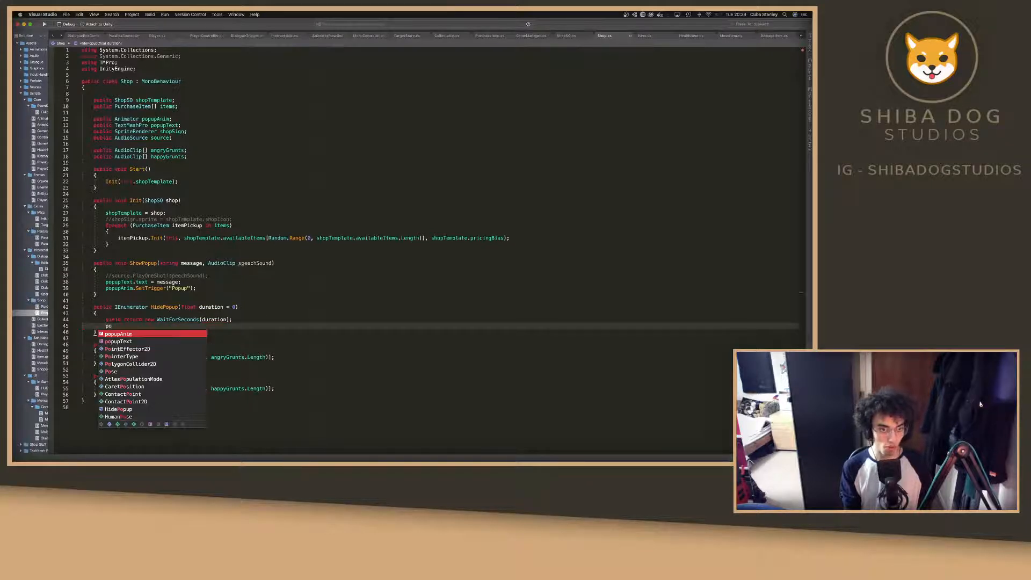
text(pupAnim.SetB)
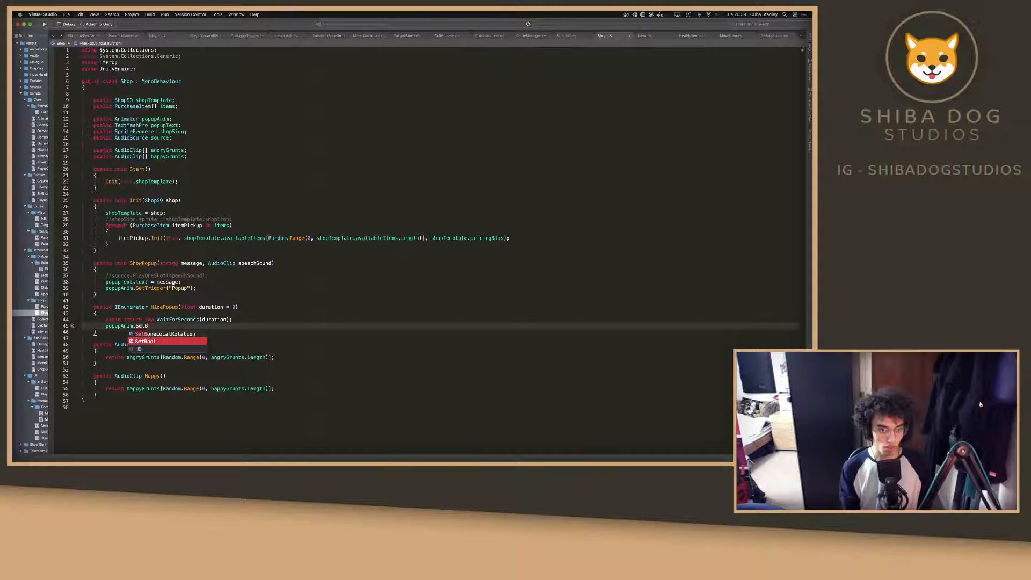
key(Return)
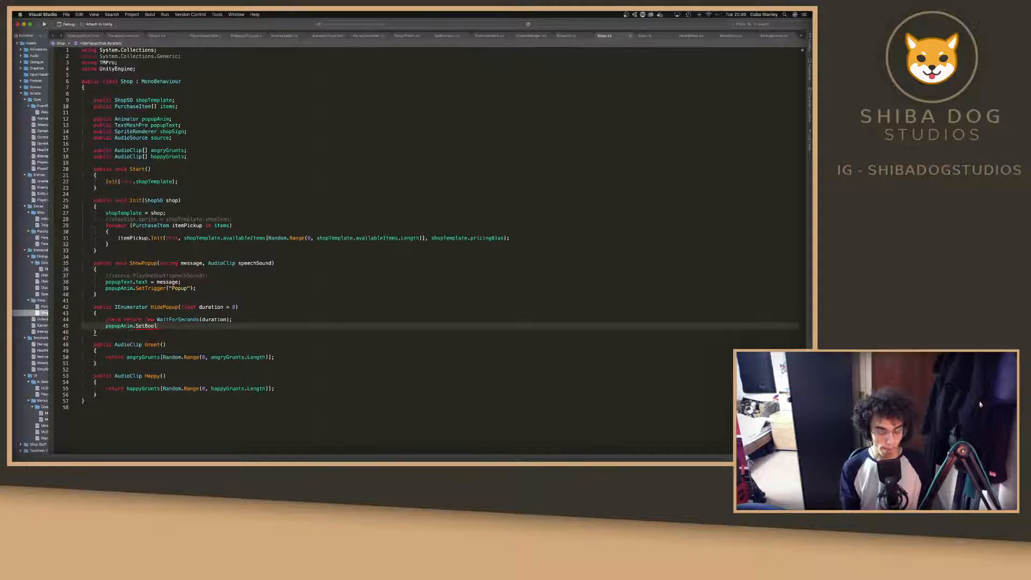
text(()
text("Popyo)
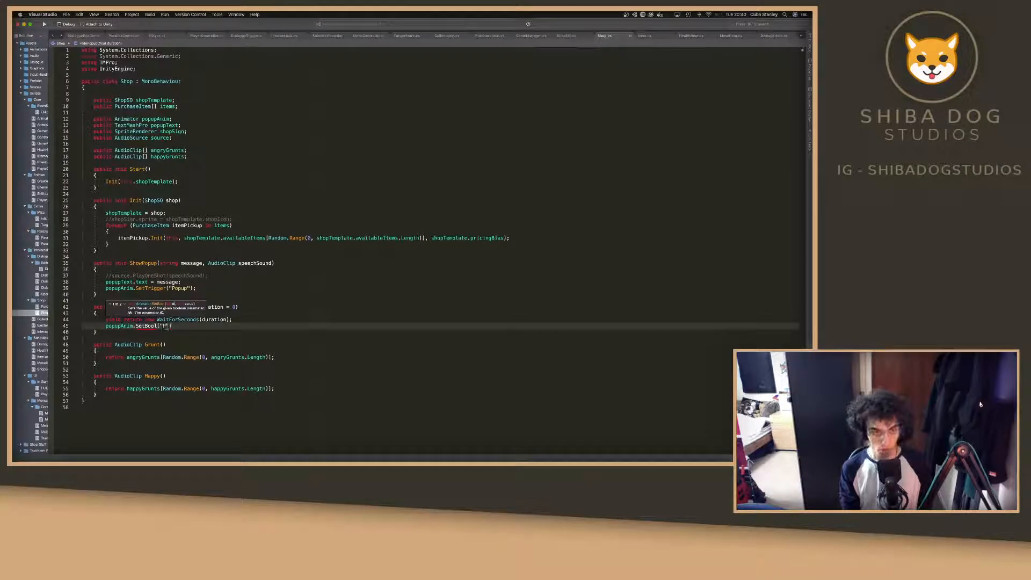
key(BackSpace)
key(BackSpace)
text(up", )
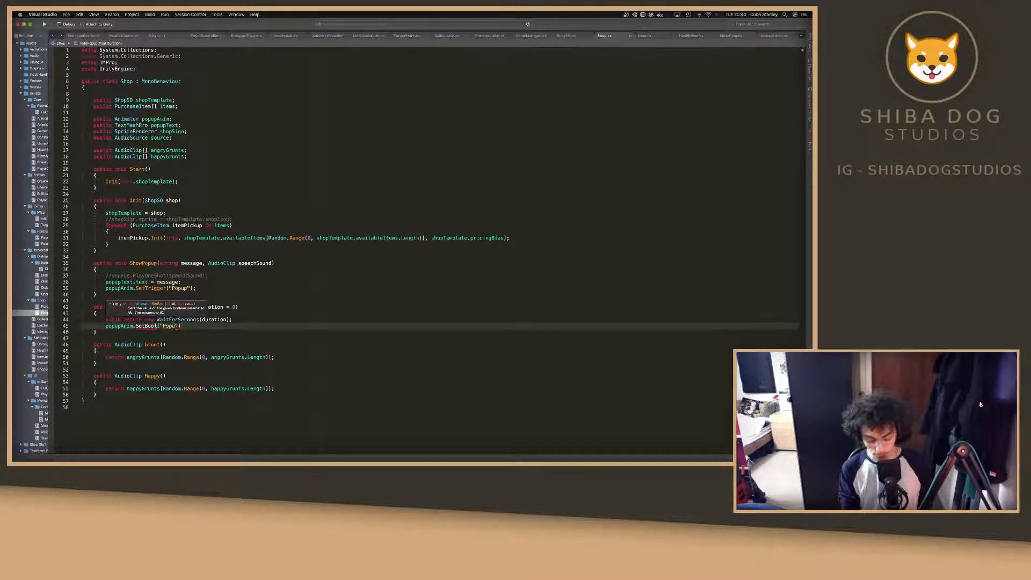
text(false);)
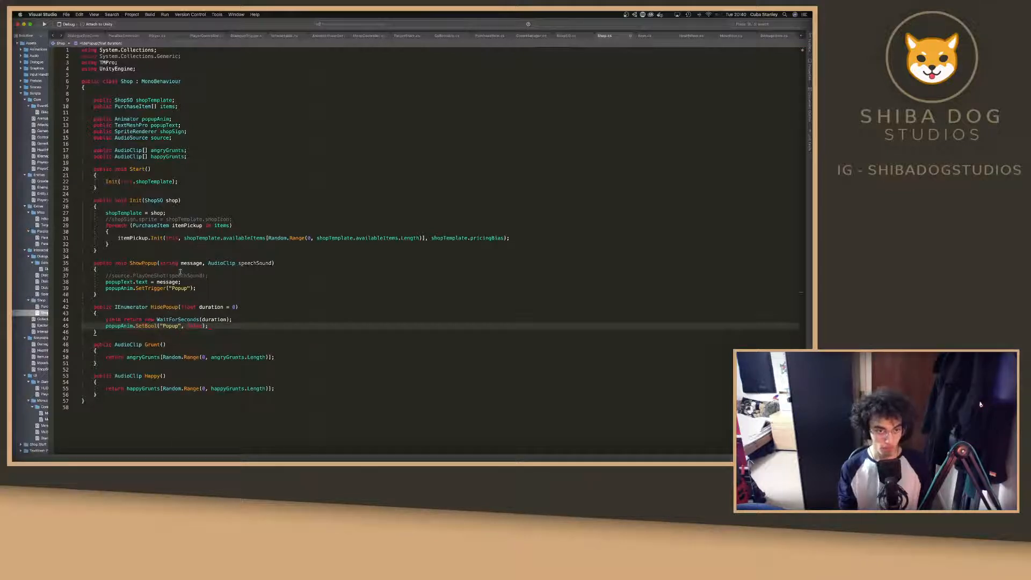
In ShowPopup, replace the SetTrigger call with popupAnim.SetBool("Popup", true);.
click(192, 287)
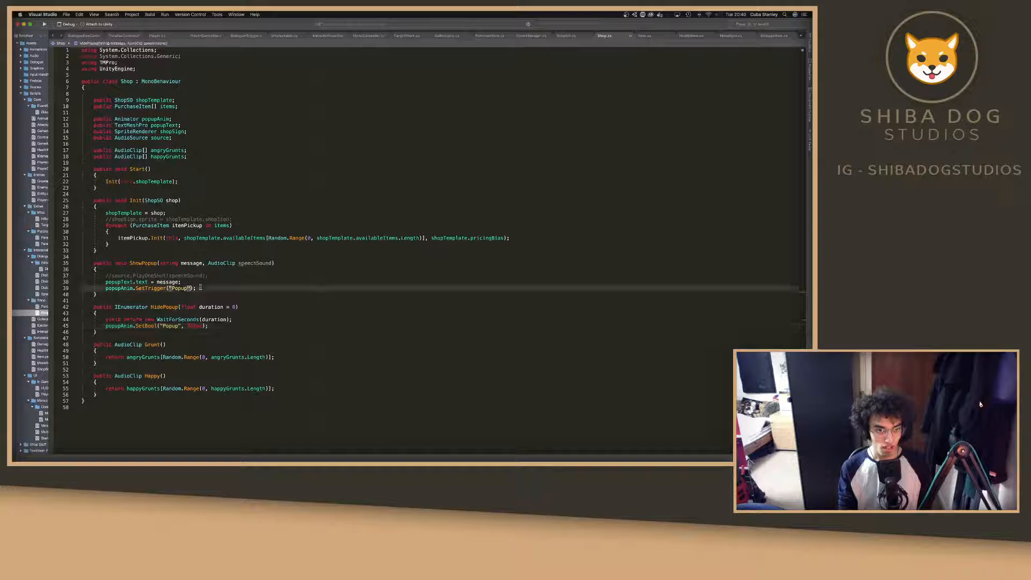
text(, true)
scroll(177, 274, down, 1)
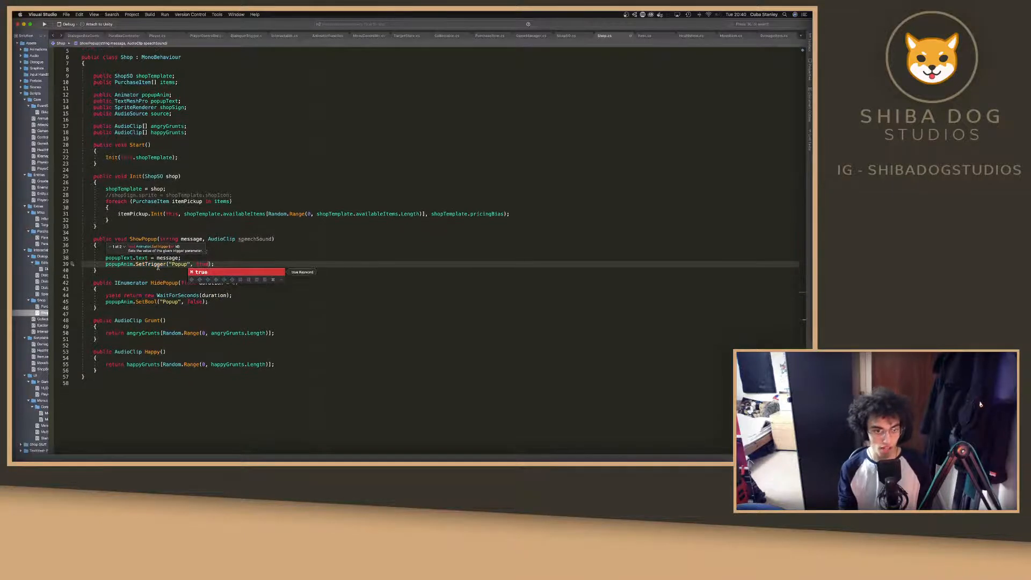
drag(145, 263, 163, 264)
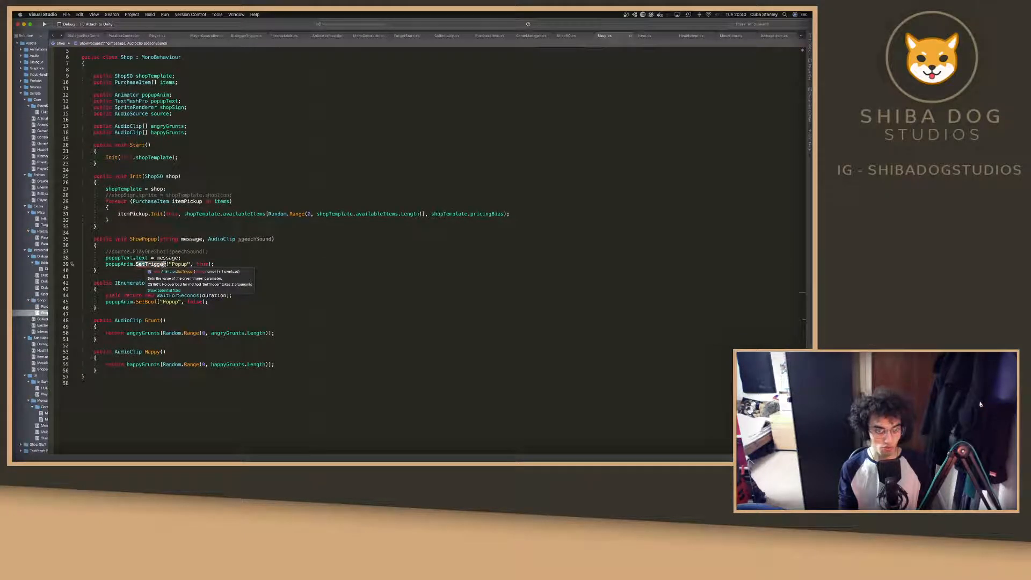
key(BackSpace)
key(Right)
key(BackSpace)
text(Bool)
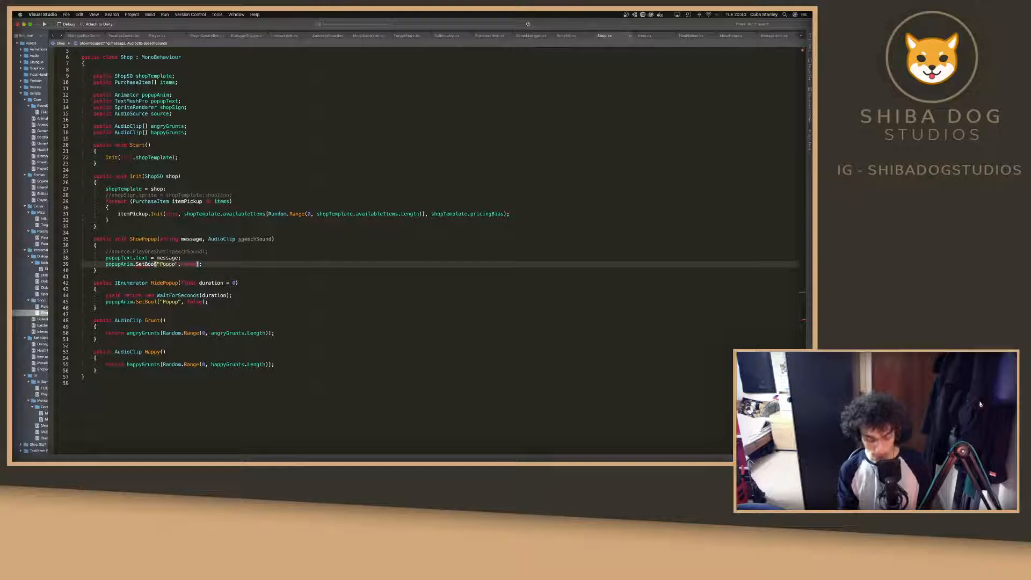
scroll(431, 251, down, 1)
scroll(166, 245, up, 3)
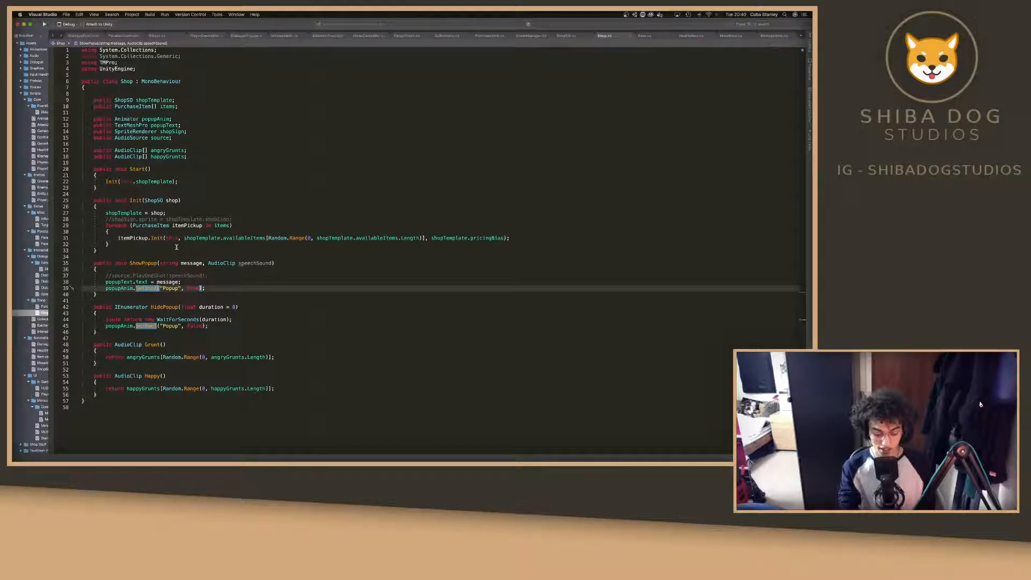
Open the PurchaseItem script.
key(ctrl+Left)
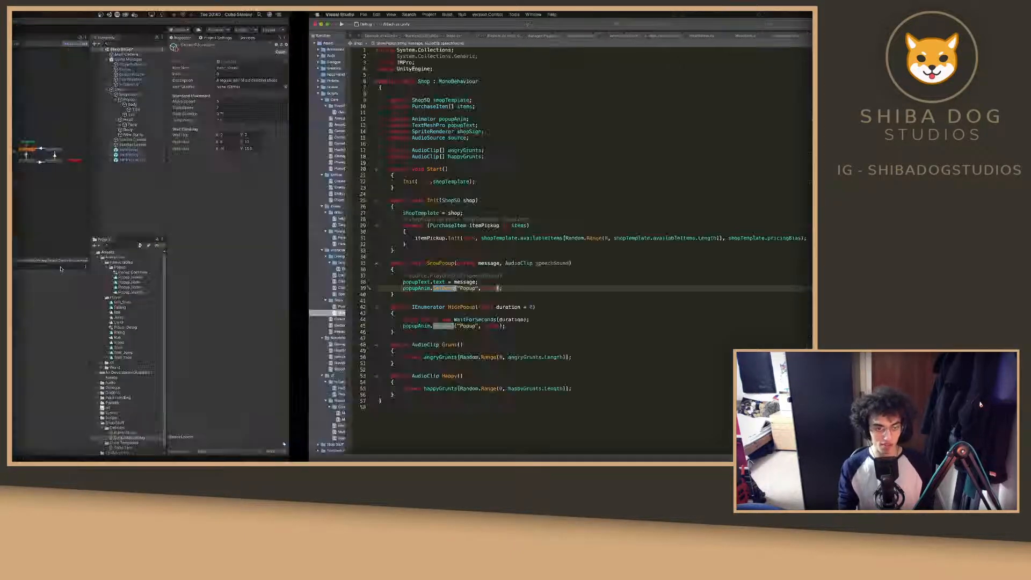
key(ctrl+Right)
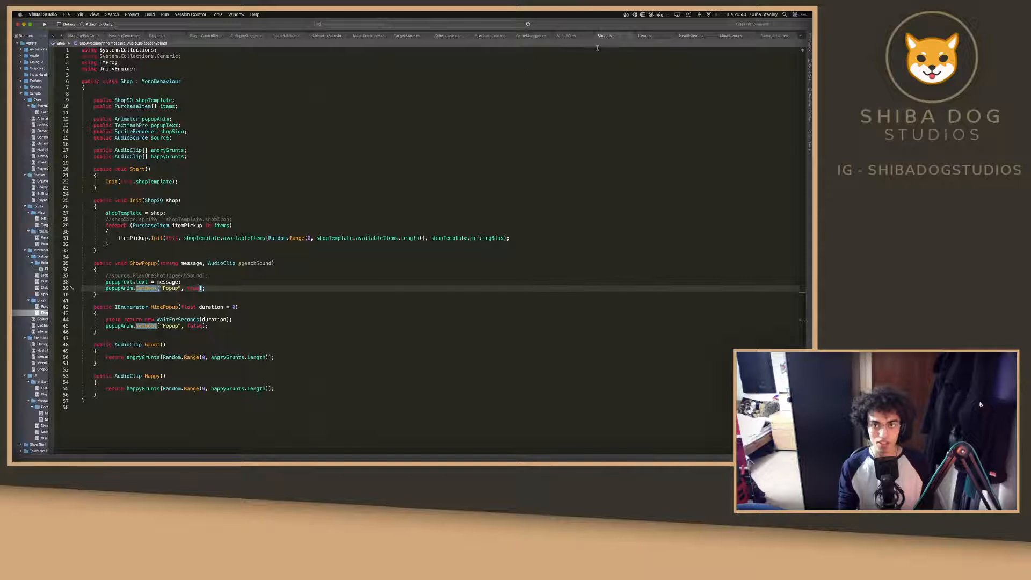
click(566, 36)
click(531, 36)
click(487, 35)
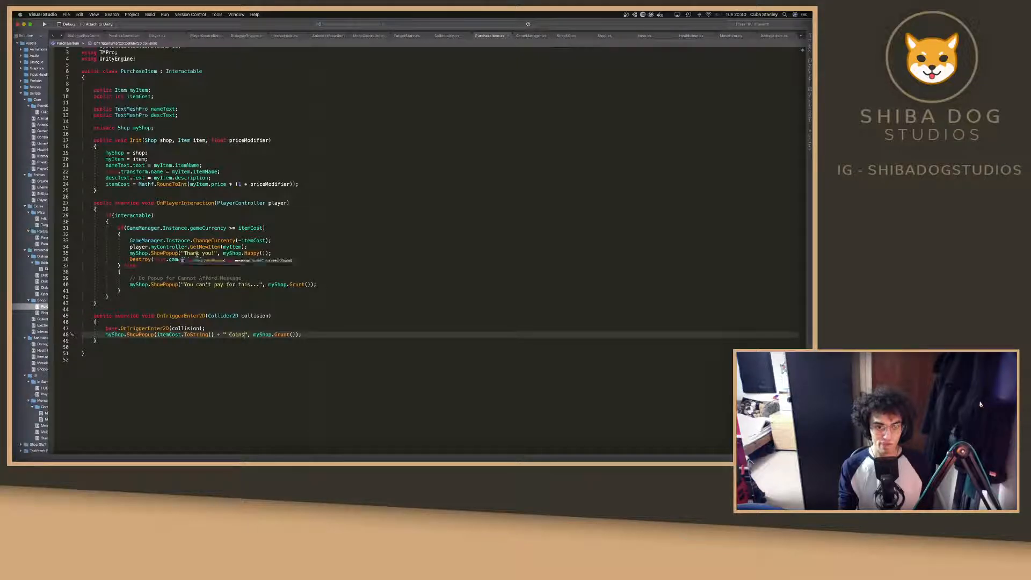
Begin a StartCoroutine call on a new line below the "You can't pay for this..." popup in OnPlayerInteraction.
click(330, 284)
key(Return)
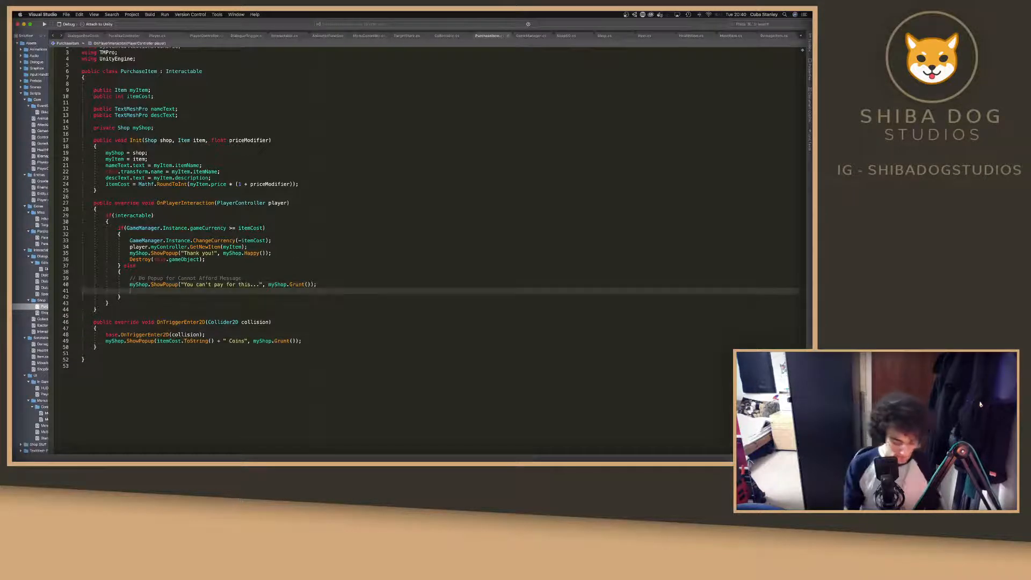
text(myShop)
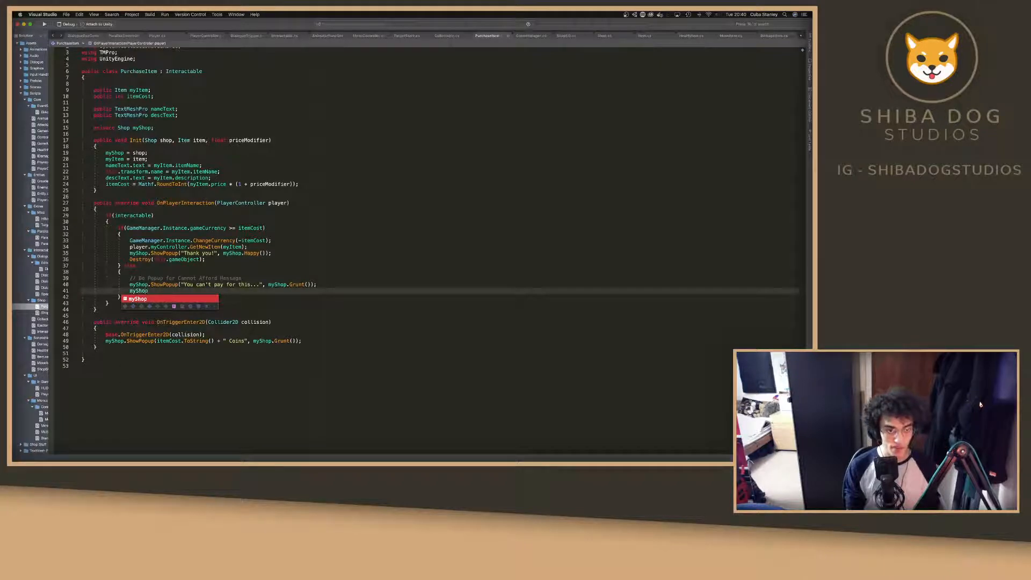
key(BackSpace)
key(BackSpace)
key(BackSpace)
text(Star)
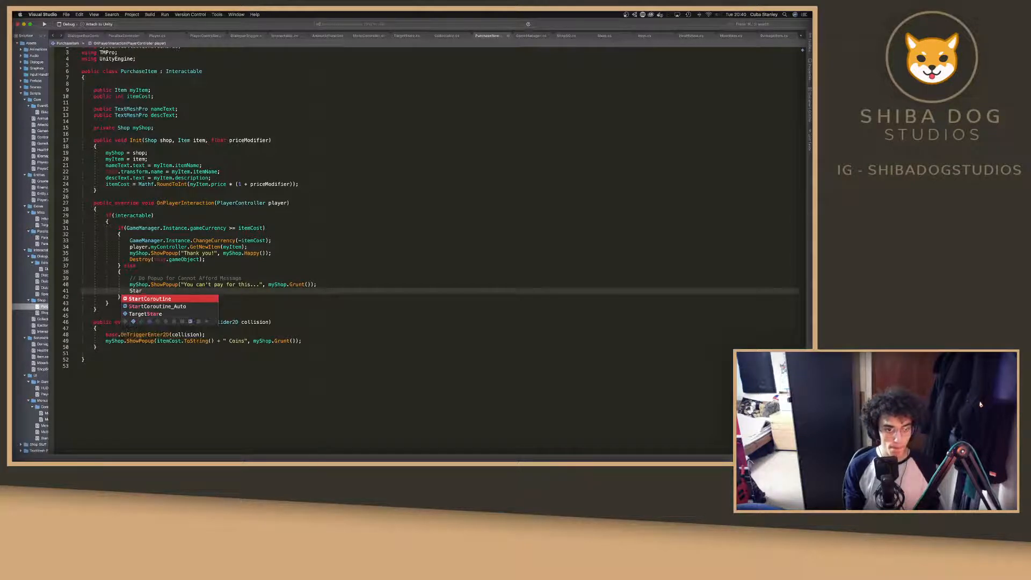
key(Return)
Pass myShop.HidePopup(2) to the StartCoroutine call and close the statement.
text((my)
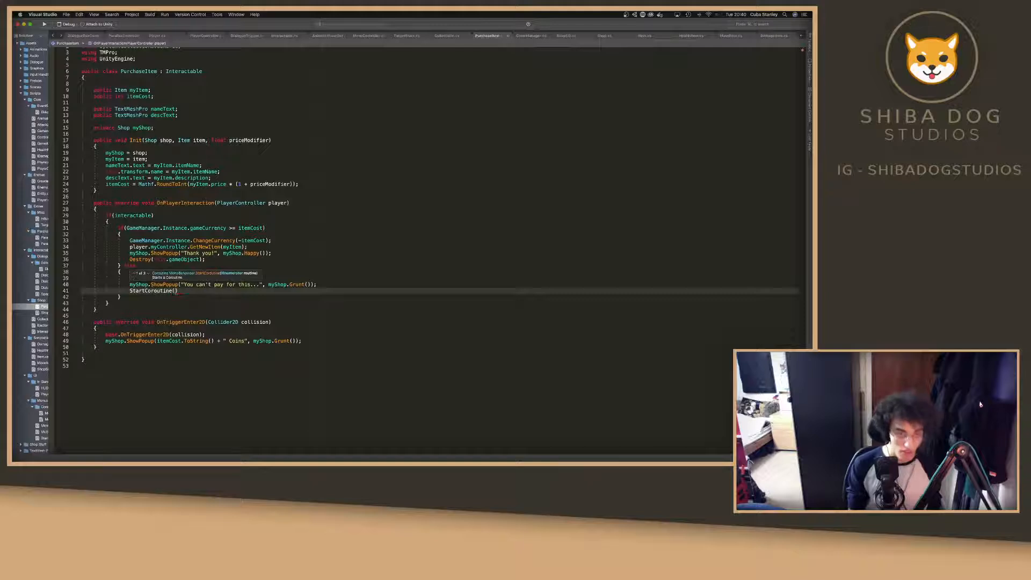
key(BackSpace)
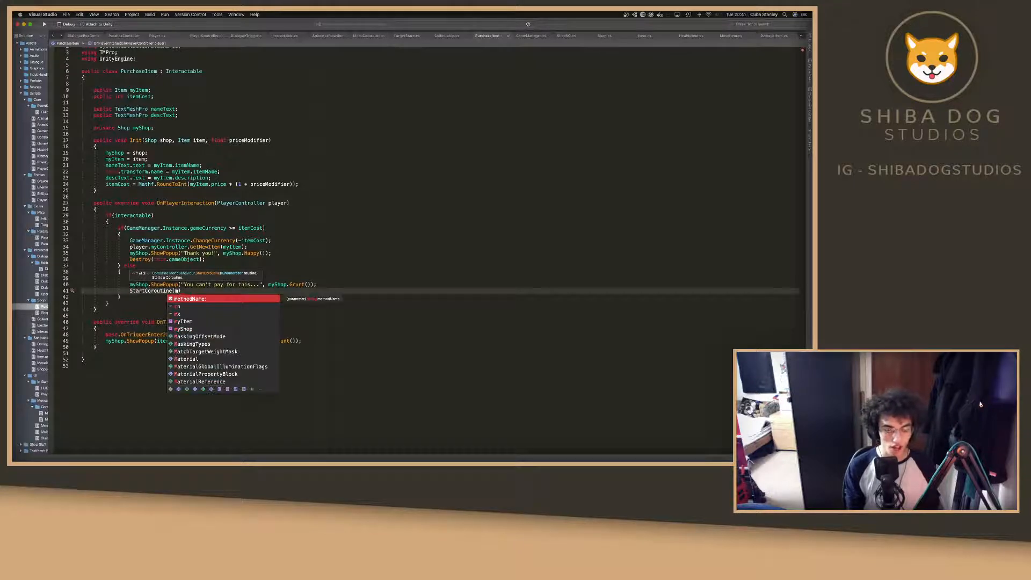
text(y)
key(Down)
key(Return)
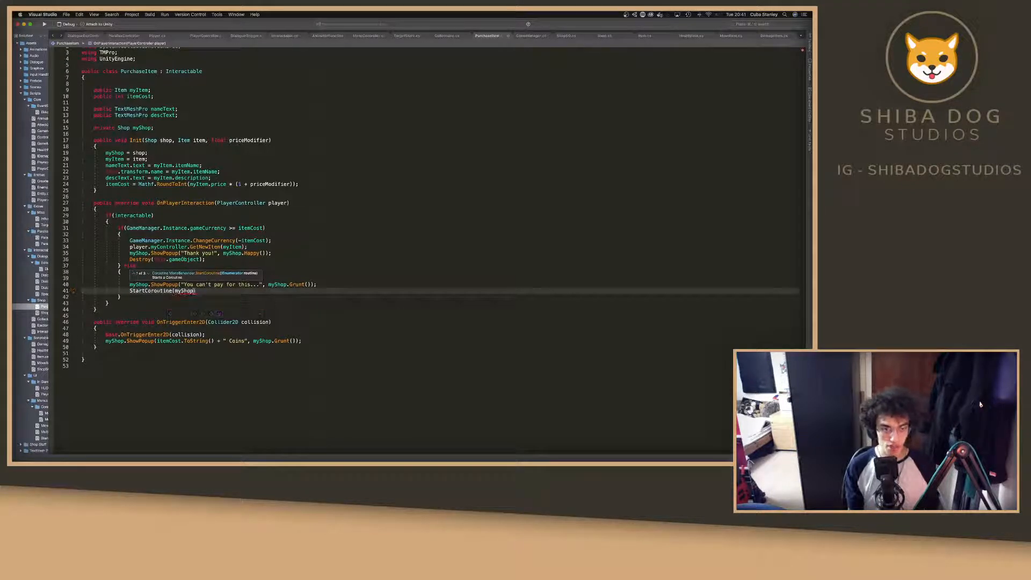
text(.Hide)
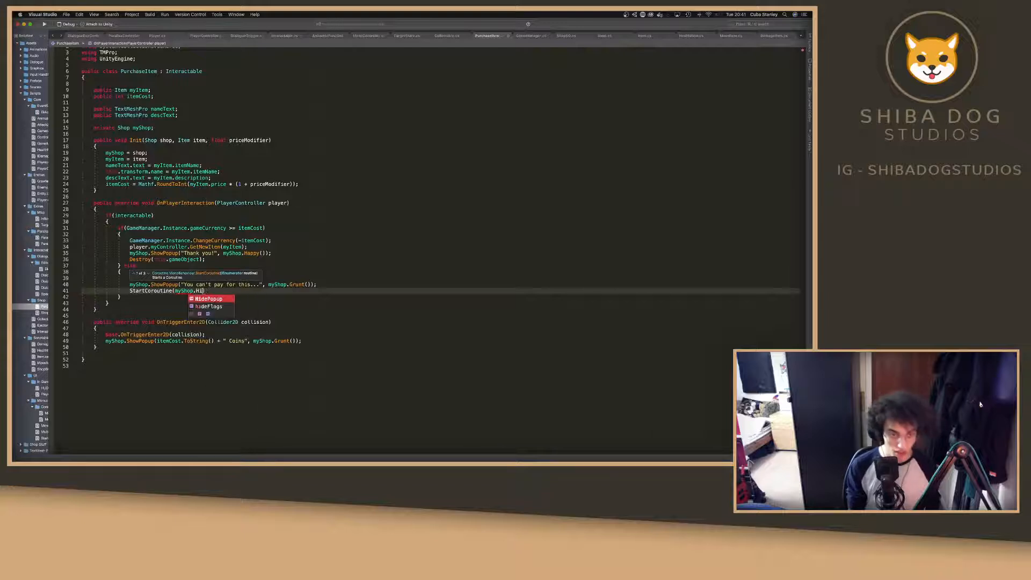
key(Return)
text(()
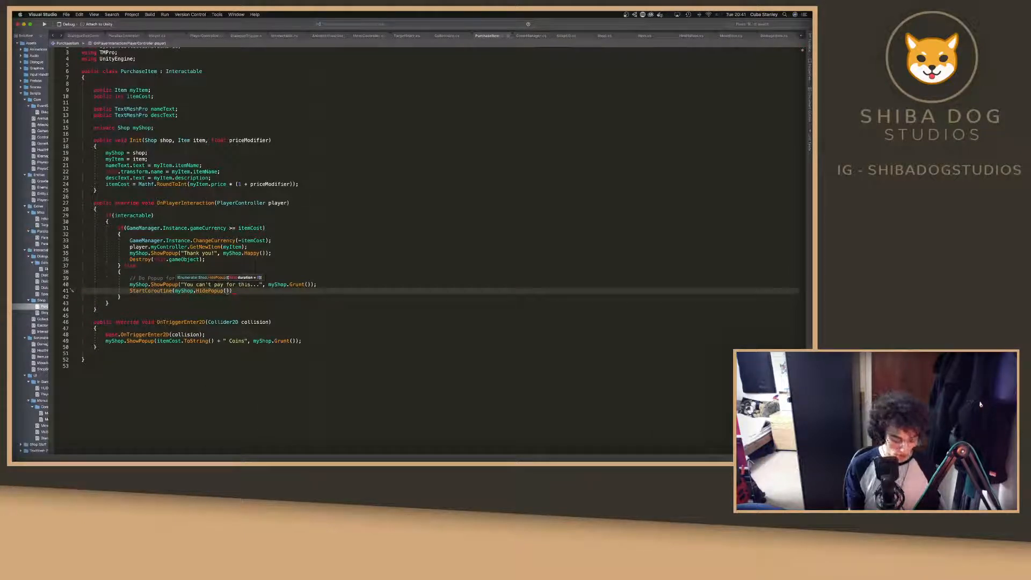
text(2));)
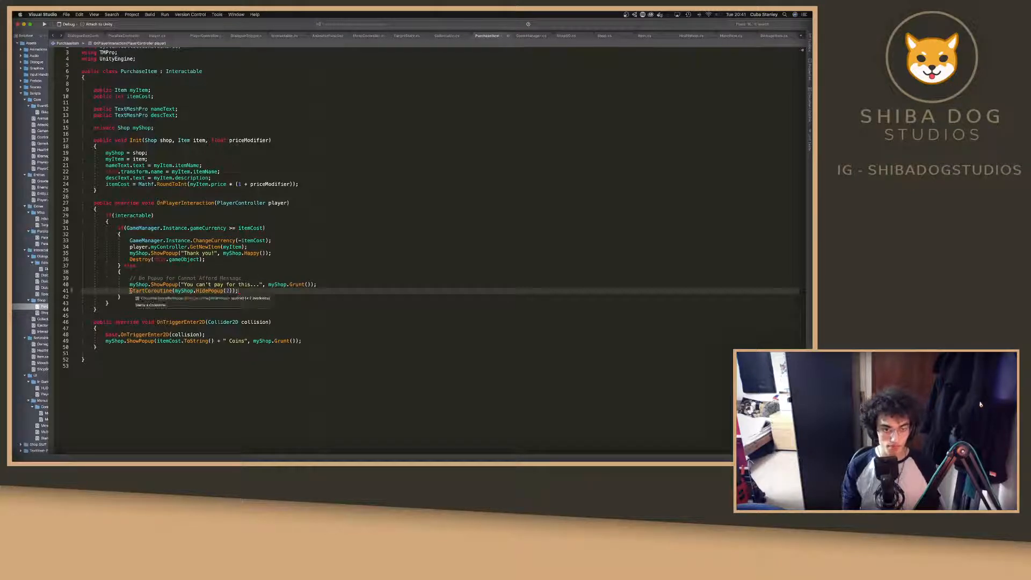
Copy the StartCoroutine(myShop.HidePopup(2)); statement from the else branch.
drag(130, 291, 250, 290)
key(ctrl+c)
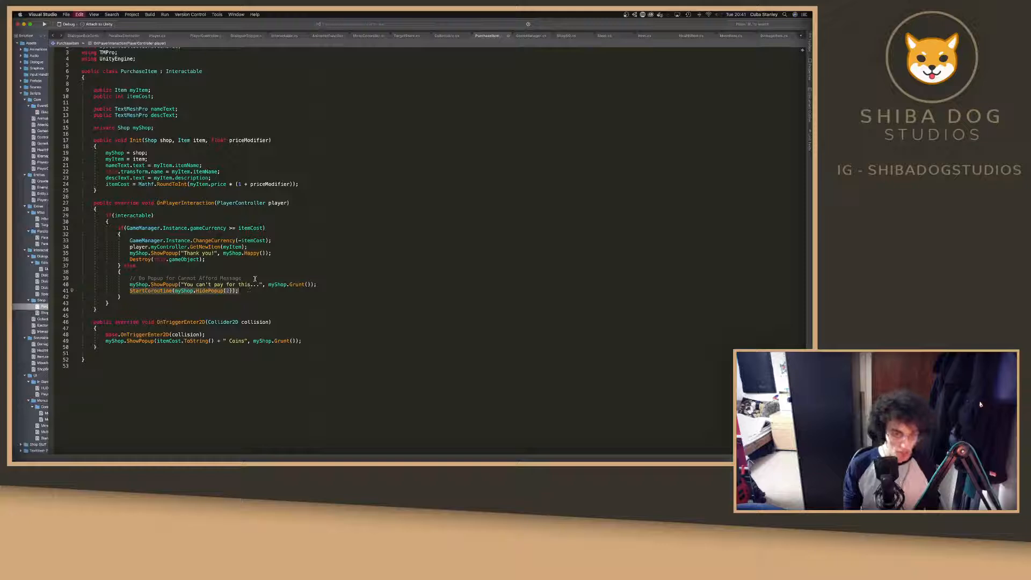
click(246, 259)
key(Return)
key(ctrl+v)
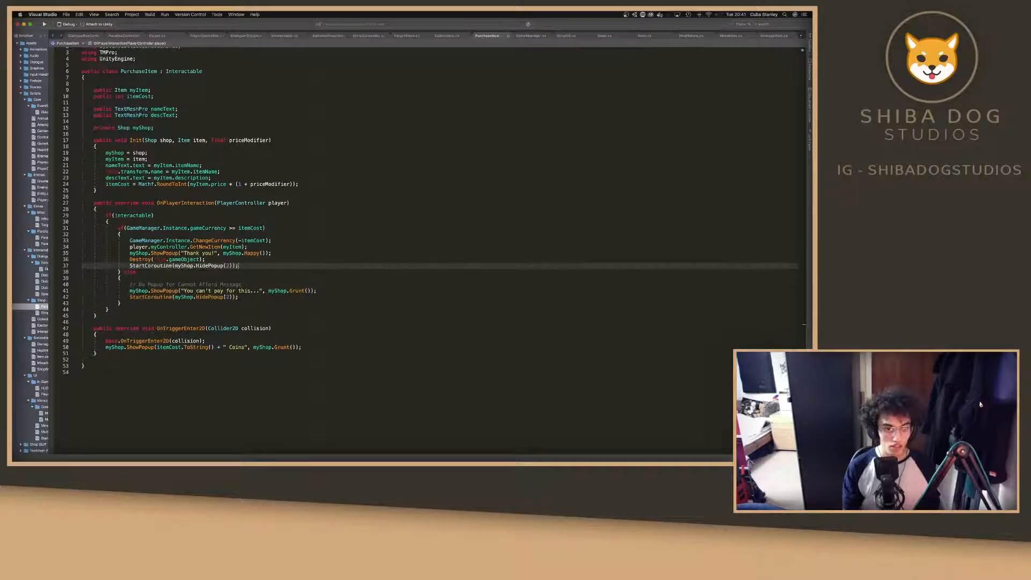
key(super+z)
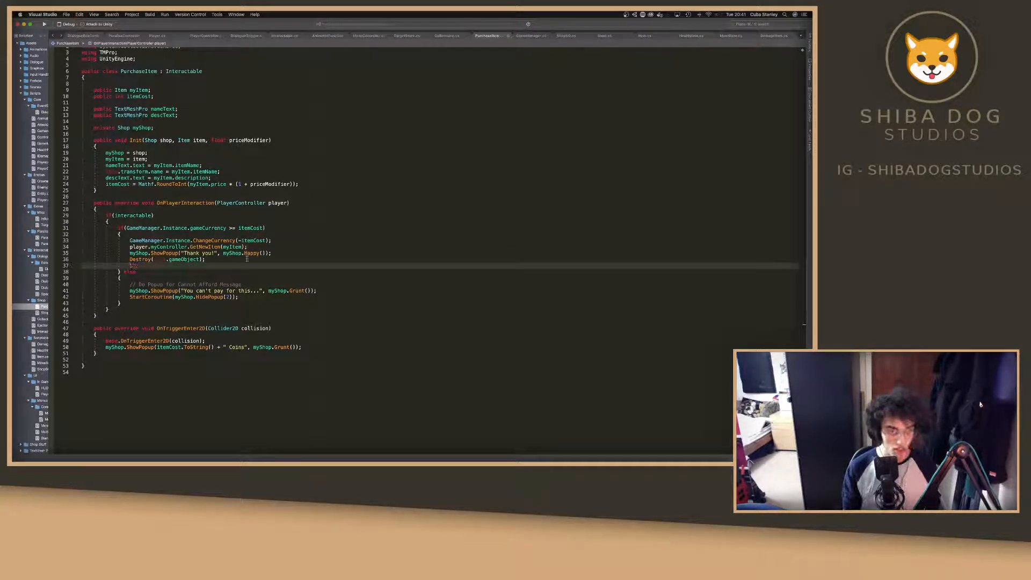
key(super+z)
Paste the StartCoroutine(myShop.HidePopup(2)); statement between the "Thank you!" popup and the Destroy call.
click(287, 253)
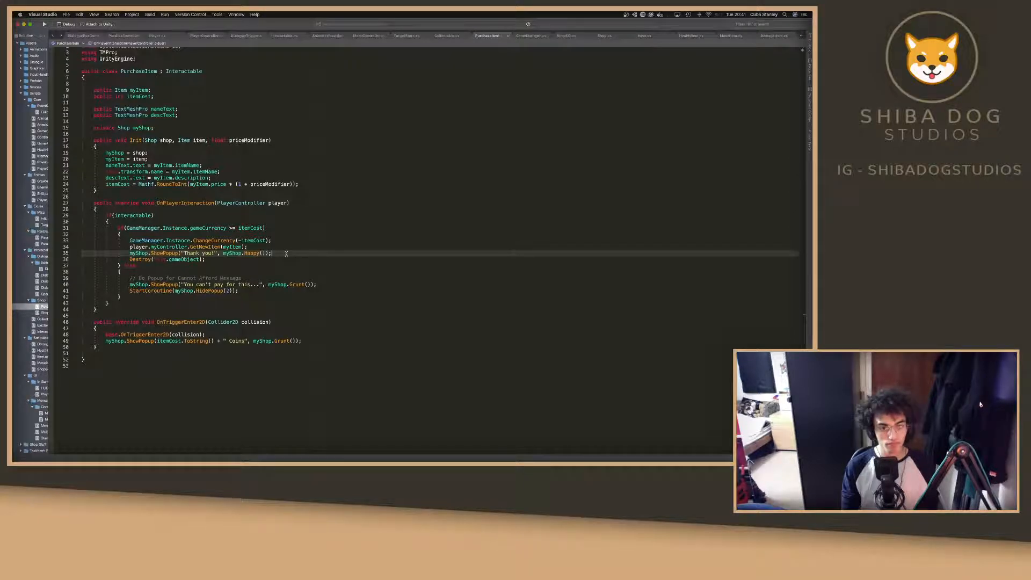
key(Return)
key(super+v)
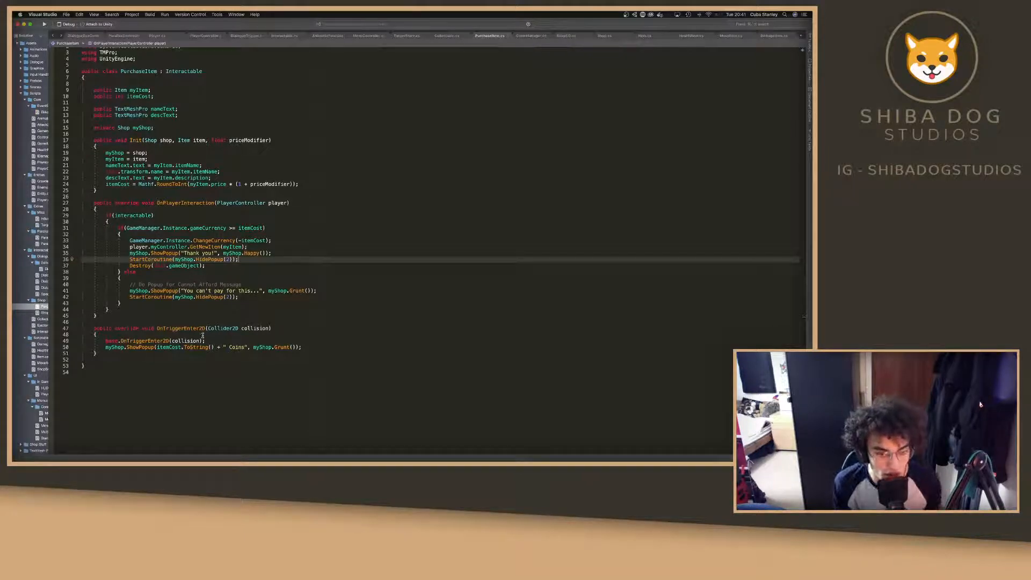
Add a public void OnTriggerExit(Collider other) method with an empty body below OnTriggerEnter2D in PurchaseItem.
click(105, 354)
key(Return)
key(Return)
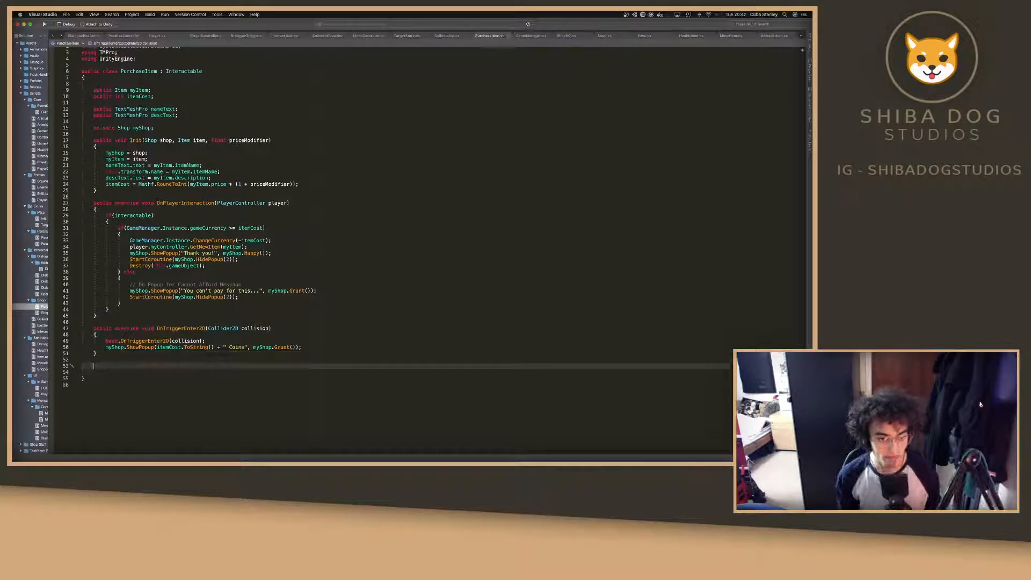
text(public)
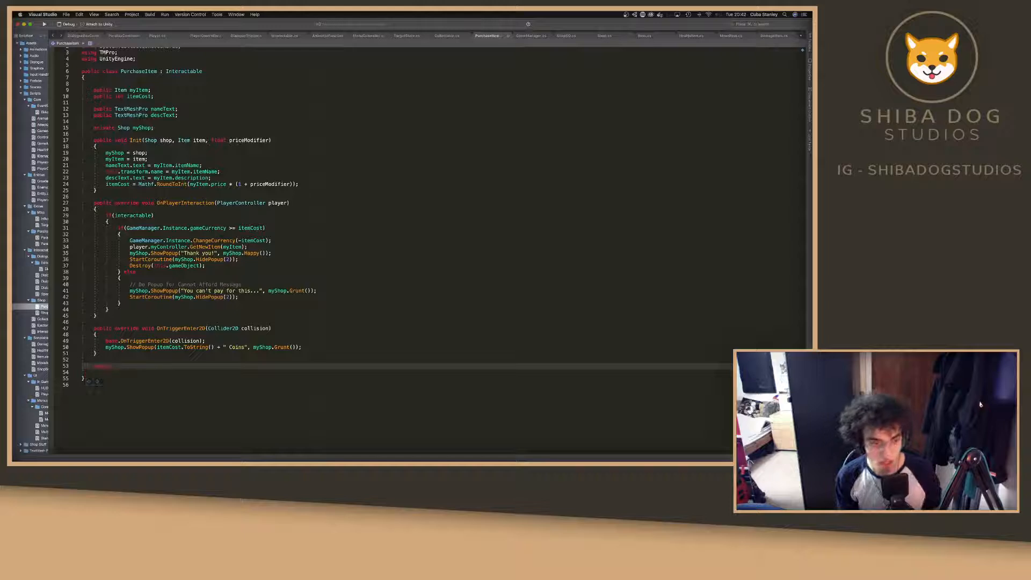
text( vod)
key(Return)
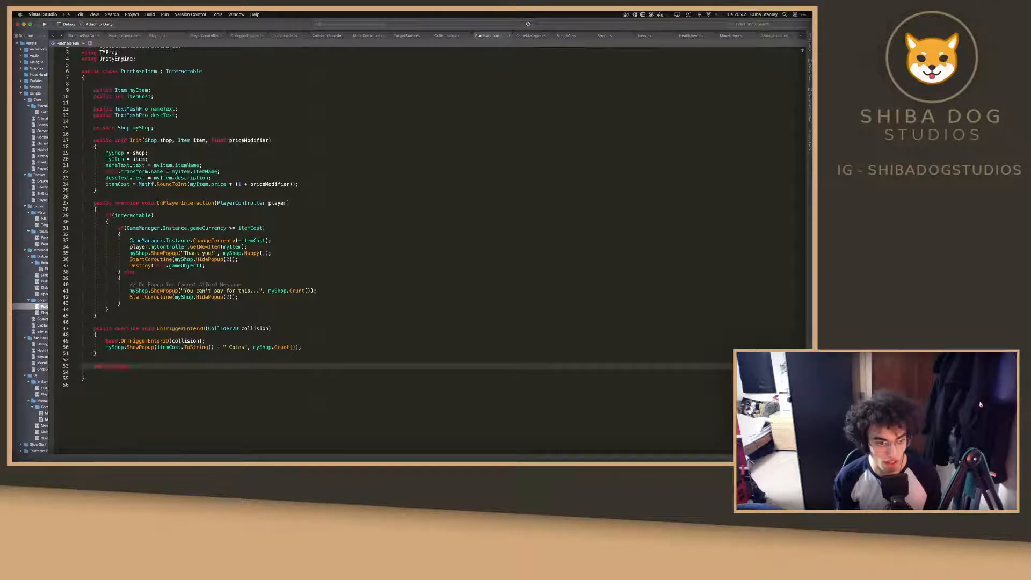
text(OnTri)
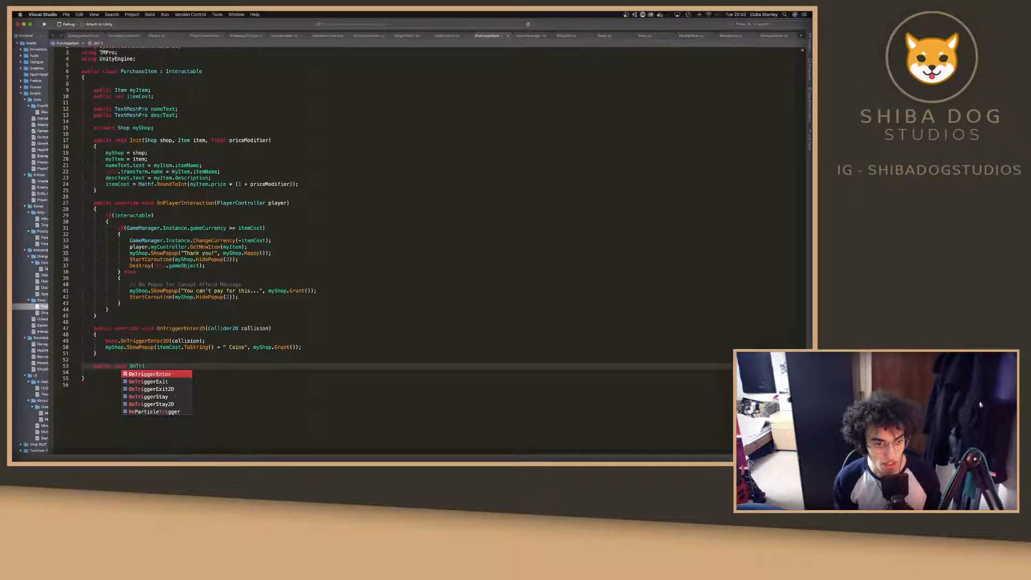
key(Down)
key(Return)
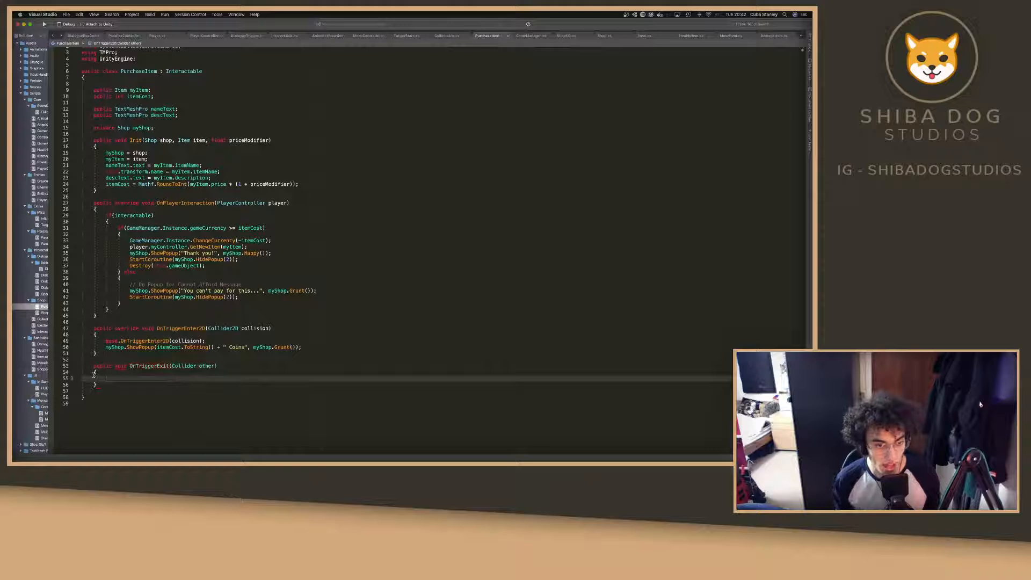
Turn the new exit method into an override and rename it to OnTriggerExit2D.
click(112, 365)
text(override)
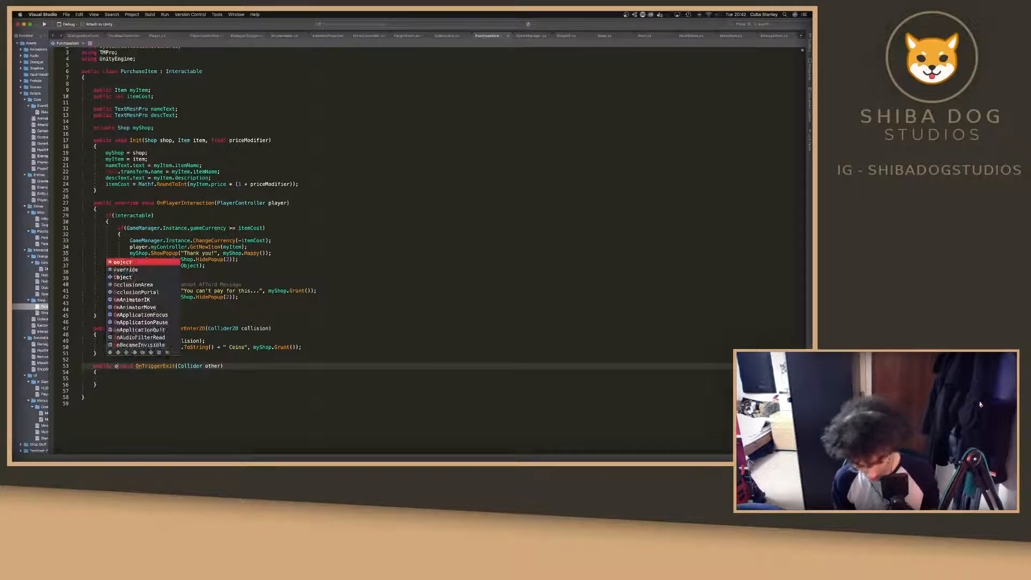
click(162, 381)
click(196, 366)
text(2)
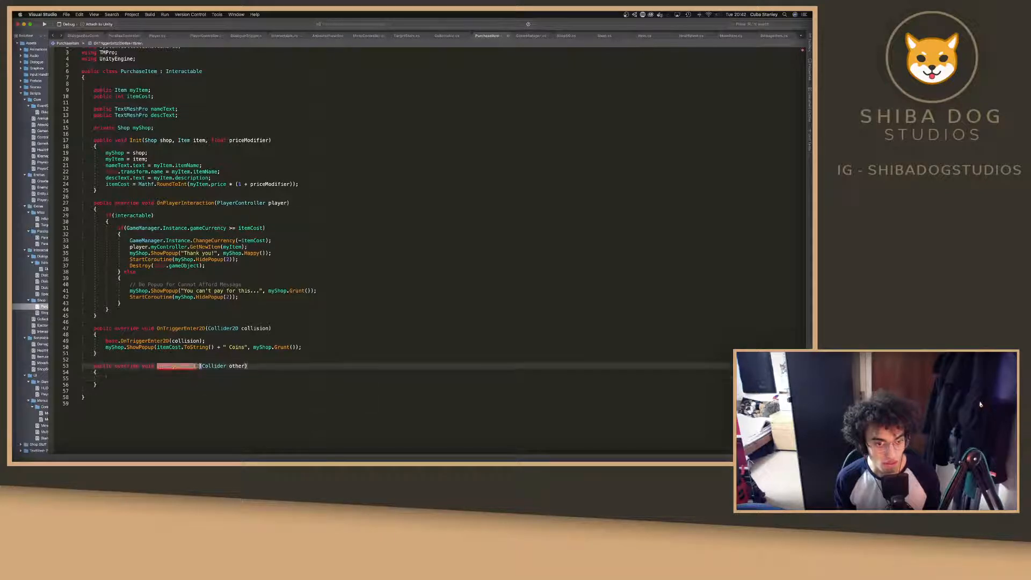
text(D)
Add base.OnTriggerExit2D(other); to the body of the OnTriggerExit2D method.
click(173, 380)
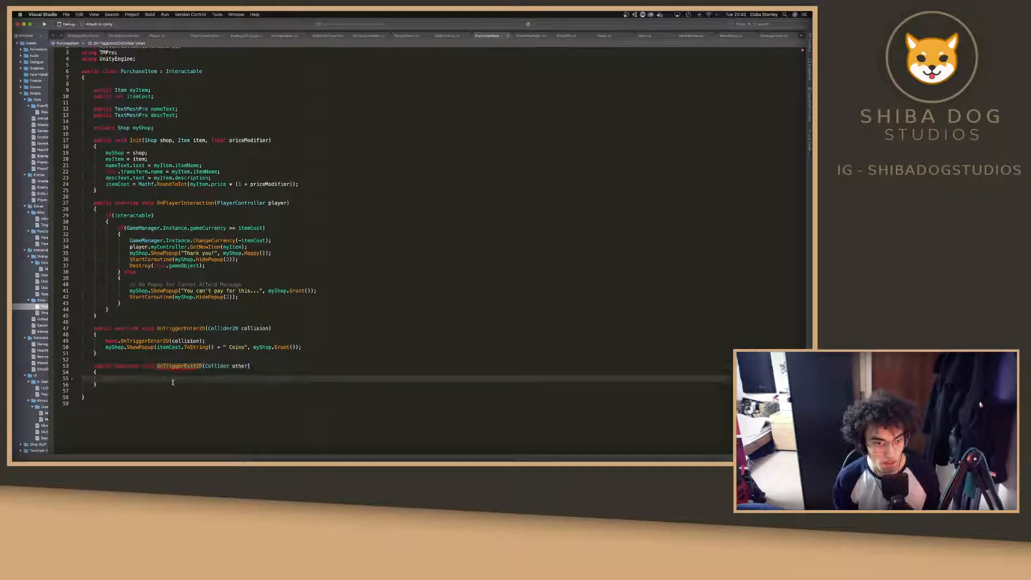
text(base.)
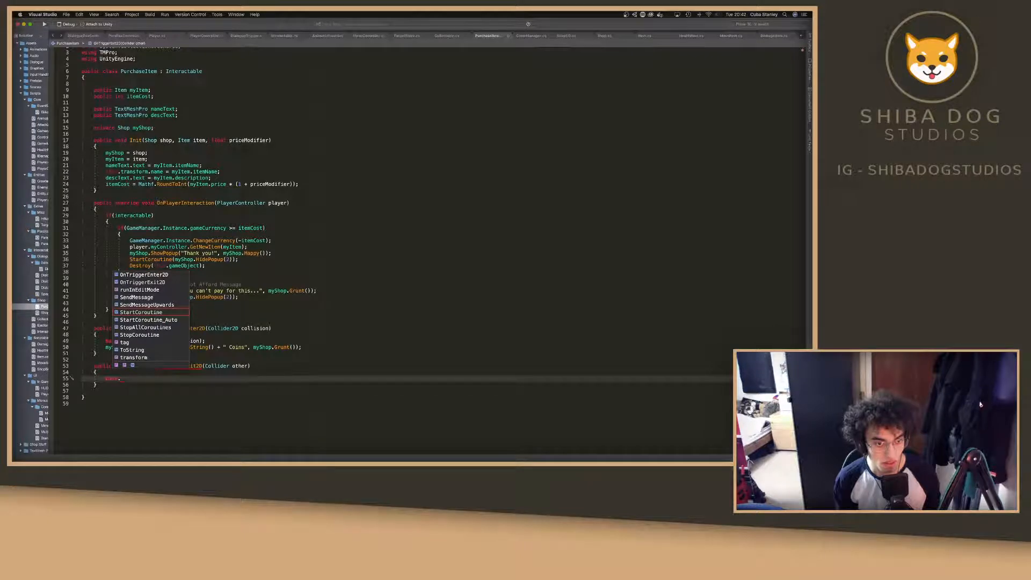
text(On)
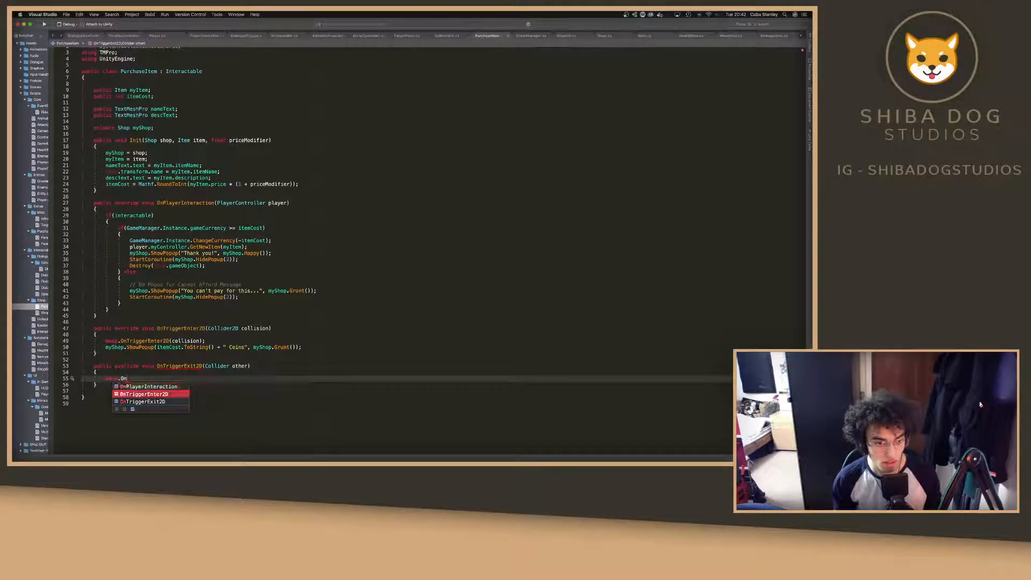
text(TriggerExit2D(C)
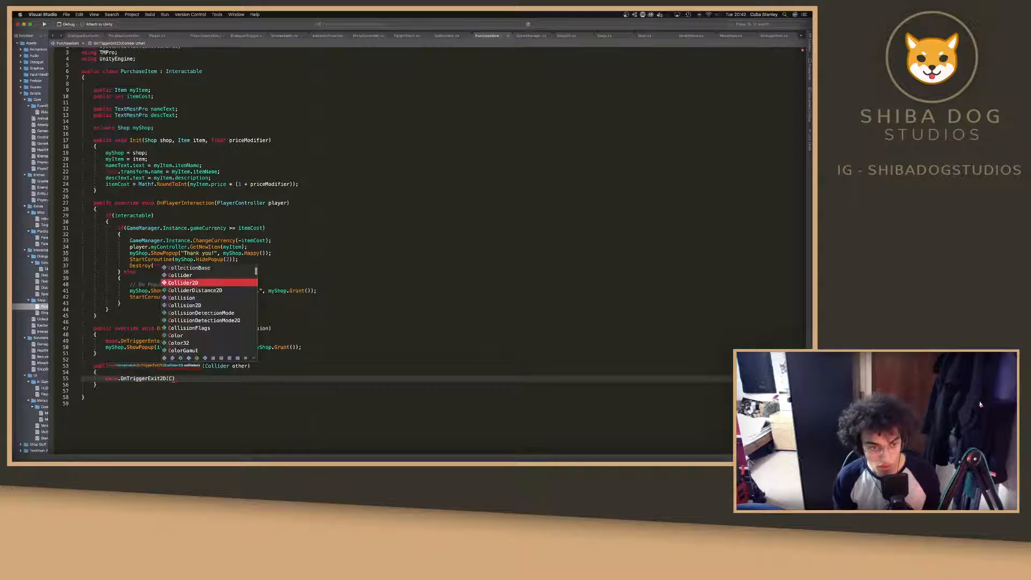
key(BackSpace)
text(other);)
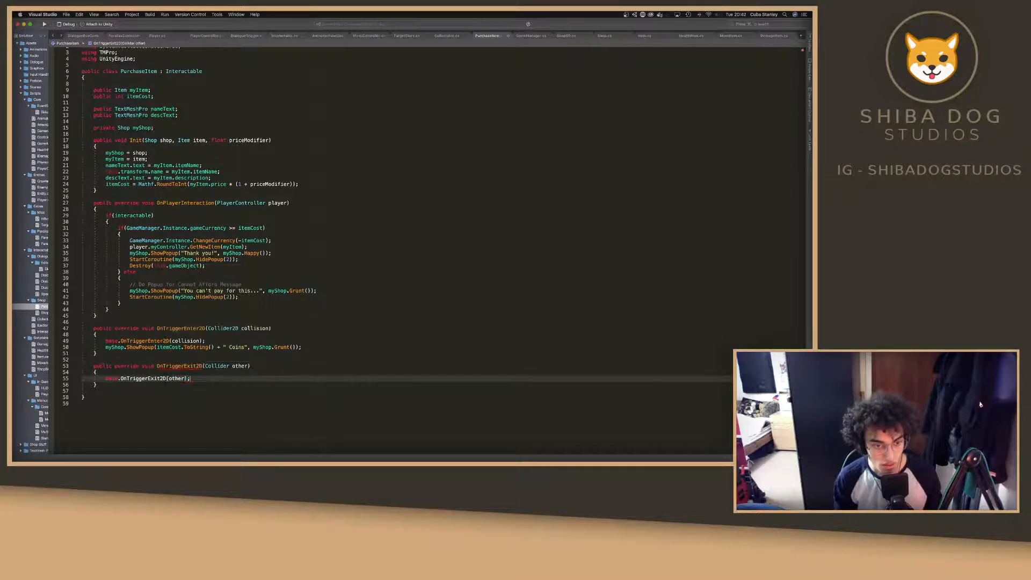
Rename the OnTriggerExit2D parameter to collision in both the signature and the base call.
double_click(238, 365)
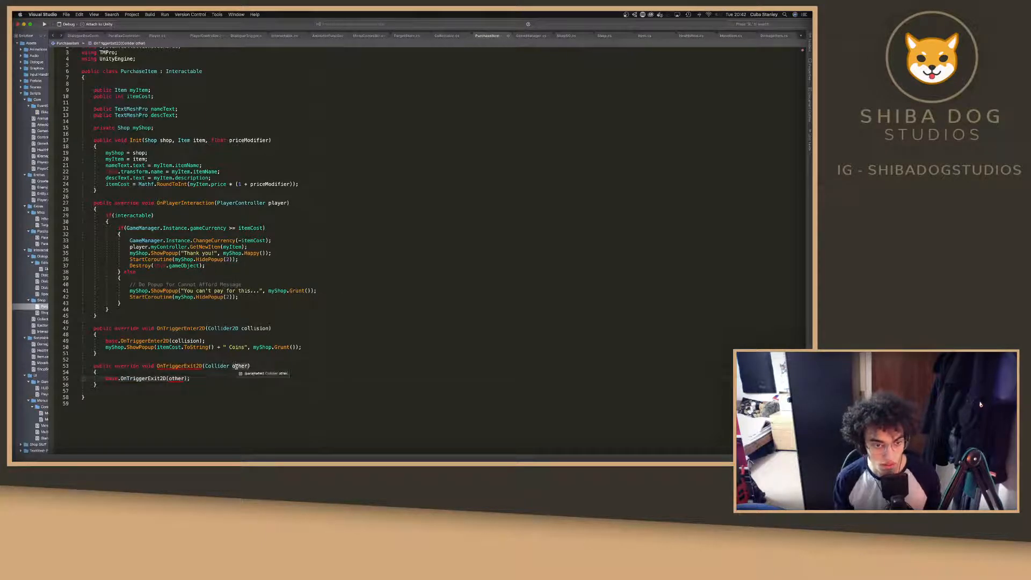
text(collision)
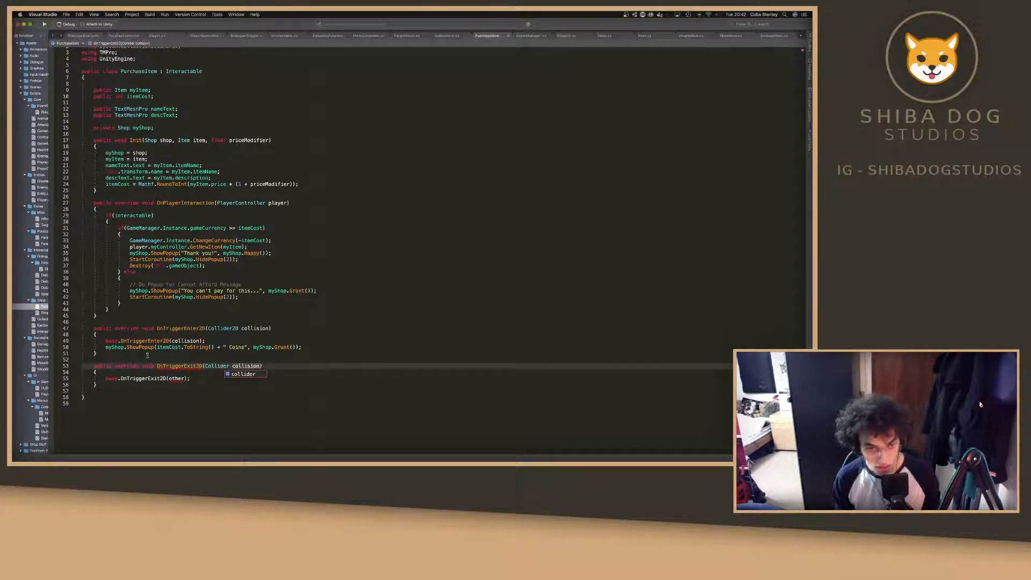
double_click(243, 366)
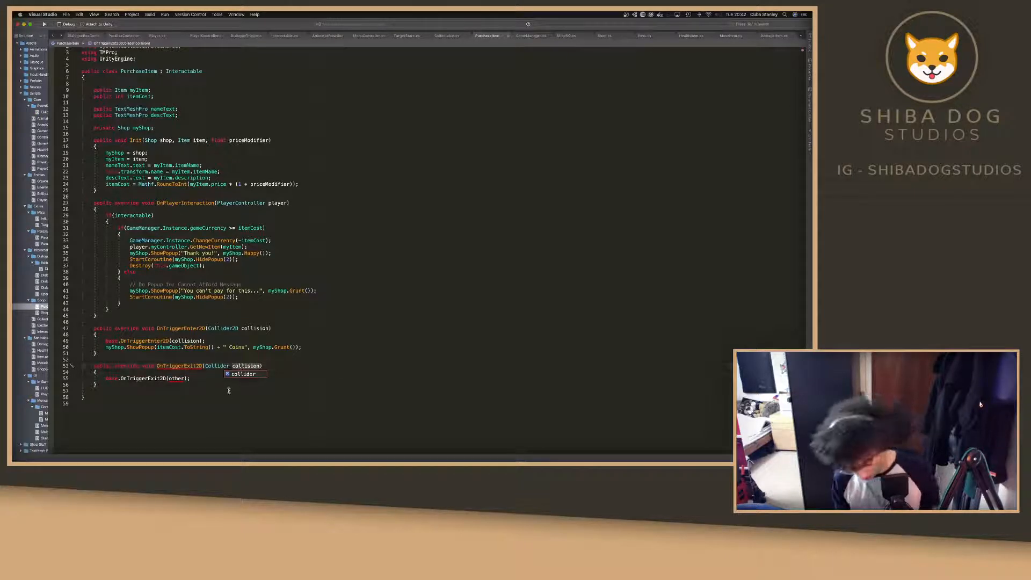
key(super+c)
click(179, 379)
double_click(179, 379)
key(super+v)
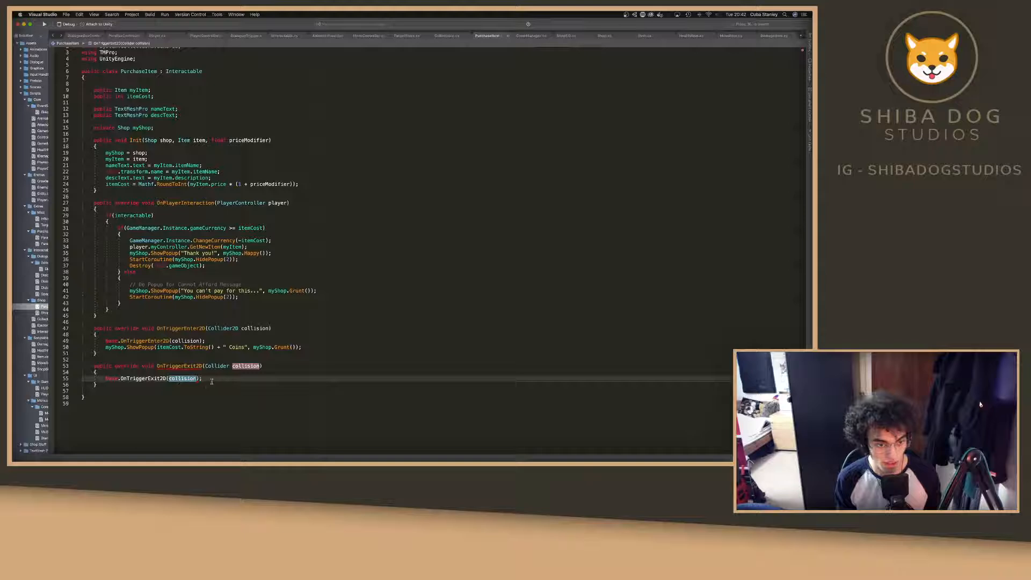
Check the OnTriggerExit2D signature in the Interactable class and change the PurchaseItem override's parameter type to Collider2D.
mouse_move(186, 368)
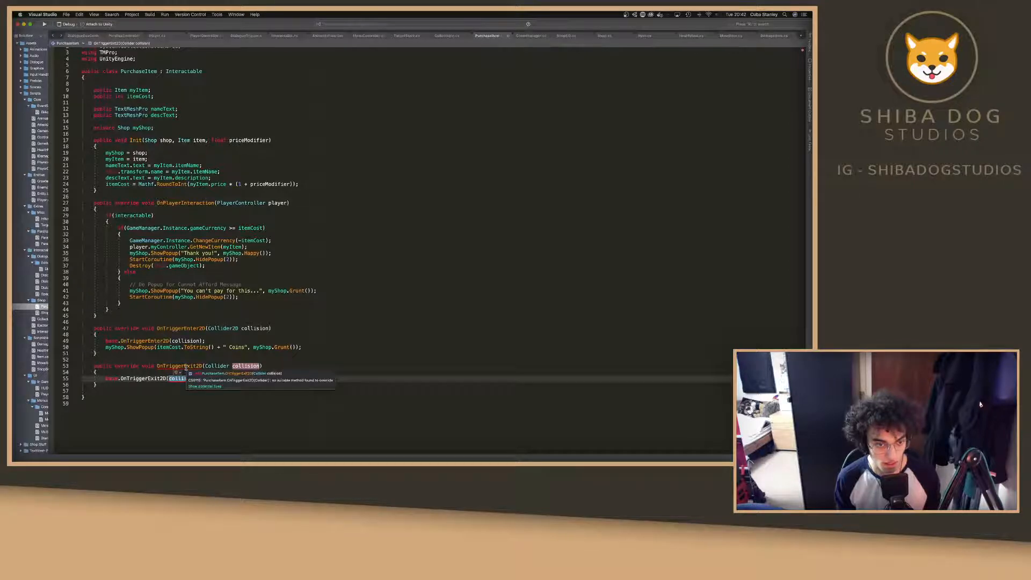
double_click(186, 366)
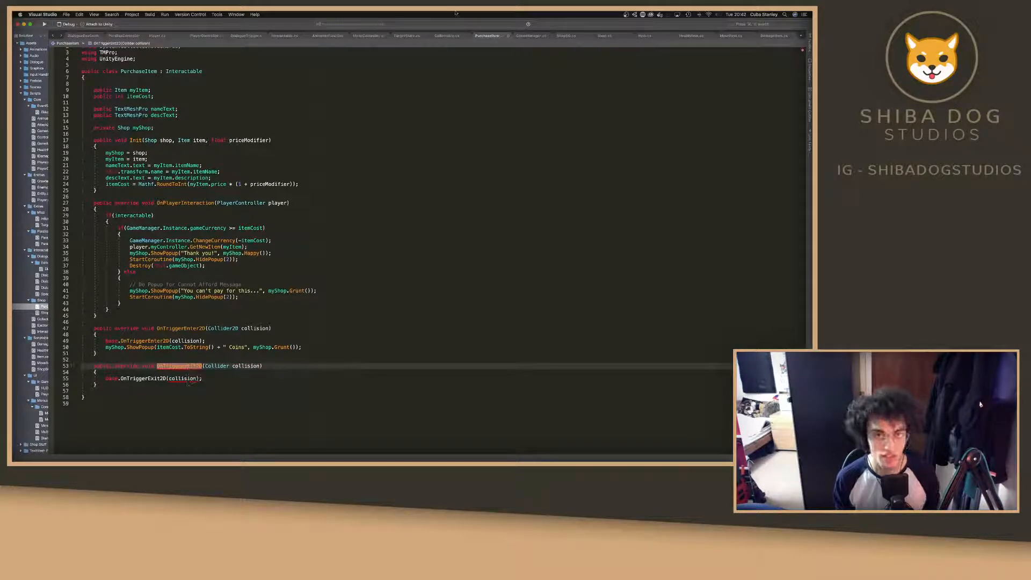
click(285, 35)
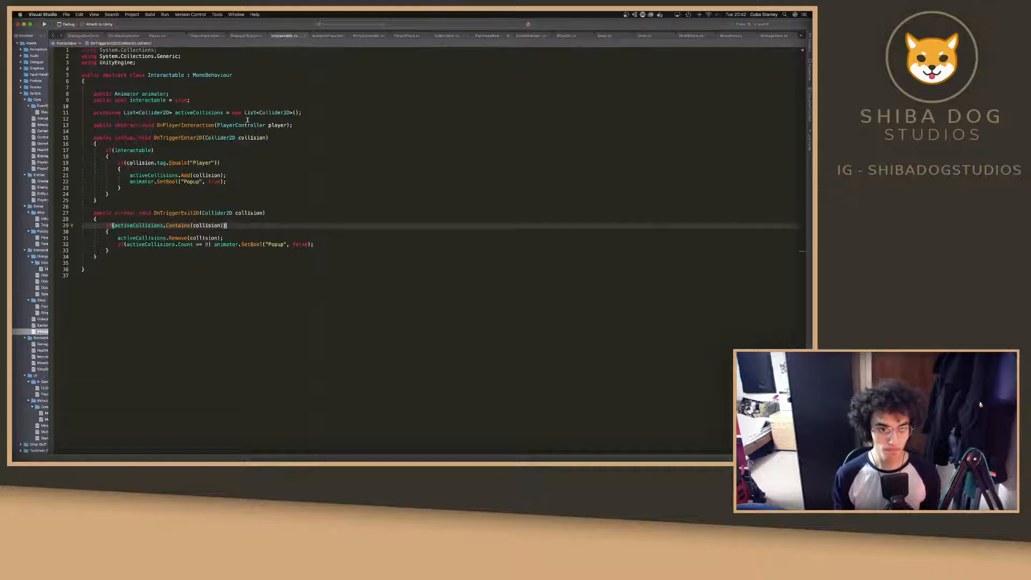
click(493, 39)
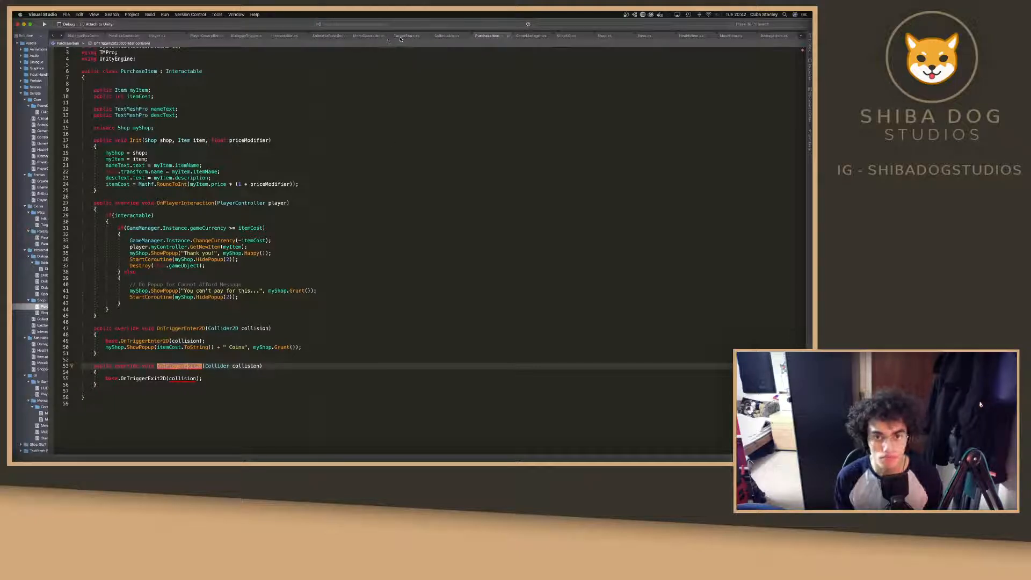
click(289, 38)
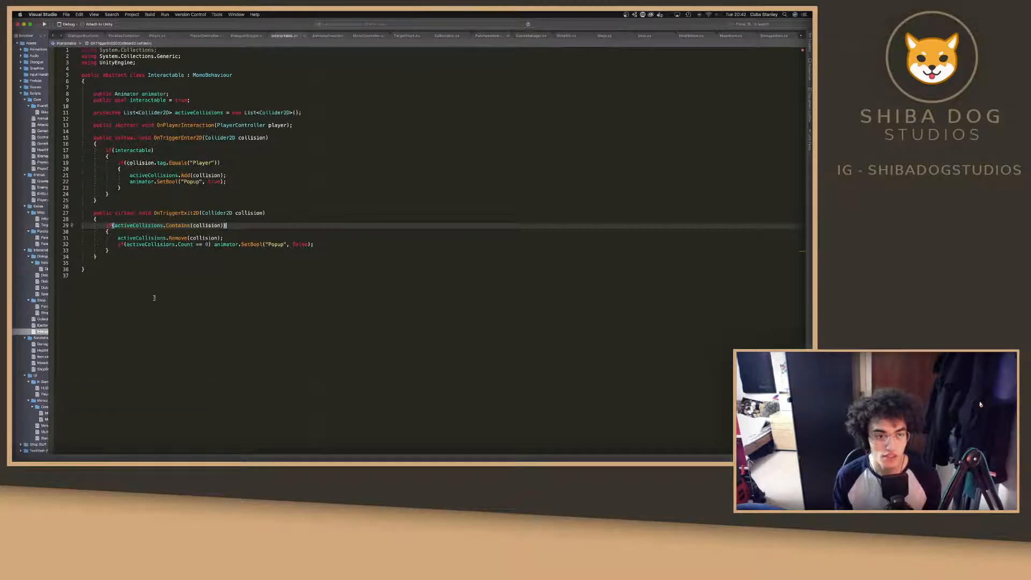
click(171, 214)
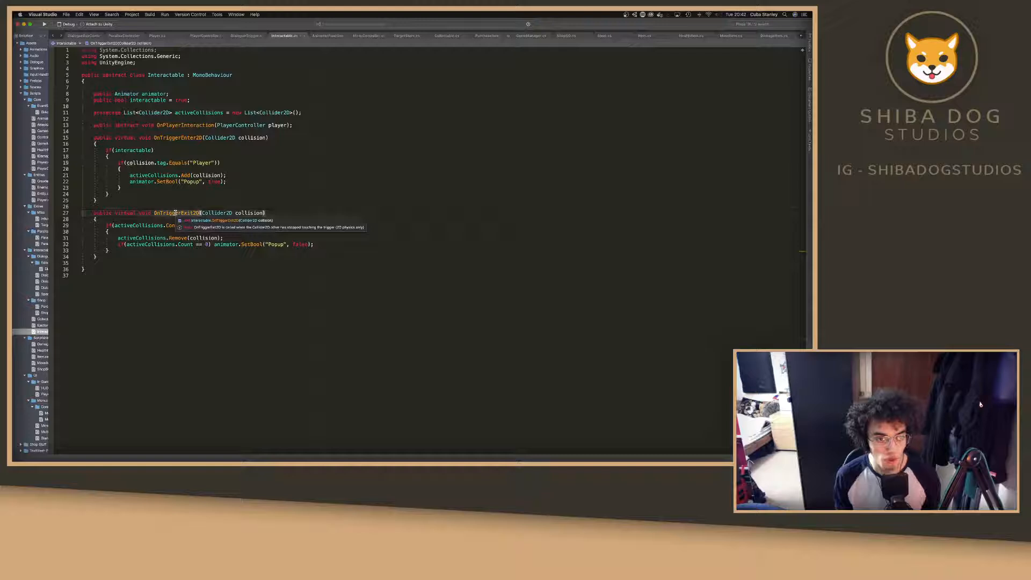
click(487, 35)
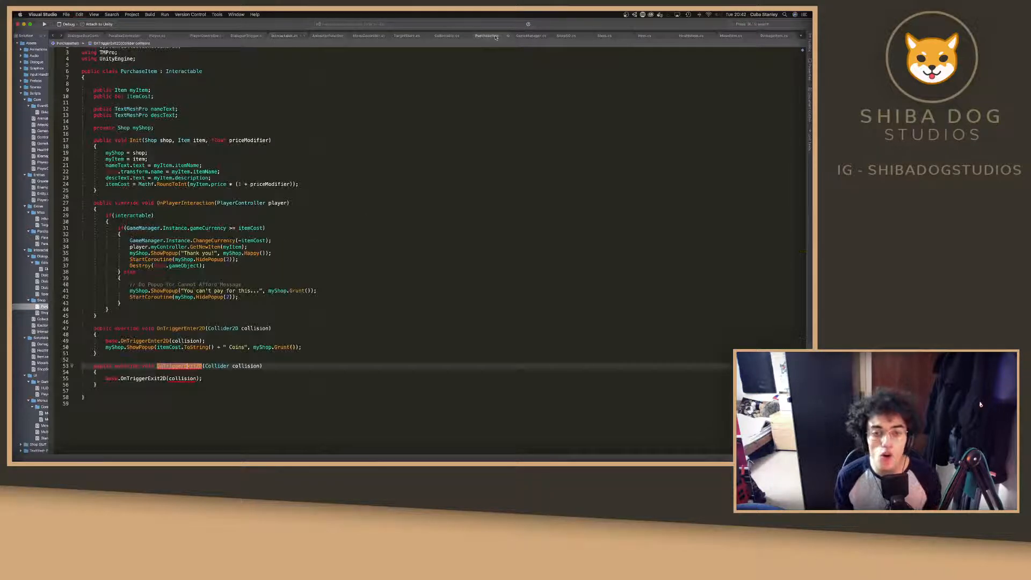
click(228, 368)
text(2D)
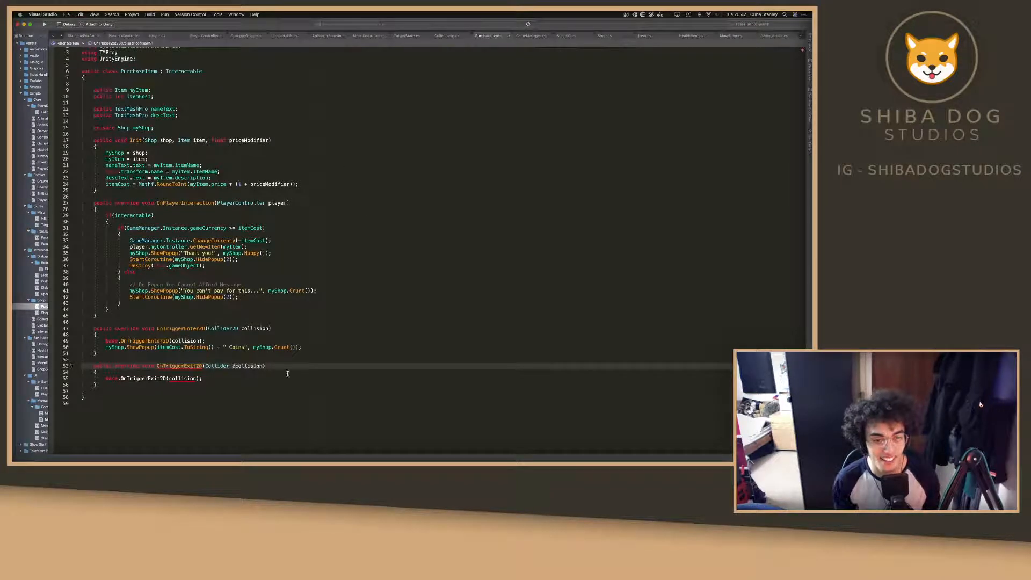
text(D)
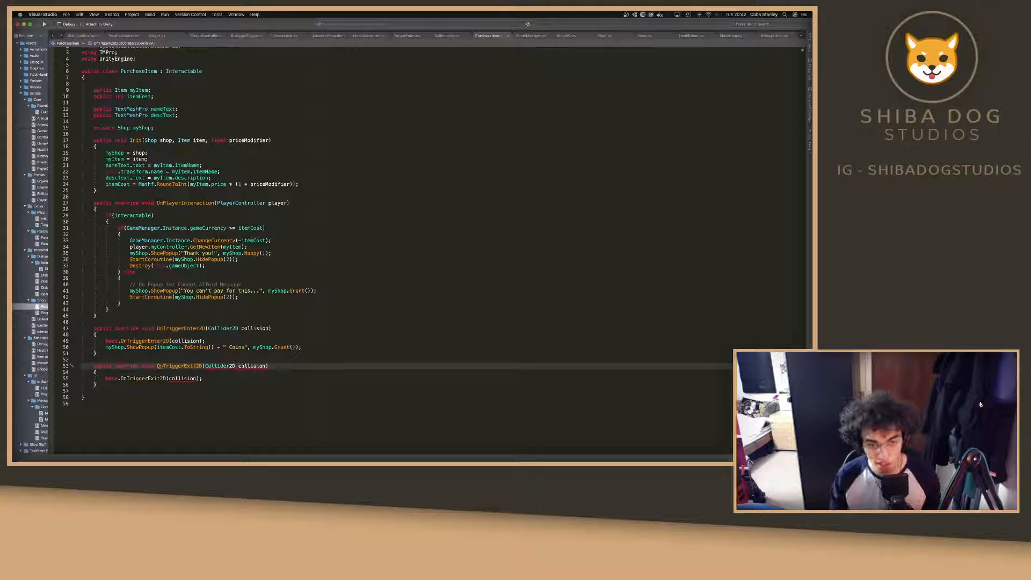
Copy the StartCoroutine(myShop.HidePopup(2)); statement below the base call in OnTriggerExit2D and remove the argument from the copy.
click(223, 379)
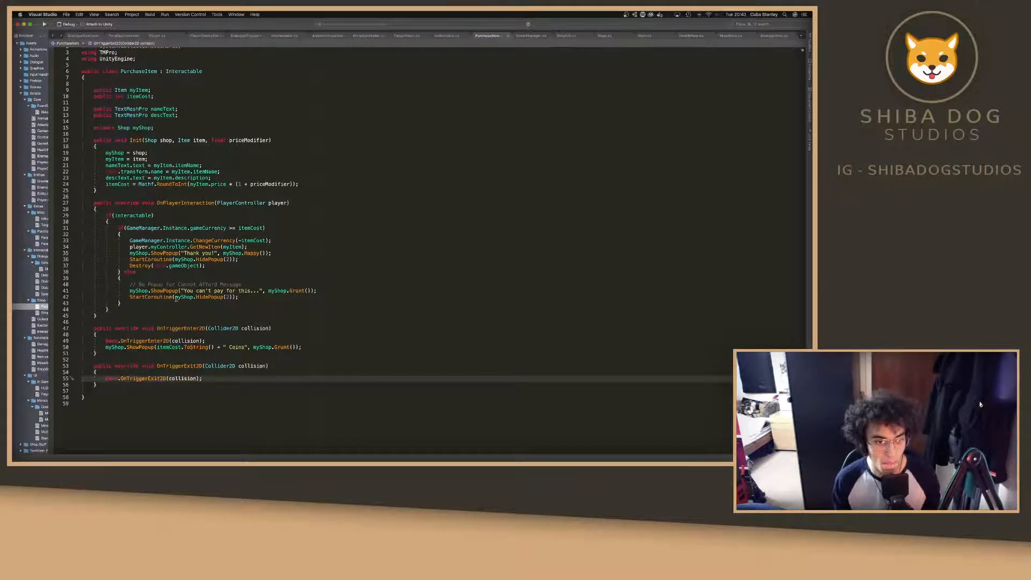
click(129, 259)
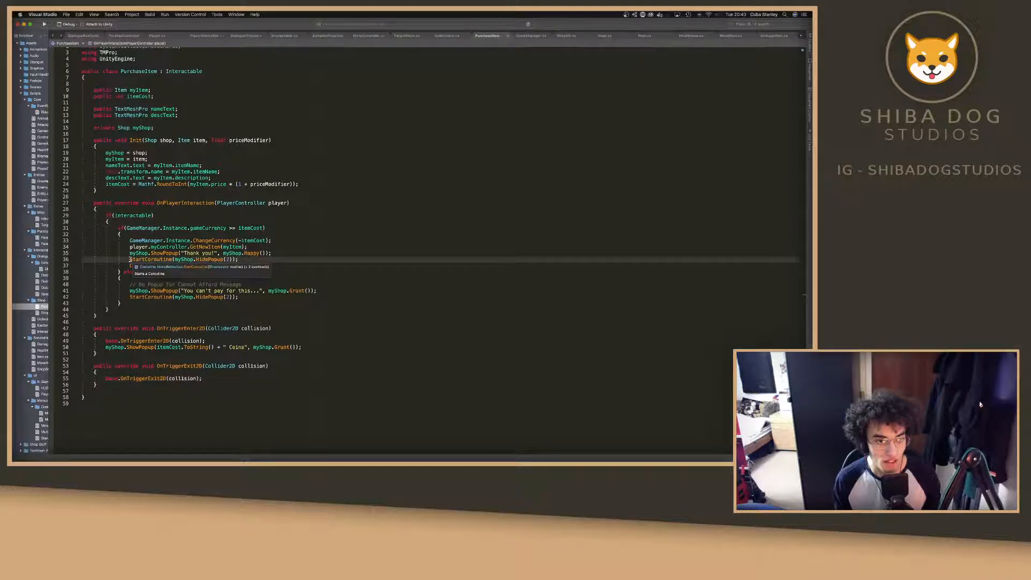
shift+click(247, 258)
key(super+c)
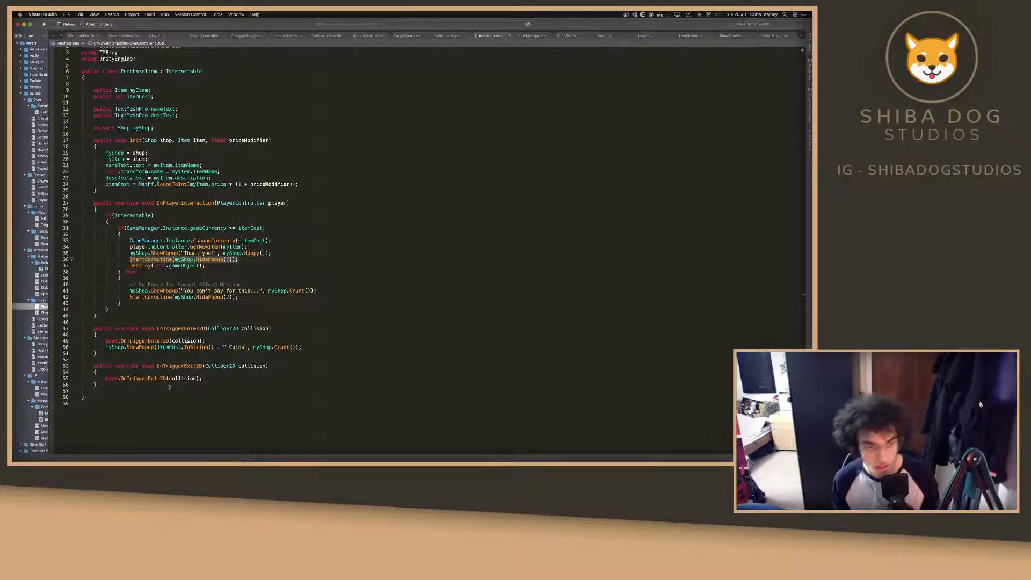
click(209, 379)
key(Return)
key(super+v)
double_click(204, 385)
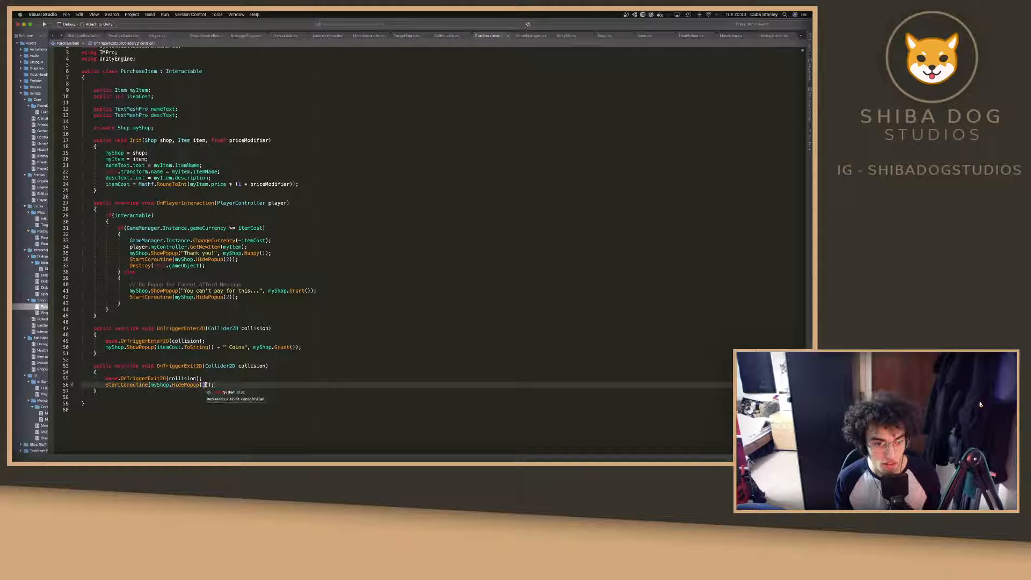
key(super+x)
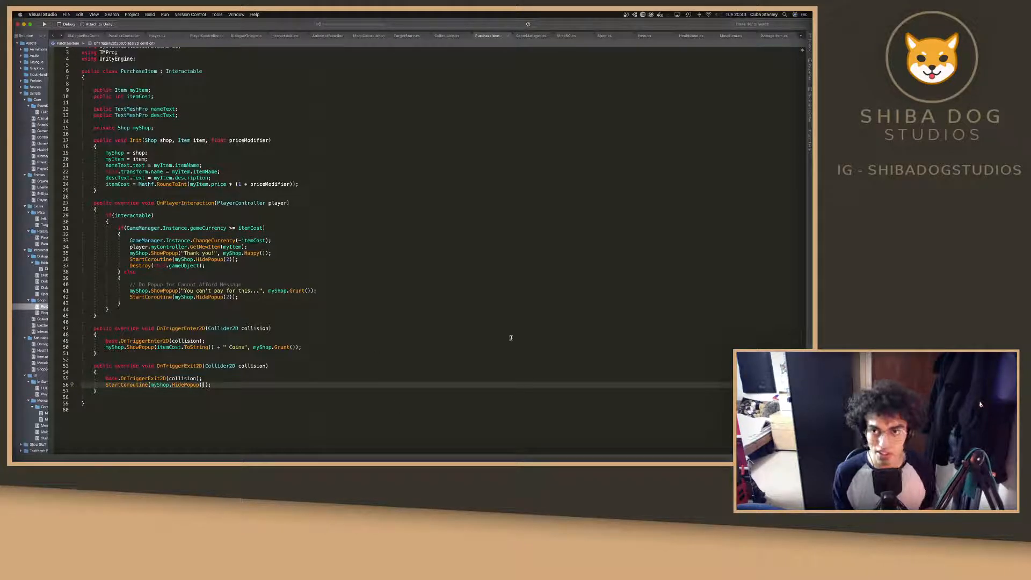
Switch to Unity, run the shop scene, and turn off the Popup animator parameter with the Shop object selected.
key(super+Tab)
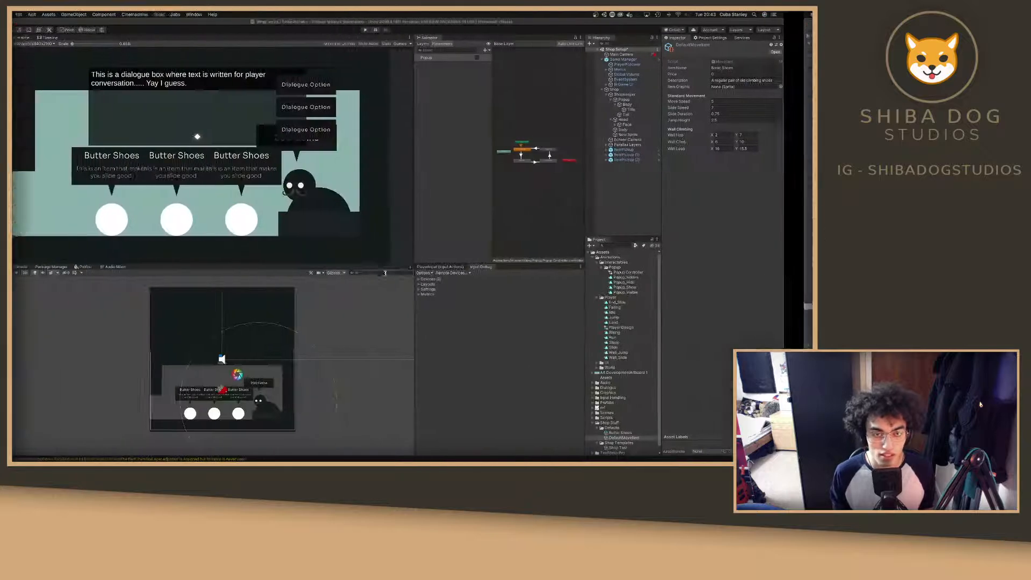
click(396, 30)
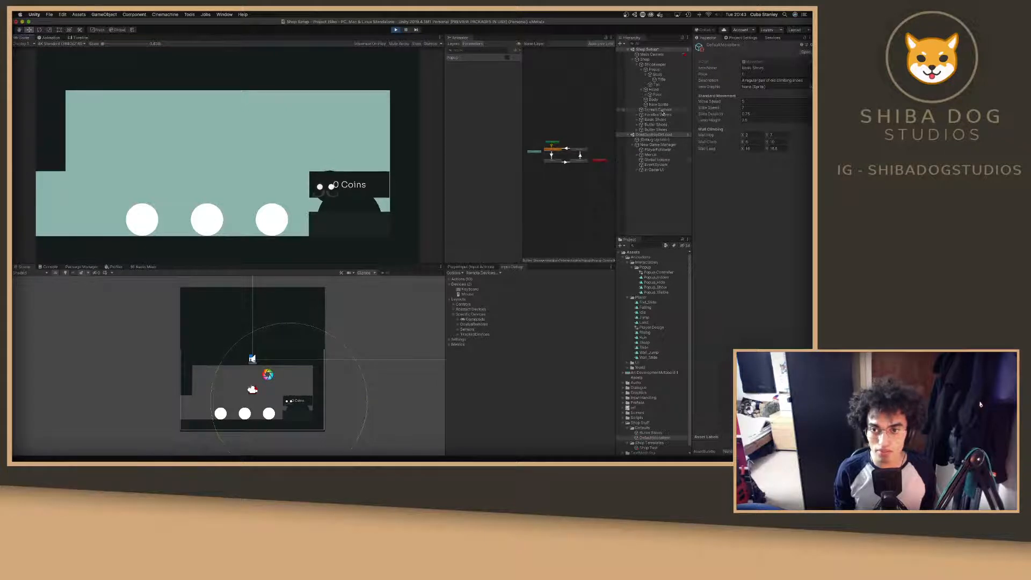
click(666, 65)
click(664, 60)
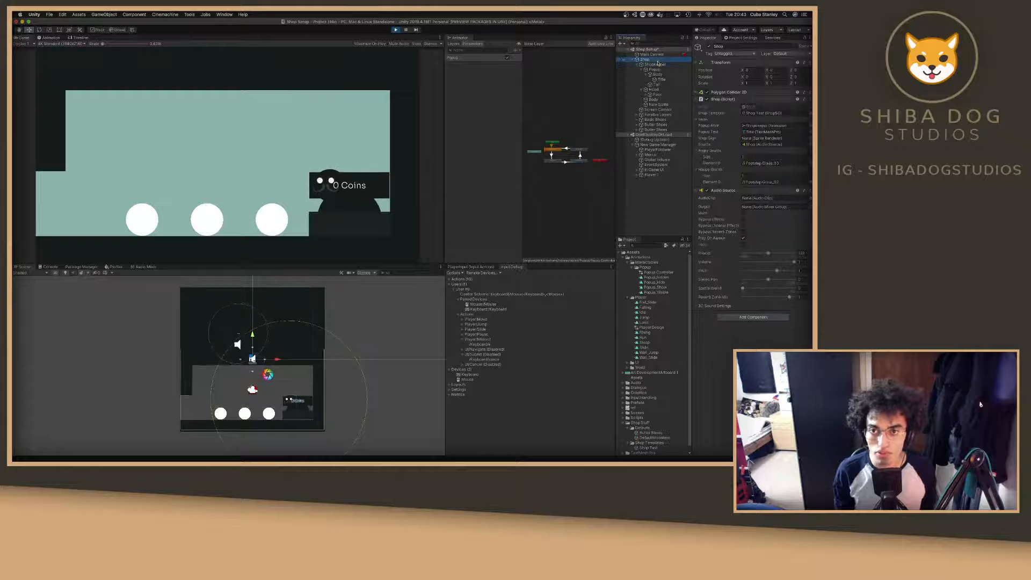
click(508, 58)
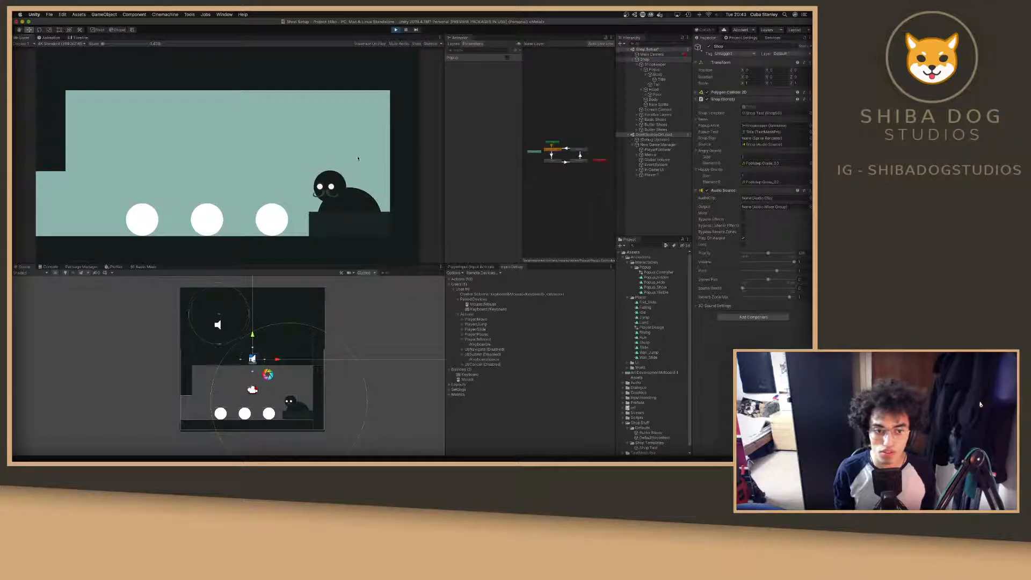
Select the player controller under the spawned player and move it down into the shop room beside the items.
click(637, 175)
click(663, 180)
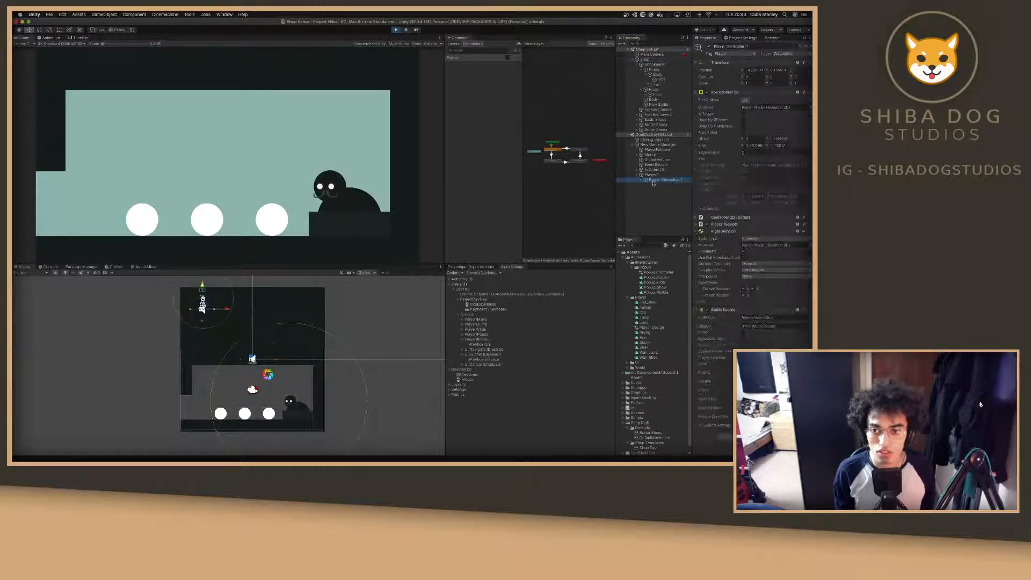
drag(205, 302, 210, 391)
Walk the player back and forth past the shop items to test the shopkeeper's price popup on entering and leaving them.
click(337, 205)
key(d)
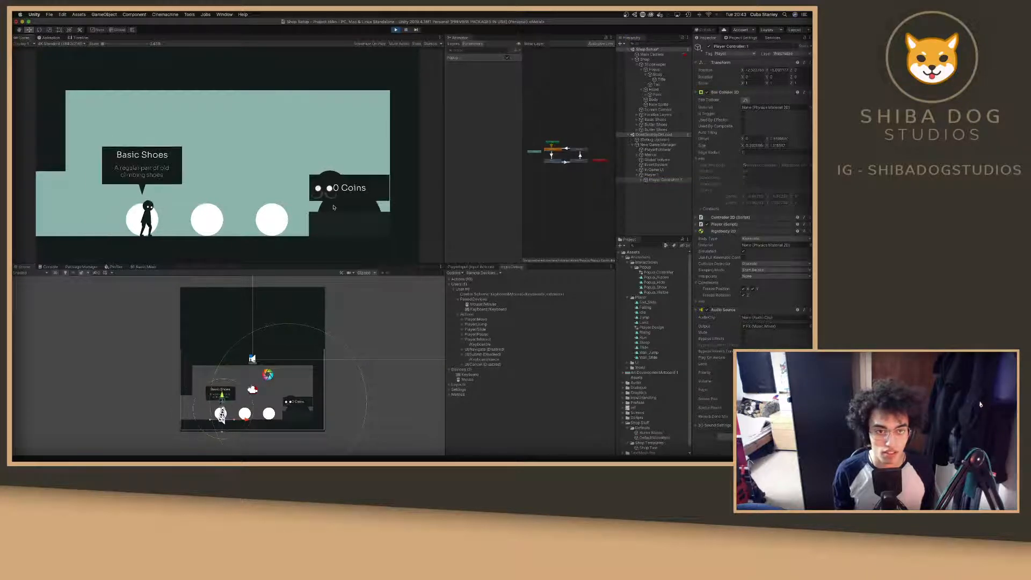
key(d)
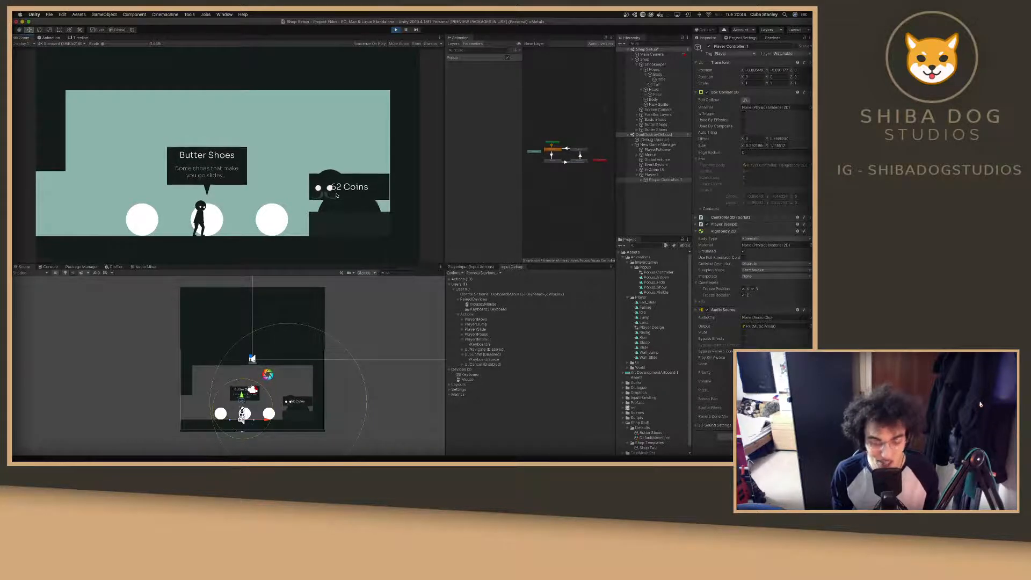
key(d)
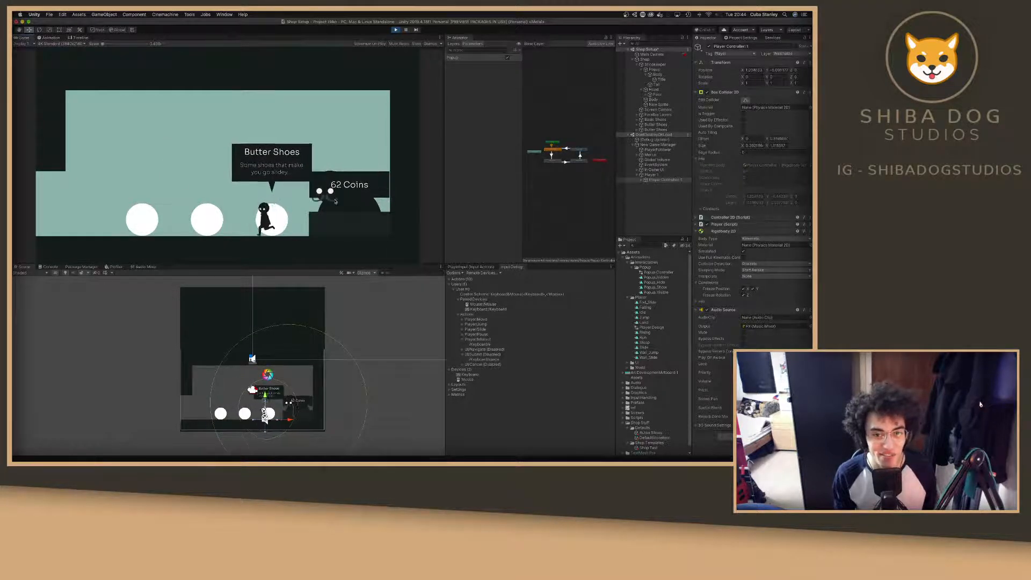
key(a)
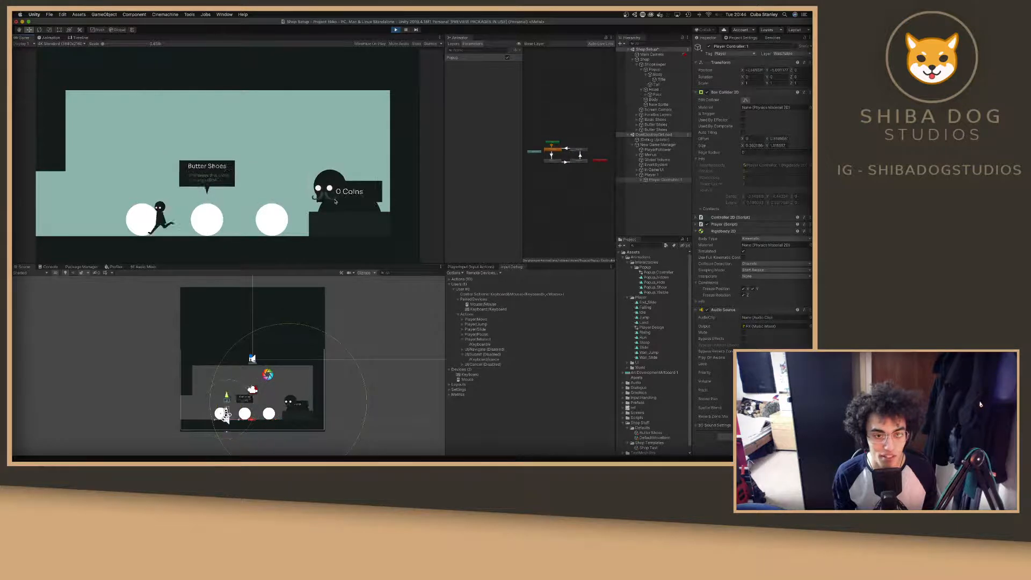
key(d)
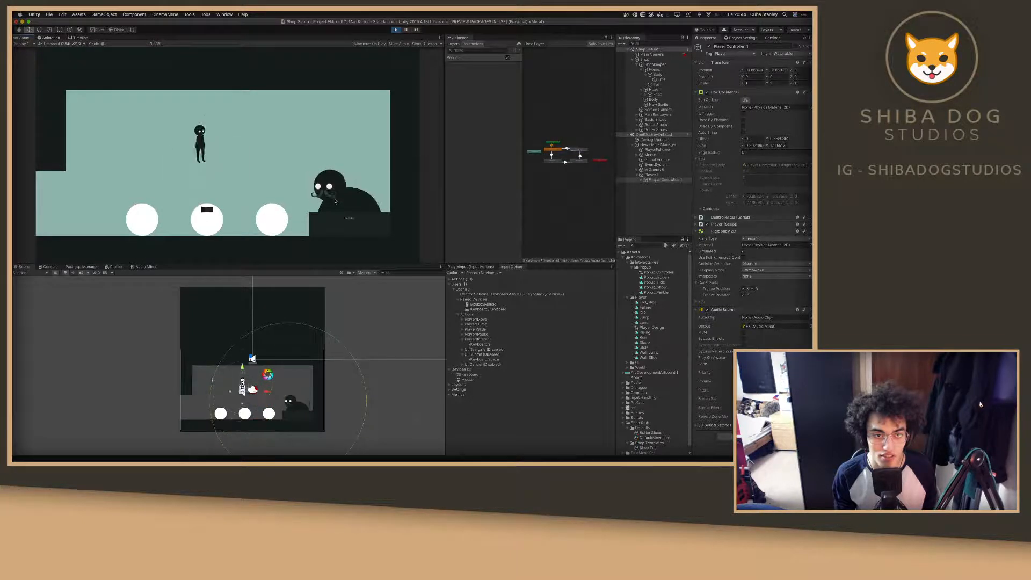
Walk the player between the Basic Shoes and Butter Shoes items to check the shopkeeper popup's placement, and stop the running scene.
key(a)
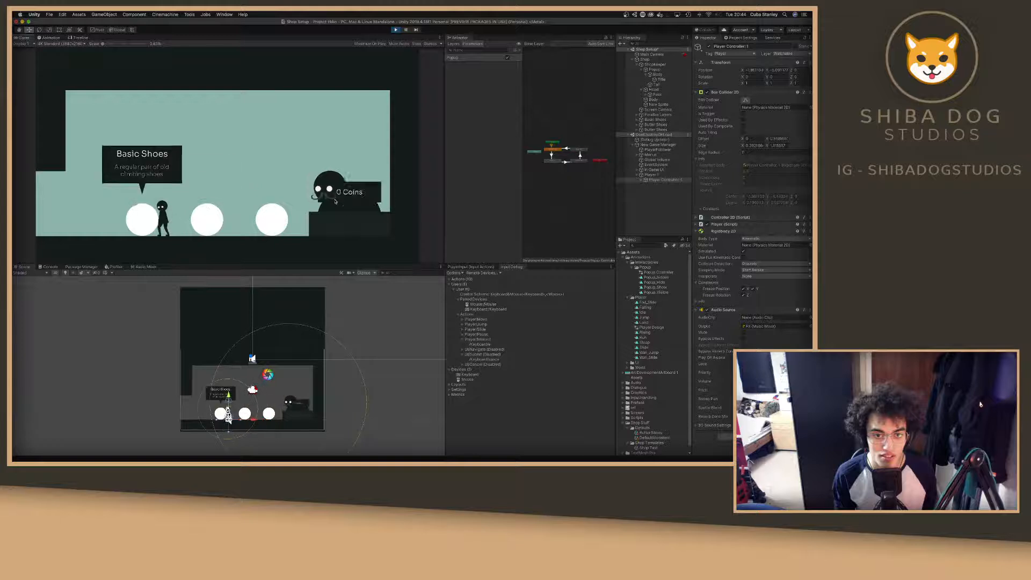
key(d)
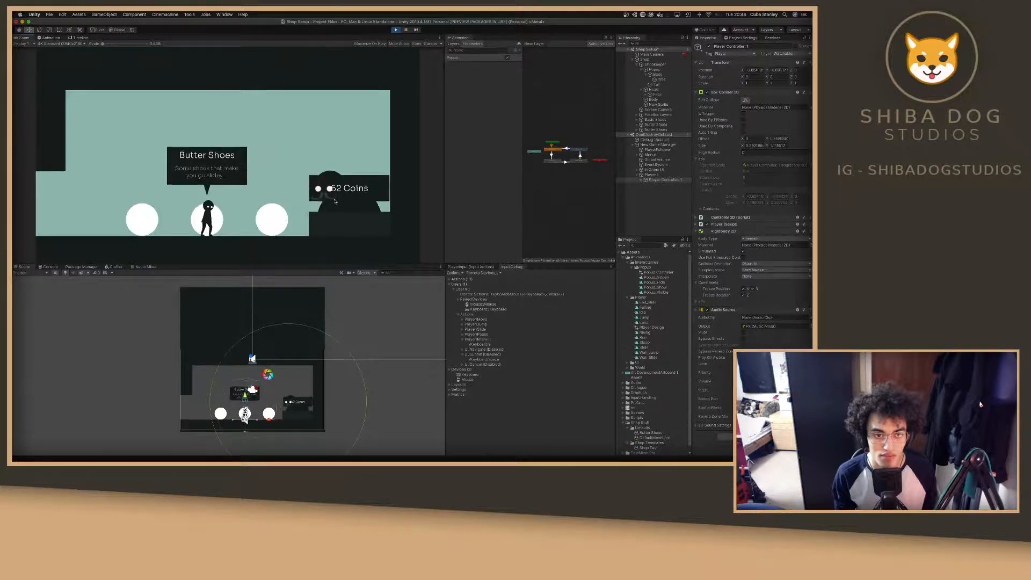
key(d)
key(d)
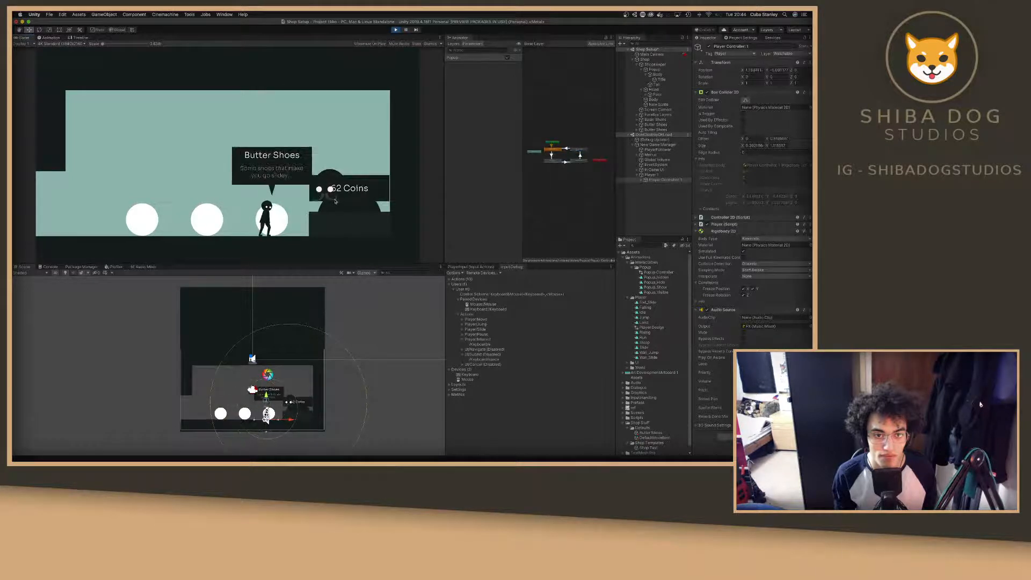
key(a)
key(d)
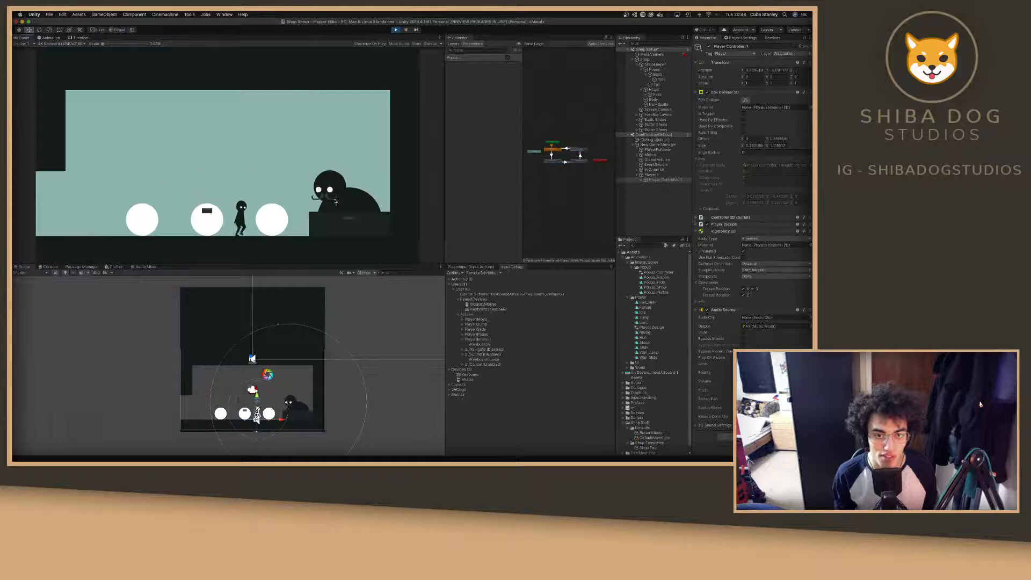
key(a)
key(a)
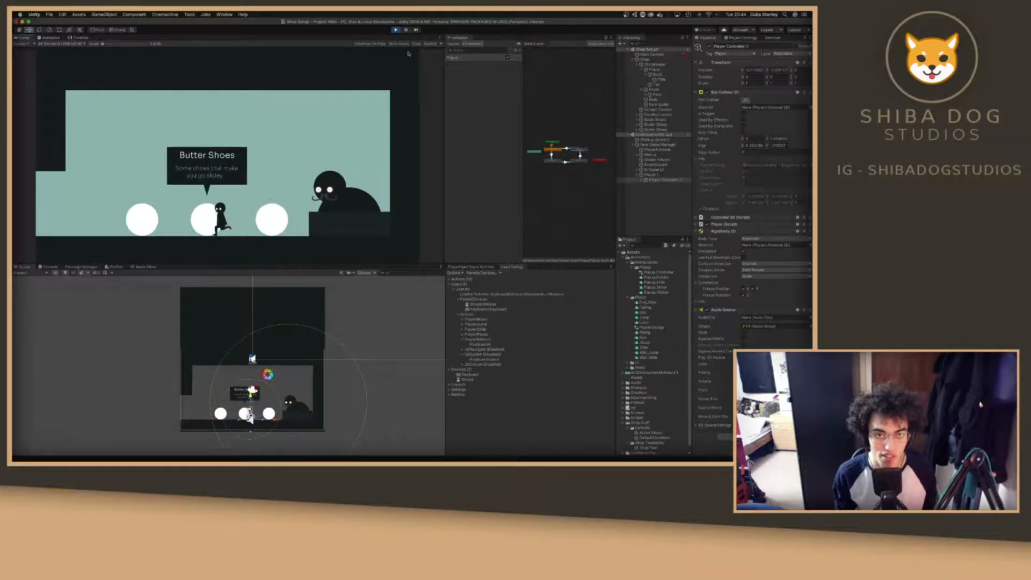
click(398, 30)
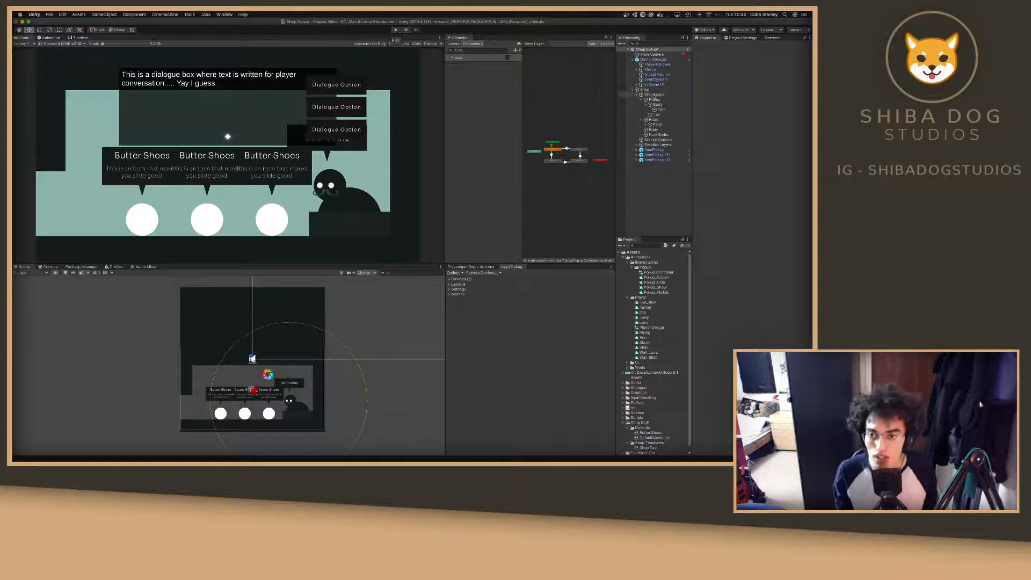
Set the X and Y position of the shopkeeper's Popup object to 0.
click(655, 100)
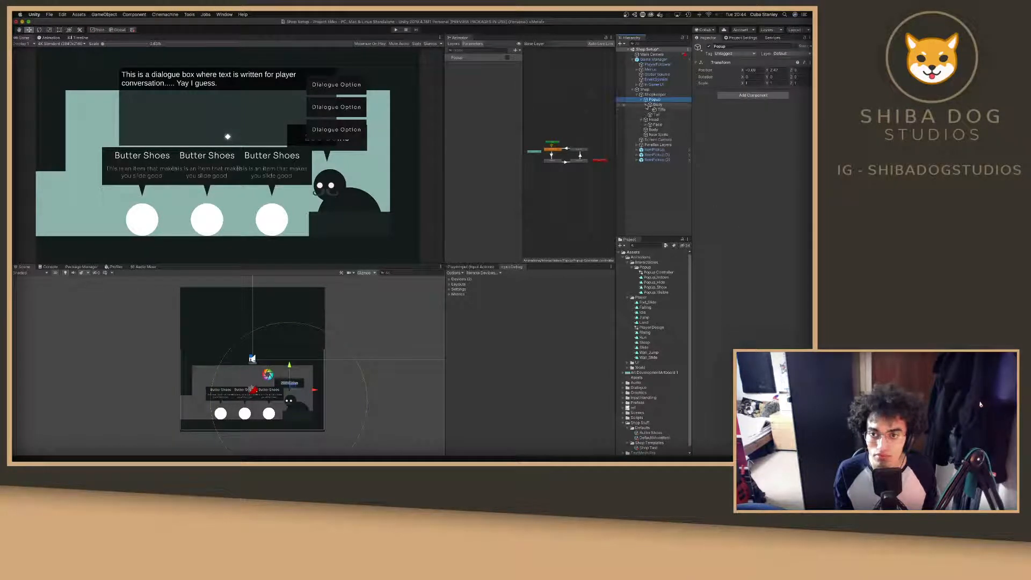
click(655, 105)
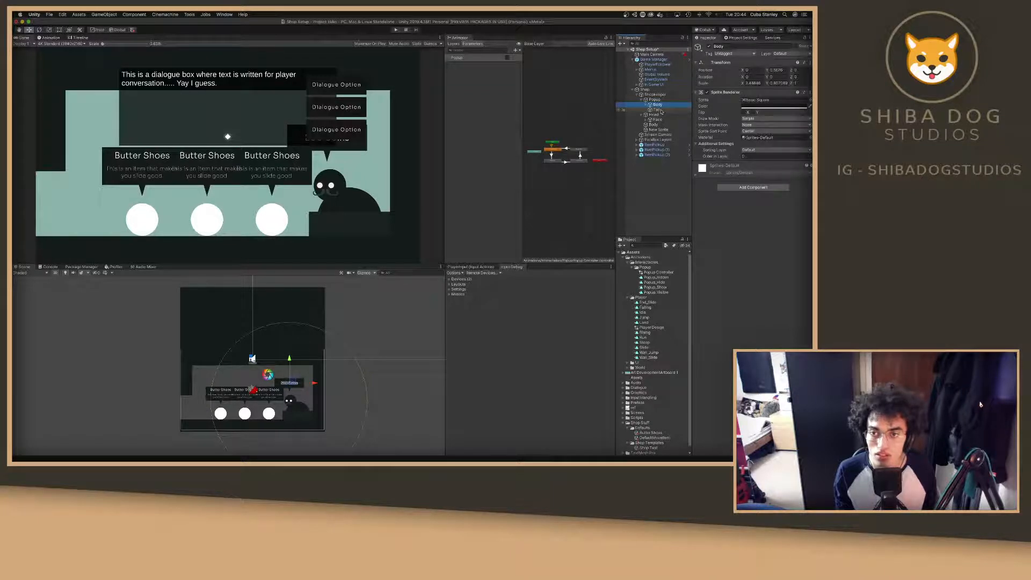
shift+click(657, 110)
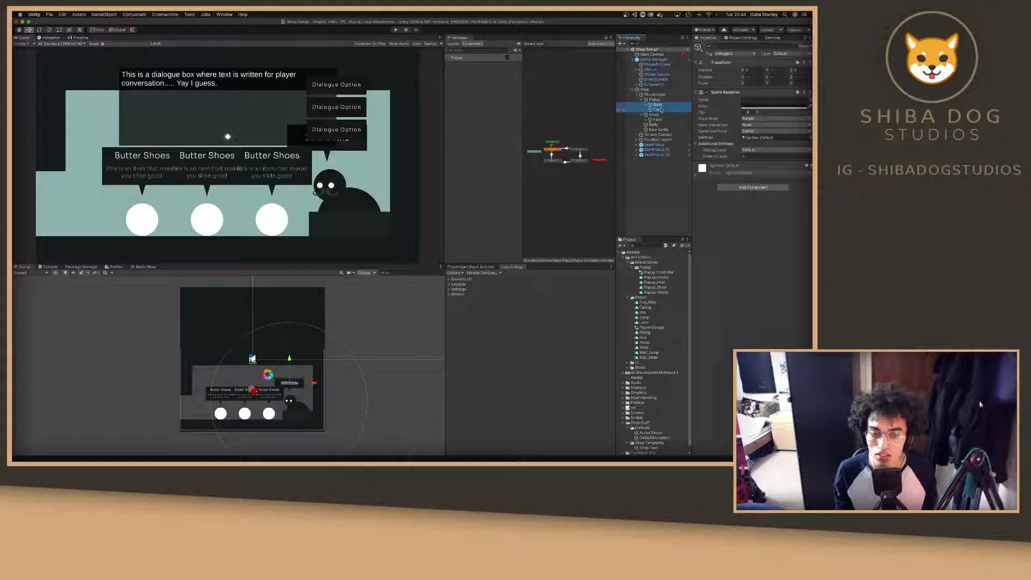
click(662, 100)
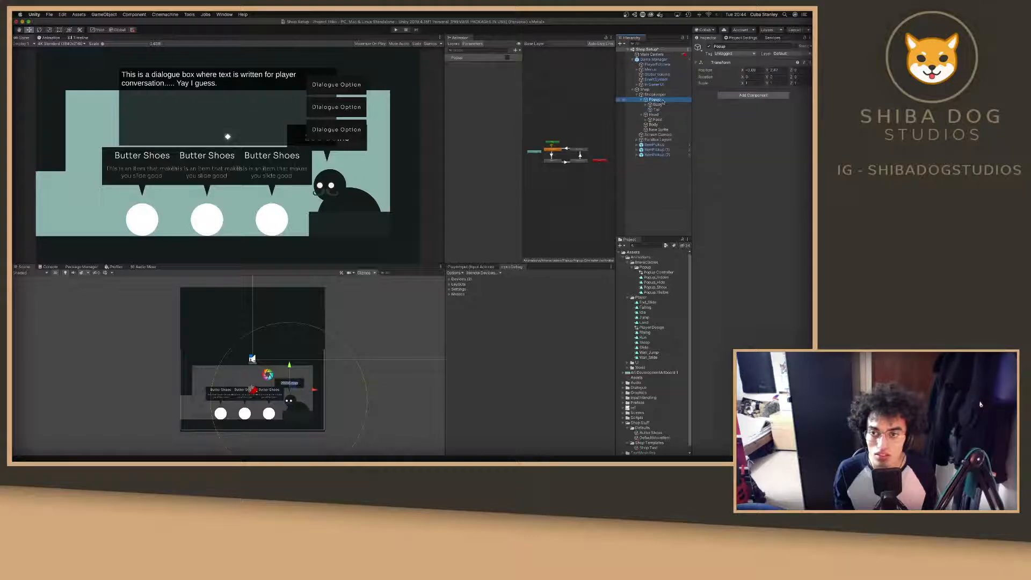
click(761, 71)
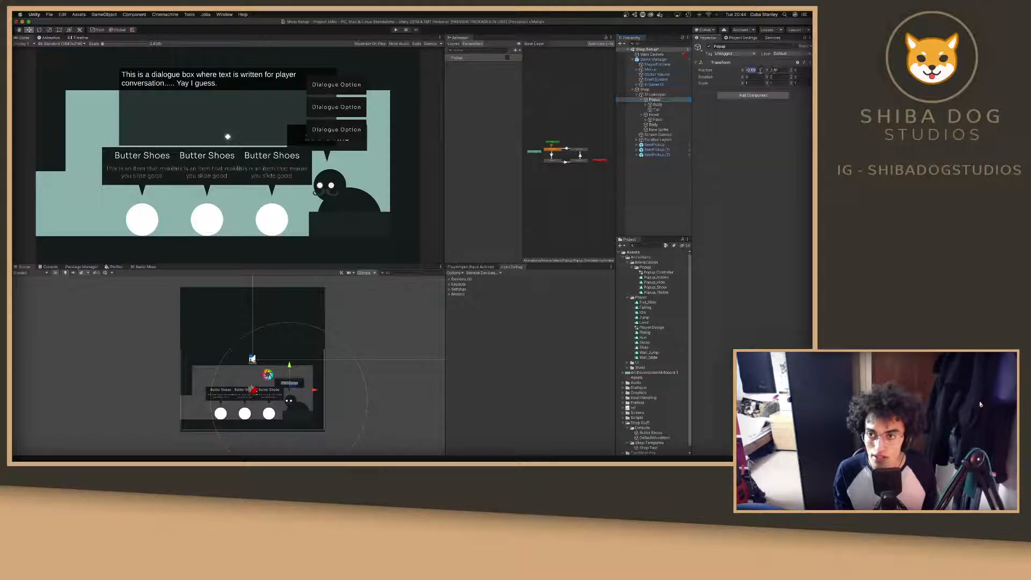
text(0)
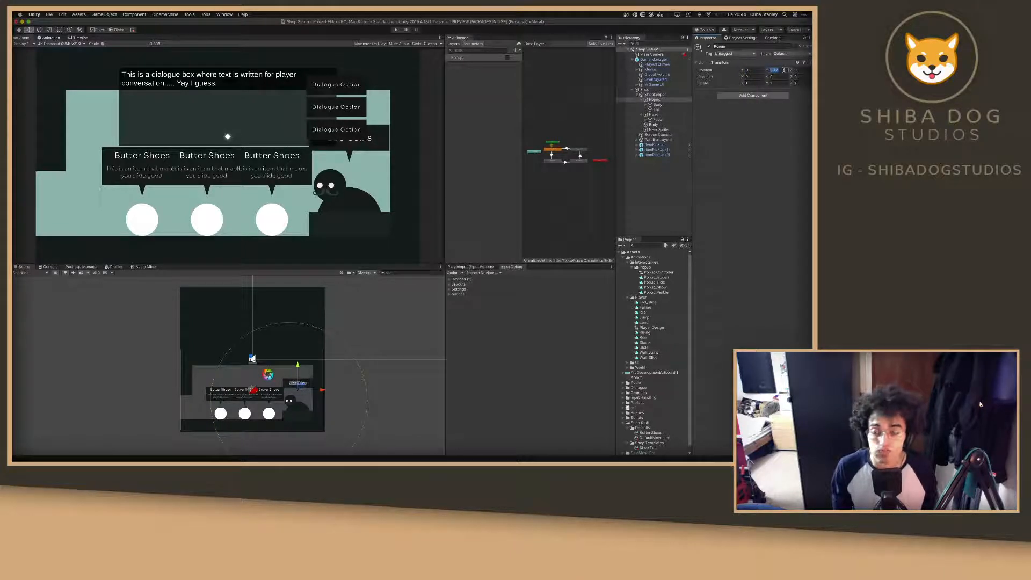
text(0.8)
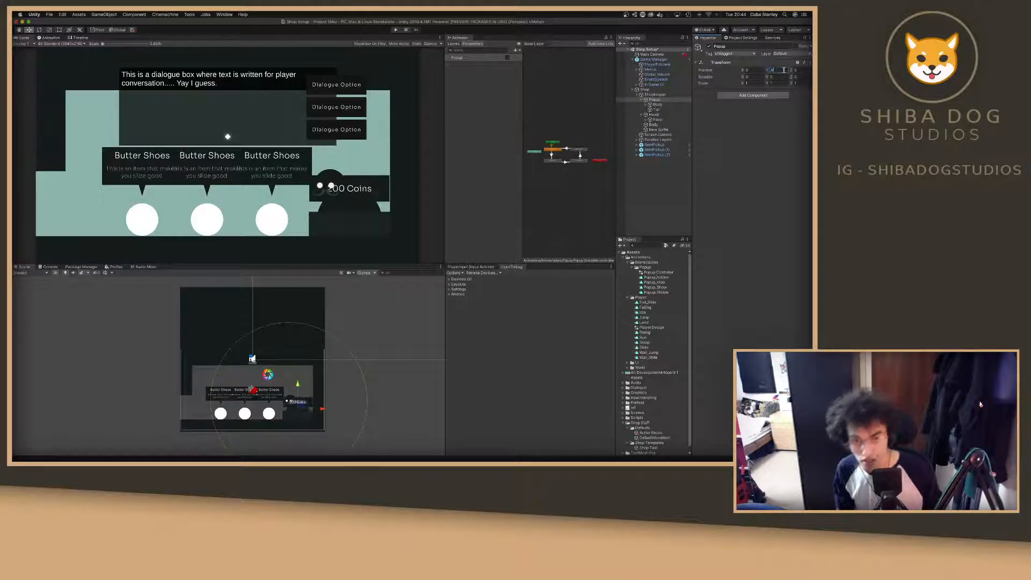
Move the popup's body and tail sprites together above the shopkeeper's head and set their X position to -0.65.
click(657, 105)
shift+click(657, 109)
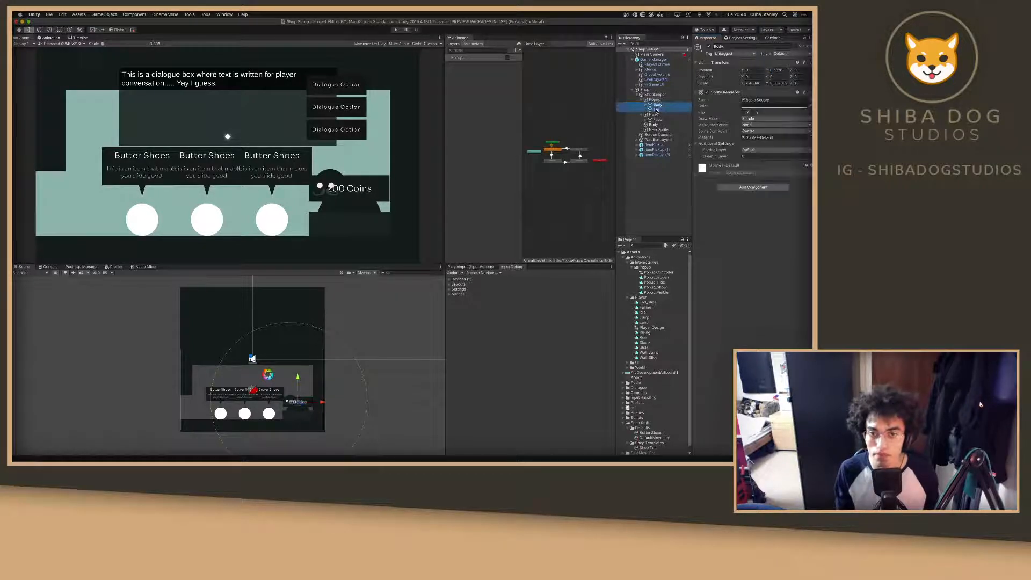
drag(296, 408, 292, 384)
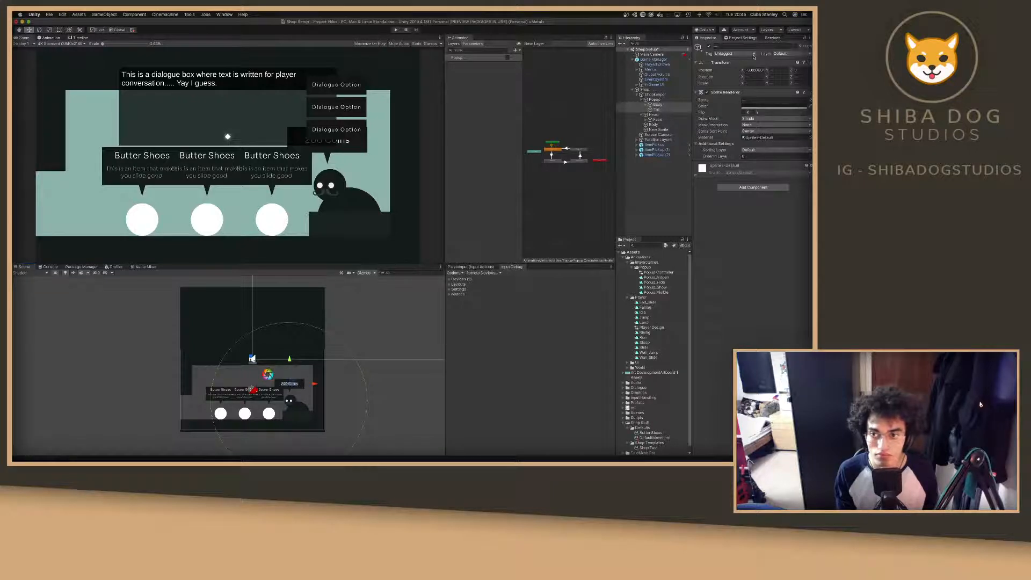
click(754, 70)
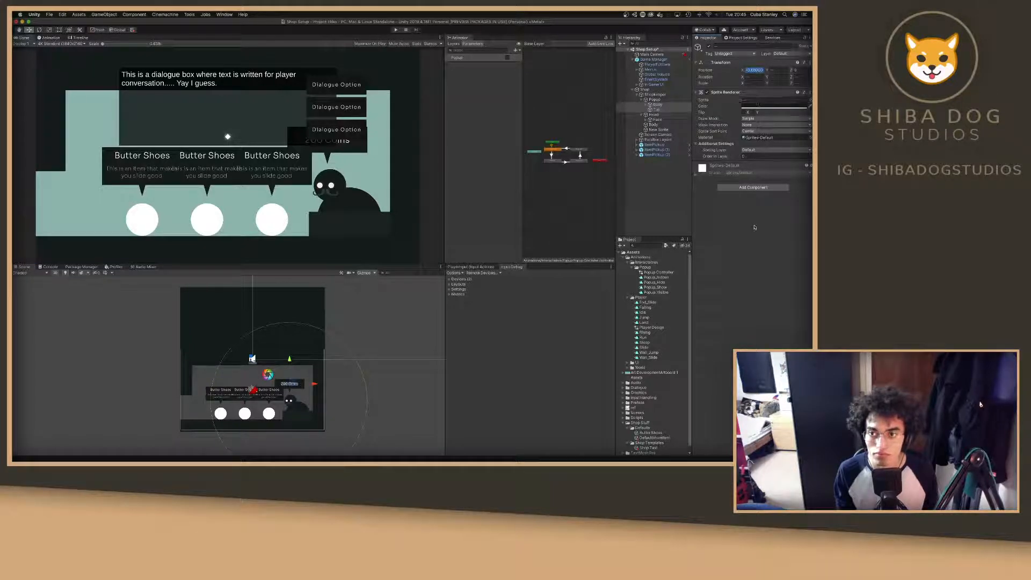
text(1)
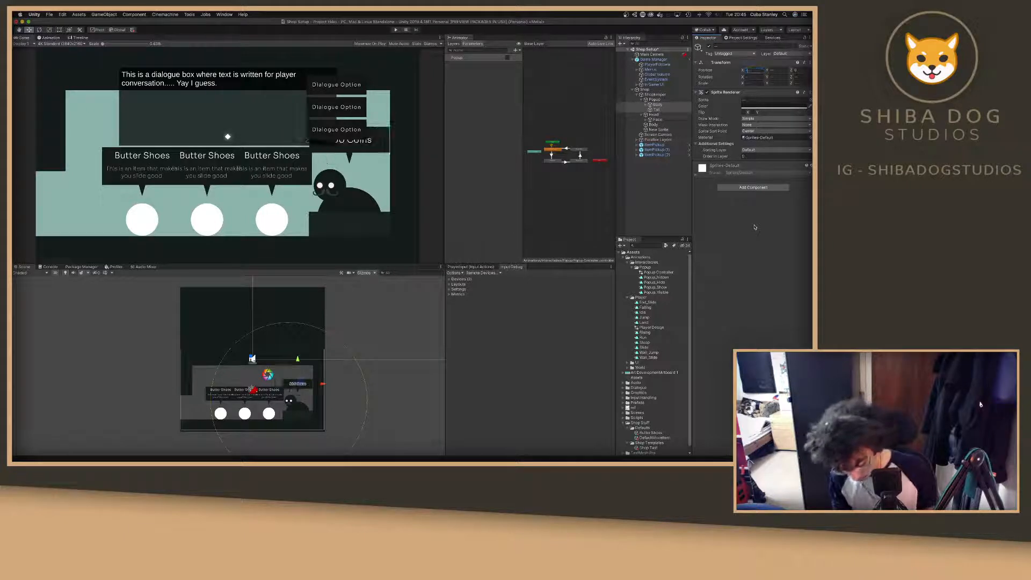
text(.65)
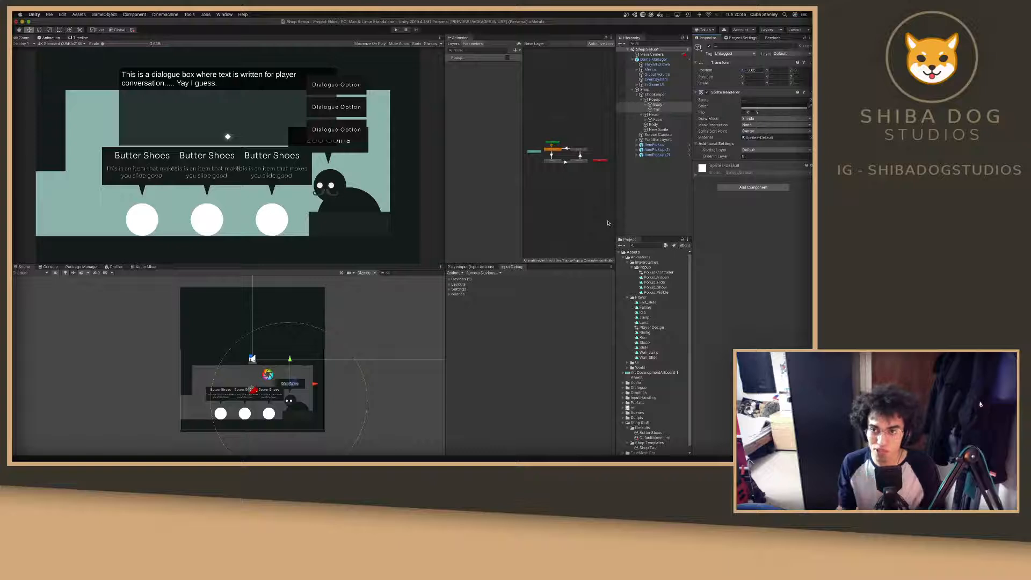
click(654, 192)
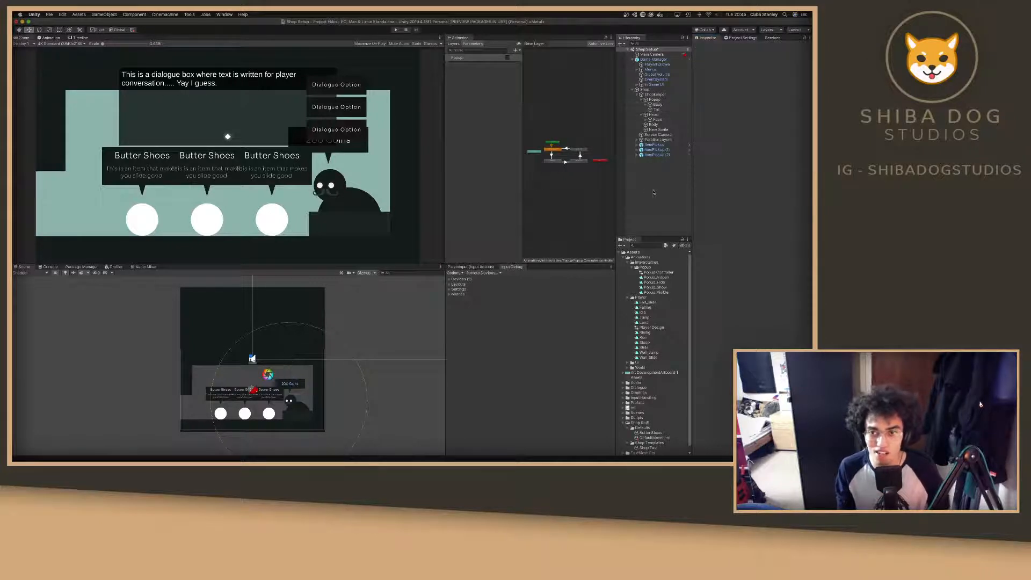
Inspect the popup animator's transitions between the hidden, show, visible and hide states, and the Popup_Show state.
scroll(529, 149, up, 5)
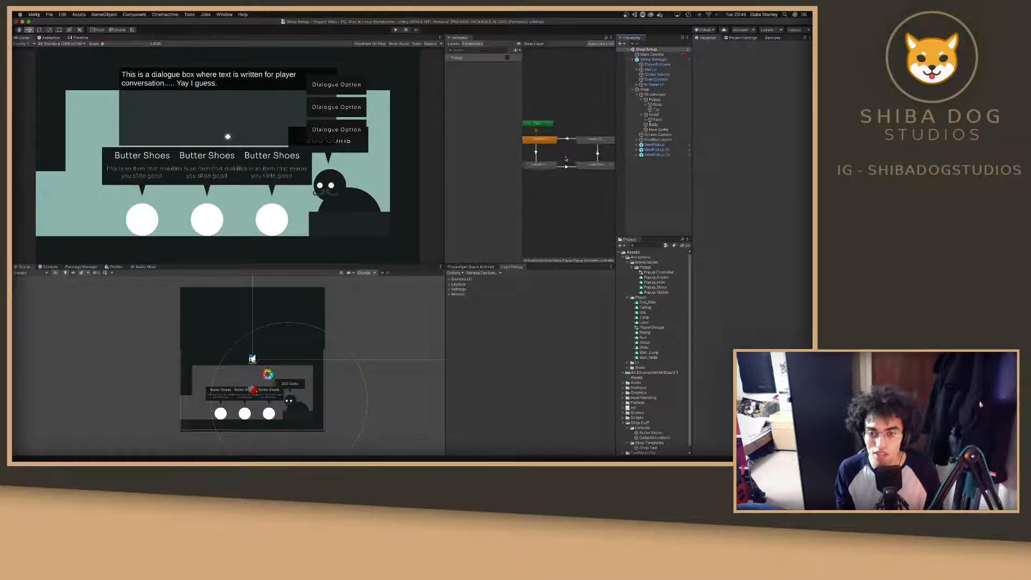
click(528, 151)
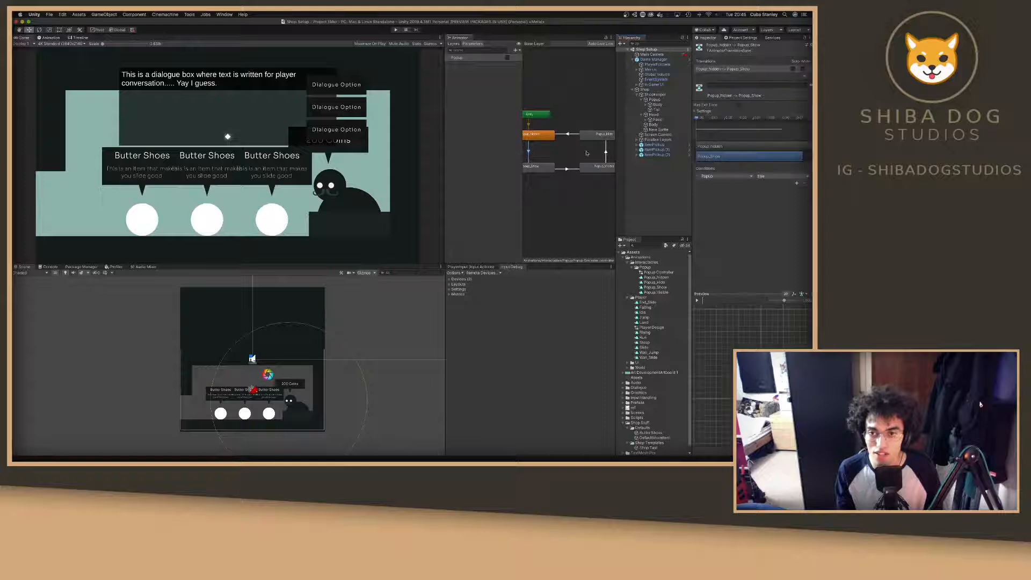
click(565, 169)
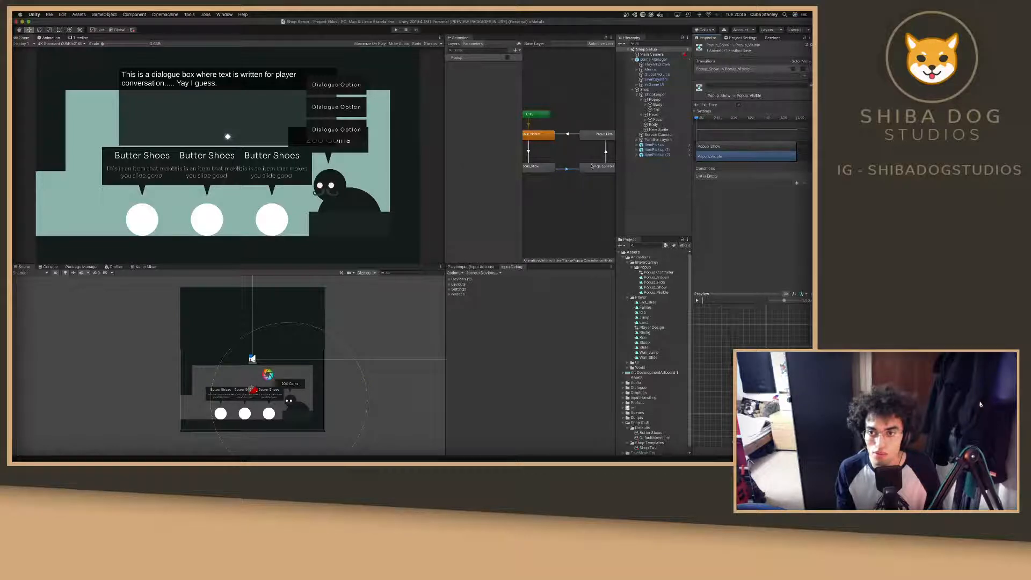
click(573, 134)
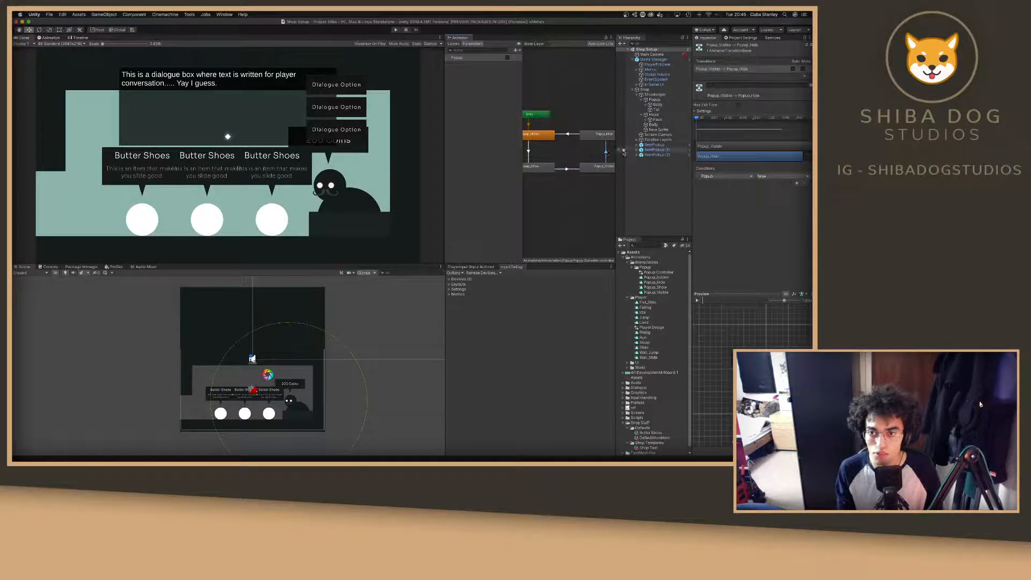
click(573, 135)
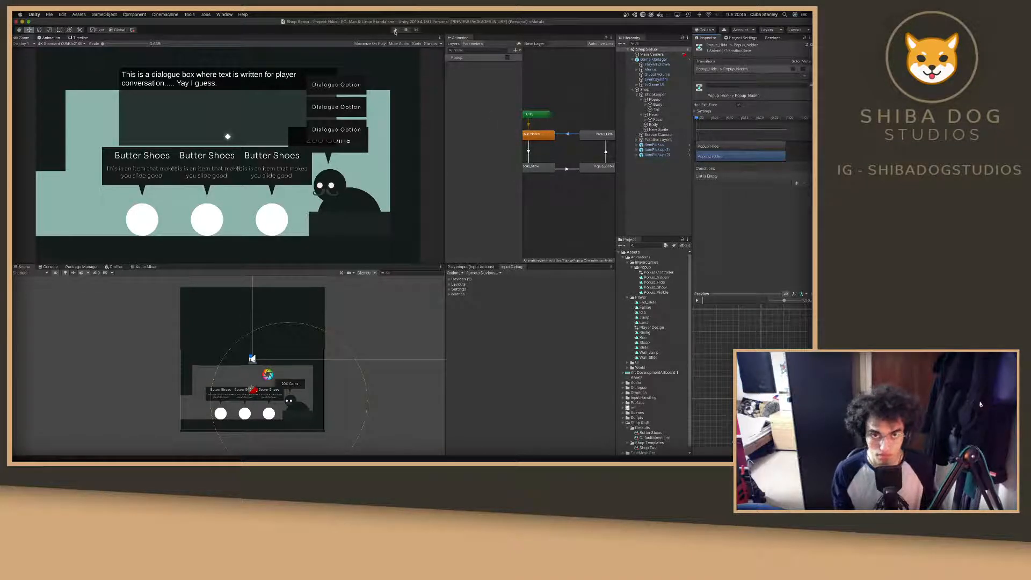
click(543, 167)
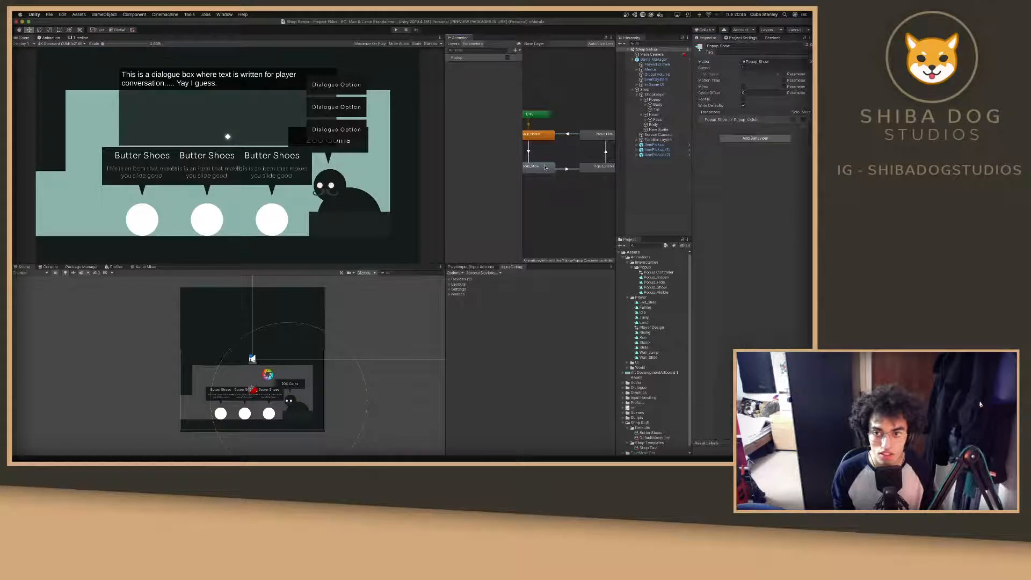
Run the shop scene and walk the player back and forth across the three items to test the repositioned price popup.
click(396, 31)
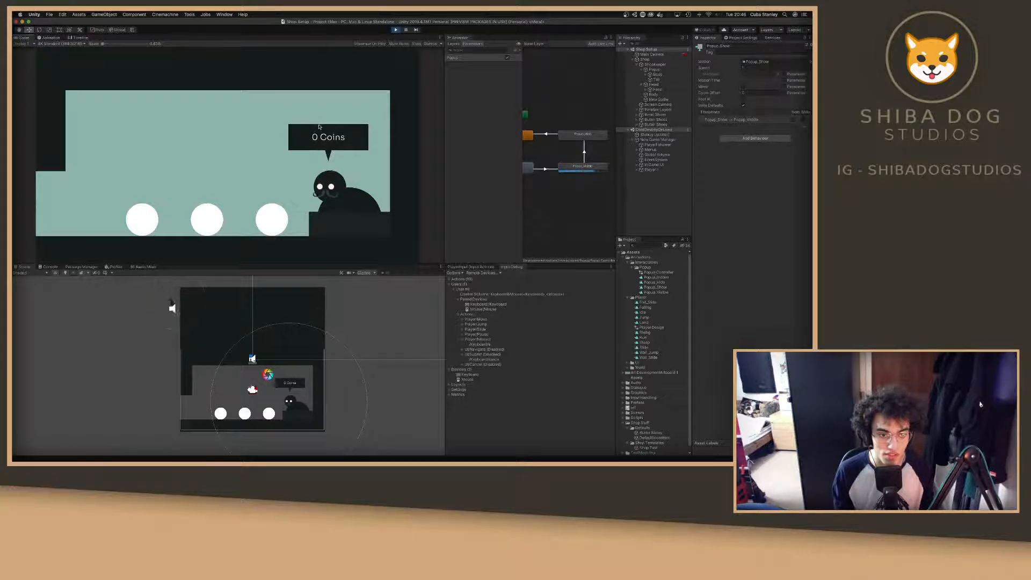
key(d)
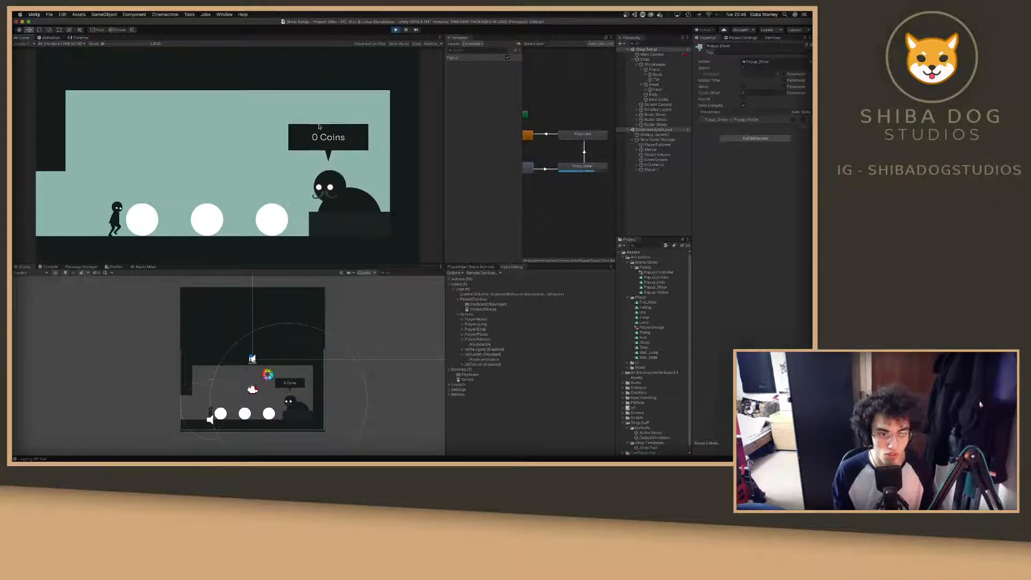
key(a)
key(d)
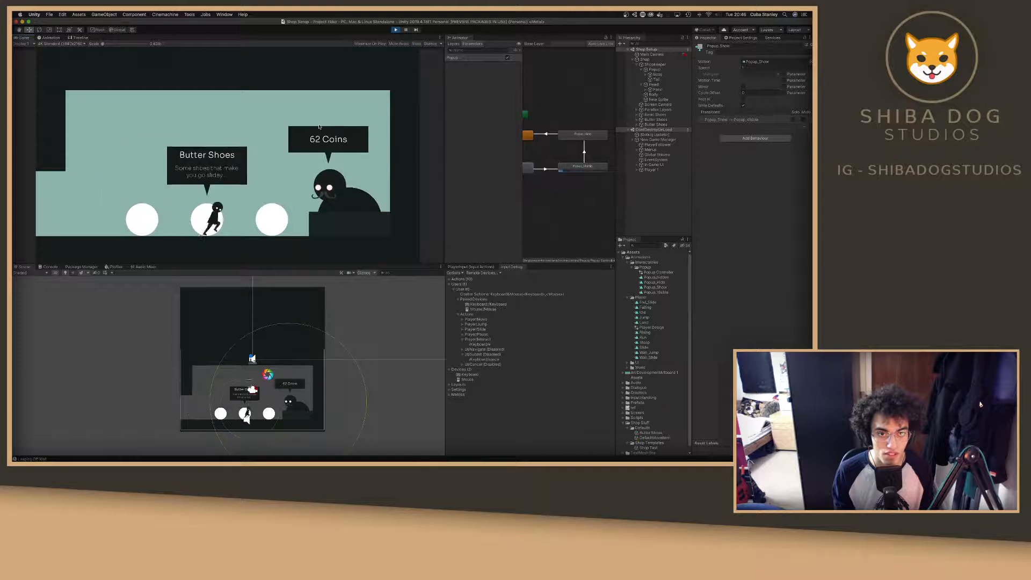
key(a)
key(d)
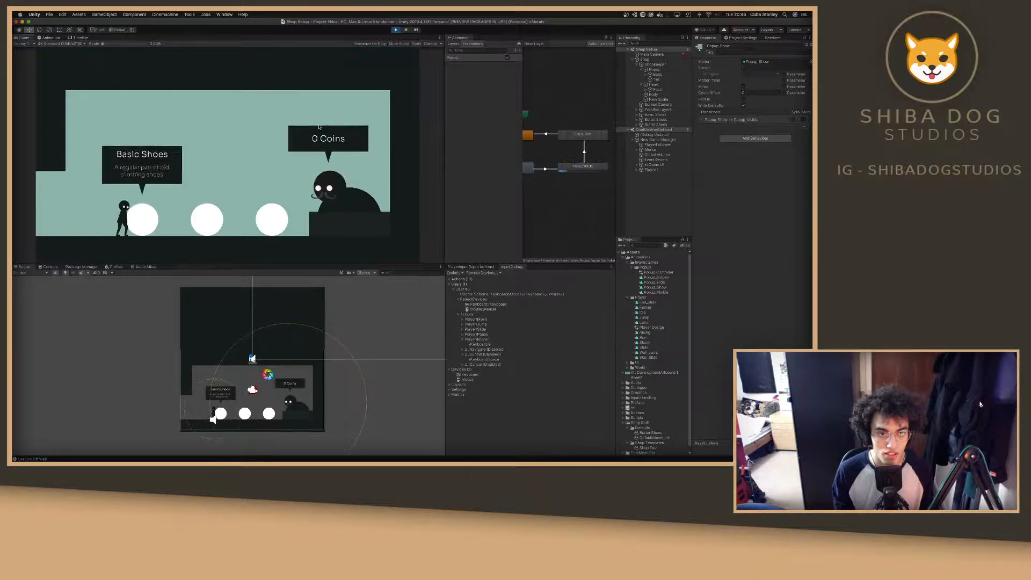
key(d)
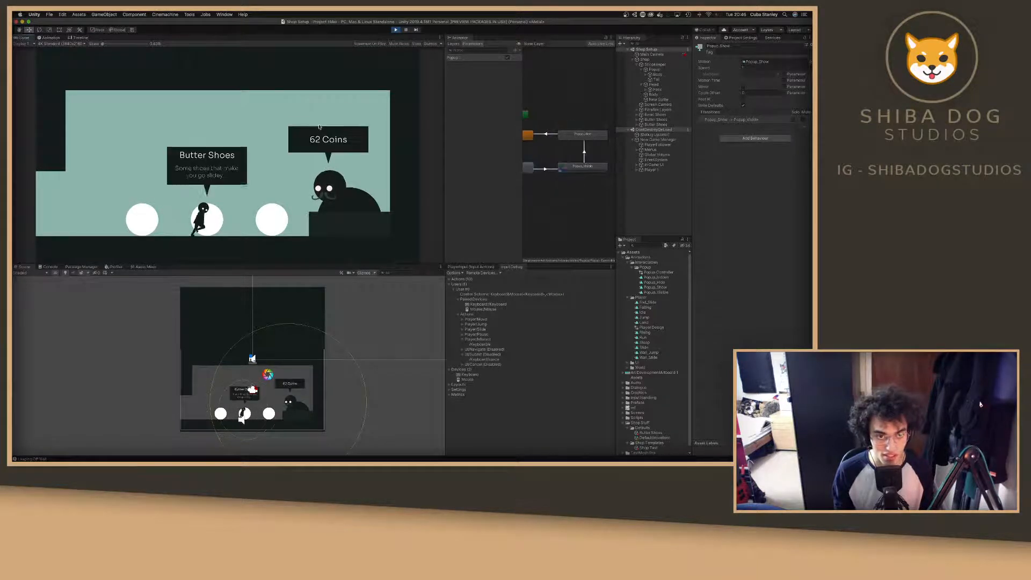
key(a)
key(d)
key(a)
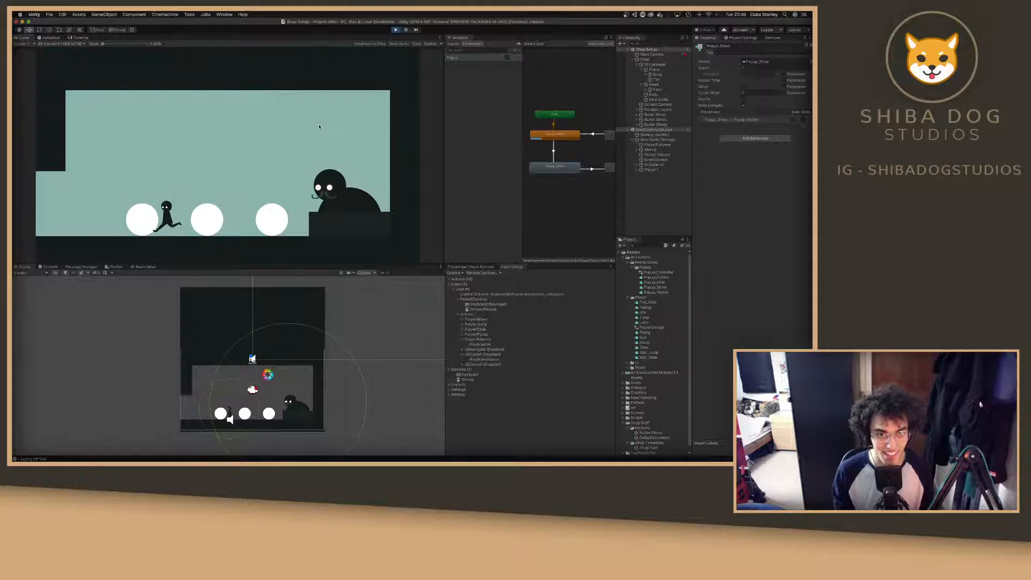
key(d)
key(a)
key(d)
key(a)
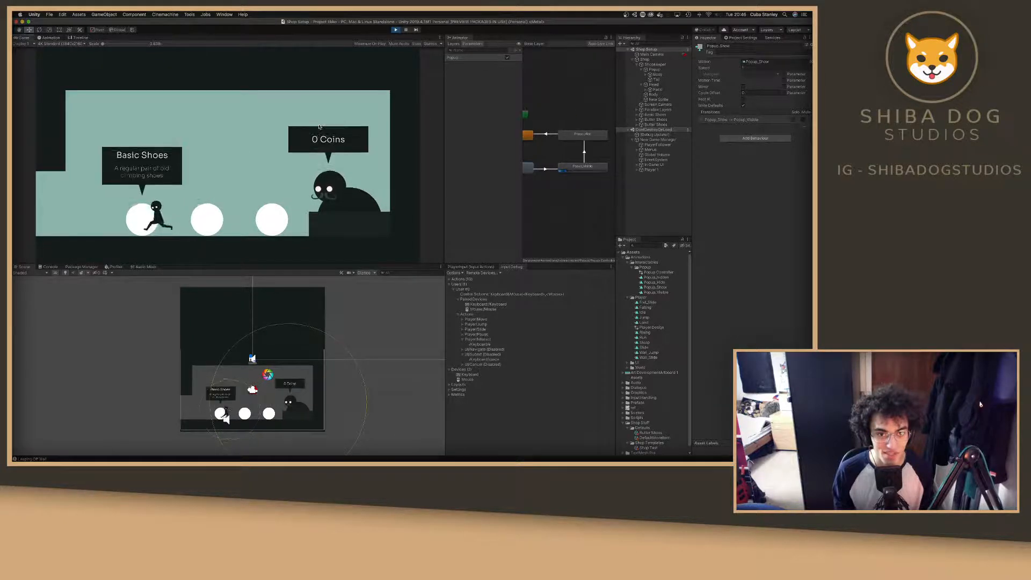
key(d)
key(d)
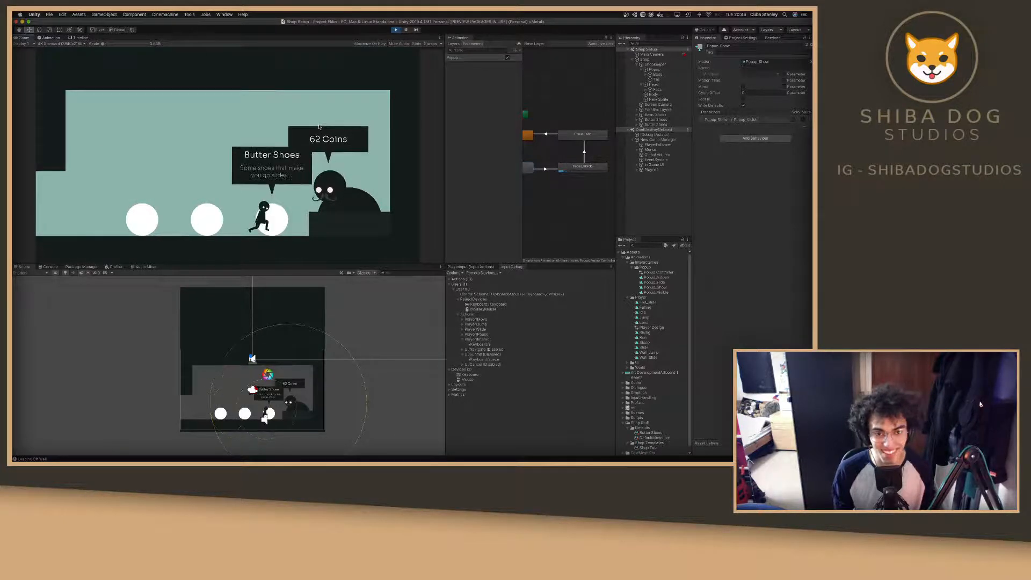
key(a)
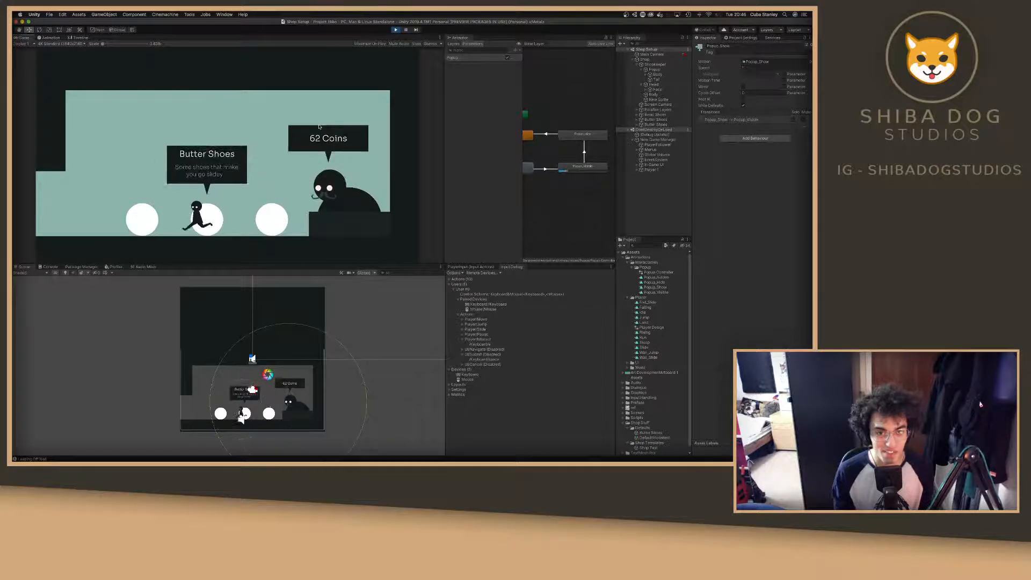
key(d)
key(a)
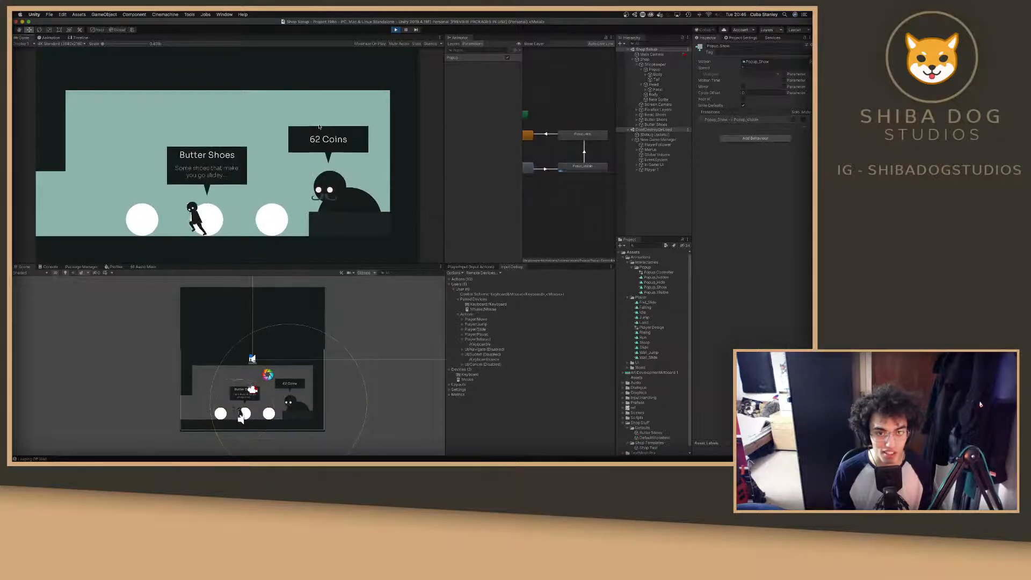
Keep walking and jumping the player in and out of the shop items' ranges to check how the price popup shows and hides.
key(d)
key(space)
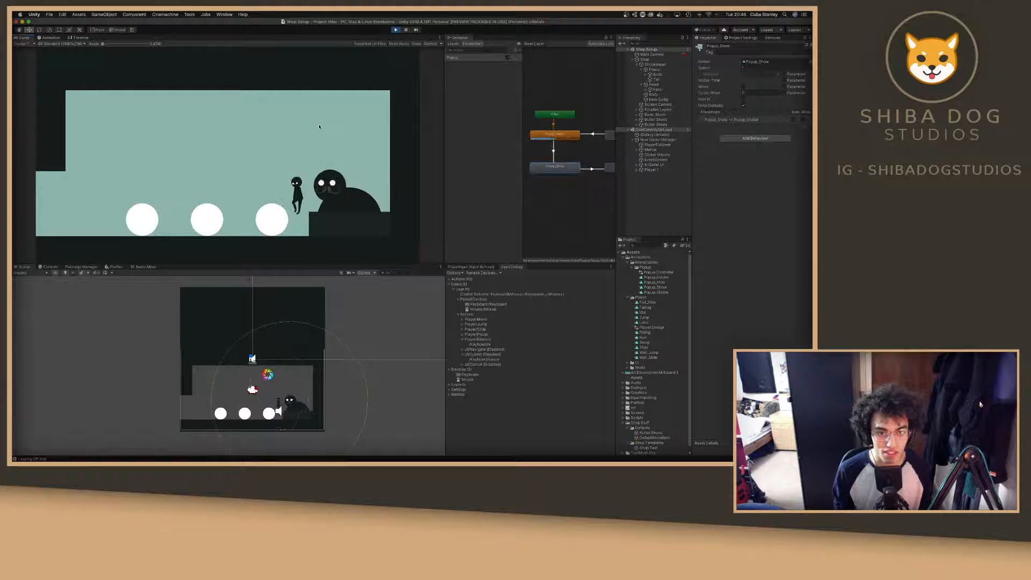
key(a)
key(d)
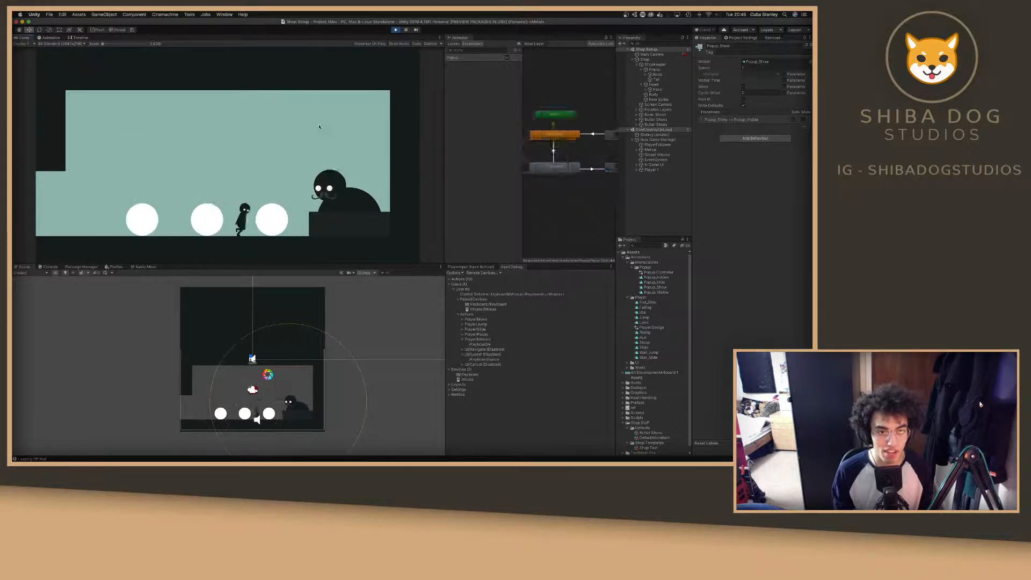
key(a)
key(d)
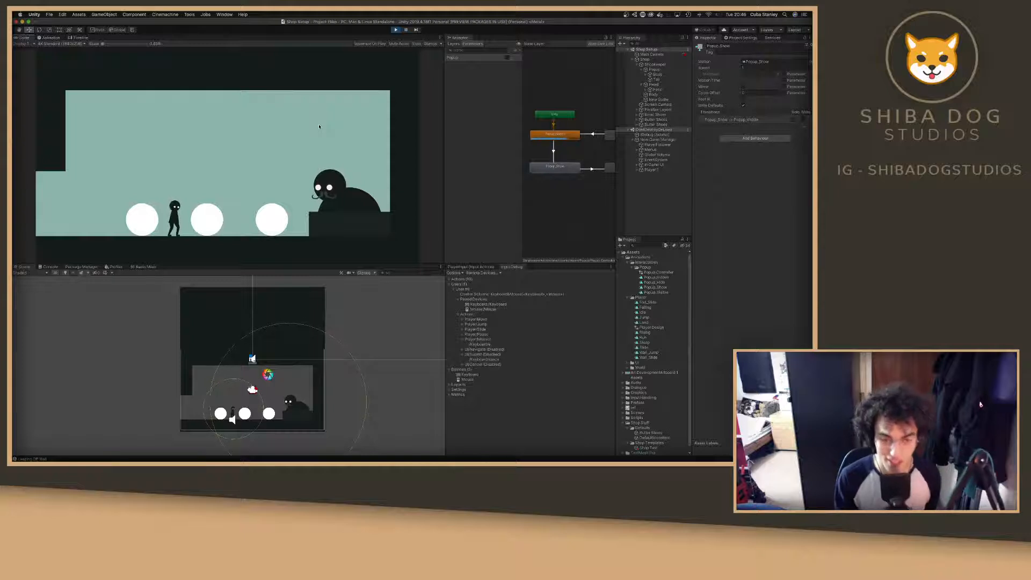
key(d)
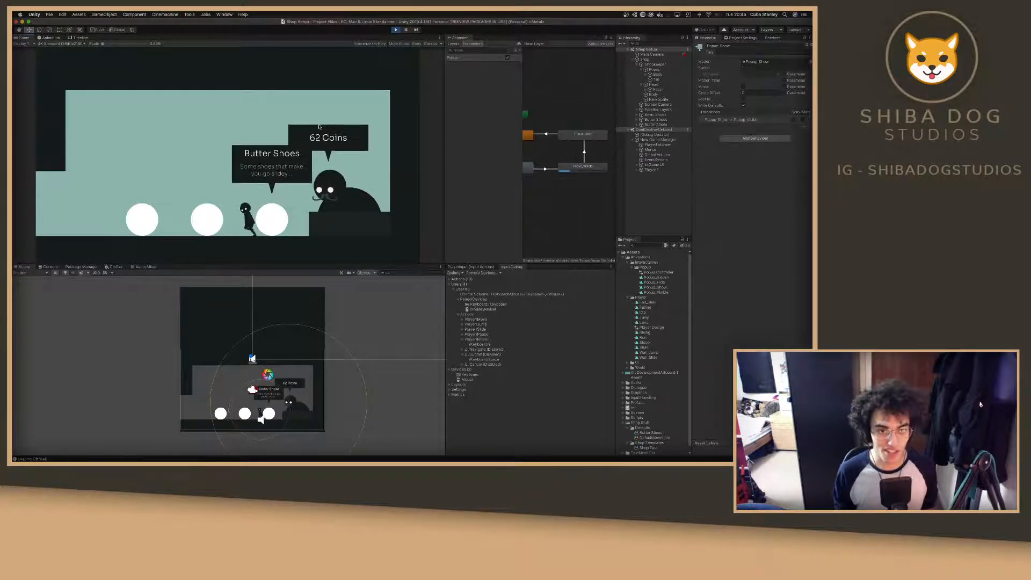
key(a)
key(d)
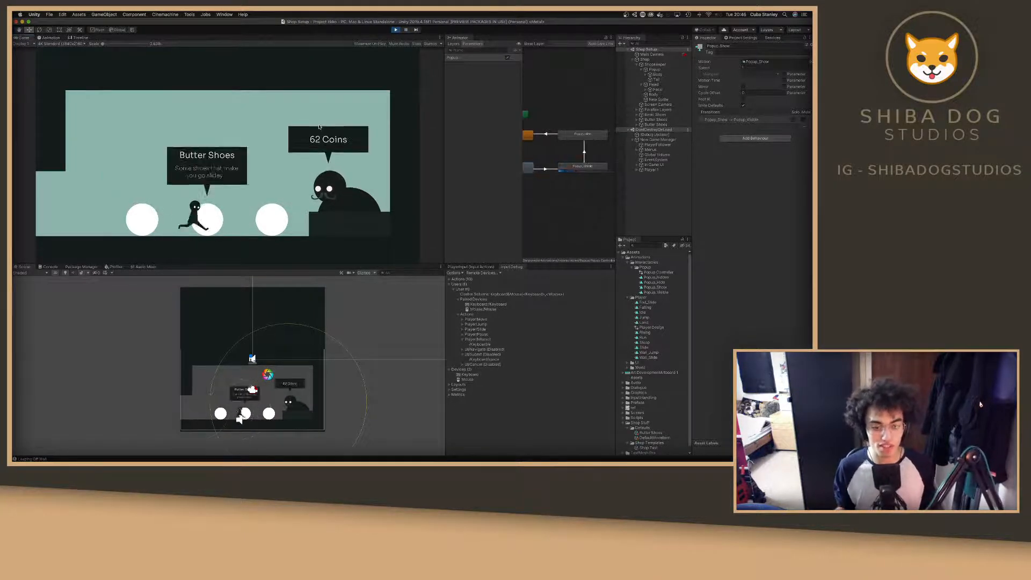
key(a)
key(d)
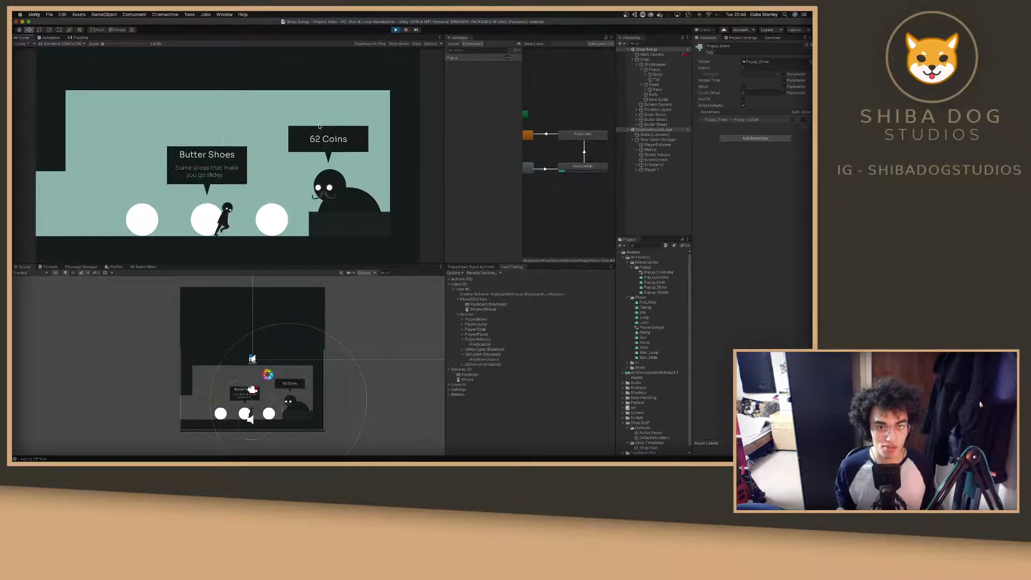
key(a)
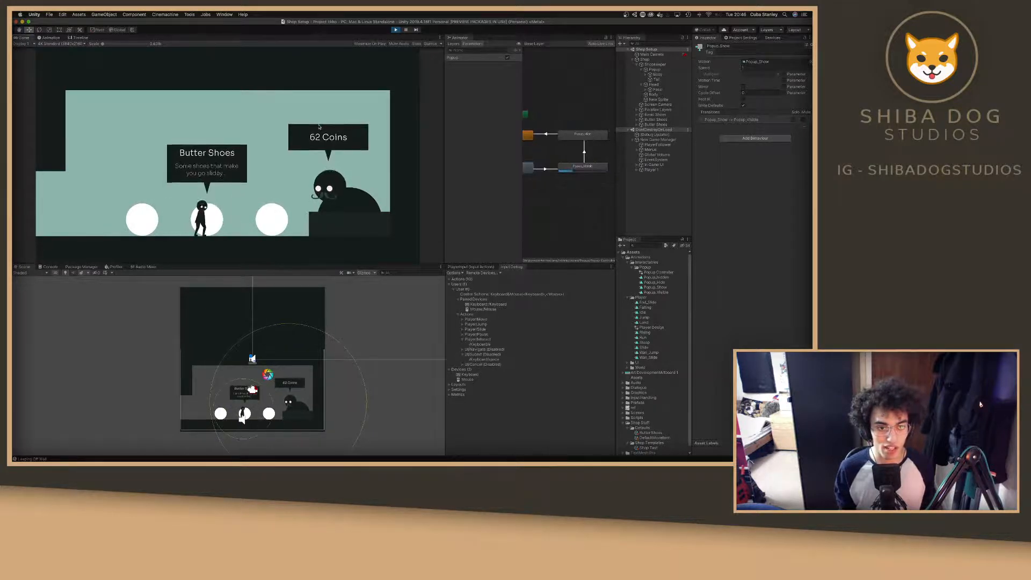
key(a)
key(d)
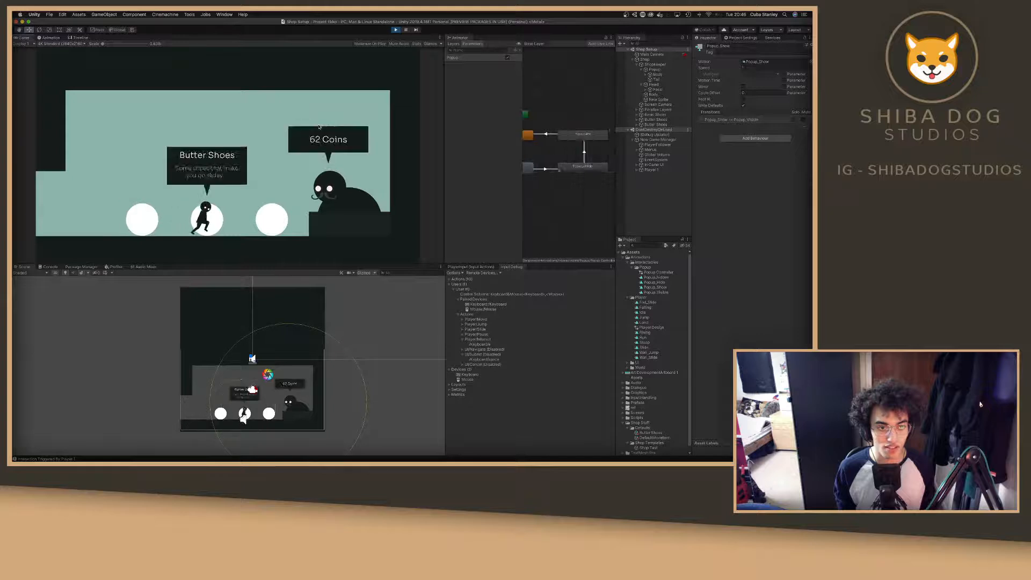
key(a)
key(d)
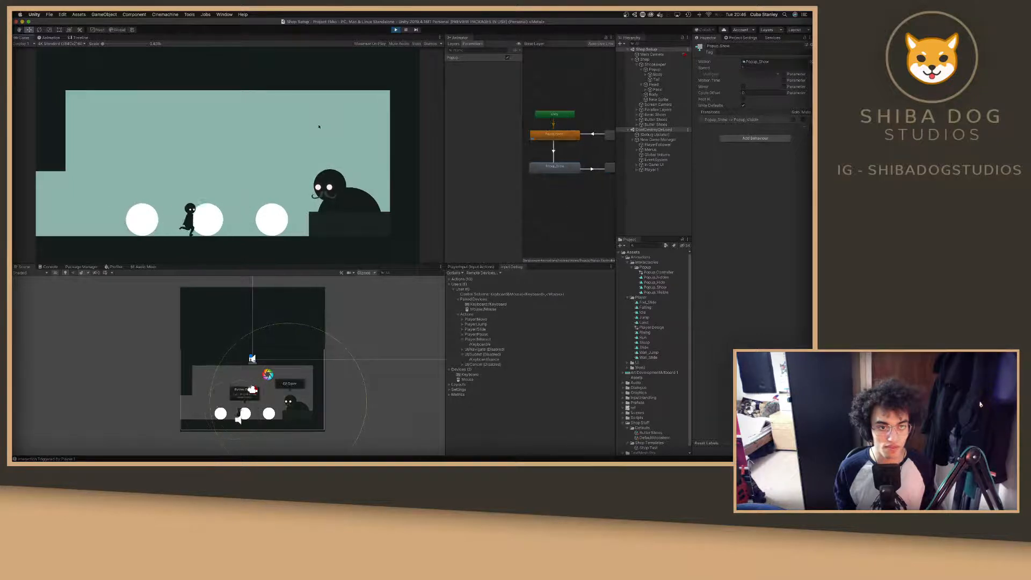
key(a)
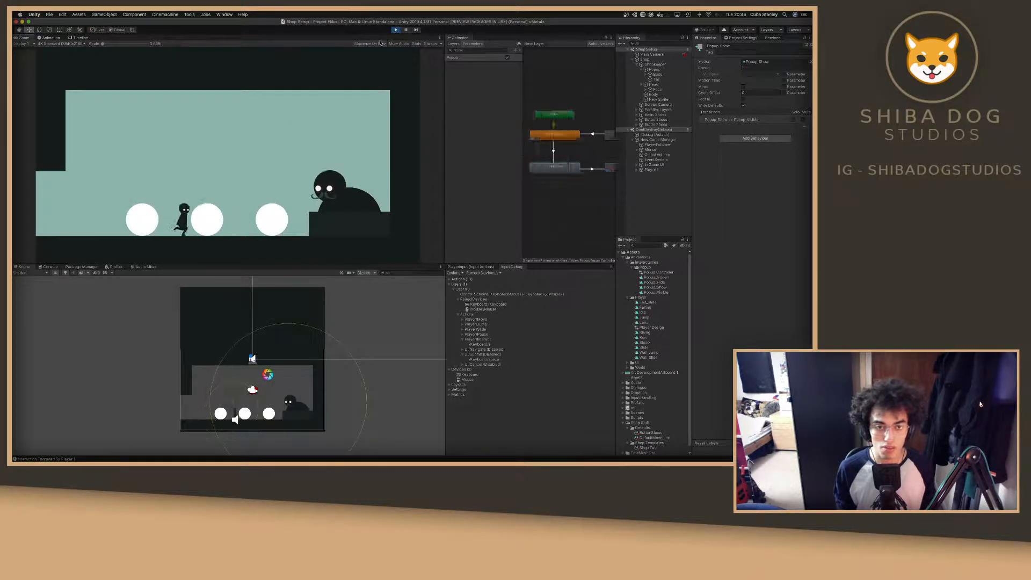
key(d)
key(space)
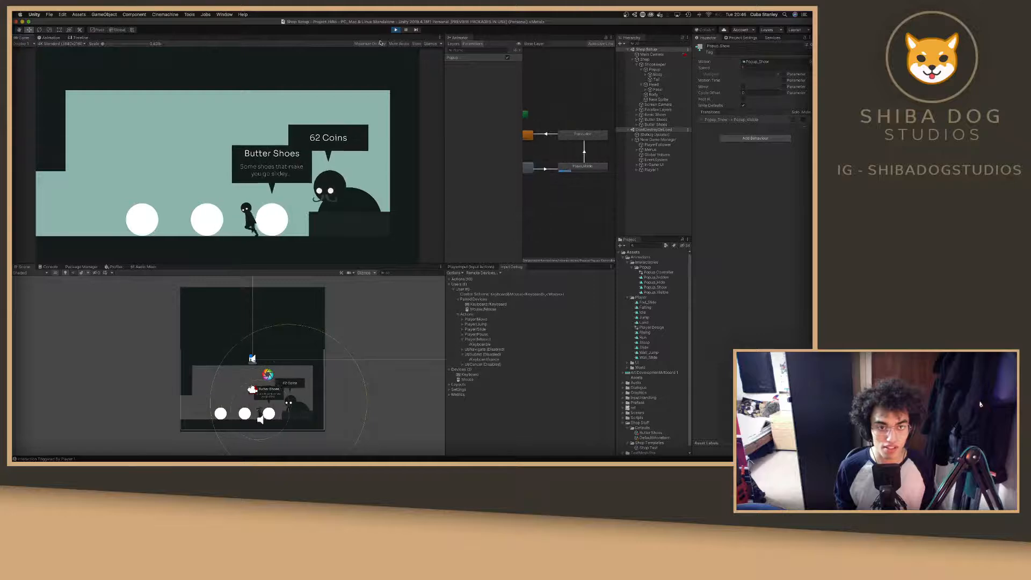
key(a)
key(d)
key(a)
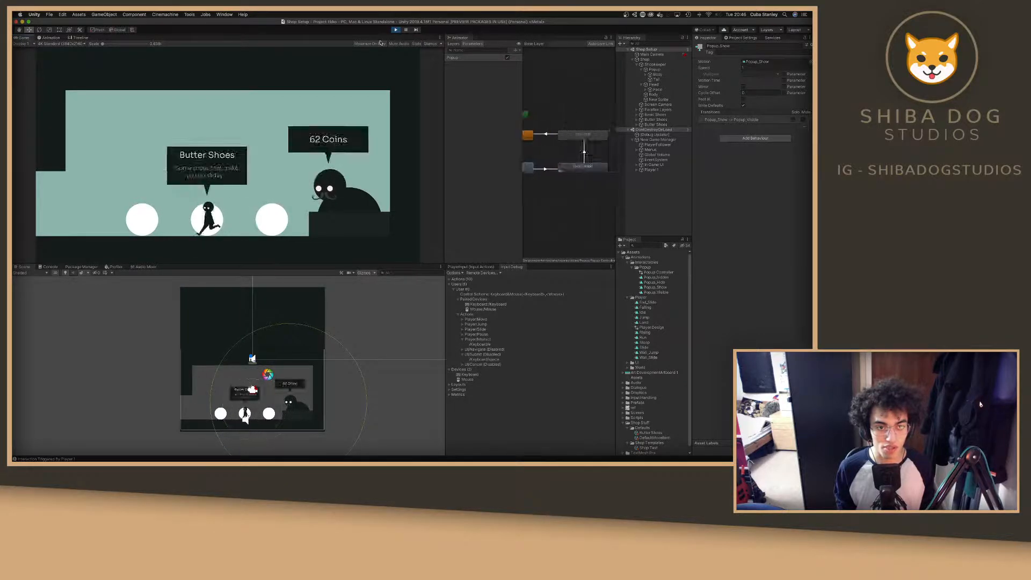
key(d)
Switch to the YouTube page in Chrome, resume the paused background music video, and return to Unity.
key(ctrl+Right)
key(ctrl+Right)
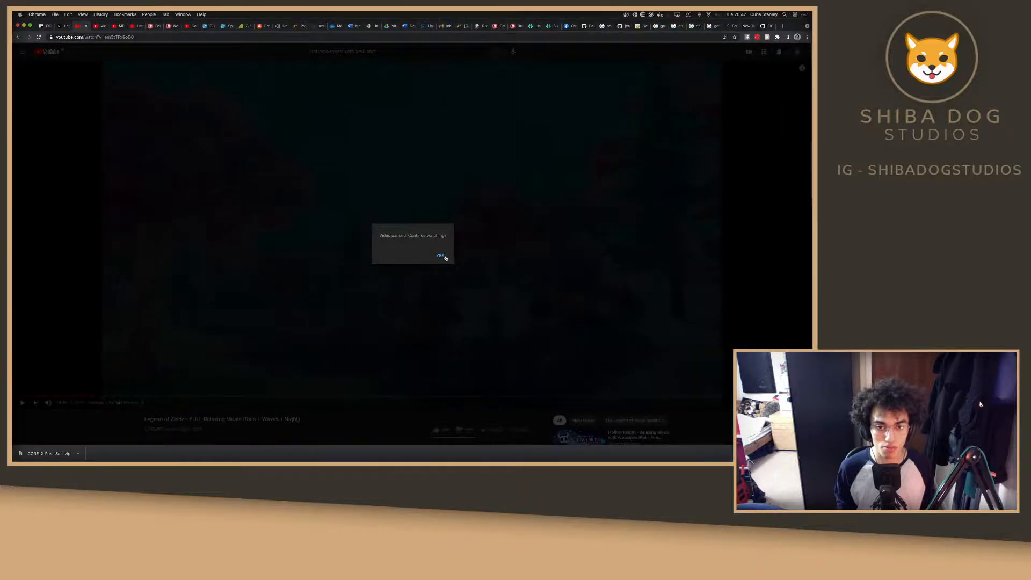
click(440, 256)
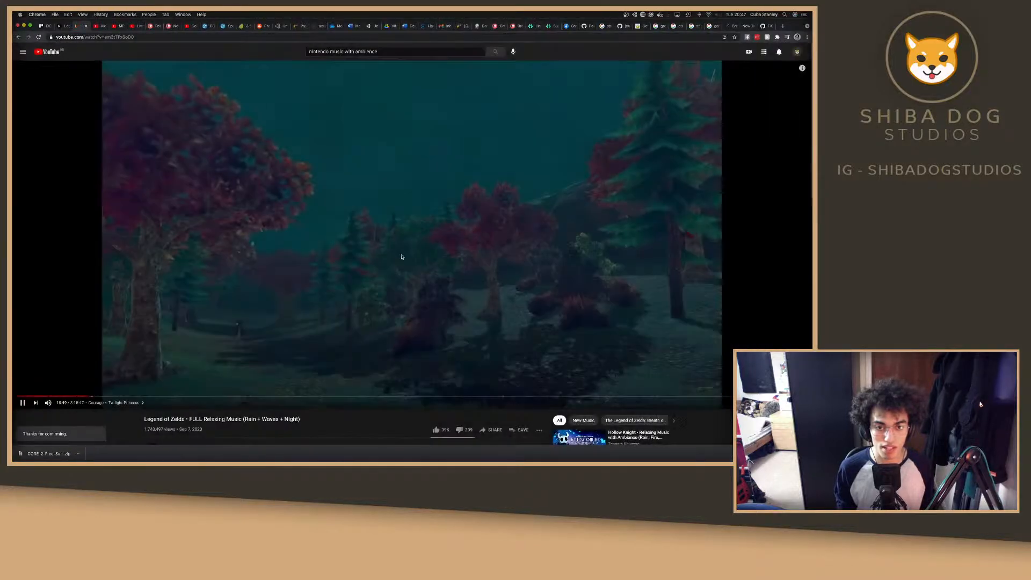
key(ctrl+Left)
key(ctrl+Left)
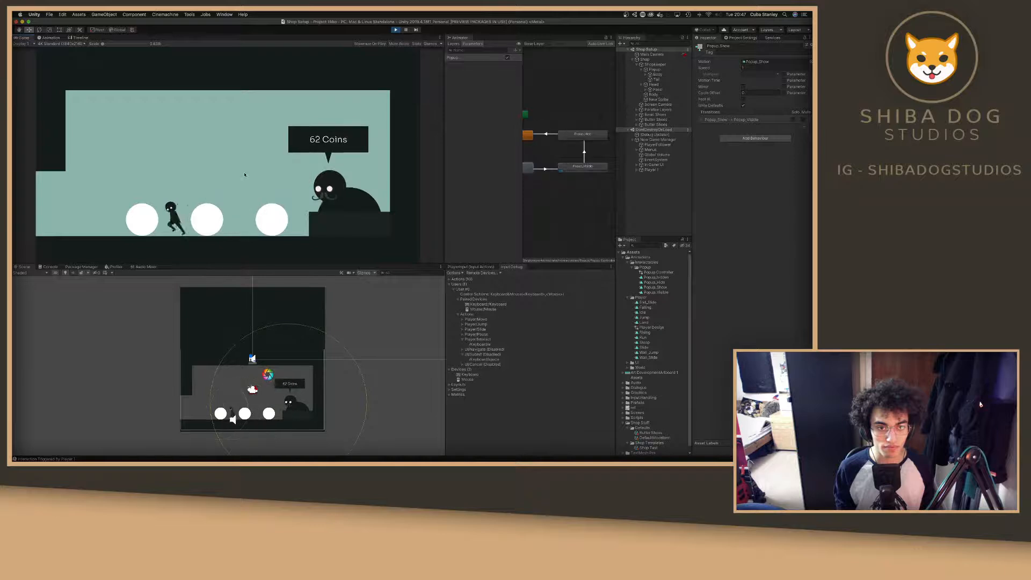
Walk the player back and forth around the middle item to recheck the price popup, and stop play mode.
key(a)
key(d)
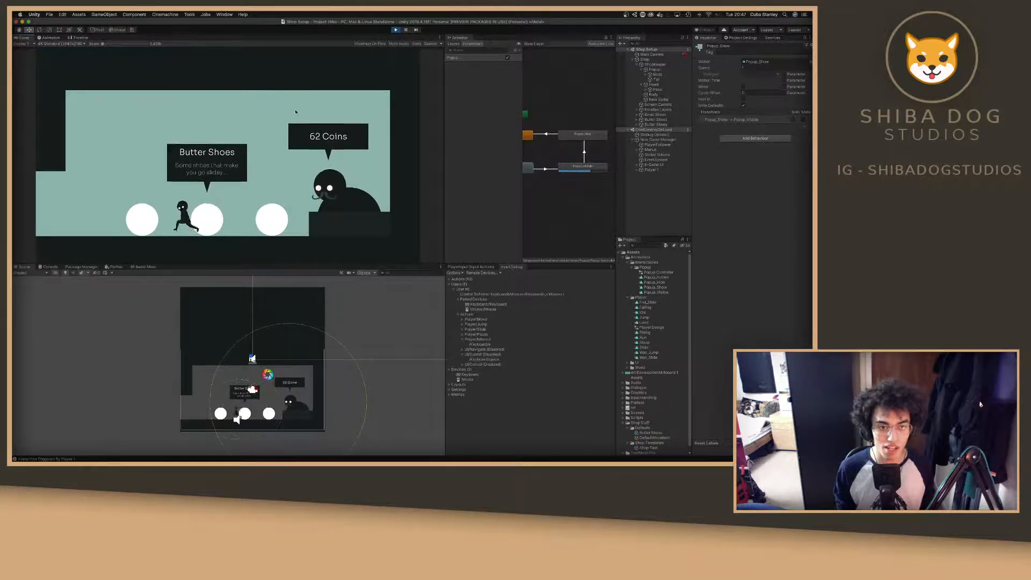
key(a)
key(d)
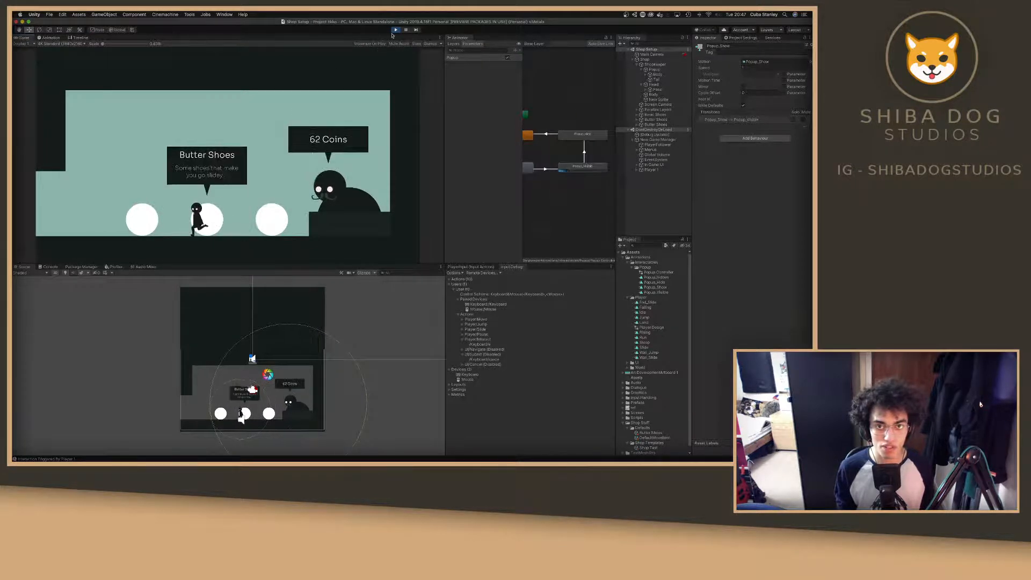
click(396, 30)
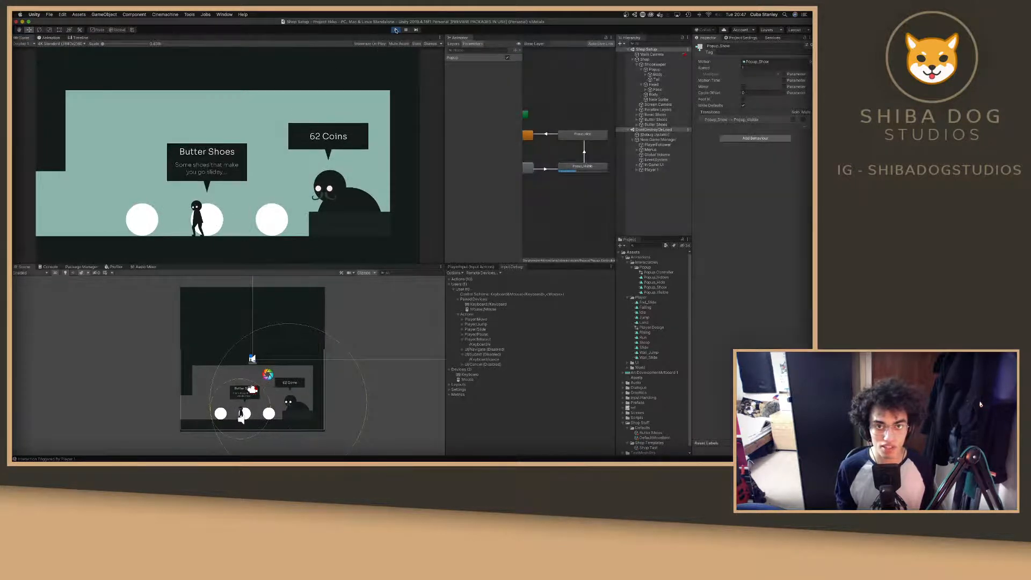
Set the exit time of the Popup_Show to Popup_Visible and Popup_Hide to Popup_Hidden animator transitions to 1.
click(545, 170)
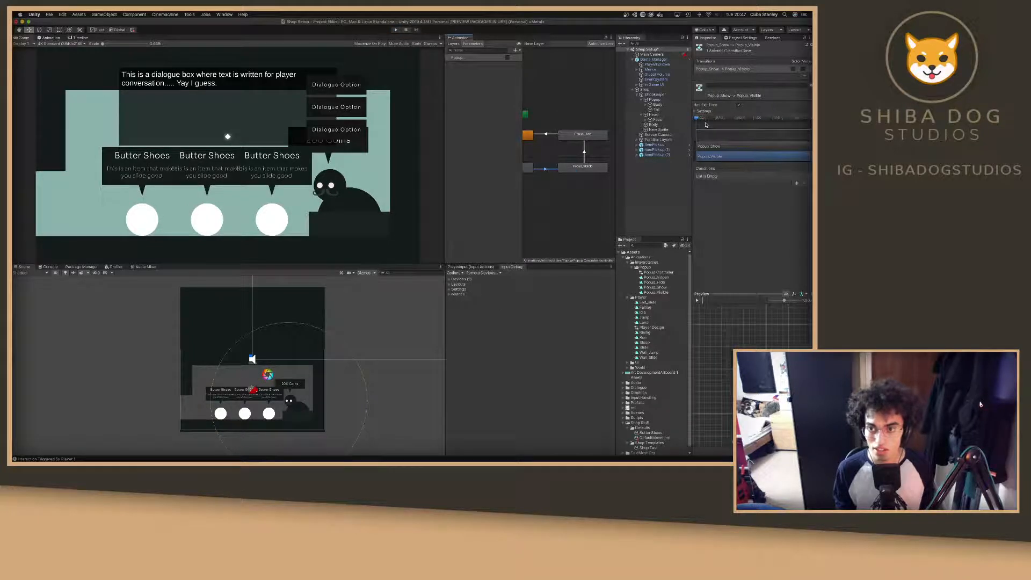
scroll(706, 125, up, 2)
scroll(707, 125, down, 3)
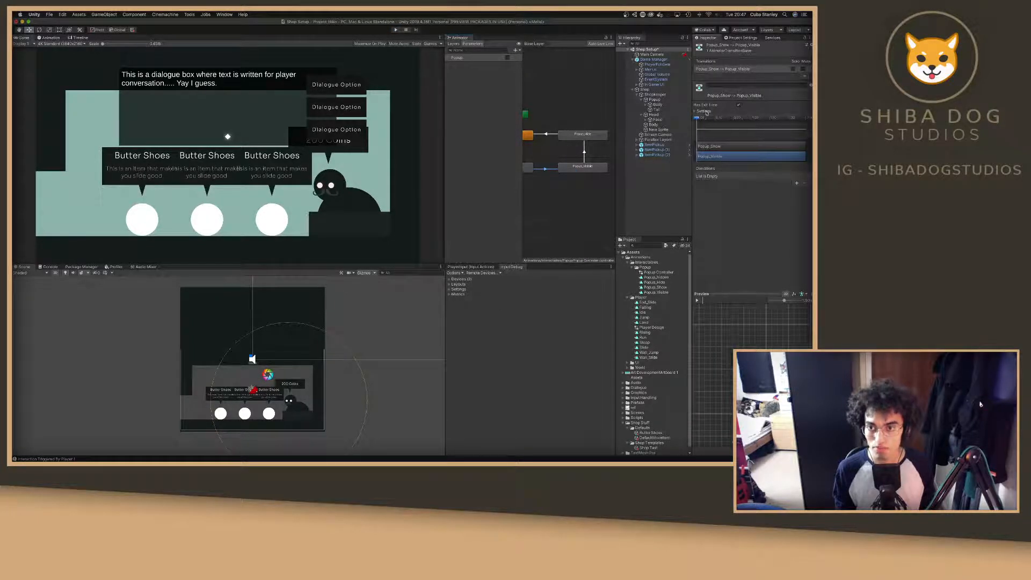
click(706, 110)
click(759, 117)
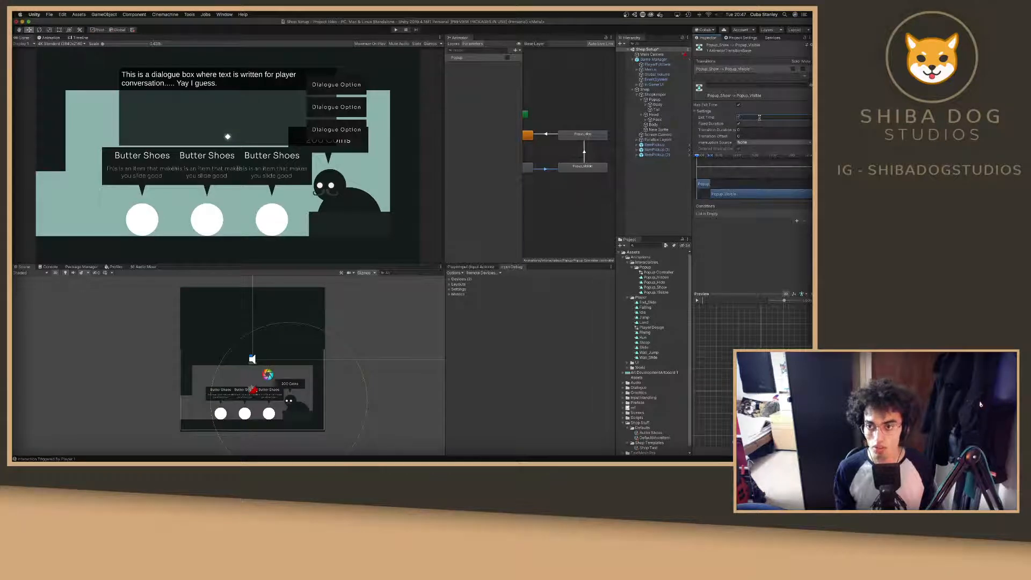
click(557, 134)
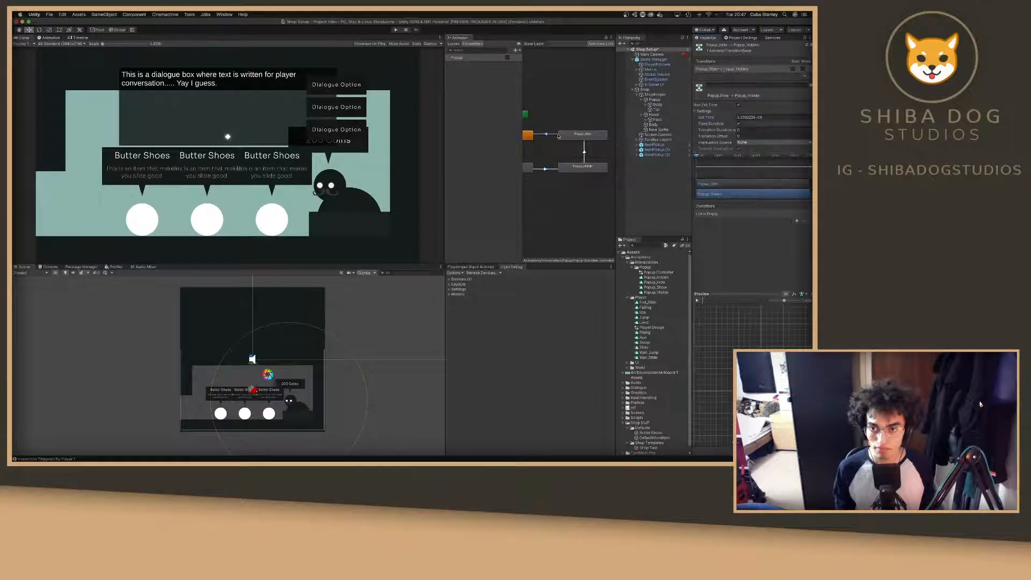
click(791, 117)
text(1)
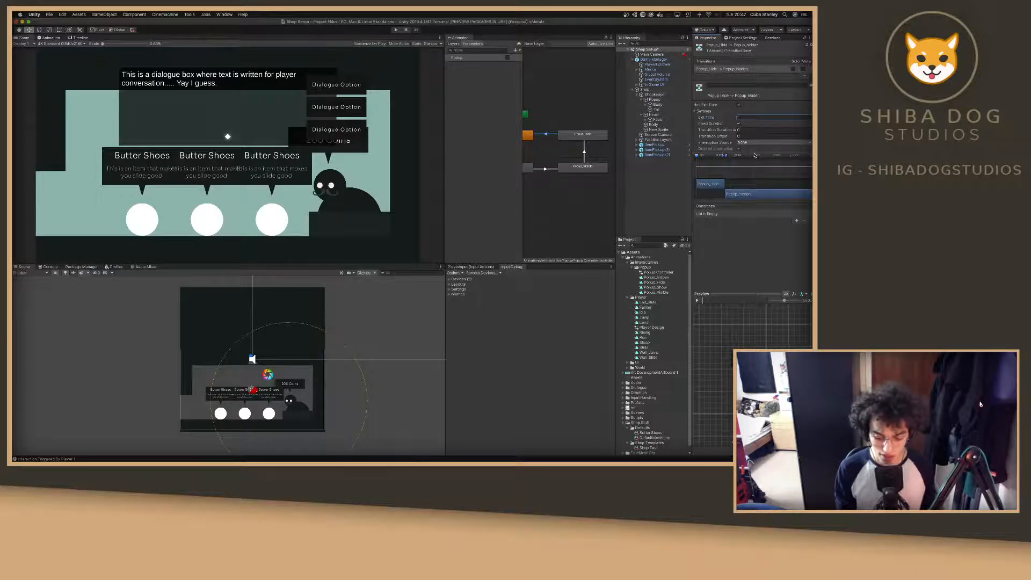
Switch to Visual Studio to review the popup calls in the PurchaseItem script, and return to Unity.
key(super+Tab)
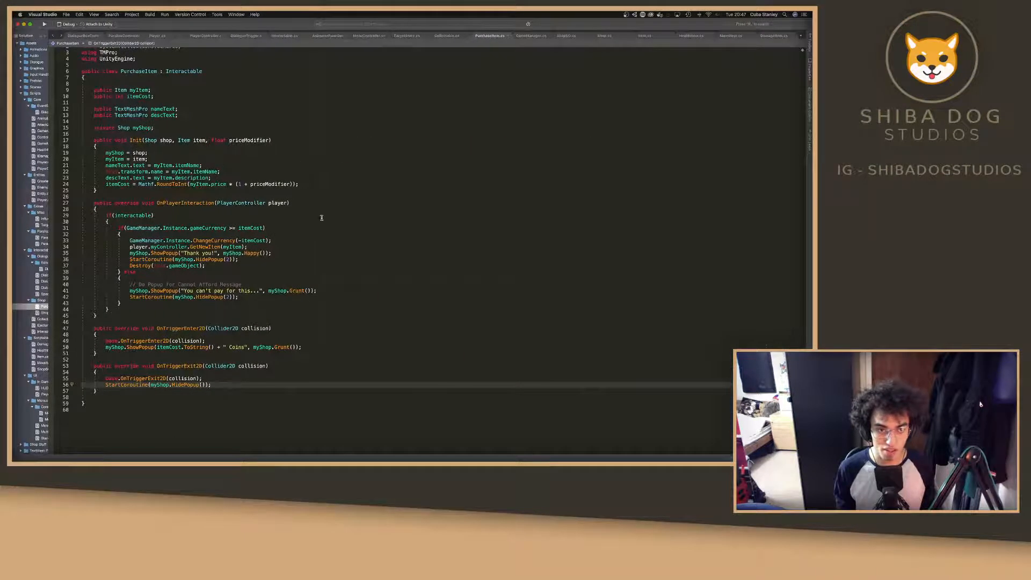
key(super+Tab)
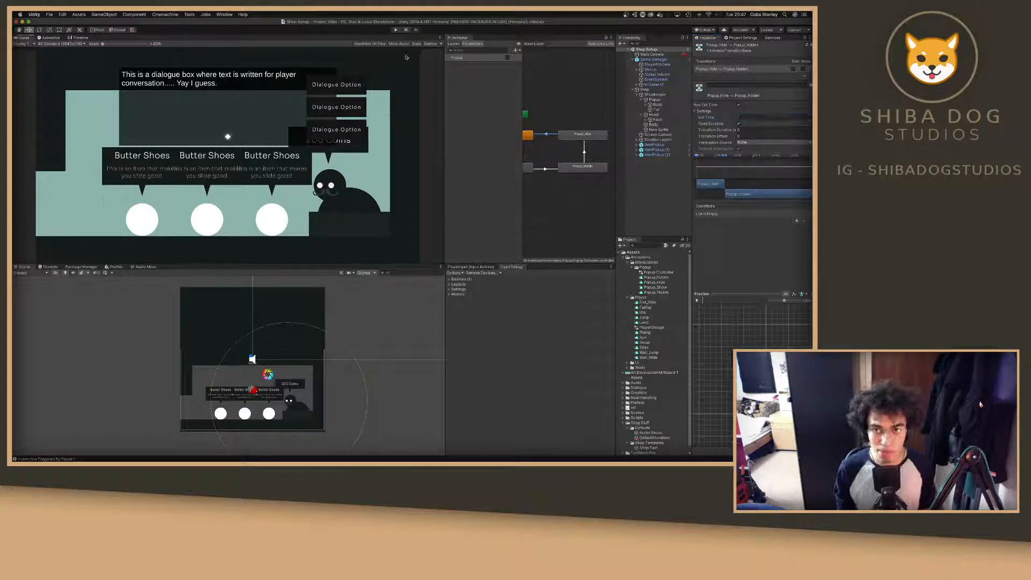
Run the shop scene again and move the Player Controller 1 object into the shop room above the first item.
click(395, 29)
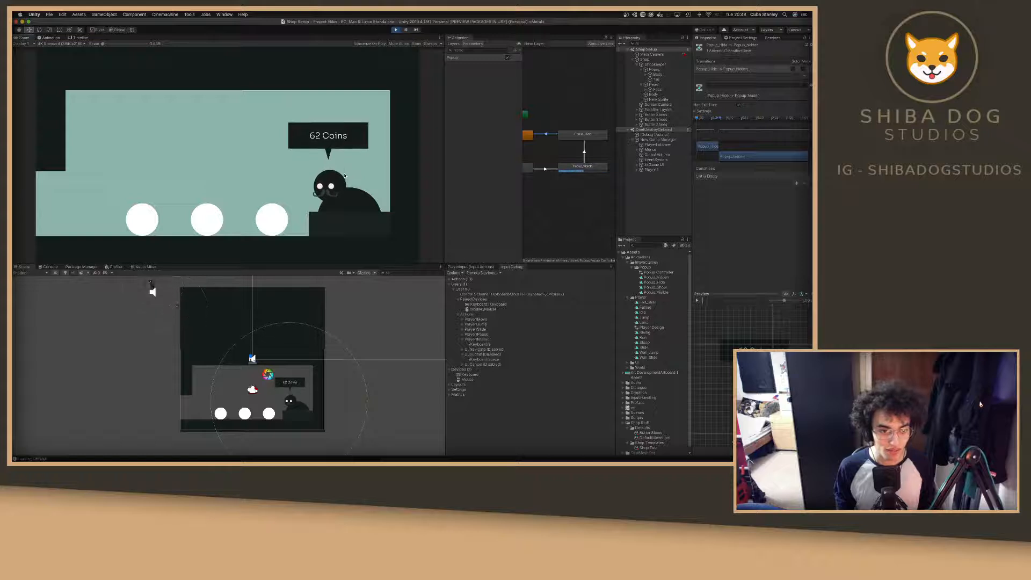
click(396, 30)
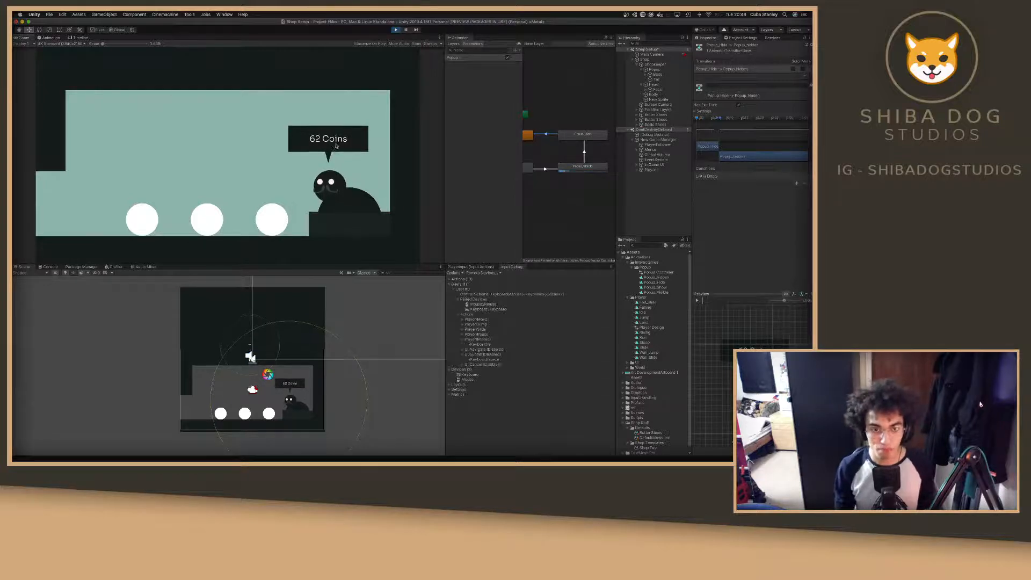
click(645, 177)
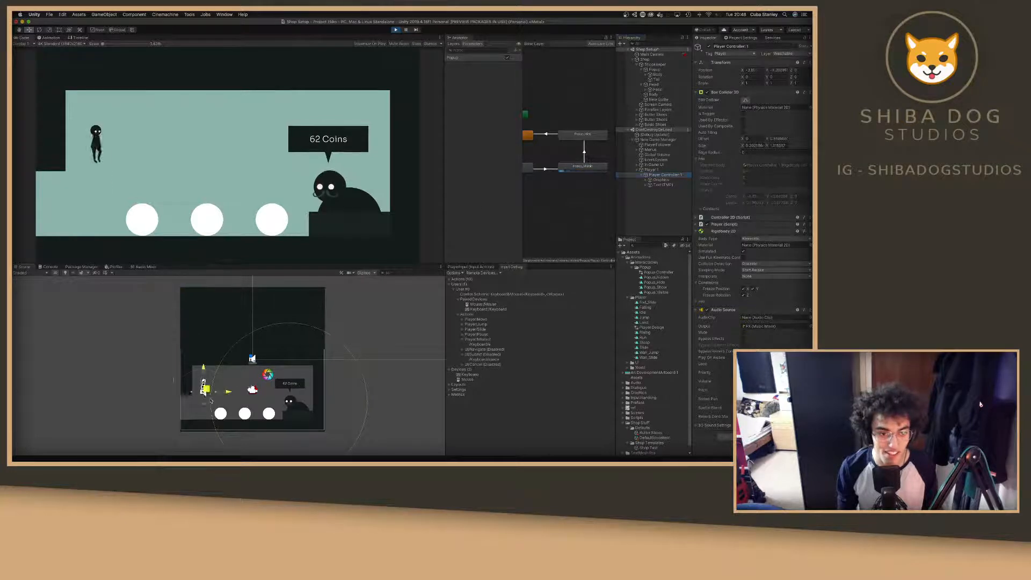
Walk the player repeatedly between the three shop items to test the popup with the new transition exit times.
key(d)
key(d)
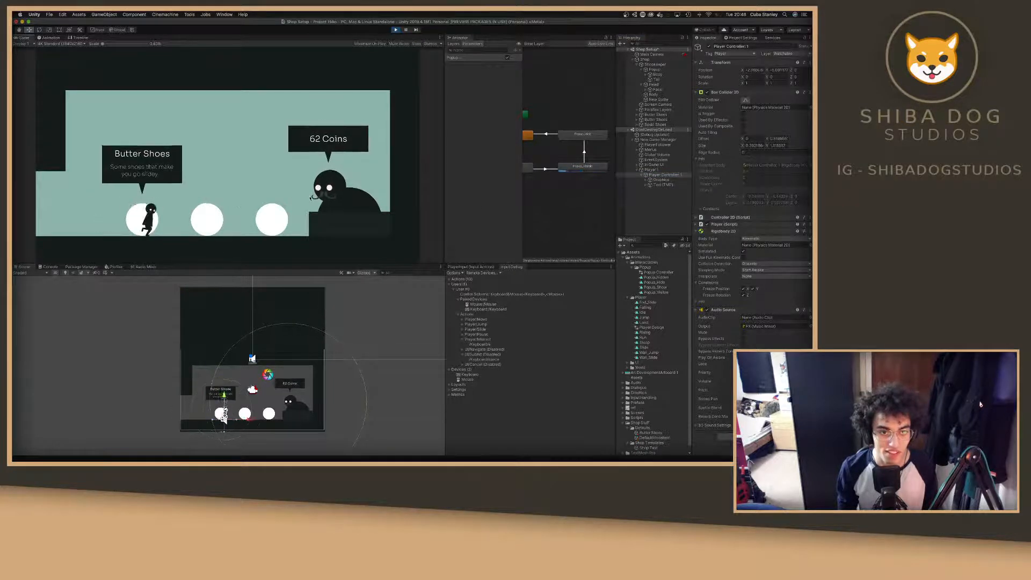
key(a)
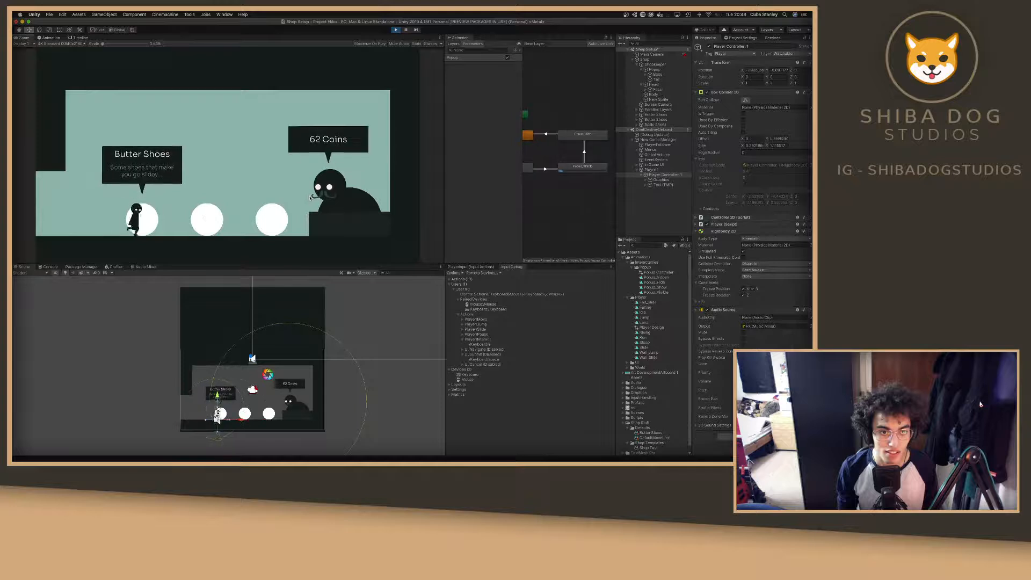
key(d)
key(a)
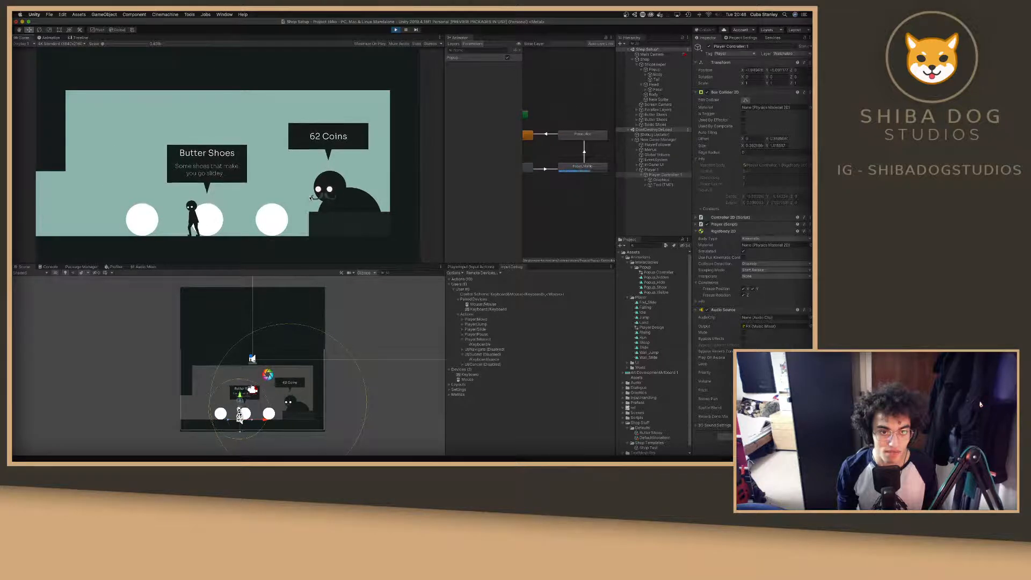
key(d)
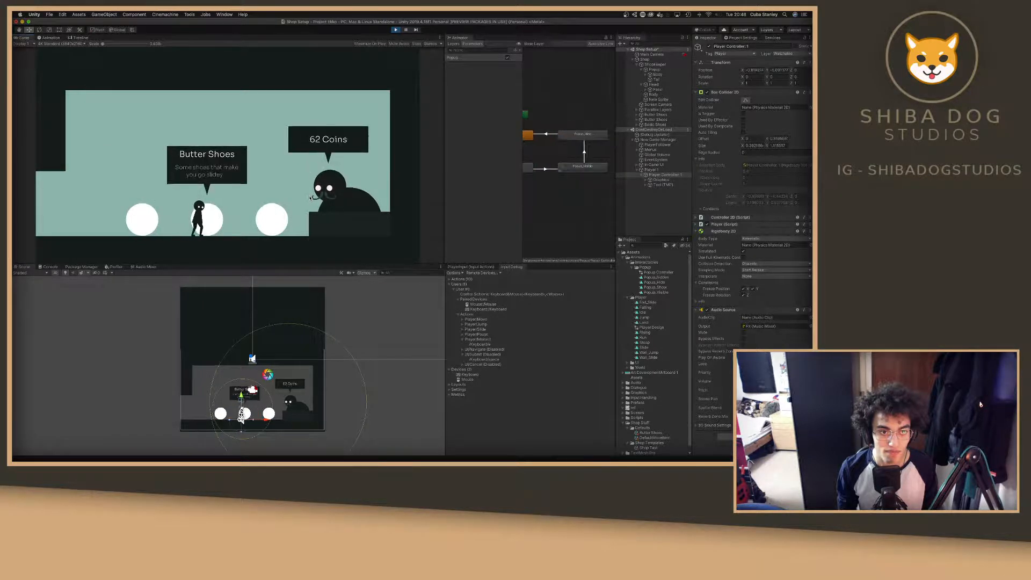
key(a)
key(a)
key(d)
key(a)
key(d)
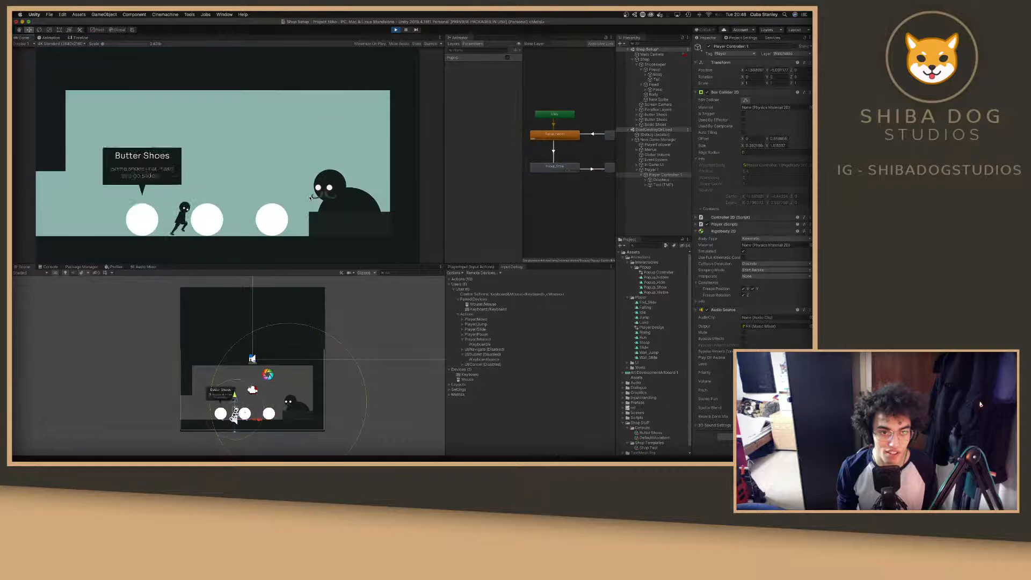
key(a)
key(d)
key(a)
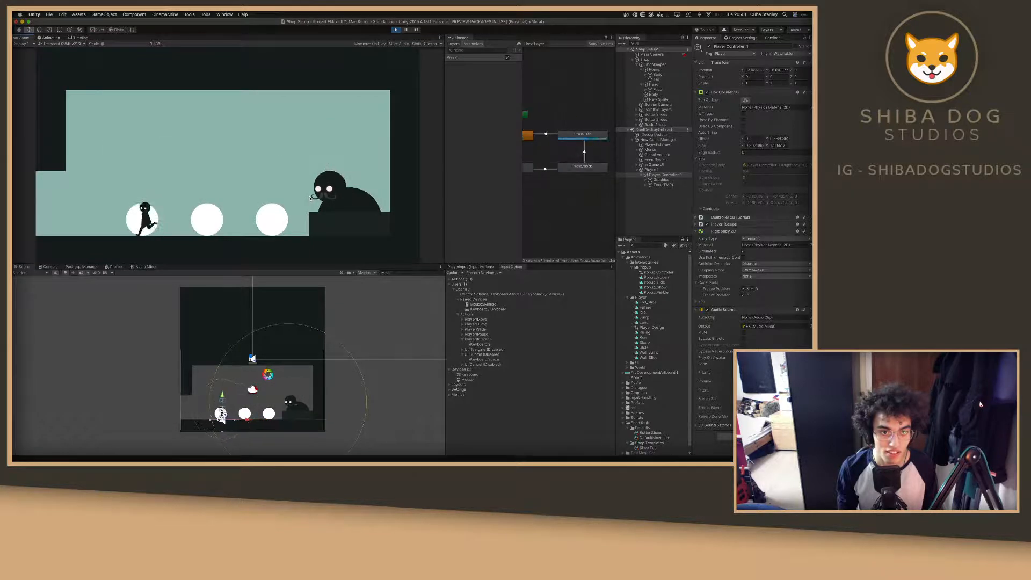
key(d)
key(d)
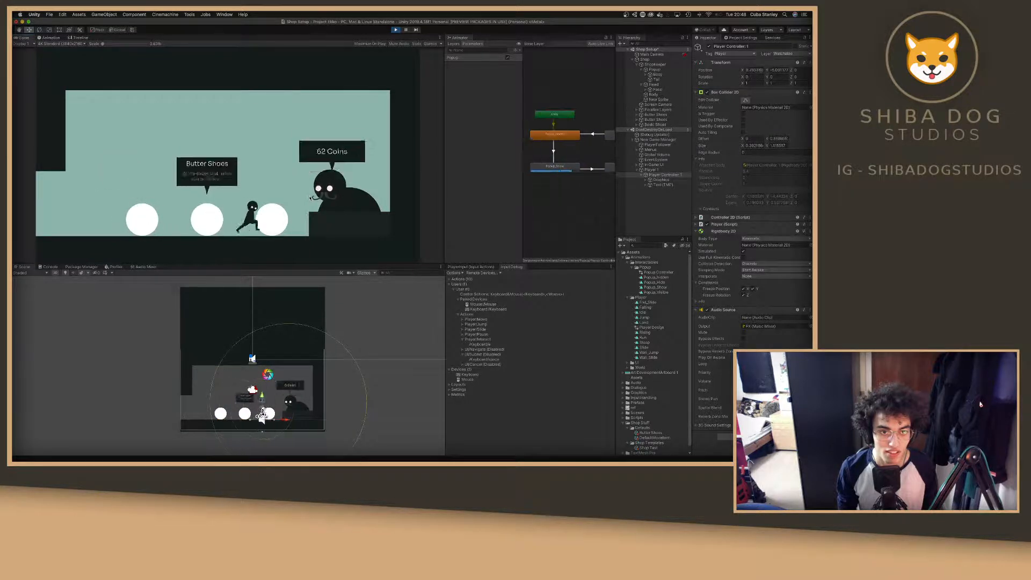
Keep moving the player back and forth across the Butter Shoes and Basic Shoes items to check how the item and shopkeeper popups switch.
key(a)
key(a)
key(d)
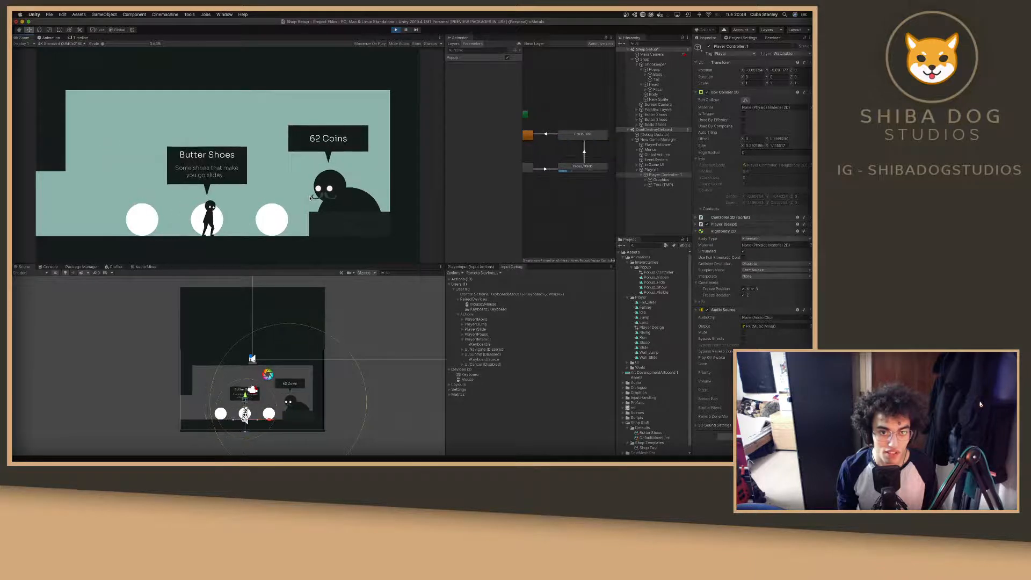
key(a)
key(d)
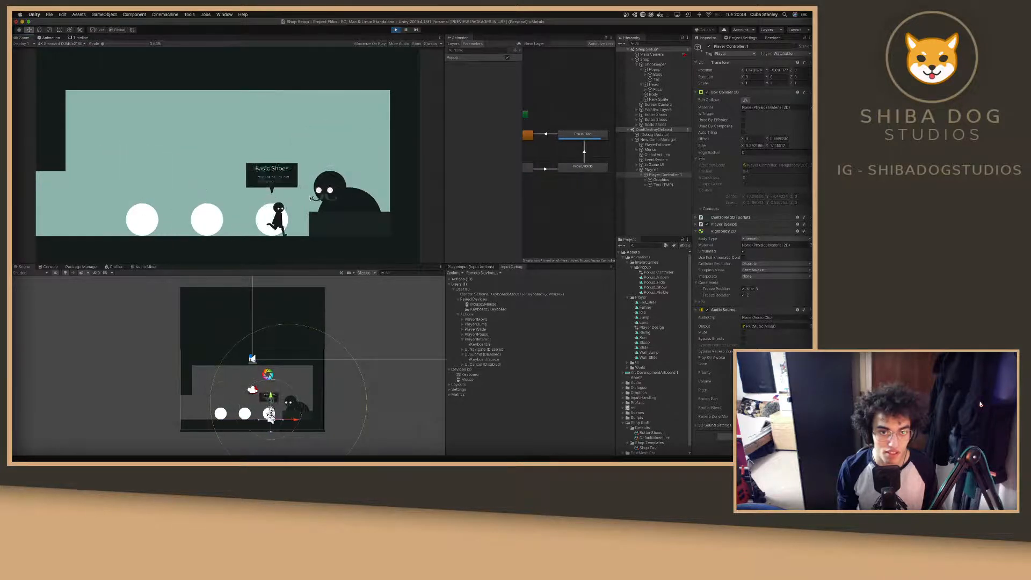
key(a)
key(d)
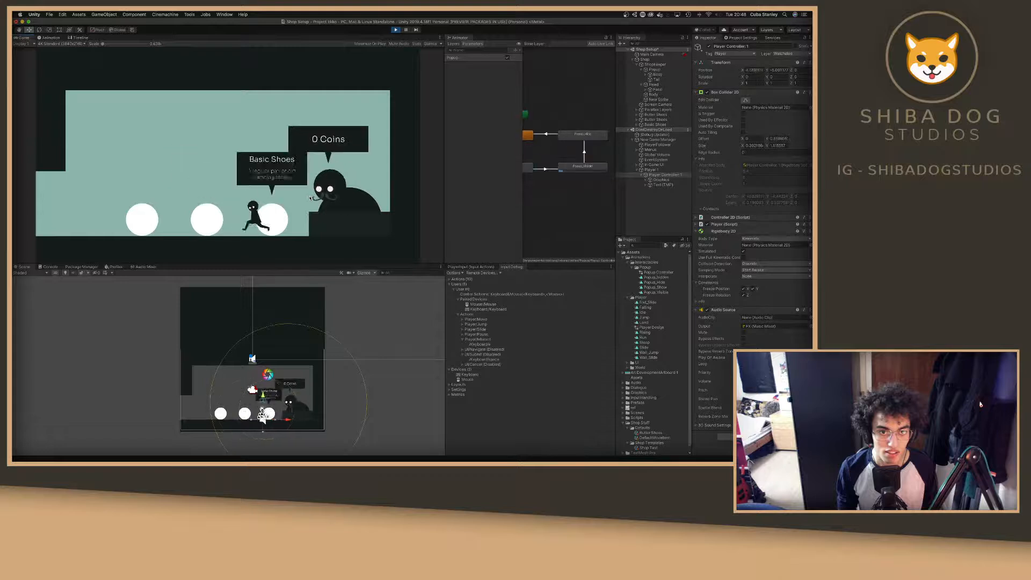
key(d)
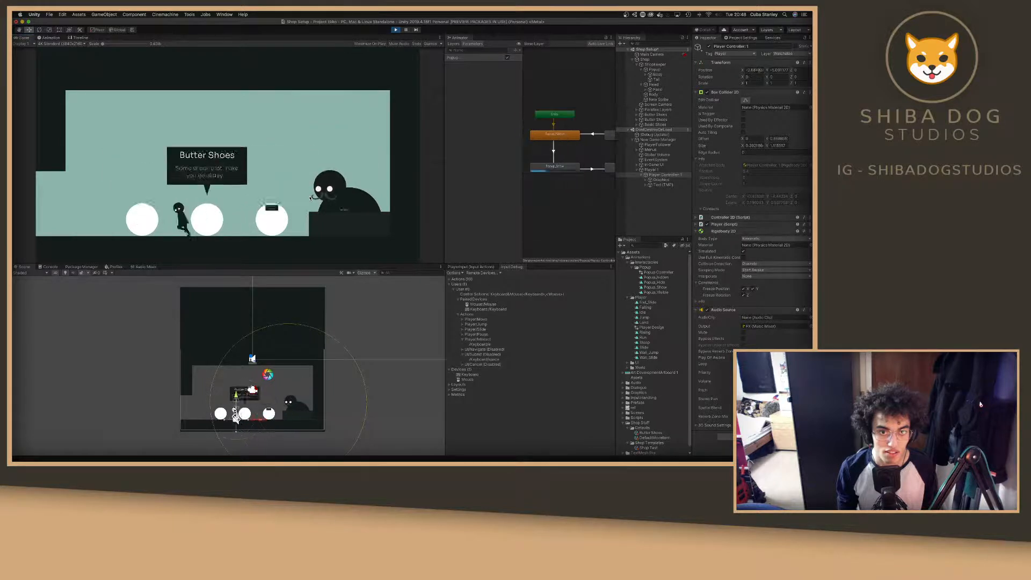
key(a)
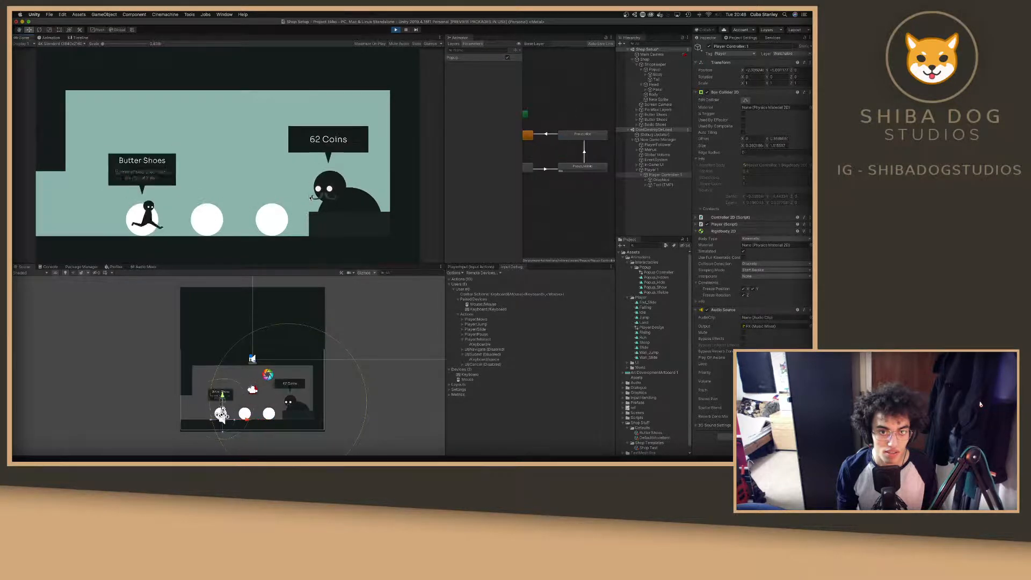
key(d)
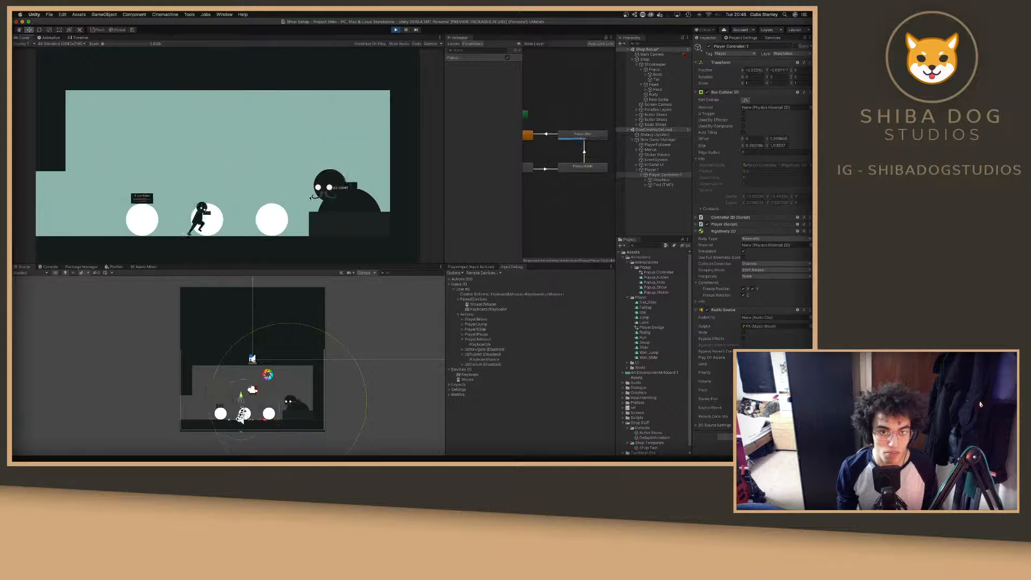
key(d)
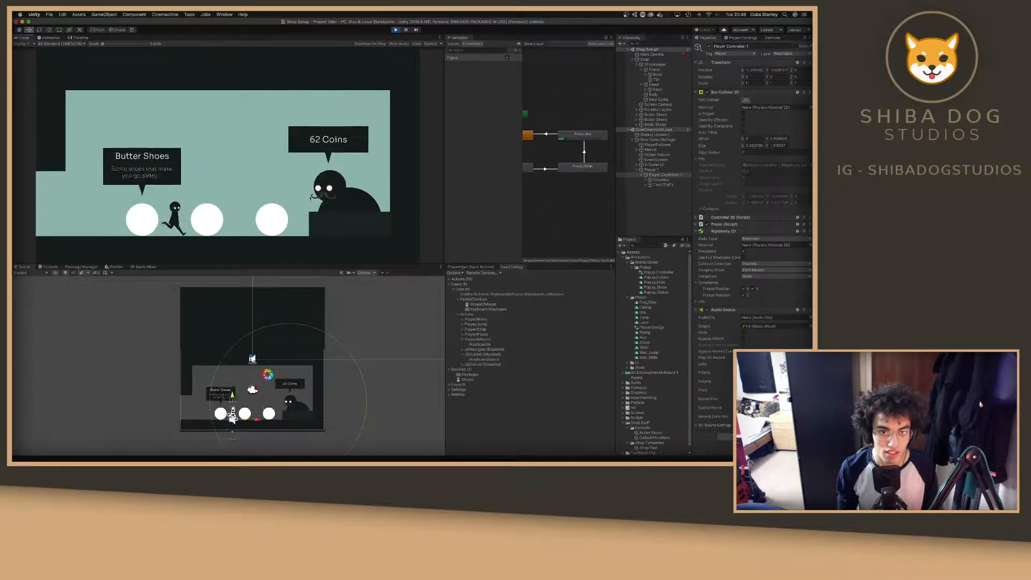
key(a)
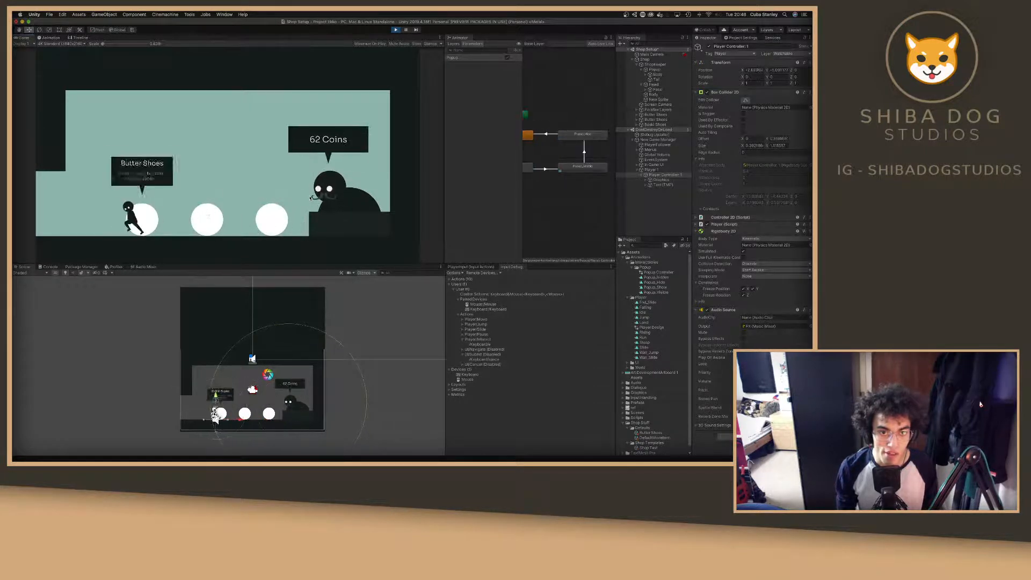
key(d)
key(a)
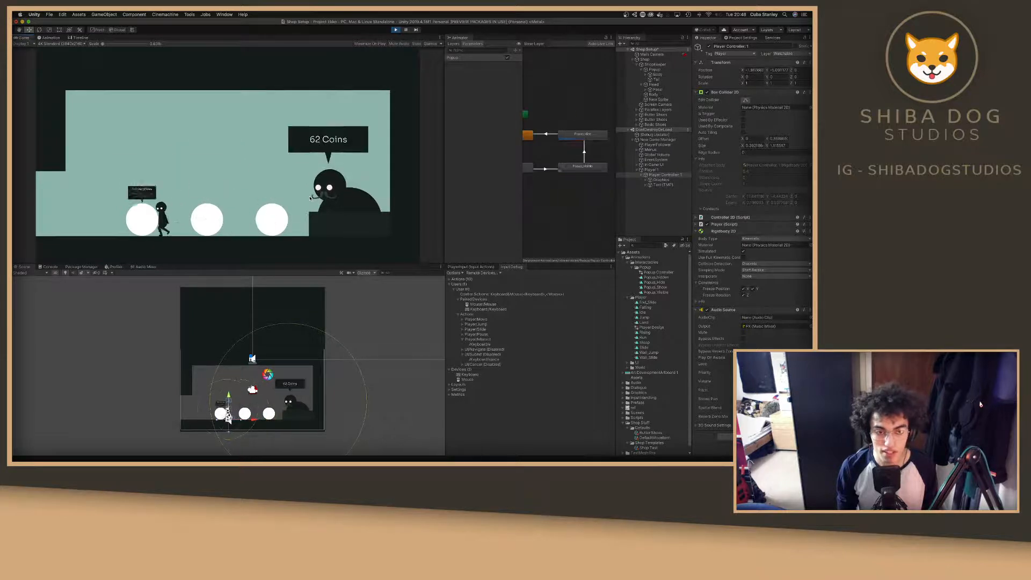
key(d)
key(d)
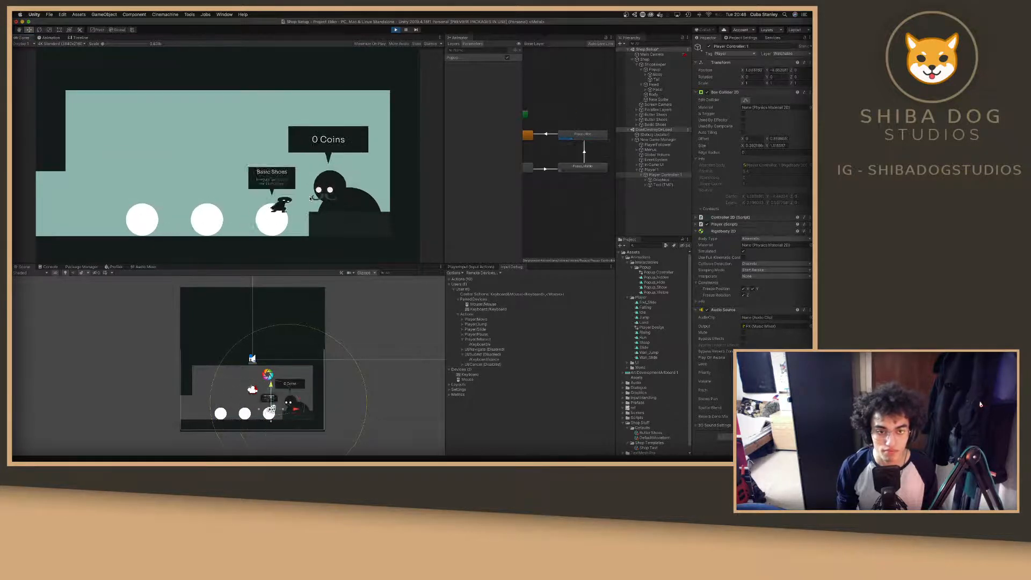
key(d)
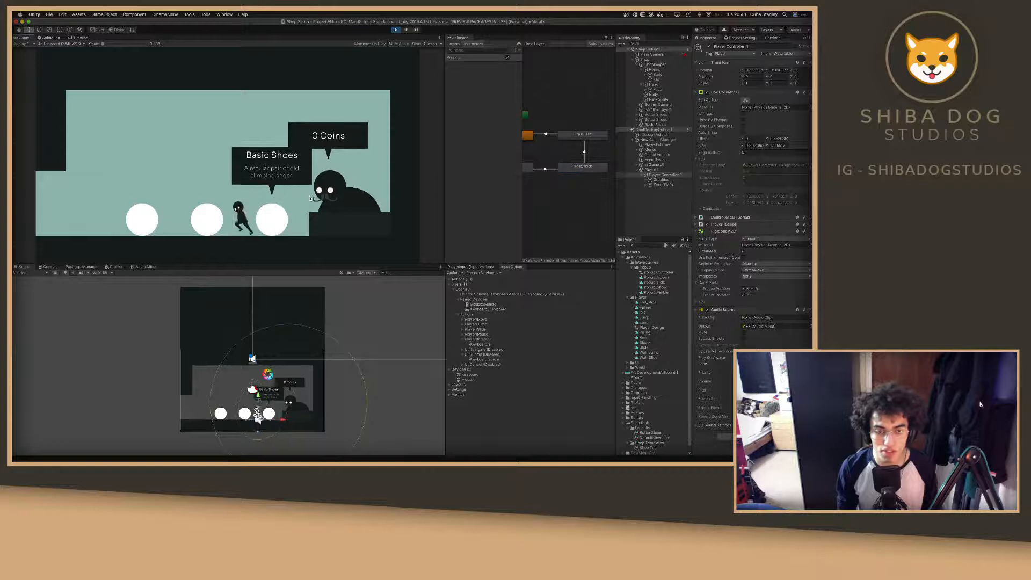
key(a)
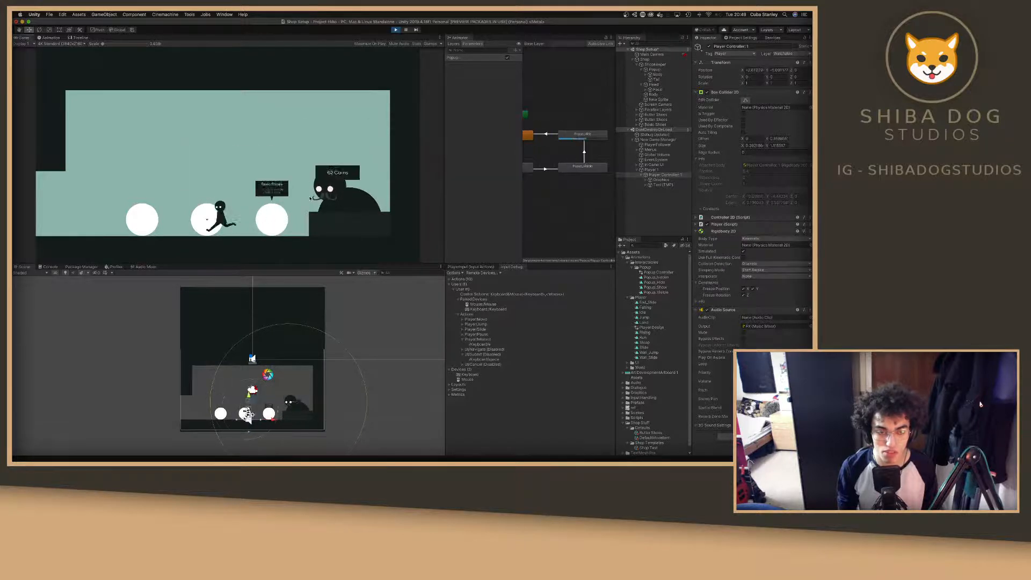
key(d)
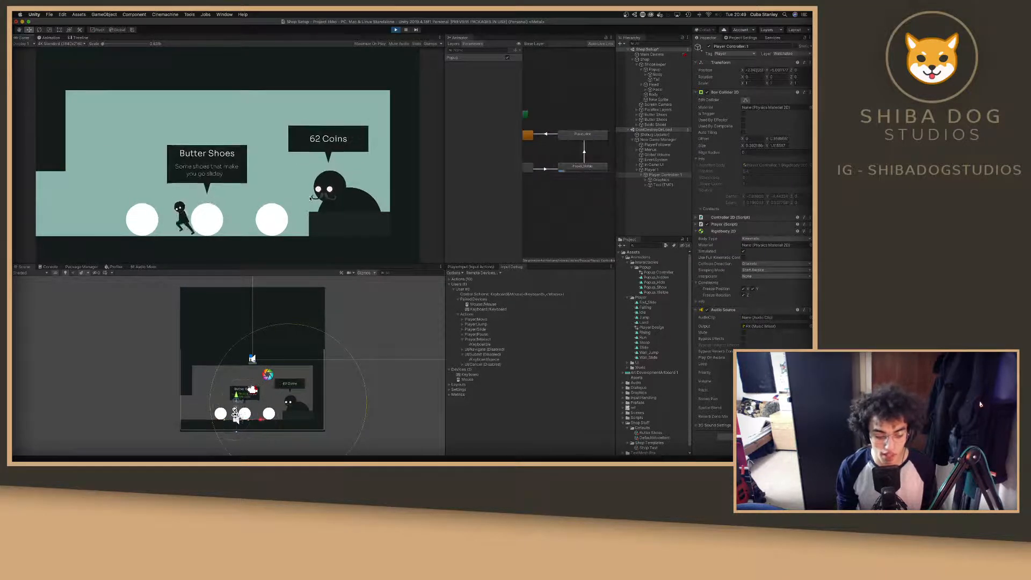
key(a)
key(d)
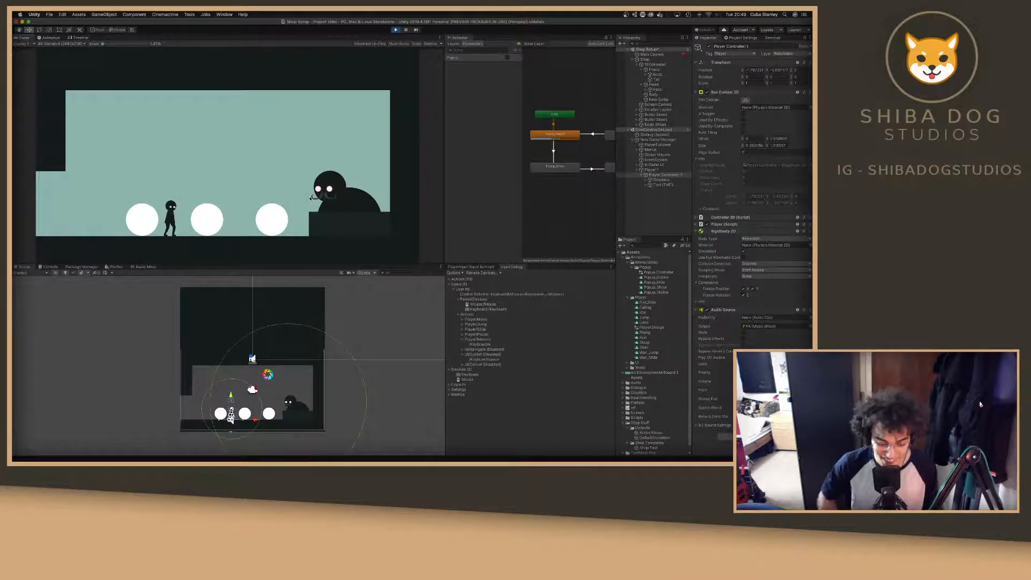
key(a)
key(d)
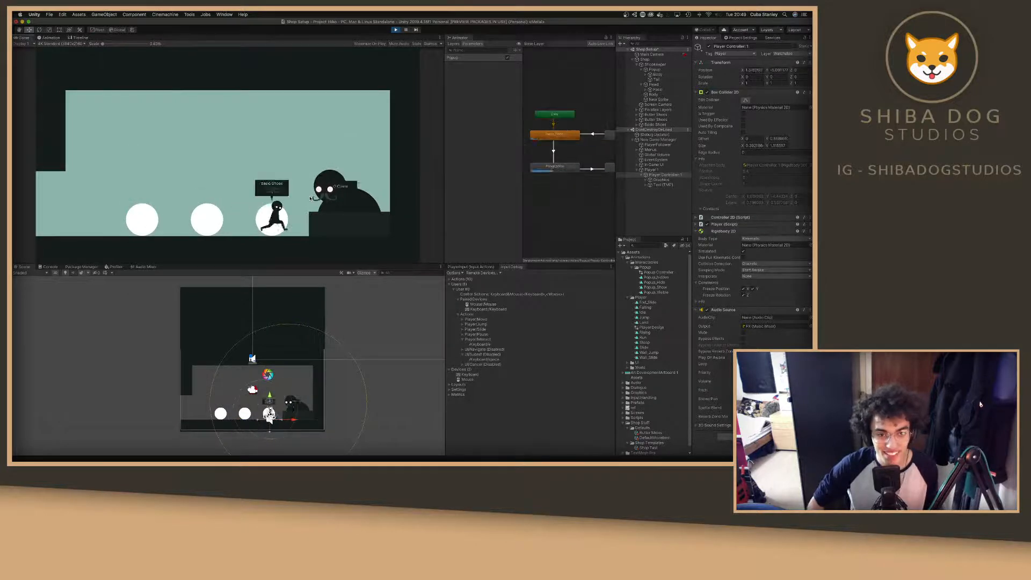
key(a)
key(d)
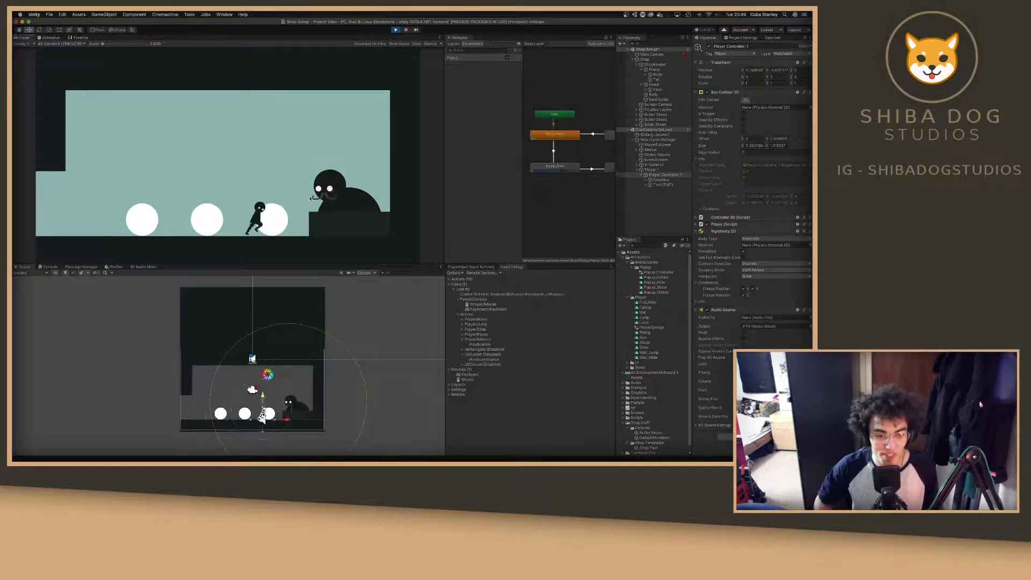
key(a)
key(d)
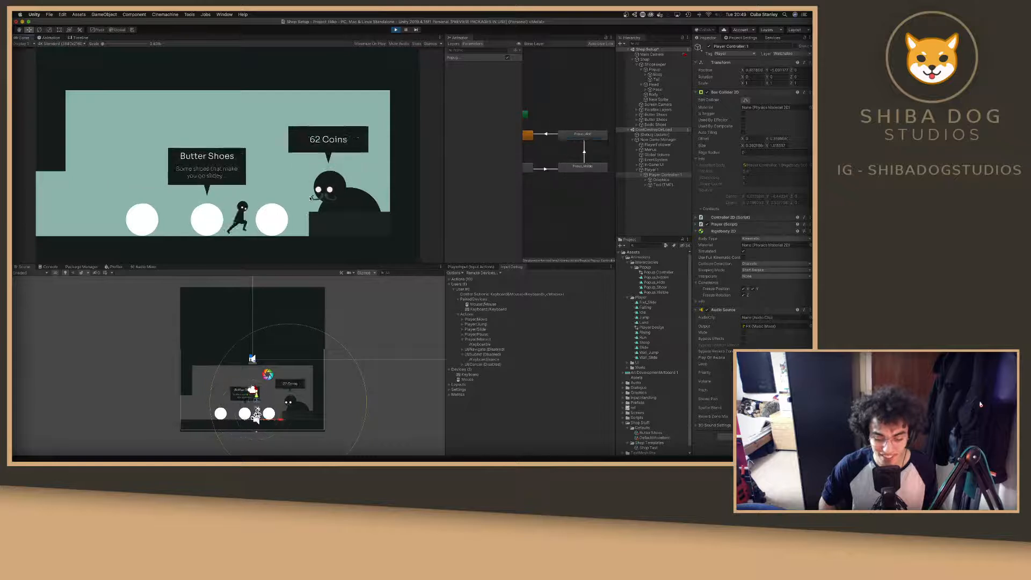
key(a)
key(d)
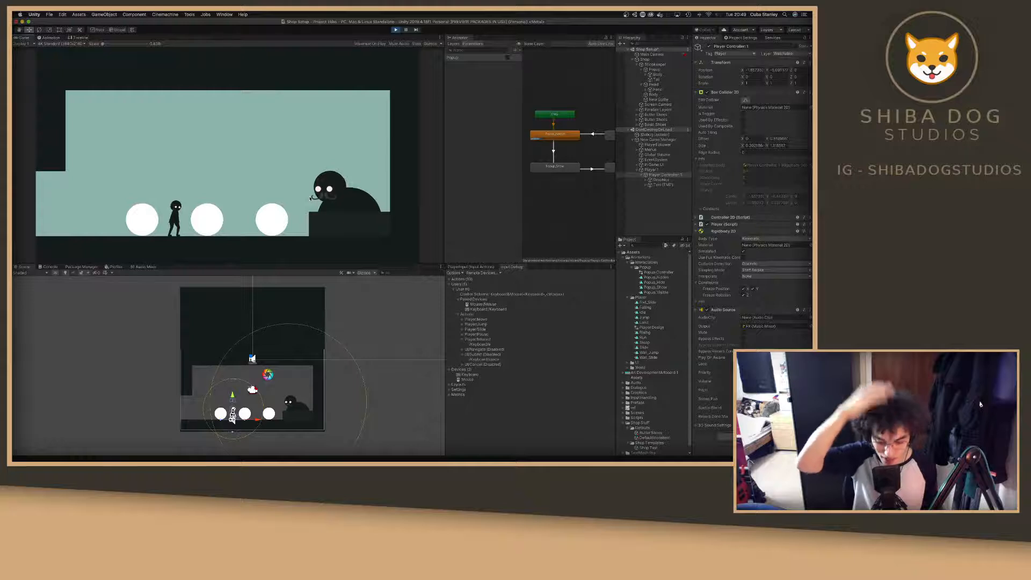
key(a)
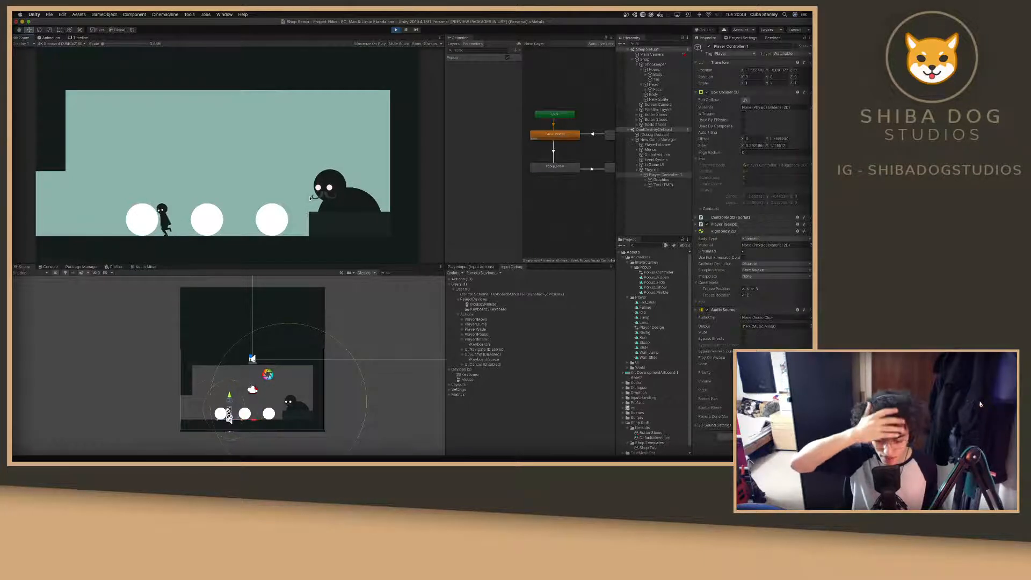
key(d)
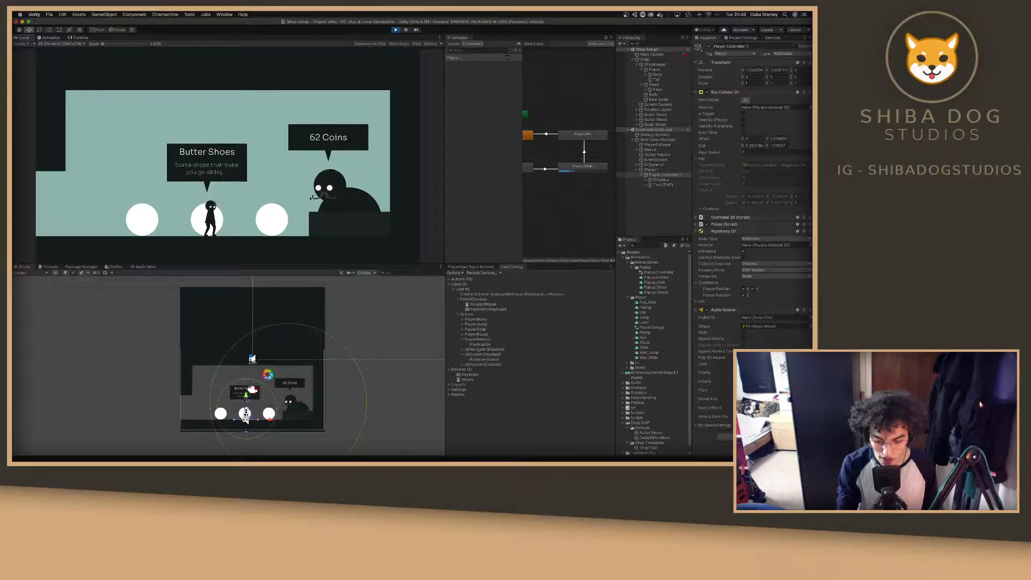
key(d)
key(a)
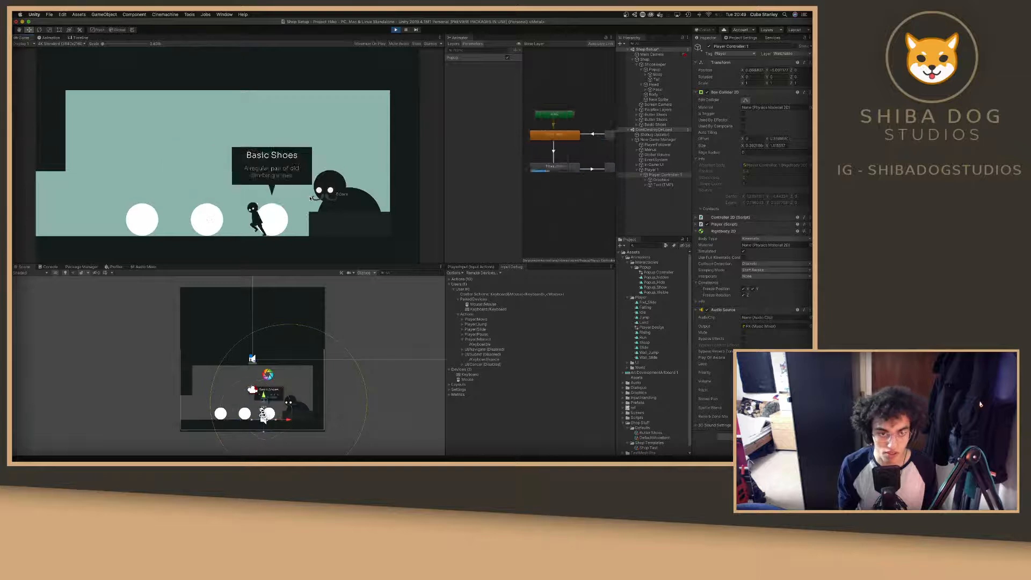
key(d)
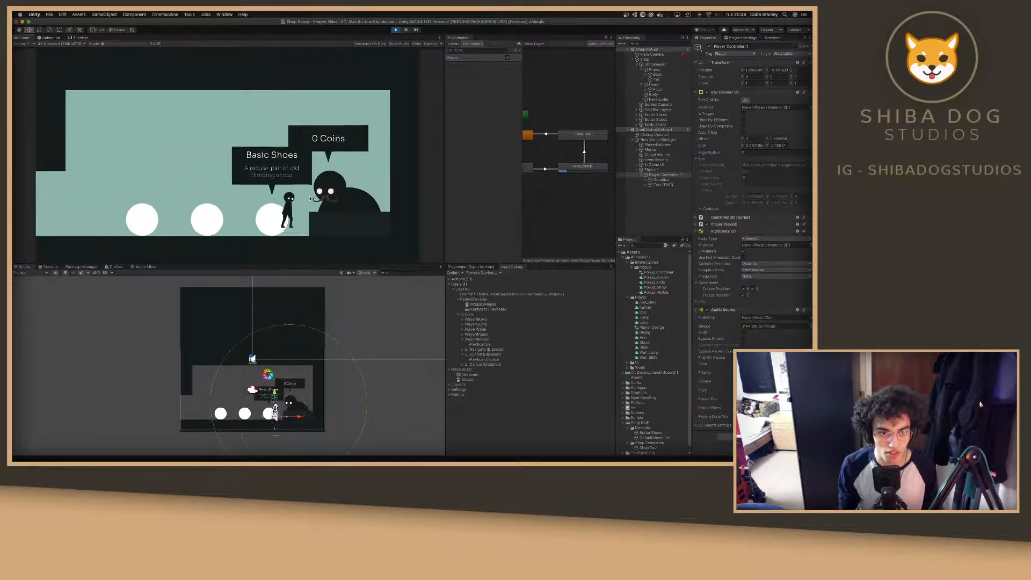
key(space)
key(a)
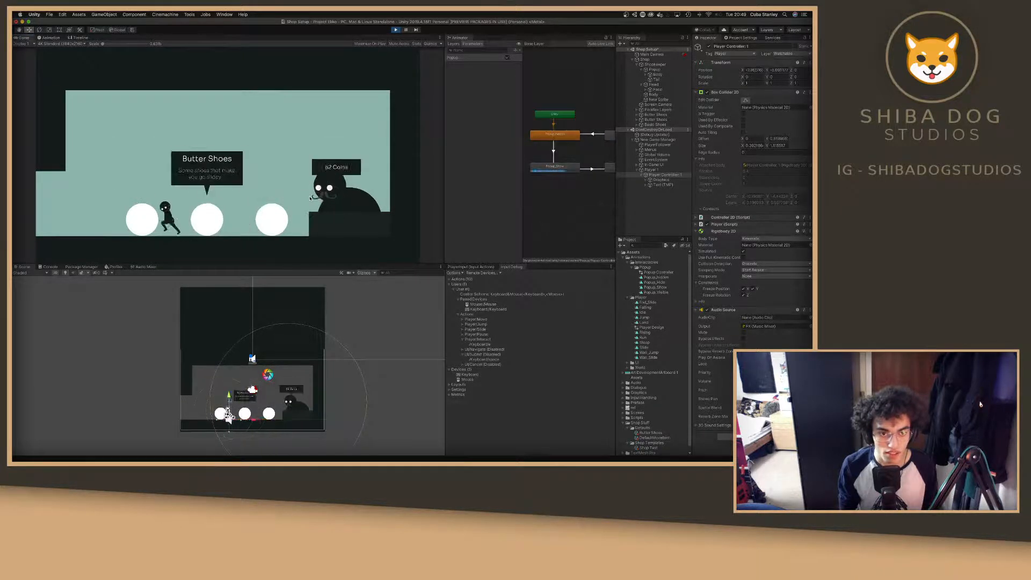
key(d)
key(a)
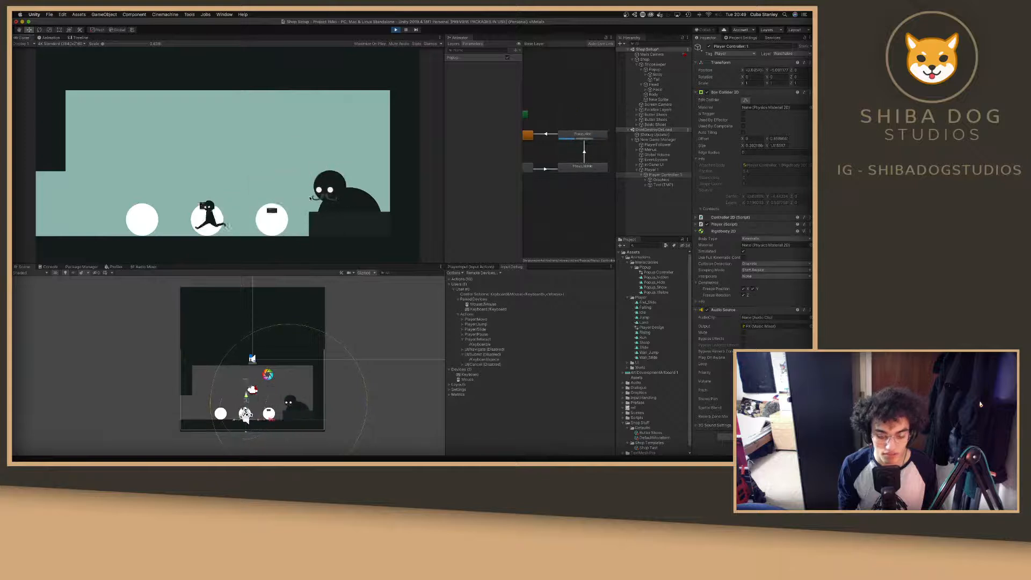
key(d)
key(a)
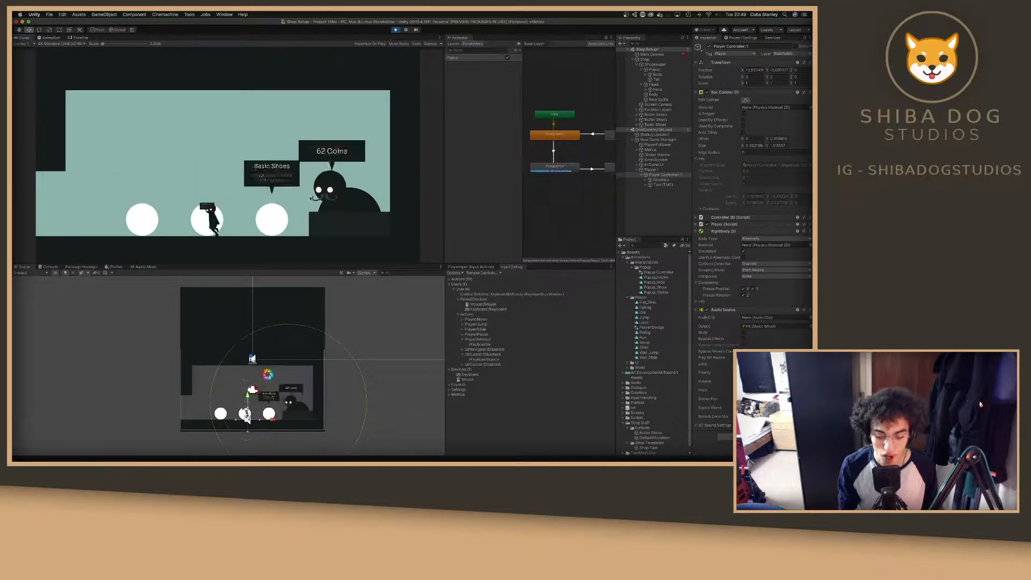
key(d)
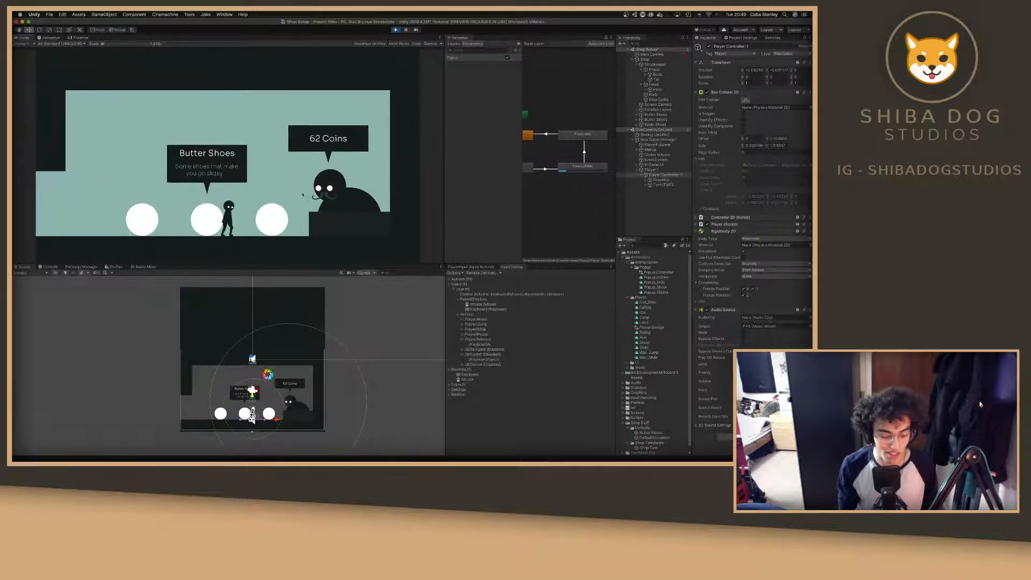
key(a)
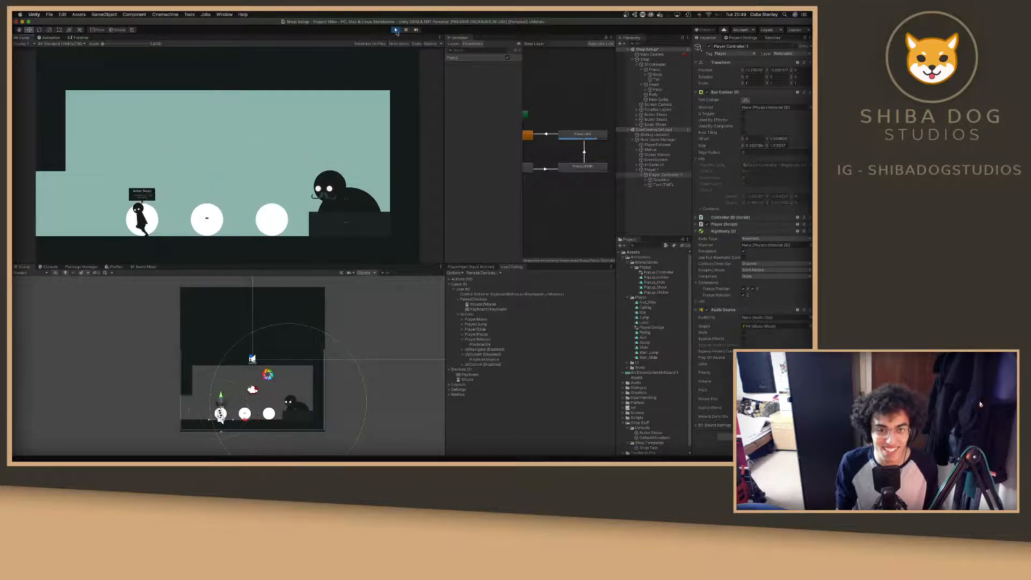
Stop the running shop scene and switch to Visual Studio to review the interaction and trigger methods in the PurchaseItem script.
click(396, 30)
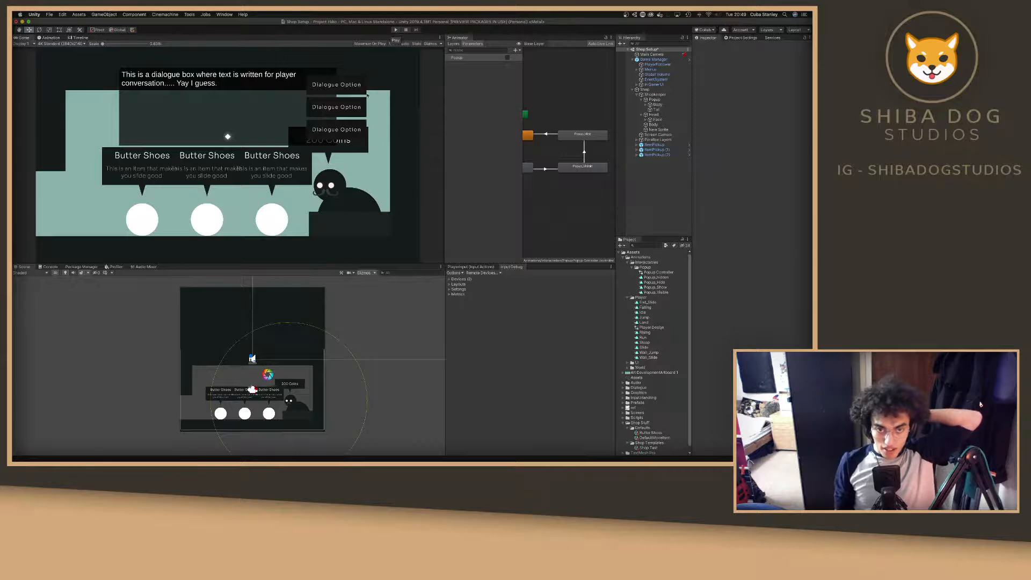
key(ctrl+Right)
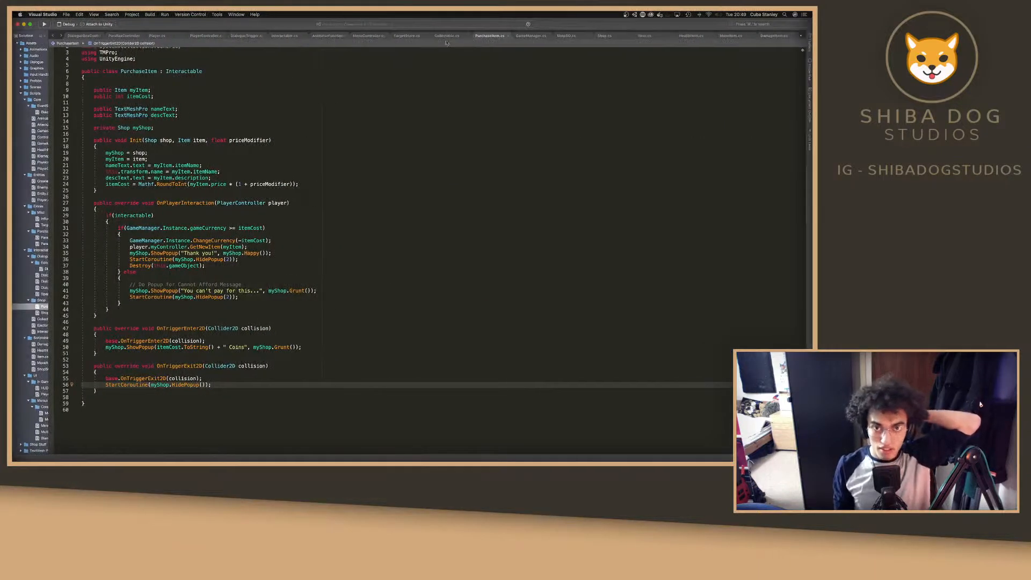
click(446, 36)
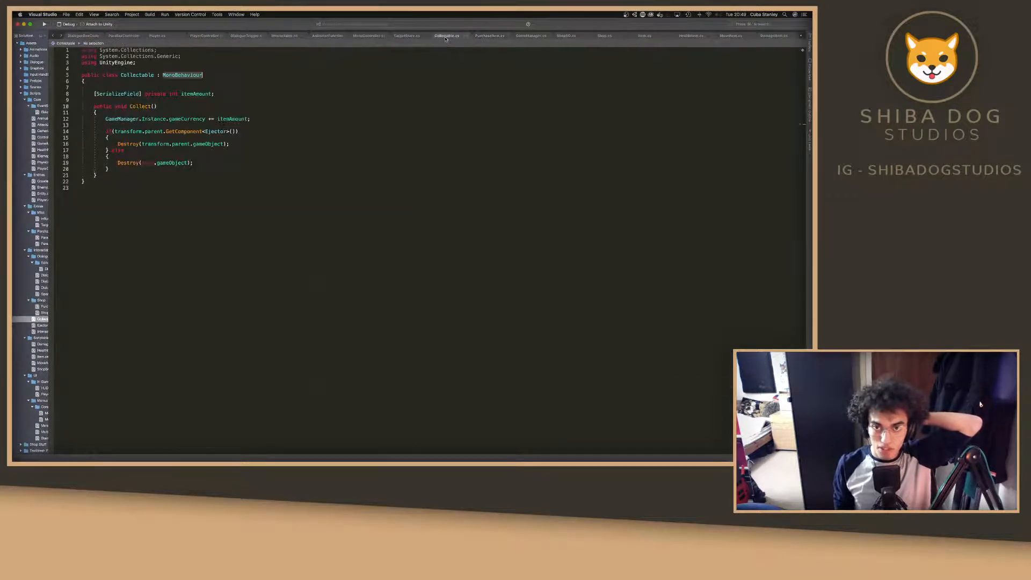
click(488, 36)
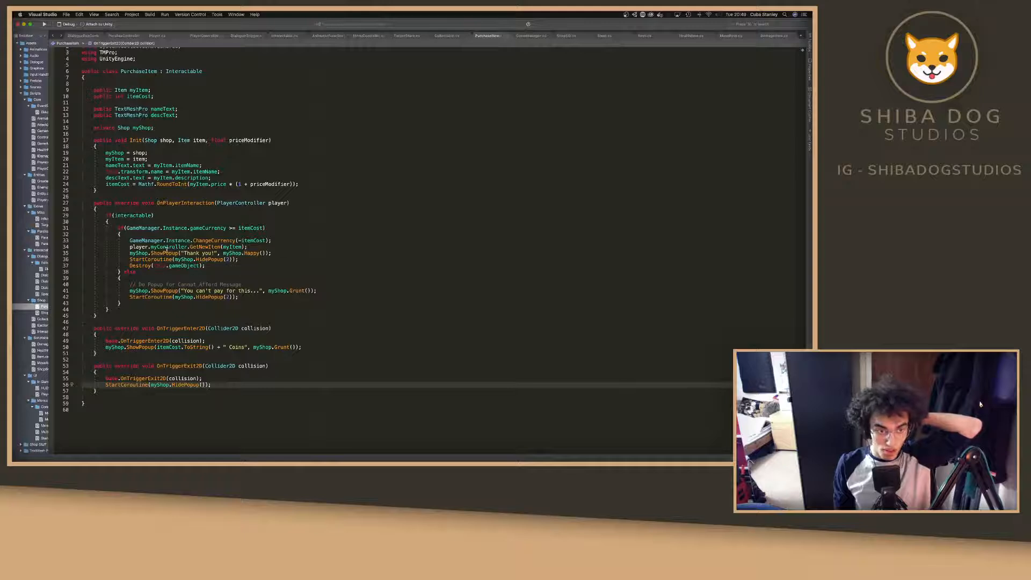
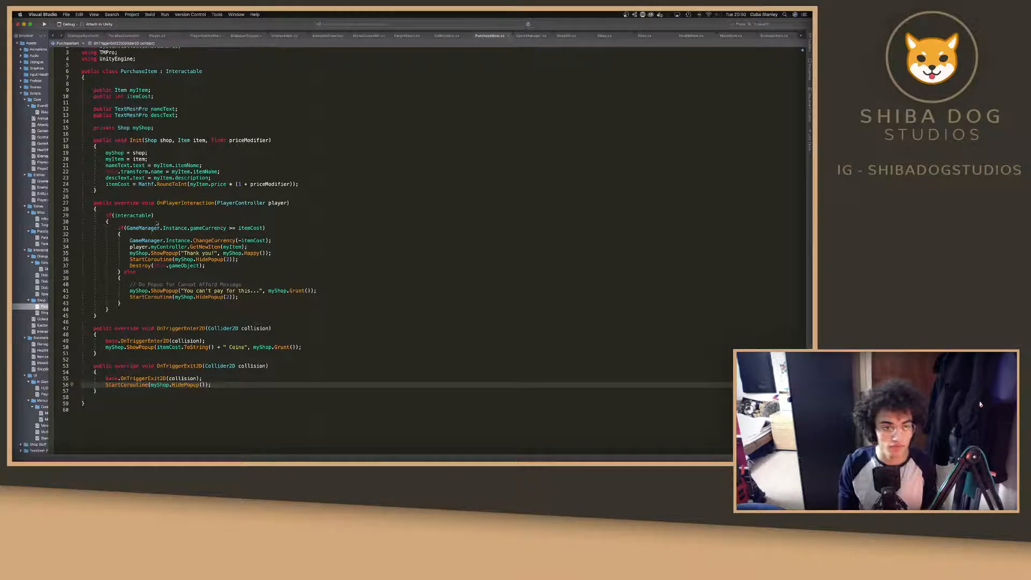
click(151, 222)
key(Return)
text(Denu)
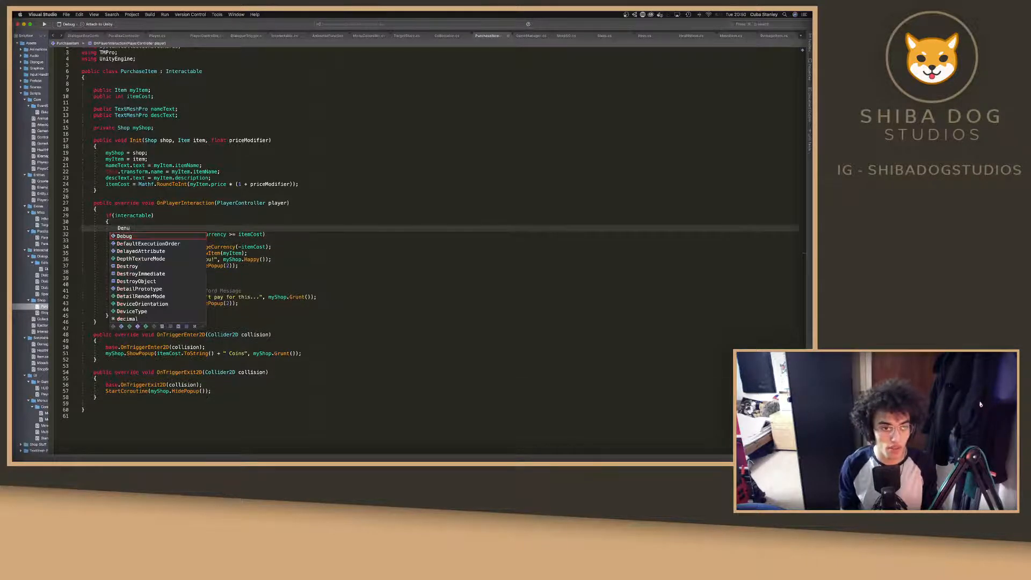
key(BackSpace)
key(BackSpace)
key(BackSpace)
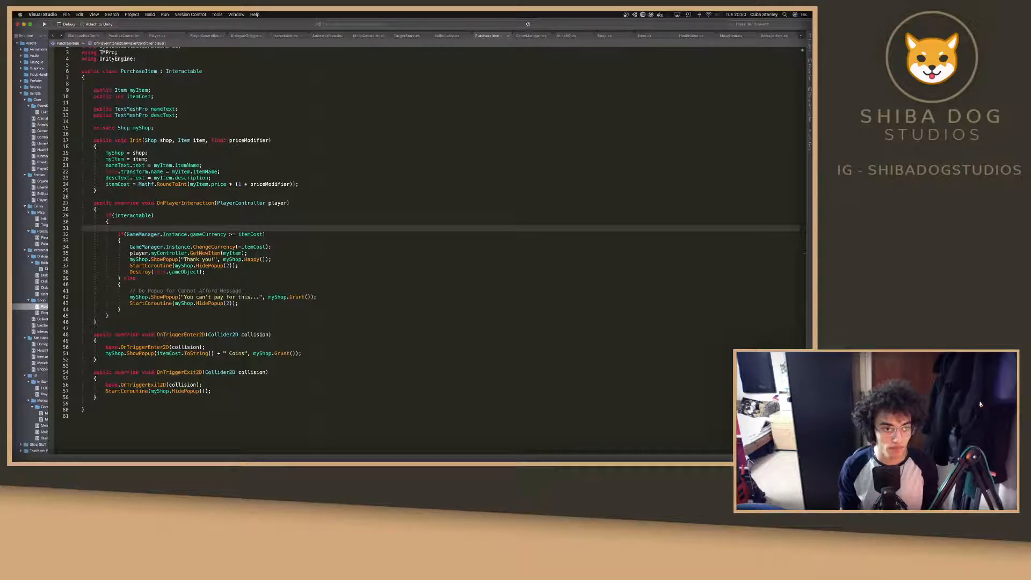
key(BackSpace)
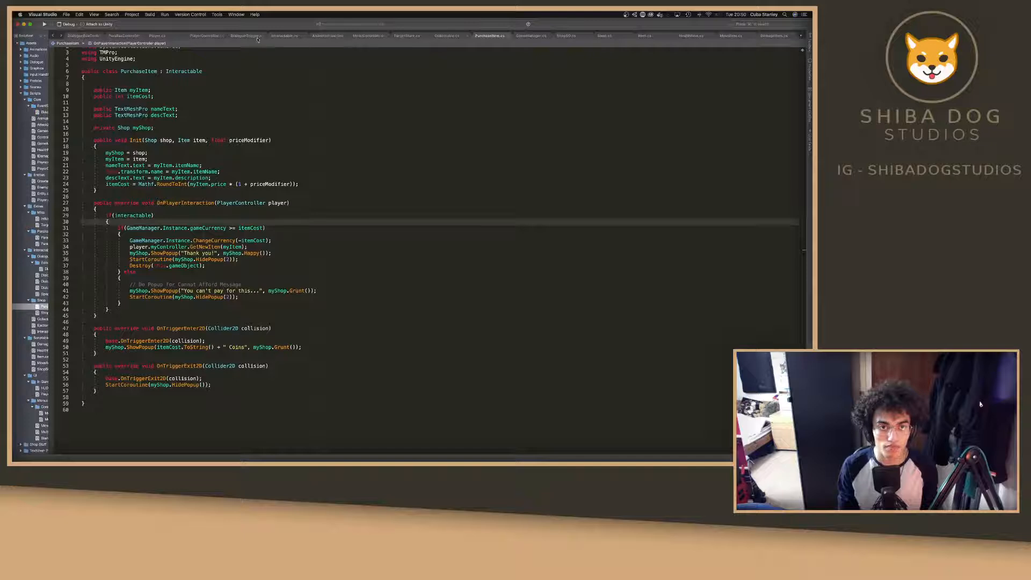
In the PlayerController script, add a "// Cheat Codes" comment below the OnUnPause method.
click(202, 36)
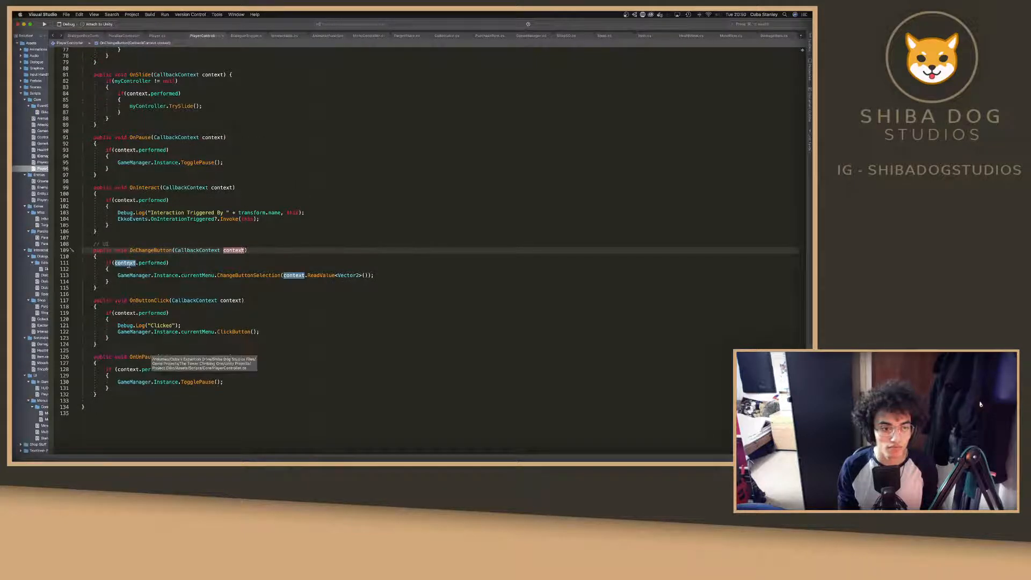
click(102, 397)
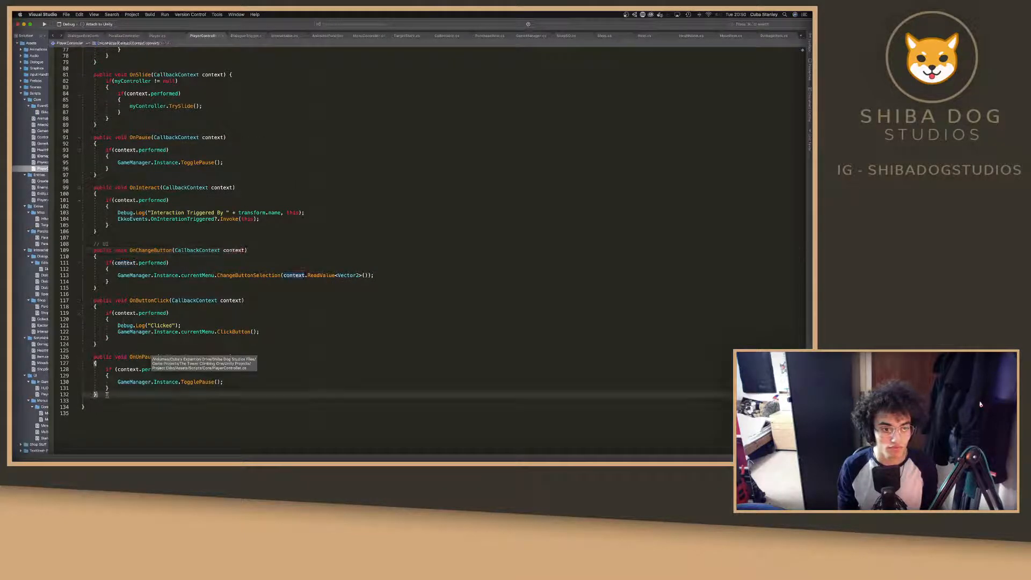
key(Return)
key(Return)
text(//)
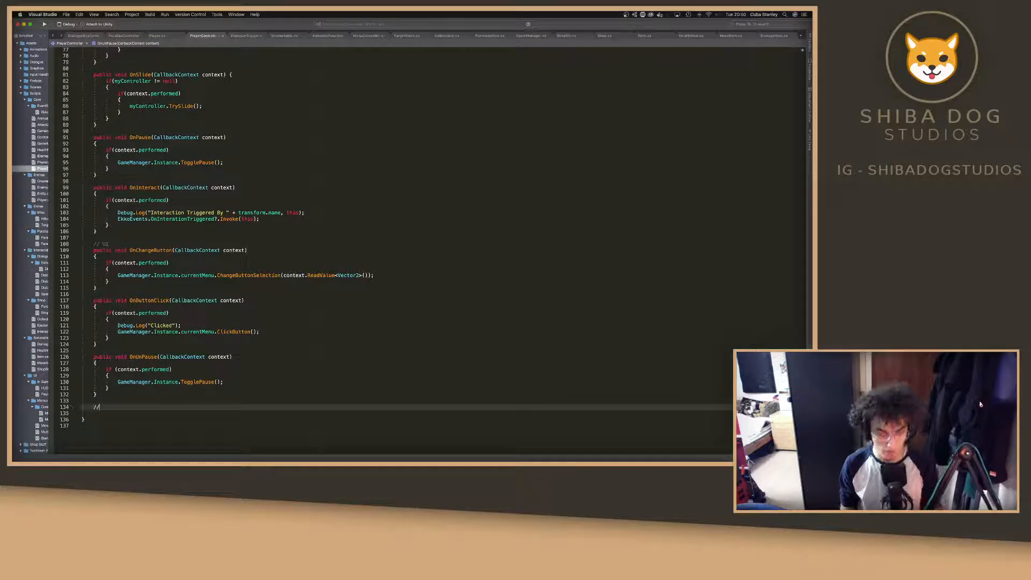
text( Chewt Codes)
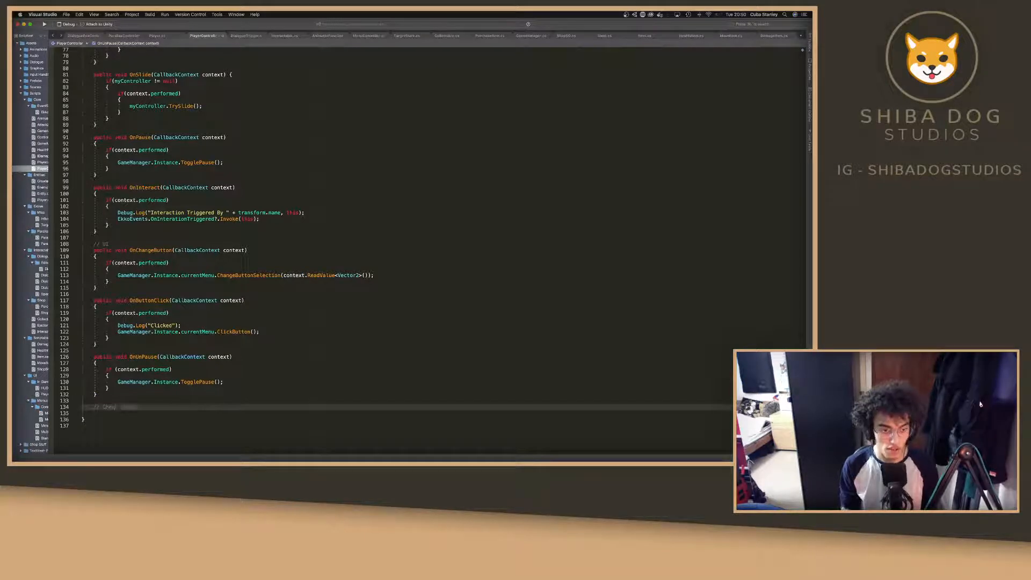
Begin declaring a public void method named IncreaseCurrency under the Cheat Codes comment.
key(Return)
text(publ)
text(id Increase C)
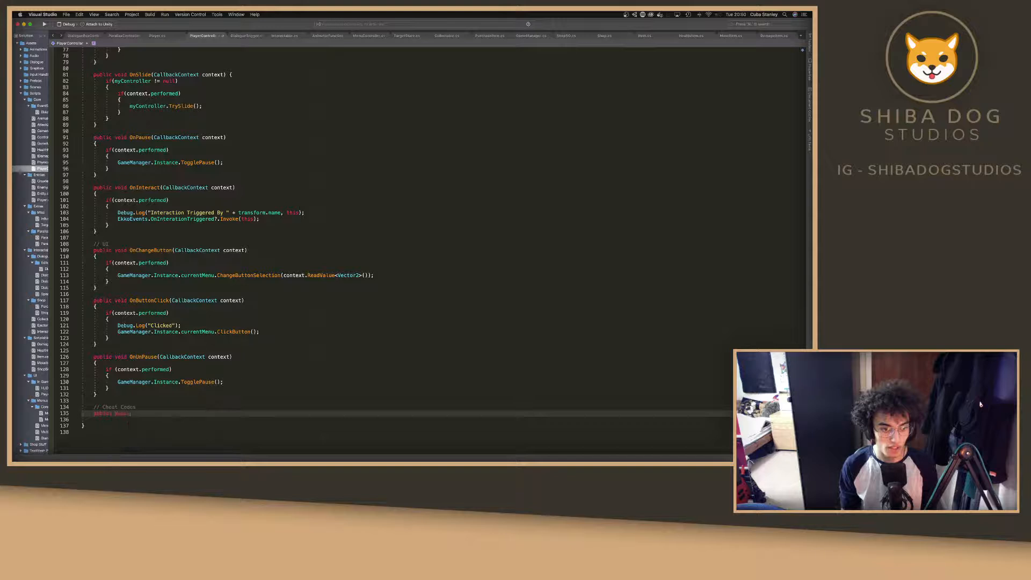
key(Escape)
key(BackSpace)
key(BackSpace)
text(Currency)
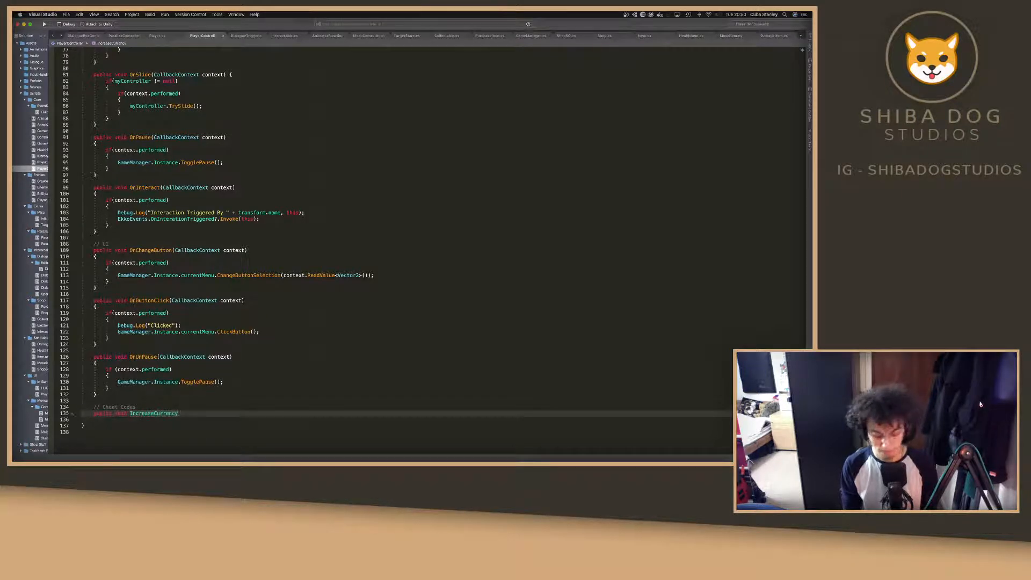
Give IncreaseCurrency a CallbackContext parameter named context and an empty method body.
text((Con)
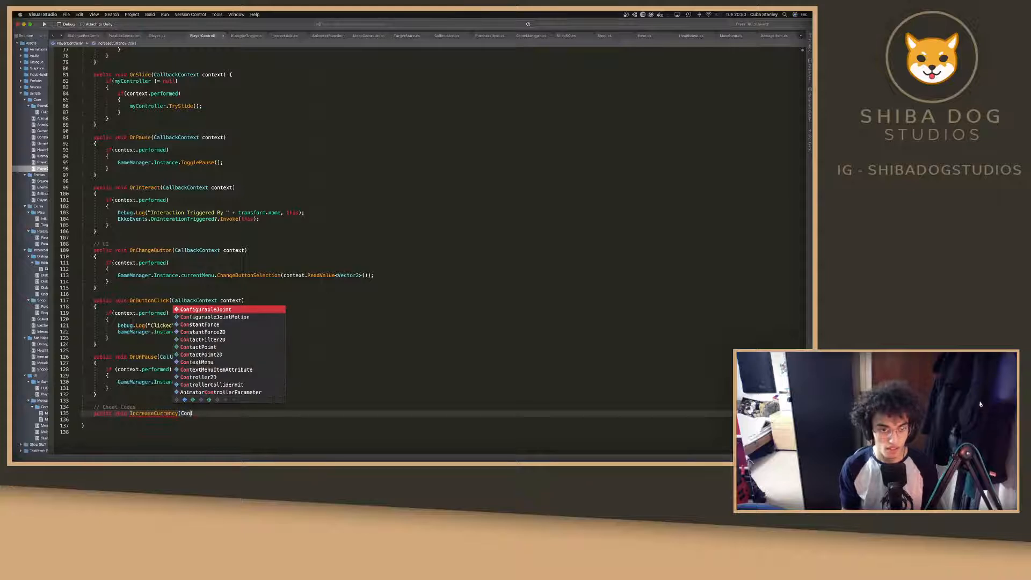
key(BackSpace)
key(BackSpace)
text(allbackContext)
key(Return)
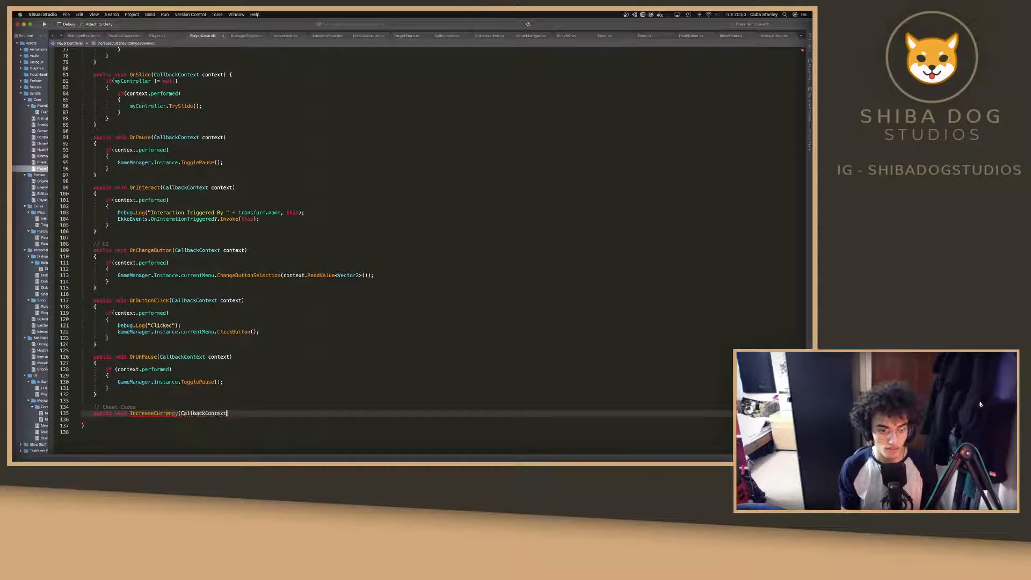
text(context) )
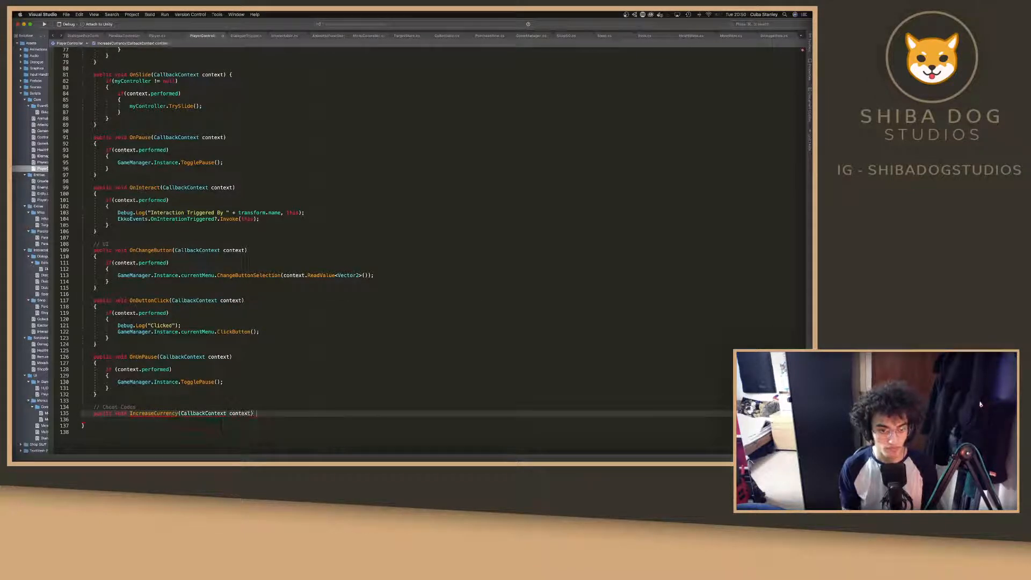
text({)
key(Return)
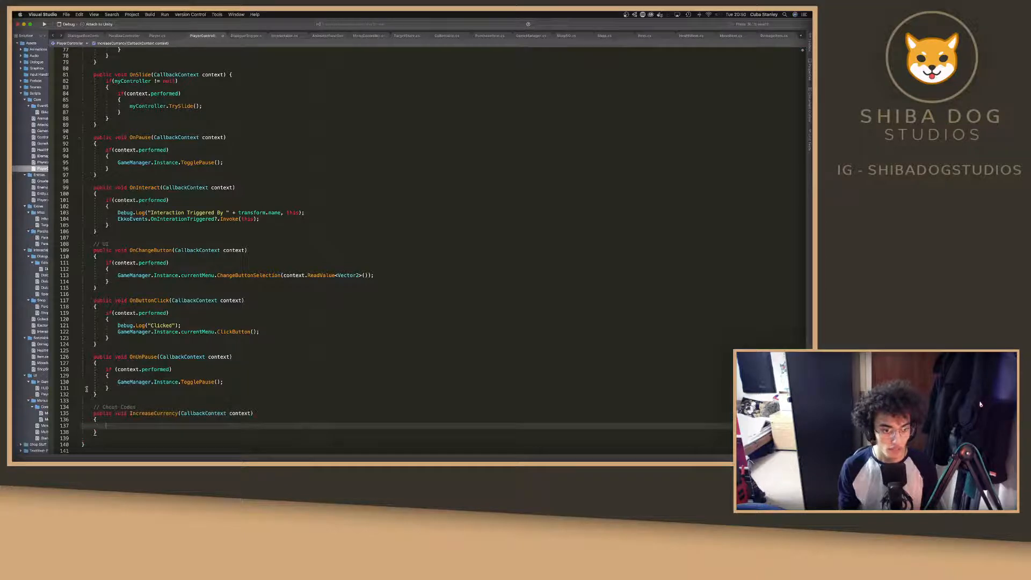
Copy the context.performed block from OnUnPause into IncreaseCurrency and replace its TogglePause call with ChangeCurrency(100).
drag(105, 369, 110, 389)
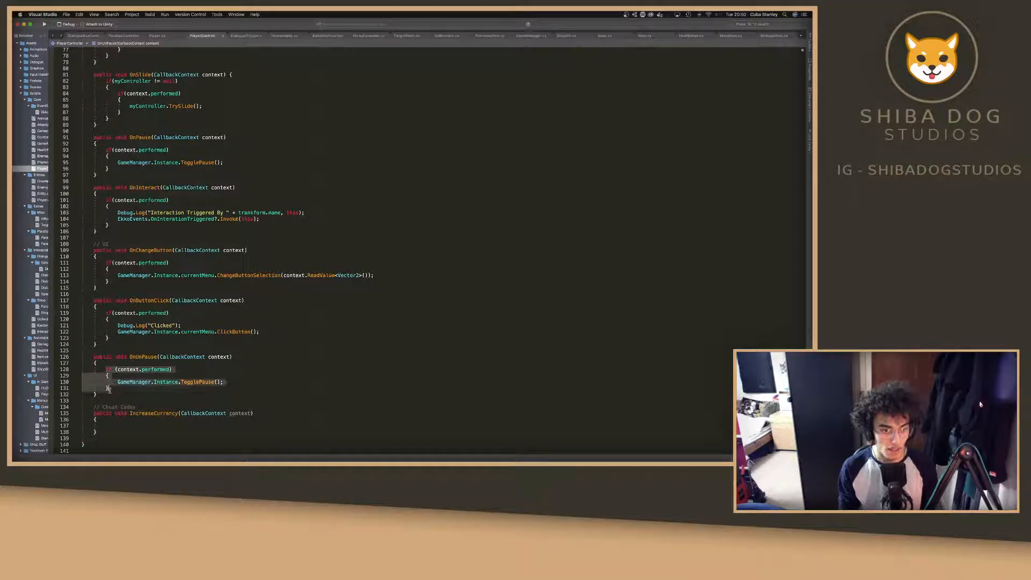
key(ctrl+c)
click(111, 424)
key(ctrl+v)
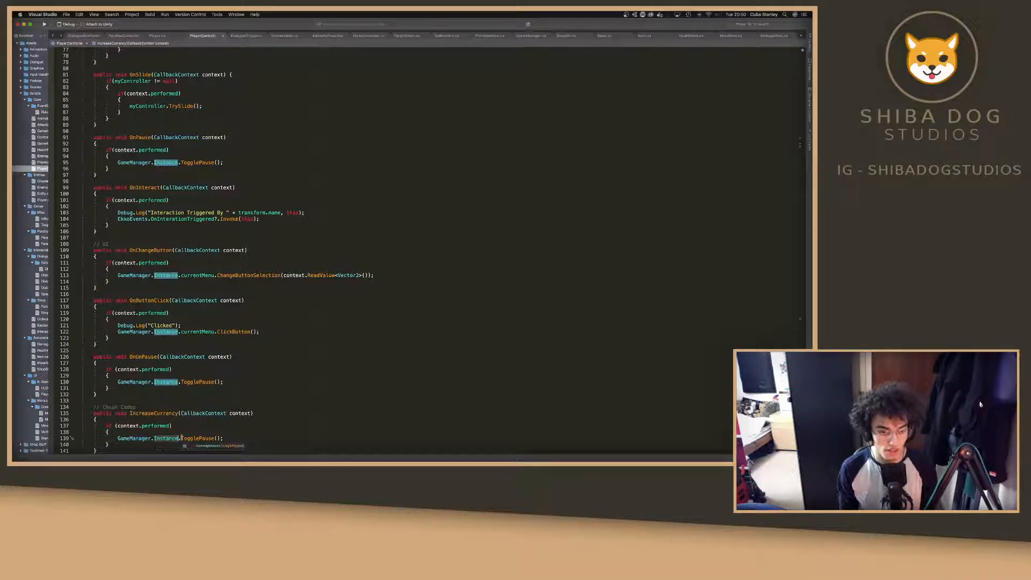
drag(181, 438, 227, 438)
text(Chanm)
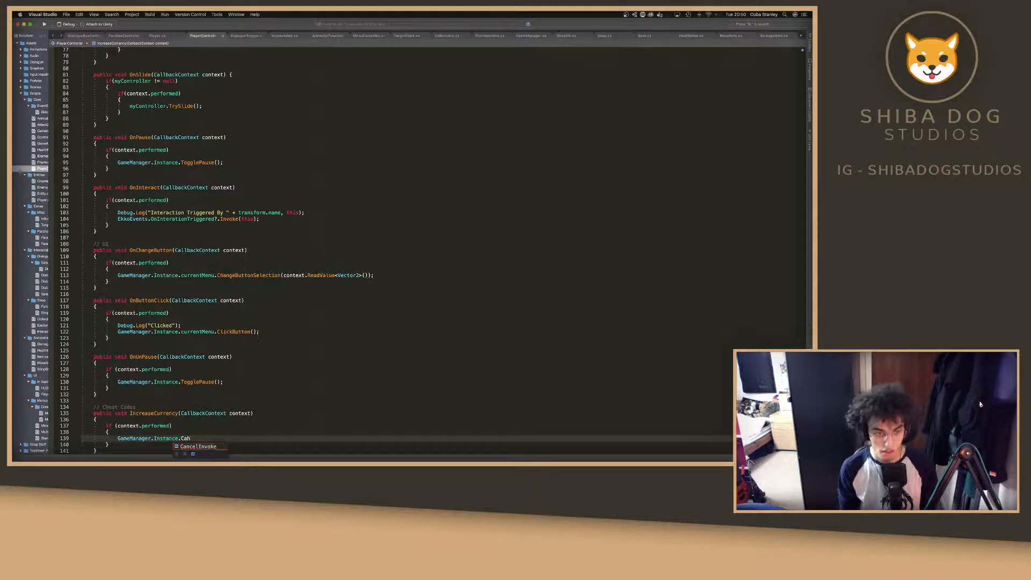
key(Return)
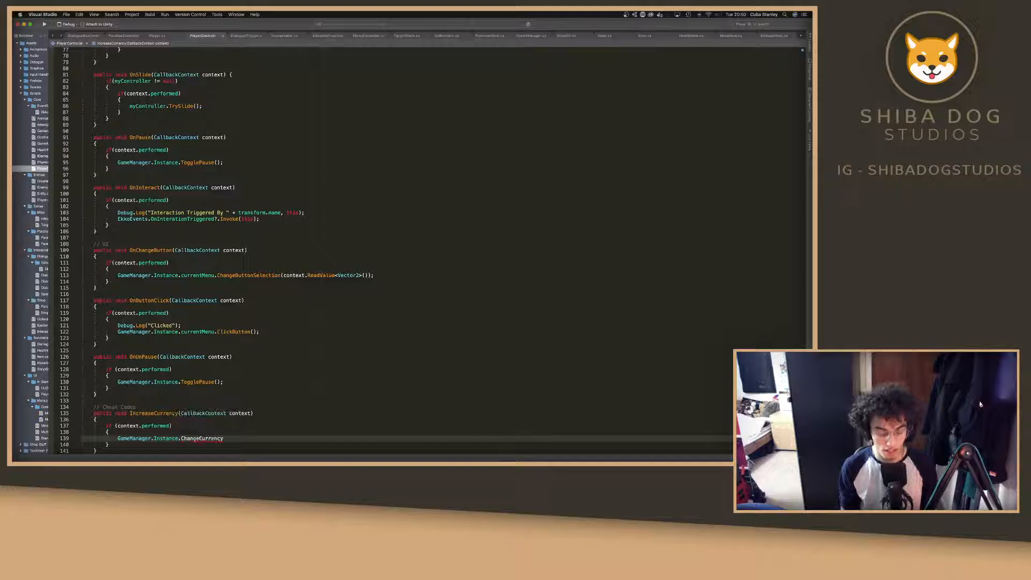
text((100);)
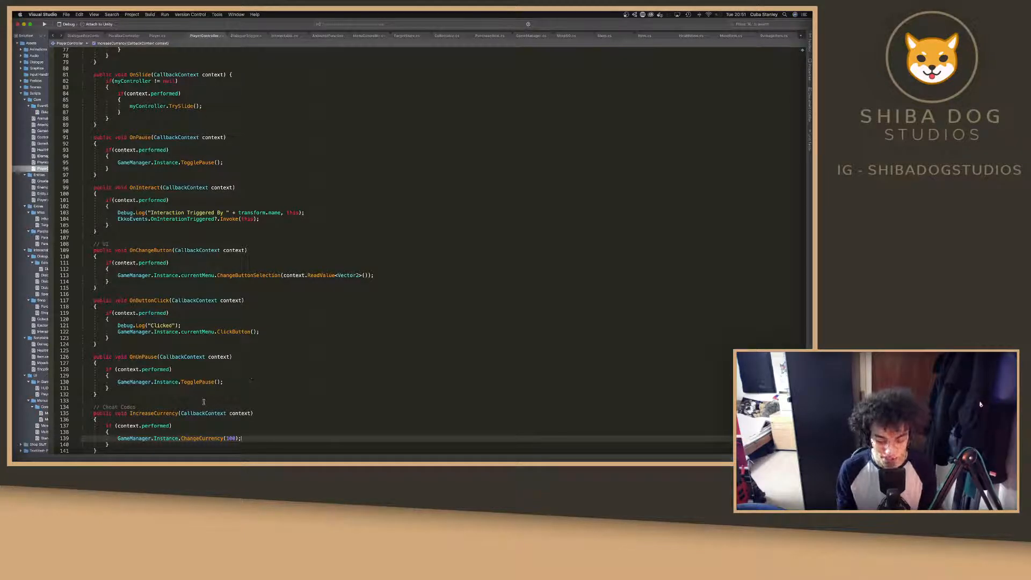
scroll(177, 399, down, 6)
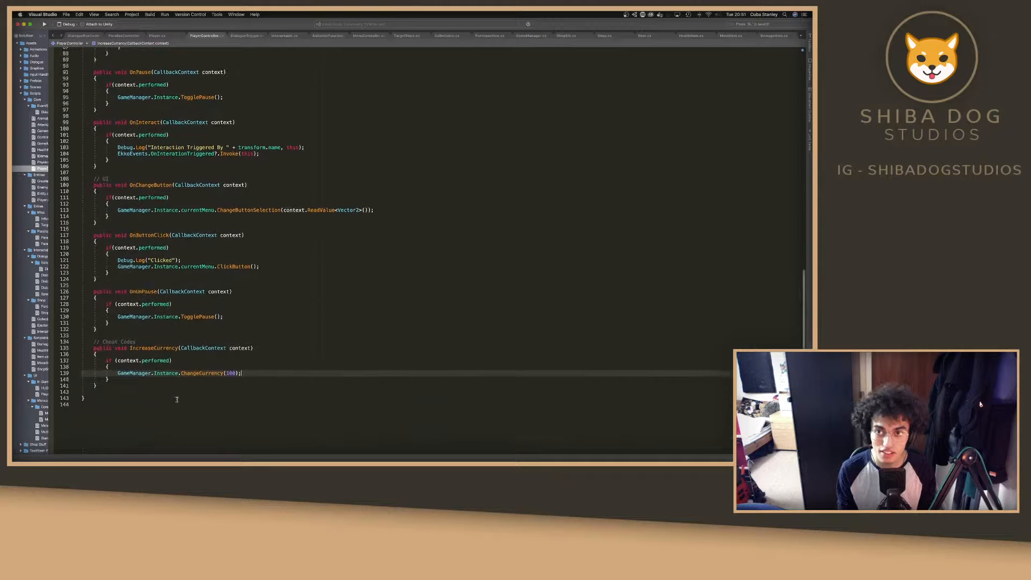
Switch to Unity and add an action named CurrencyCheat to the Player action map of the input actions.
key(super+Tab)
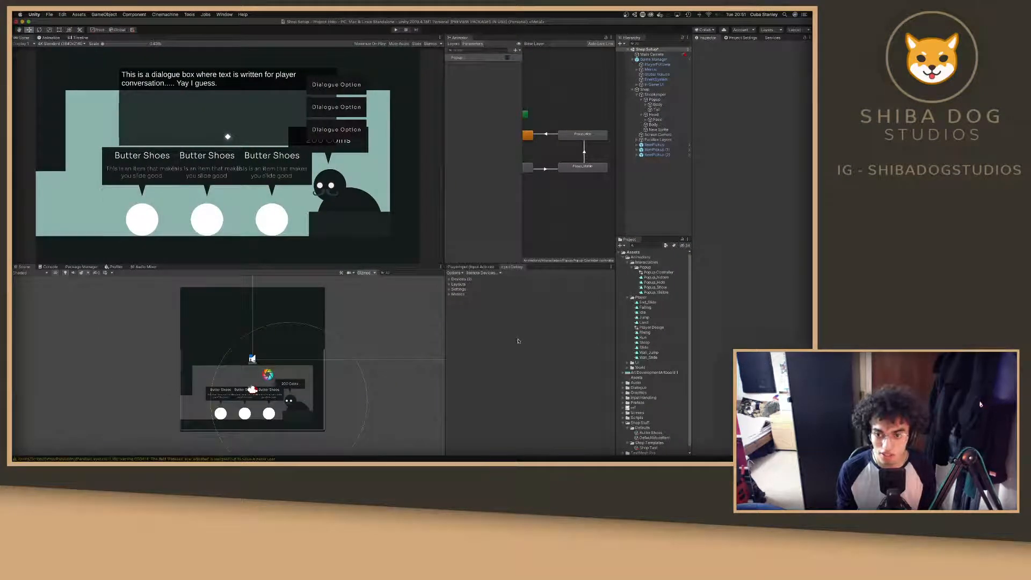
key(super+Tab)
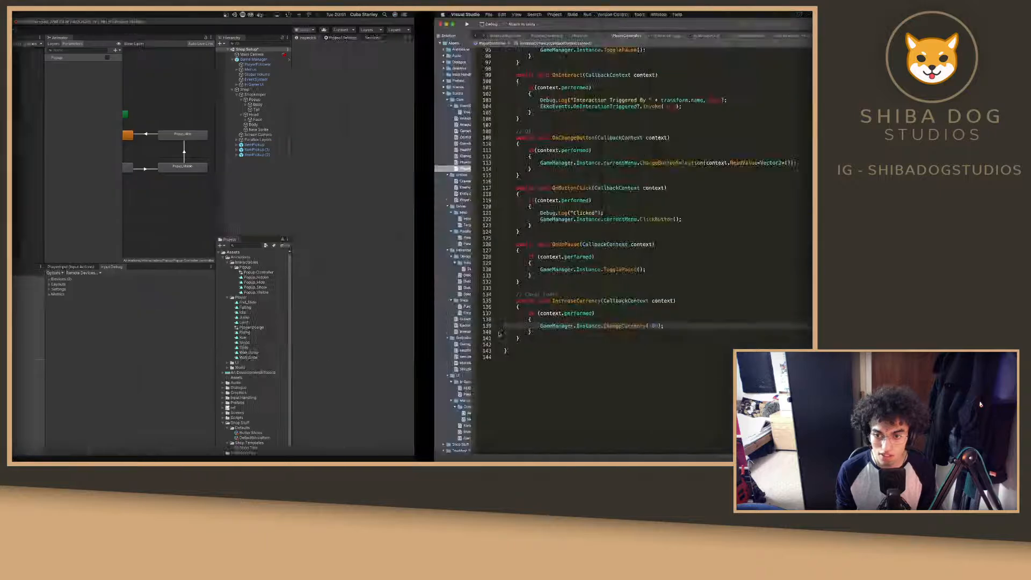
key(super+Tab)
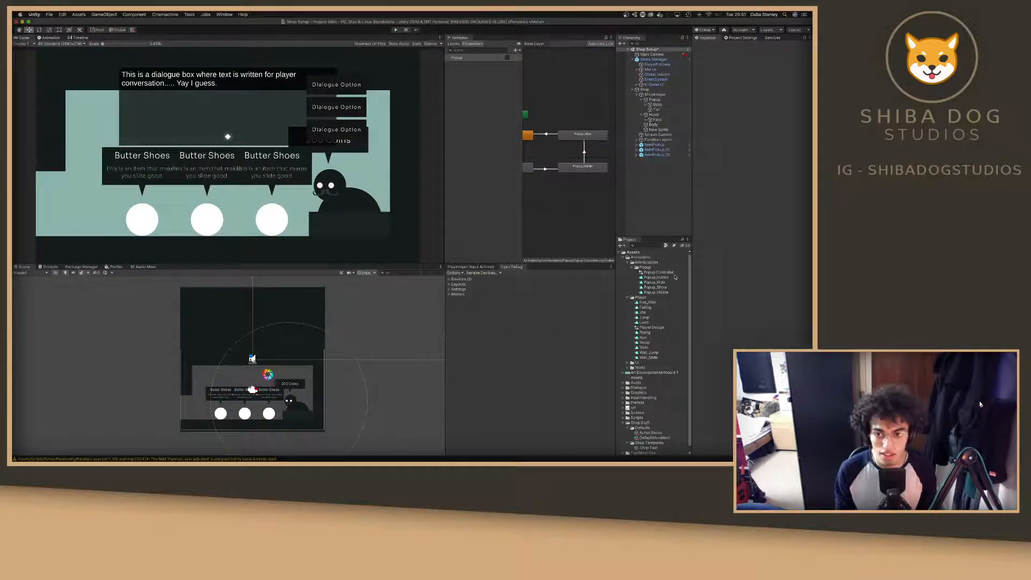
click(481, 268)
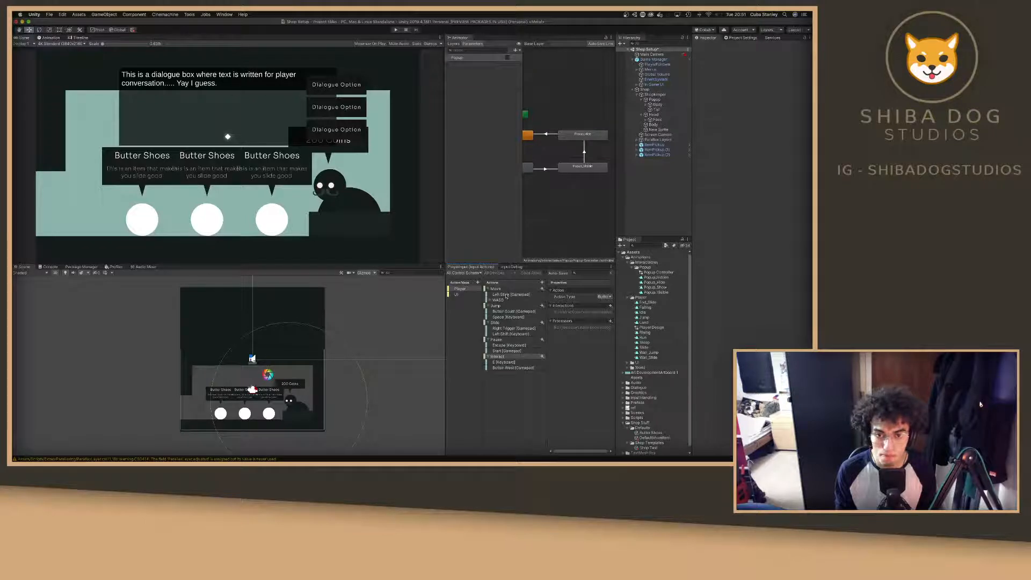
click(542, 283)
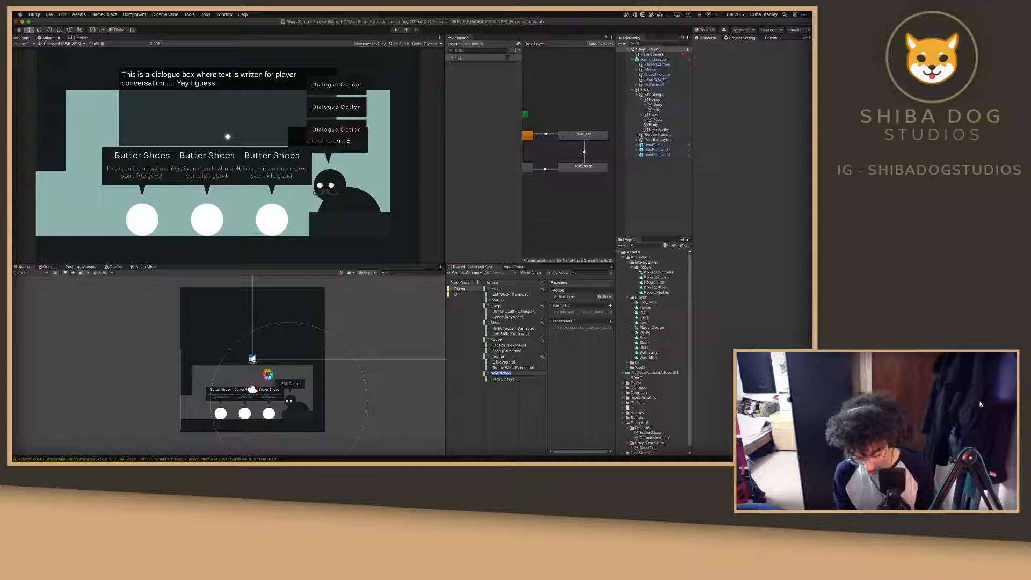
text(Dash)
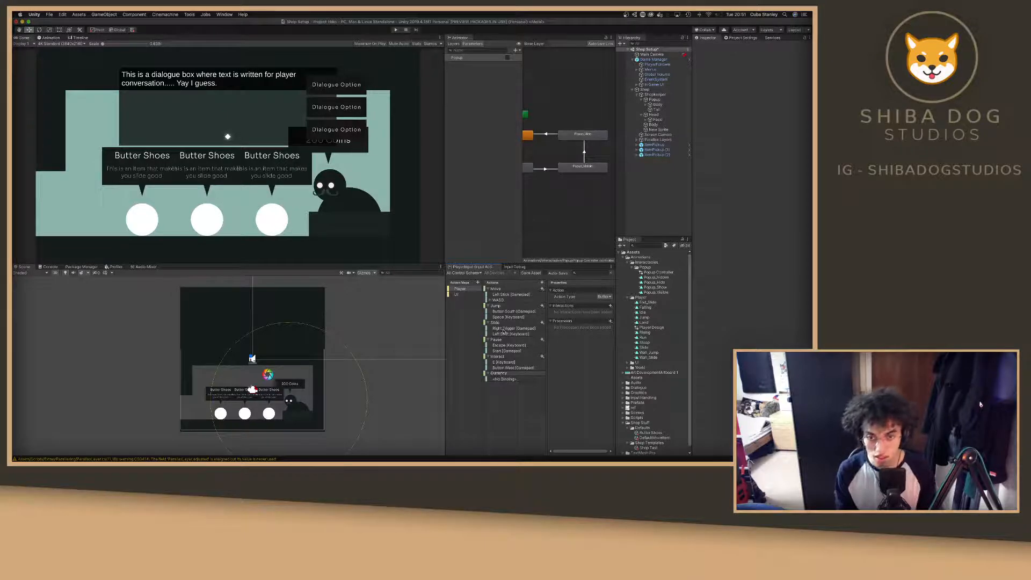
key(Return)
Switch back to Visual Studio and extend the if condition in IncreaseCurrency with "&& Application.isEditor".
key(ctrl+Right)
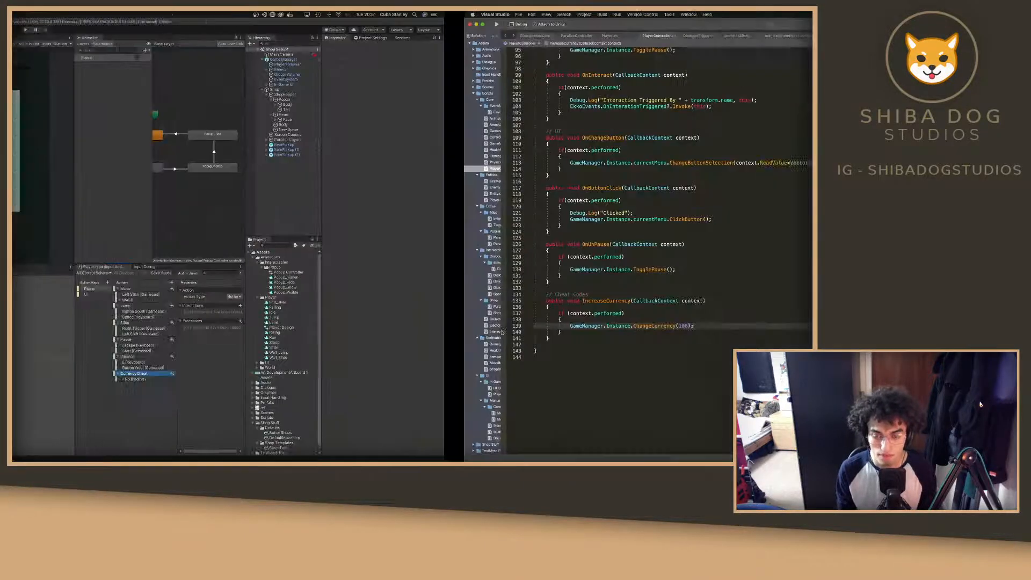
click(171, 314)
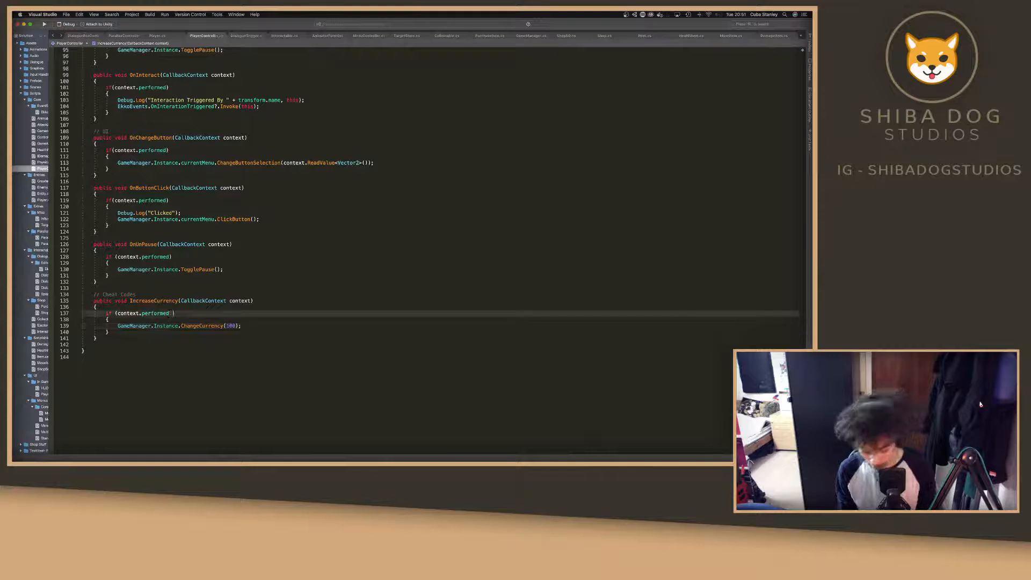
text(&&)
text( Application/i)
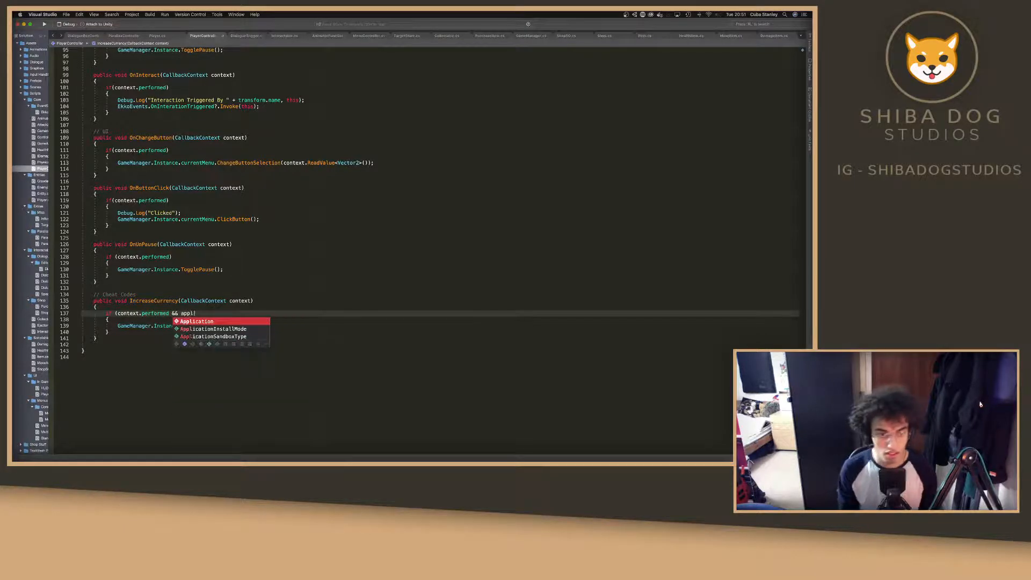
key(BackSpace)
key(BackSpace)
text(.in)
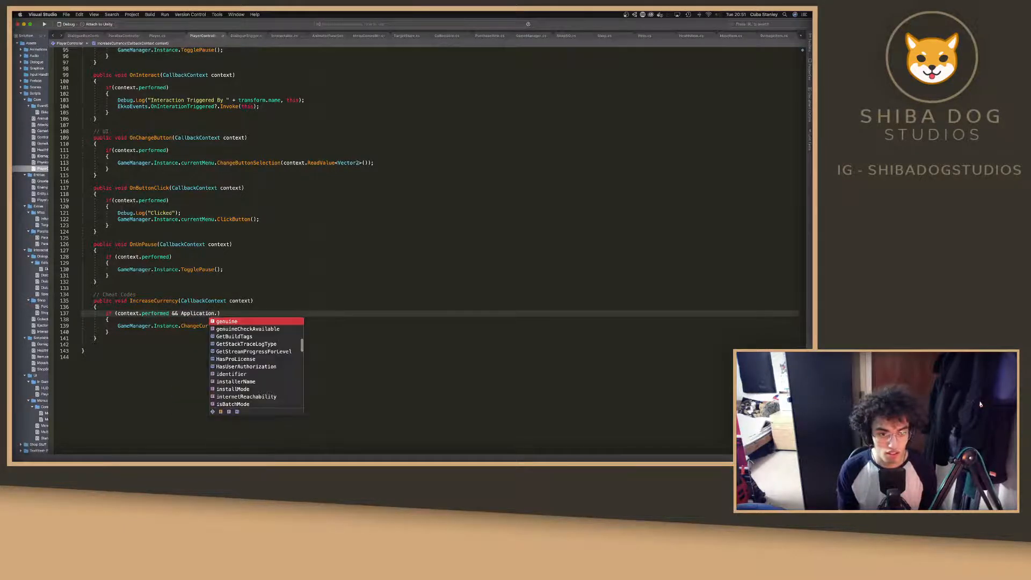
key(BackSpace)
key(BackSpace)
text(ed)
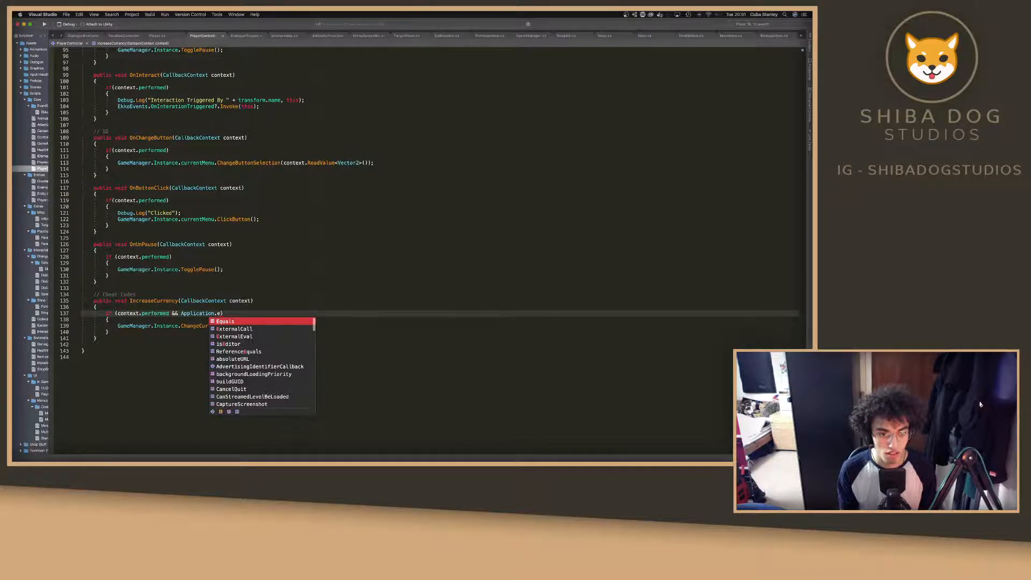
key(BackSpace)
key(BackSpace)
text(isEditor)
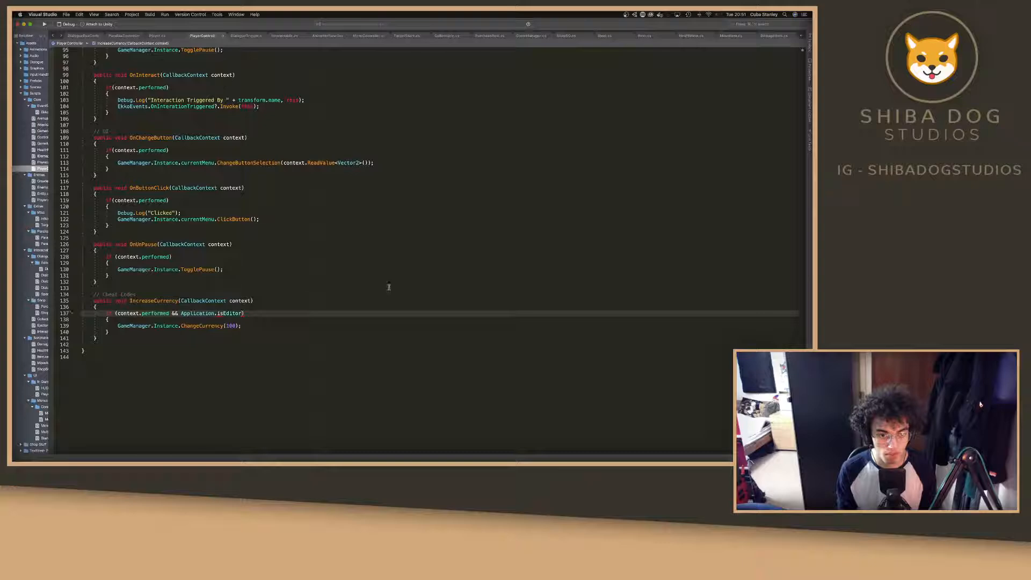
Return to Unity, bind the CurrencyCheat action to the P [Keyboard] key and run the shop scene.
key(super+Tab)
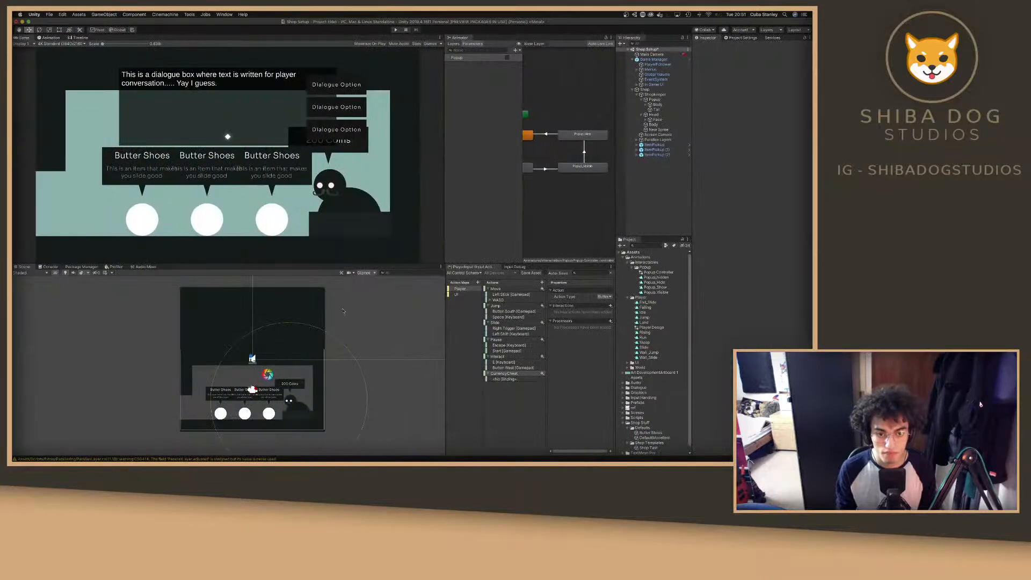
click(508, 380)
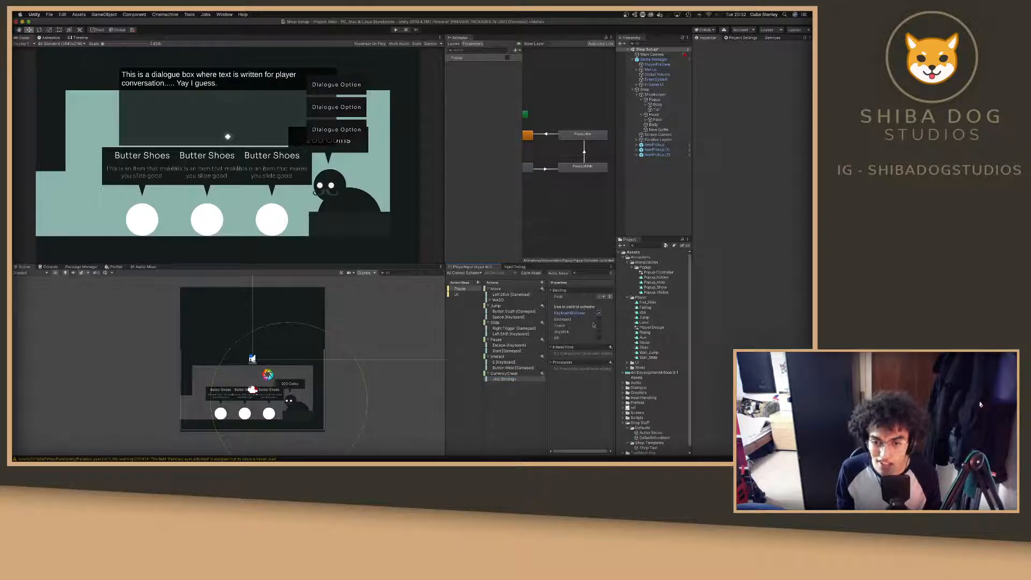
click(602, 297)
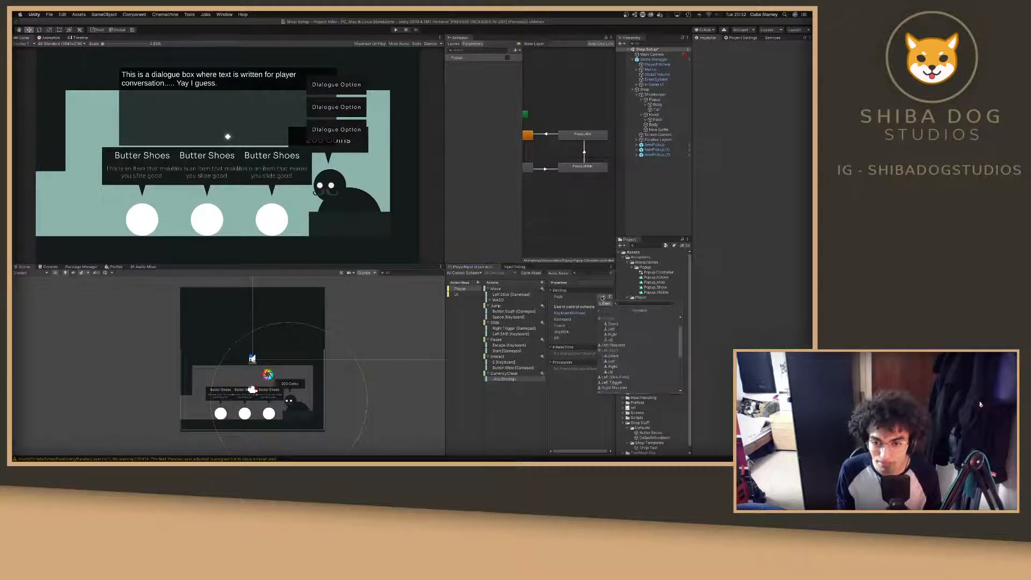
click(605, 304)
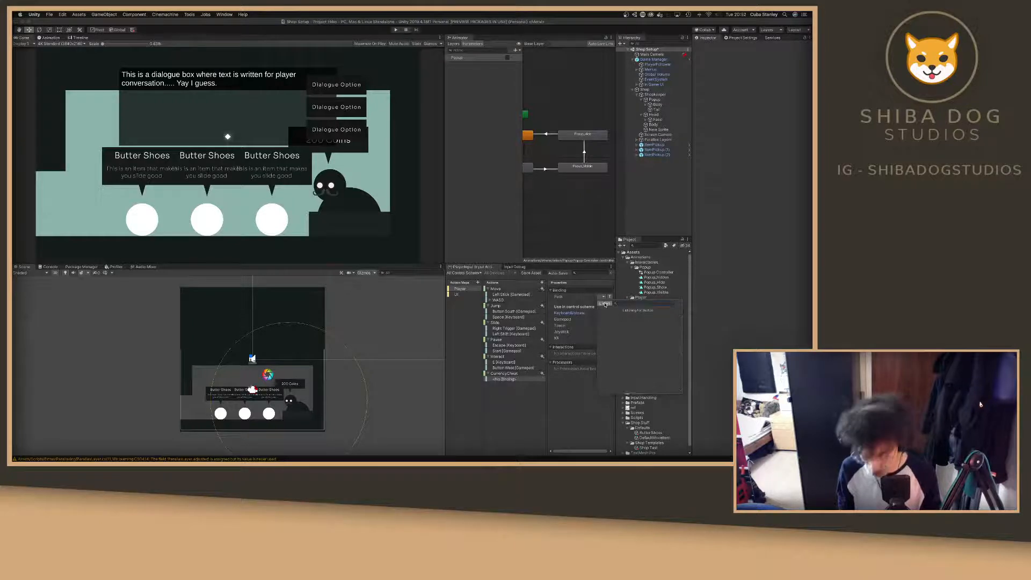
key(p)
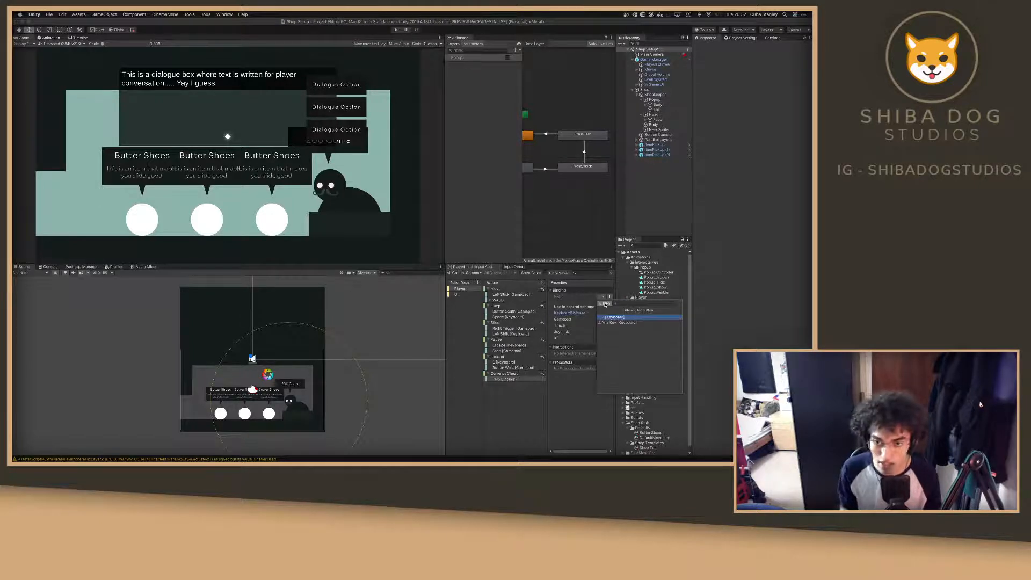
click(607, 318)
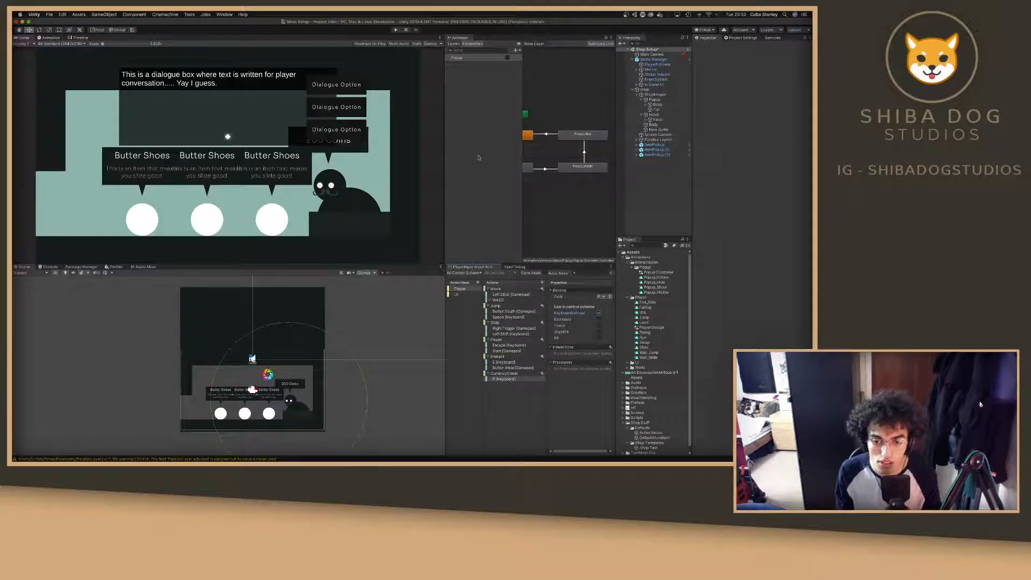
click(396, 30)
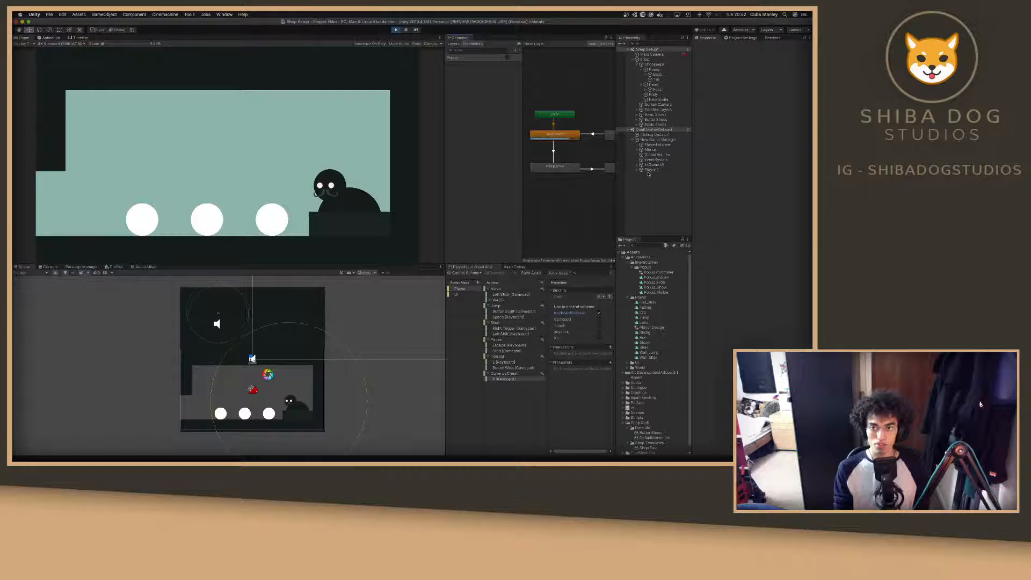
Select the Player Controller 1 object, move the player into the shop and walk it to the Basic Shoes item.
middle_drag(191, 305, 194, 334)
click(188, 312)
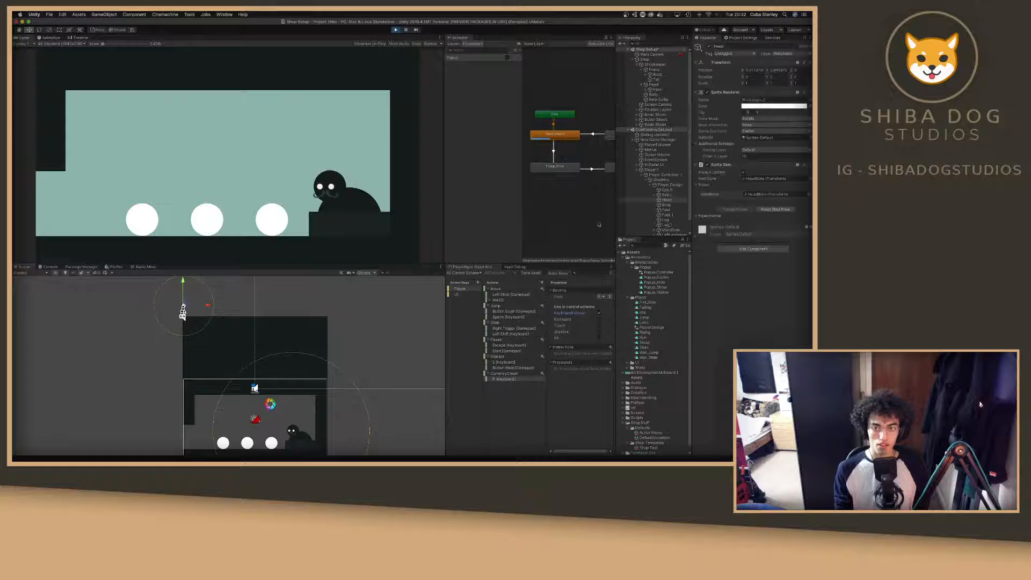
click(656, 175)
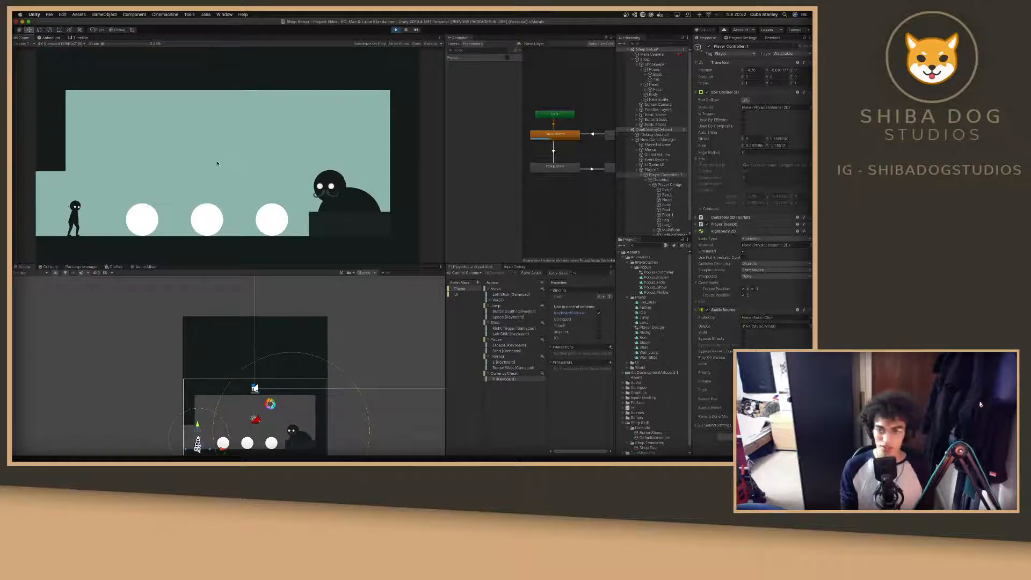
key(d)
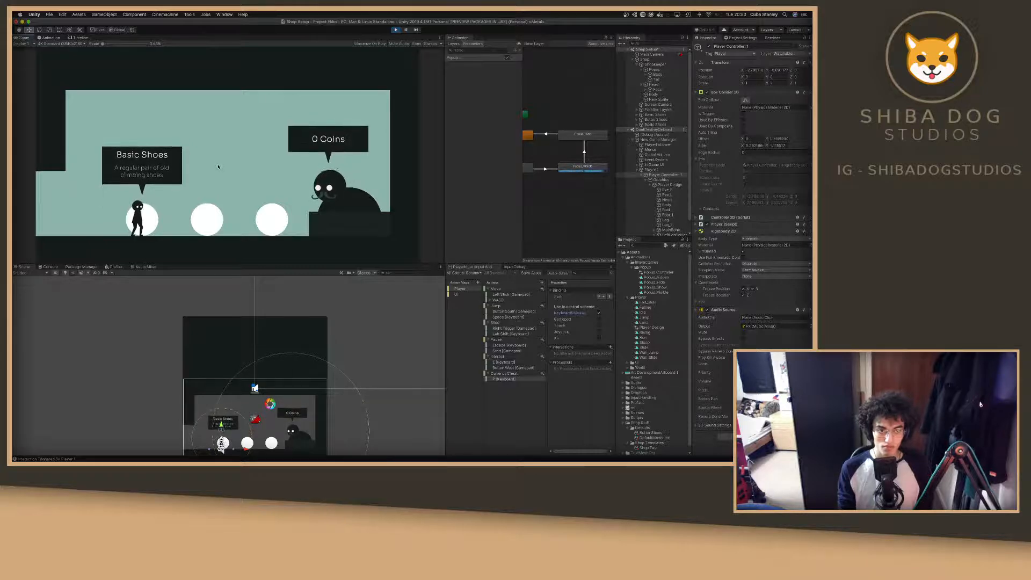
Switch to Visual Studio and review the OnPlayerInteraction method in the PurchaseItem script.
key(super+Tab)
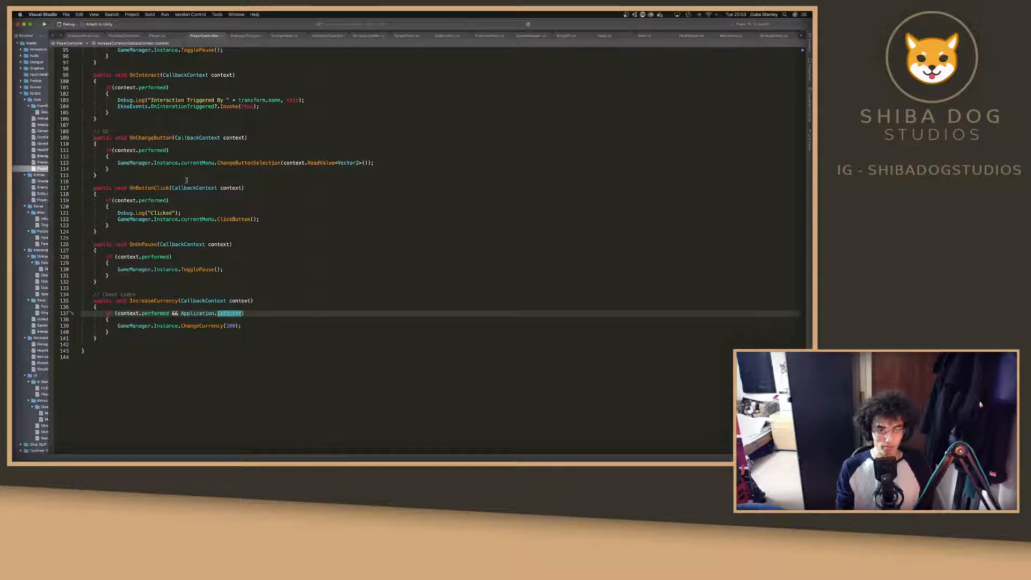
click(486, 35)
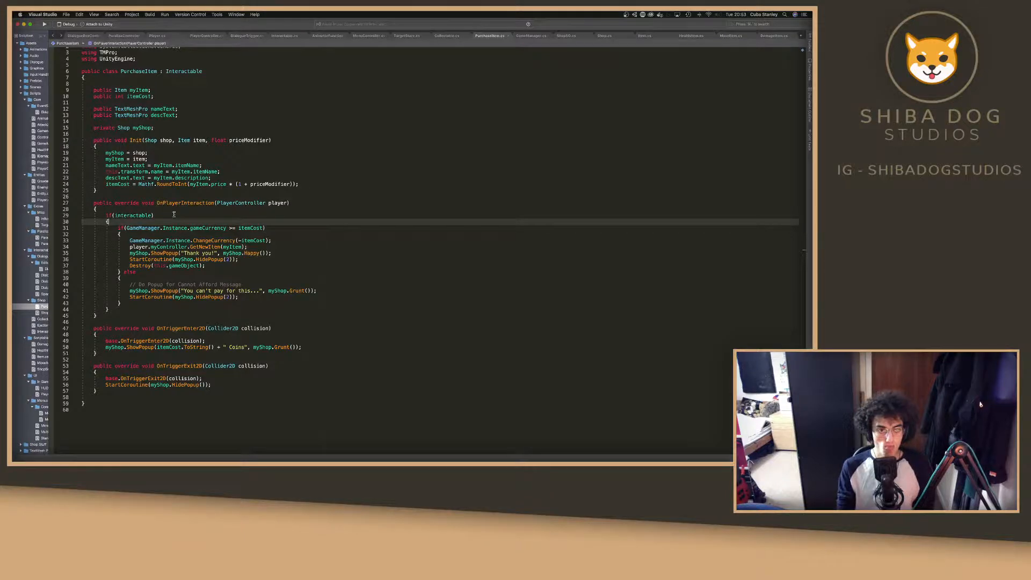
Return to Unity, inspect the Basic Shoes object's Purchase Item component, stop the running game and switch back to Visual Studio.
key(super+Tab)
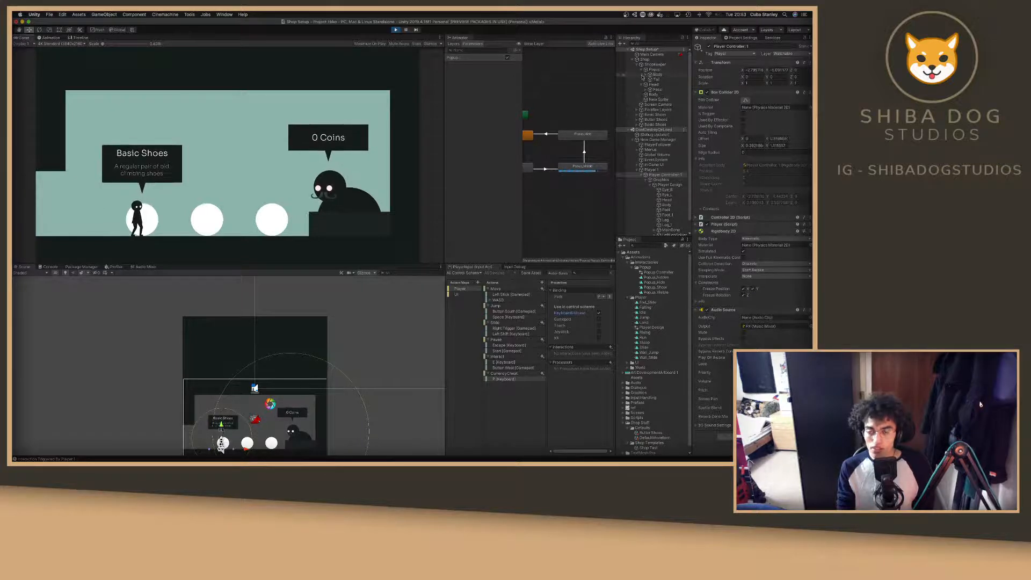
scroll(661, 88, down, 1)
scroll(661, 89, down, 1)
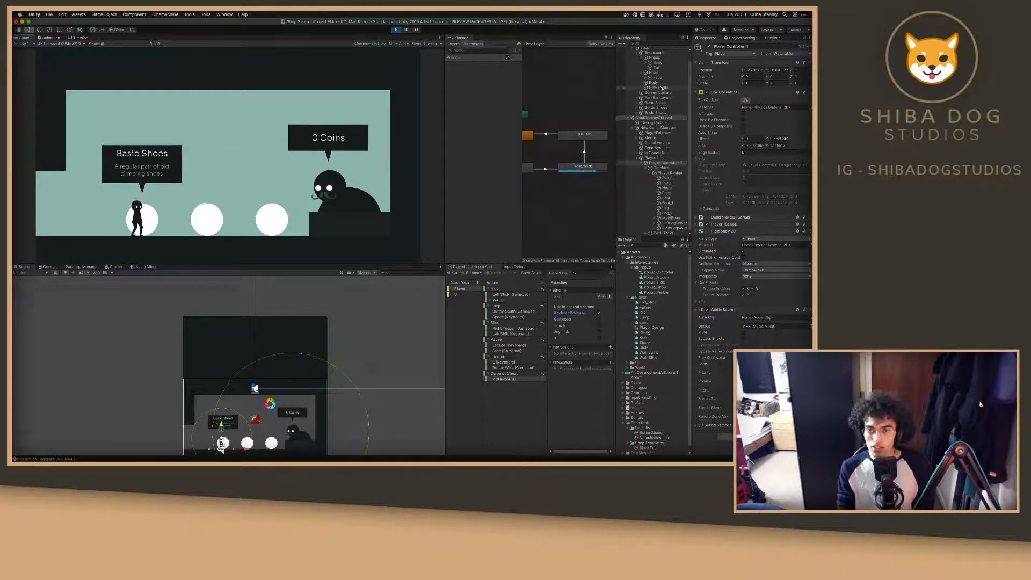
click(652, 103)
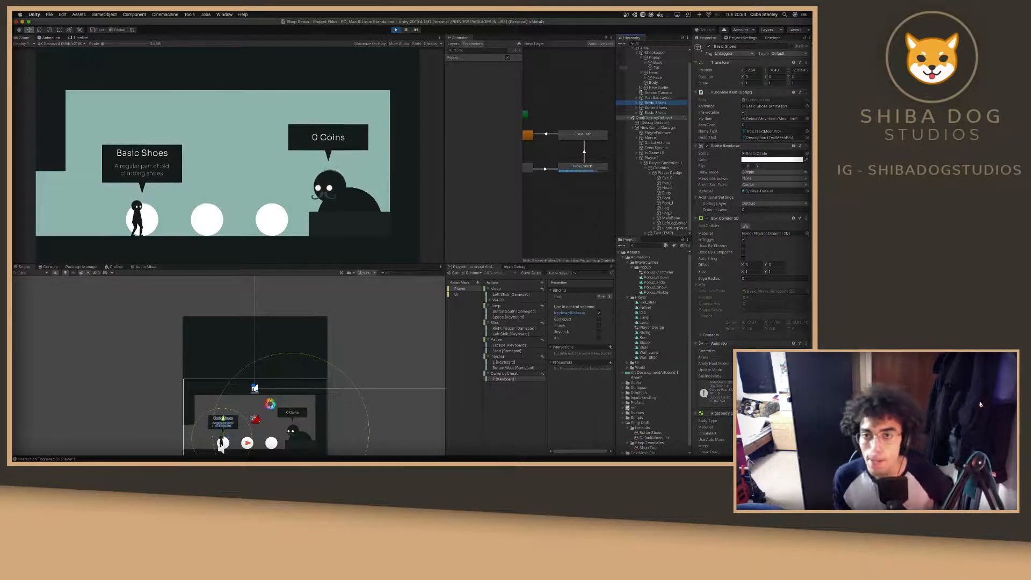
click(394, 30)
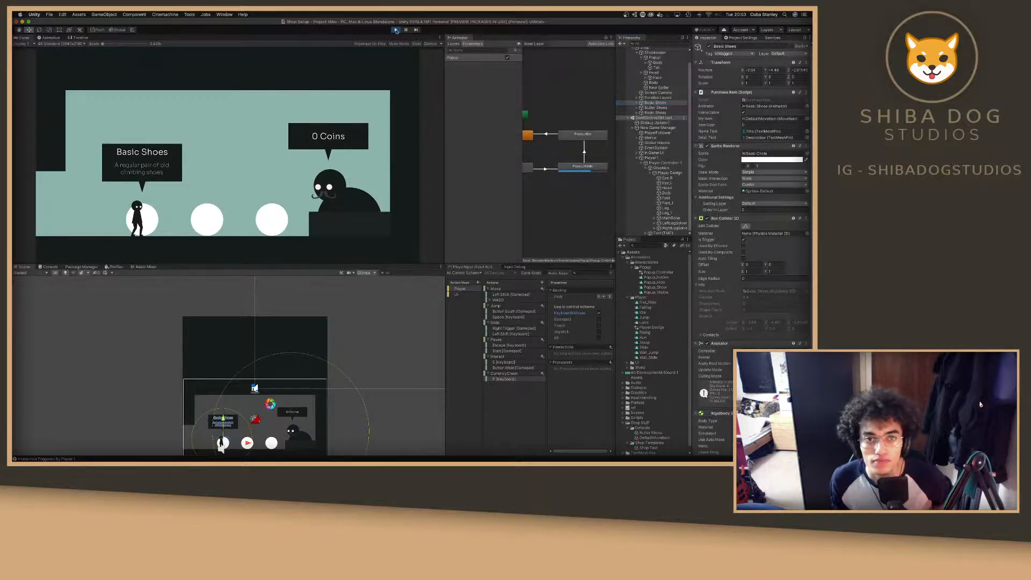
key(ctrl+Right)
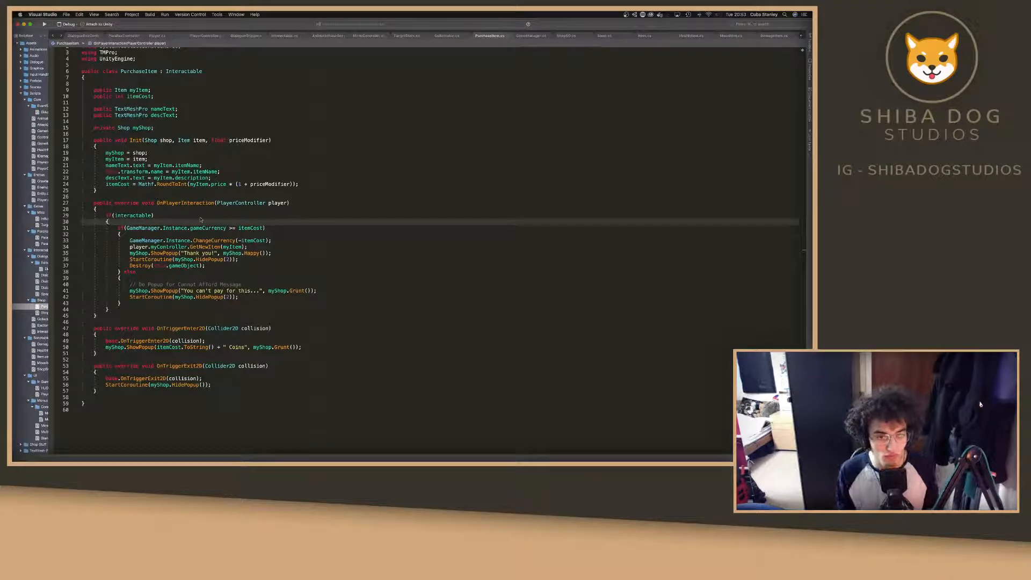
click(170, 133)
key(Return)
key(Return)
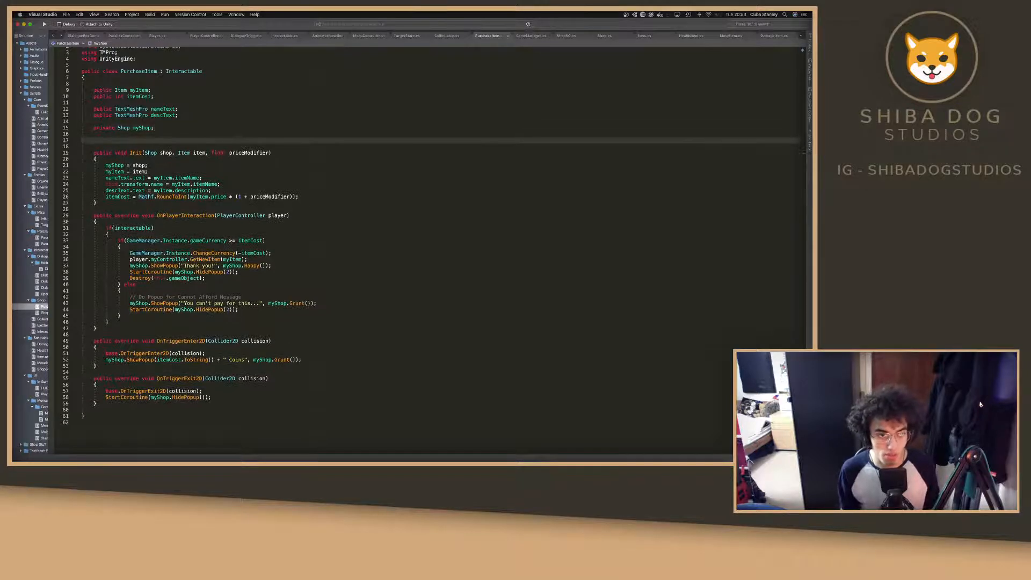
text(public v)
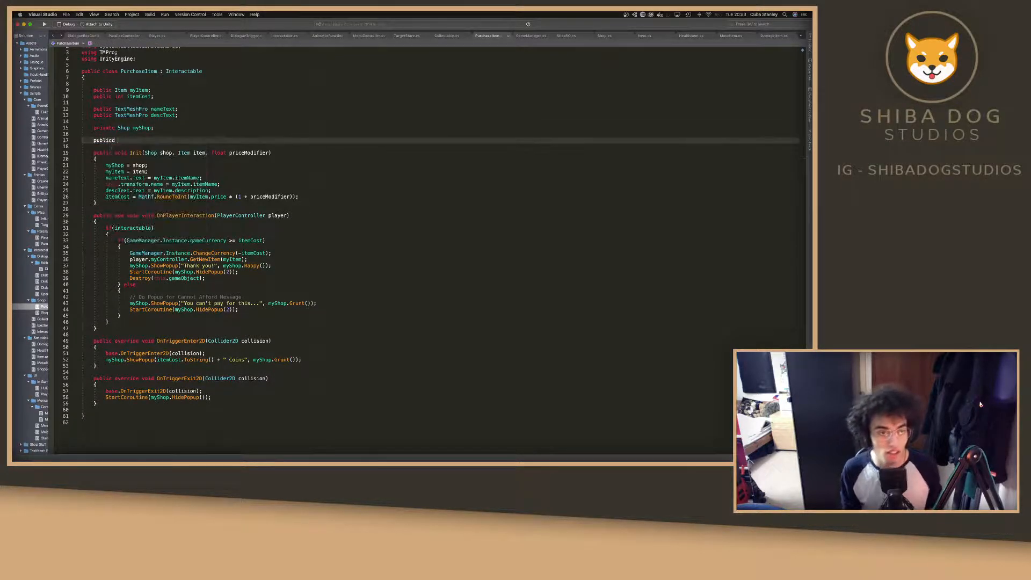
text(oid)
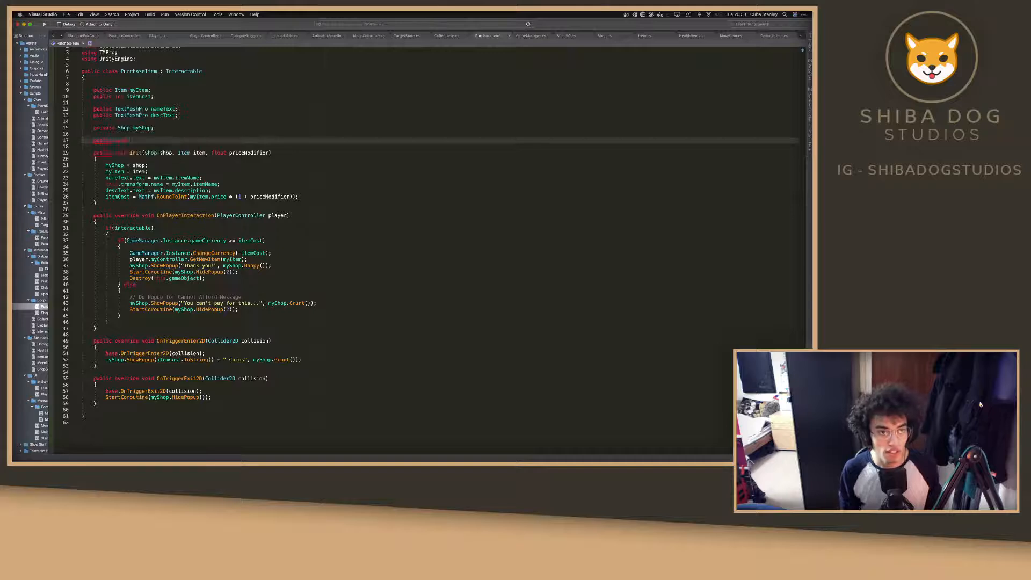
key(BackSpace)
key(BackSpace)
key(BackSpace)
key(BackSpace)
key(BackSpace)
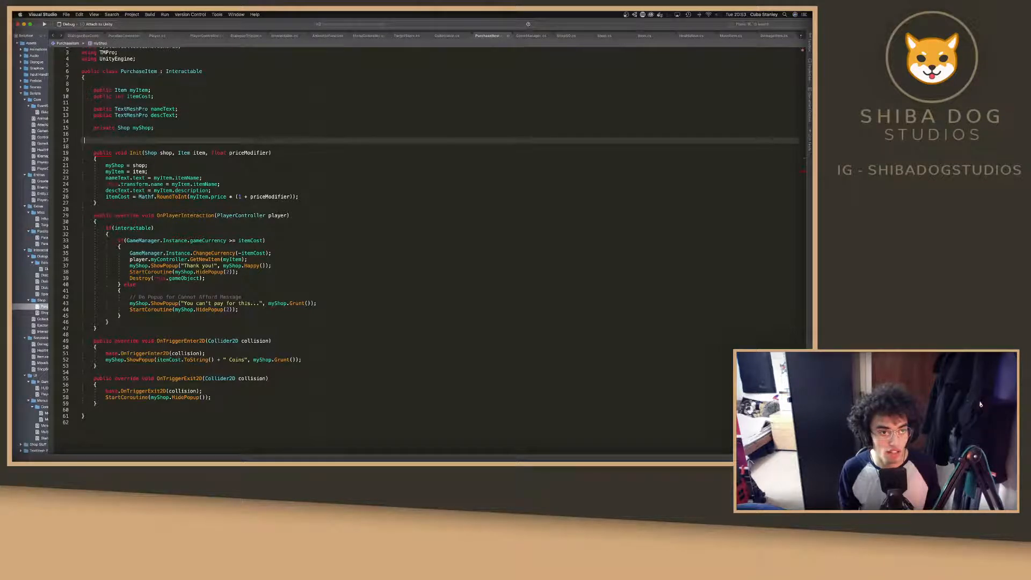
key(BackSpace)
key(BackSpace)
key(BackSpace)
key(BackSpace)
Add "EkkoEvents.OnInterationTriggered.AddListener(OnPlayerInteraction);" at the start of the Init method in PurchaseItem.
click(189, 150)
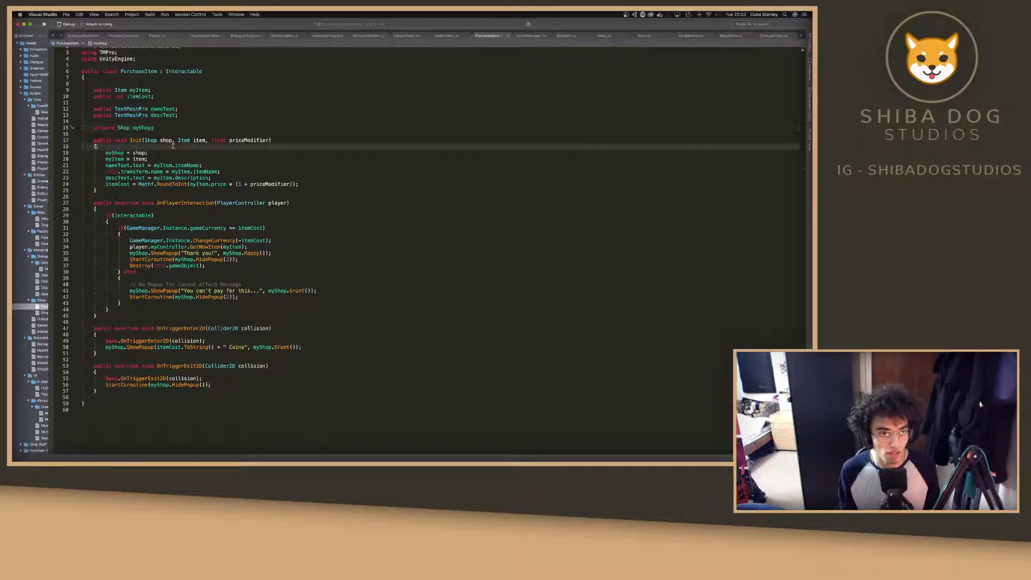
key(Return)
key(Return)
key(Up)
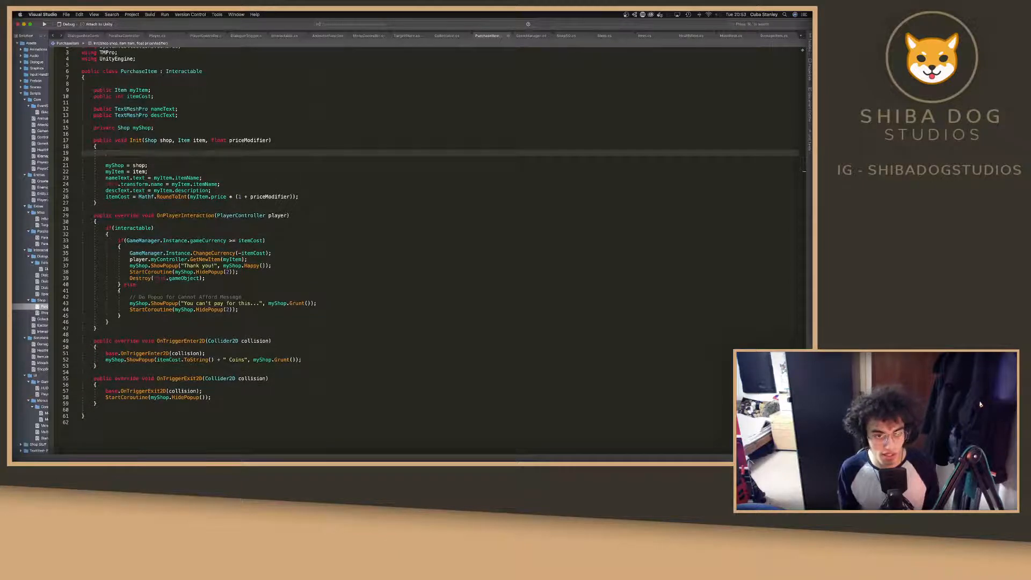
key(Return)
text(EkkoEvents.)
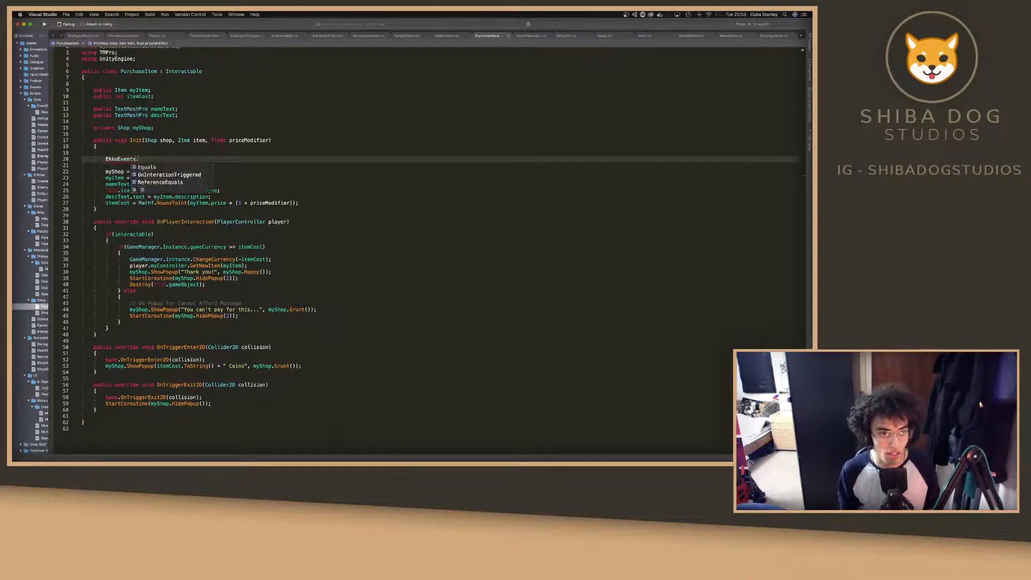
key(Down)
key(Return)
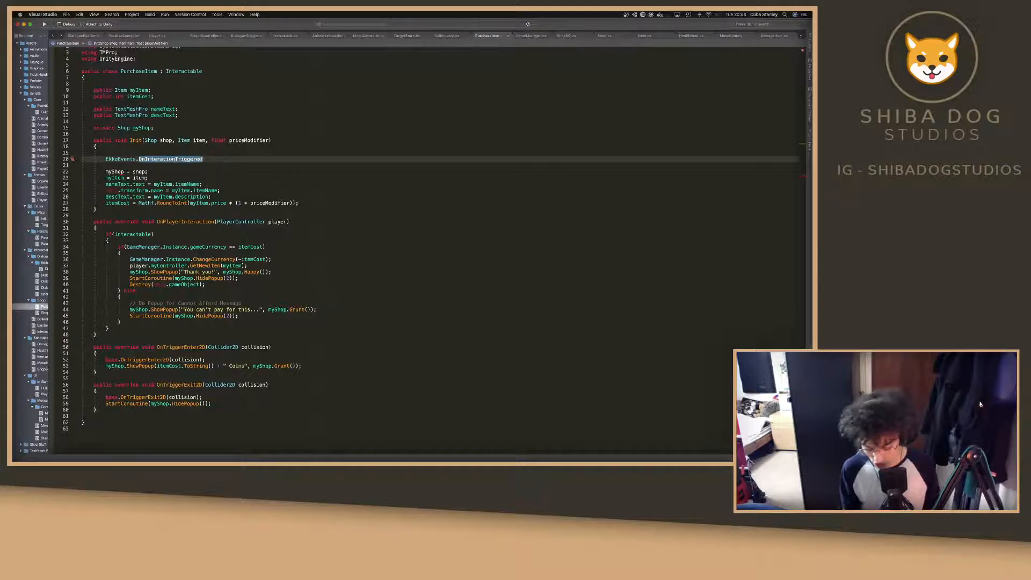
text(.a)
key(Return)
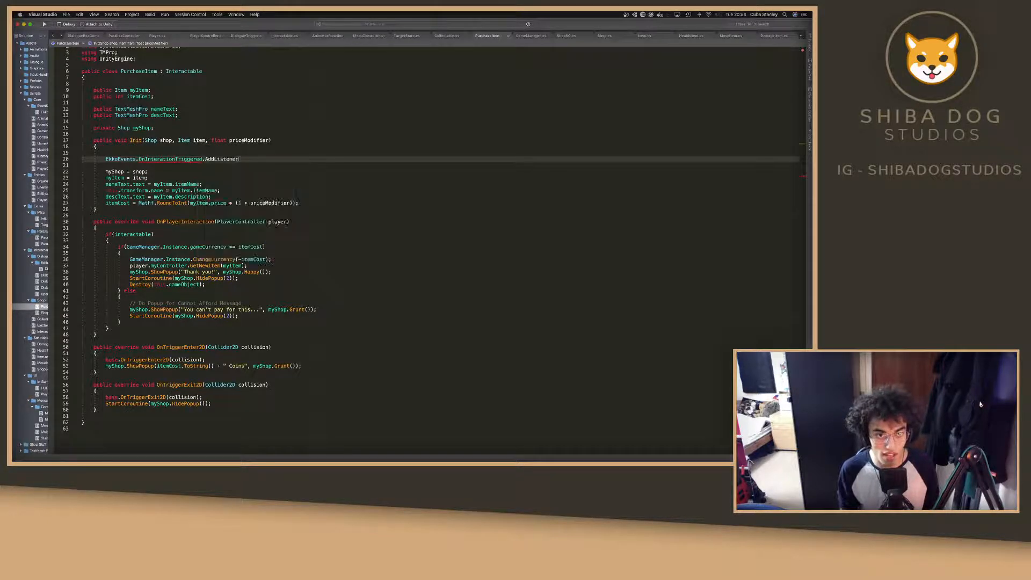
text(()
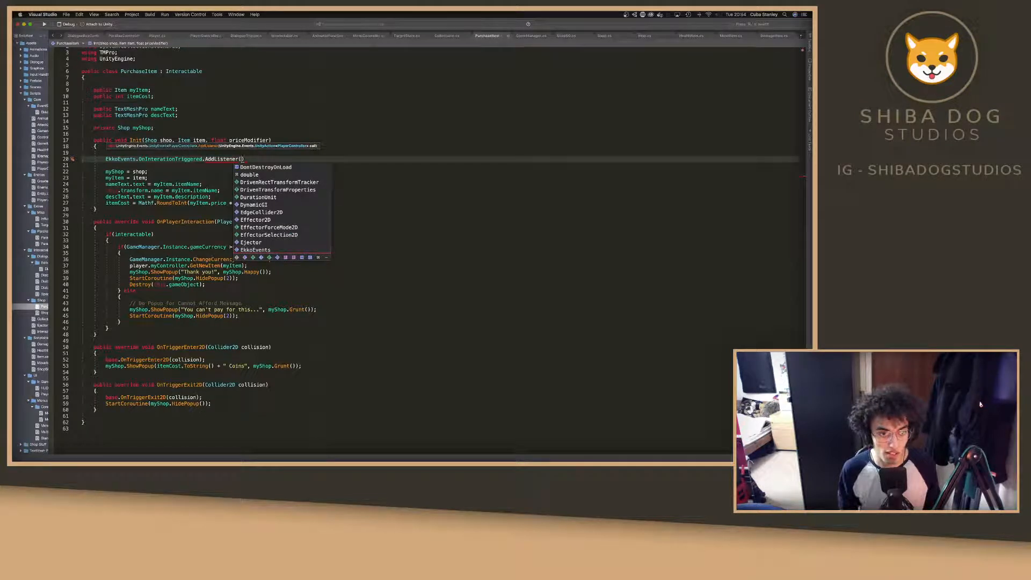
text(OnPl)
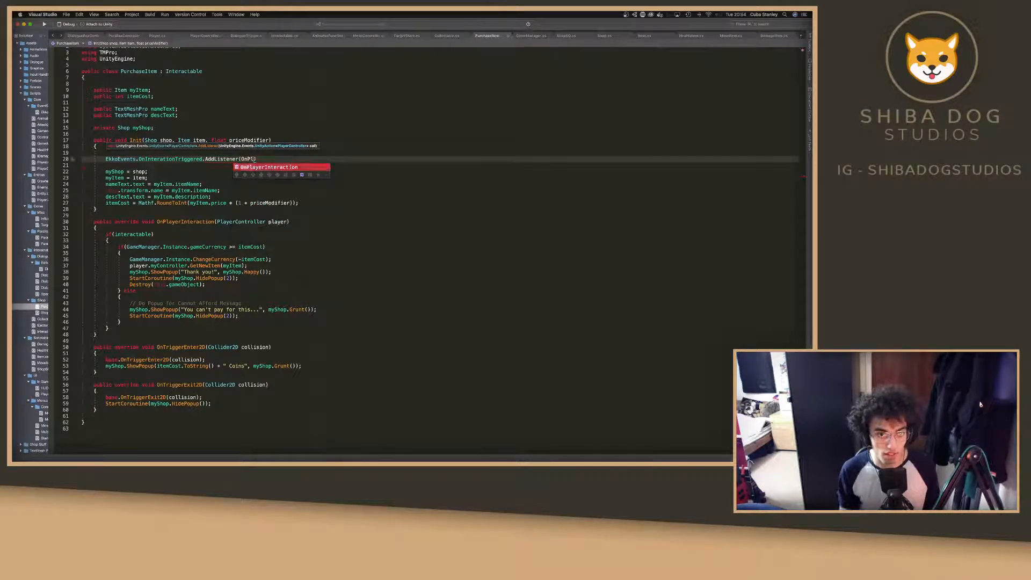
key(Return)
text(;)
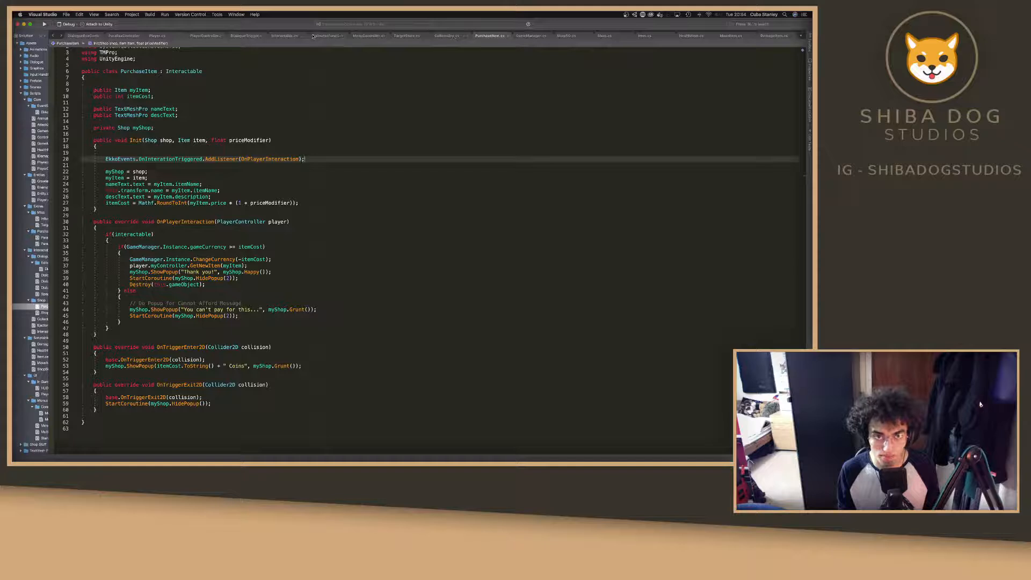
Open the Interactable script and add an empty public void Start() method below the activeCollisions list.
click(285, 35)
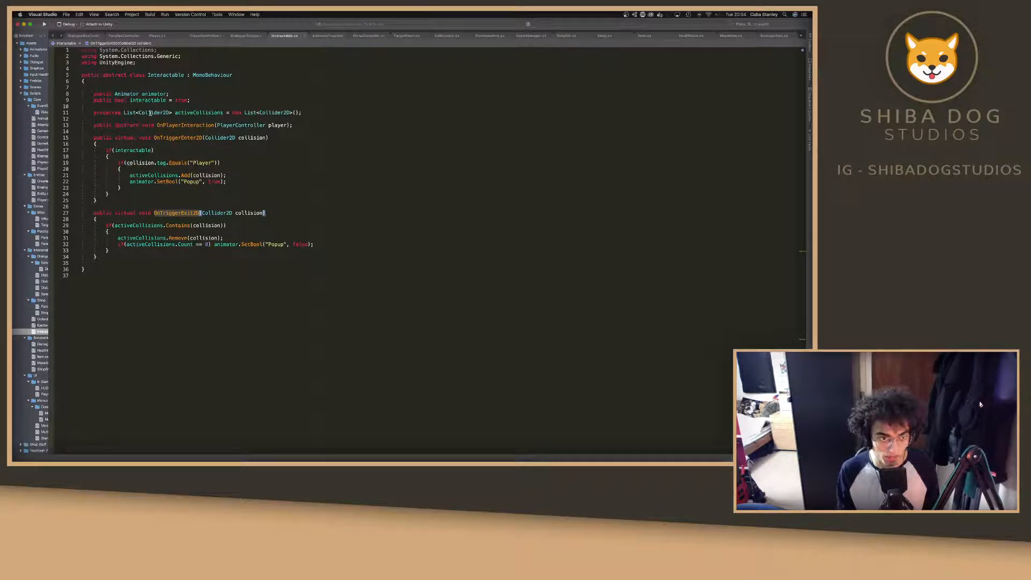
click(319, 113)
key(Return)
key(Return)
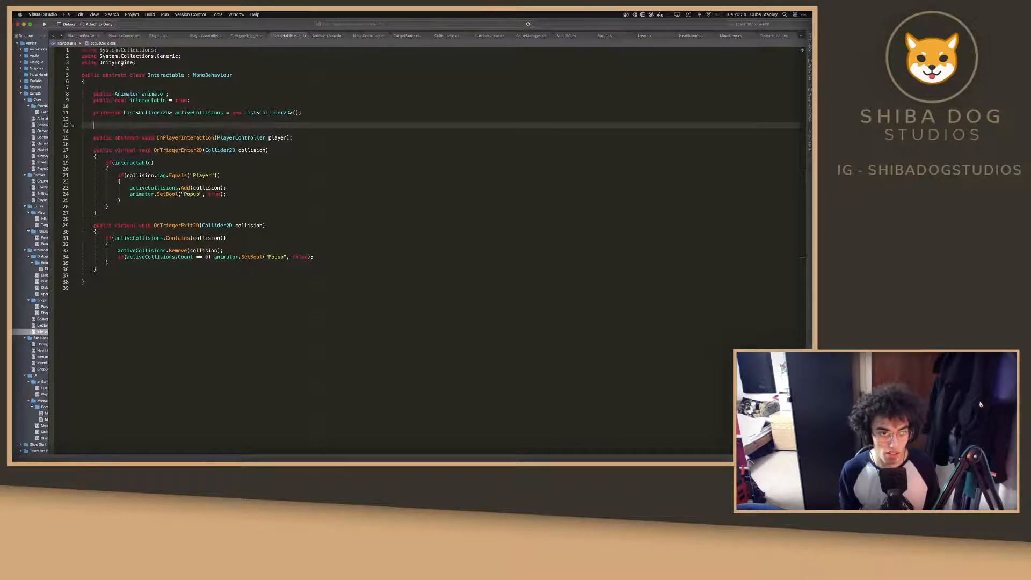
text(pibk)
key(BackSpace)
key(BackSpace)
key(BackSpace)
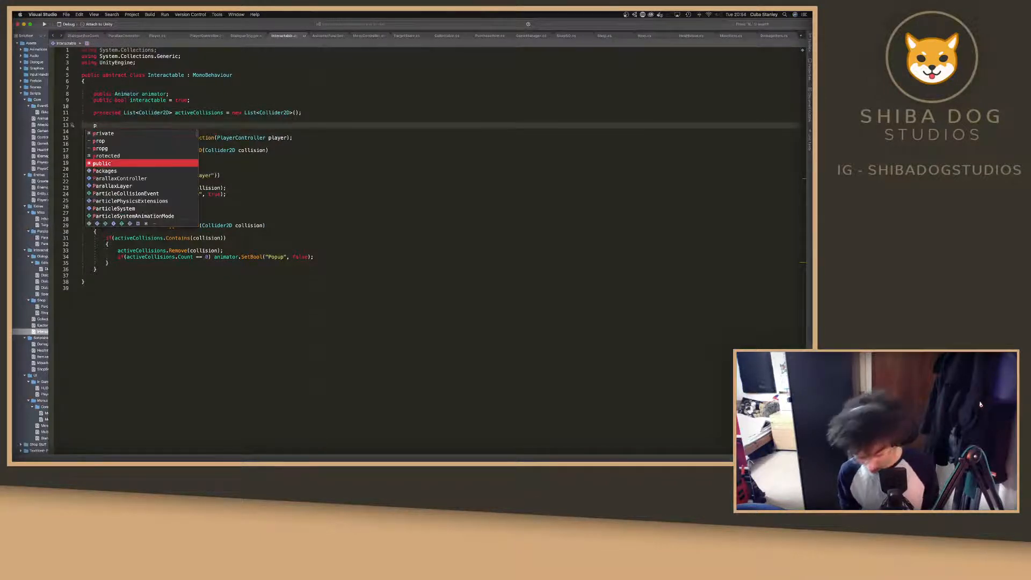
text(ublic )
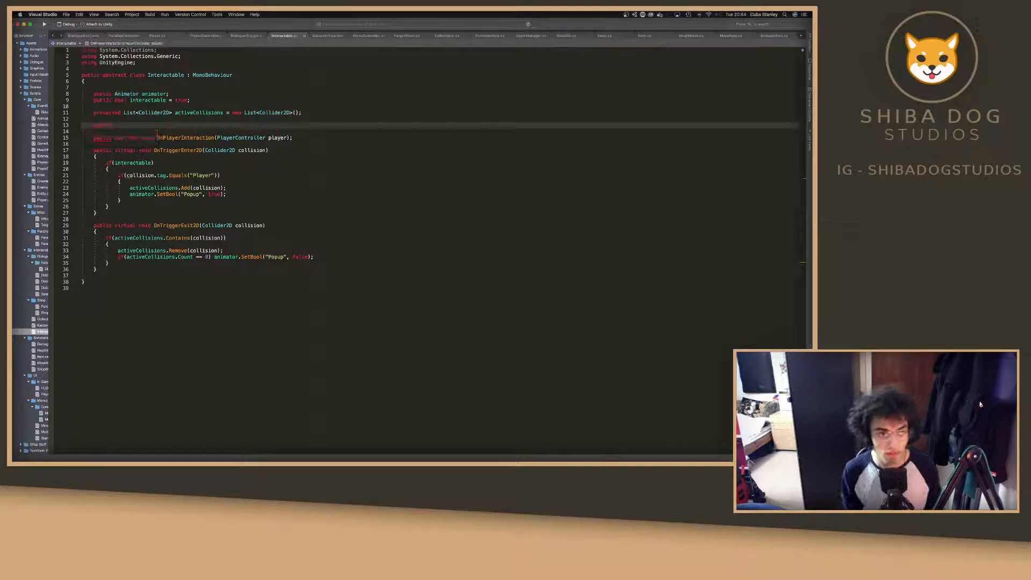
text(void st)
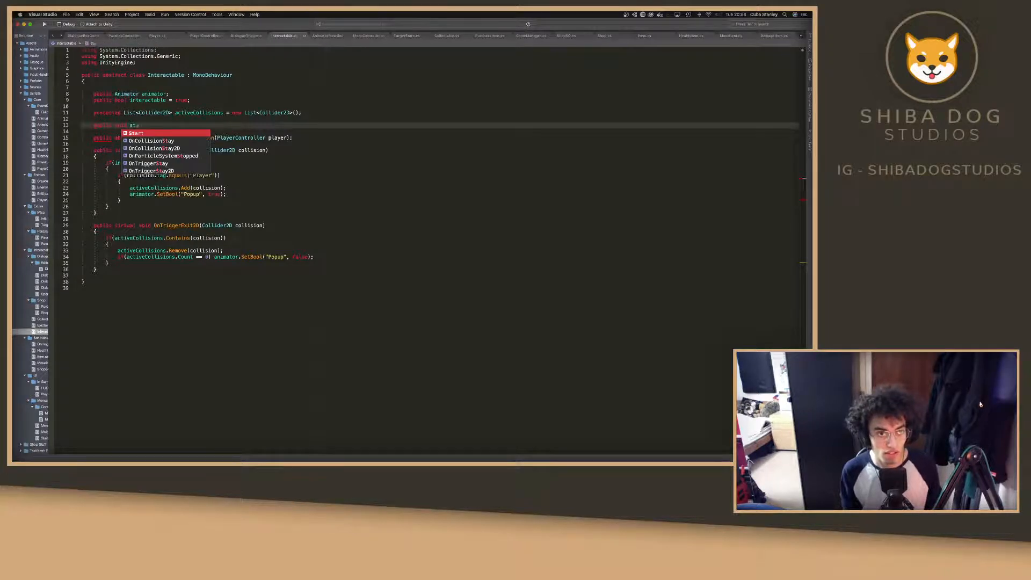
text(art)
key(Return)
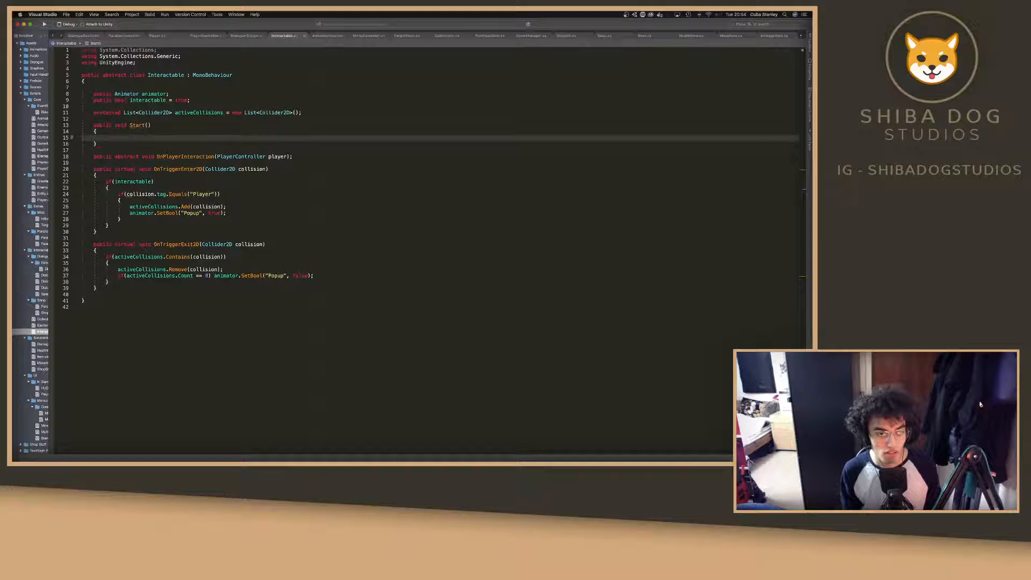
Register the listener in Start with "EkkoEvents.OnInterationTriggered.AddListener(OnPlayerInteraction);" and save the Interactable script.
text(EkkoEvents.)
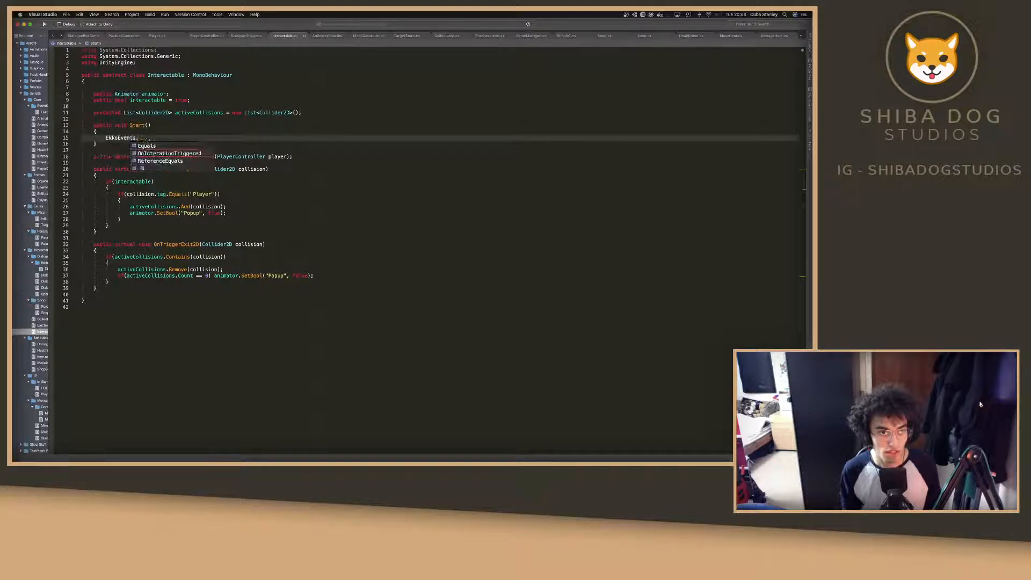
key(Down)
key(Return)
text(.AddListener)
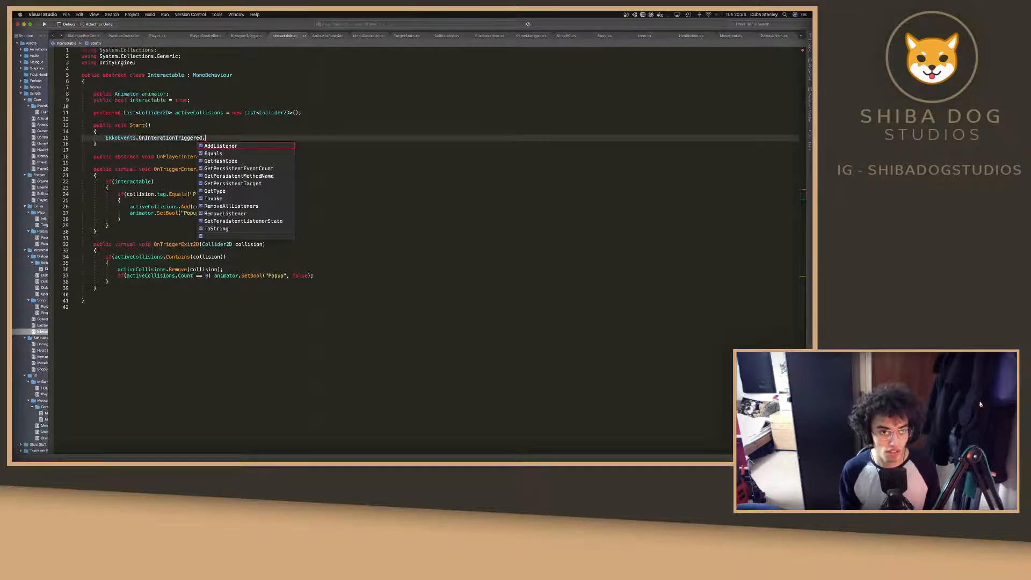
key(Return)
text((O)
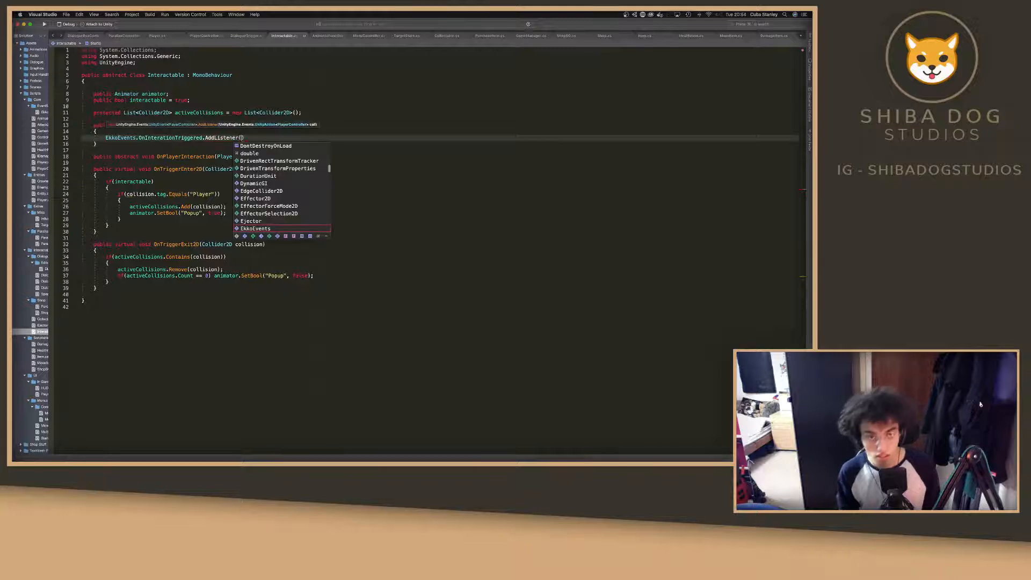
text(nPlayerInteraction)
key(Down)
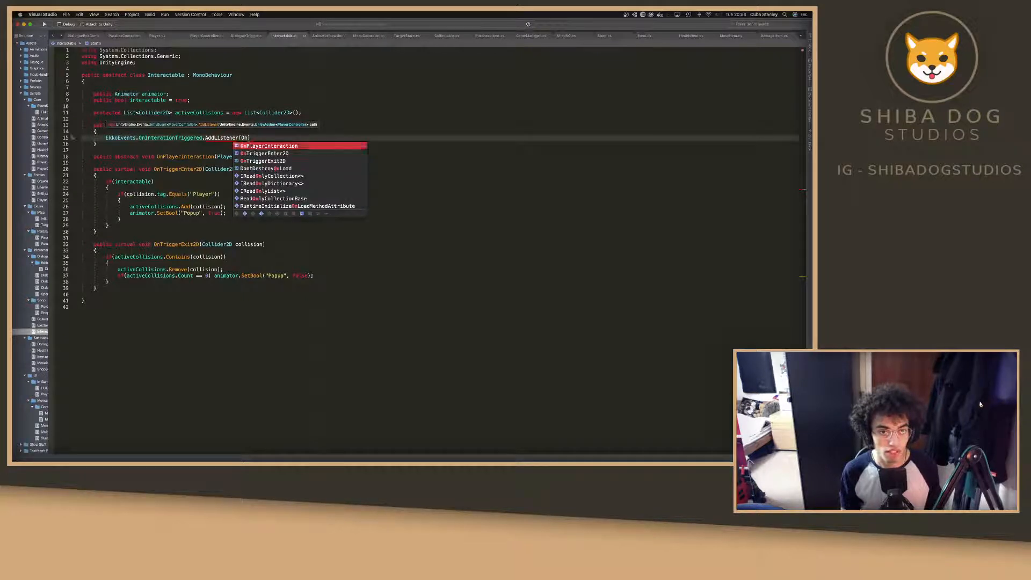
key(Return)
text(;)
key(super+s)
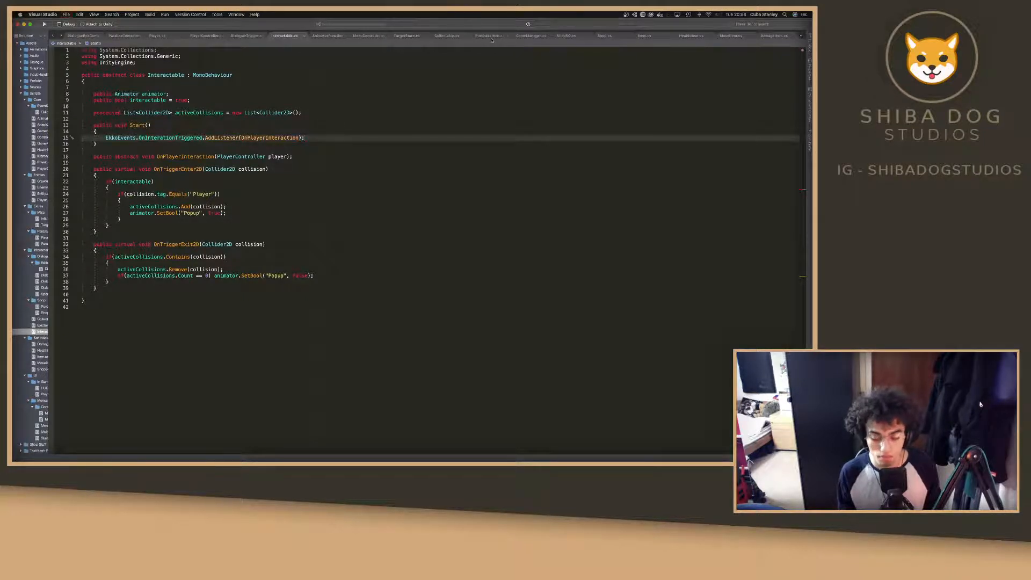
Go back to the PurchaseItem script and delete the EkkoEvents AddListener line from its Init method.
click(477, 36)
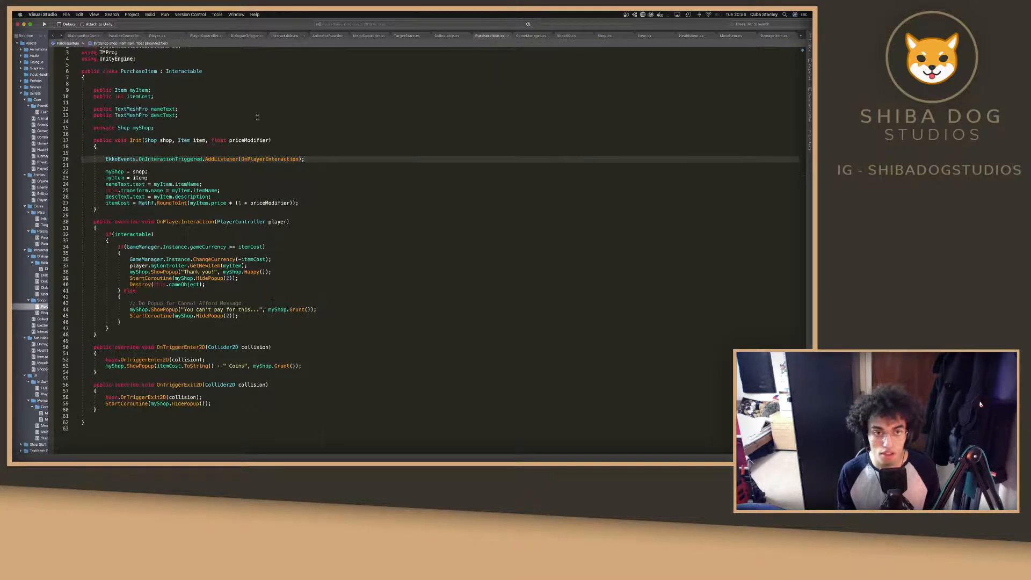
click(148, 147)
key(BackSpace)
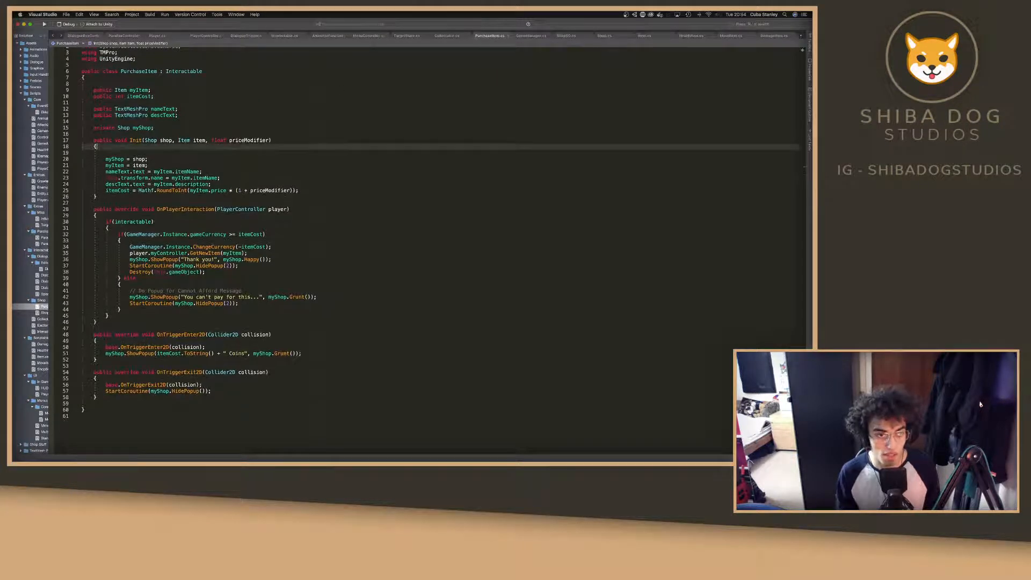
Remove the leftover blank line at the start of PurchaseItem's Init method and review the Start method in the Interactable script.
key(Down)
key(BackSpace)
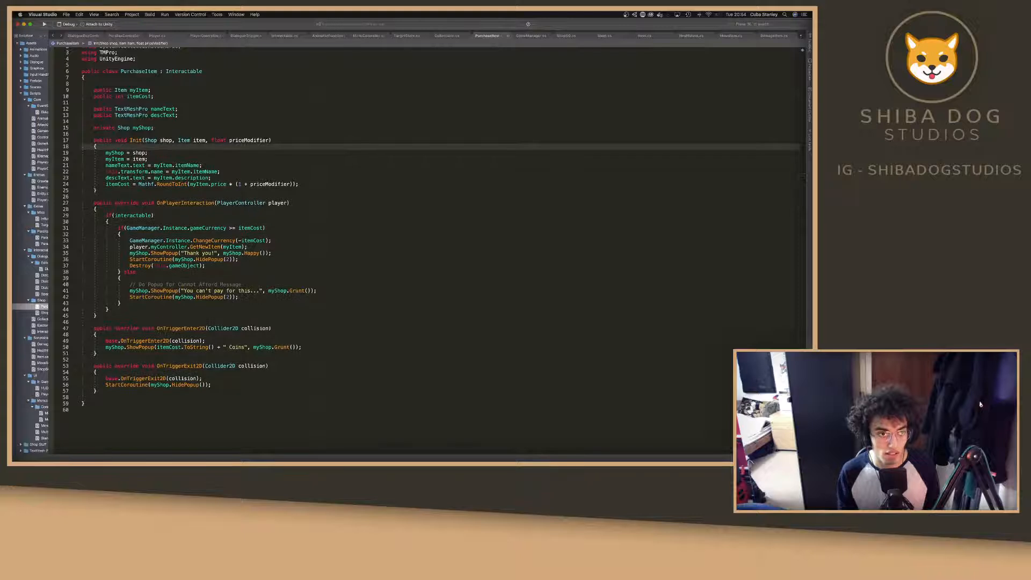
click(279, 35)
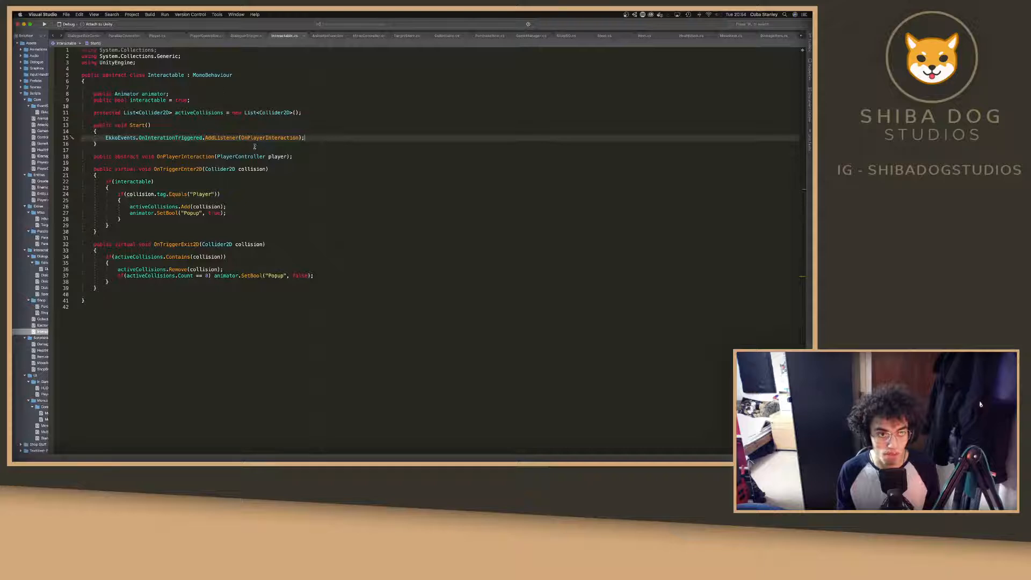
drag(105, 145, 40, 126)
click(237, 131)
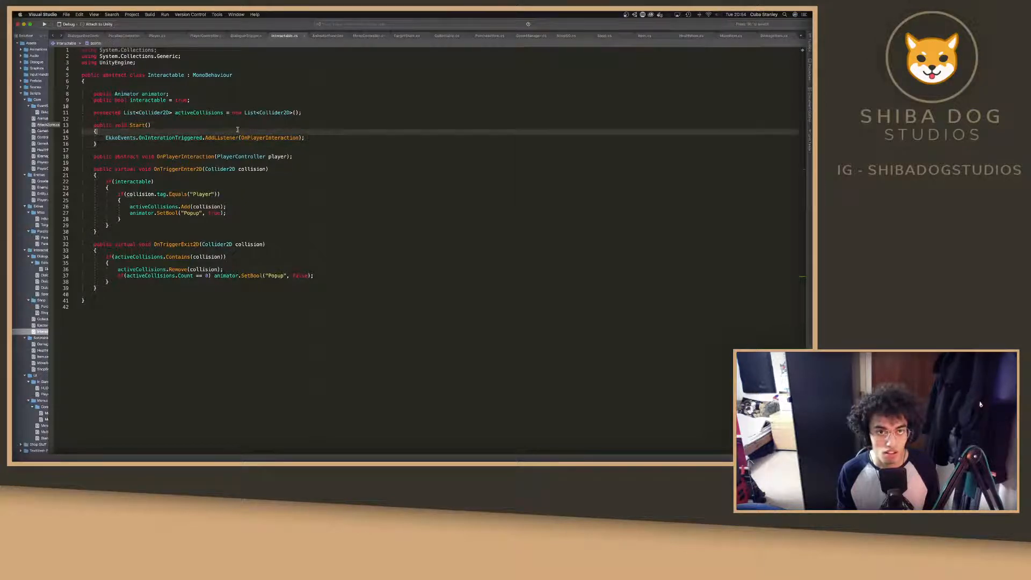
Delete the duplicate Start method with the AddListener call from the DialogueTrigger script and save it.
click(248, 36)
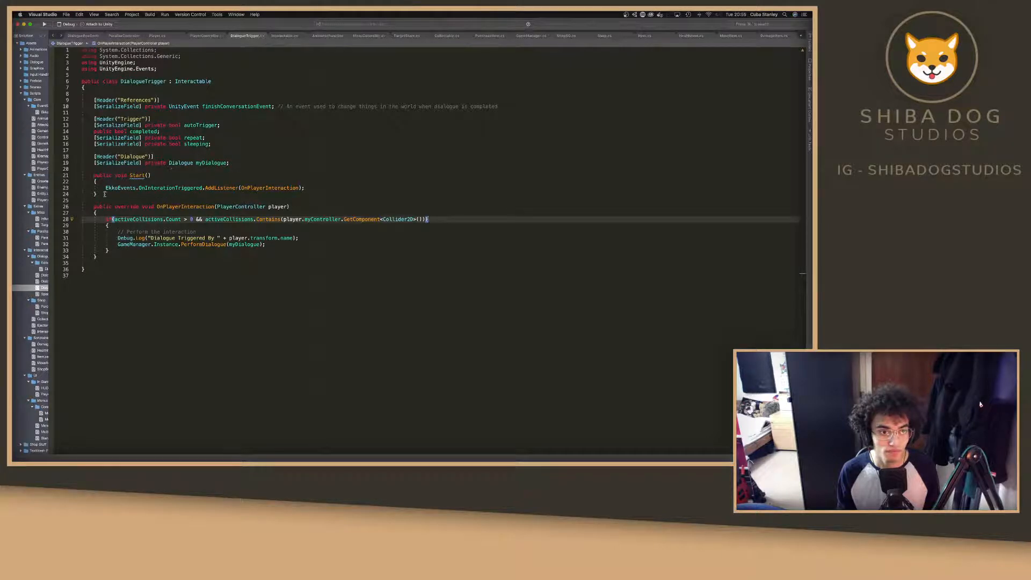
drag(102, 197, 12, 169)
key(BackSpace)
key(BackSpace)
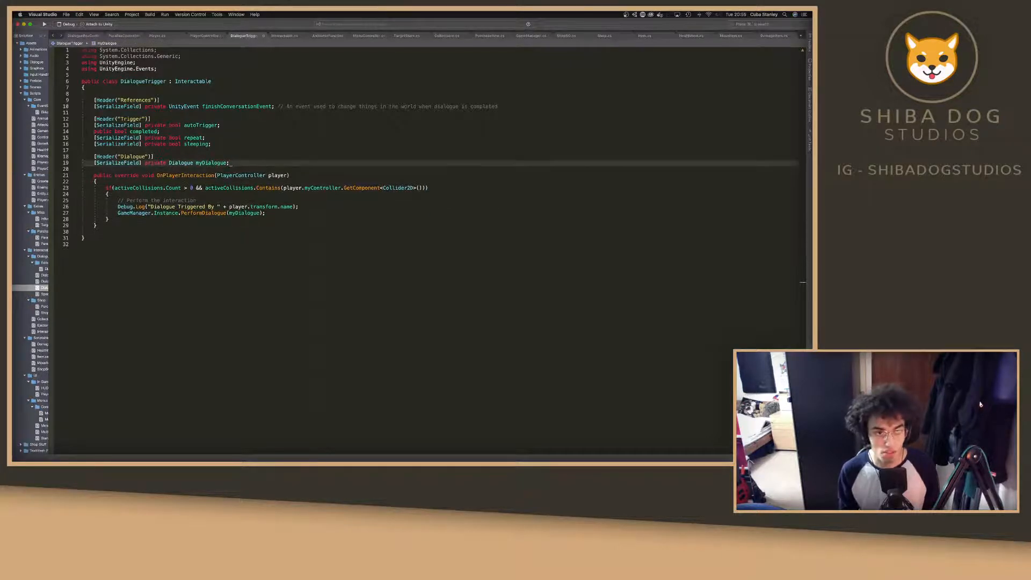
key(super+s)
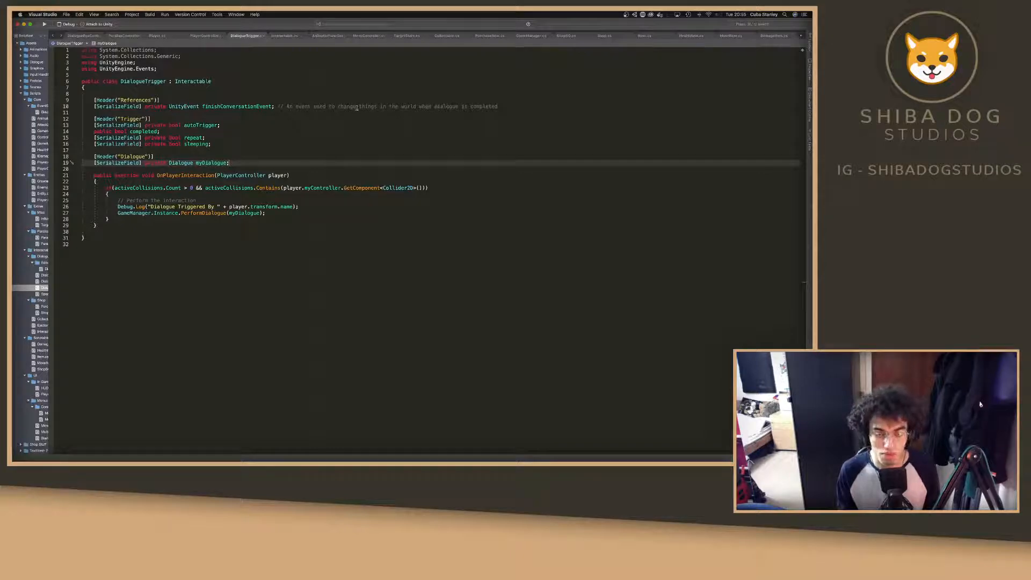
Switch to Unity, enter Play mode and move Player Controller 1 down into the shop room beside the first item.
key(super+Tab)
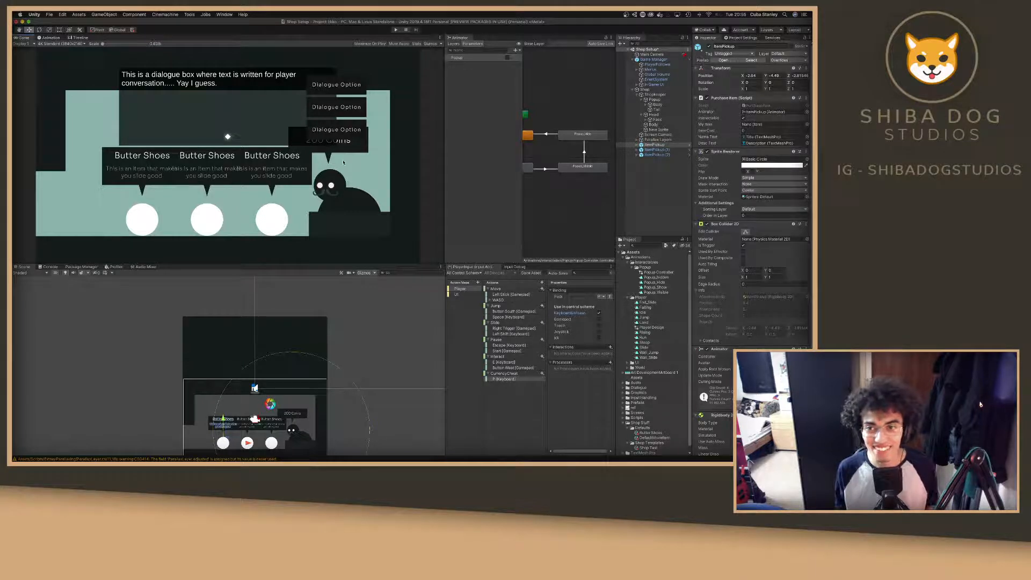
click(397, 30)
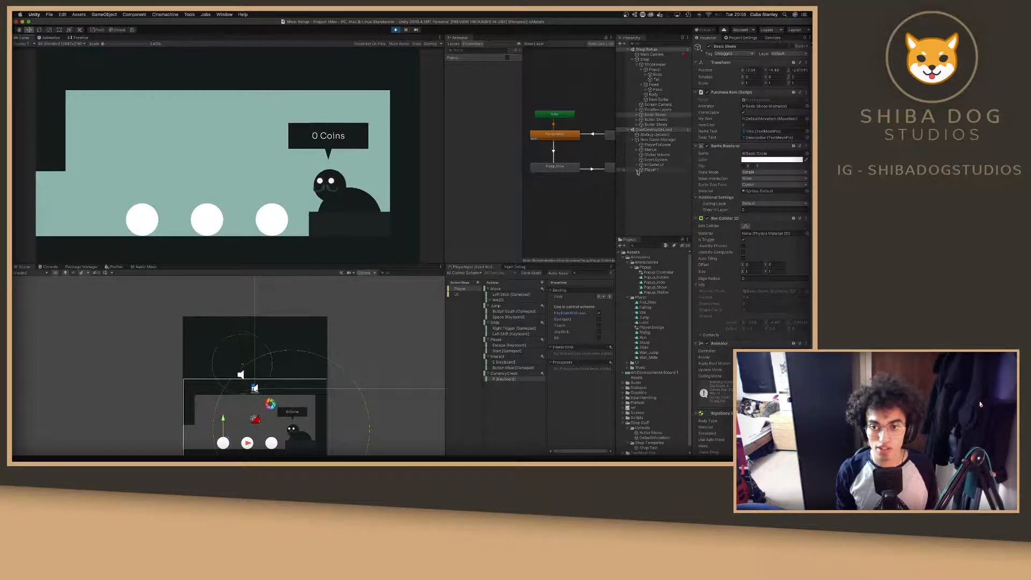
click(637, 170)
click(652, 175)
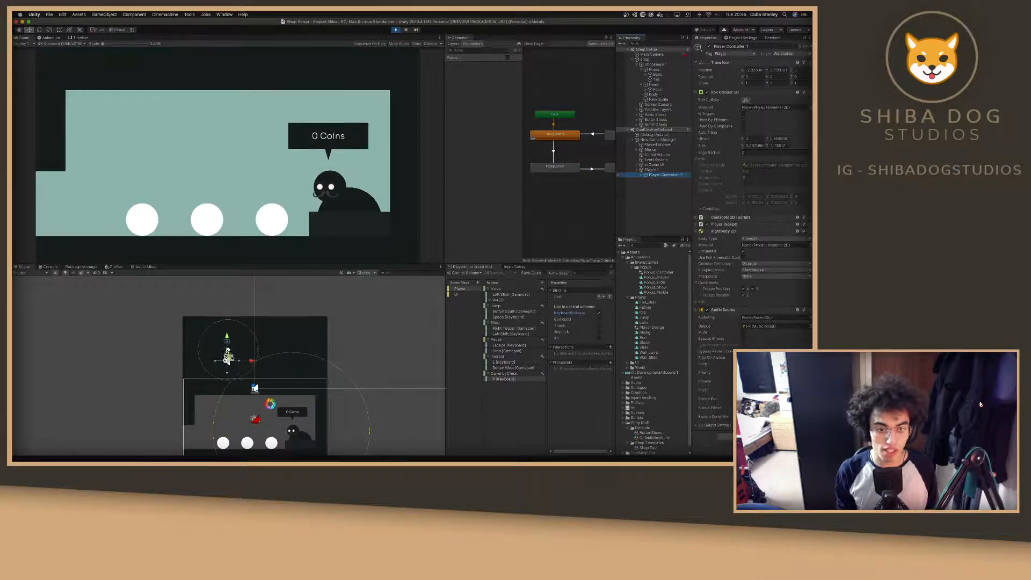
drag(236, 356, 211, 424)
Walk the player to the Basic Shoes, attempt to purchase them, move on and trigger the currency cheat.
click(214, 182)
key(d)
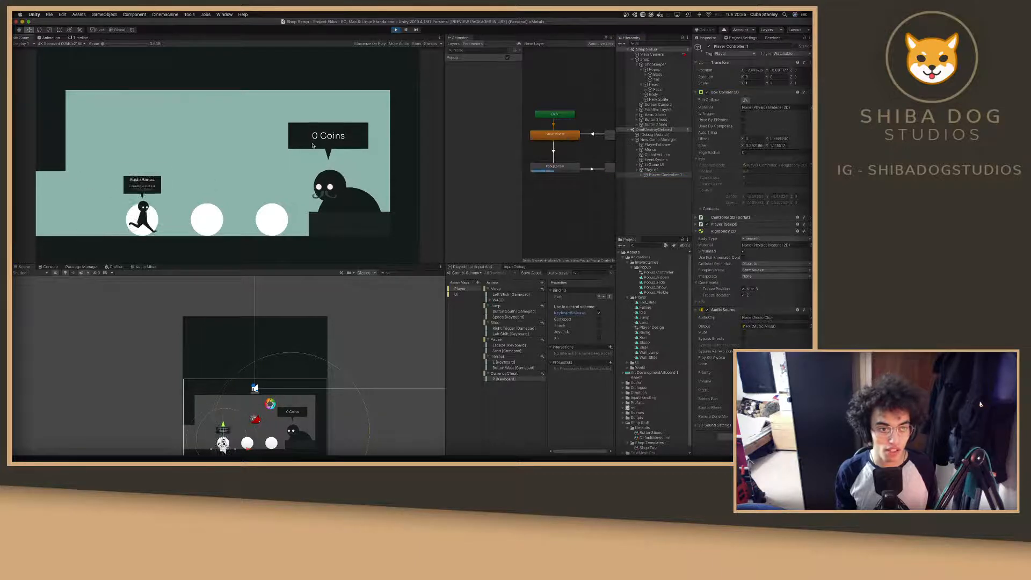
key(e)
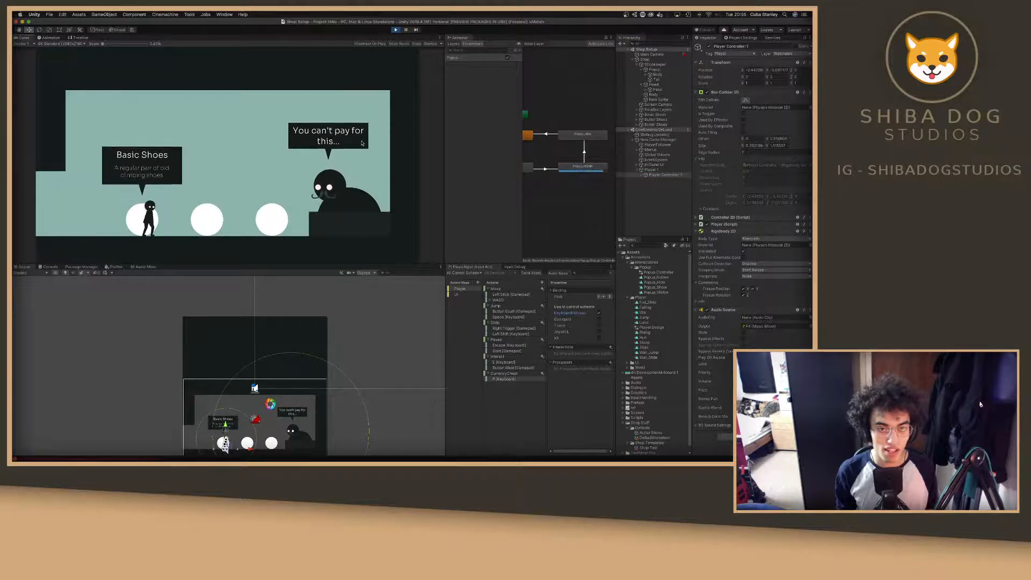
key(d)
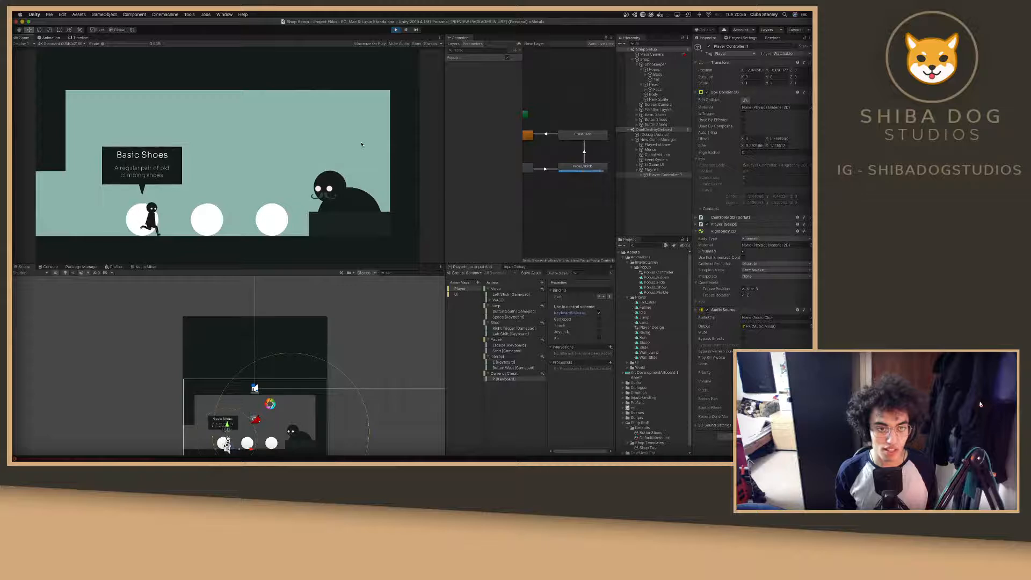
key(p)
Open the source line of the latest NullReferenceException logged in the Console.
click(96, 458)
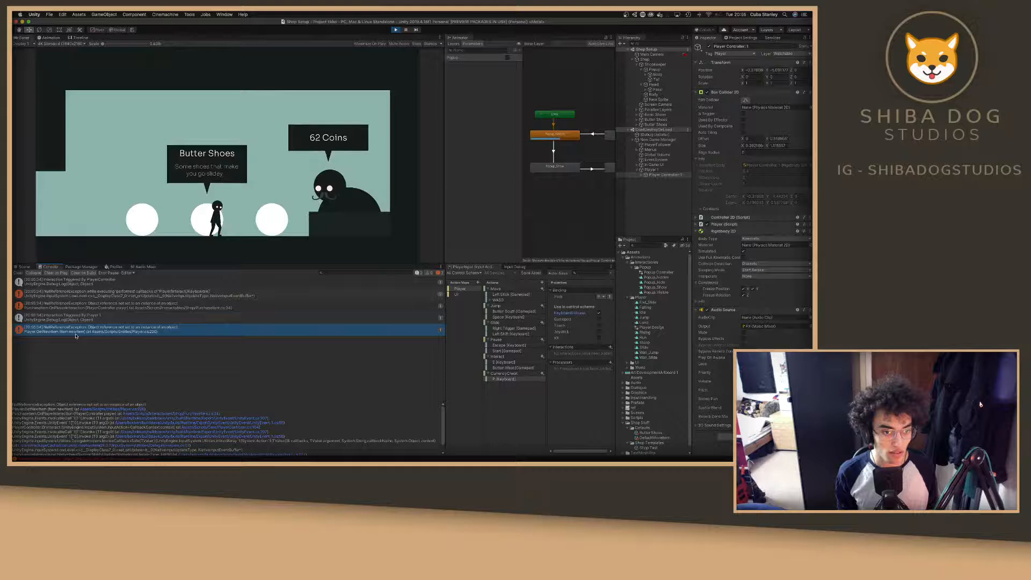
double_click(76, 336)
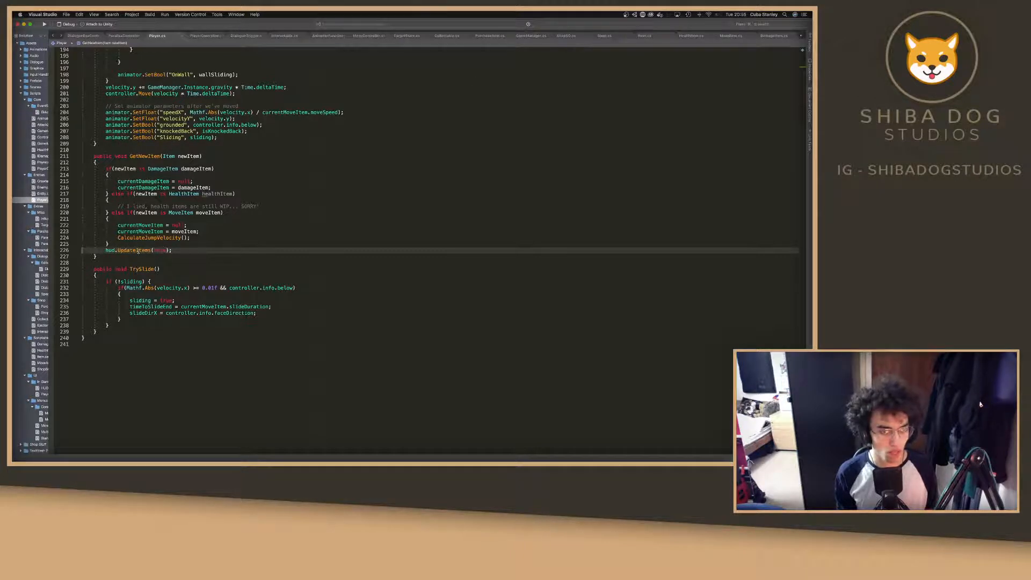
Return to the running game in Unity, attempt to buy the middle Butter Shoes and walk toward the third item.
key(ctrl+Left)
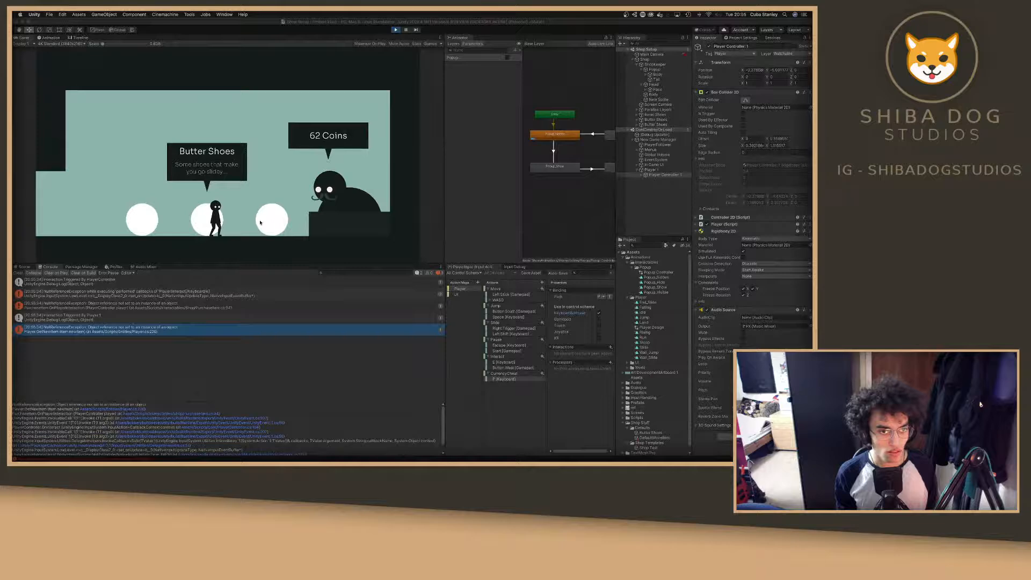
click(260, 222)
key(e)
key(d)
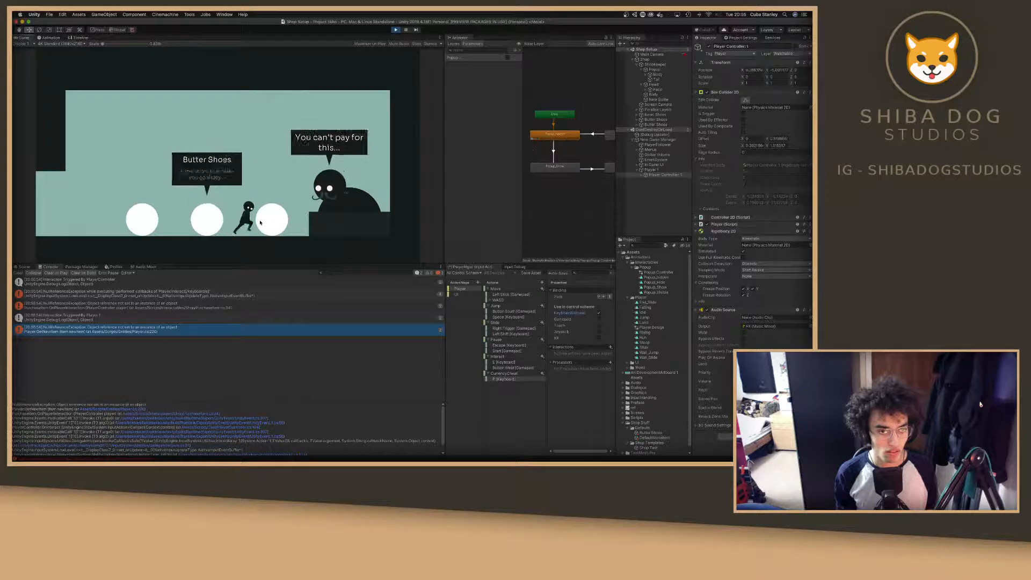
Switch to Visual Studio and review the PurchaseItem script's OnPlayerInteraction logic alongside the Shop script's popup methods.
key(ctrl+Right)
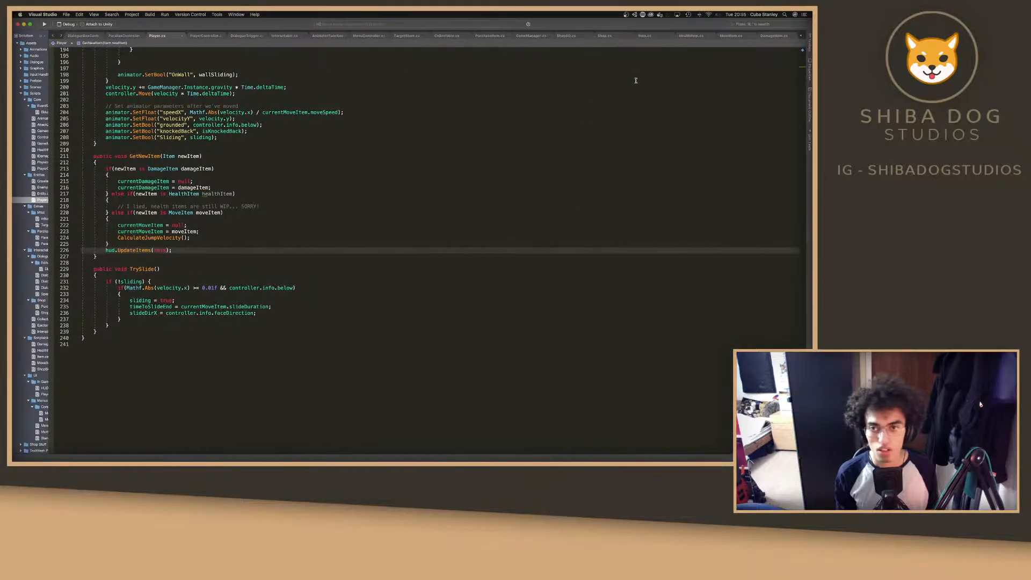
click(486, 36)
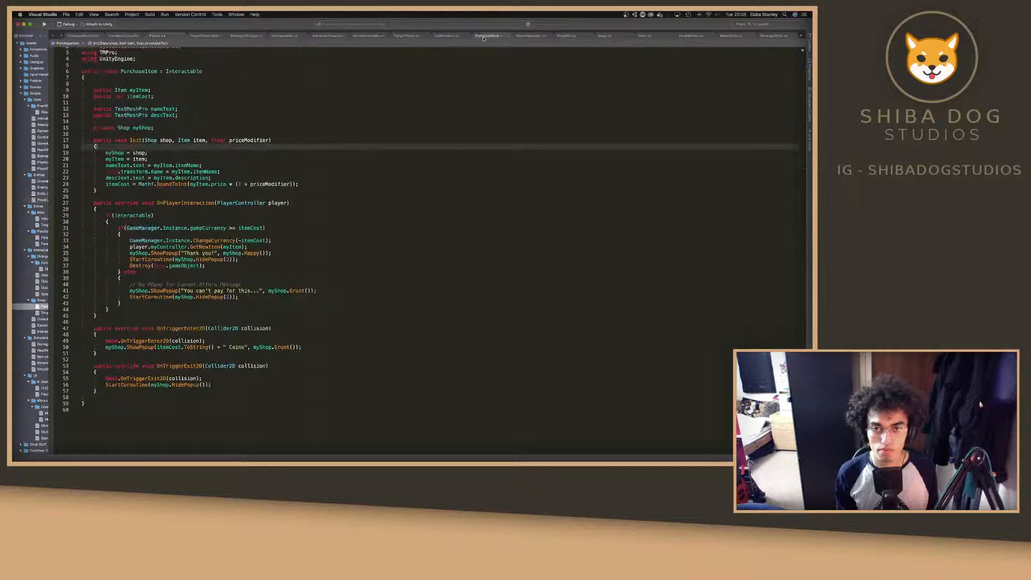
click(606, 36)
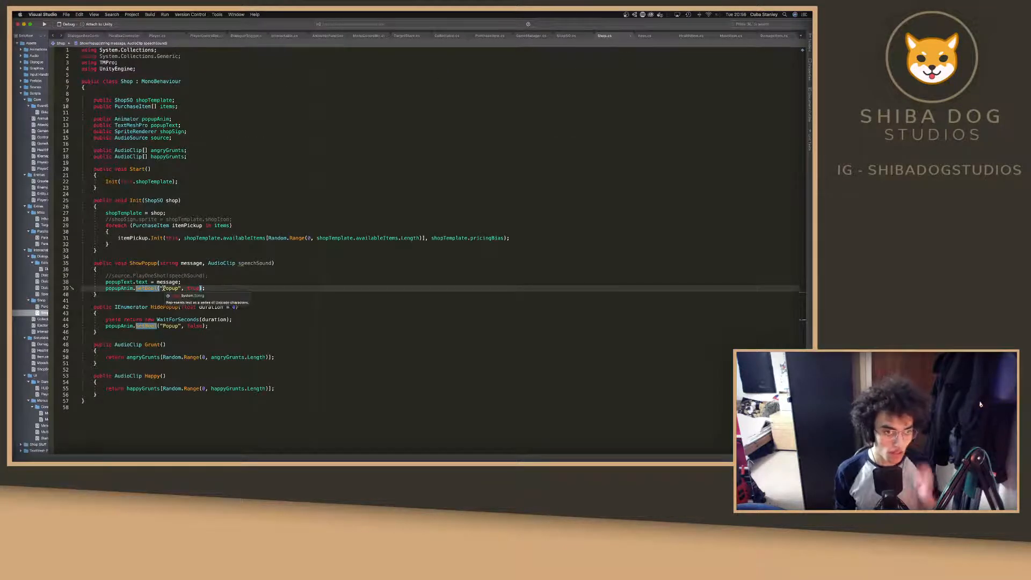
click(489, 36)
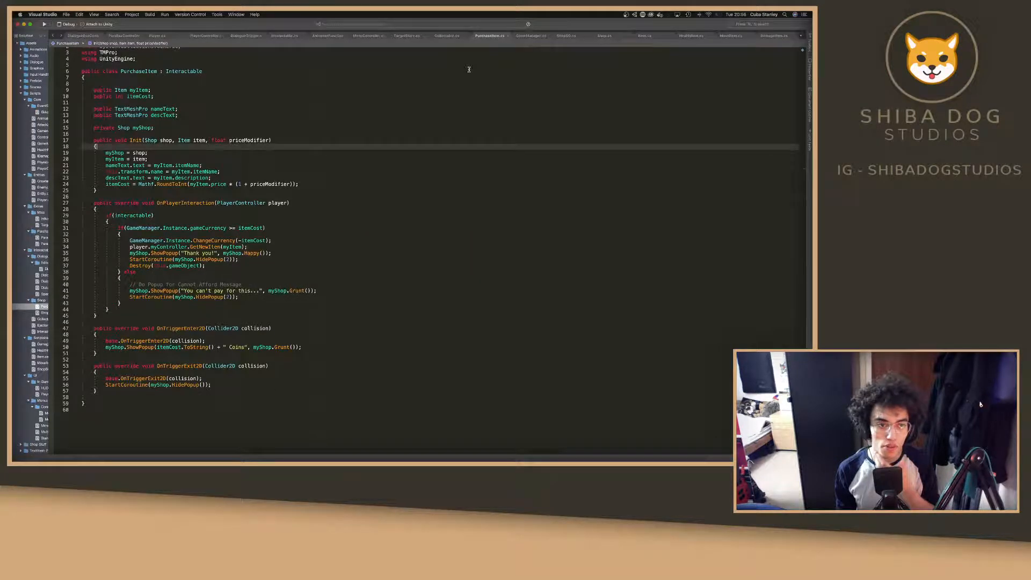
mouse_move(152, 251)
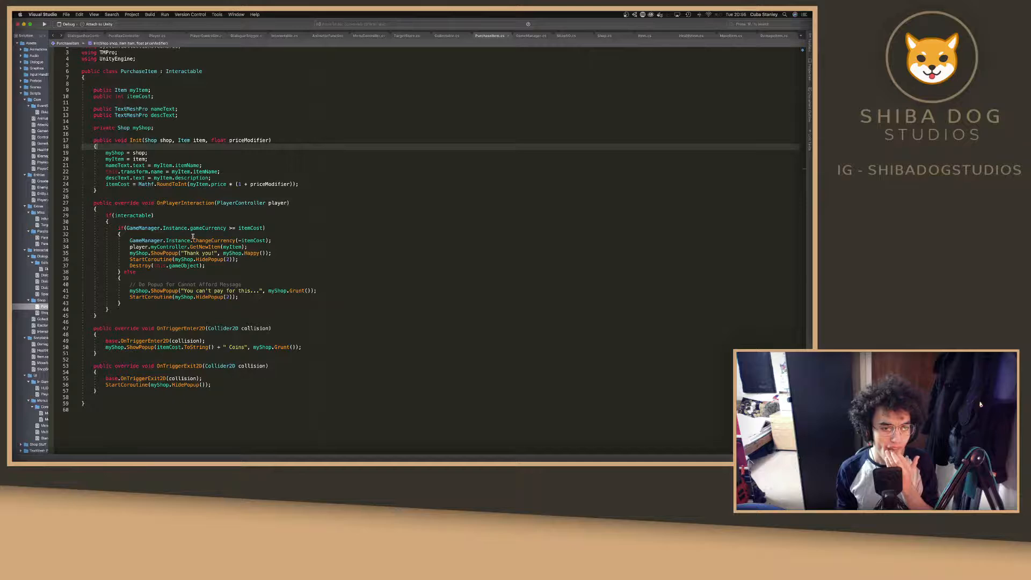
Switch to Unity, inspect the New Game Manager's Game Currency and walk the player back past the middle Butter Shoes.
key(super+Tab)
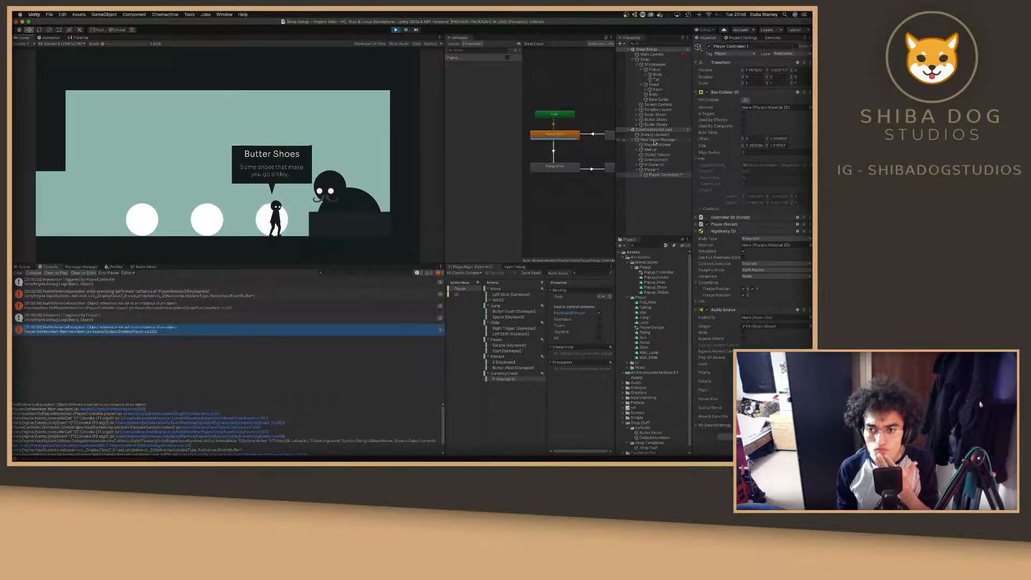
click(655, 140)
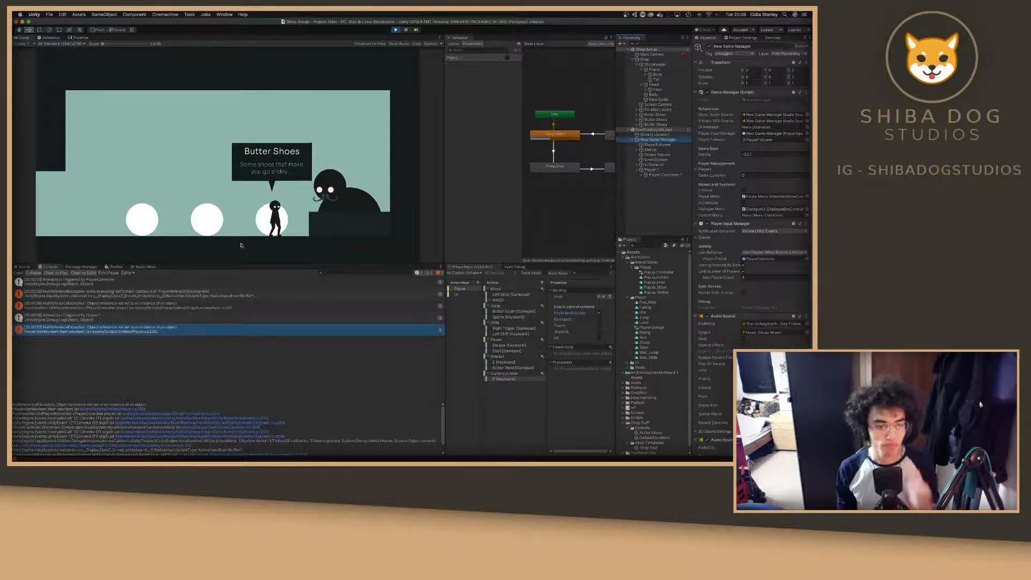
key(a)
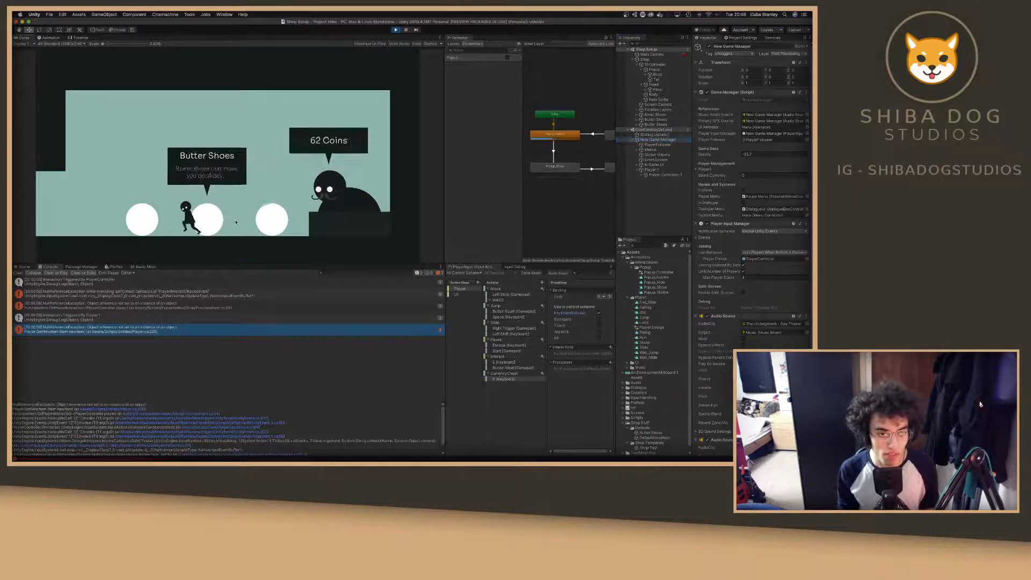
Walk the character to the Basic Shoes in the running game and interact with them.
key(a)
key(e)
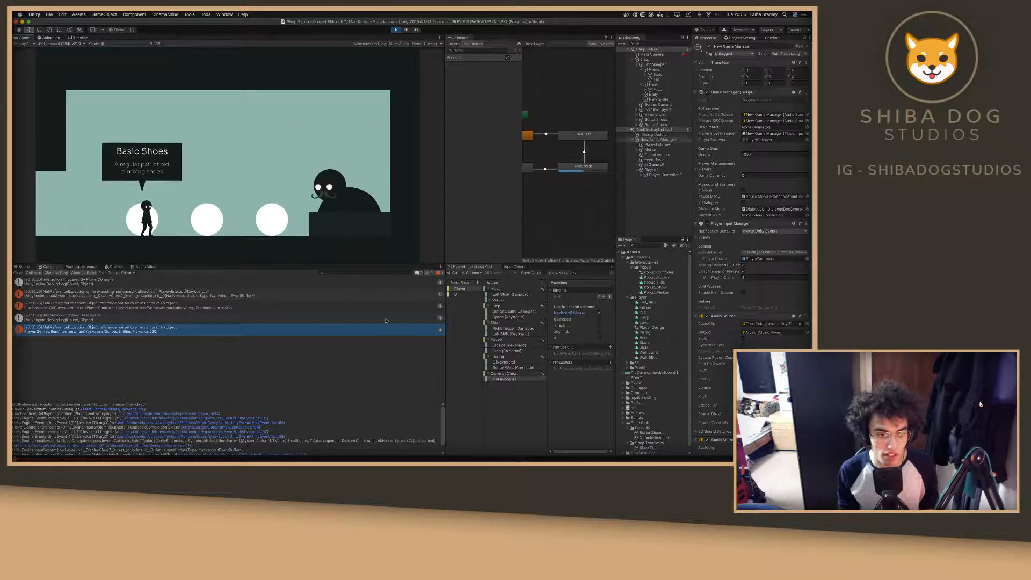
Switch to Visual Studio and inspect the GetNewItem call in the PurchaseItem script and the hud.UpdateItems line in the Player script.
key(ctrl+Right)
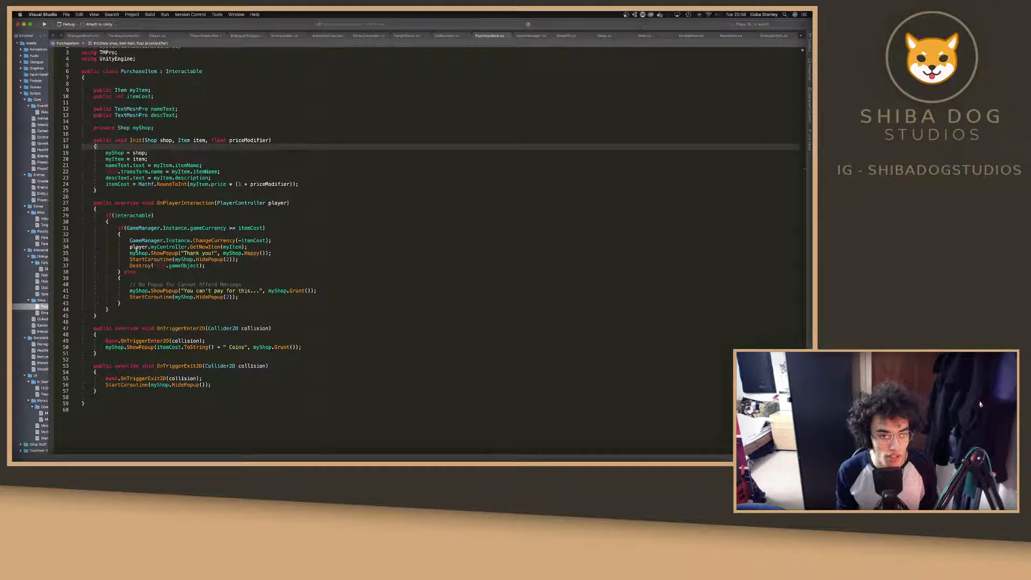
drag(129, 247, 256, 245)
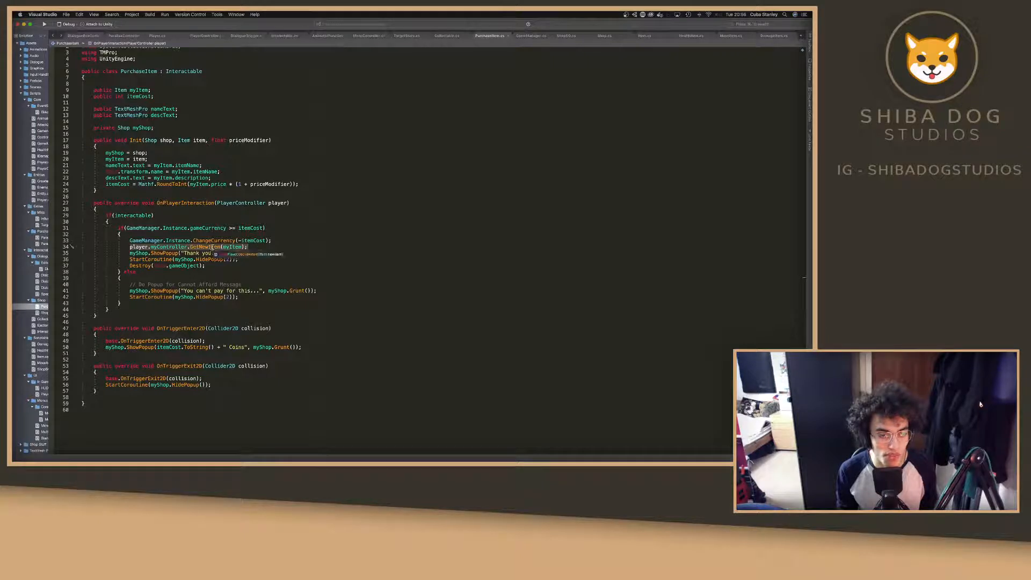
double_click(232, 247)
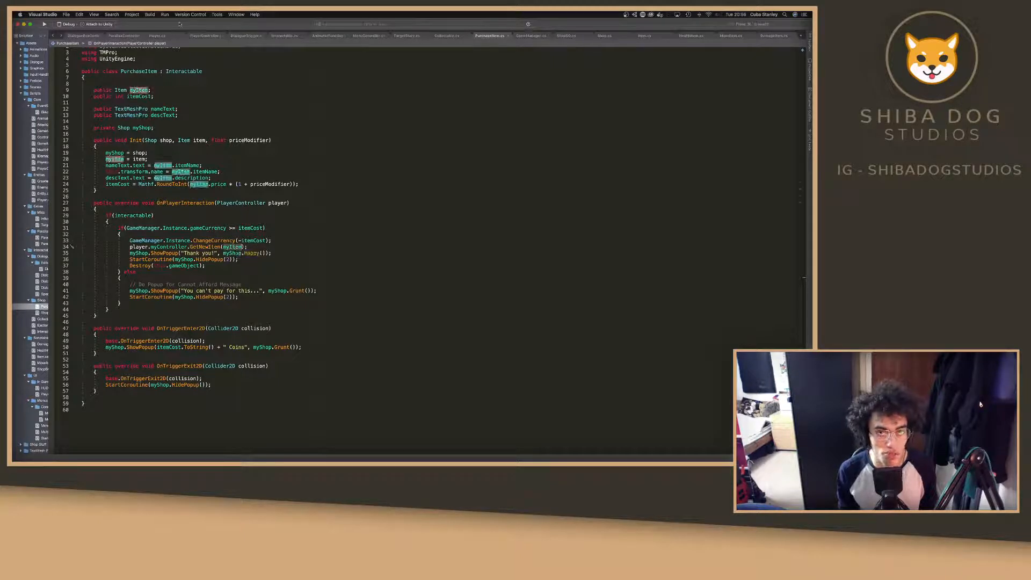
click(165, 36)
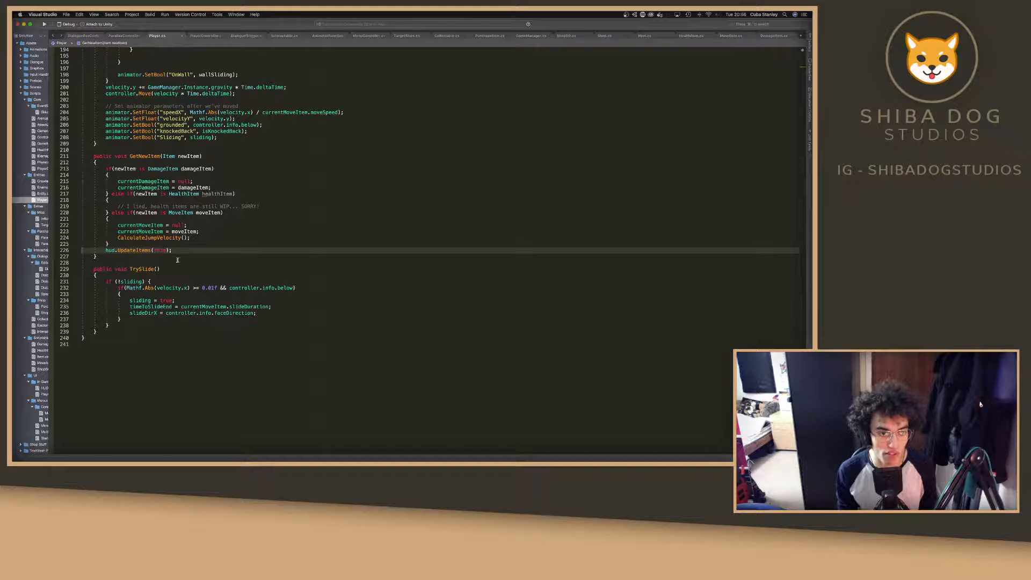
drag(179, 251, 105, 253)
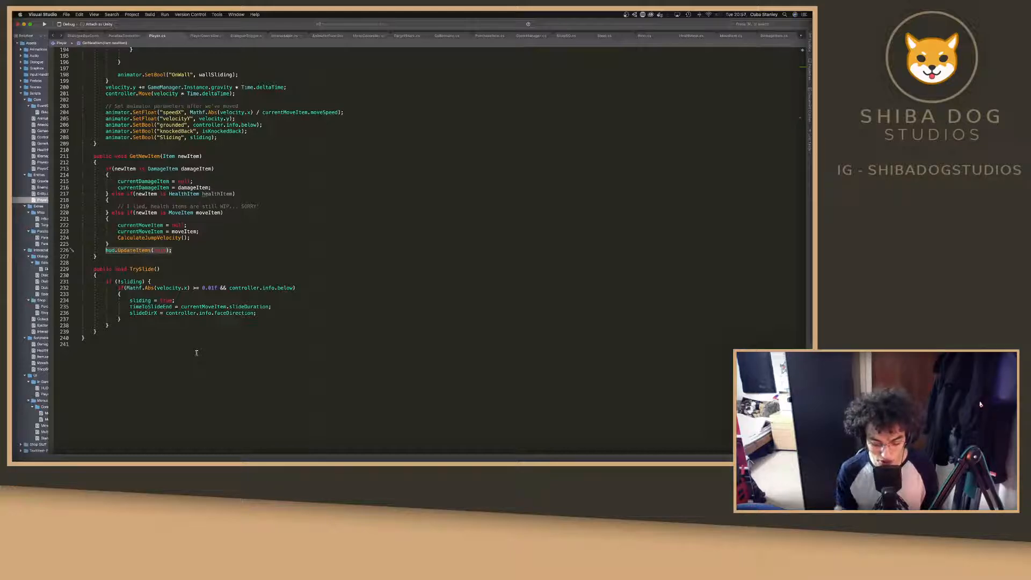
Switch back to Unity and test the character's movement by running past the shop items and jumping over the shopkeeper and off the wall.
key(super+Tab)
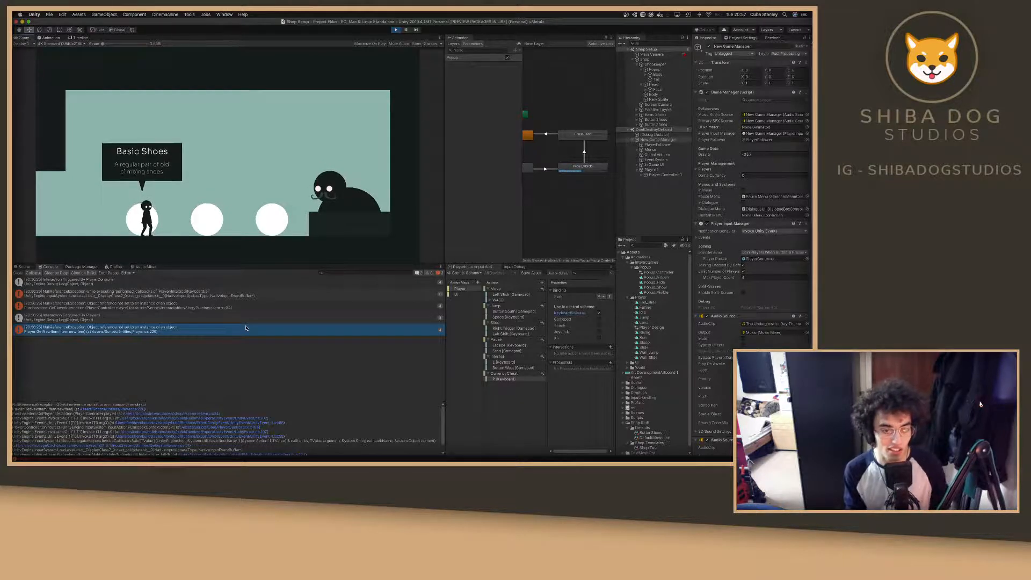
click(150, 220)
key(d)
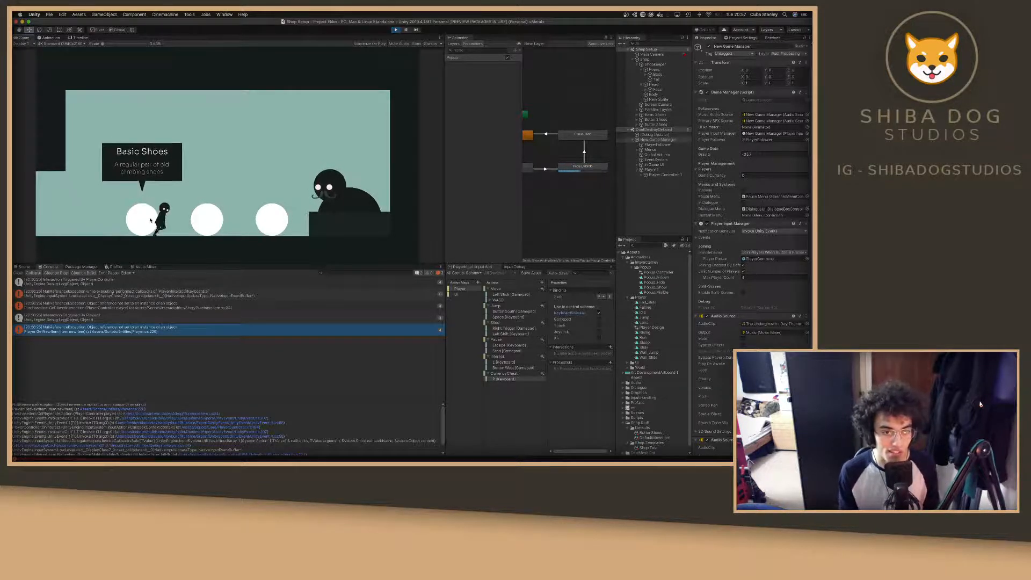
key(a)
key(d)
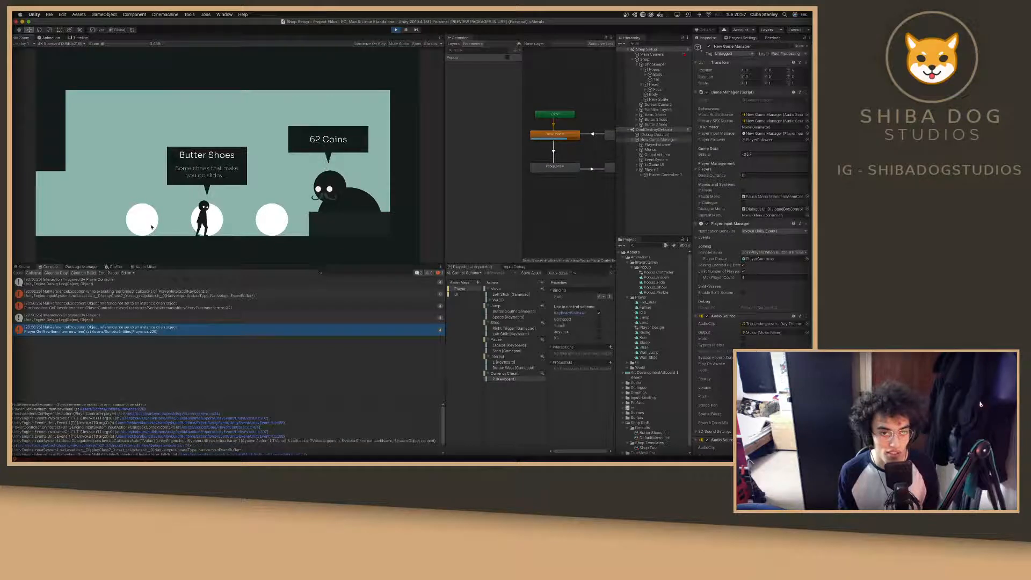
key(d)
key(space)
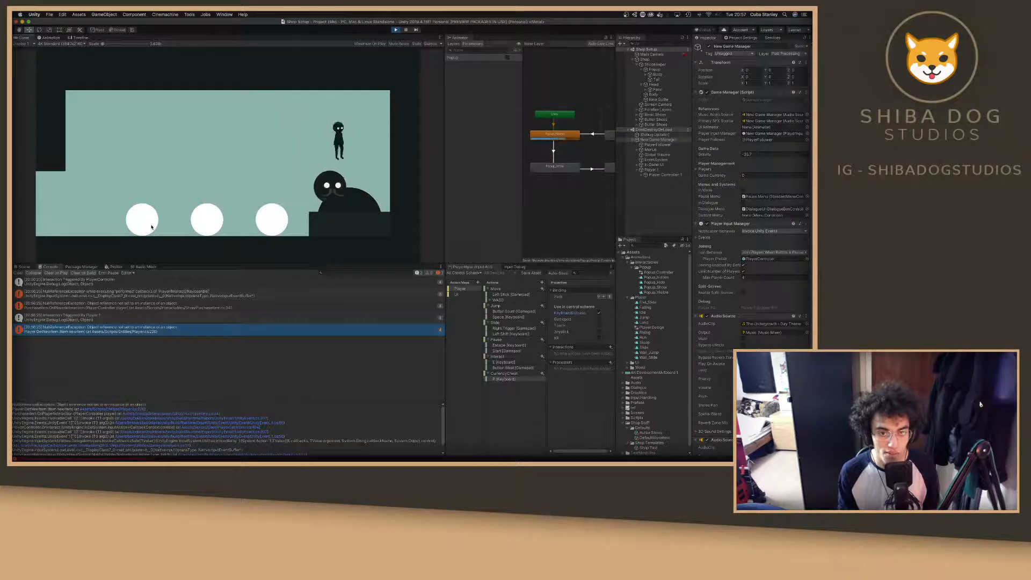
key(d)
key(space)
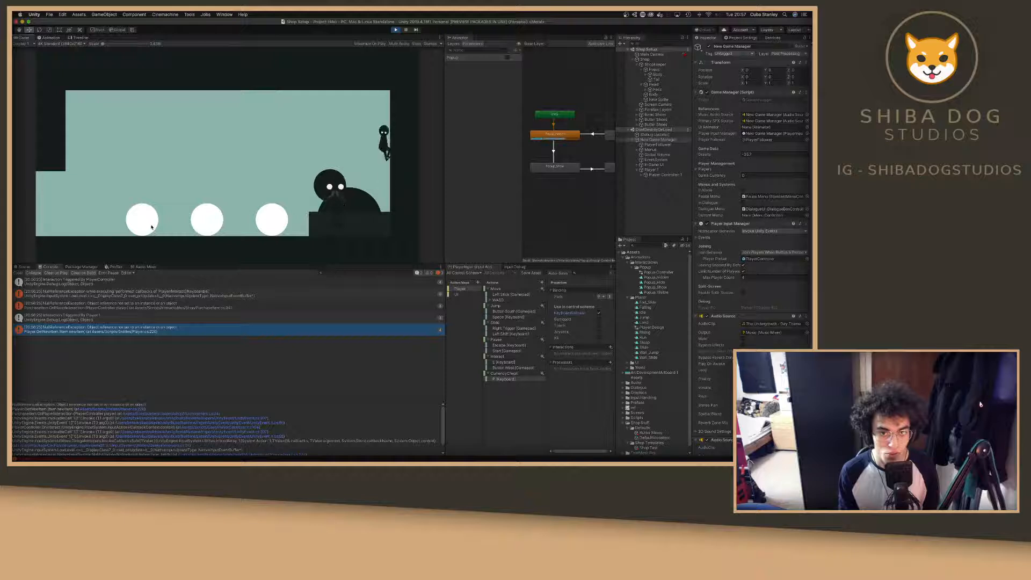
key(space)
key(a)
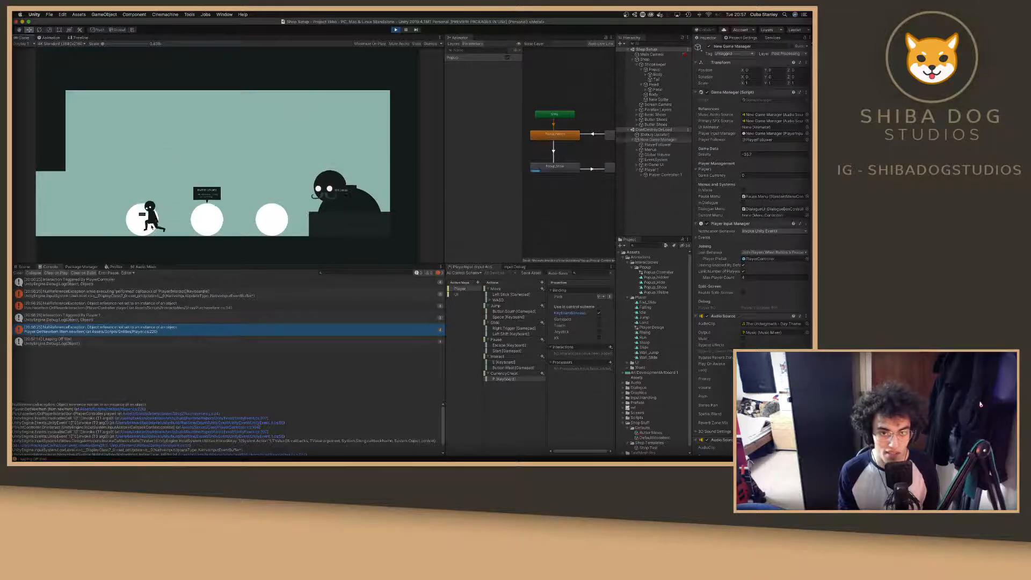
Run the character past the shop items, return to the Butter Shoes and try to purchase them.
key(d)
key(d)
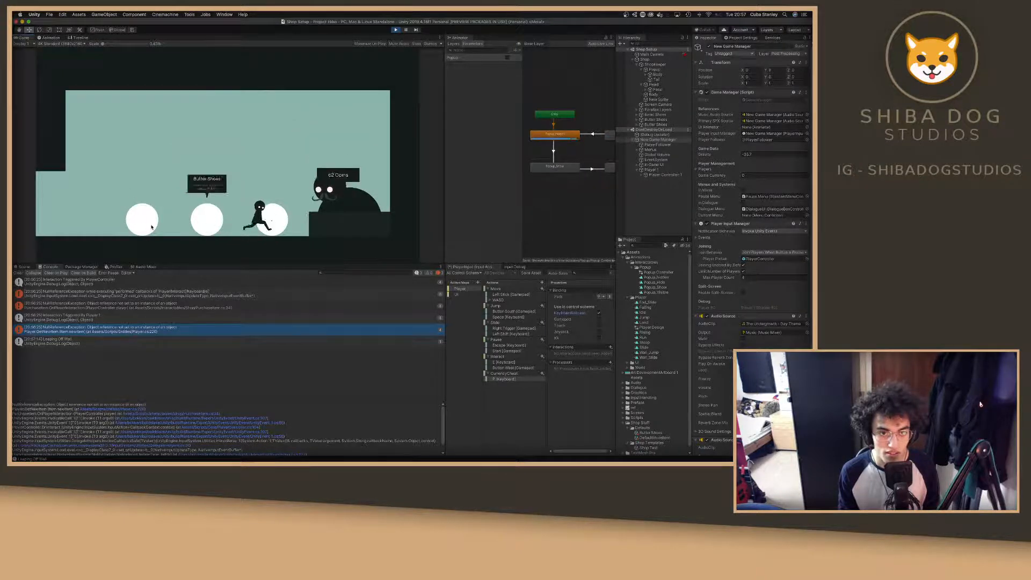
key(a)
key(e)
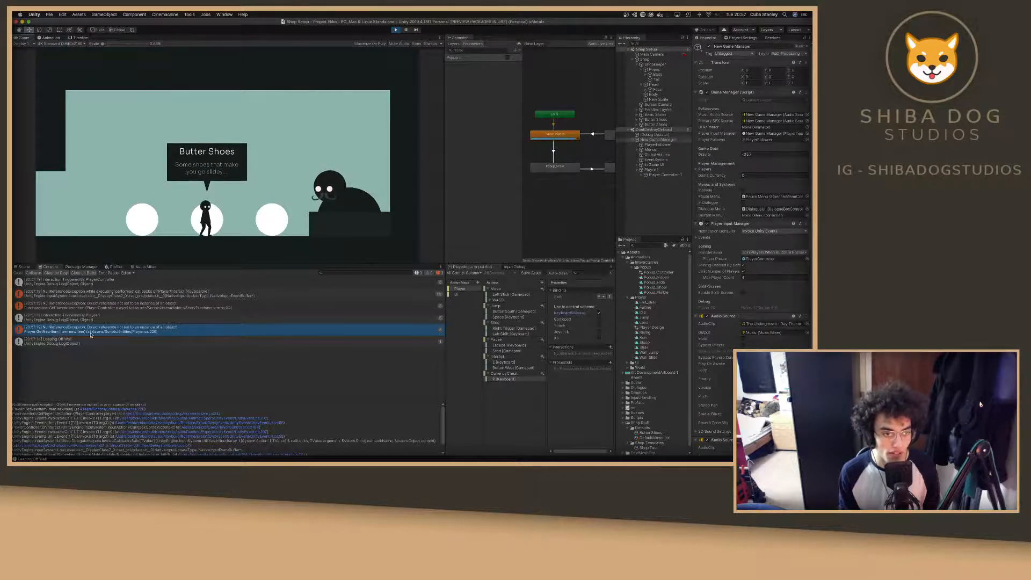
Walk the character away from the items and inspect the second player's Player Controller object in the Inspector and Scene view.
key(a)
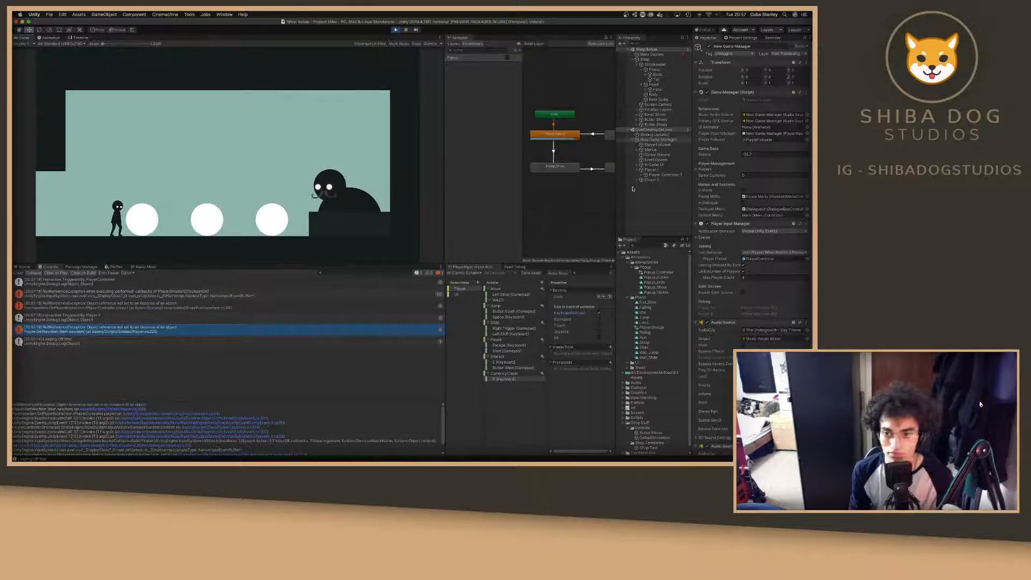
click(637, 179)
click(664, 184)
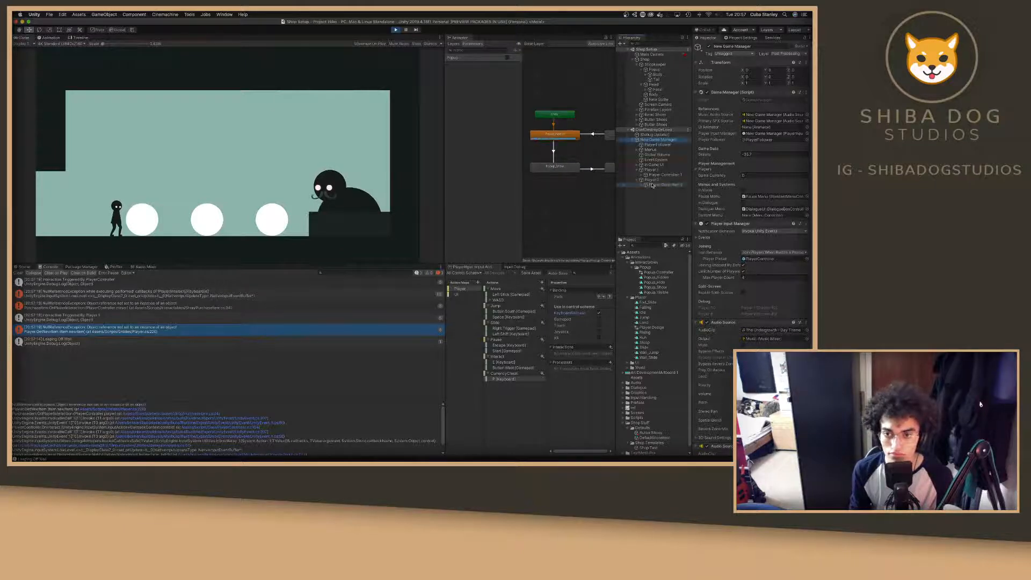
click(25, 267)
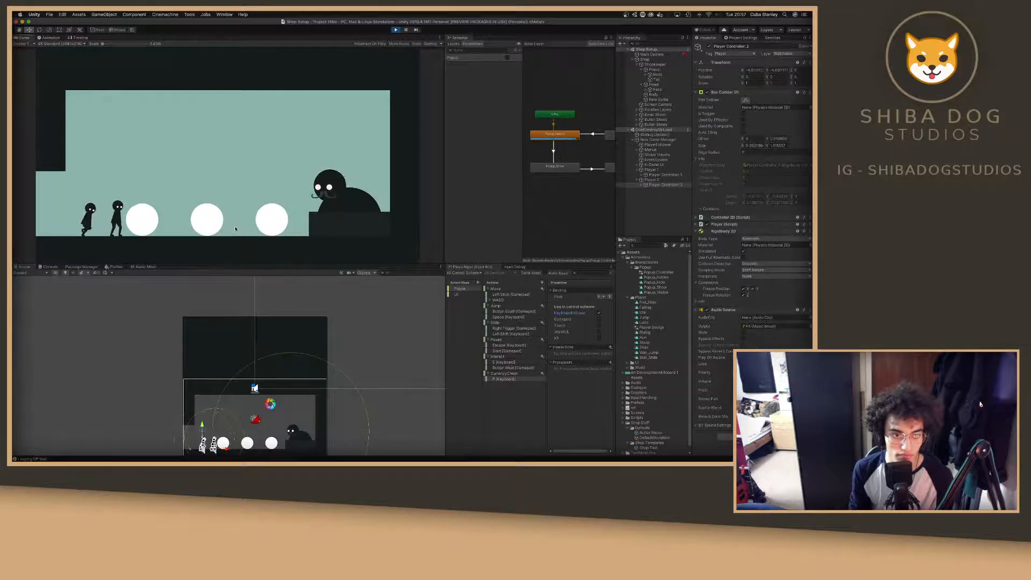
Try to buy the Butter Shoes with the second player and inspect the GetNewItem NullReferenceException in the console.
key(d)
key(e)
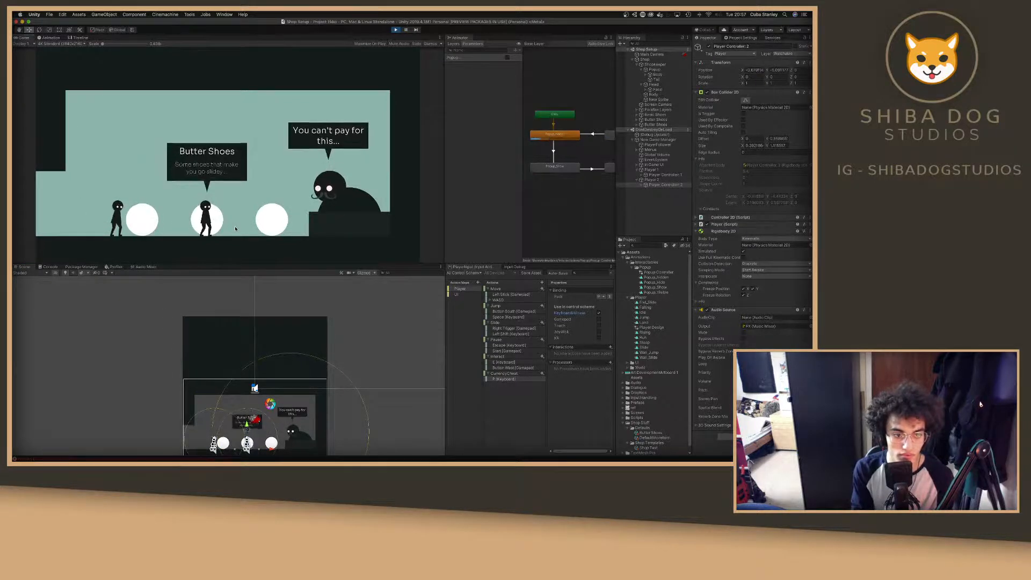
click(50, 267)
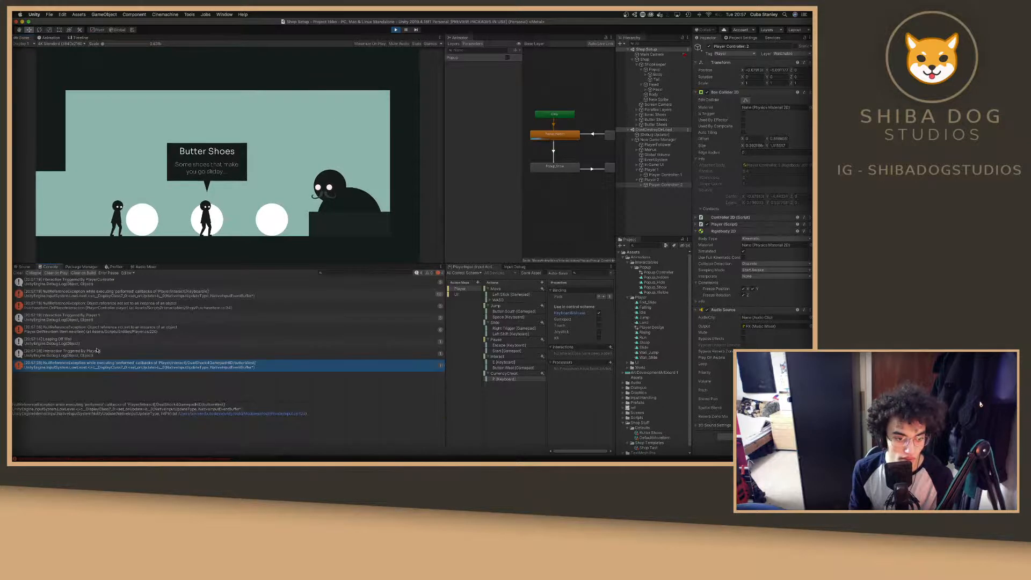
click(156, 329)
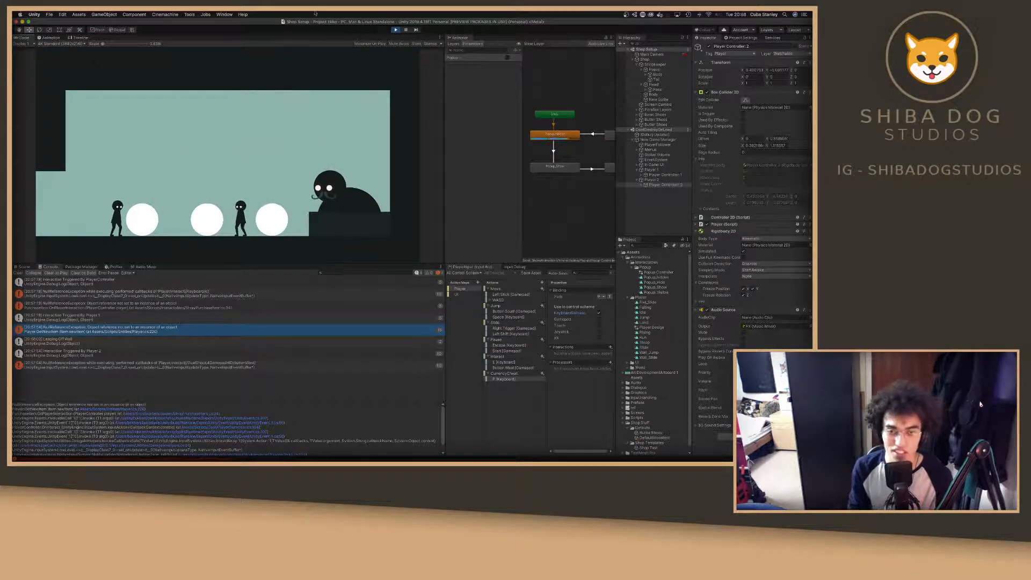
Stop the running game, open the source line behind the GetNewItem NullReferenceException and review the surrounding Player script code.
click(397, 30)
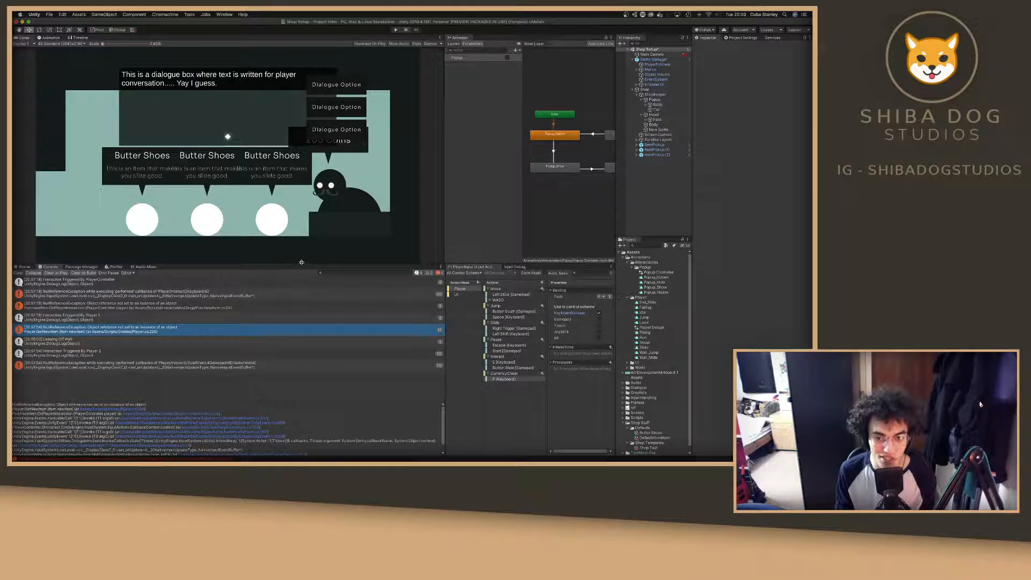
click(529, 273)
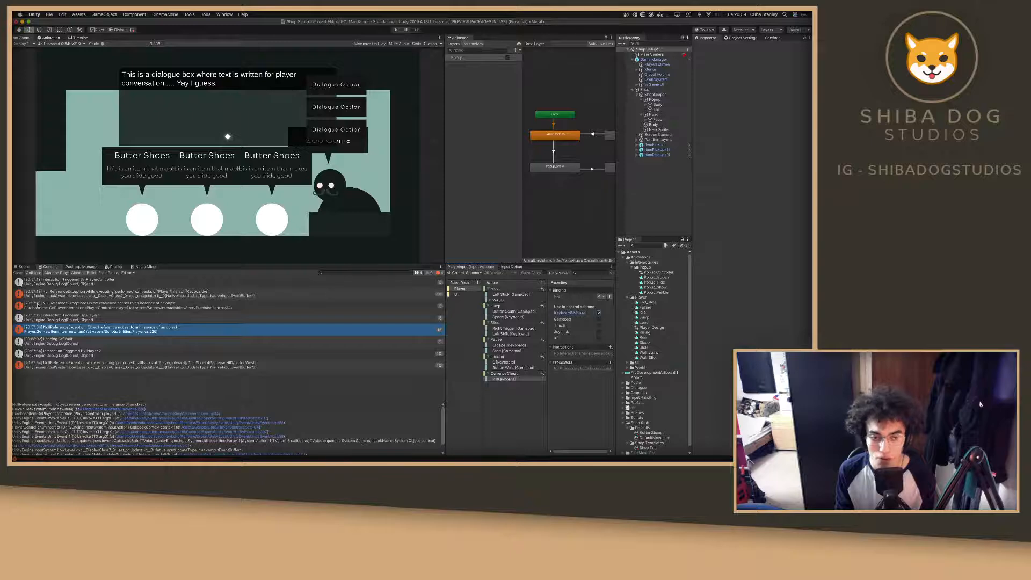
double_click(51, 330)
scroll(181, 306, up, 3)
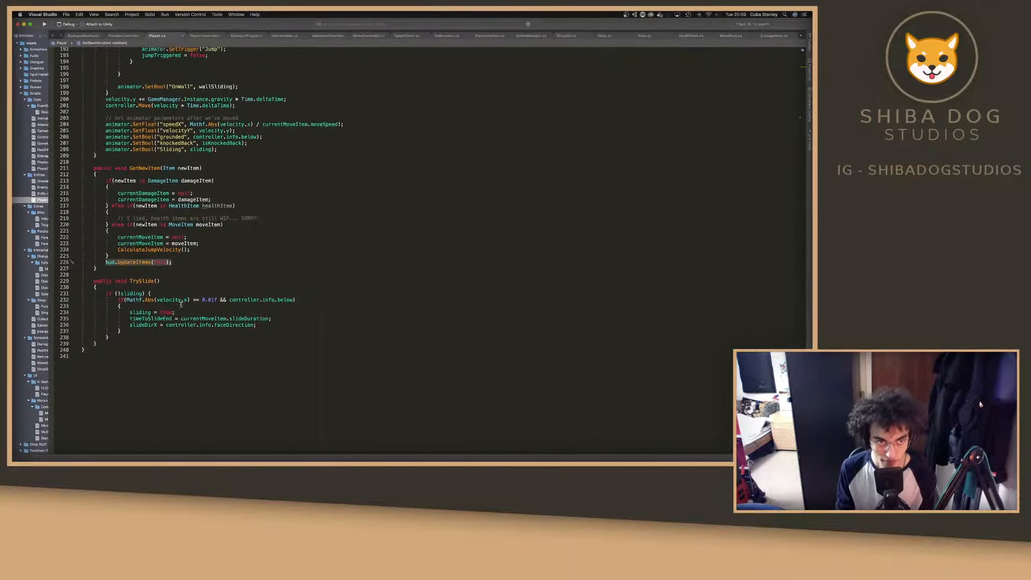
scroll(182, 304, up, 10)
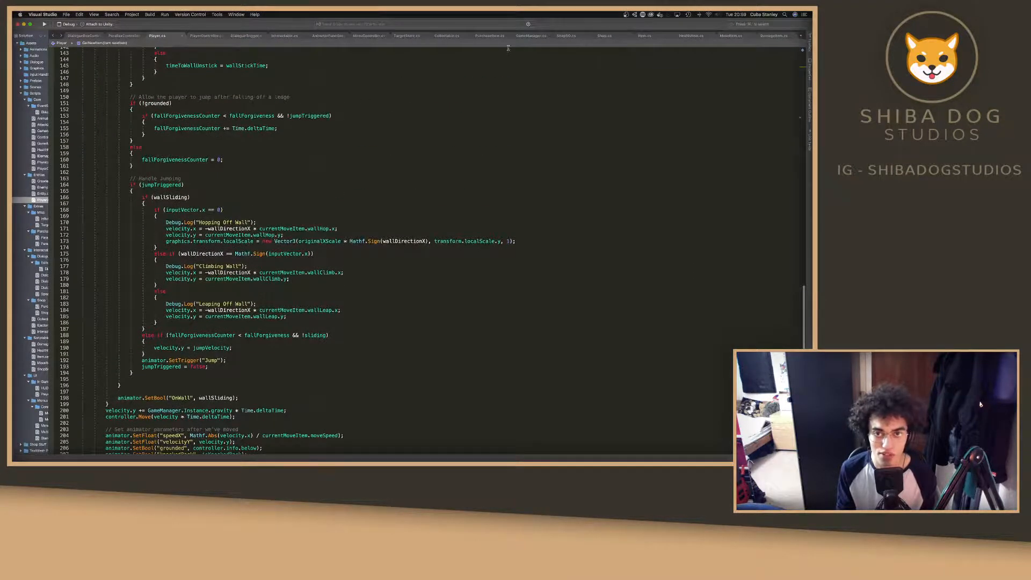
scroll(330, 202, down, 8)
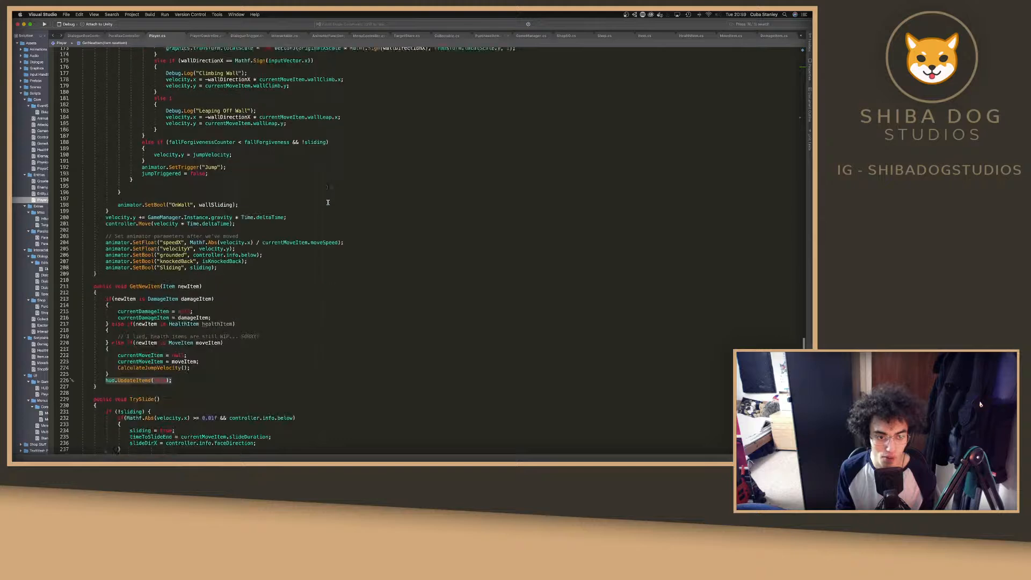
double_click(135, 281)
Open the PurchaseItem script and begin a Debug.Log call with the text "Purchase Triggered: " above the ChangeCurrency call in OnPlayerInteraction.
click(523, 36)
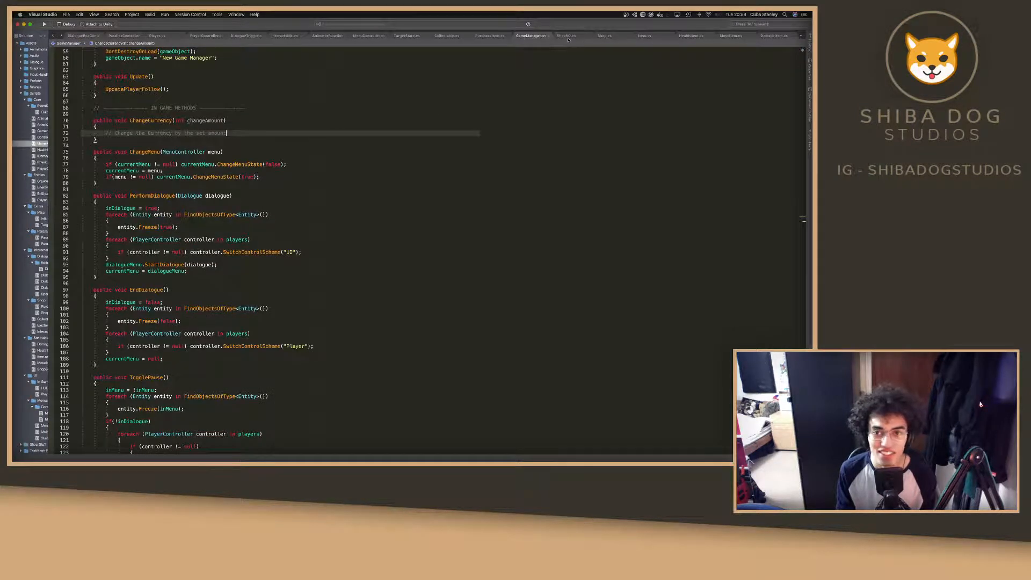
click(489, 36)
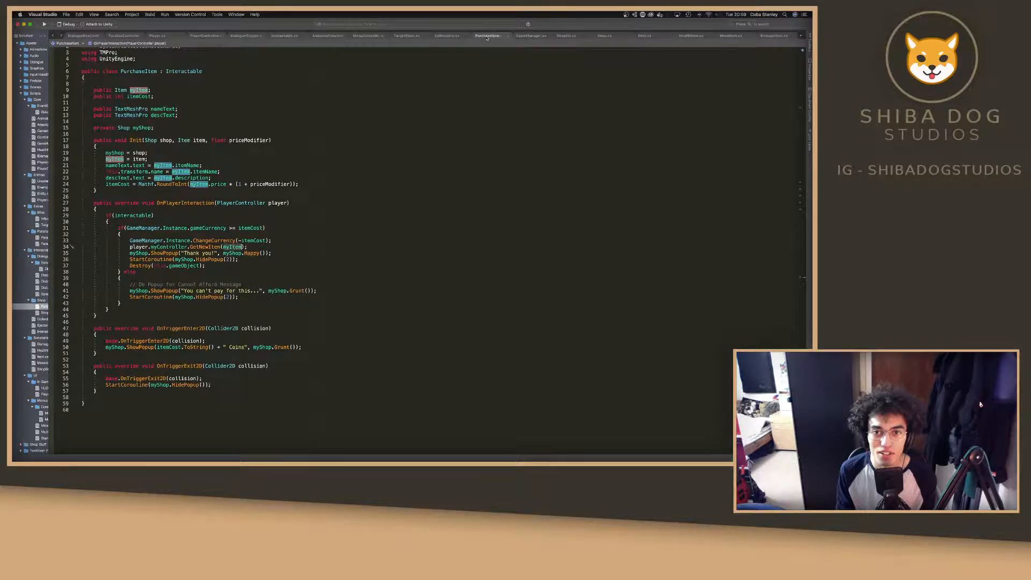
click(213, 235)
key(Return)
text(De)
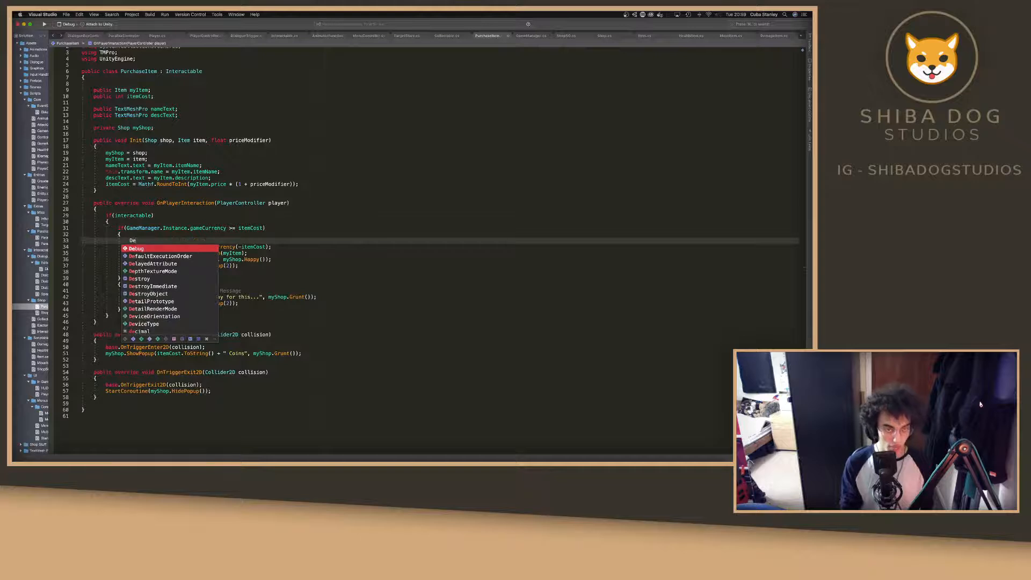
text(bug.Lo)
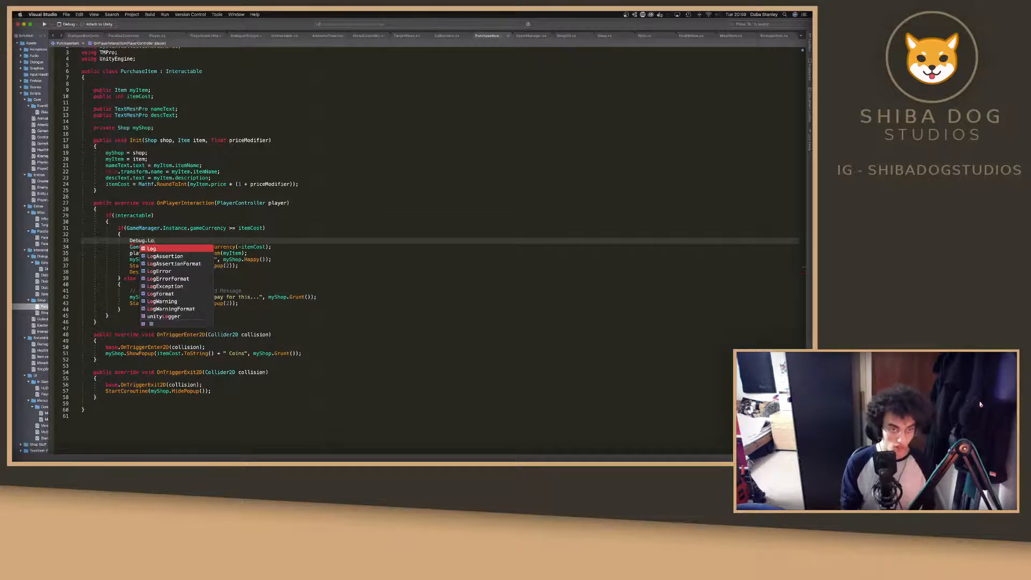
key(Return)
text((")
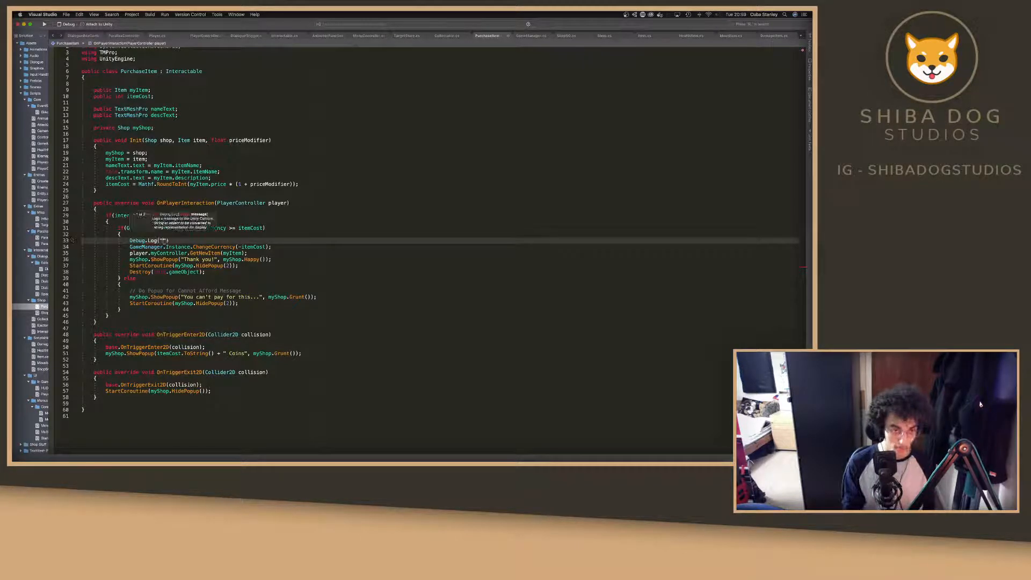
text(Purchas)
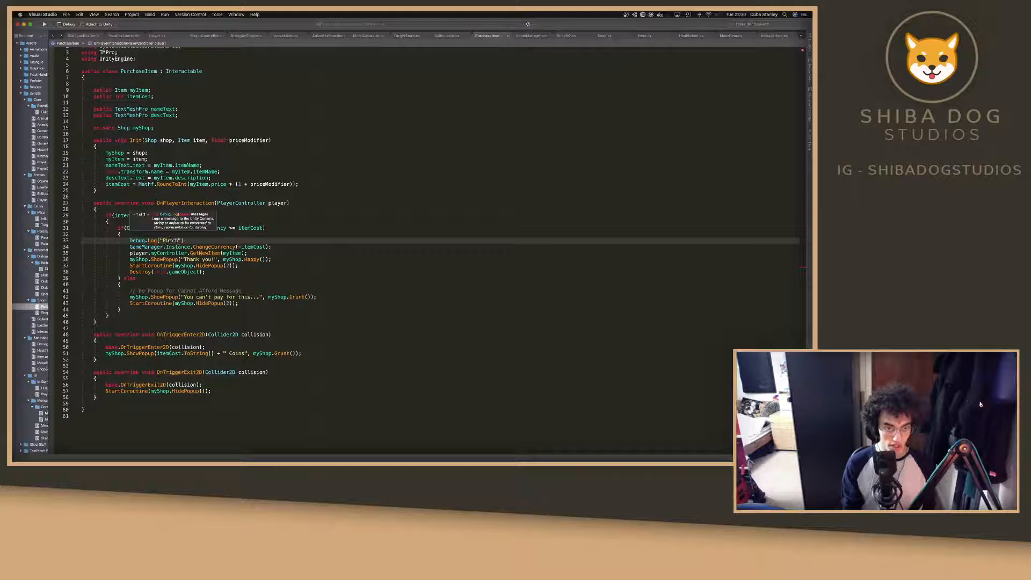
text(e Triggere)
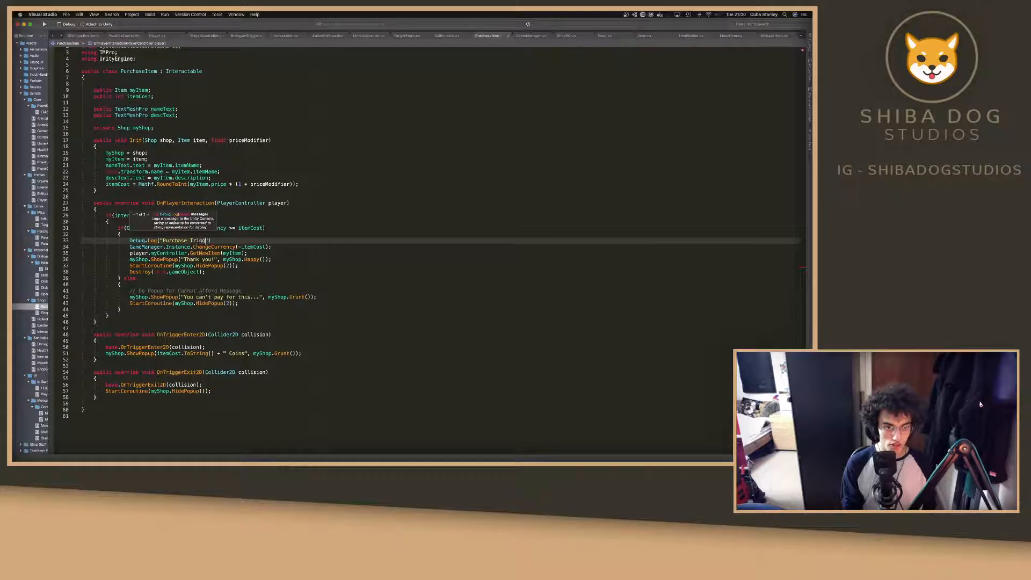
text(d: " )
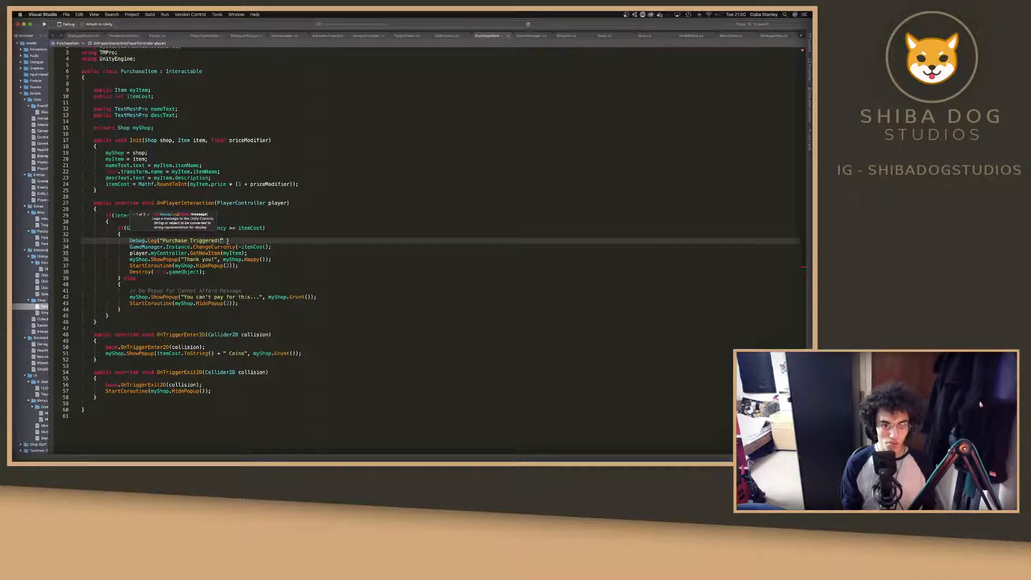
text( + )
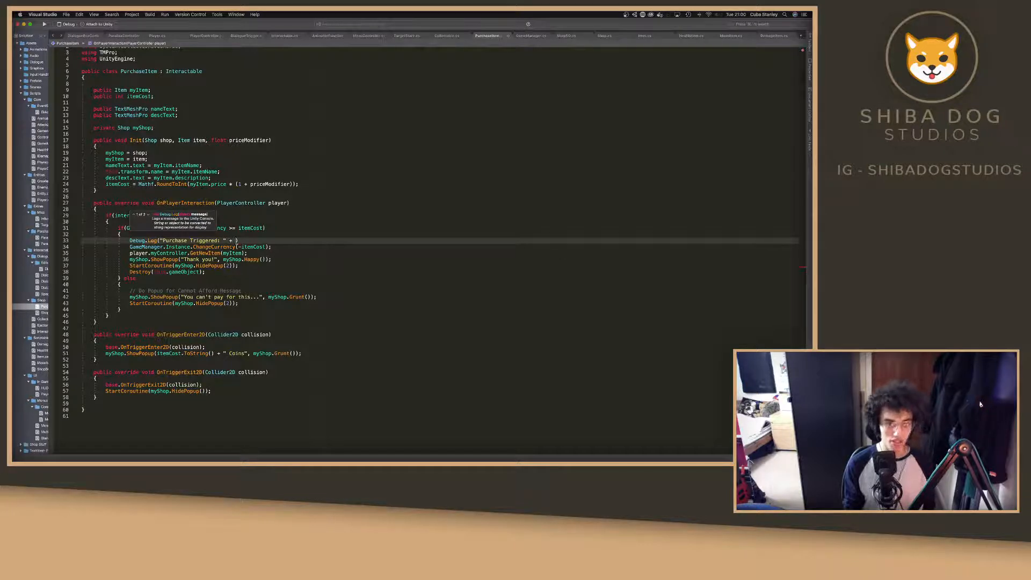
Append myItem.itemName to the "Purchase Triggered: " log message and complete the statement.
text(item)
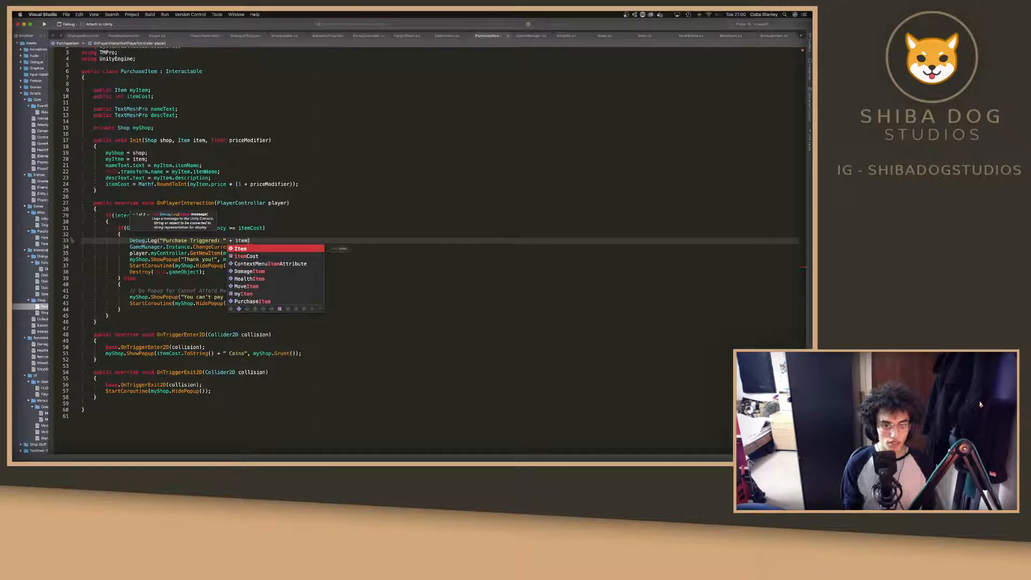
key(Down)
key(Down)
key(Down)
key(Down)
key(Down)
key(Down)
key(Return)
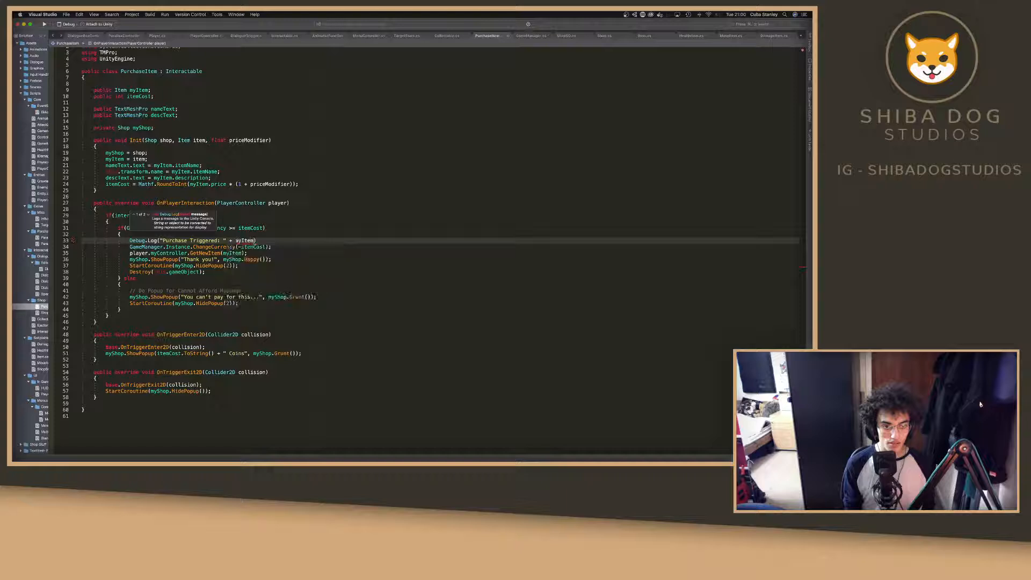
text(.i)
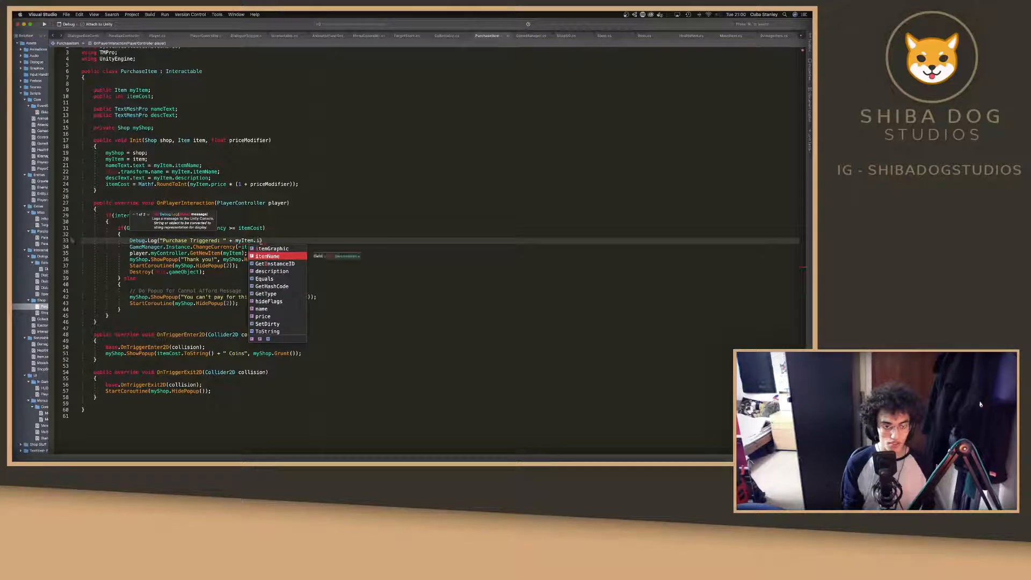
key(Return)
text();)
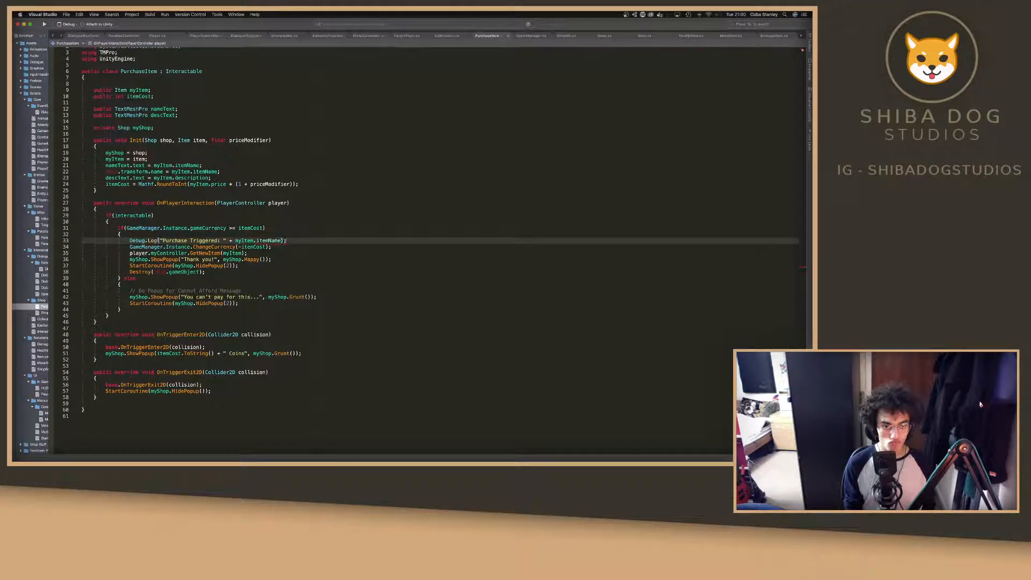
Add this.gameObject as the context argument of the Debug.Log call and save the script.
key(Left)
key(Left)
key(BackSpace)
text(, this)
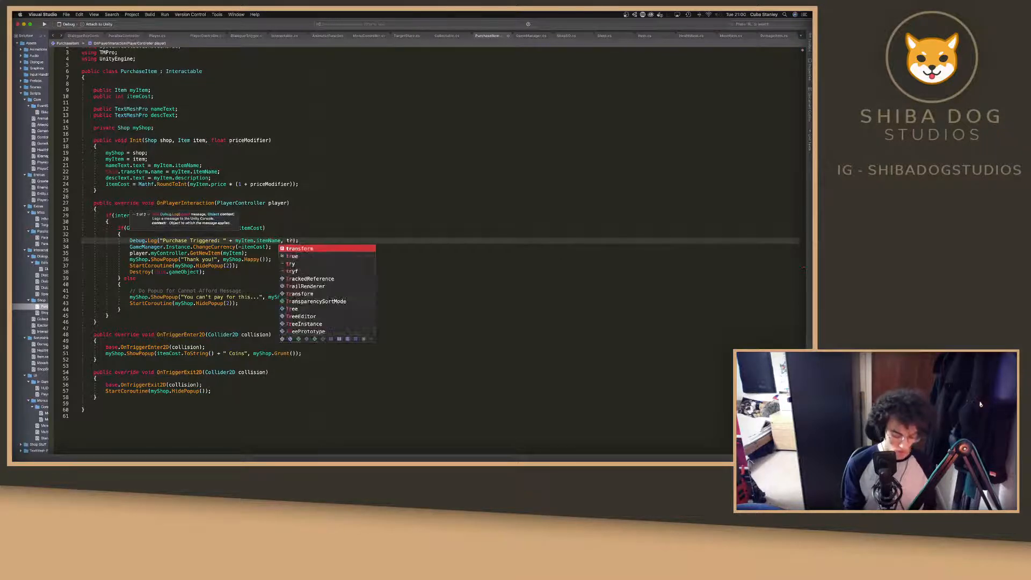
key(super+s)
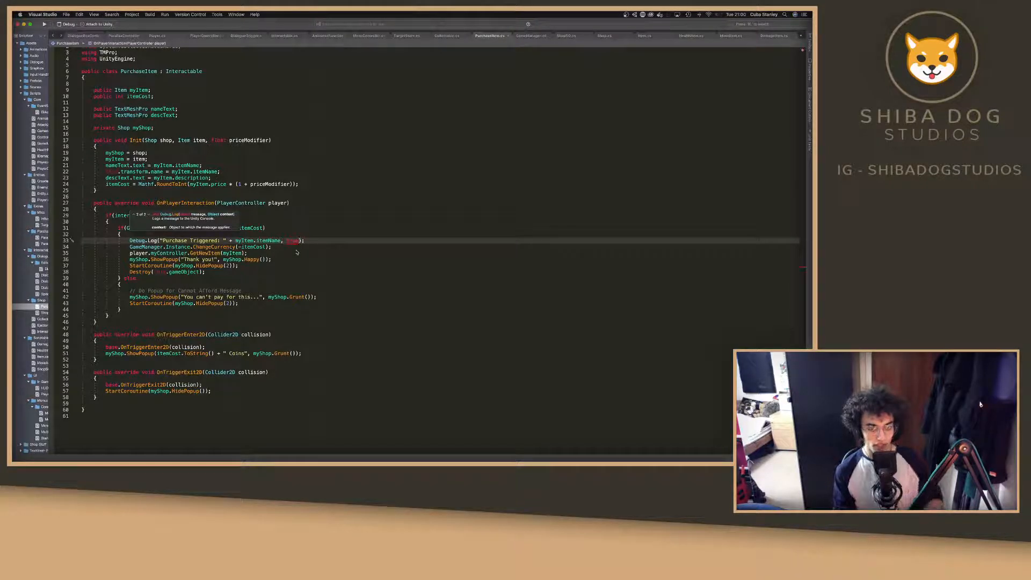
key(BackSpace)
key(BackSpace)
text(false)
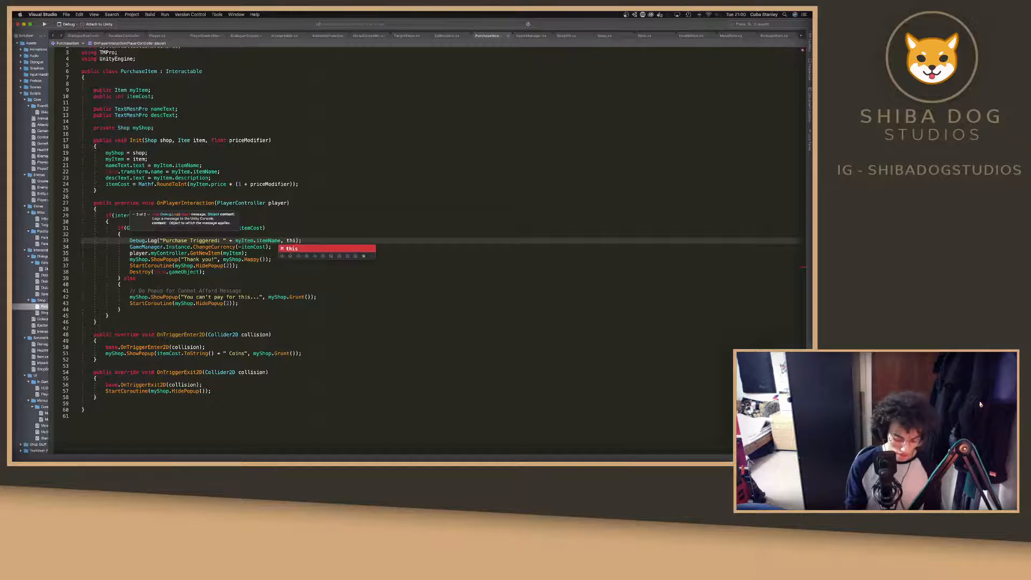
text(.gameObject)
key(super+s)
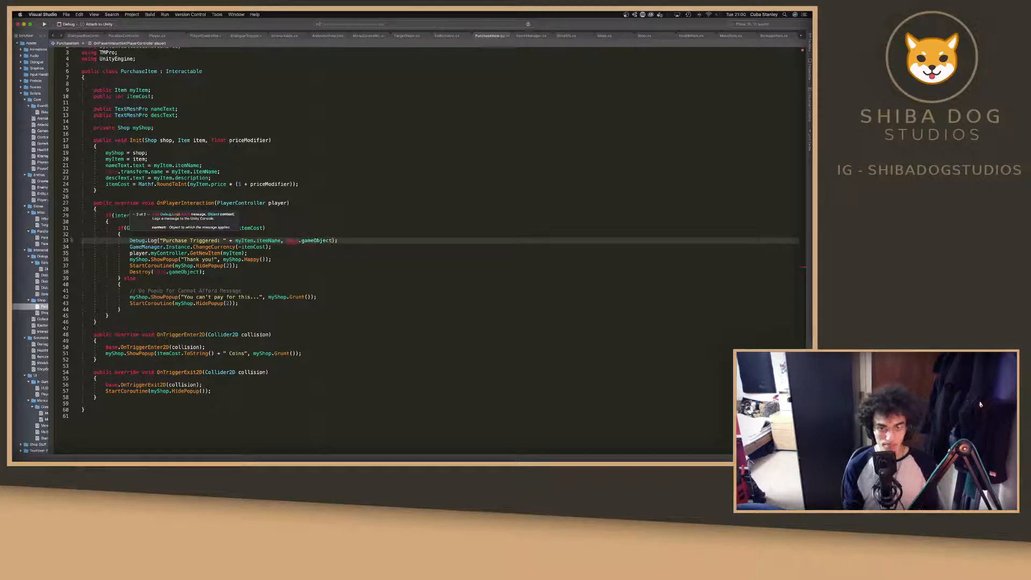
Switch to Unity, run the game and select the first player's Player Controller object, showing it in the Scene view.
key(super+Tab)
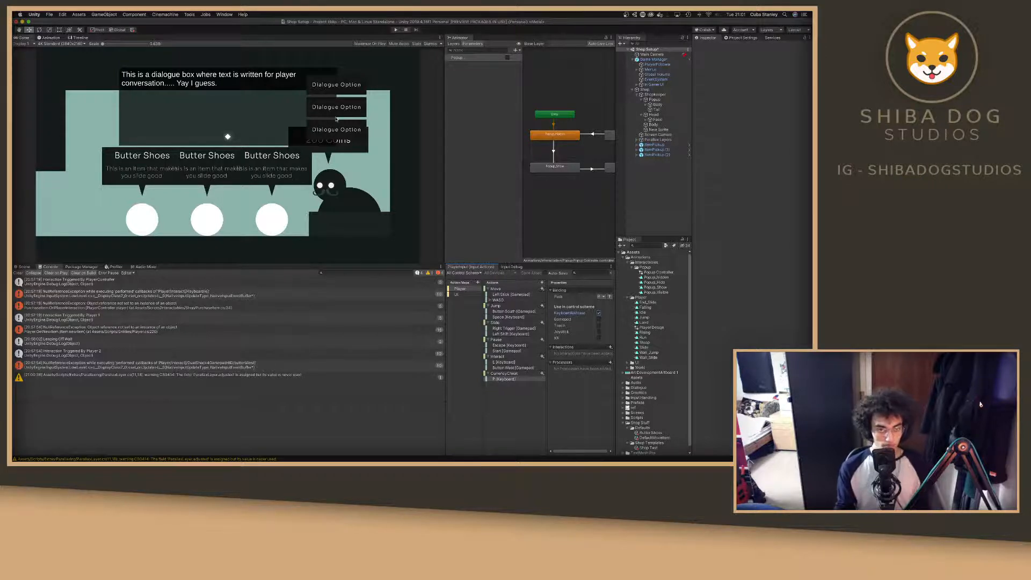
click(394, 33)
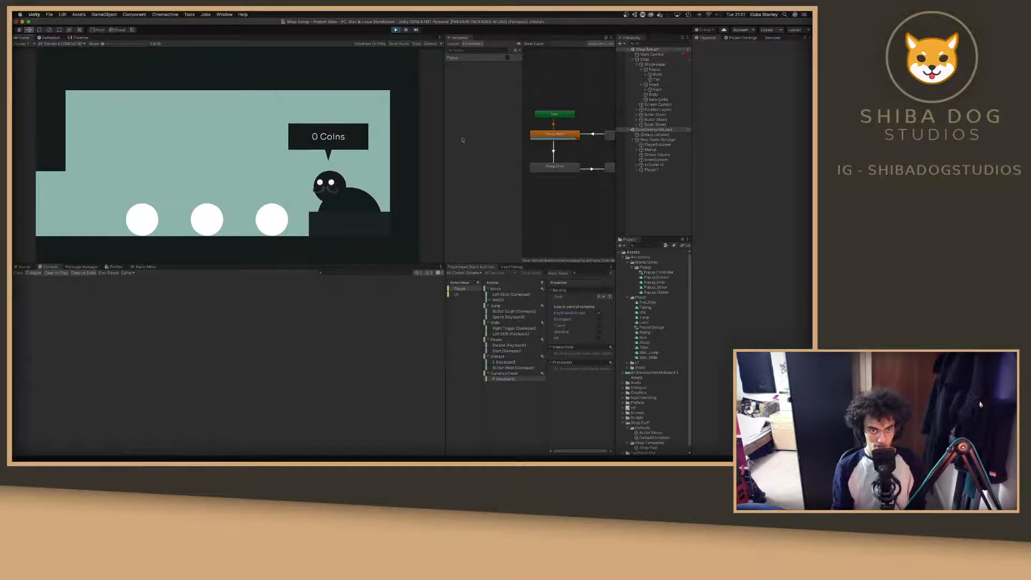
click(650, 169)
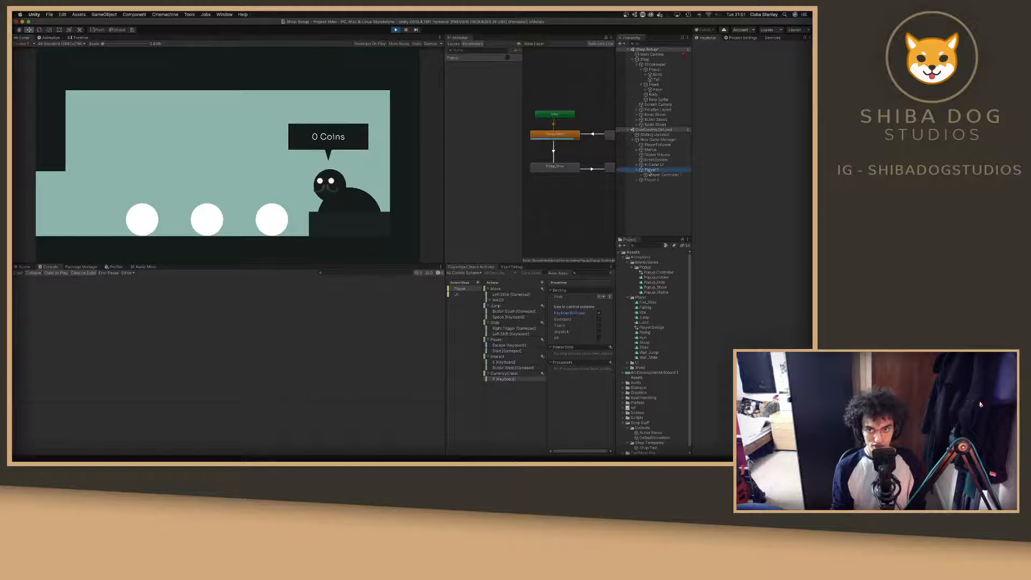
click(651, 175)
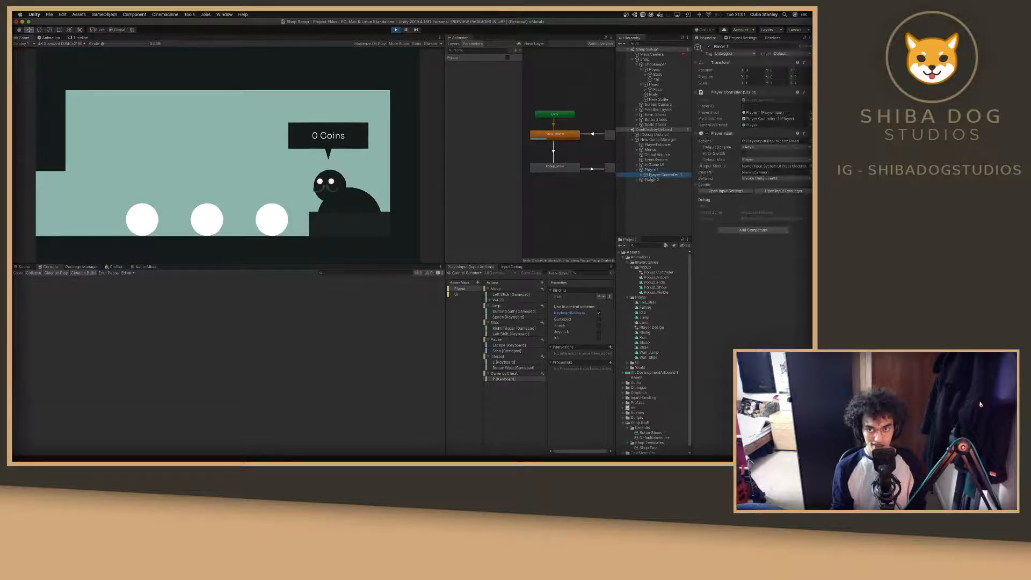
click(23, 267)
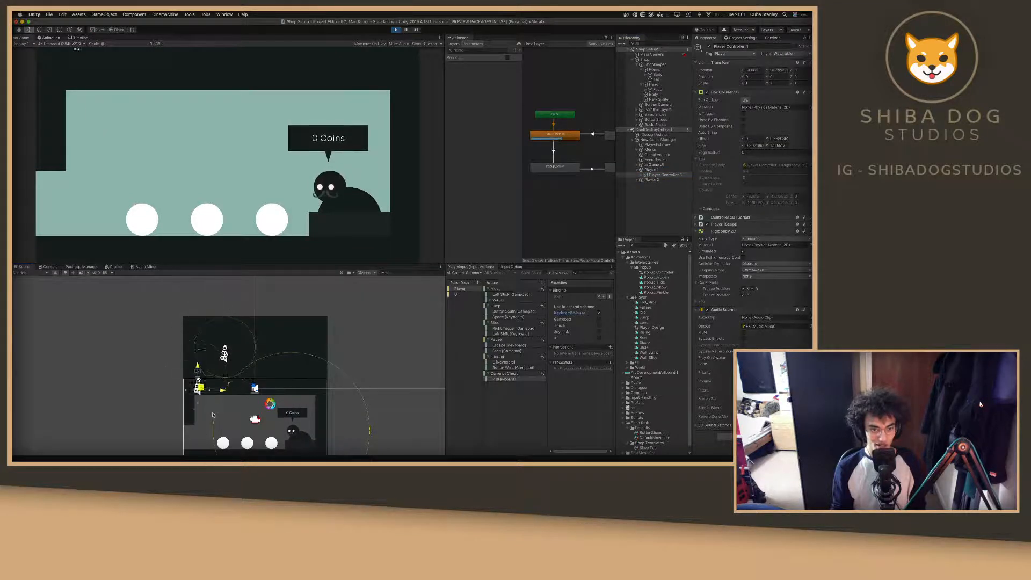
Walk the character to the Basic Shoes, try to buy them and open the source line of the Purchase Triggered console entry.
click(226, 152)
key(d)
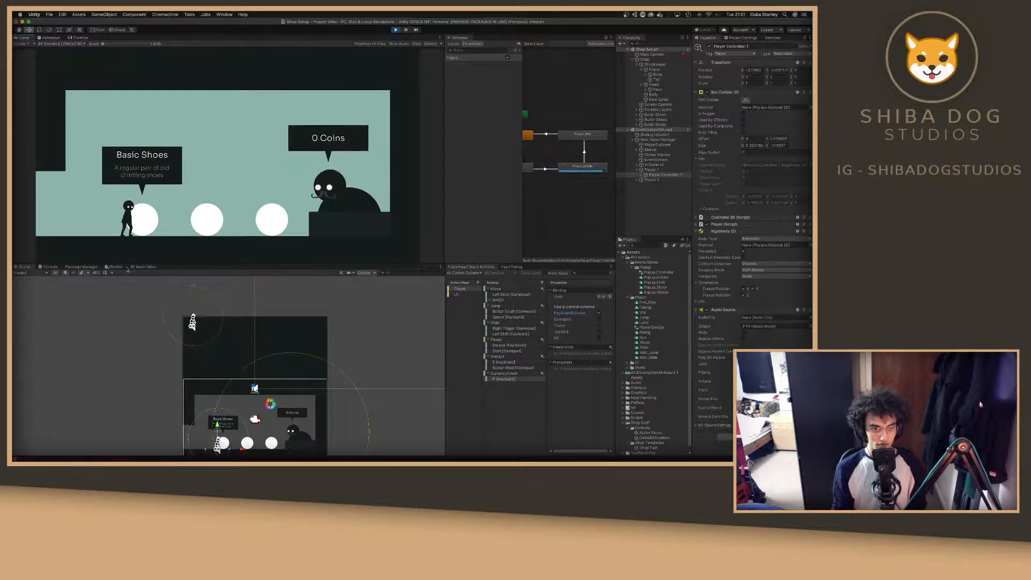
click(50, 267)
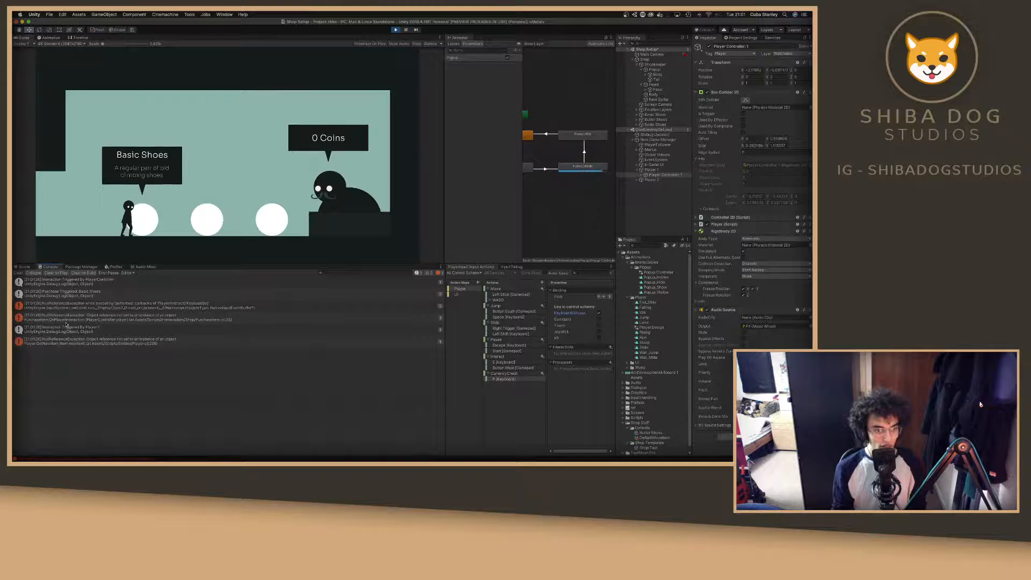
click(78, 295)
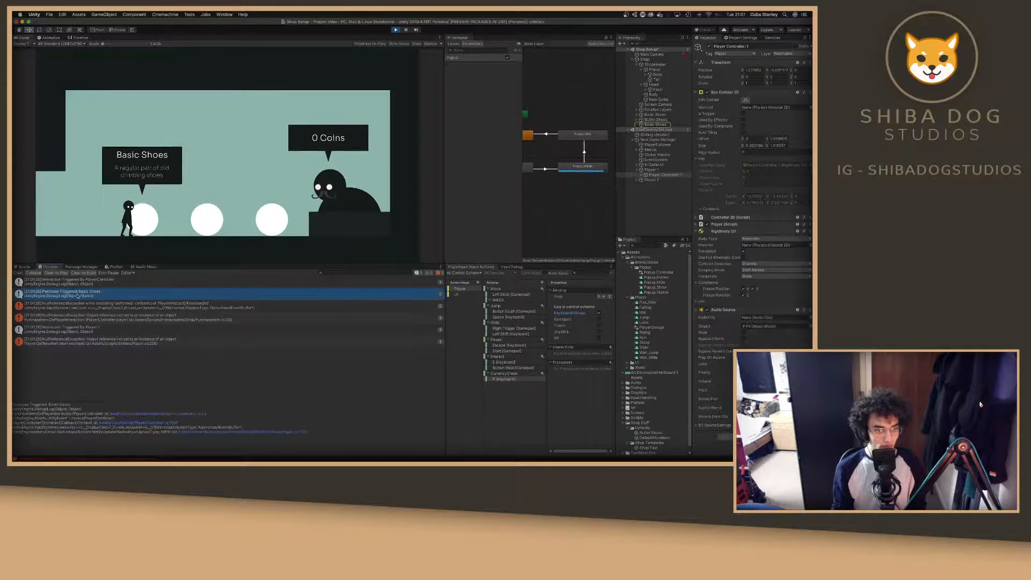
double_click(78, 295)
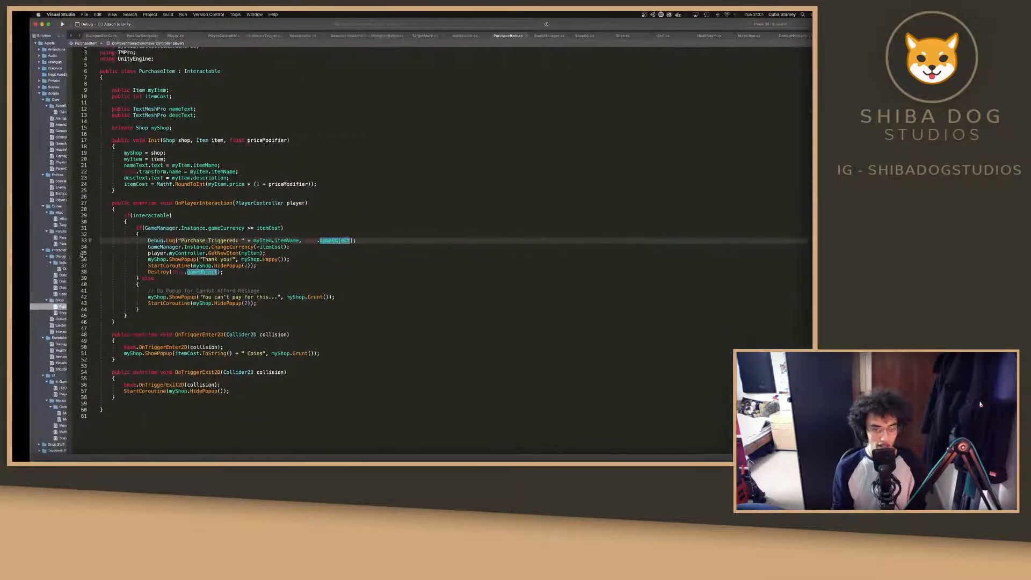
Examine the condition comparing GameManager.Instance.gameCurrency with itemCost in OnPlayerInteraction.
click(119, 228)
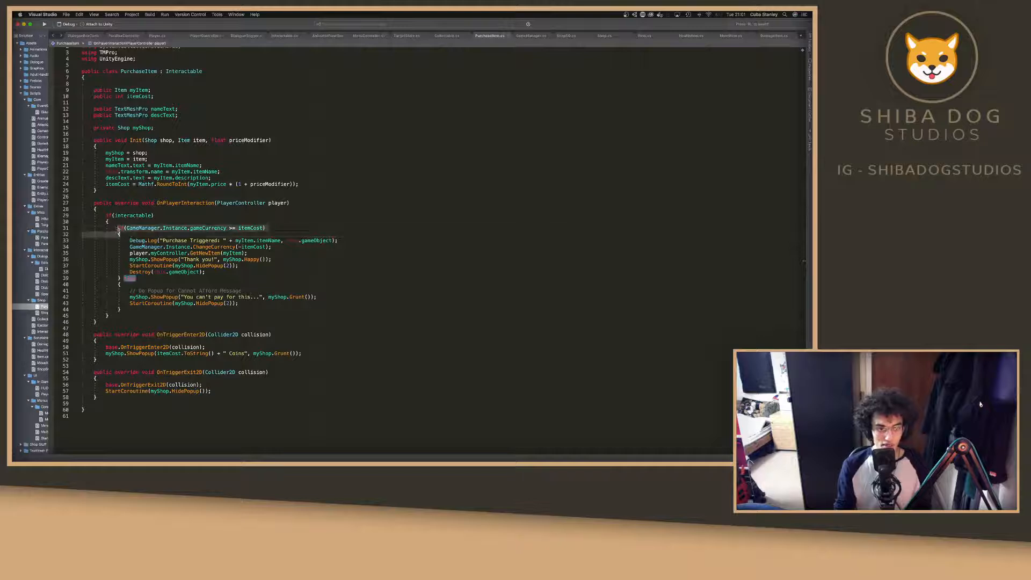
click(180, 230)
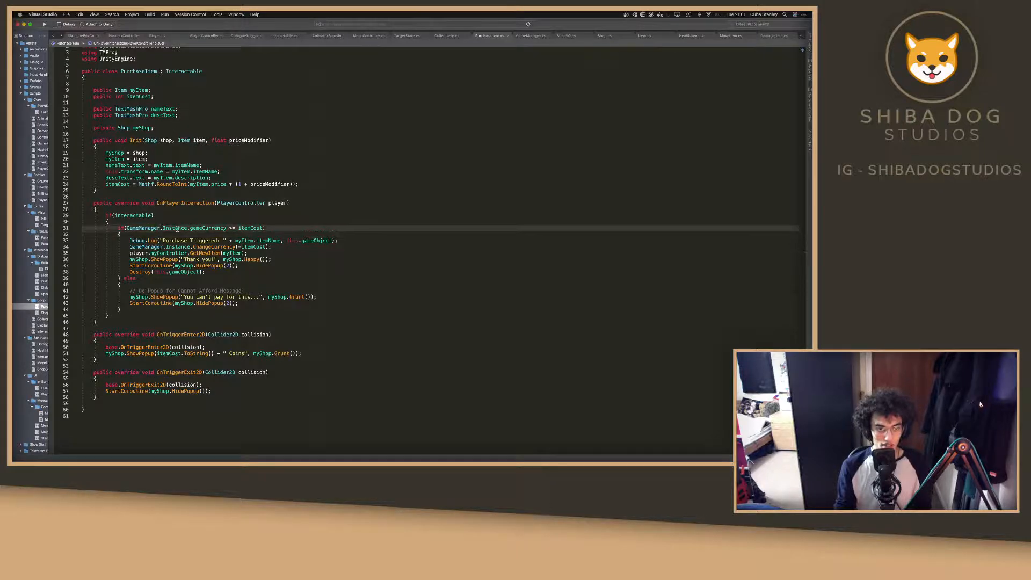
double_click(197, 229)
double_click(230, 229)
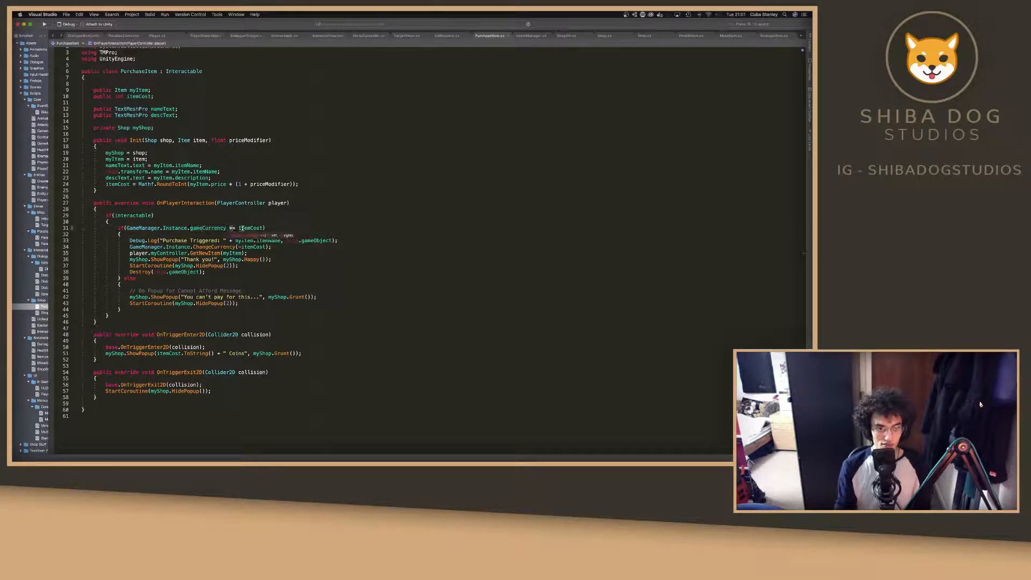
double_click(241, 229)
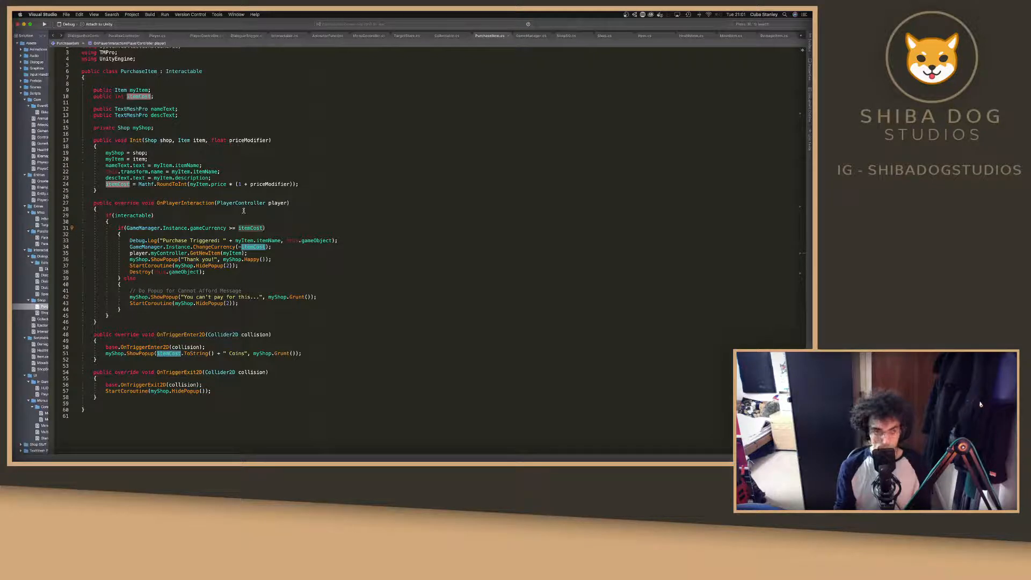
Return to the running game in Unity and inspect the Game Currency value on the New Game Manager object.
key(ctrl+Left)
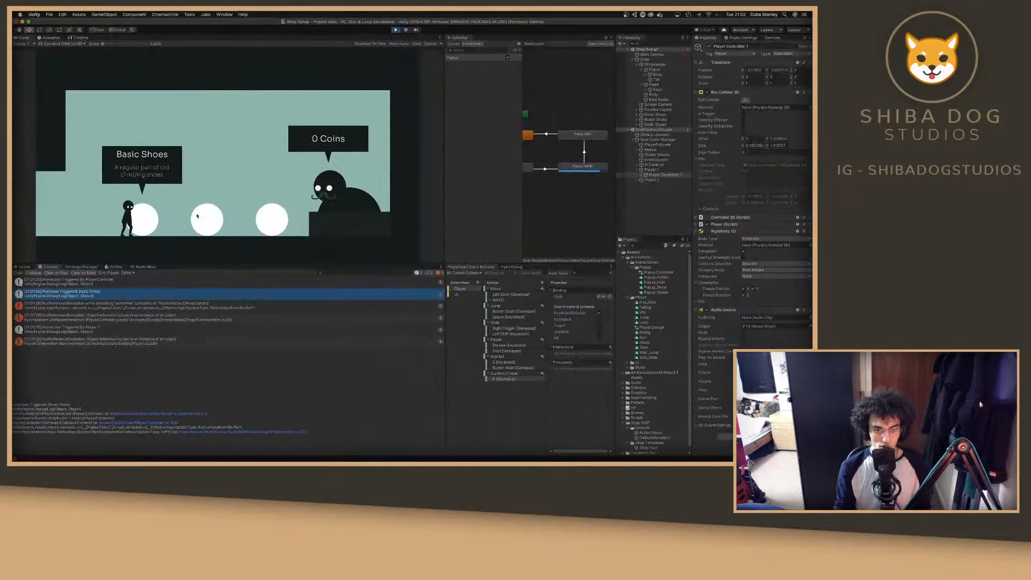
key(ctrl+Right)
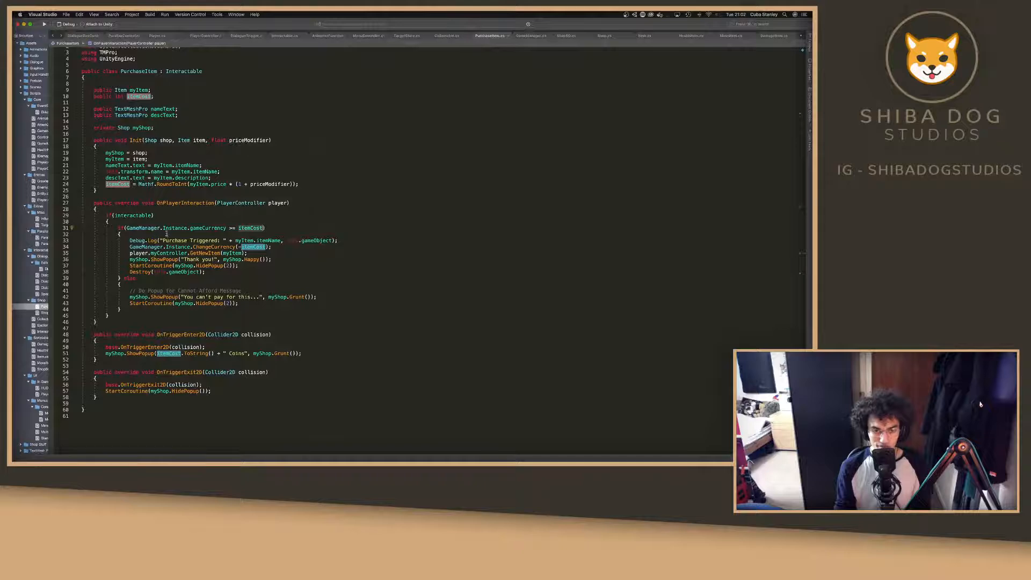
key(ctrl+Left)
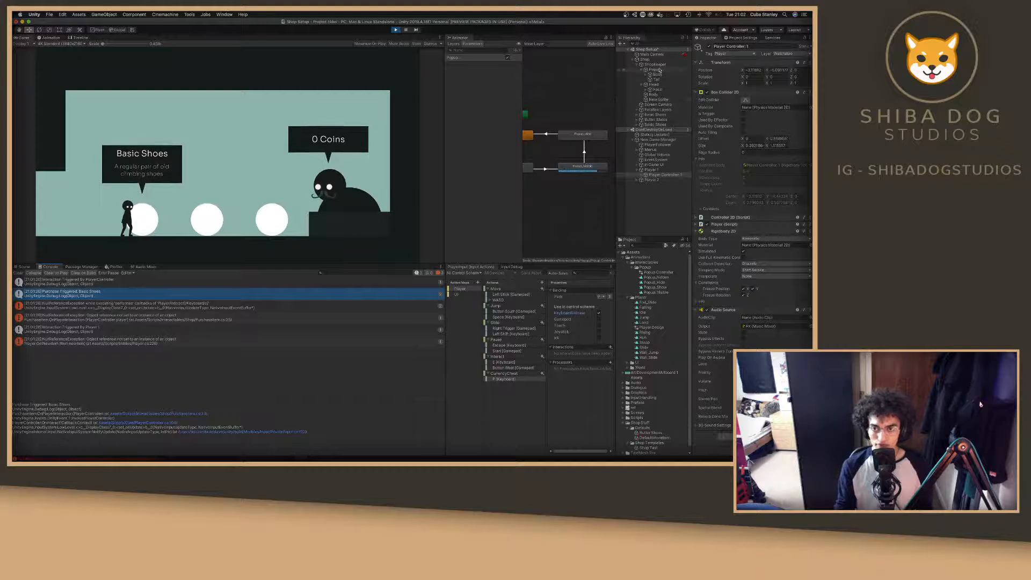
click(653, 140)
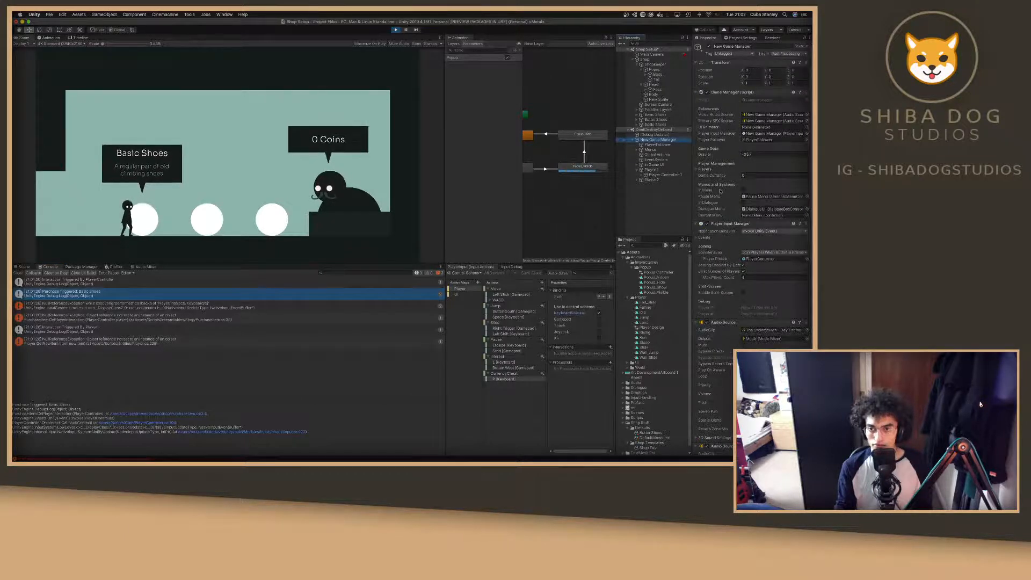
click(741, 176)
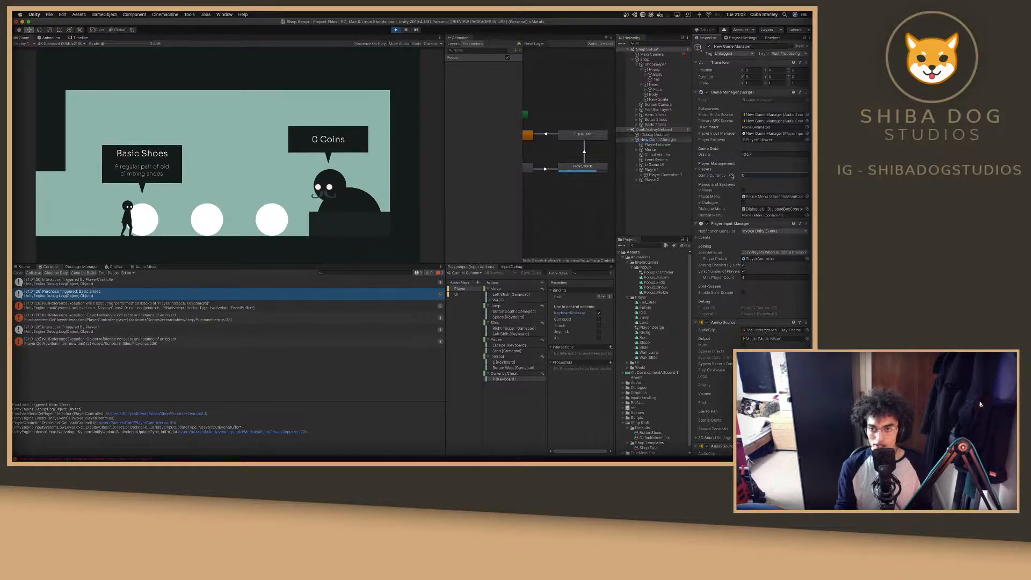
Glance back at the purchase code, then try to buy the Butter Shoes and the Basic Shoes nearest the shopkeeper in the running game.
key(super+Tab)
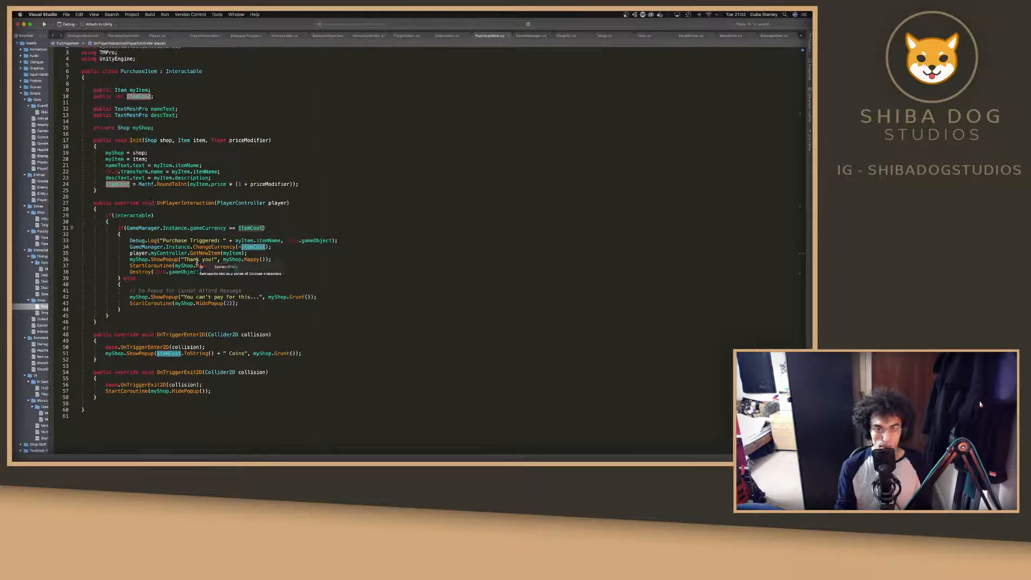
key(super+Tab)
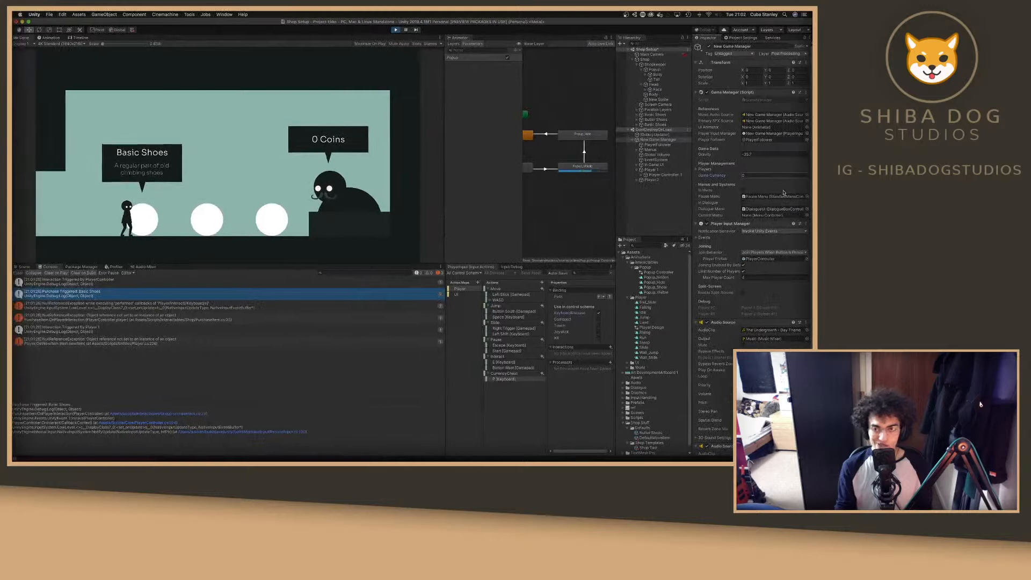
key(d)
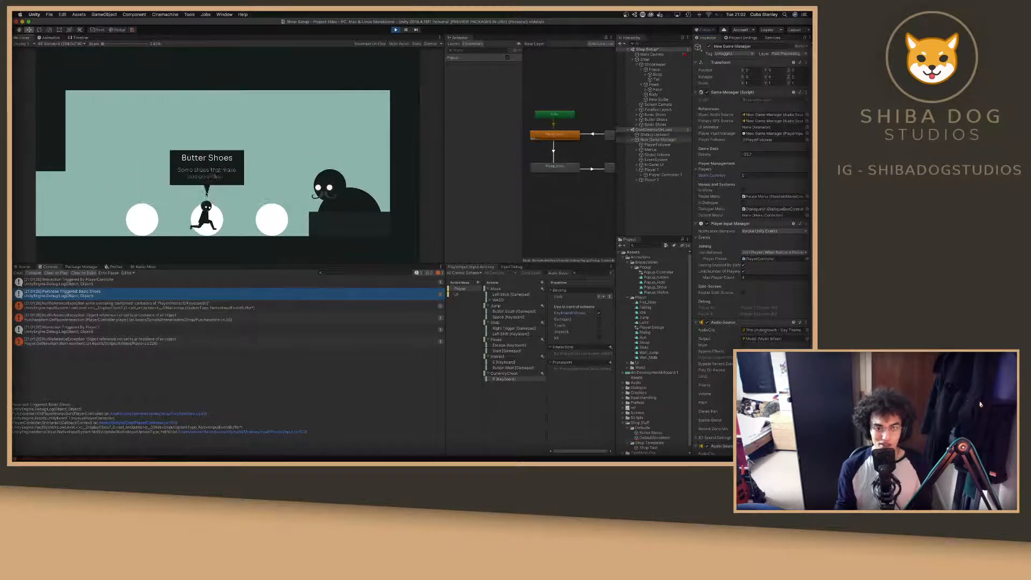
key(e)
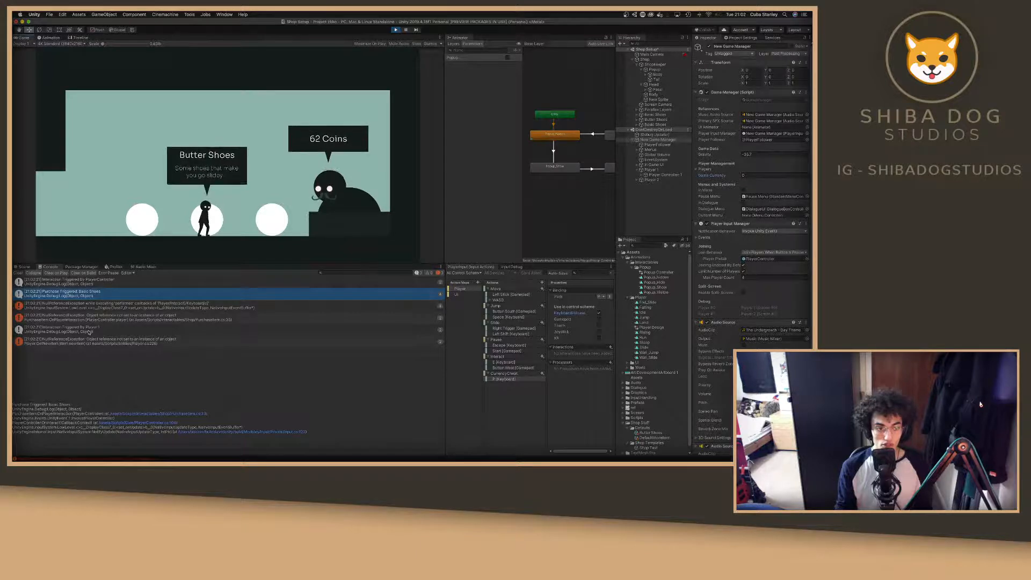
key(d)
key(shift)
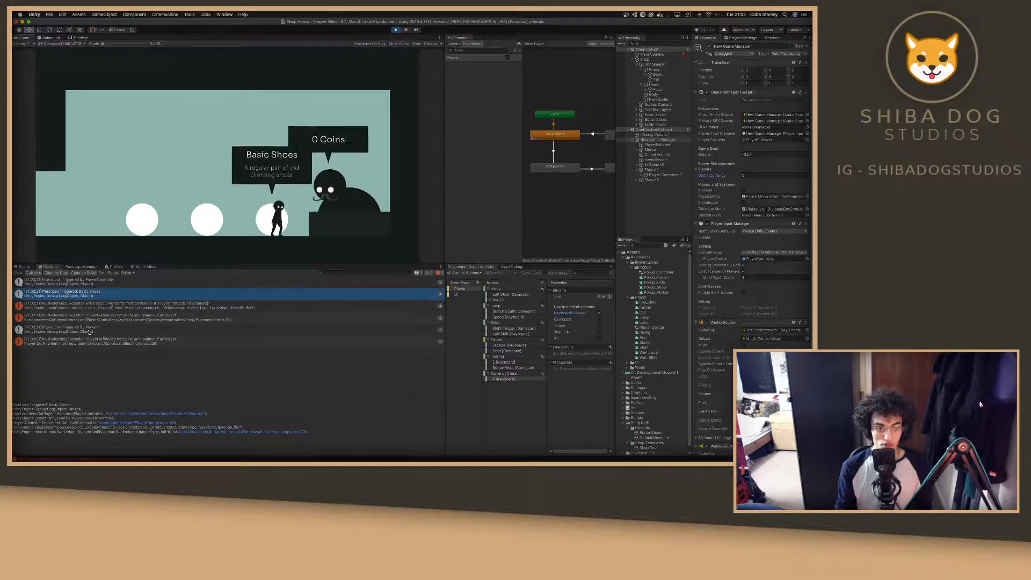
key(e)
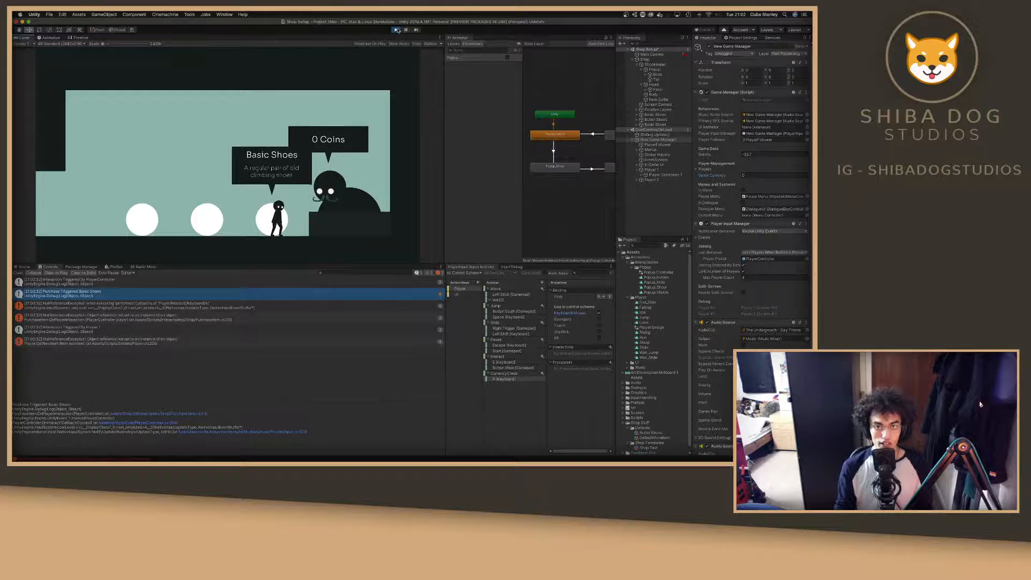
Restart the game and move the Player Controller 1 object down into the shop in the Scene view.
click(396, 30)
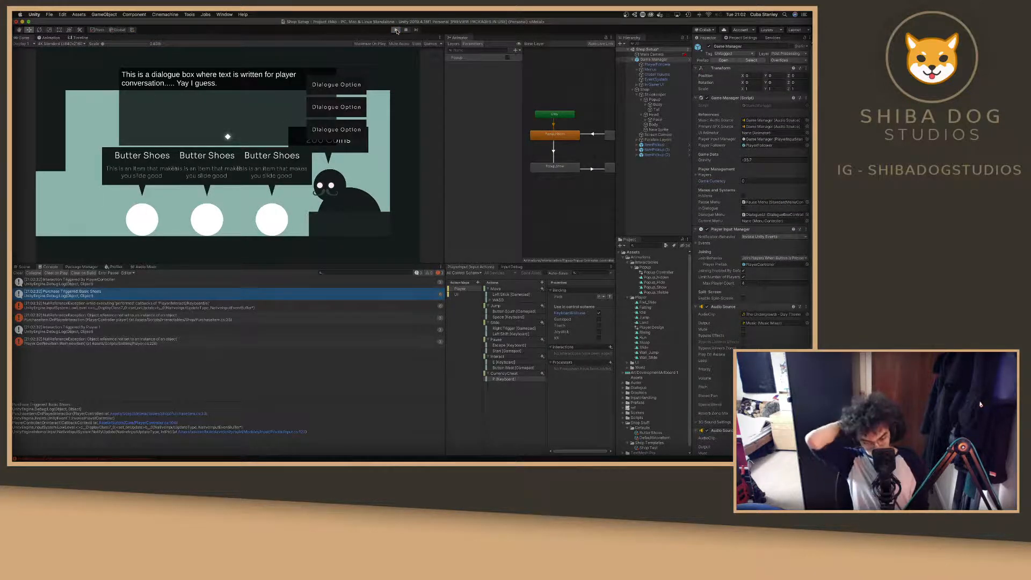
click(396, 30)
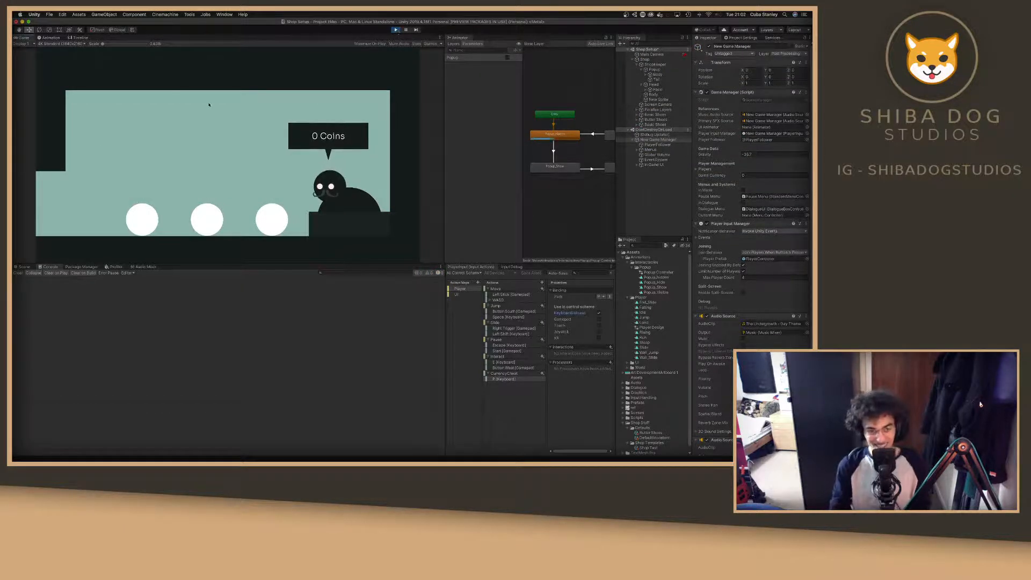
click(239, 122)
click(638, 169)
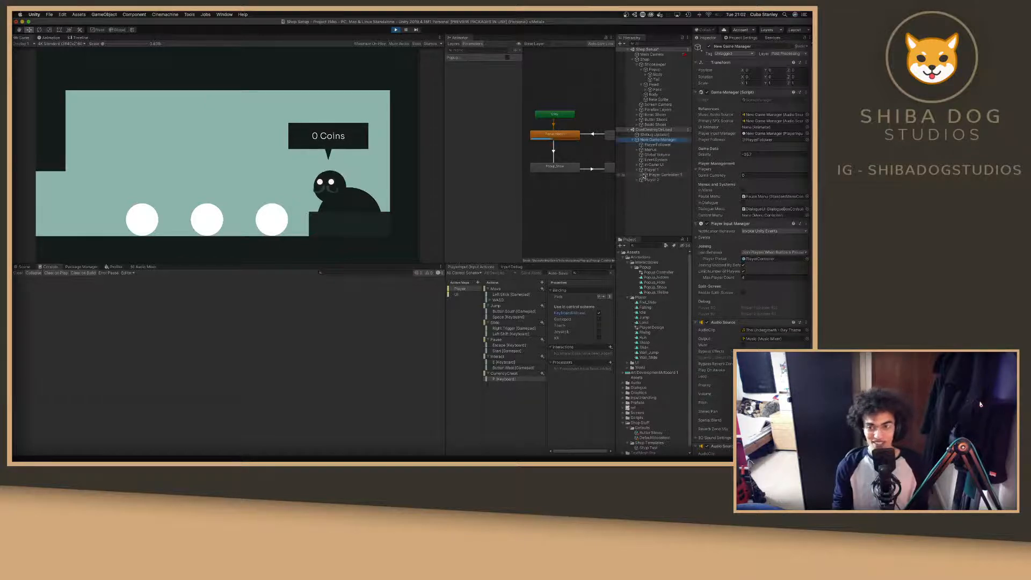
click(665, 175)
click(24, 267)
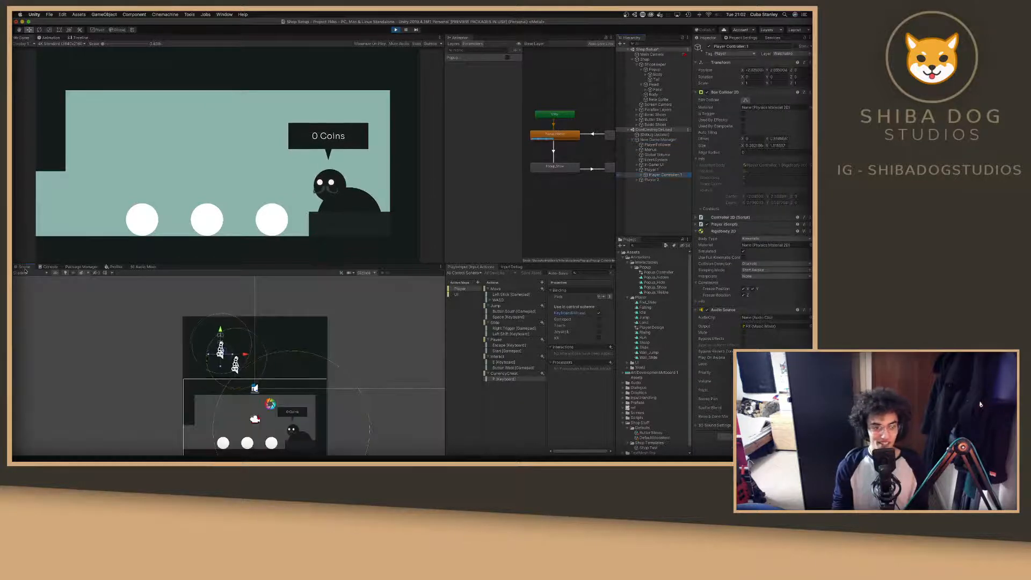
drag(209, 395, 210, 416)
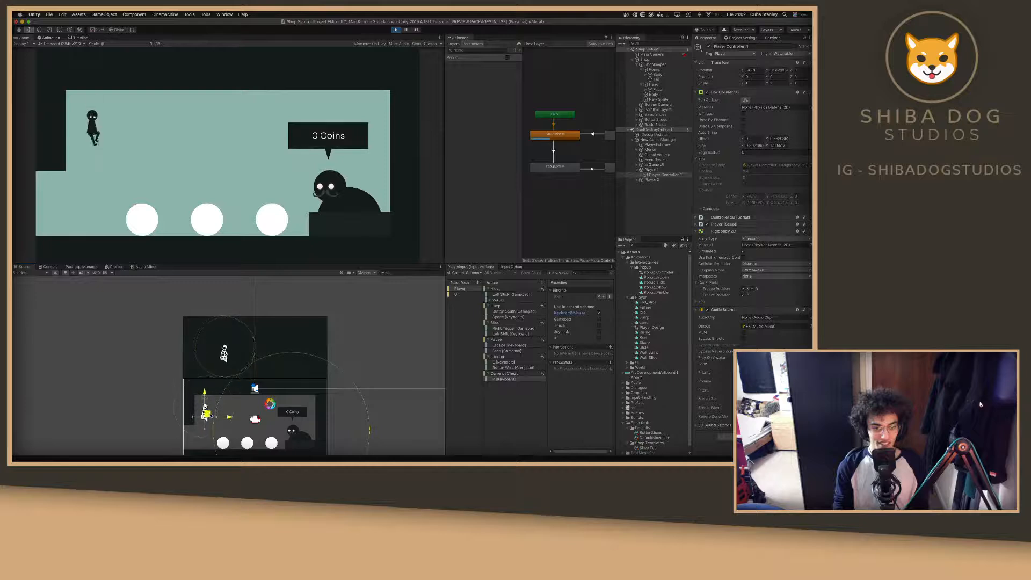
Walk the character to the Butter Shoes and examine the Purchase Triggered entry in the Console.
click(202, 203)
key(d)
key(d)
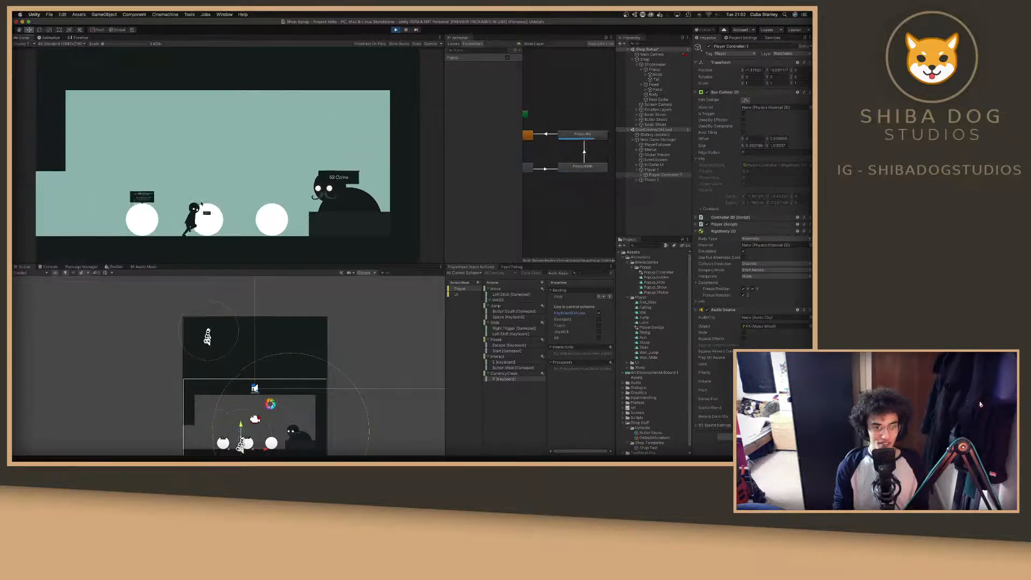
key(a)
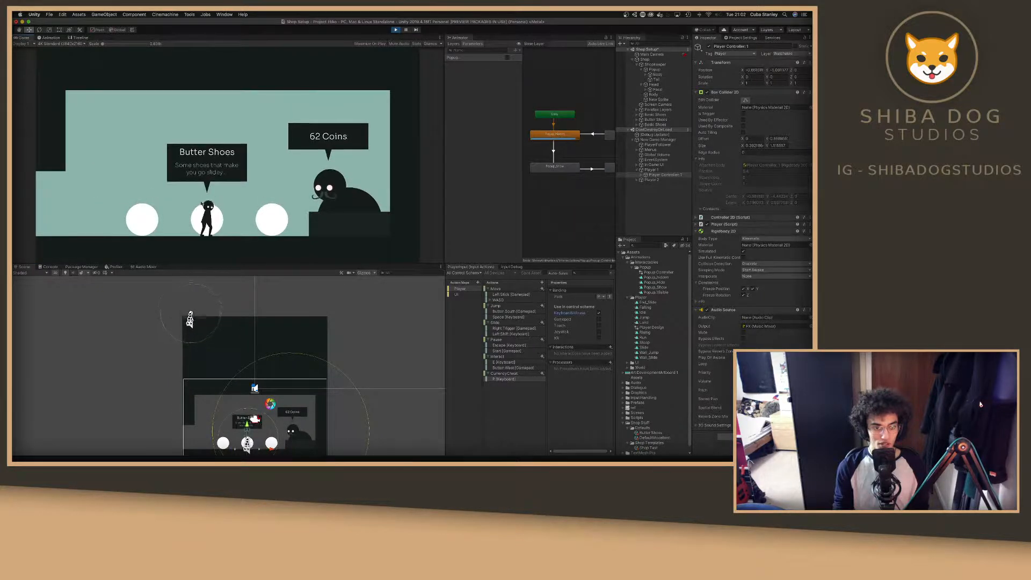
click(56, 267)
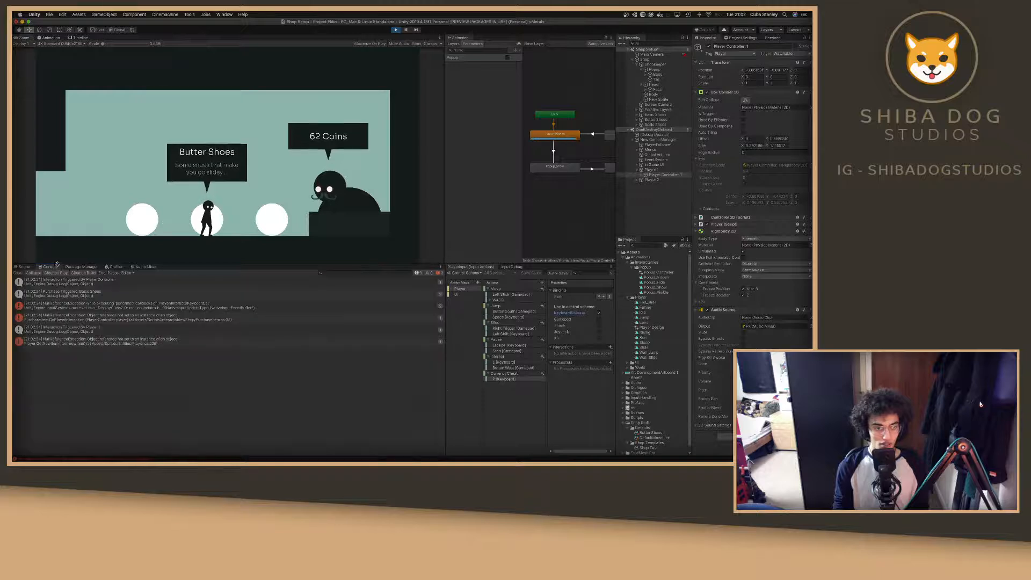
click(86, 295)
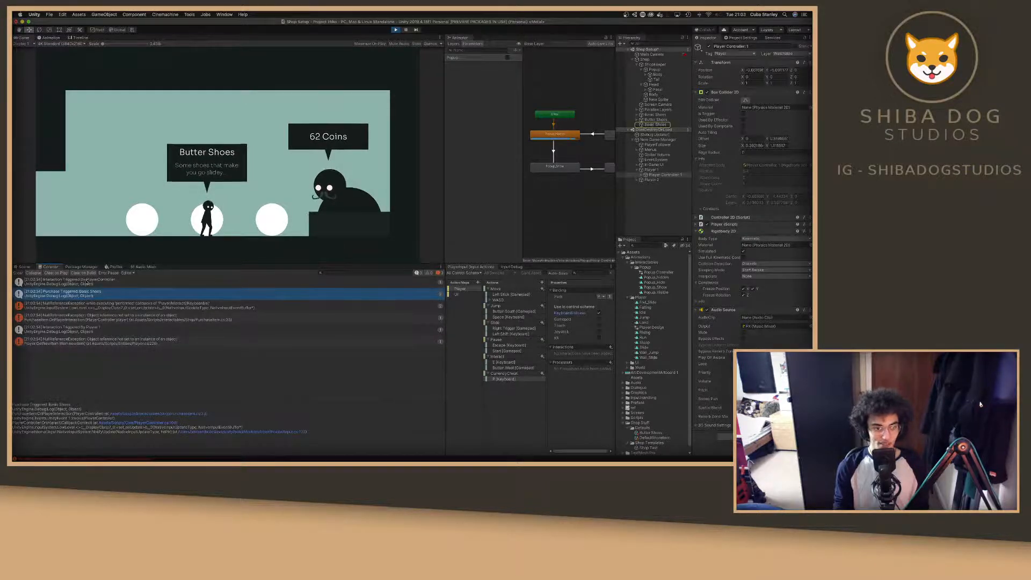
Try to buy the Basic Shoes nearest the shopkeeper, then walk the character back and forth past the other items.
click(119, 229)
key(d)
key(e)
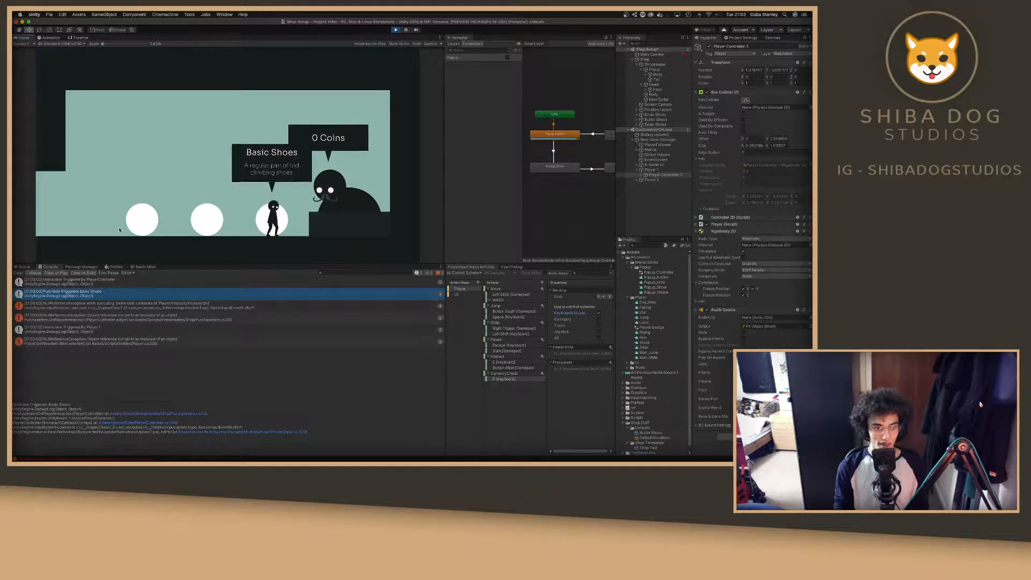
key(a)
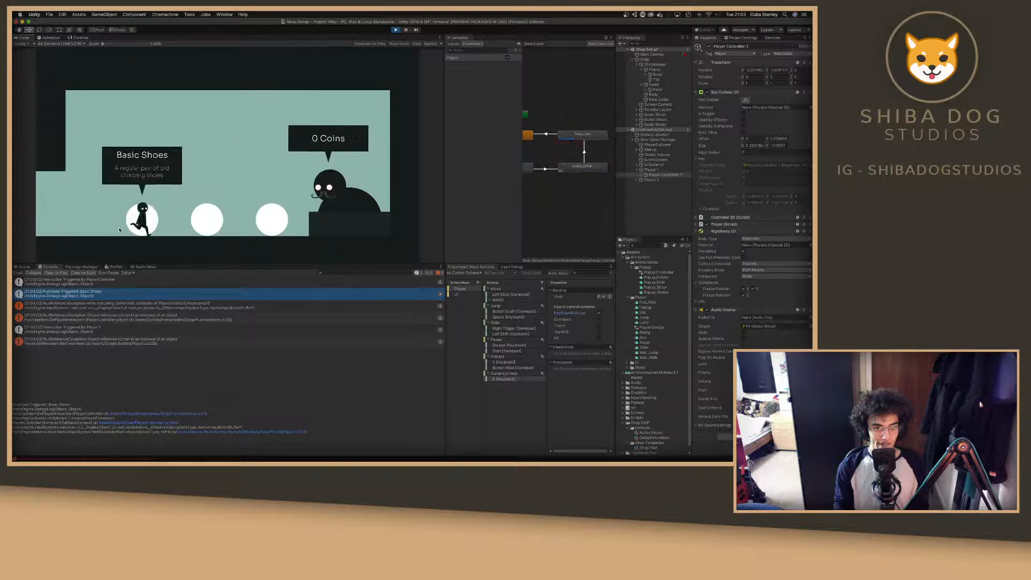
key(d)
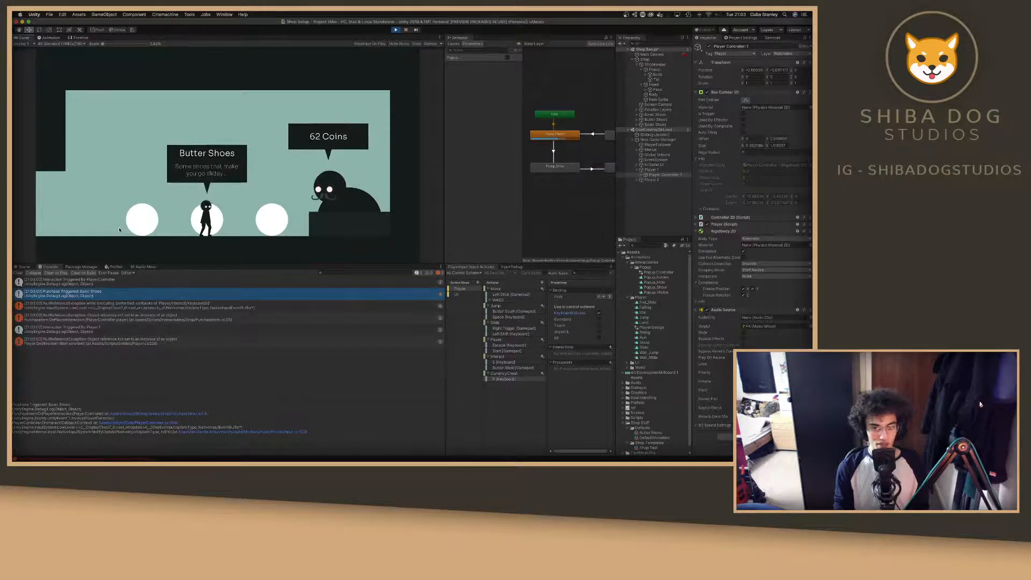
key(a)
key(a)
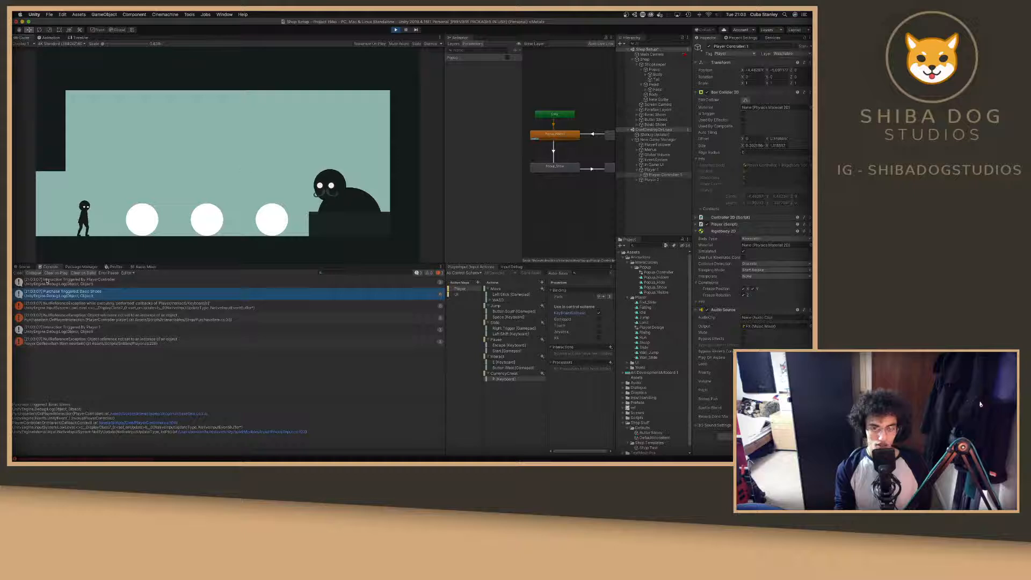
Move the Player Controller 2 object into the shop above the Butter Shoes and bring the Console back into view.
click(21, 267)
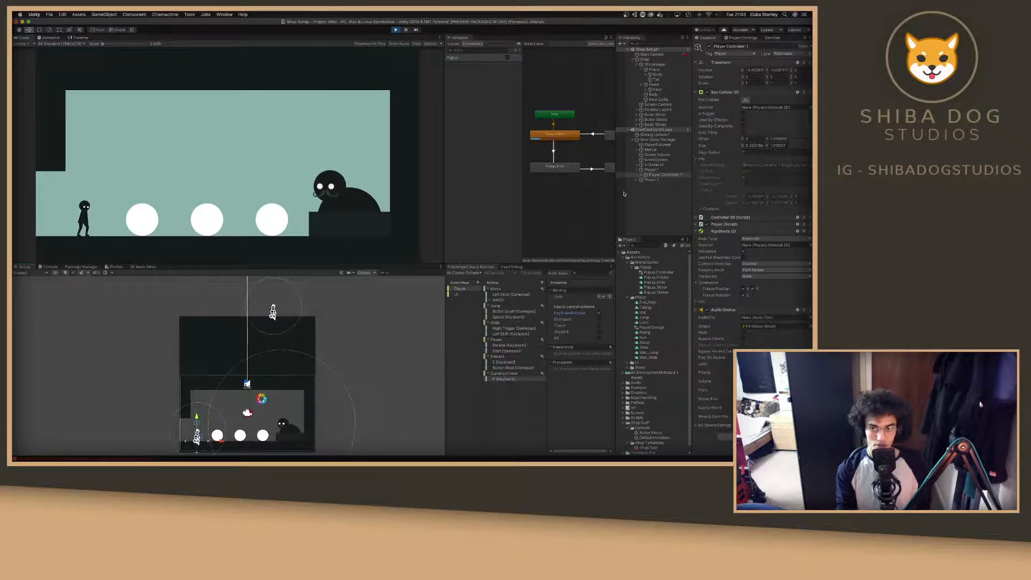
click(637, 180)
click(664, 184)
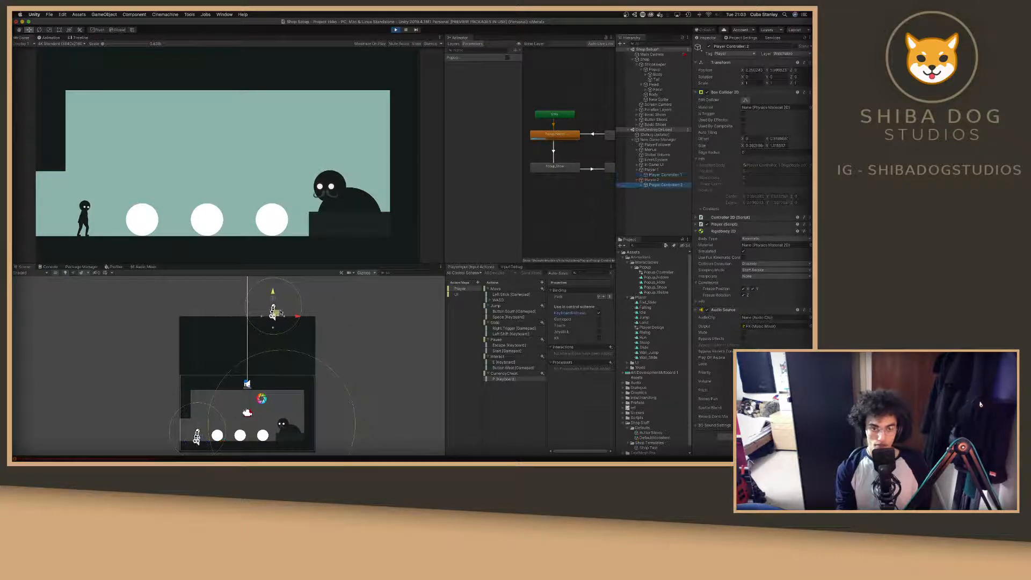
drag(266, 337, 239, 400)
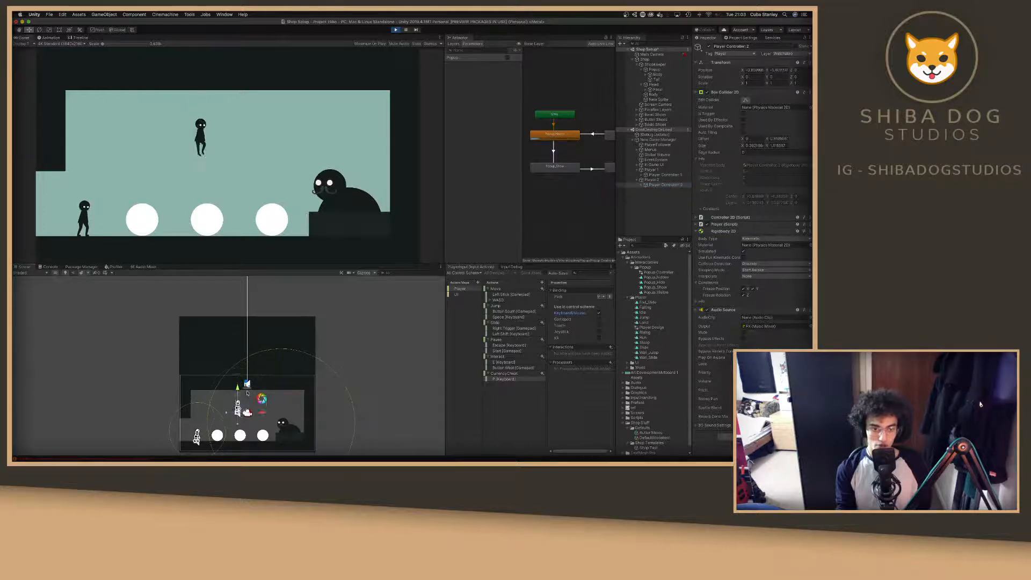
click(50, 267)
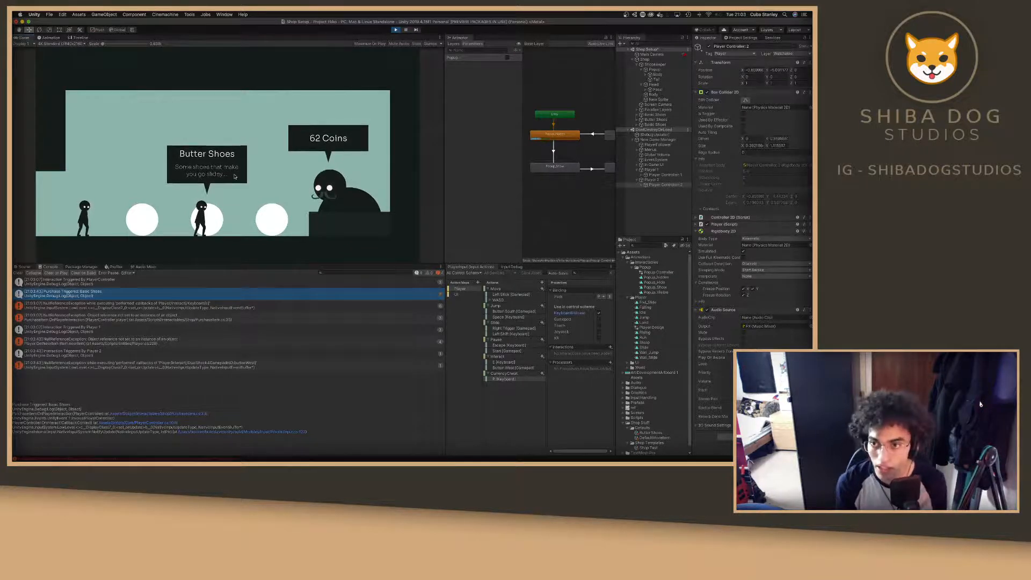
Check the New Game Manager, then expand Player 1's Player Input events and add a callback entry to the currency event.
click(659, 141)
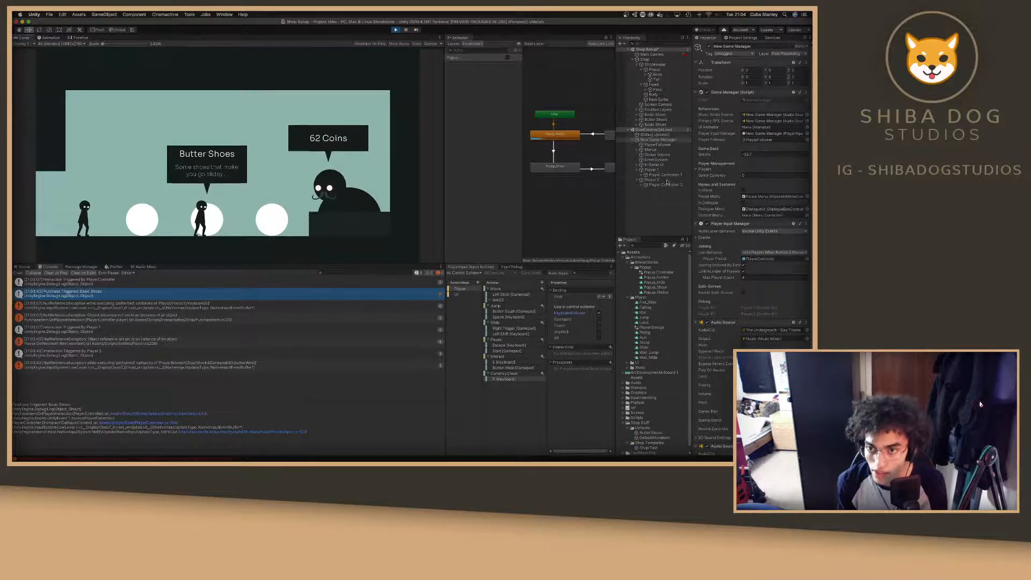
click(650, 170)
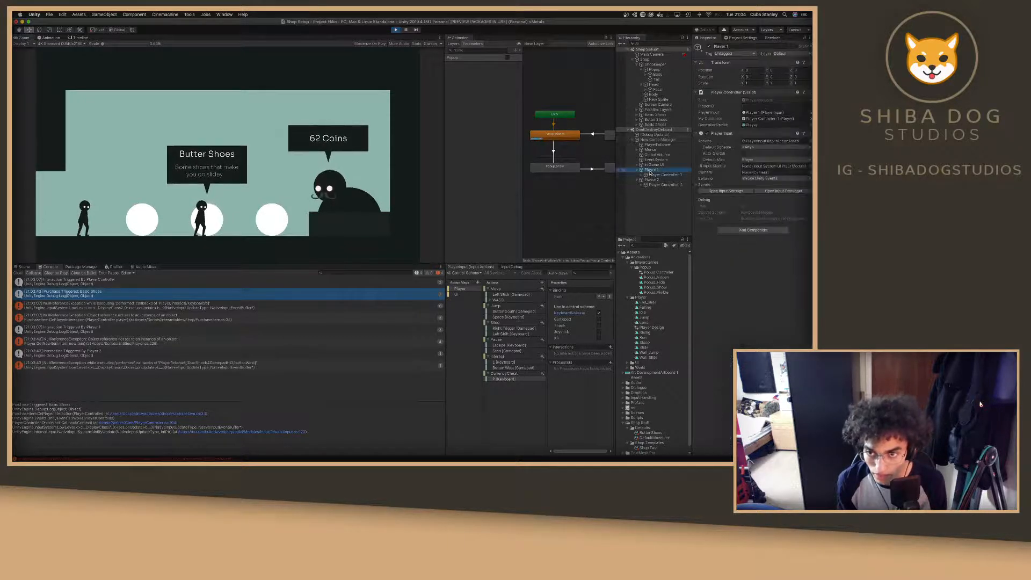
click(699, 185)
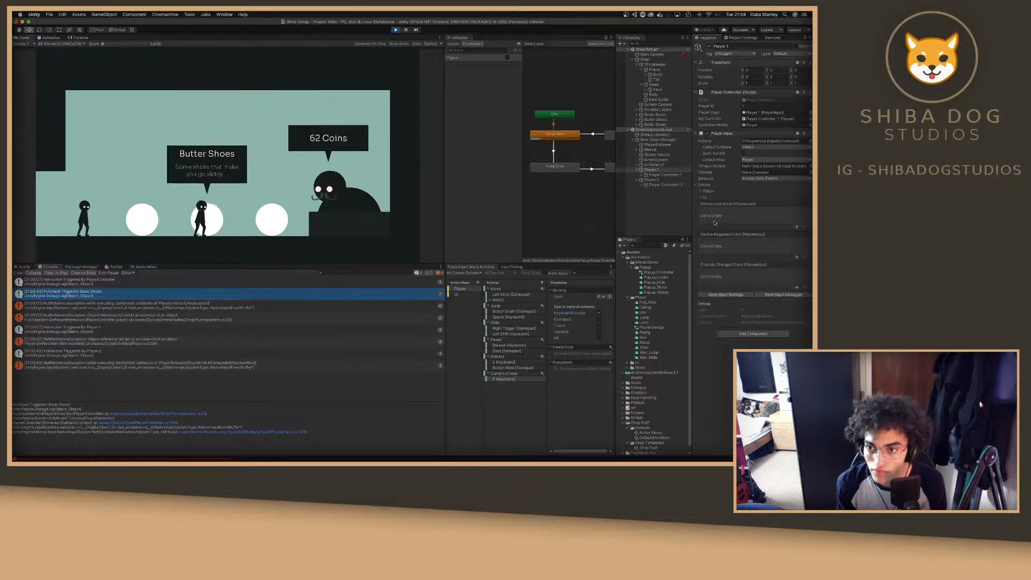
click(709, 192)
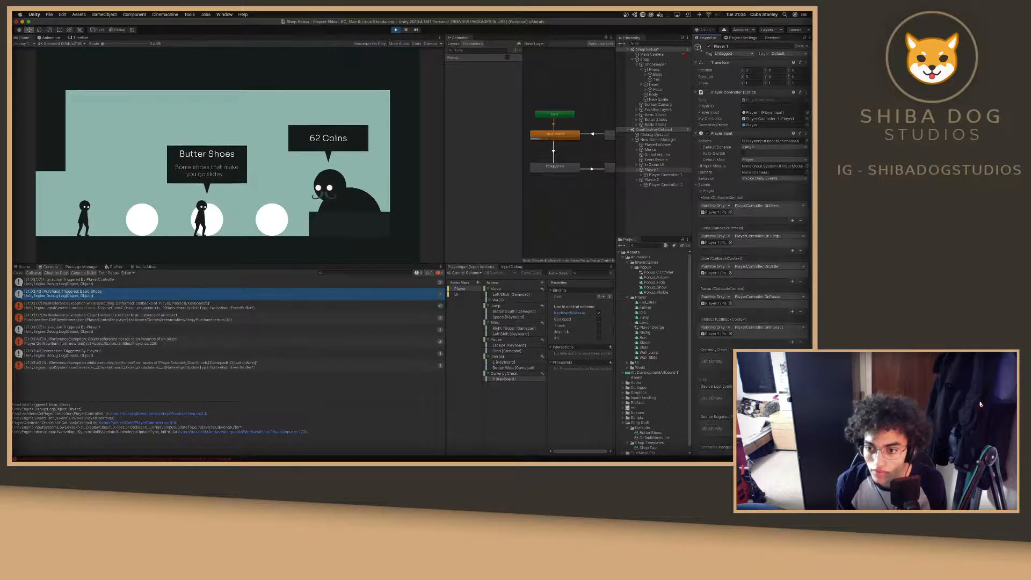
click(792, 372)
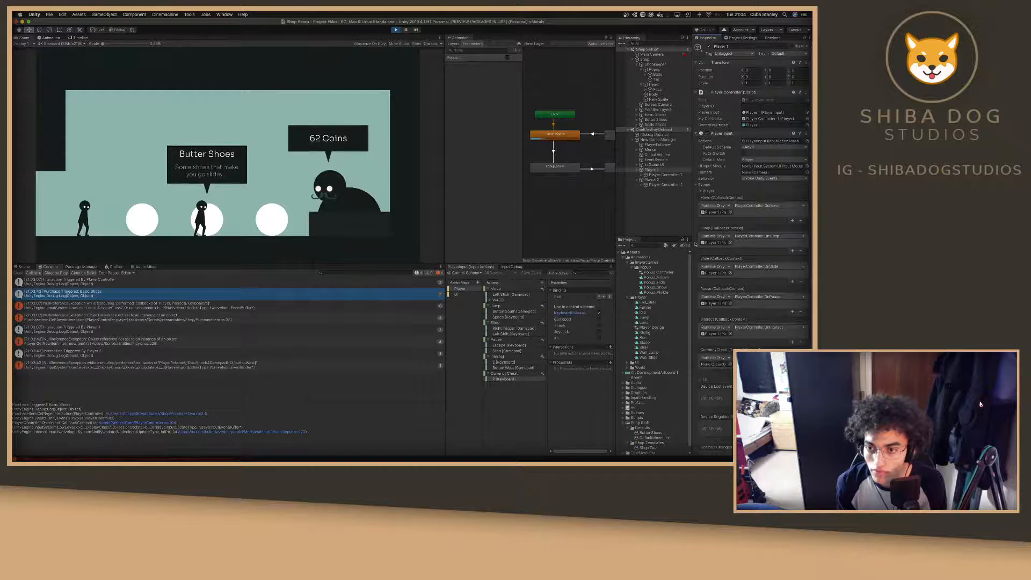
Assign Player 1 to the new currency event entry and set its callback to the PlayerController's IncreaseCurrency function.
drag(652, 170, 719, 365)
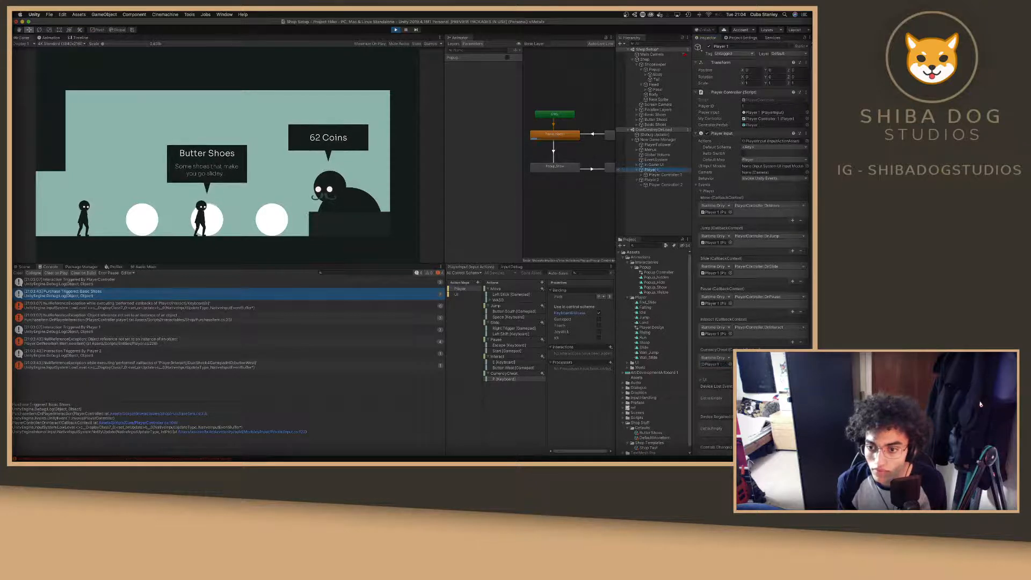
click(763, 357)
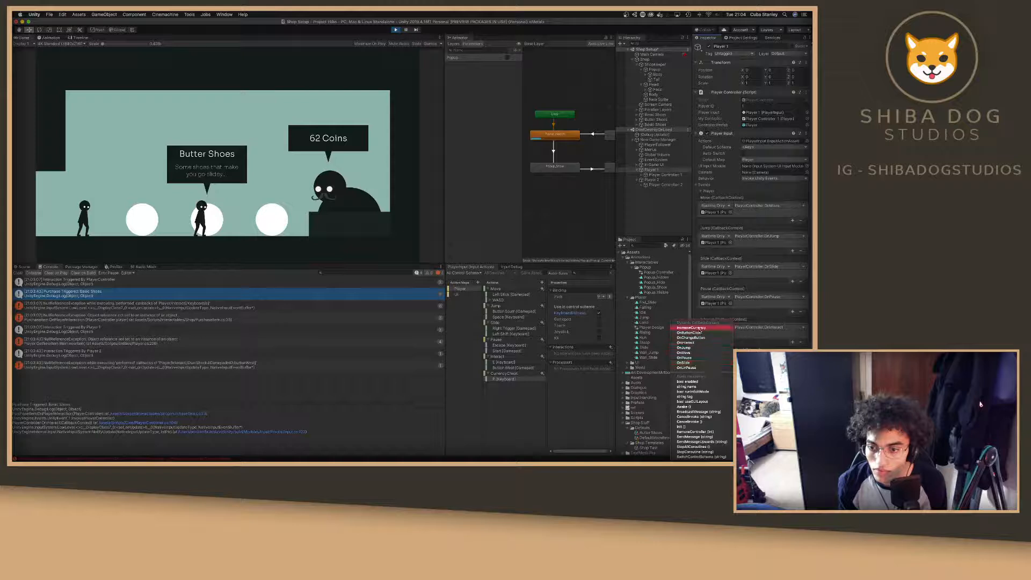
click(699, 328)
Test the currency cheat in the game, inspect Game Currency on the New Game Manager and stop the game.
click(397, 171)
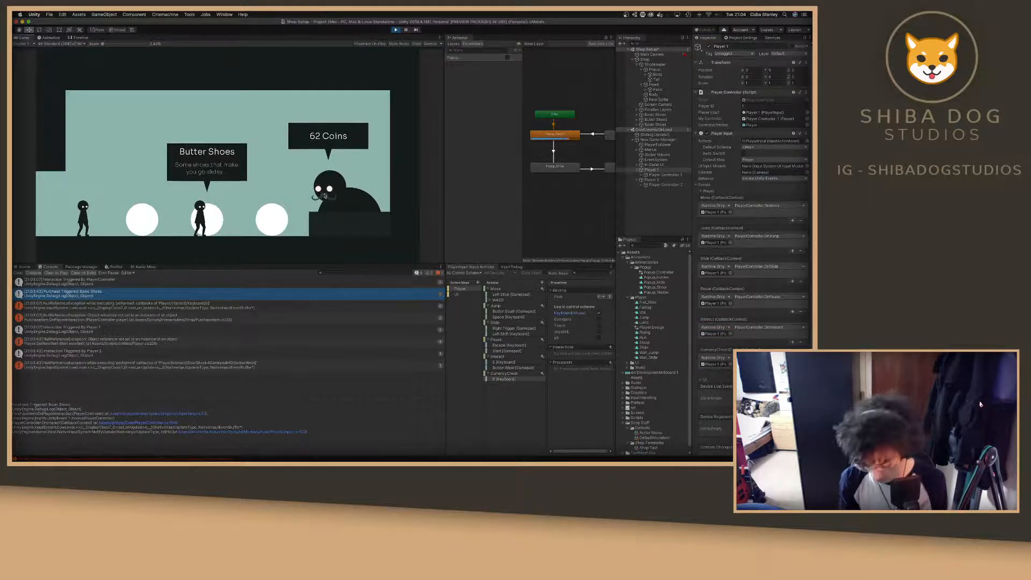
click(670, 139)
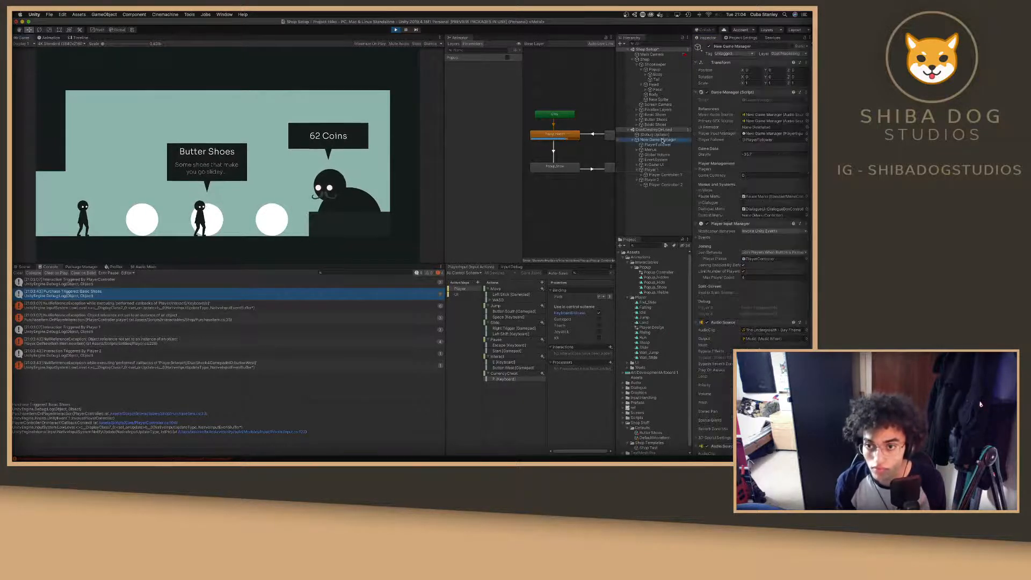
click(191, 159)
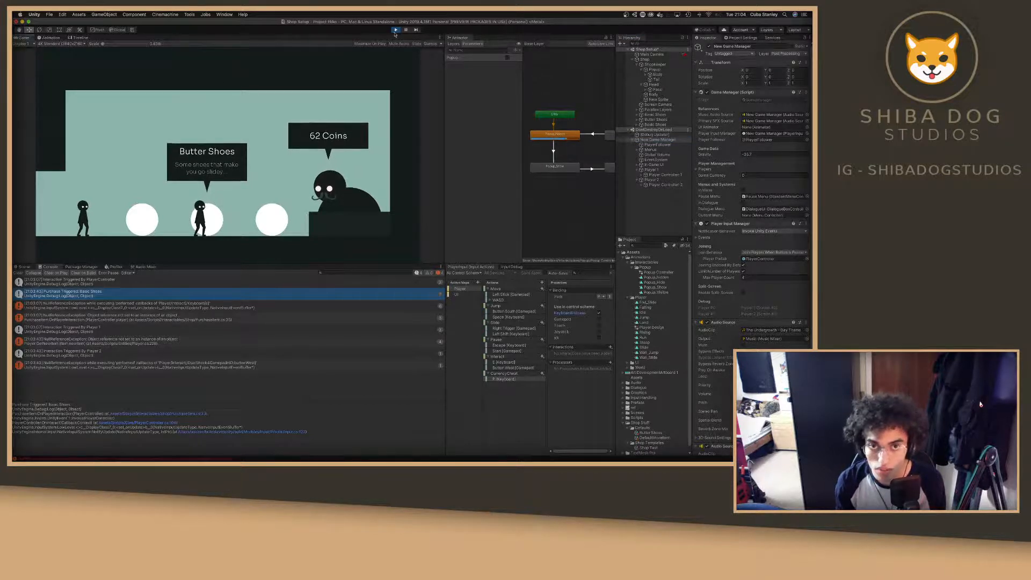
key(super+p)
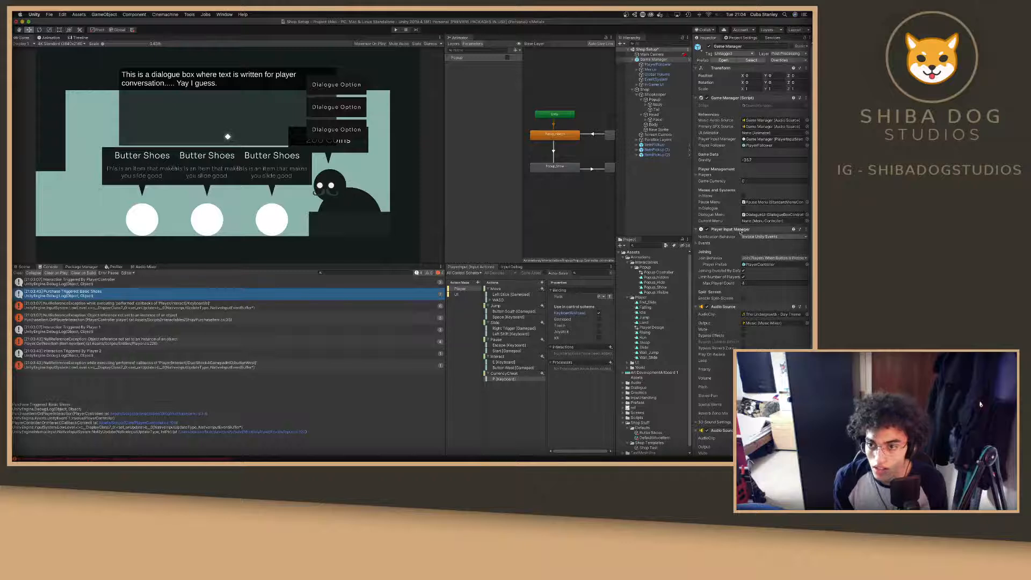
scroll(656, 299, down, 1)
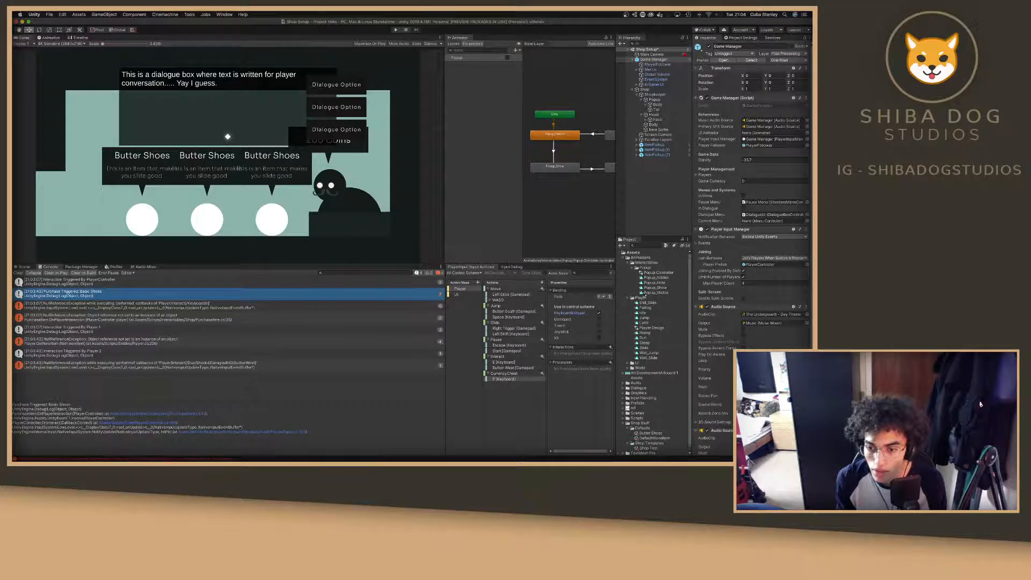
Open the PlayerController prefab from the Gameplay prefabs, expand its Player input events and add a callback entry to the CurrencyCheat event.
click(623, 398)
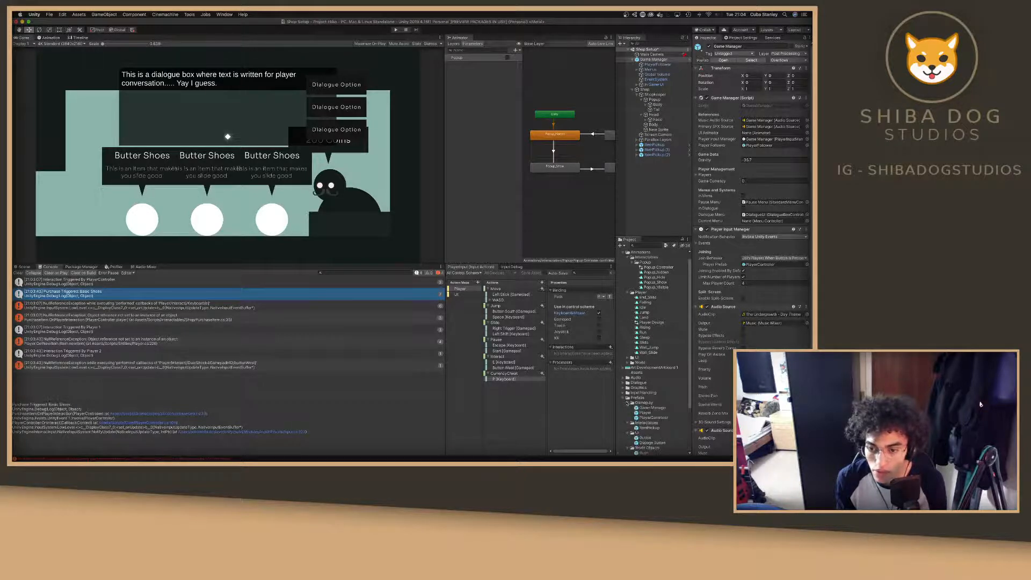
scroll(623, 399, down, 2)
click(648, 392)
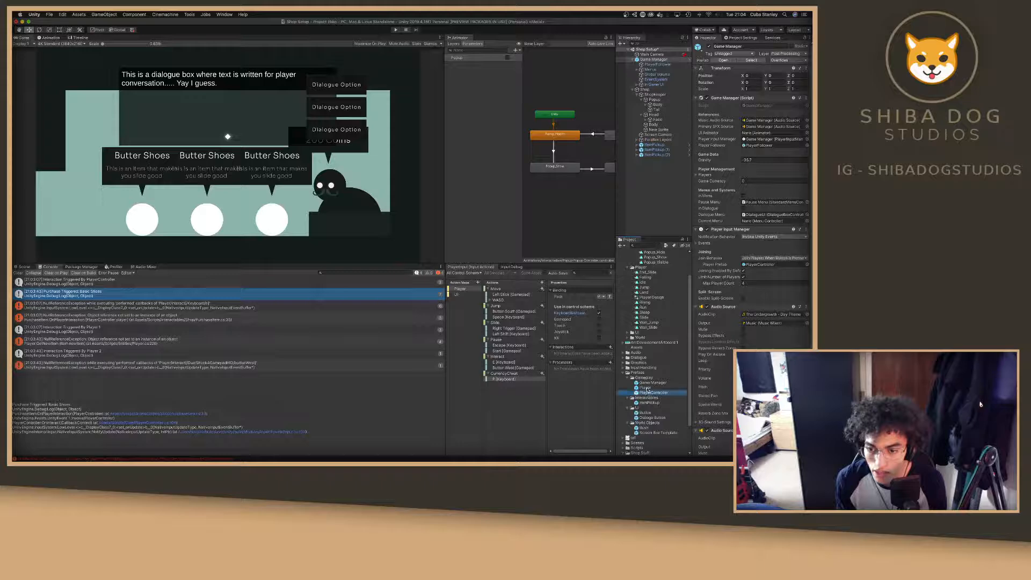
click(704, 243)
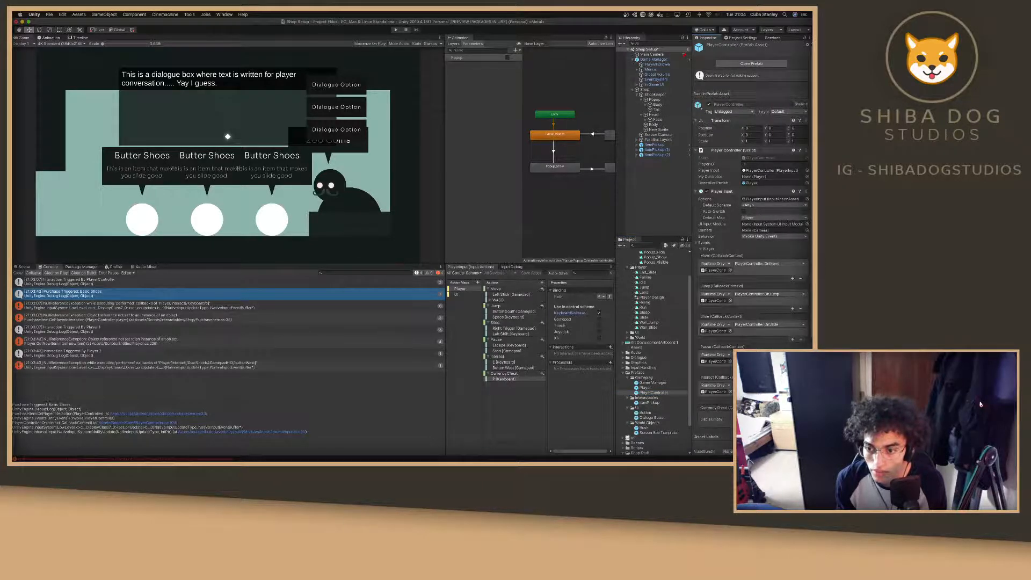
scroll(752, 269, down, 3)
click(793, 380)
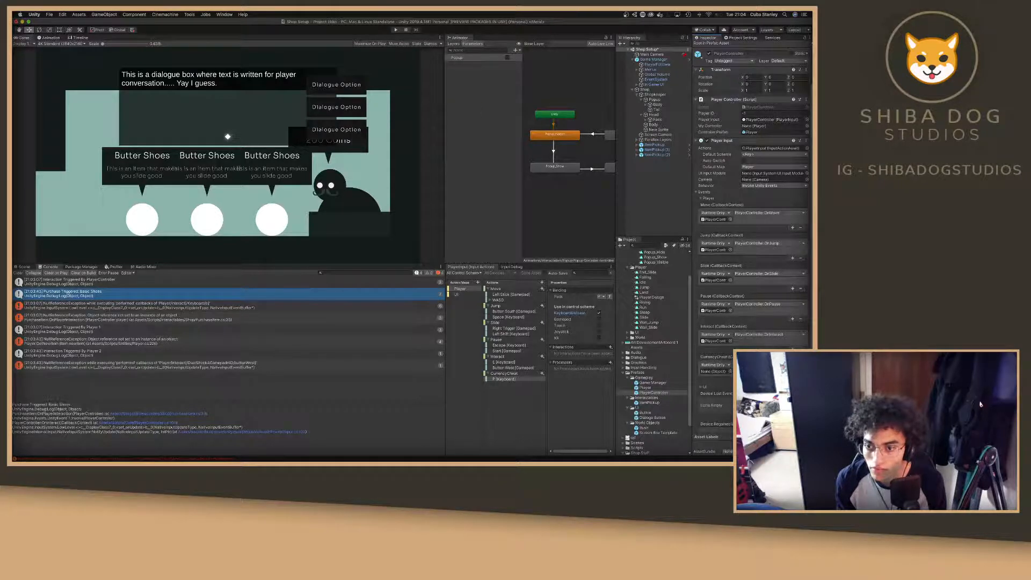
Assign the prefab's own PlayerController script to the new CurrencyCheat entry and set its function to IncreaseCurrency.
drag(732, 101, 725, 372)
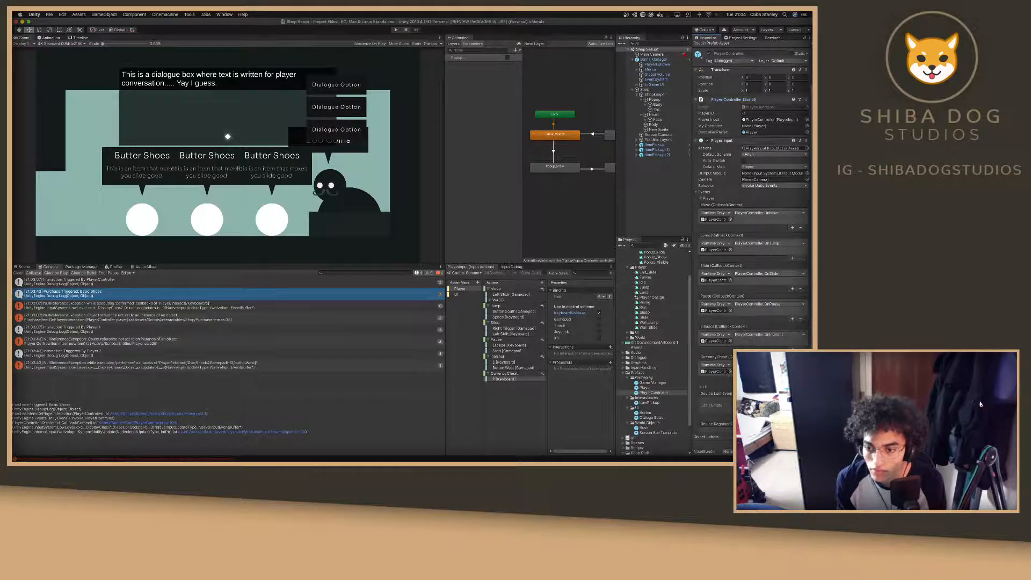
click(768, 365)
mouse_move(763, 391)
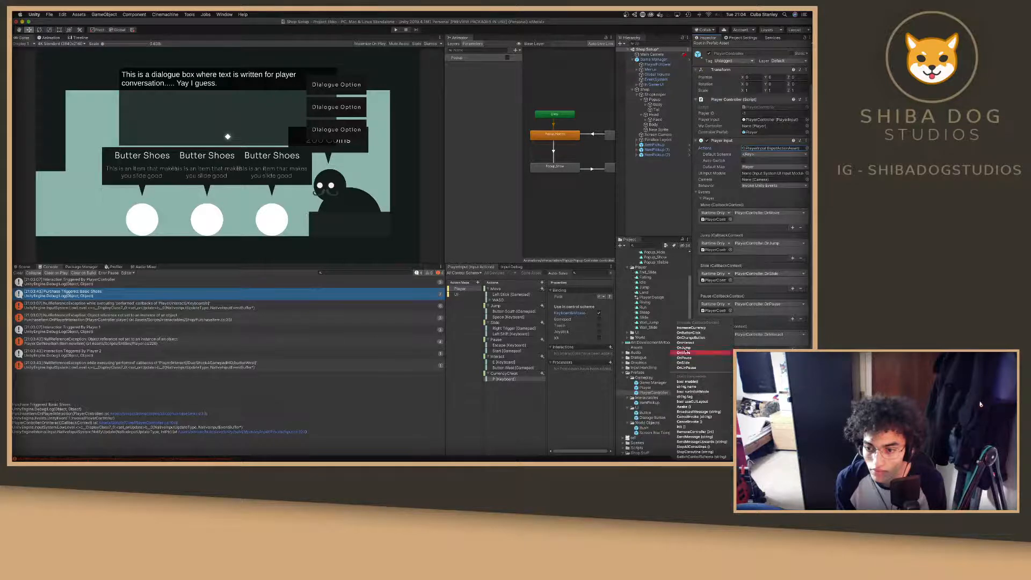
click(693, 327)
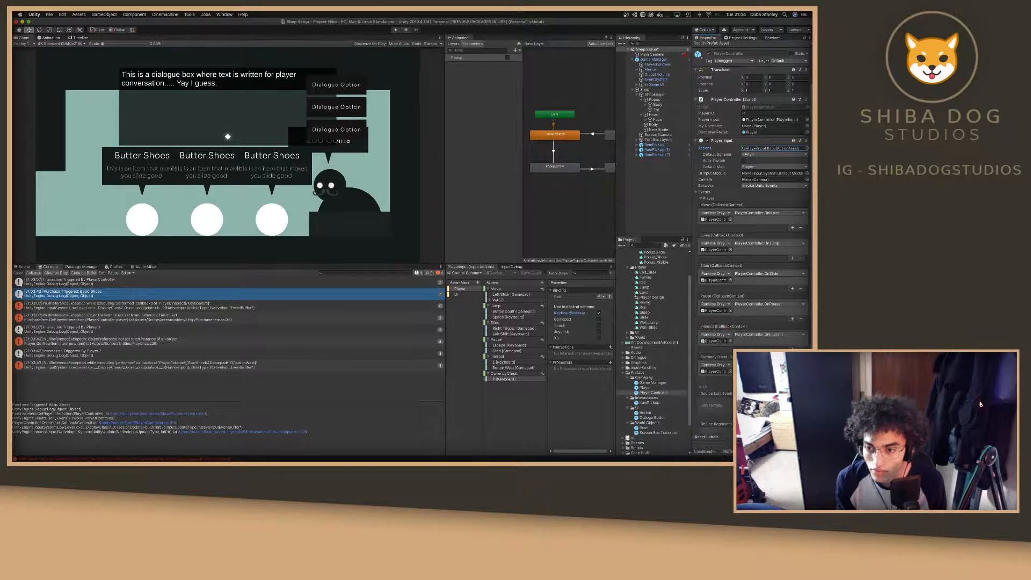
Deselect the prefab, switch to Visual Studio and examine the ChangeCurrency method and variable declarations in the GameManager script.
key(super+Tab)
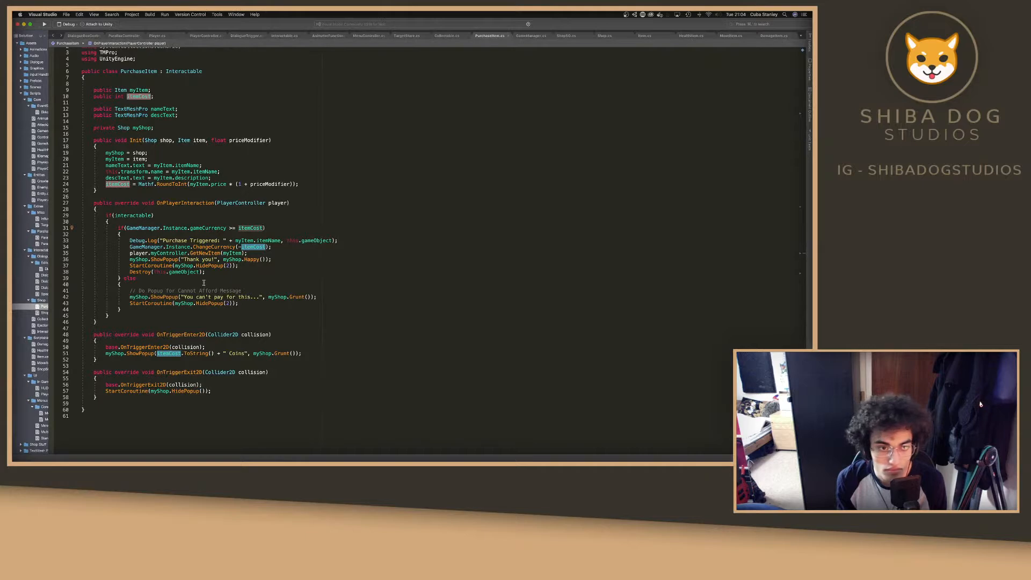
key(super+Tab)
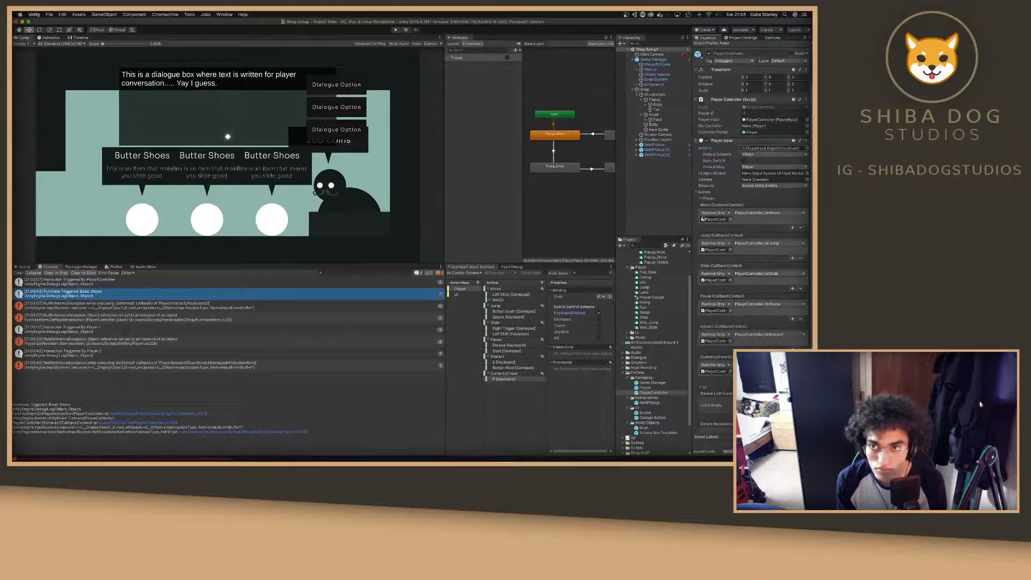
click(670, 212)
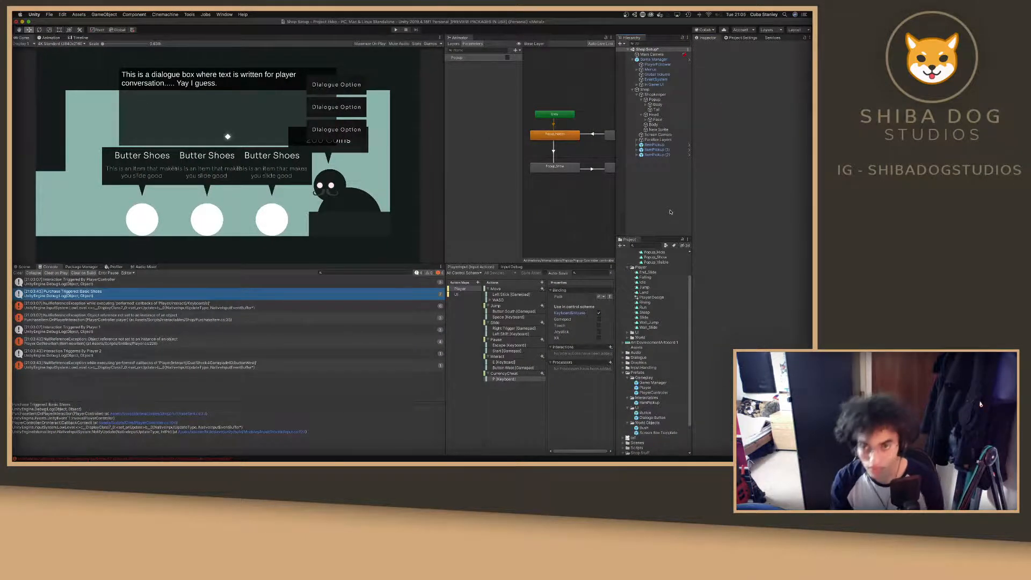
key(super+Tab)
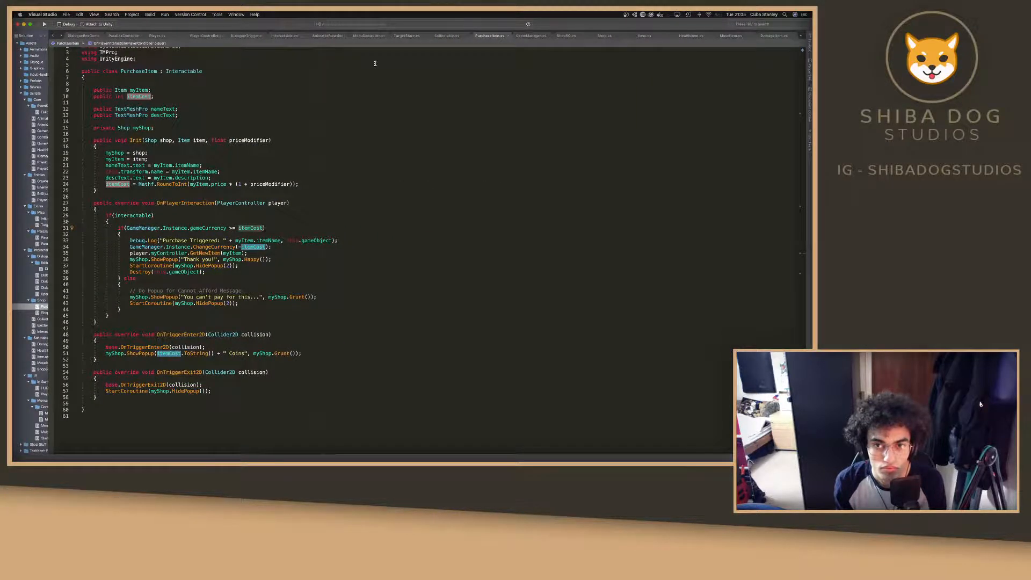
click(521, 36)
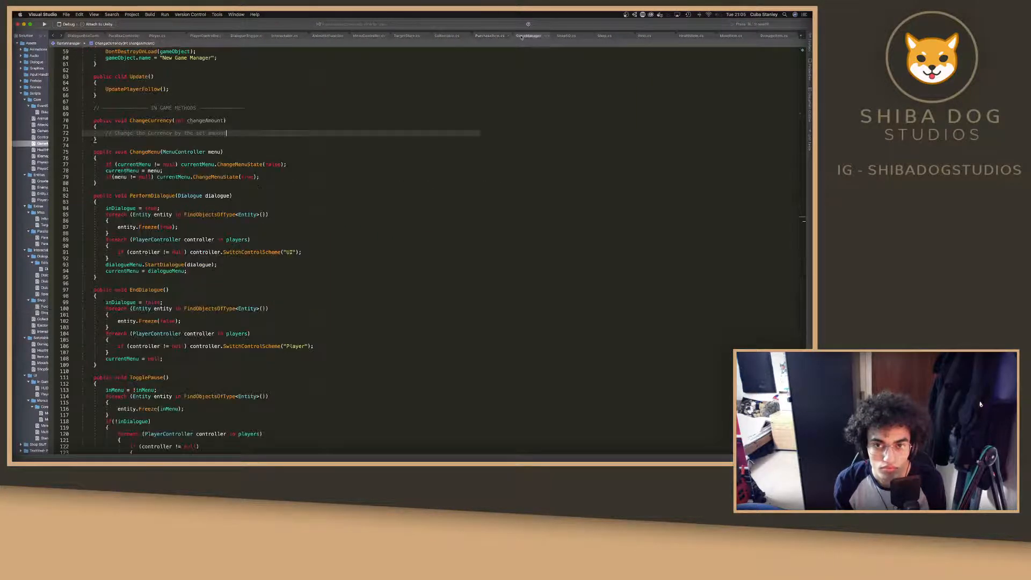
scroll(204, 179, up, 12)
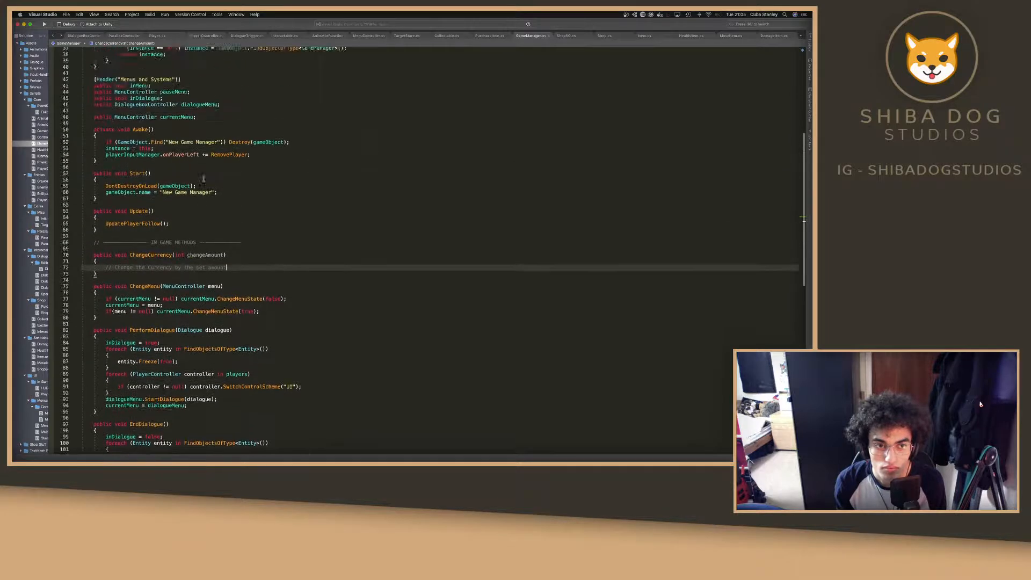
scroll(204, 178, up, 6)
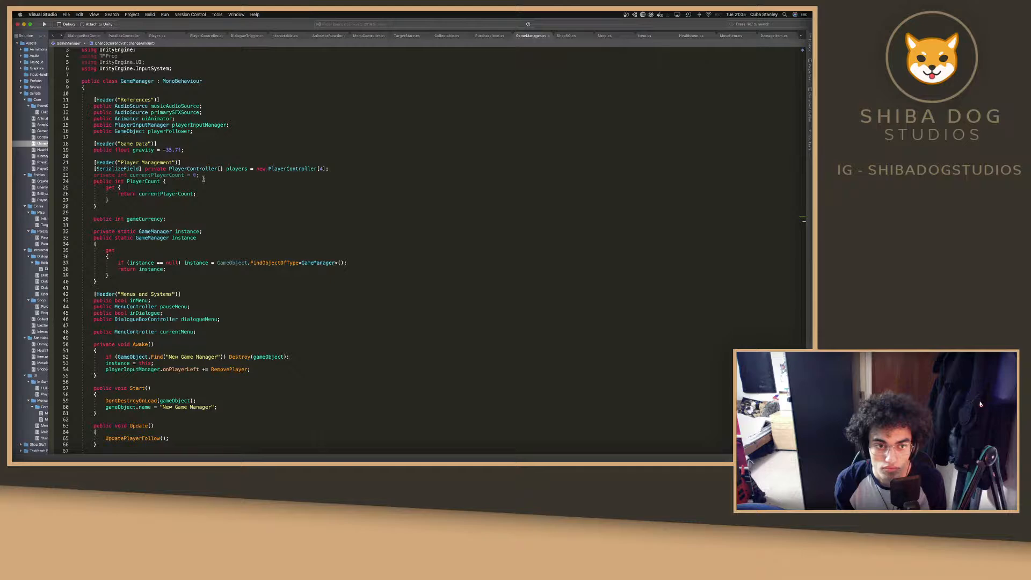
Switch to Unity, run the game and move Player Controller 1 in the Scene view onto the room's outer upper-left corner.
key(super+Tab)
click(397, 30)
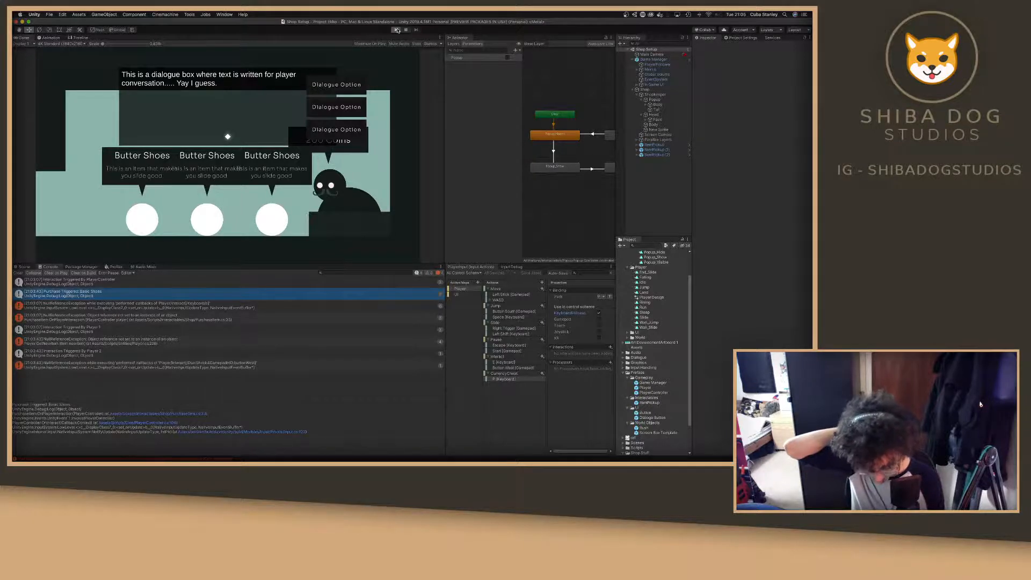
click(397, 30)
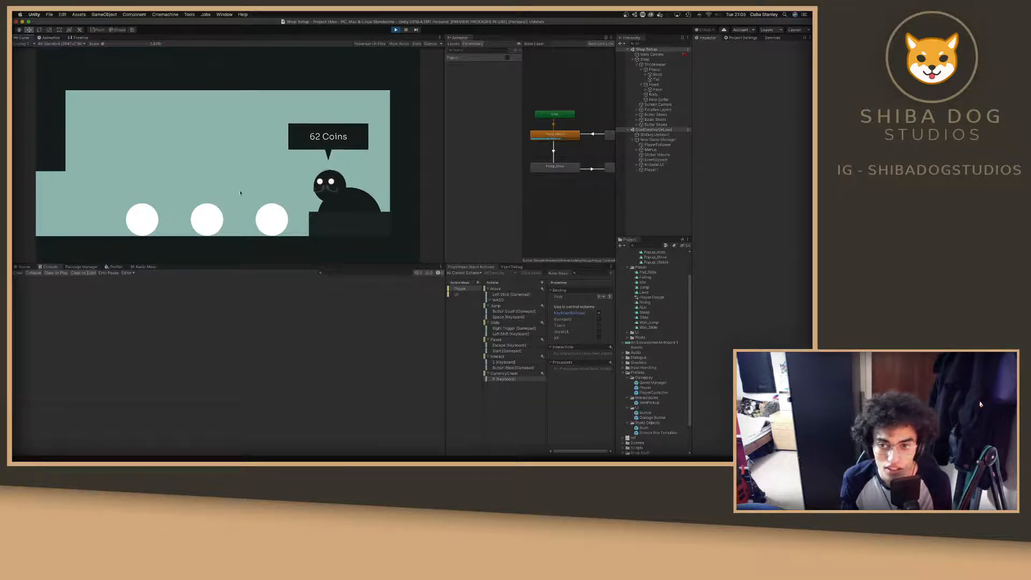
click(637, 170)
click(636, 175)
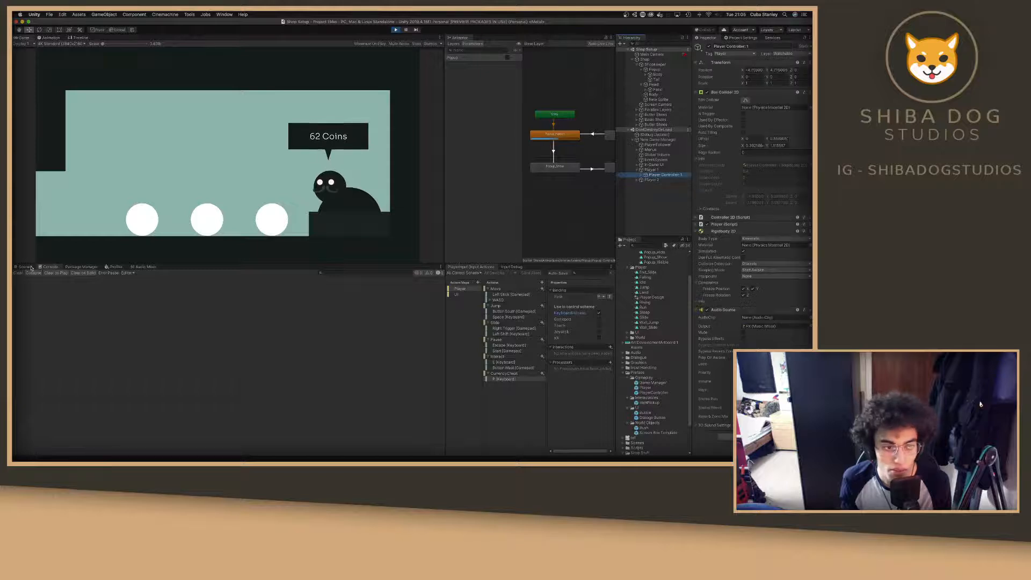
click(30, 268)
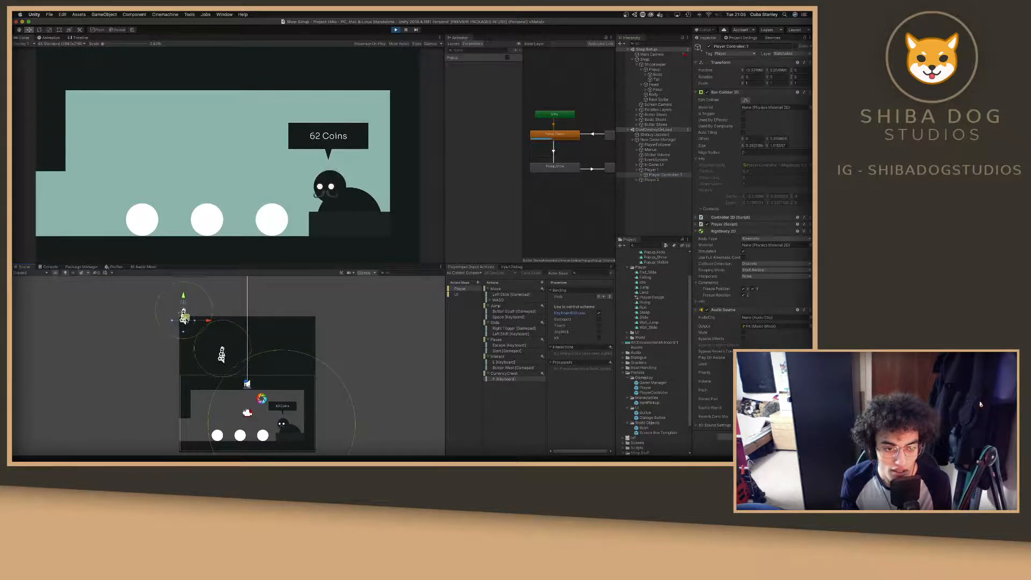
drag(185, 320, 182, 315)
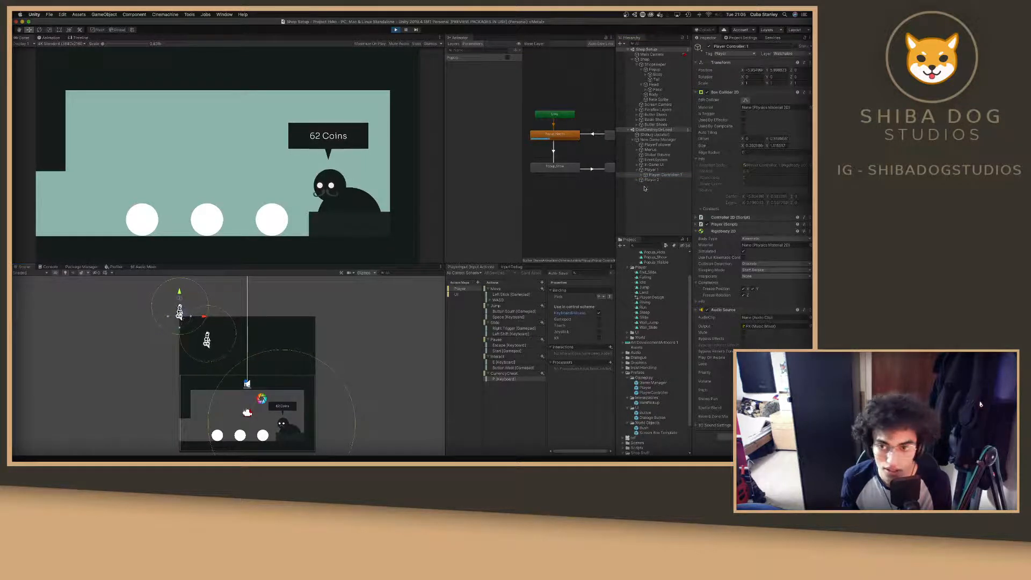
Place Player Controller 2 inside the shop, try buying the first Butter Shoes and inspect Game Currency on the New Game Manager.
click(650, 180)
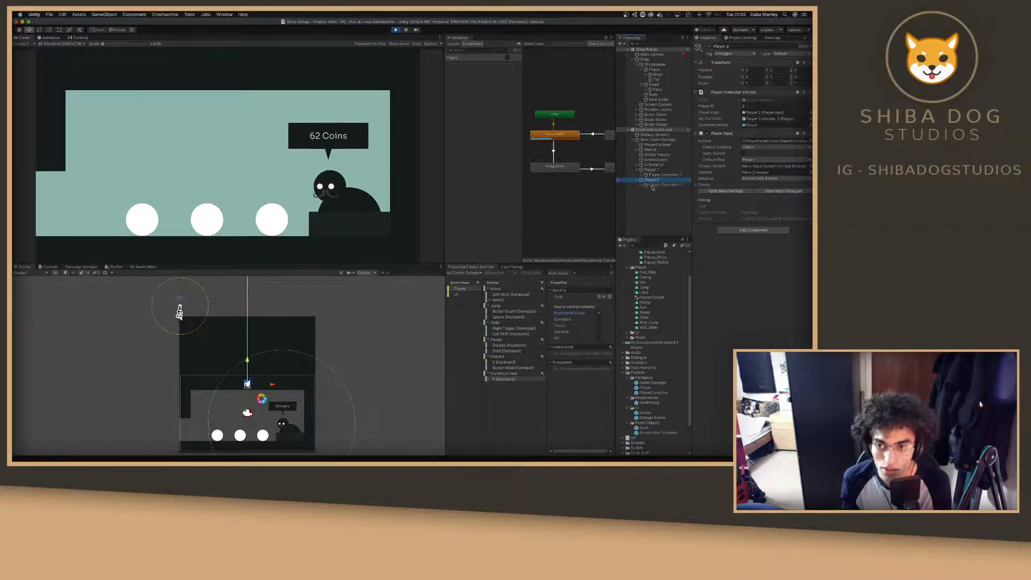
click(652, 185)
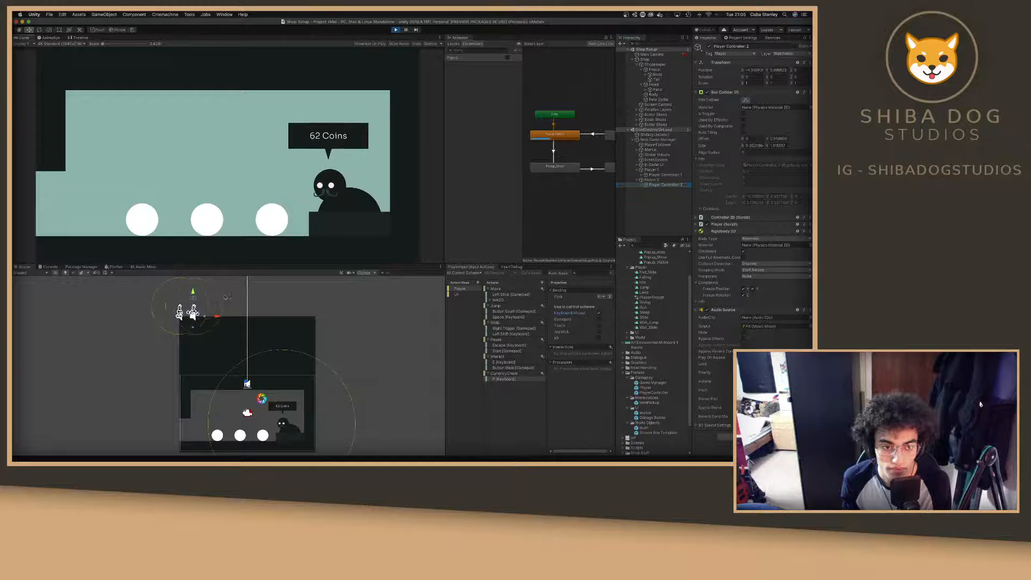
drag(200, 302, 209, 340)
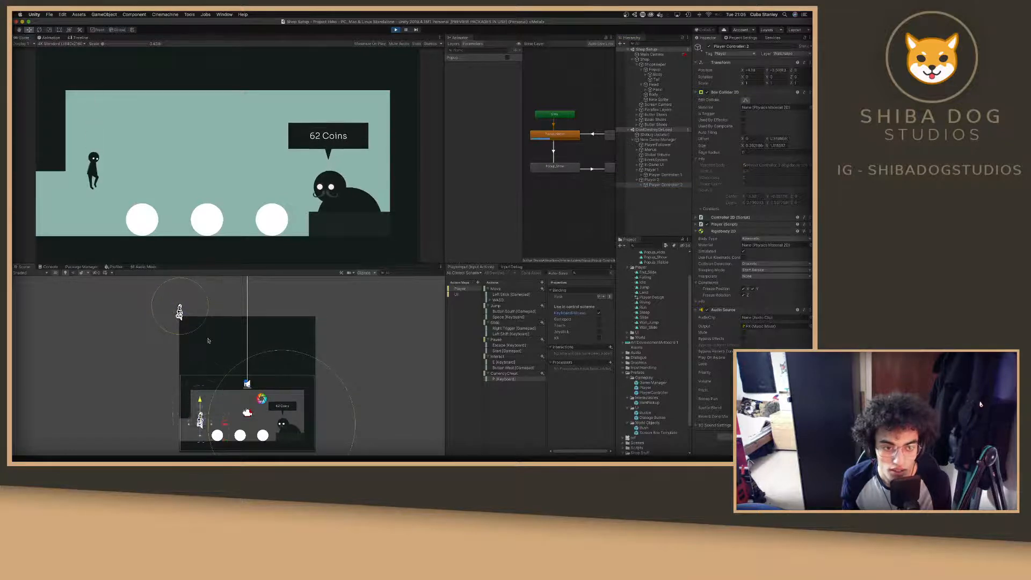
key(d)
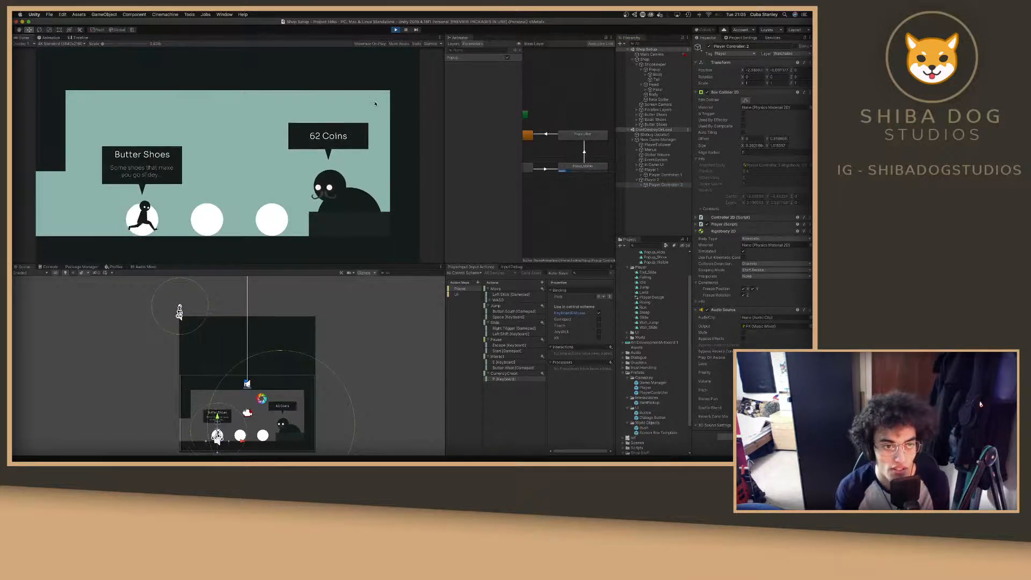
key(e)
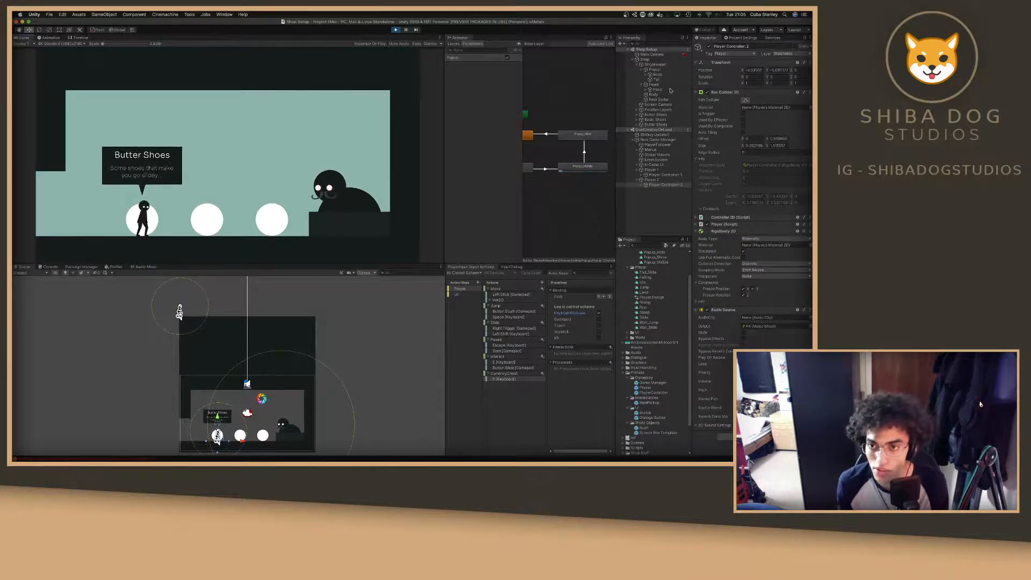
click(658, 140)
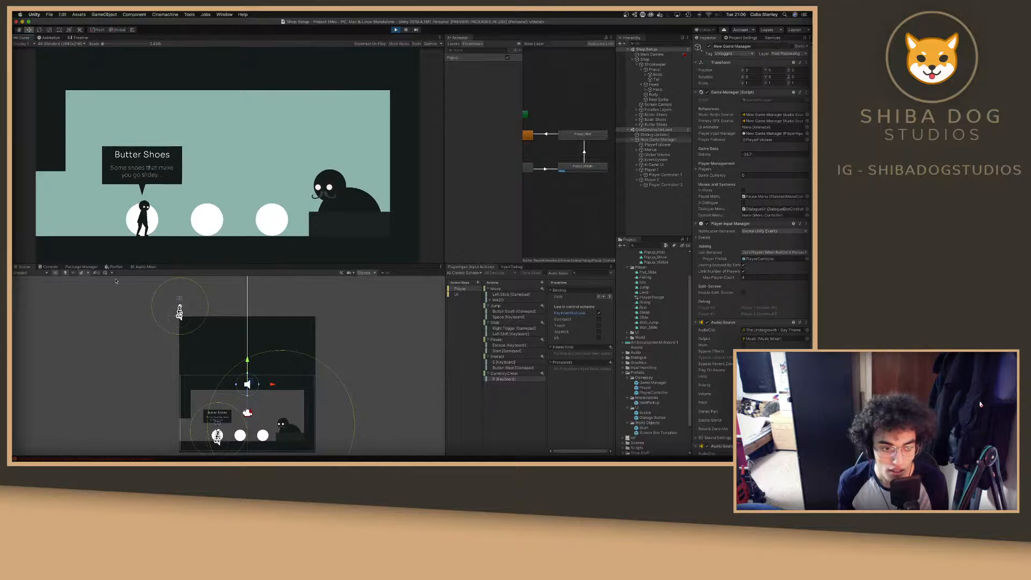
Switch to Visual Studio, finish the comment in GameManager's ChangeCurrency method and add the line "gameCurrency += changeAmount;" below it.
key(ctrl+Right)
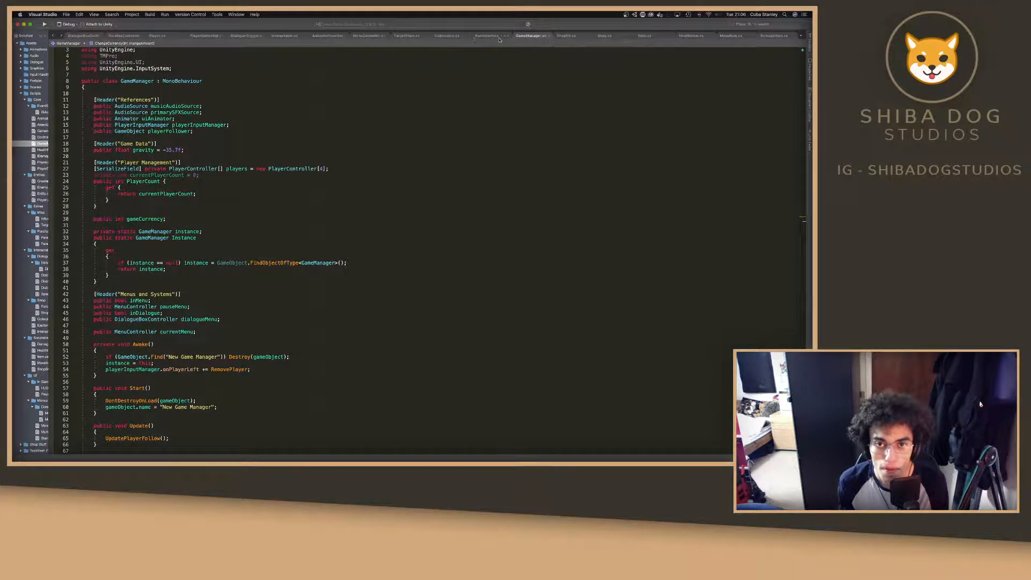
scroll(314, 170, down, 15)
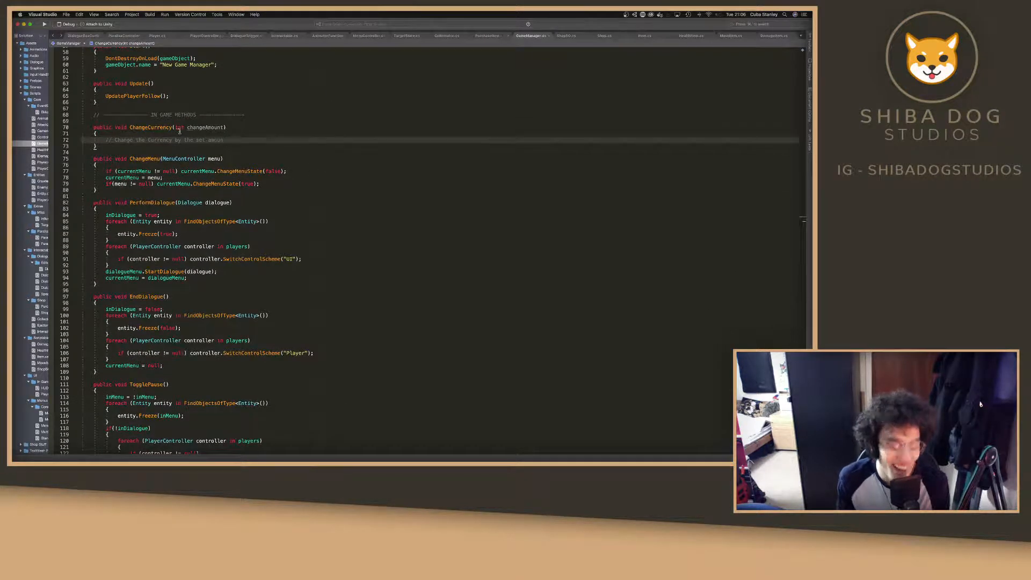
text(t)
key(Return)
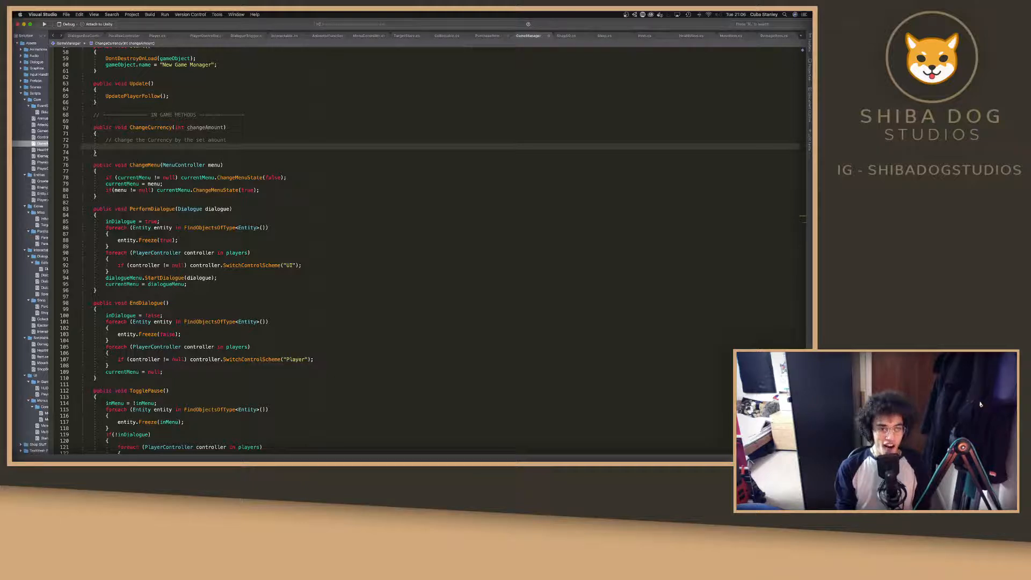
text(gameCurrency )
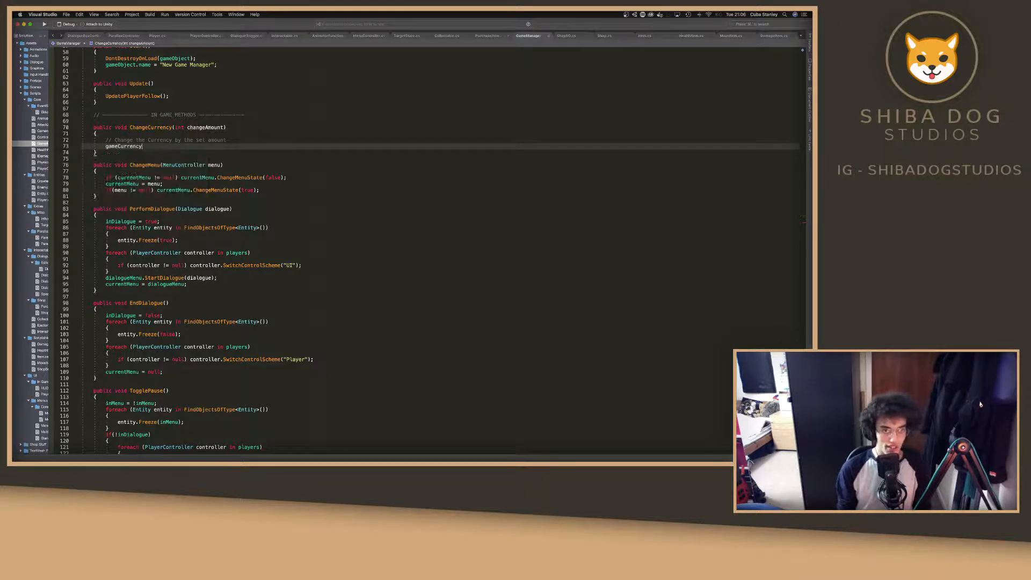
text(+= c)
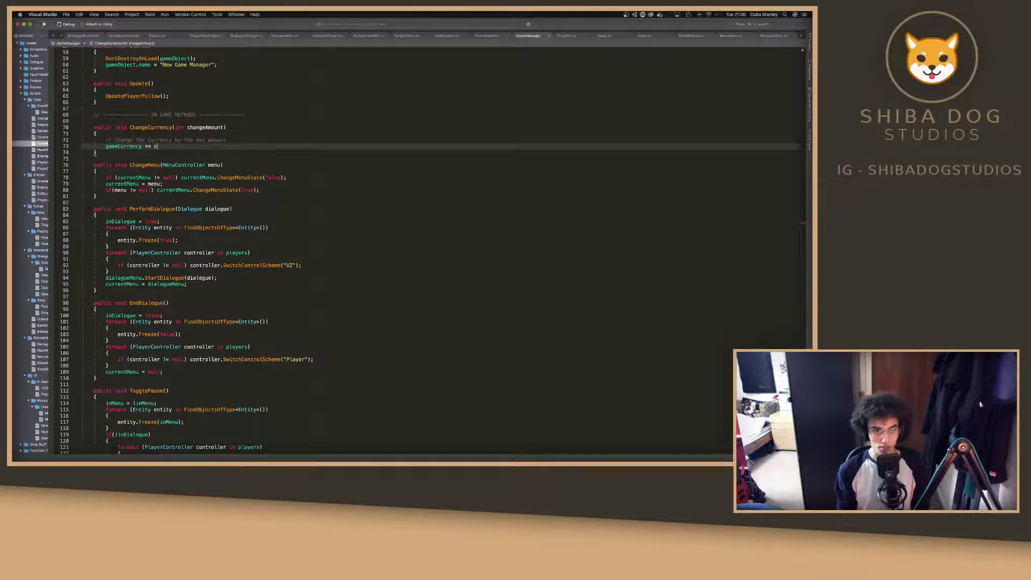
text(hangeAmount;)
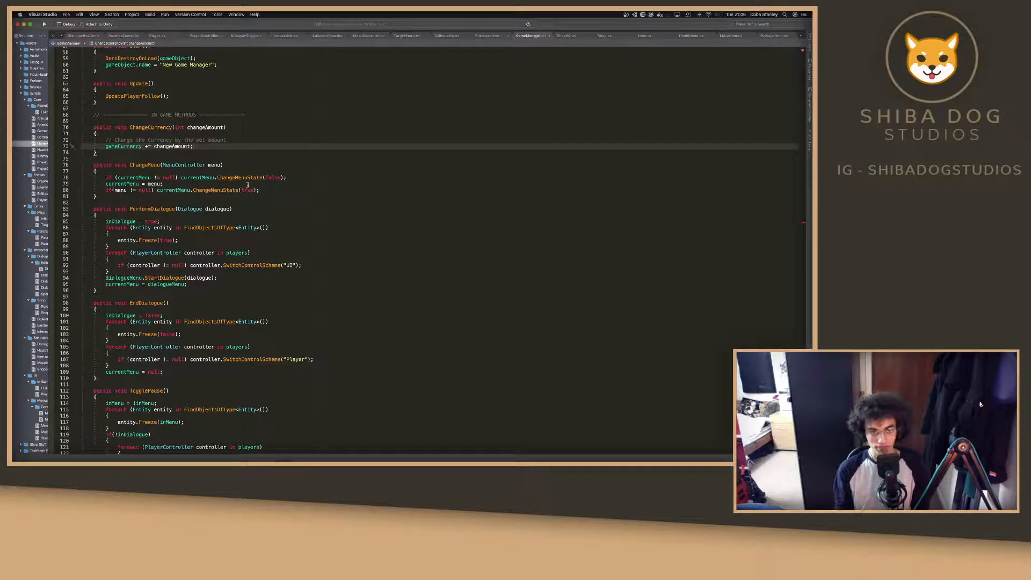
Add the line "gameCurrency = Mathf.Clamp(gameCurrency, 0, 99999);" at the end of GameManager's ChangeCurrency method and save the script.
key(Return)
text(gameCurrency = )
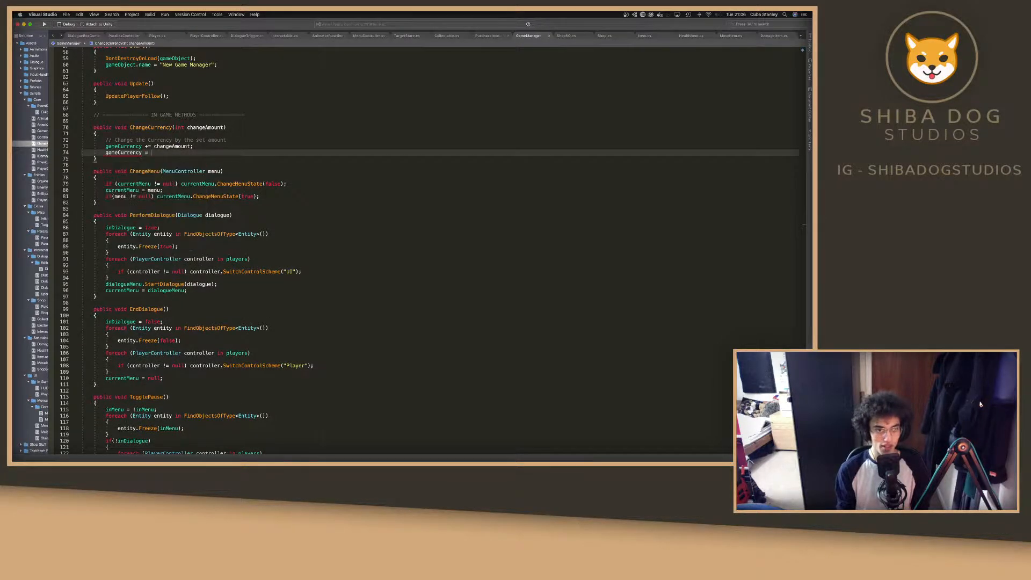
text(Mathf.)
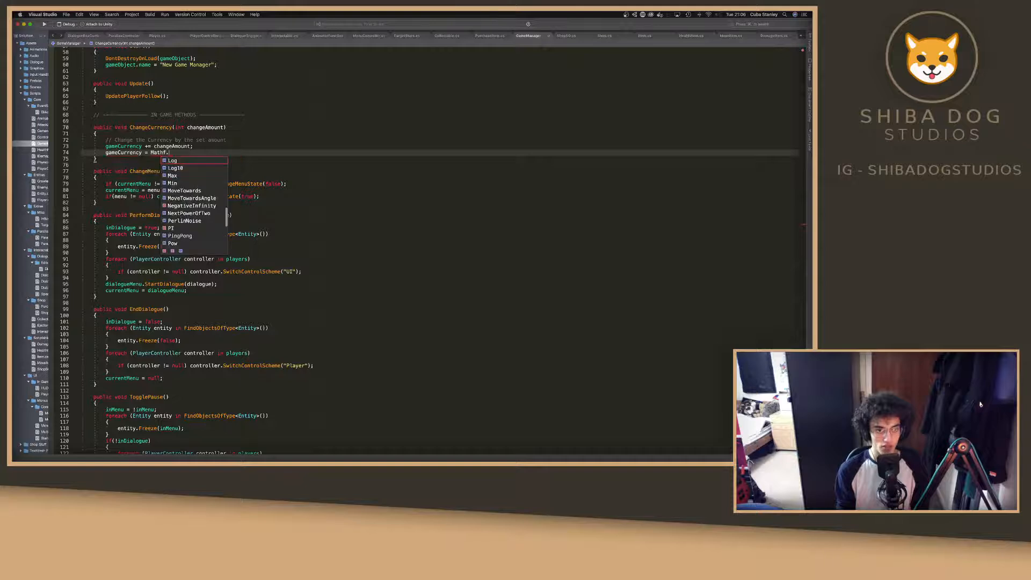
text(Clamp)
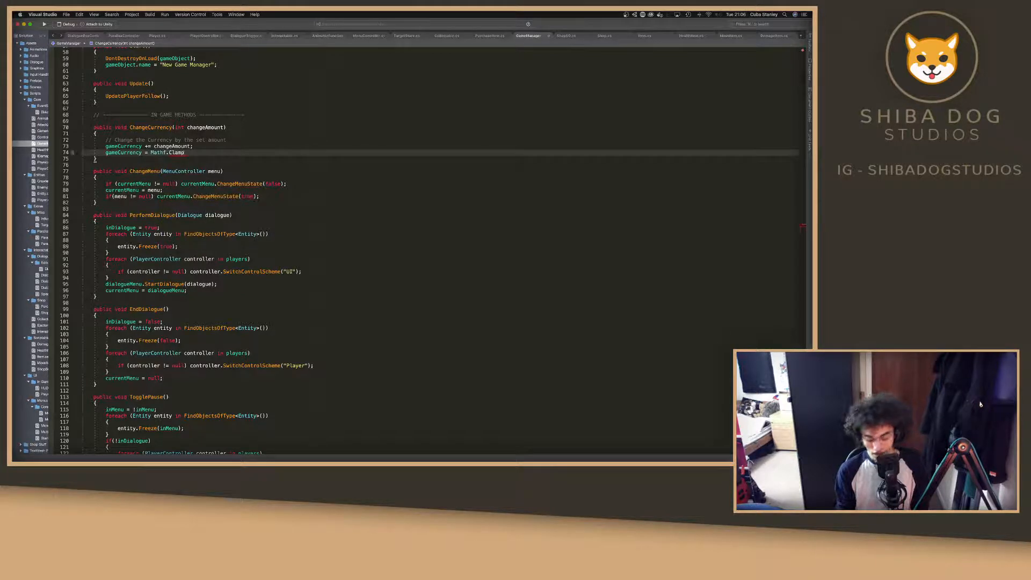
text(()
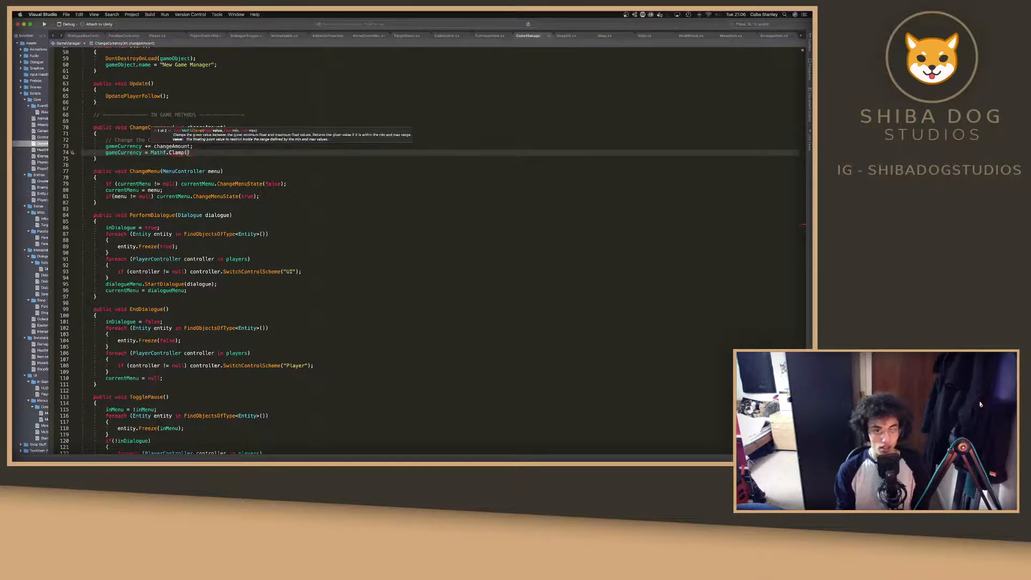
text(gameCurrency, 0, )
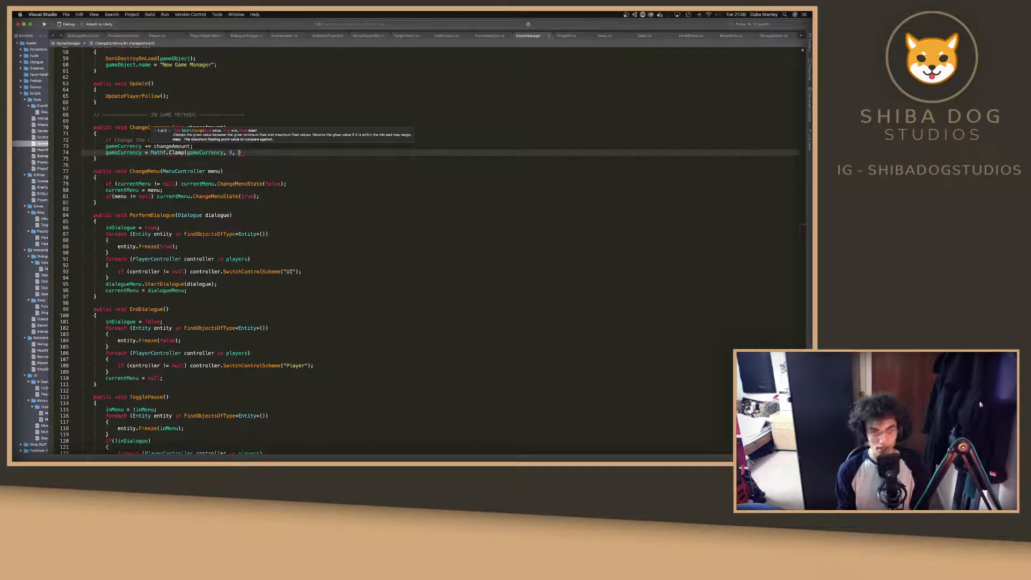
text(99999);)
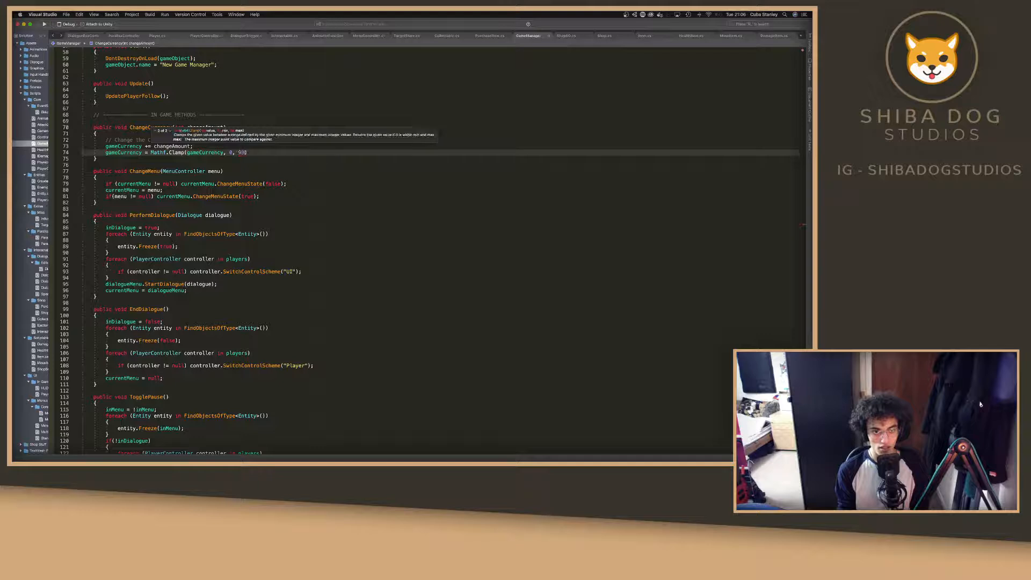
key(super+s)
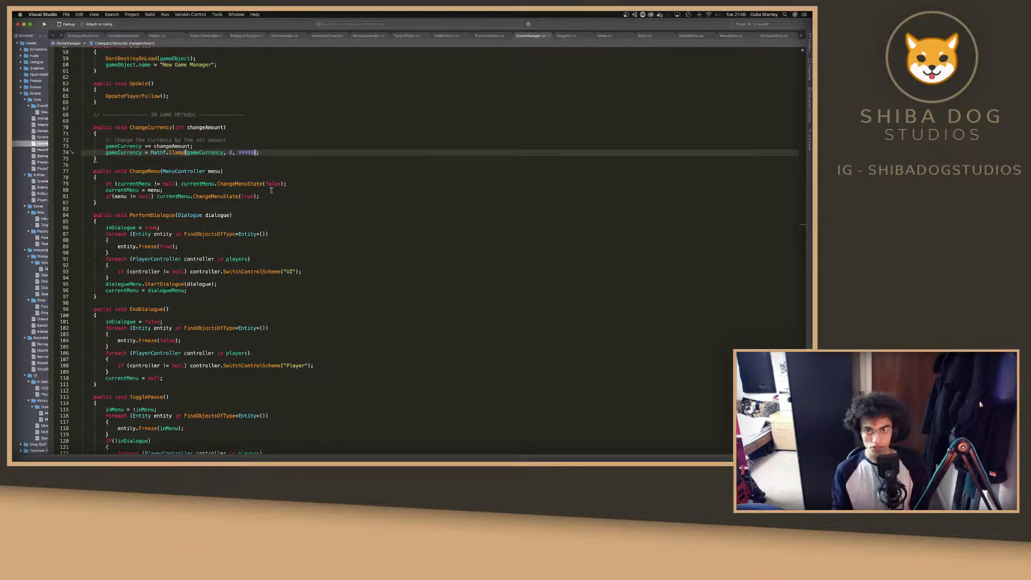
Switch to Unity, restart the game with the updated script and bring the players into the shop scene.
key(super+Tab)
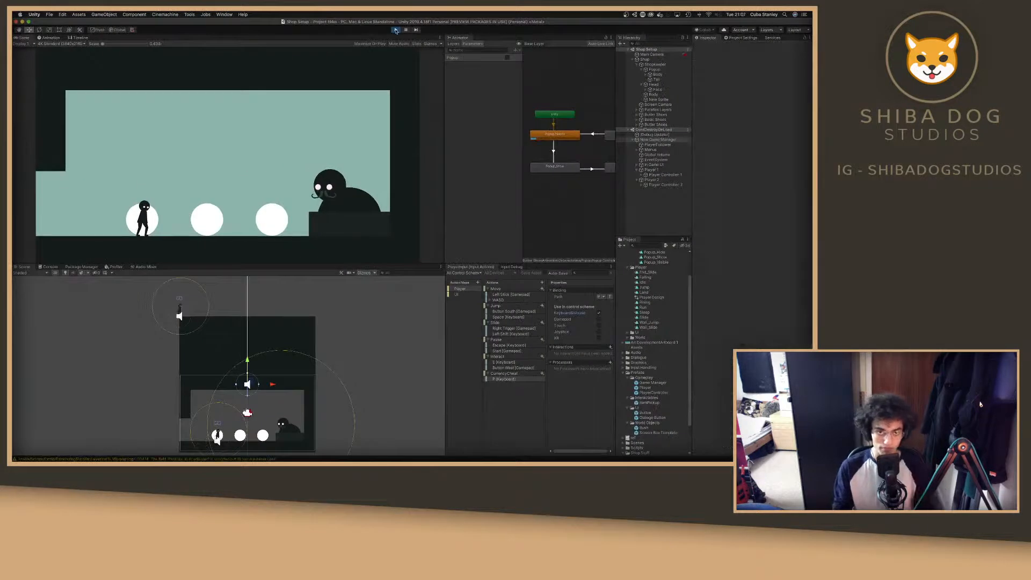
click(396, 30)
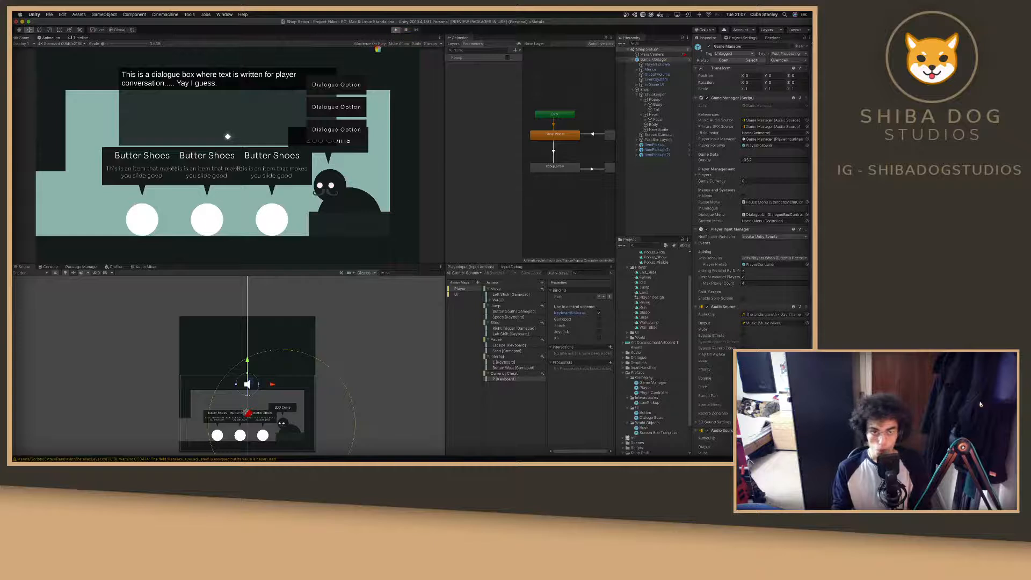
click(320, 86)
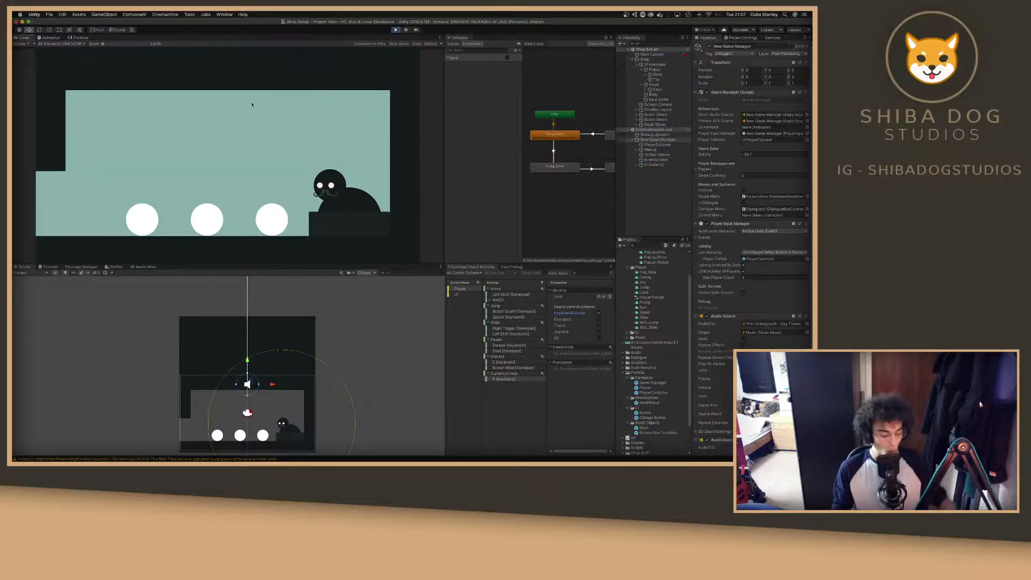
click(414, 143)
key(p)
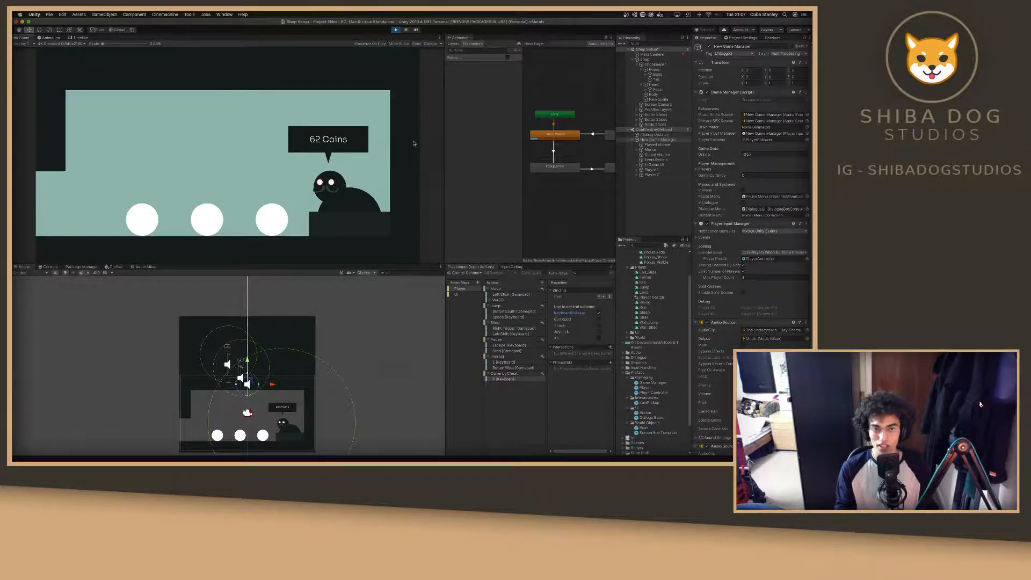
Place Player Controller 2 at the shop's entrance in the Scene view and walk the character to the first Butter Shoes item.
click(240, 372)
drag(220, 355, 191, 427)
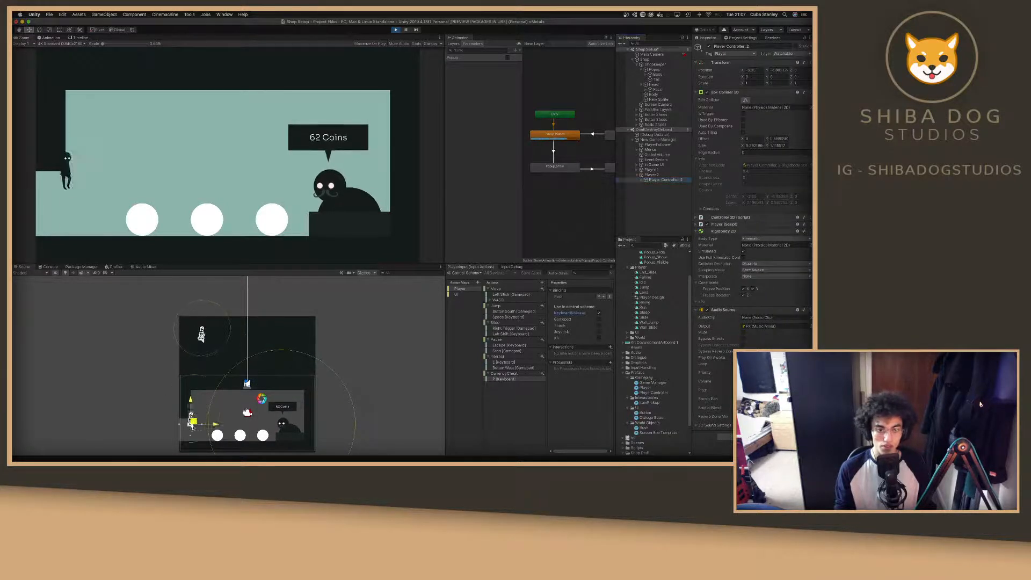
click(255, 172)
key(d)
key(shift)
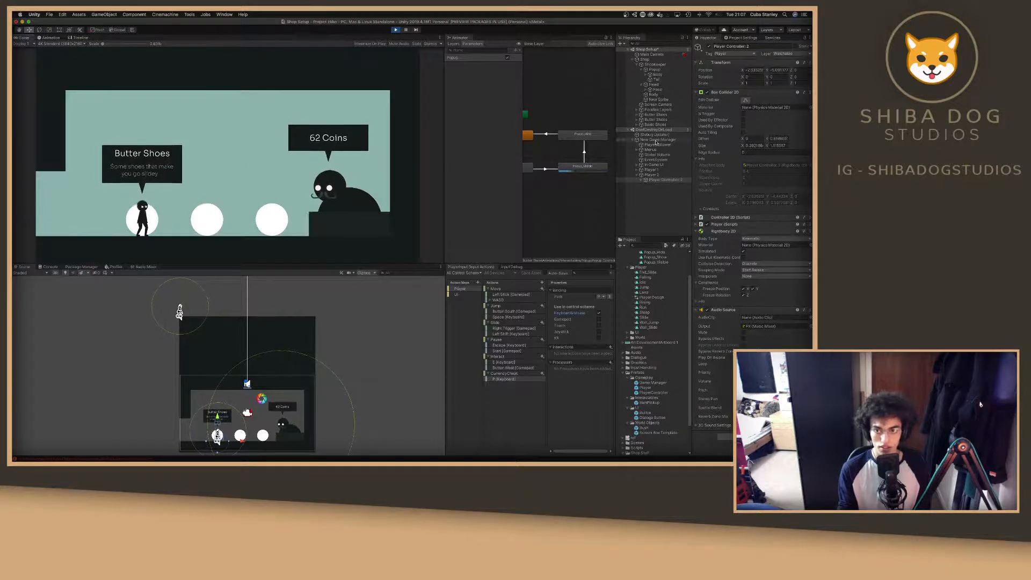
Examine the New Game Manager's currency and the Console messages, and check the declarations in the GameManager script in Visual Studio.
click(656, 140)
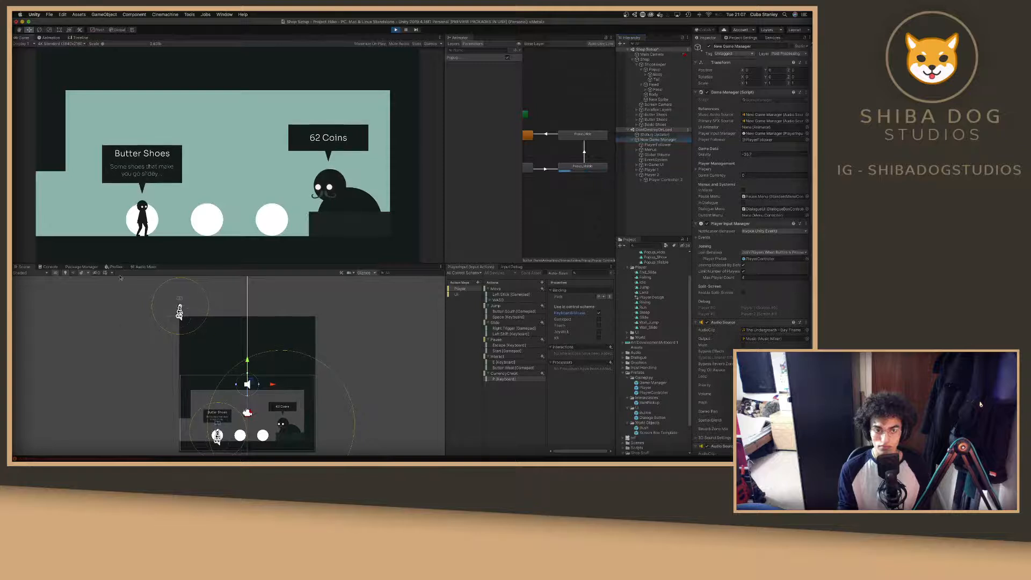
click(50, 267)
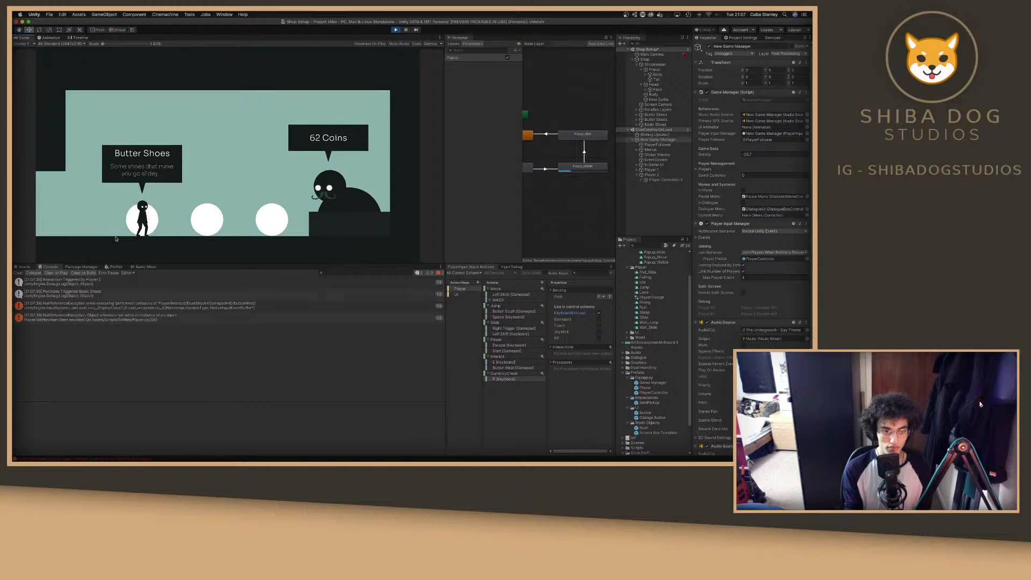
key(ctrl+Right)
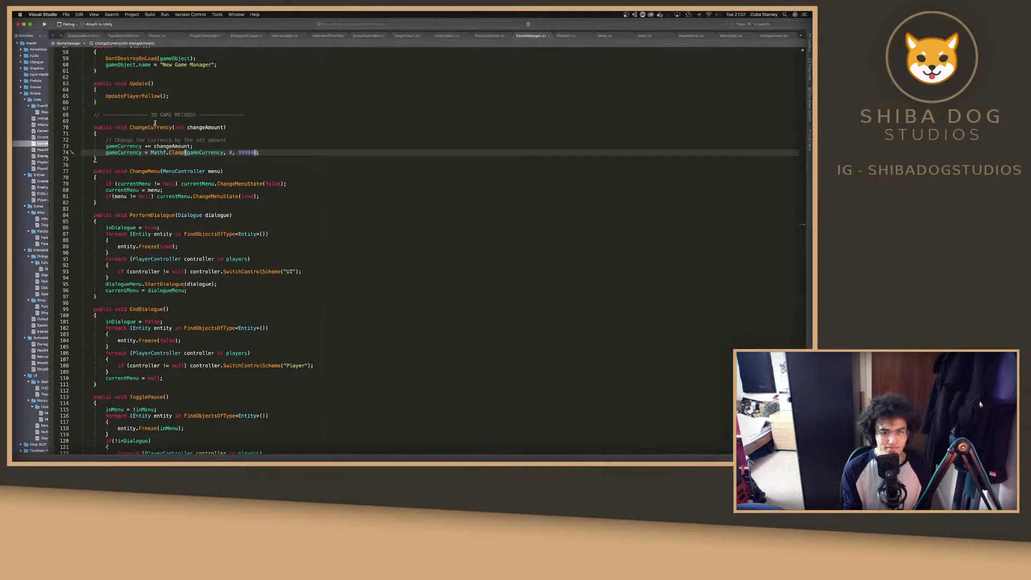
scroll(157, 141, up, 3)
scroll(156, 140, up, 5)
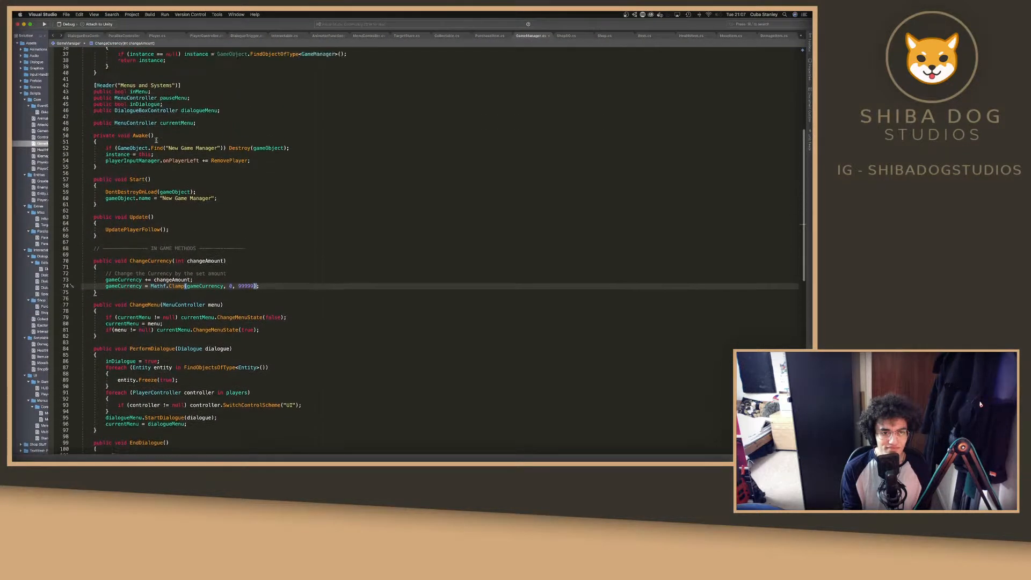
key(ctrl+Left)
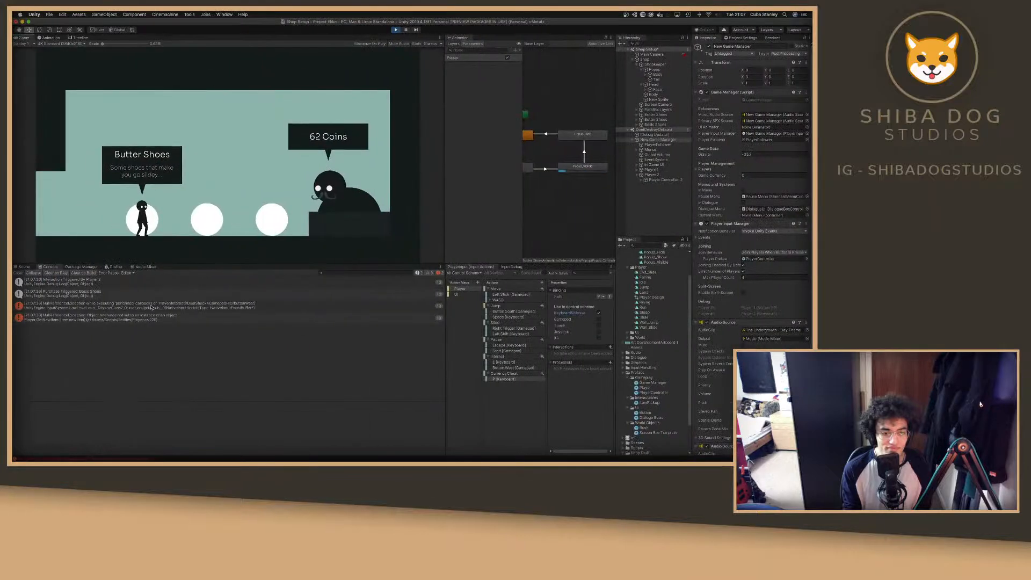
Locate the object behind the "Purchase Triggered" Console entry, select Basic Shoes and examine its components.
click(134, 293)
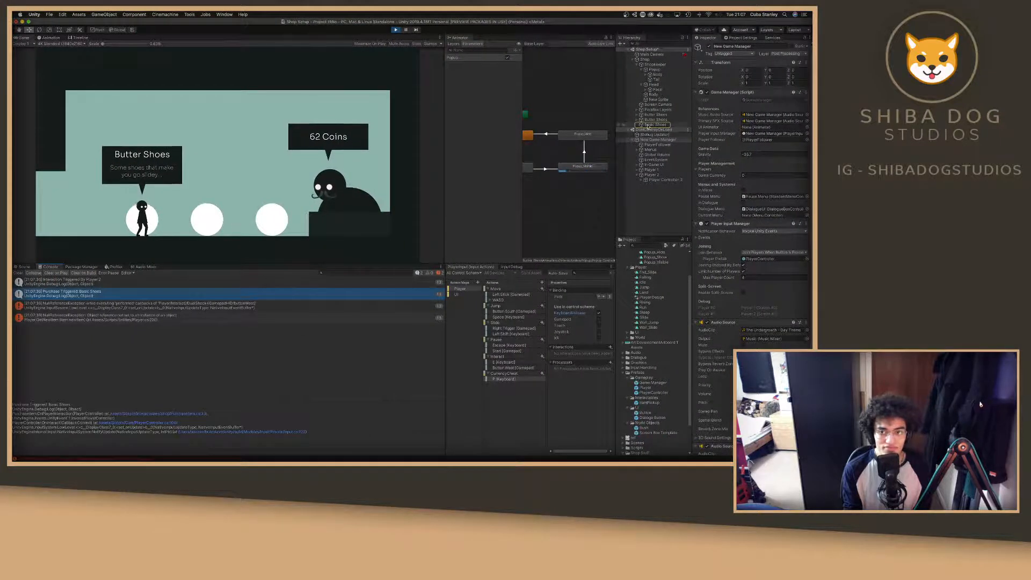
click(647, 125)
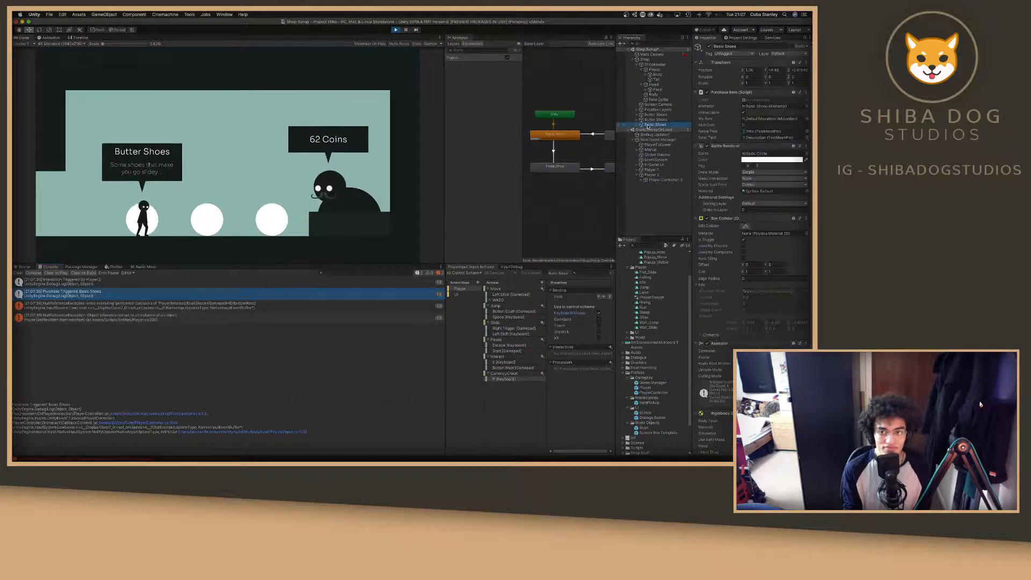
click(24, 267)
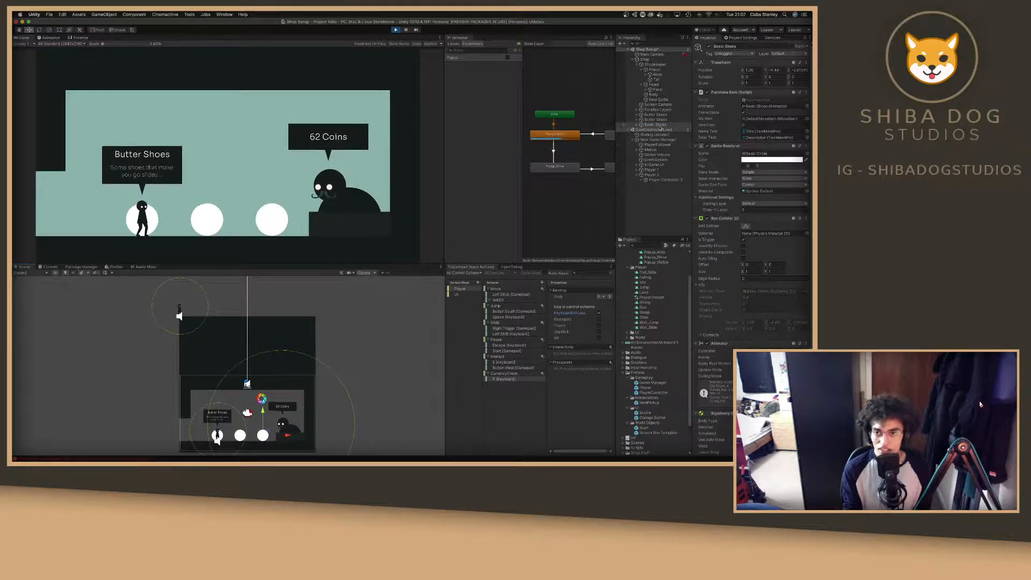
scroll(761, 176, down, 5)
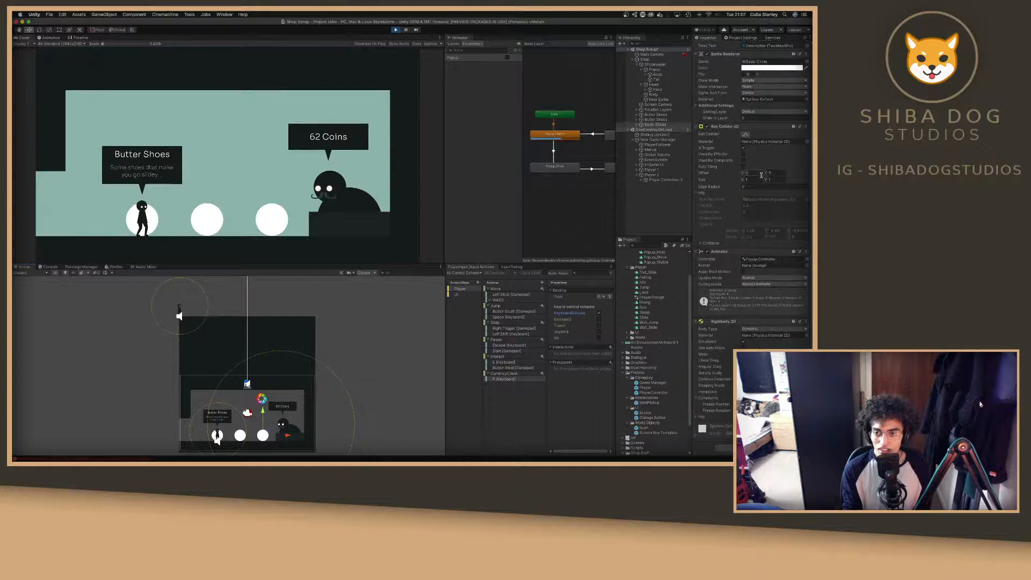
scroll(761, 175, up, 5)
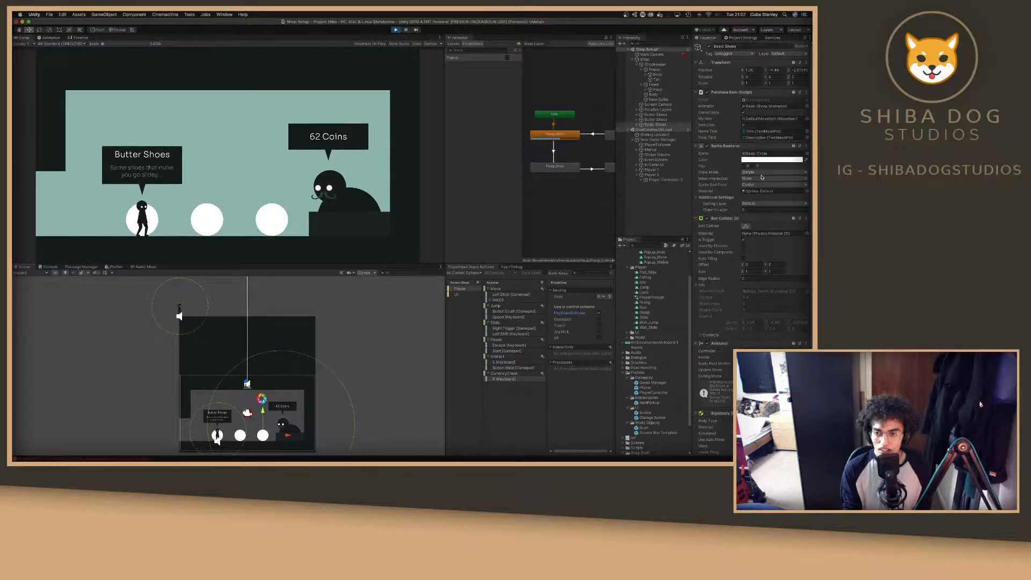
scroll(761, 176, down, 1)
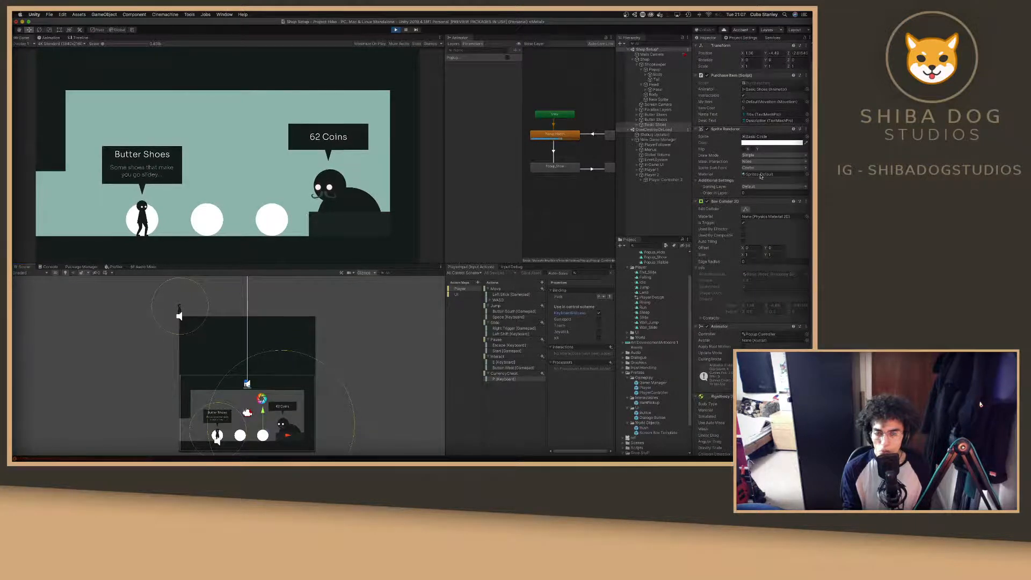
scroll(759, 177, up, 1)
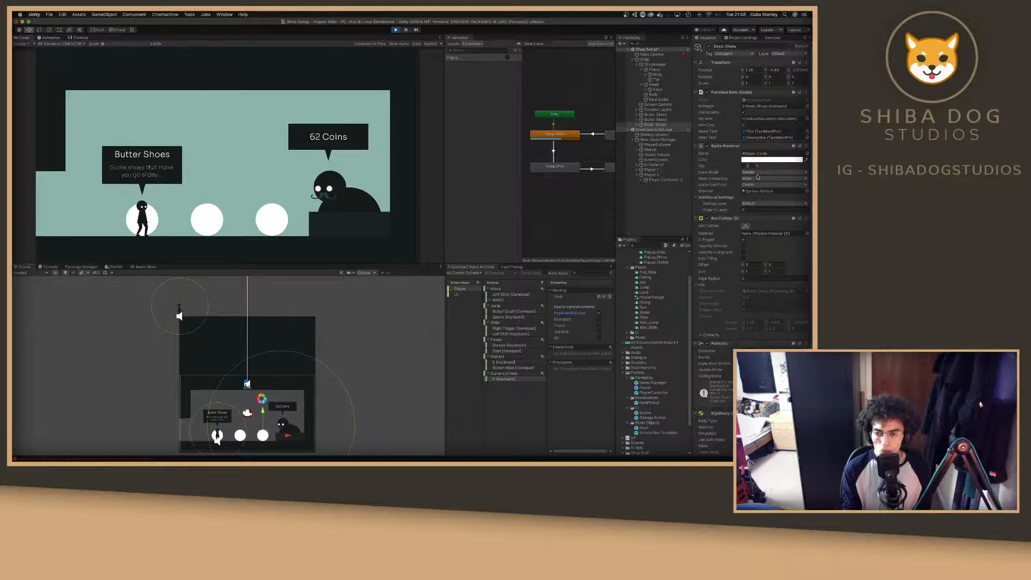
Walk the character around the middle shop item and trace the interaction and purchase messages in the Console to their source objects.
key(d)
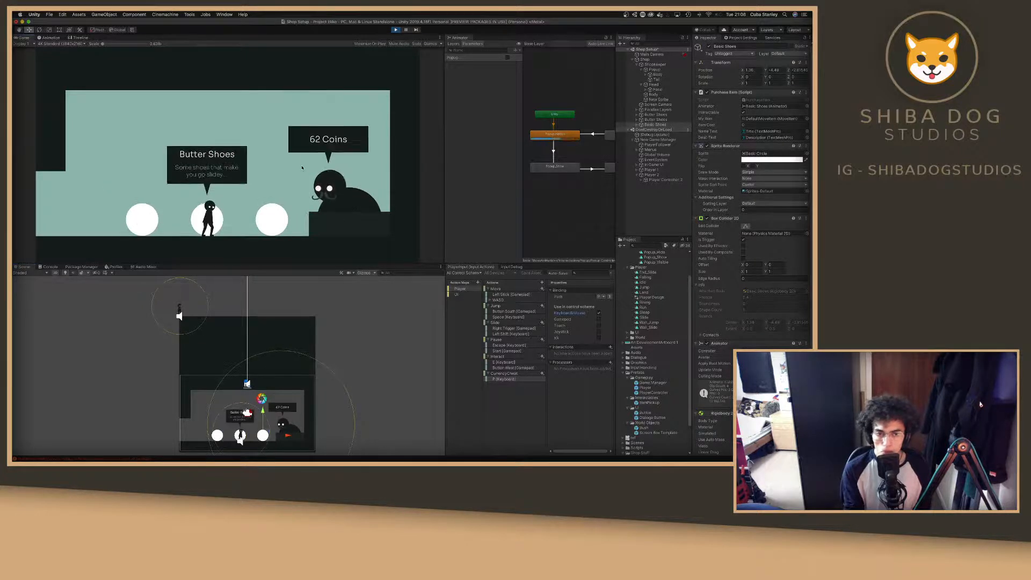
key(a)
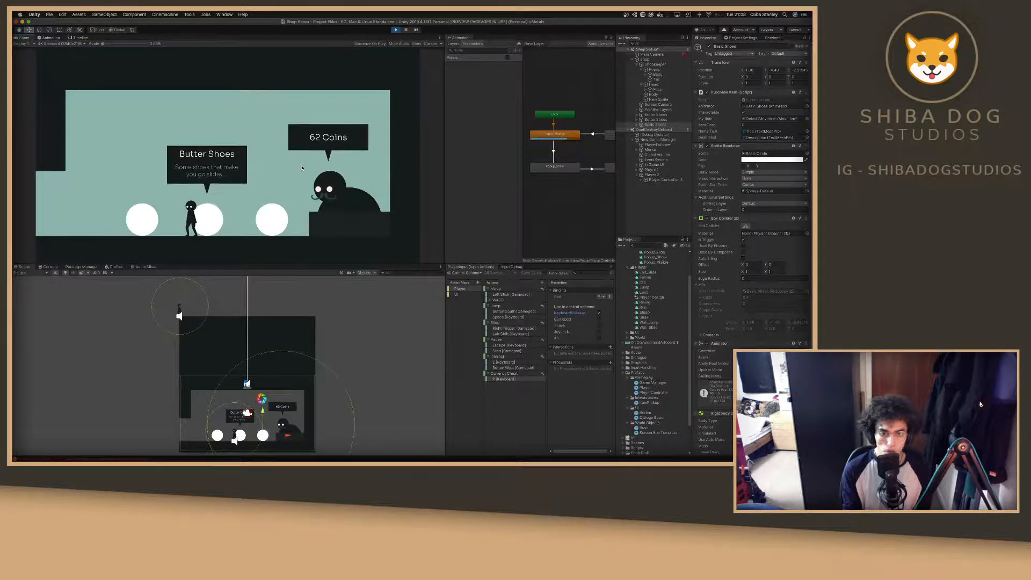
click(50, 267)
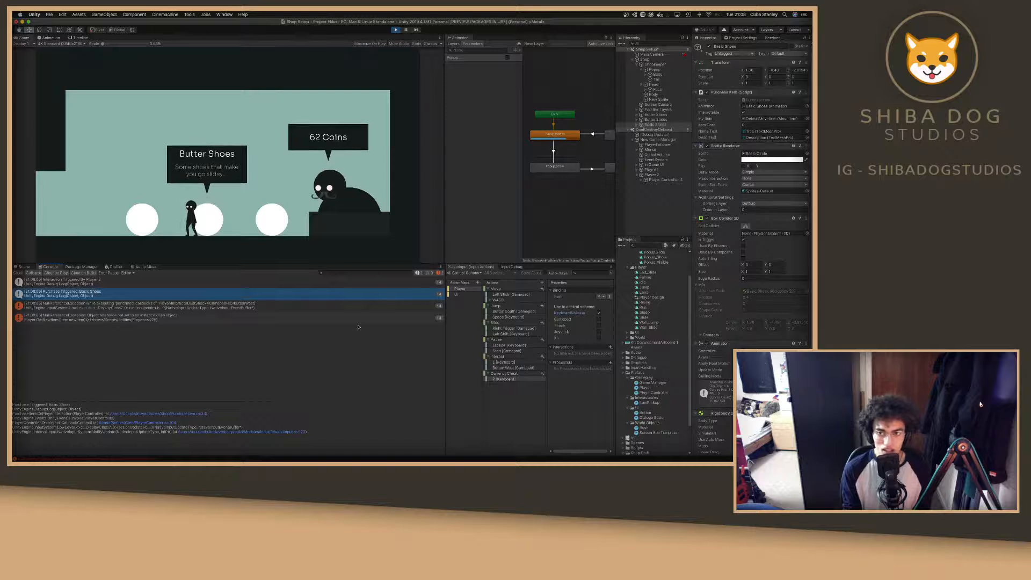
click(262, 283)
click(264, 293)
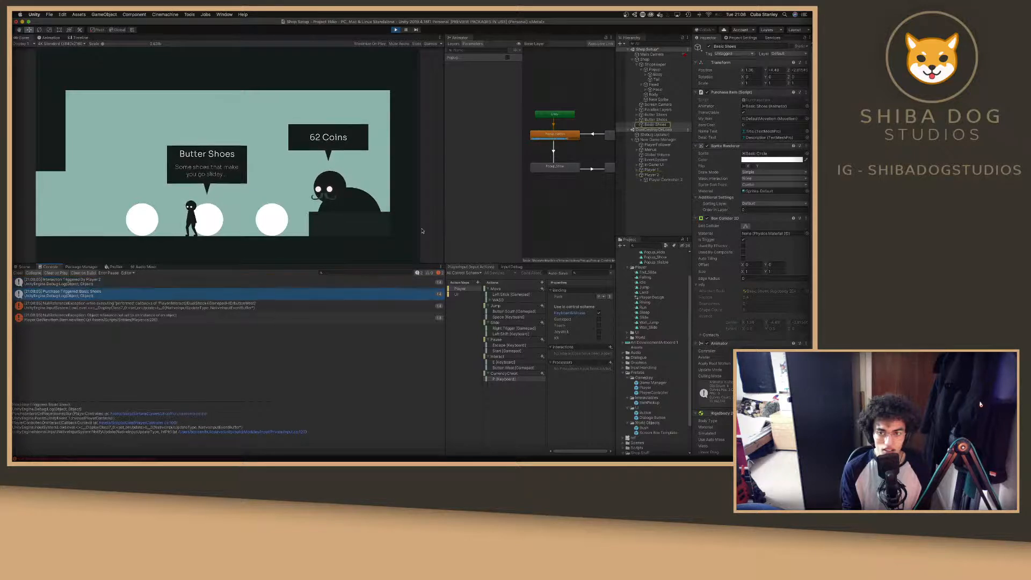
Frame the Basic Shoes item in the Scene view and inspect its bounds with the Rect tool.
click(24, 267)
scroll(277, 418, up, 4)
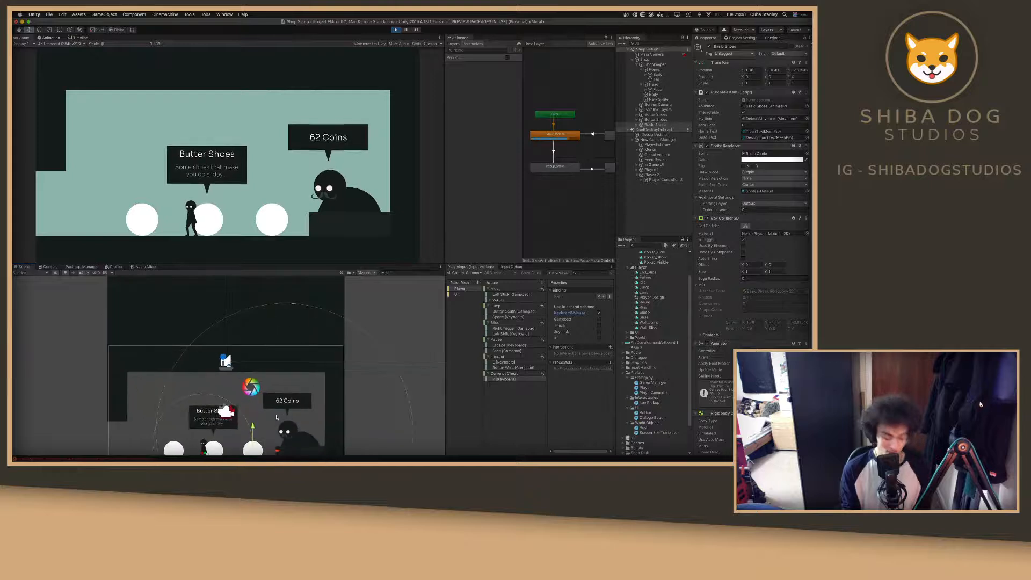
scroll(277, 418, up, 5)
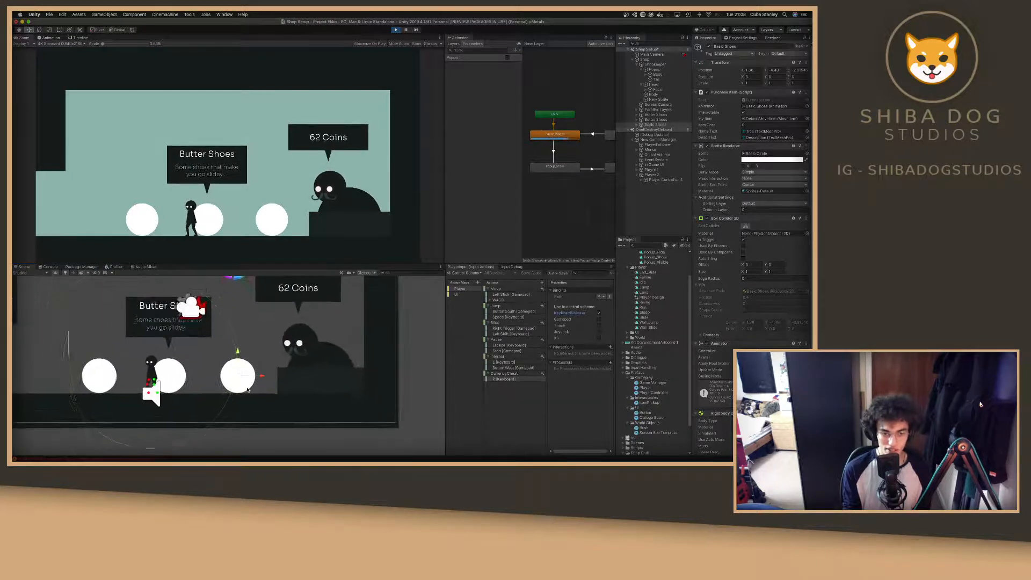
scroll(248, 390, up, 3)
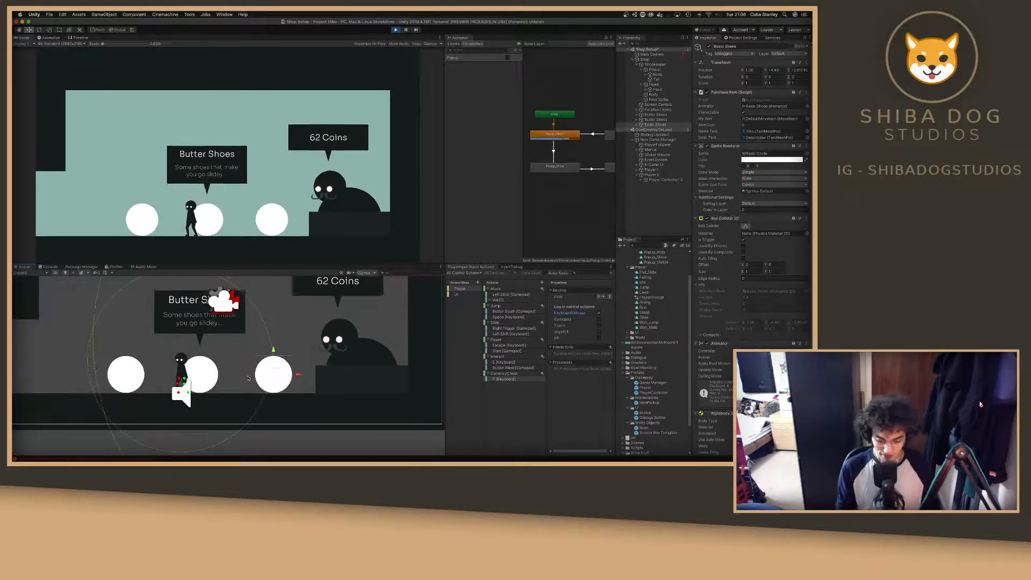
key(t)
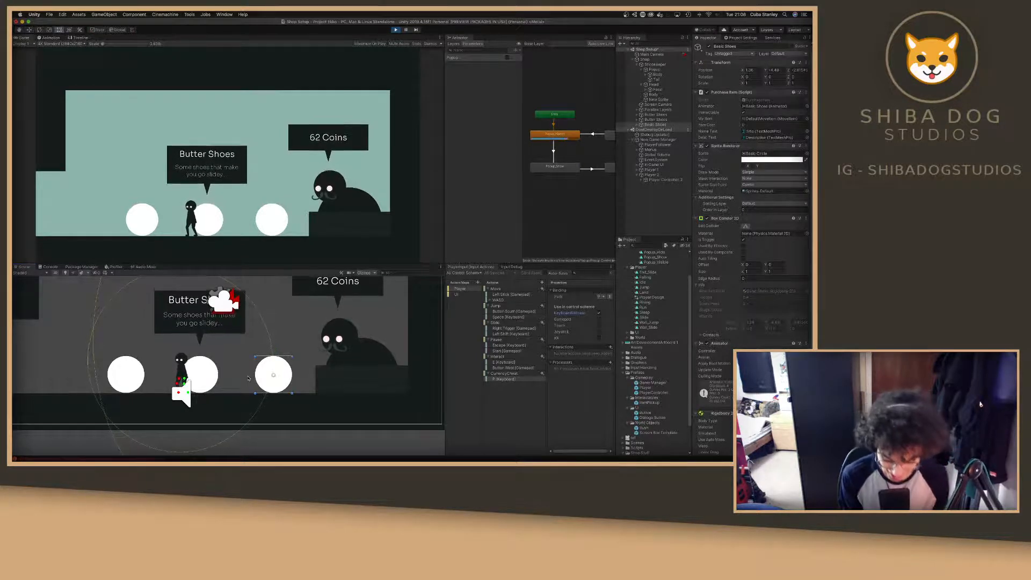
key(f)
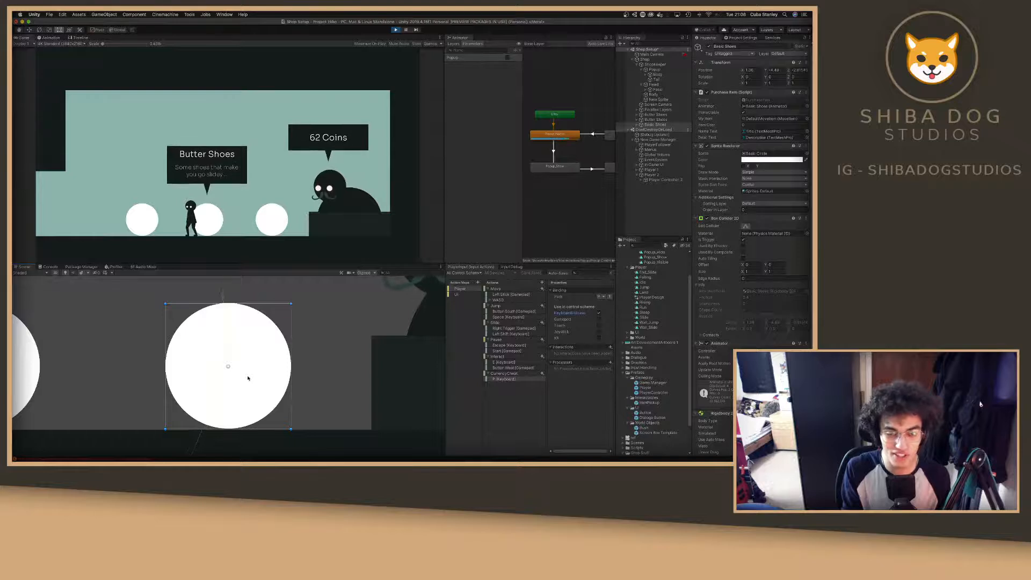
Walk and jump the character around the shop, passing all three items to test their popups.
key(d)
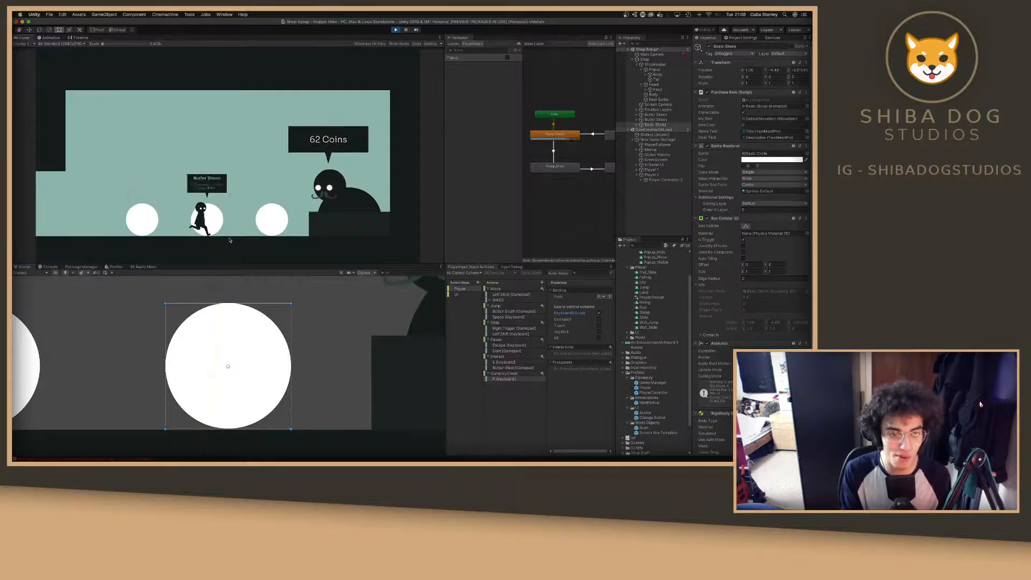
key(a)
key(space)
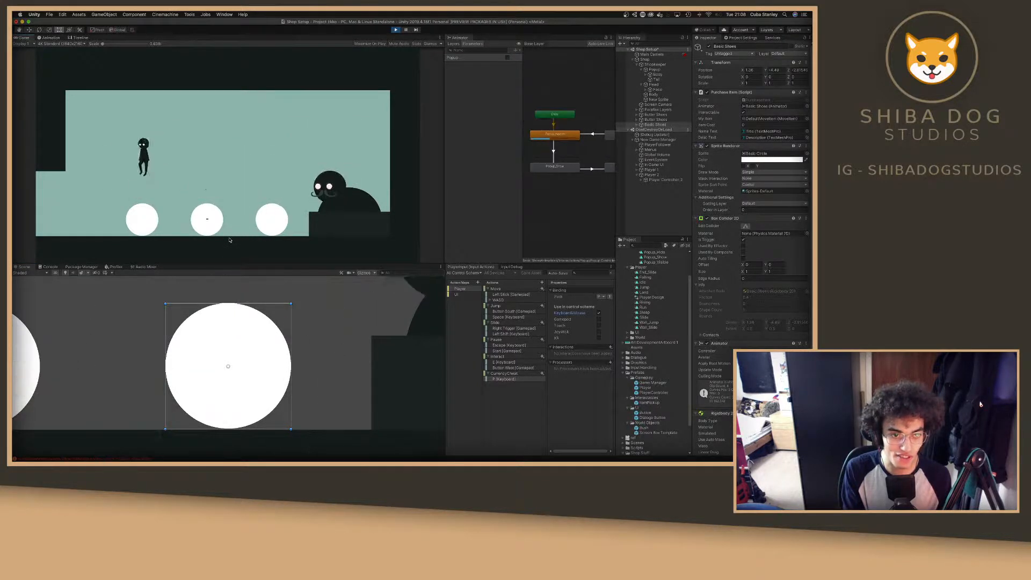
key(d)
key(space)
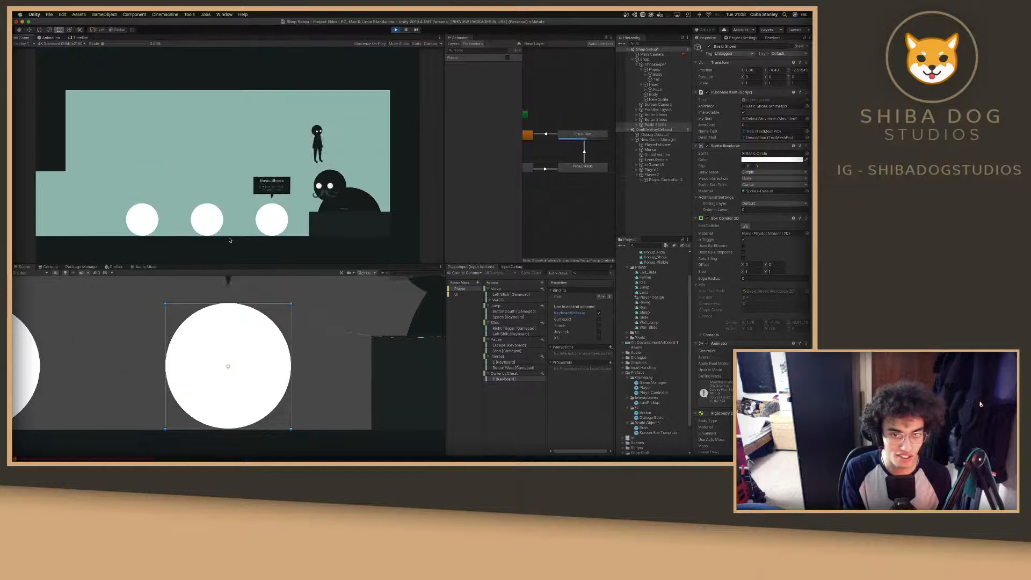
key(space)
key(a)
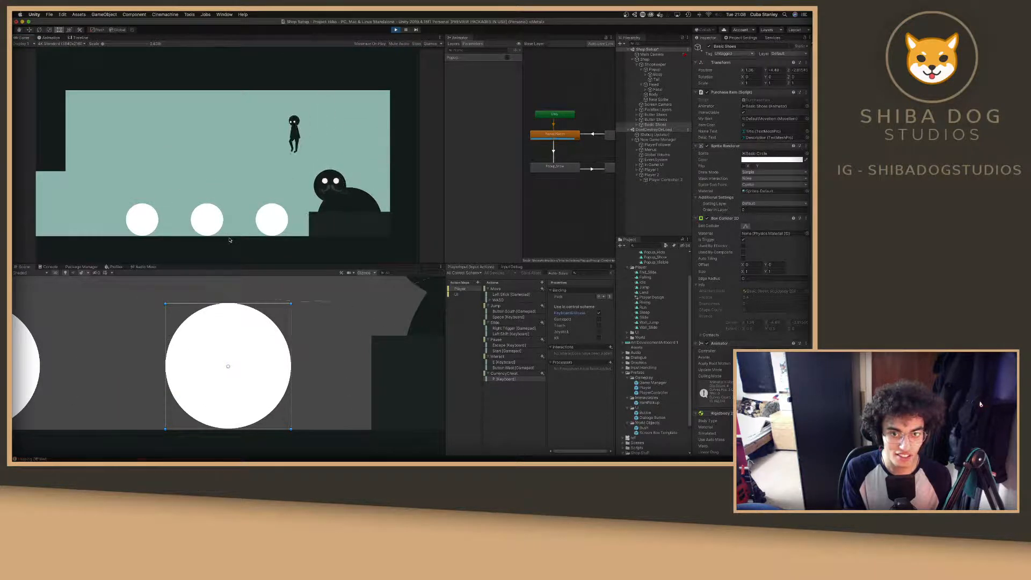
key(space)
key(d)
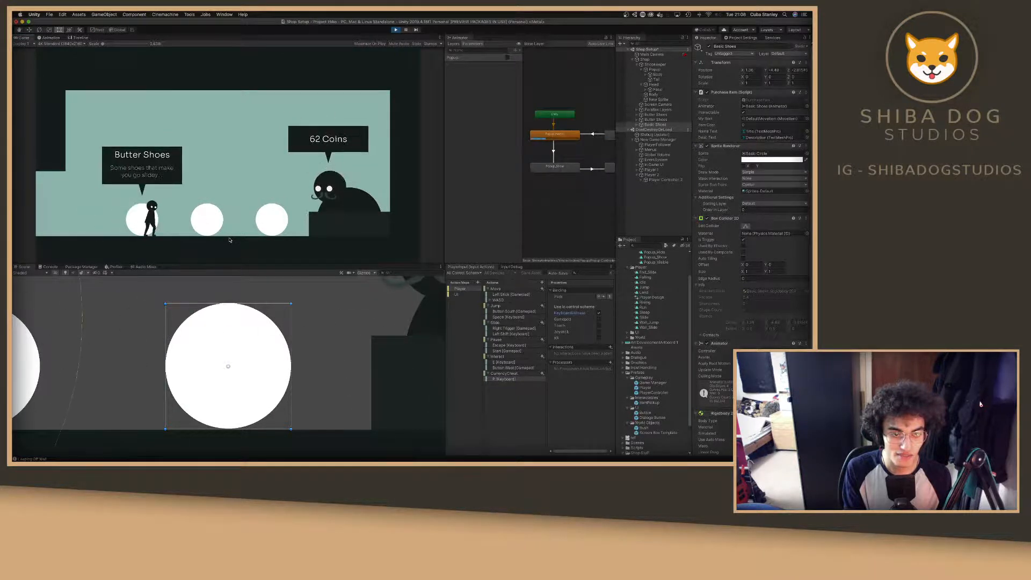
Move the character back and forth around the middle and third items, test the currency cheat, and bring up the Console.
key(d)
key(a)
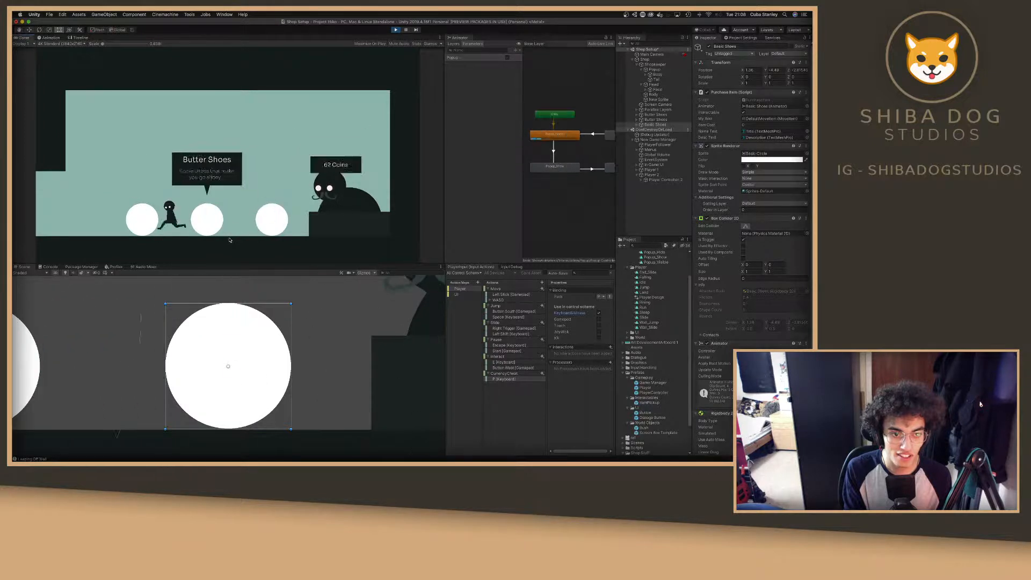
key(d)
key(a)
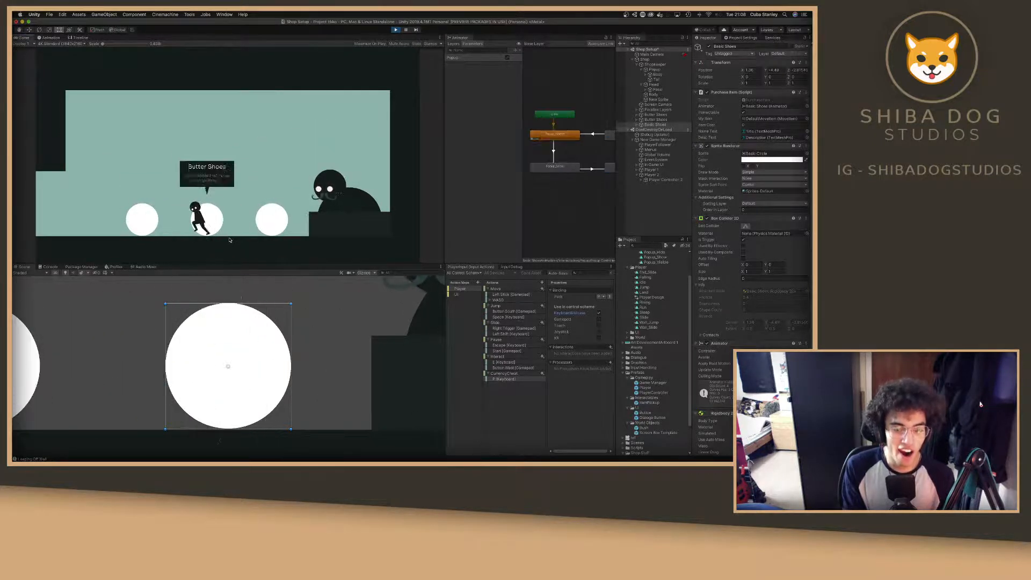
key(p)
key(d)
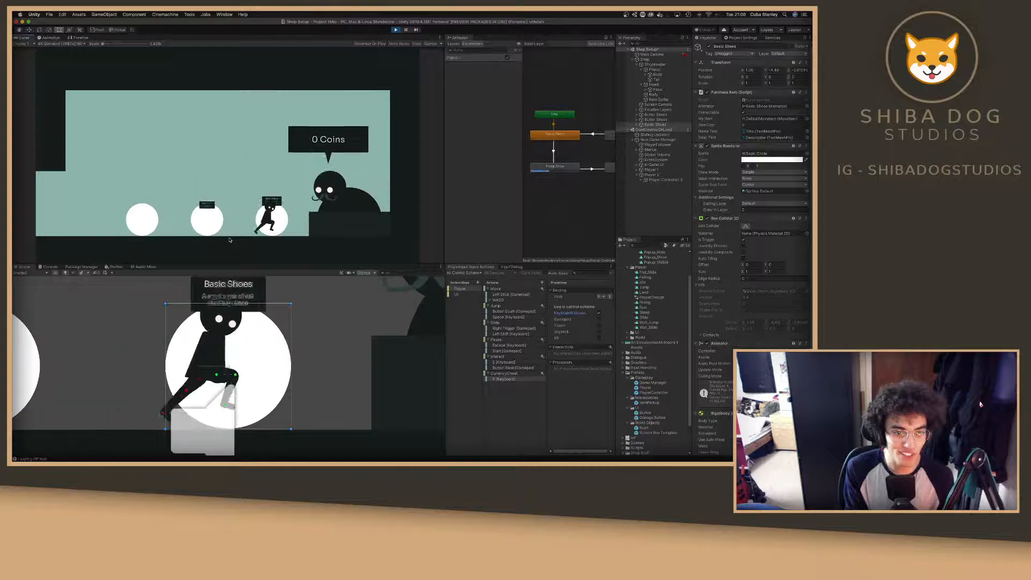
key(a)
key(d)
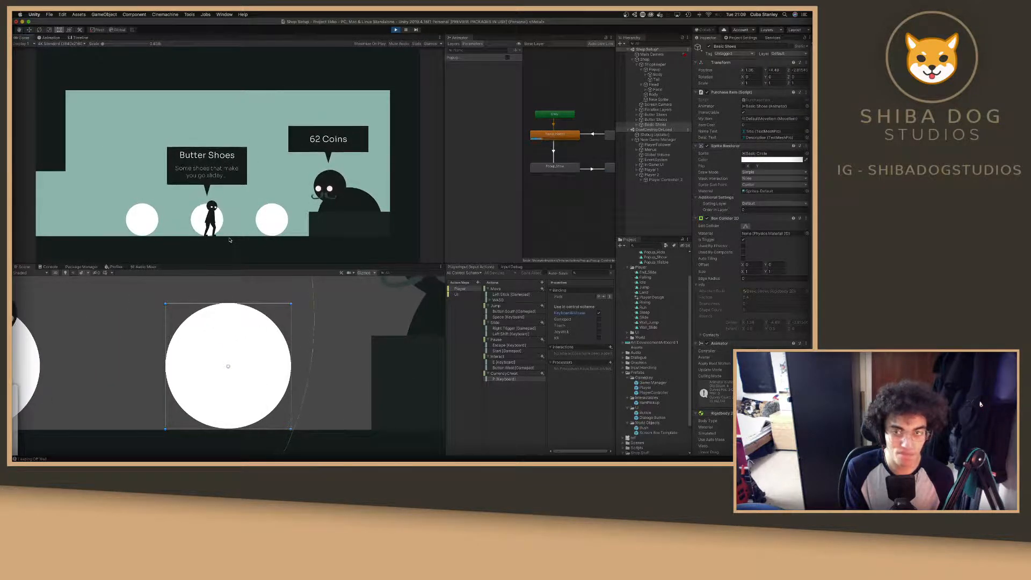
click(47, 266)
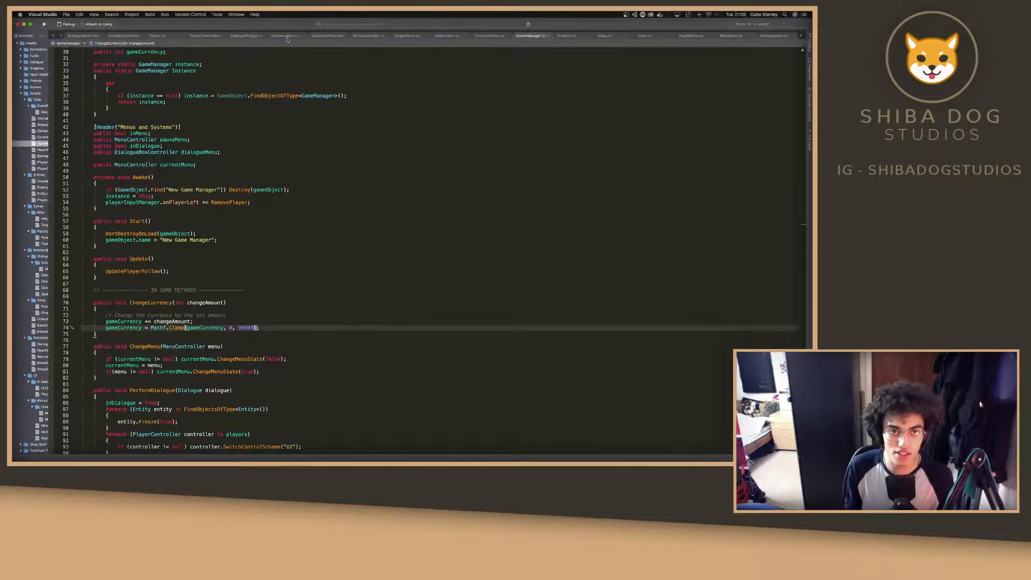
Make the activeCollisions list public in the Interactable script in Visual Studio.
click(285, 36)
click(107, 219)
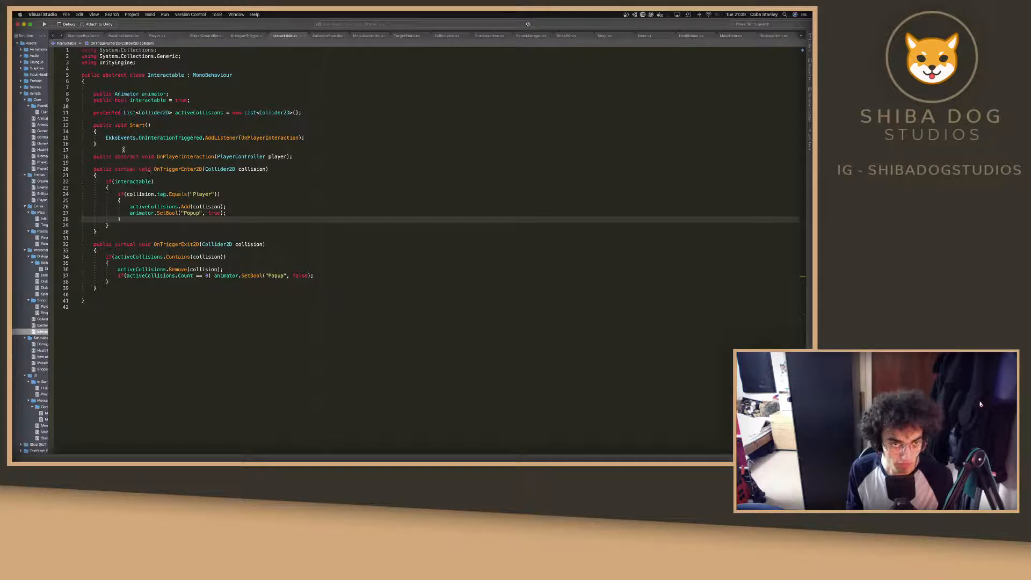
double_click(109, 115)
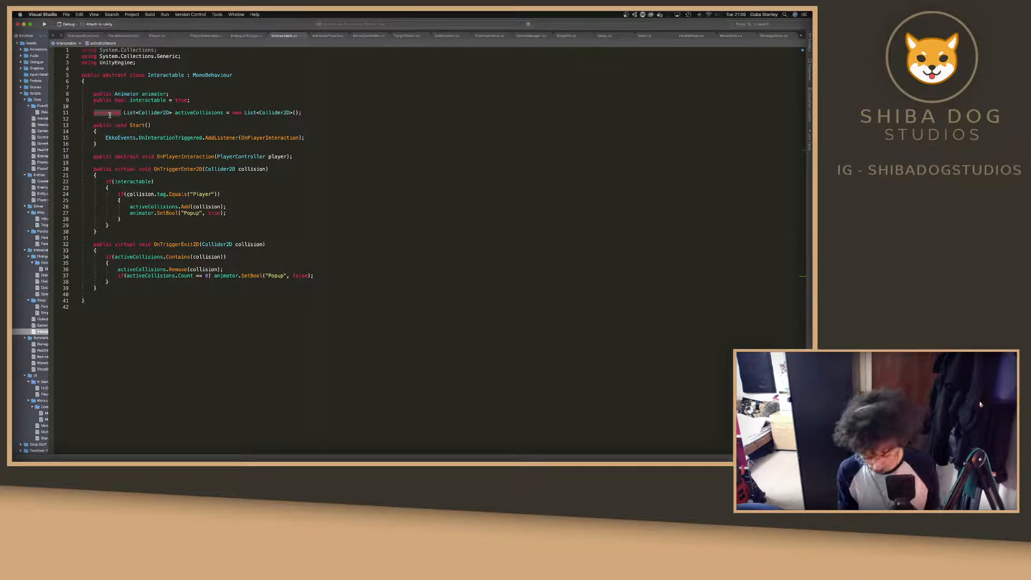
text(public)
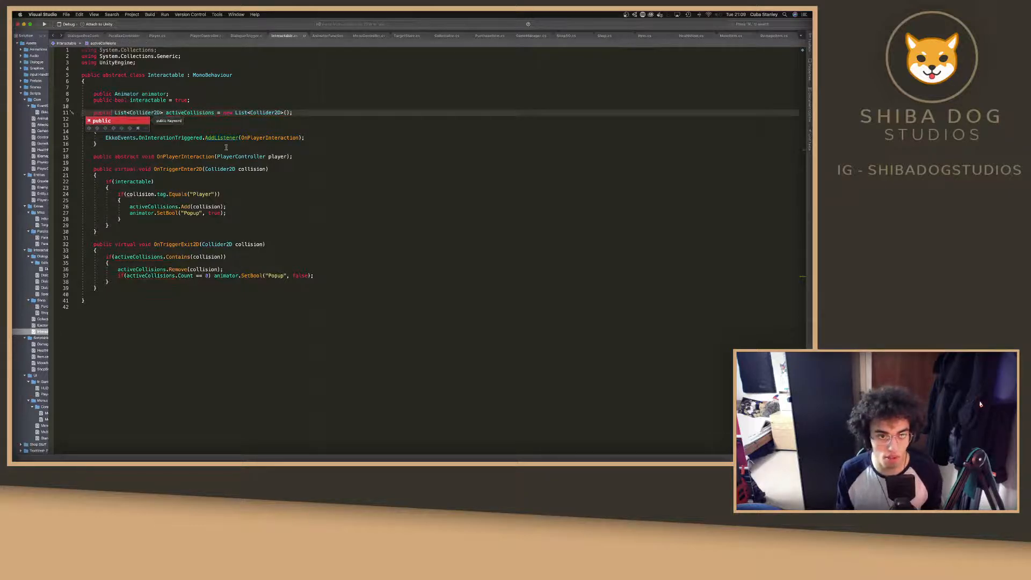
Switch back to Unity, start play mode and locate Player 2's character in the Scene view.
key(super+Tab)
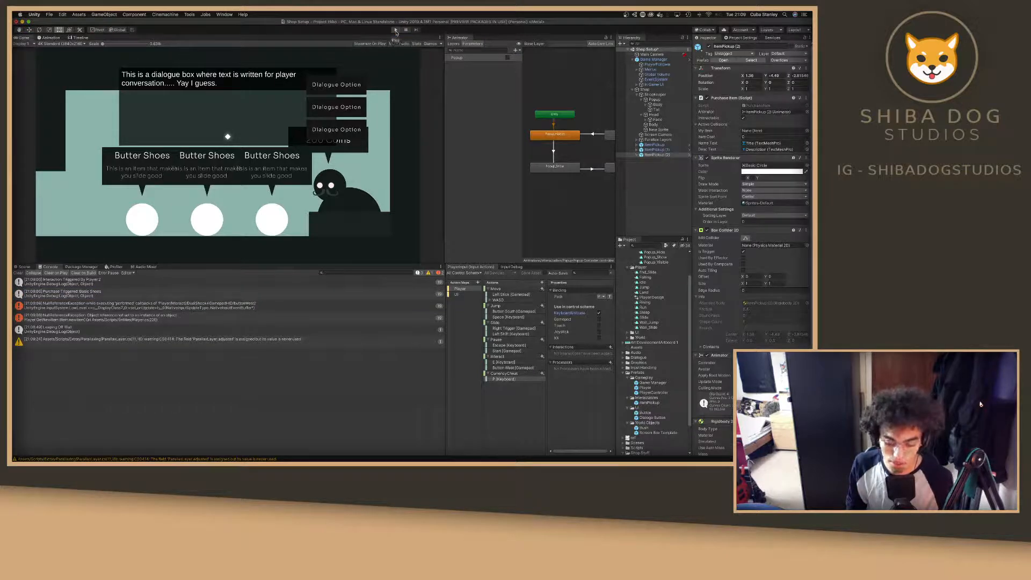
click(396, 31)
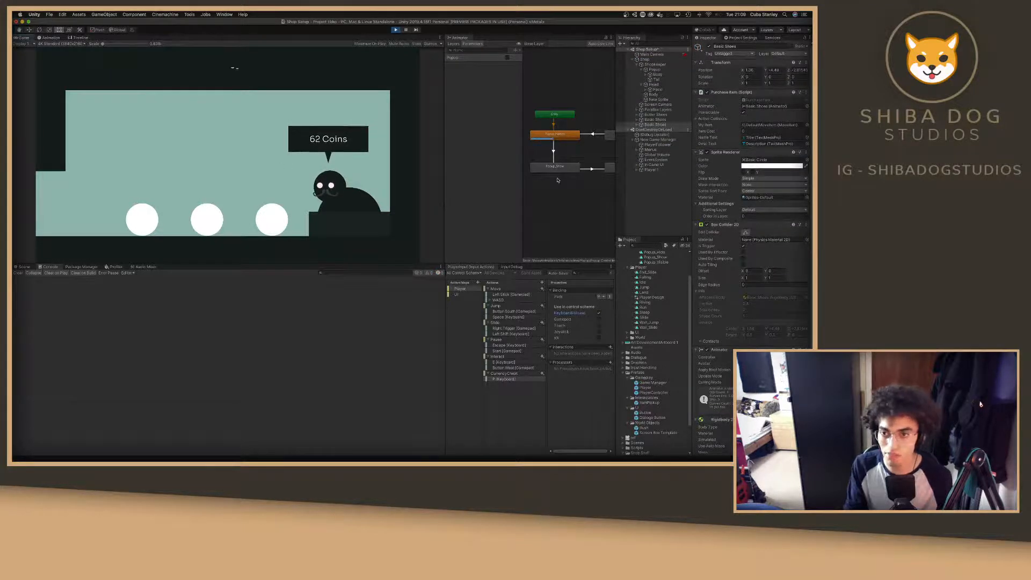
click(24, 267)
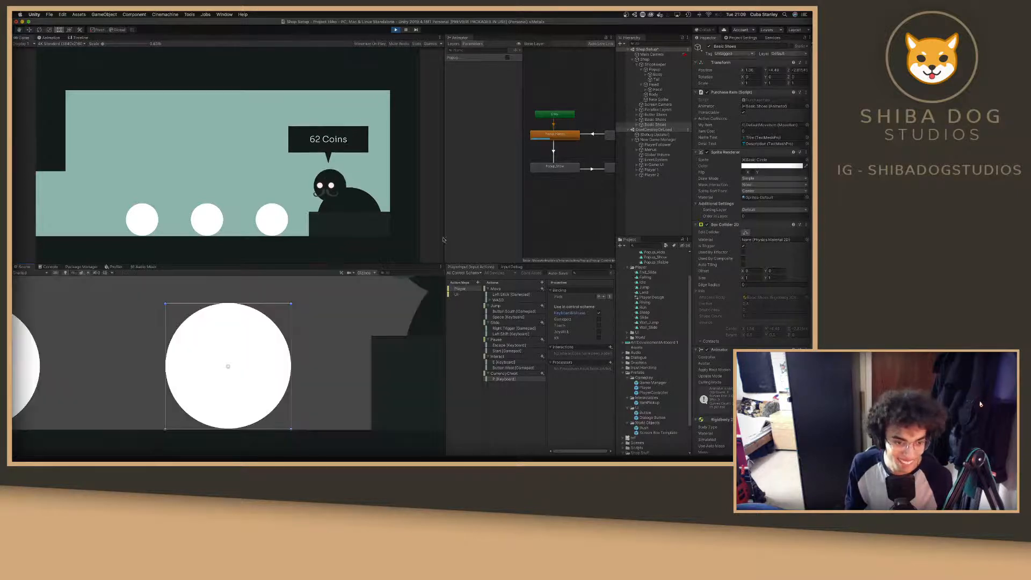
click(641, 175)
double_click(641, 176)
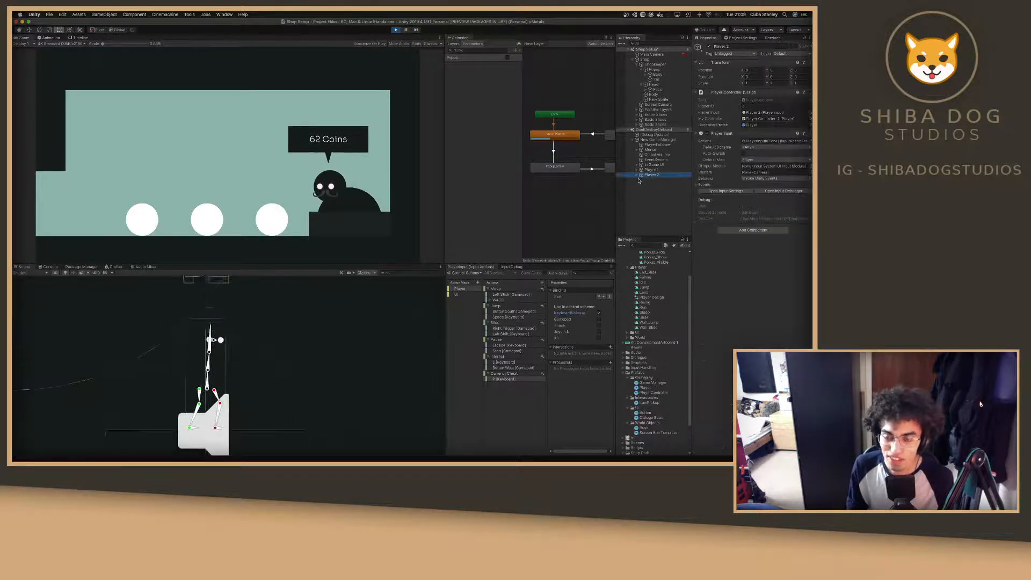
scroll(384, 324, down, 10)
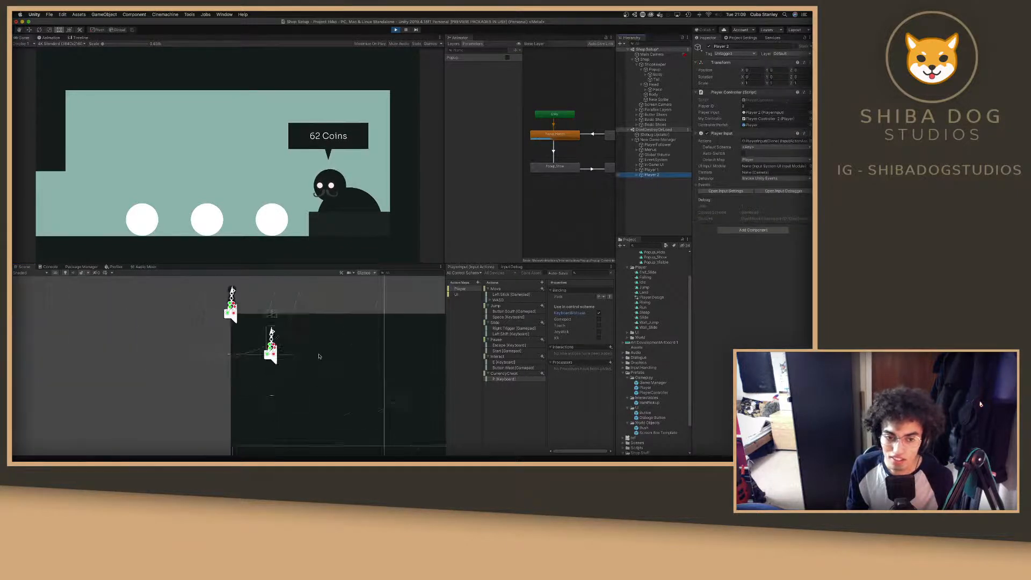
click(352, 305)
key(d)
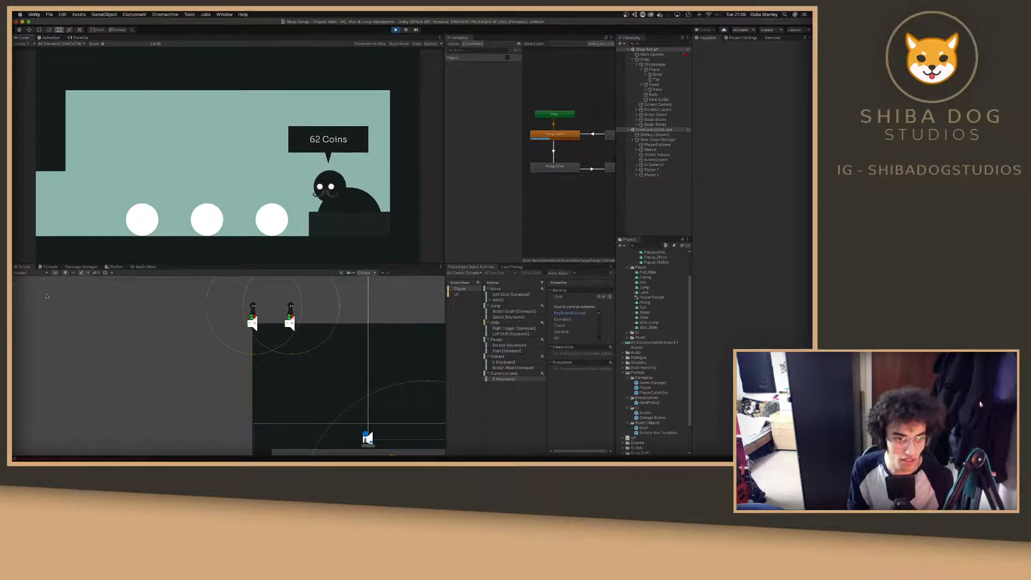
Trace the "Purchase Triggered" Console message to its source object and select Basic Shoes.
click(50, 266)
click(139, 294)
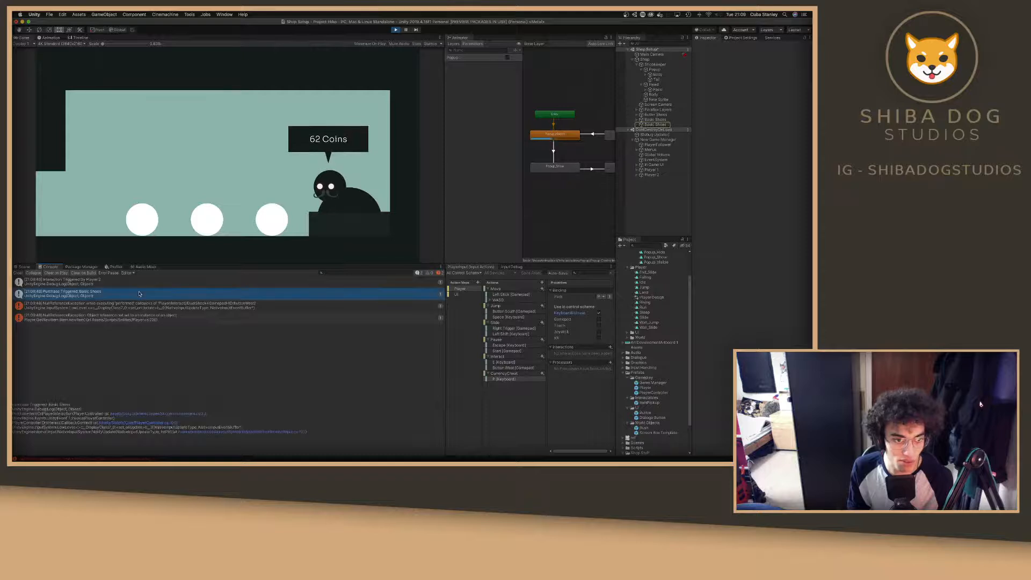
click(663, 125)
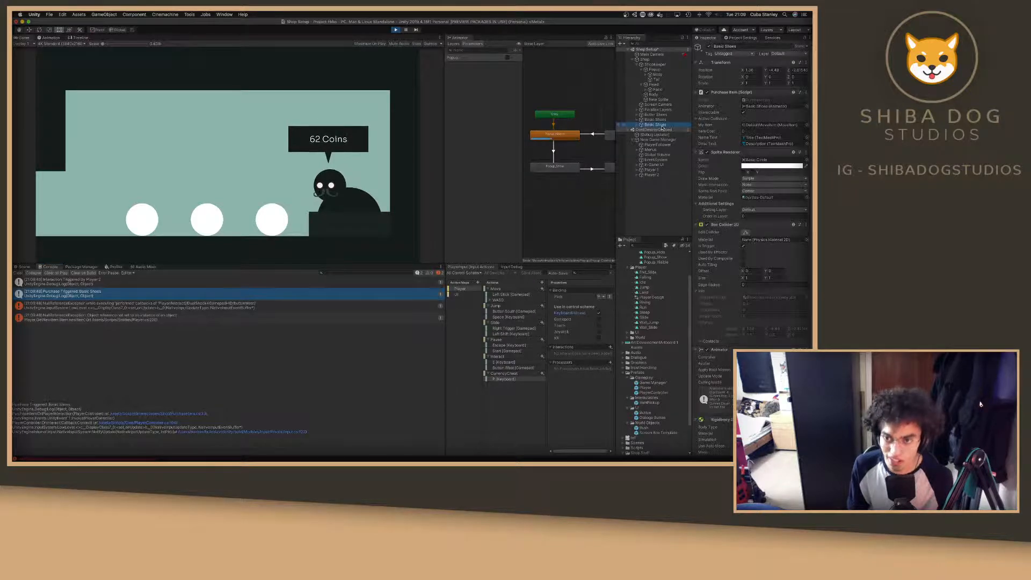
click(21, 266)
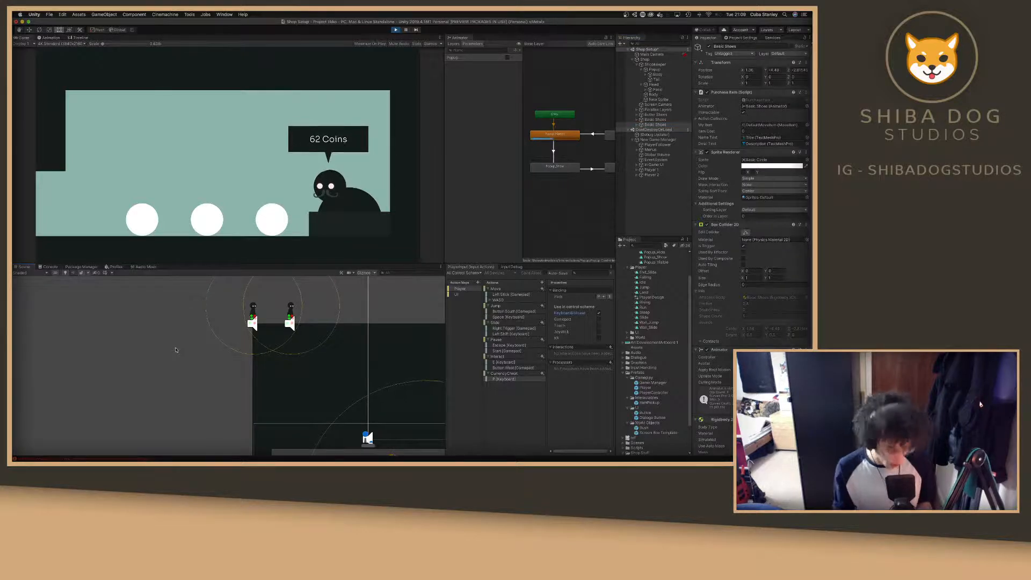
Examine the components of the framed Basic Shoes object, deactivate the object during play and exit play mode.
key(f)
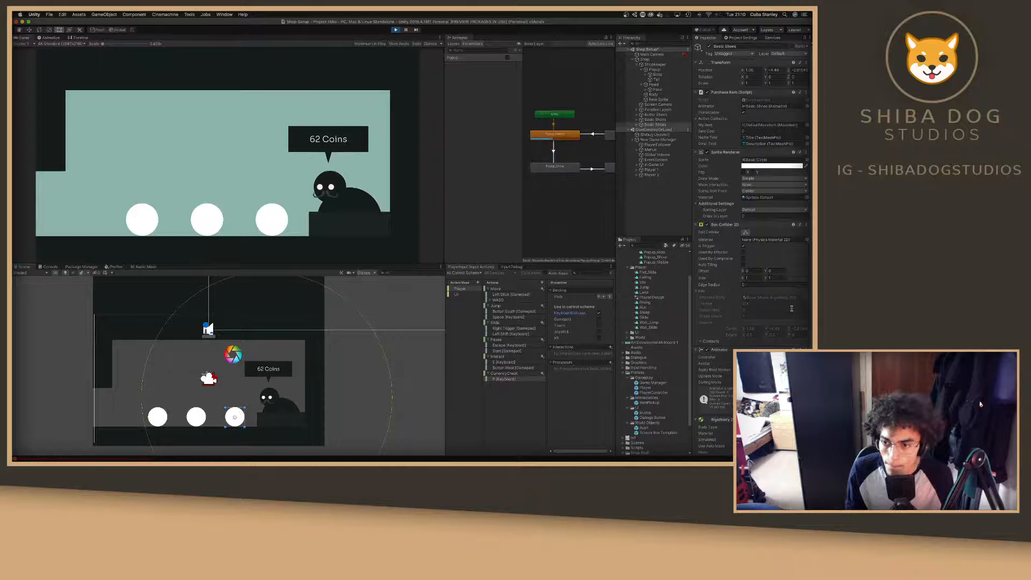
scroll(792, 308, down, 3)
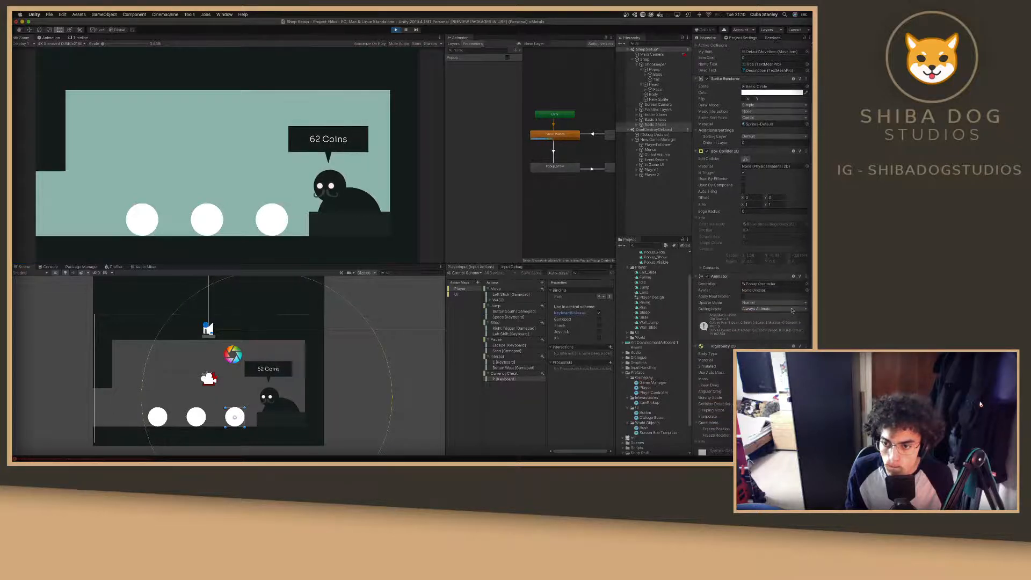
scroll(787, 226, up, 3)
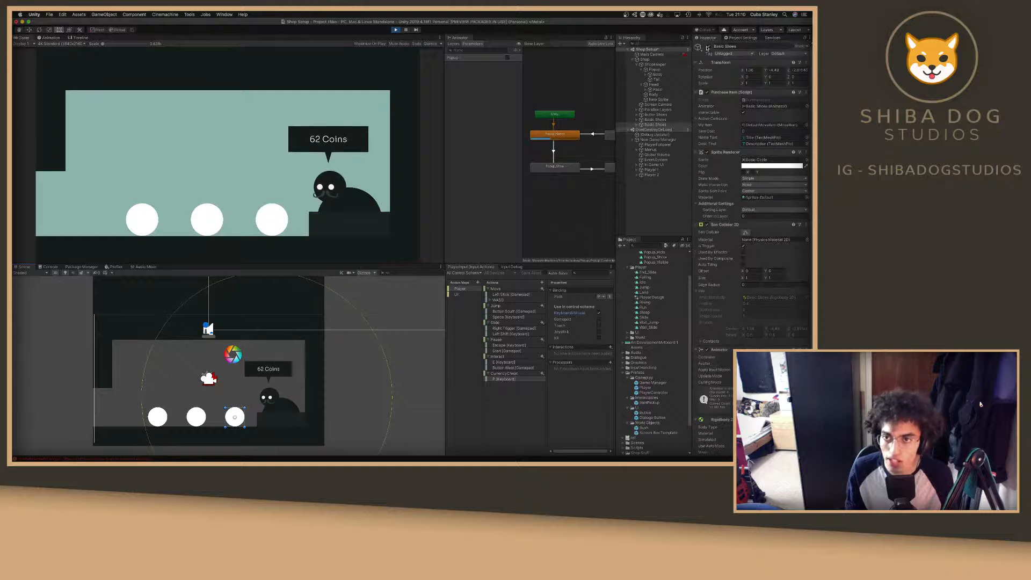
click(710, 47)
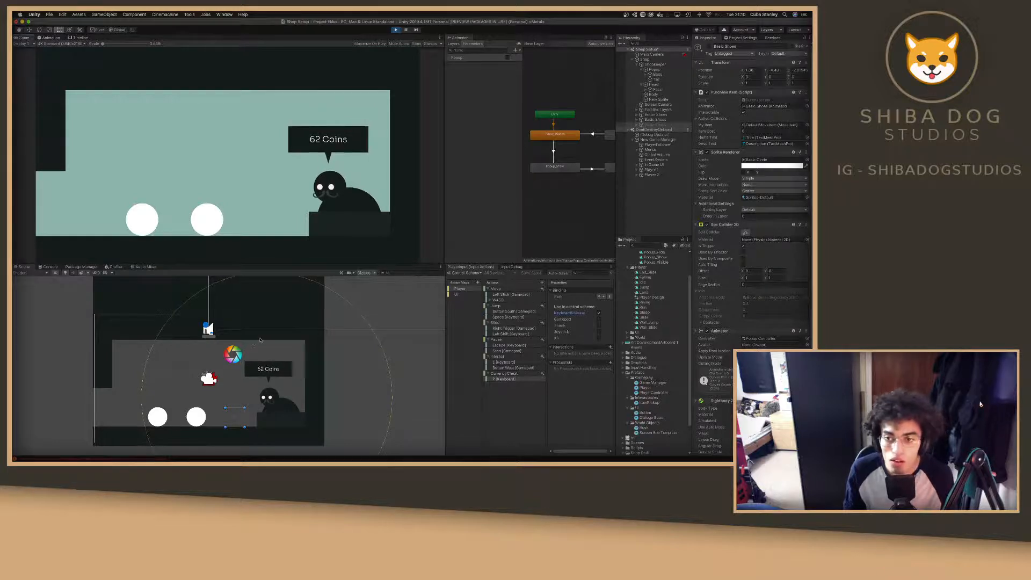
click(395, 30)
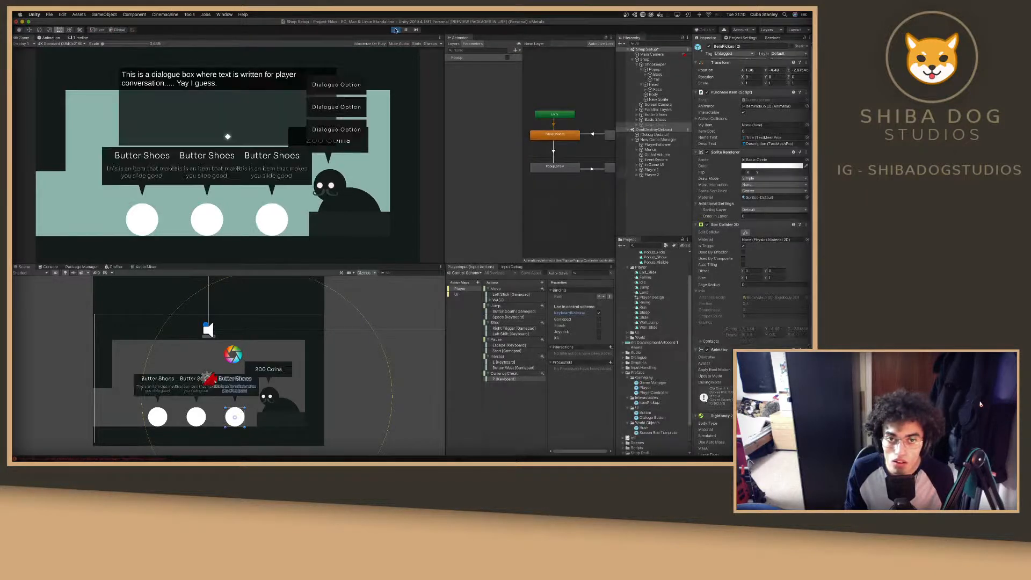
Select ItemPickup (2) and examine its Box Collider 2D, Animator, Rigidbody 2D and Purchase Item settings.
click(653, 154)
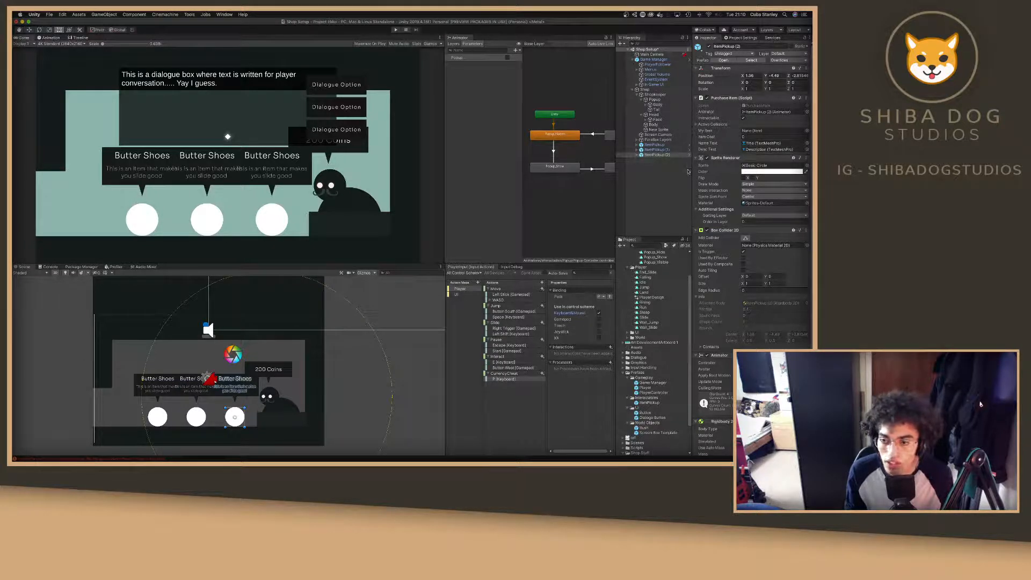
scroll(752, 215, down, 5)
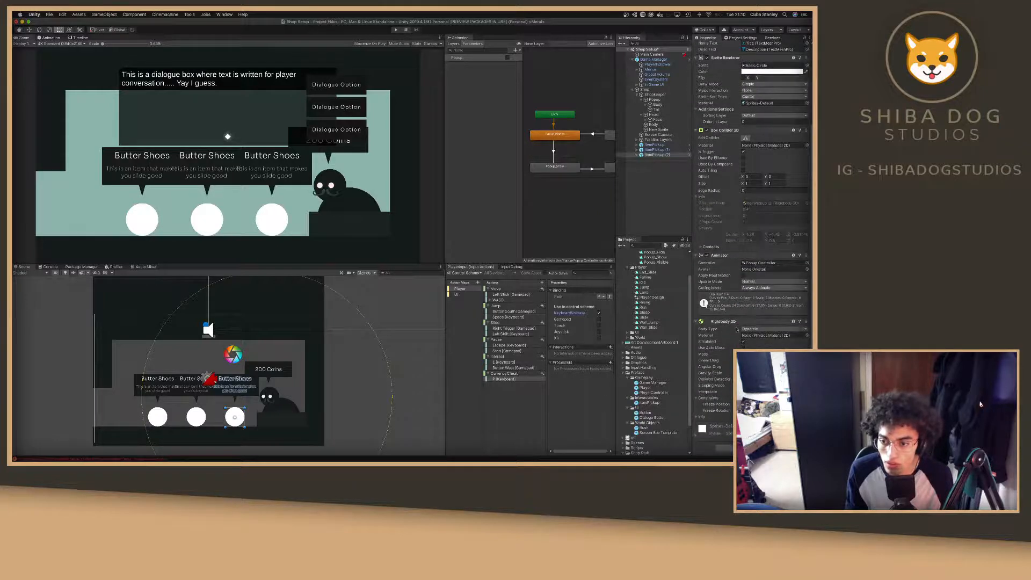
scroll(725, 304, up, 4)
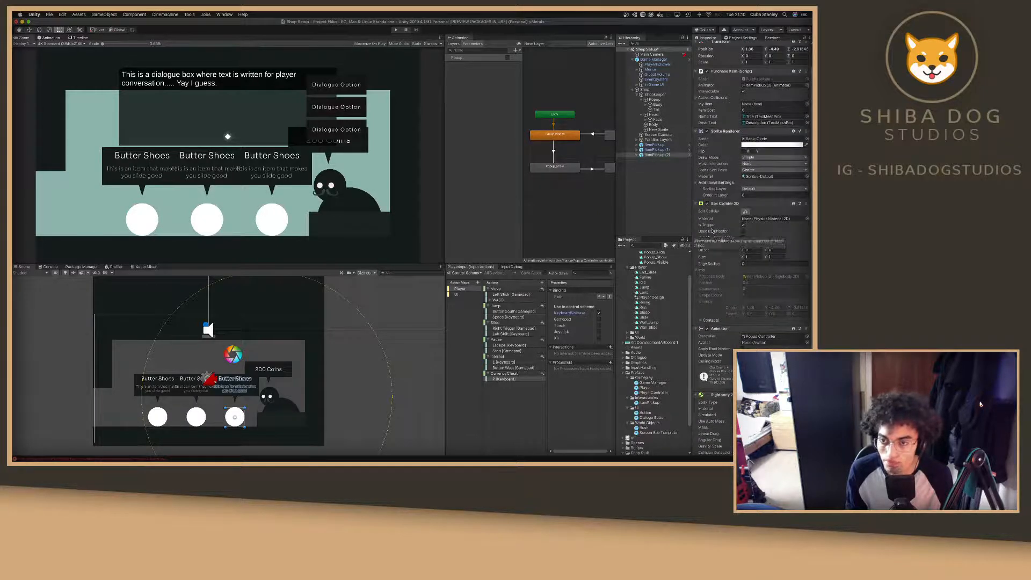
Switch to Visual Studio and examine the Shop script and PurchaseItem's Init method for how items and costs are assigned.
key(super+Tab)
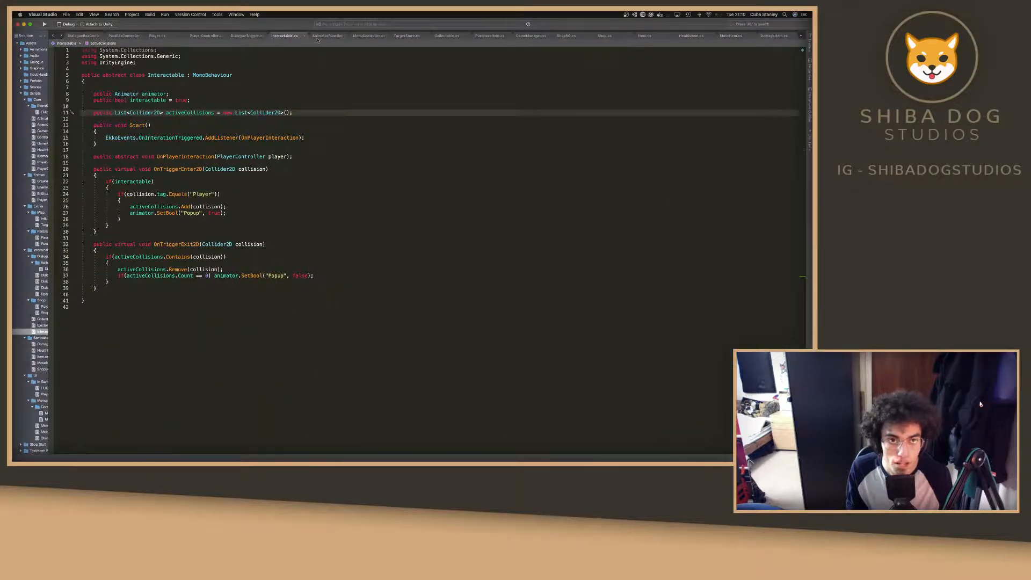
click(604, 36)
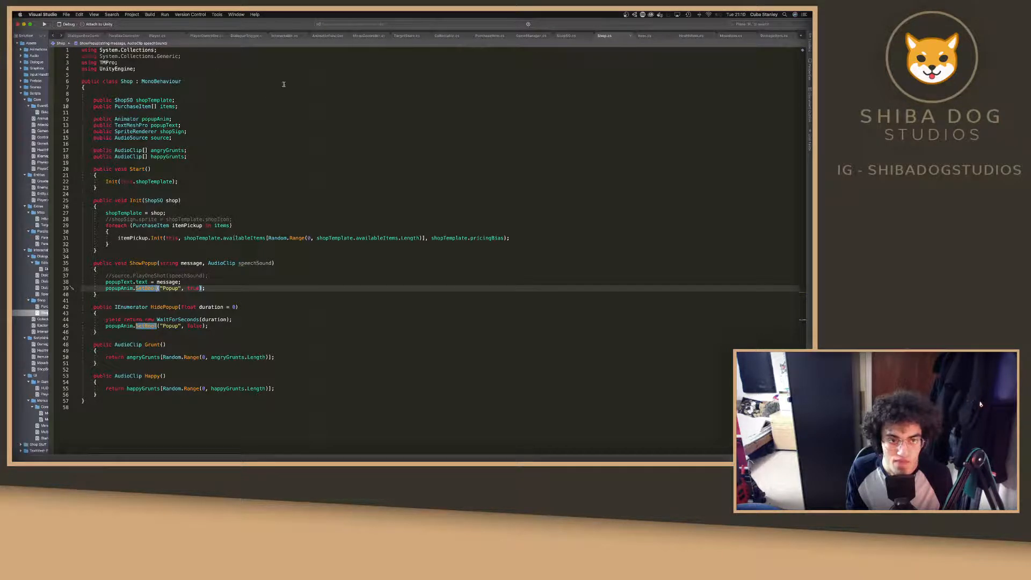
click(487, 35)
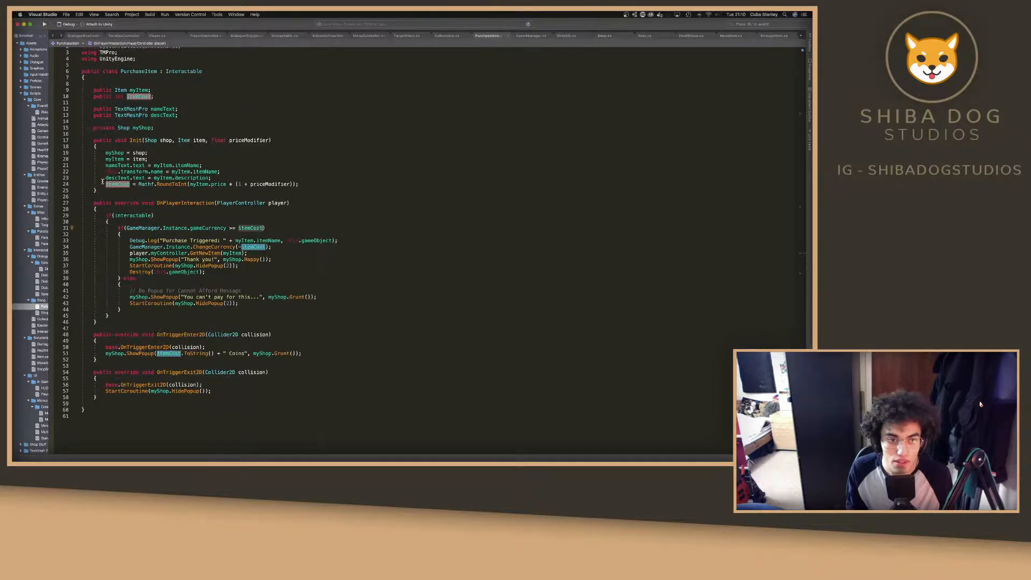
scroll(132, 180, up, 1)
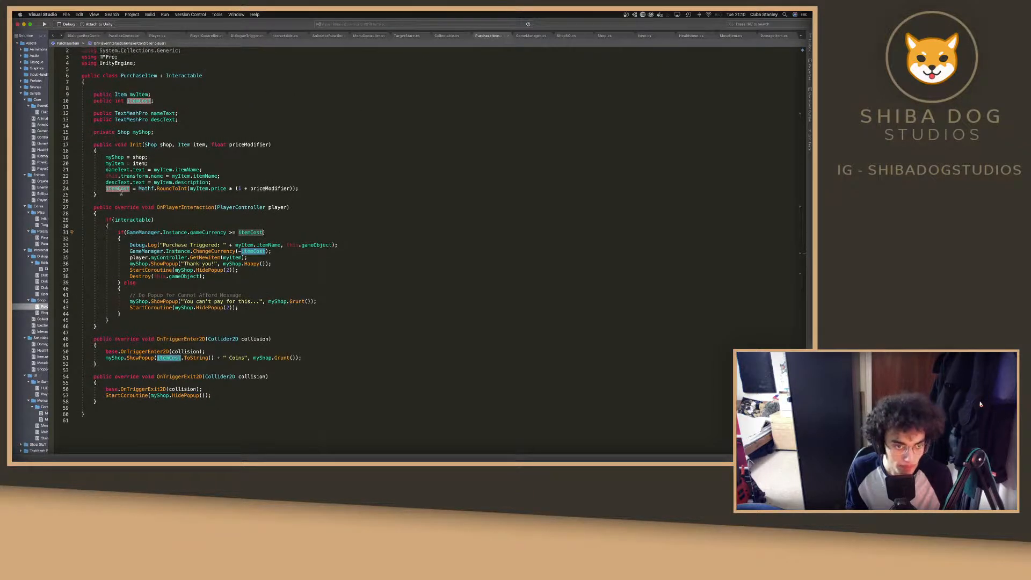
click(317, 189)
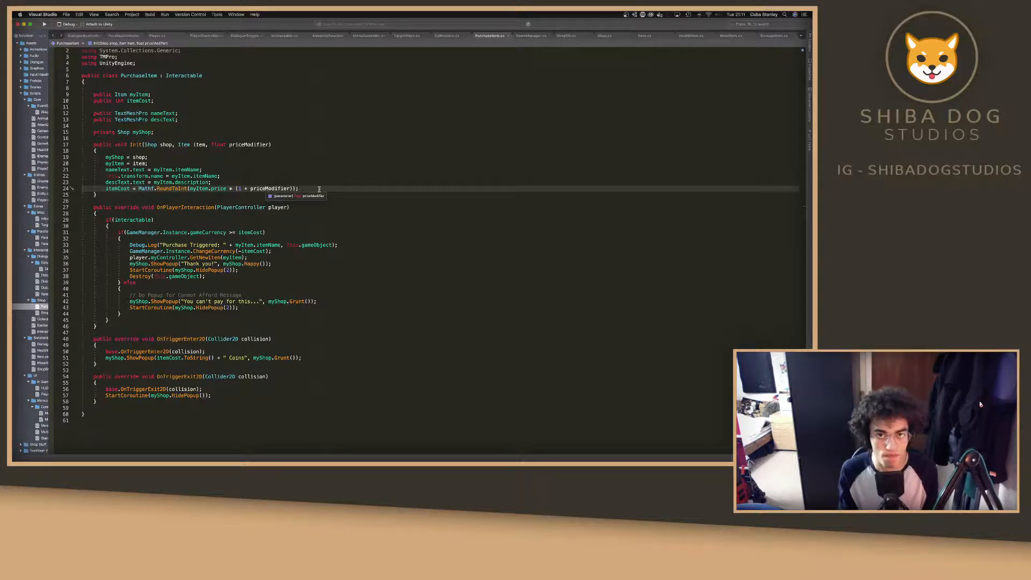
click(451, 38)
click(485, 38)
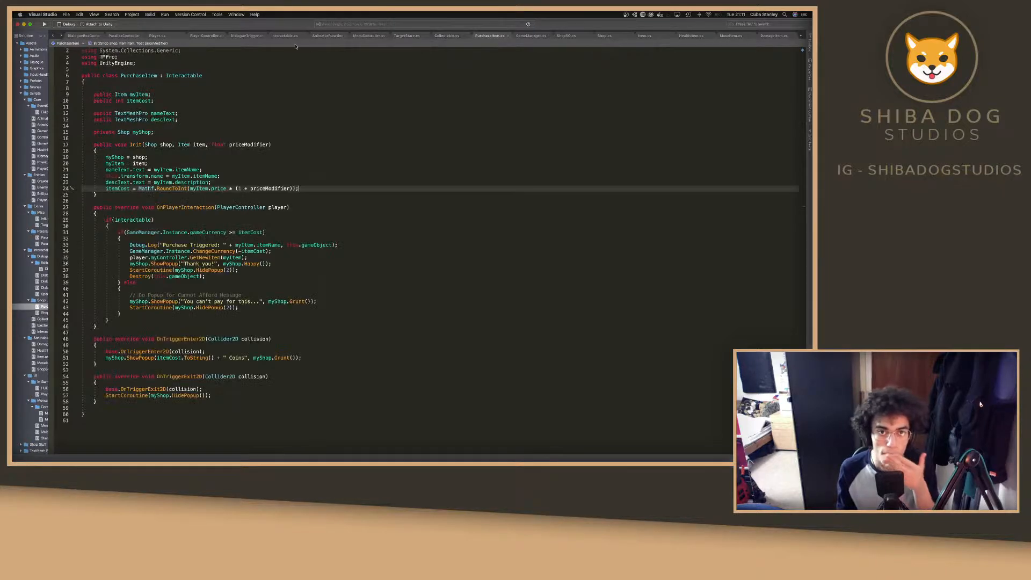
In Interactable's Start method, add activeCollisions.Clear(); after the line that adds the OnPlayerInteraction listener.
click(289, 37)
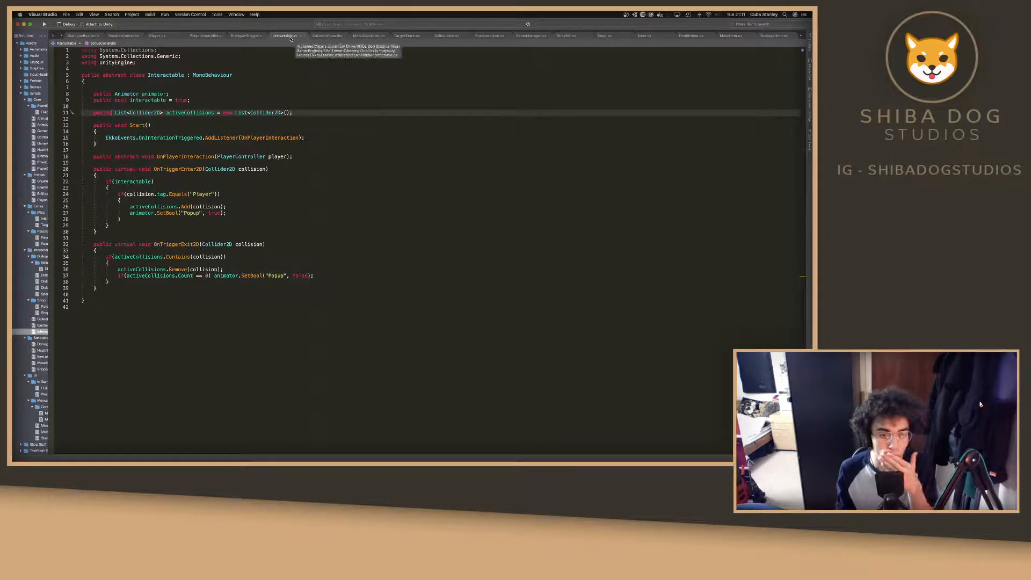
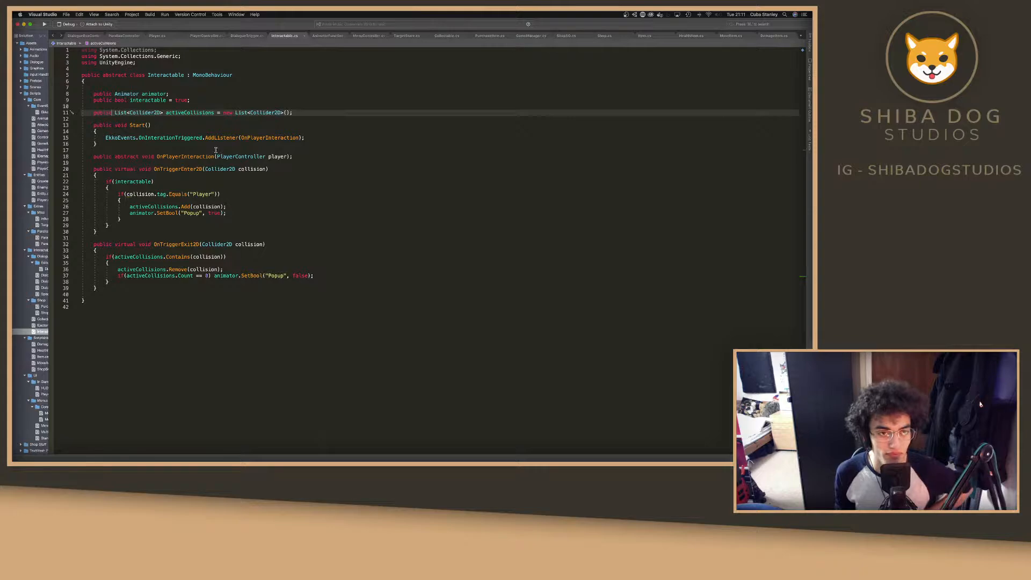
key(super+Tab)
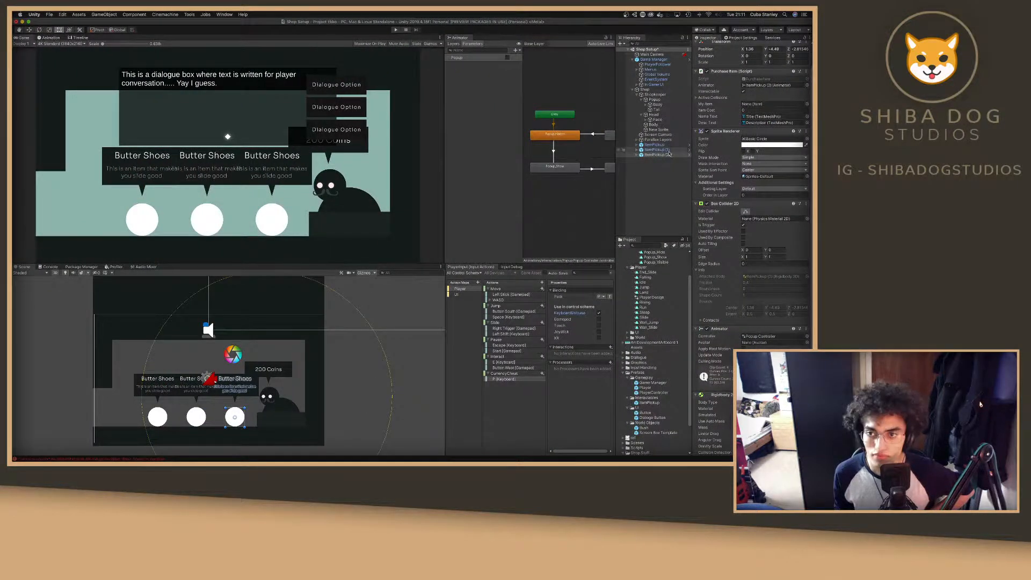
key(super+Tab)
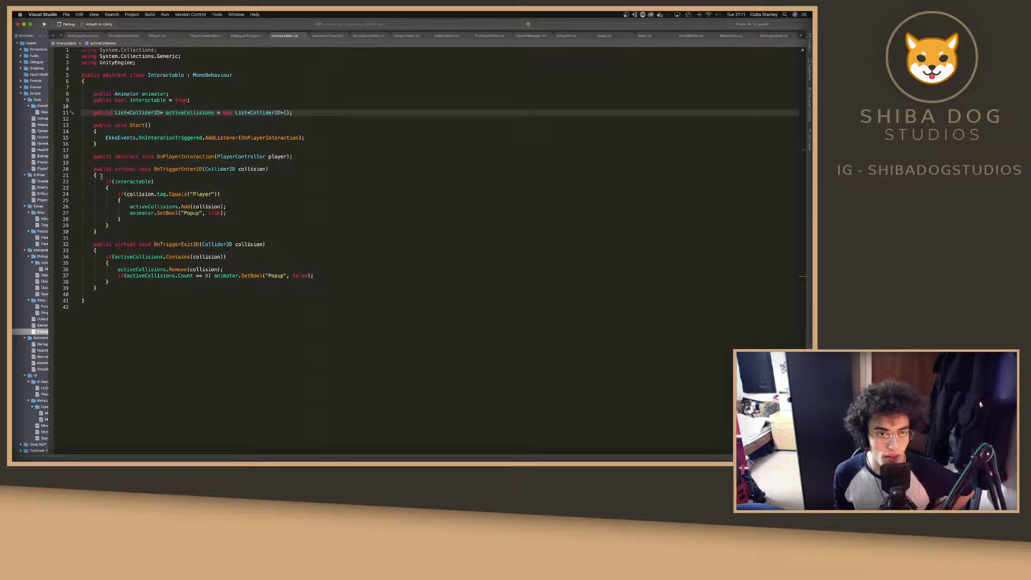
click(336, 138)
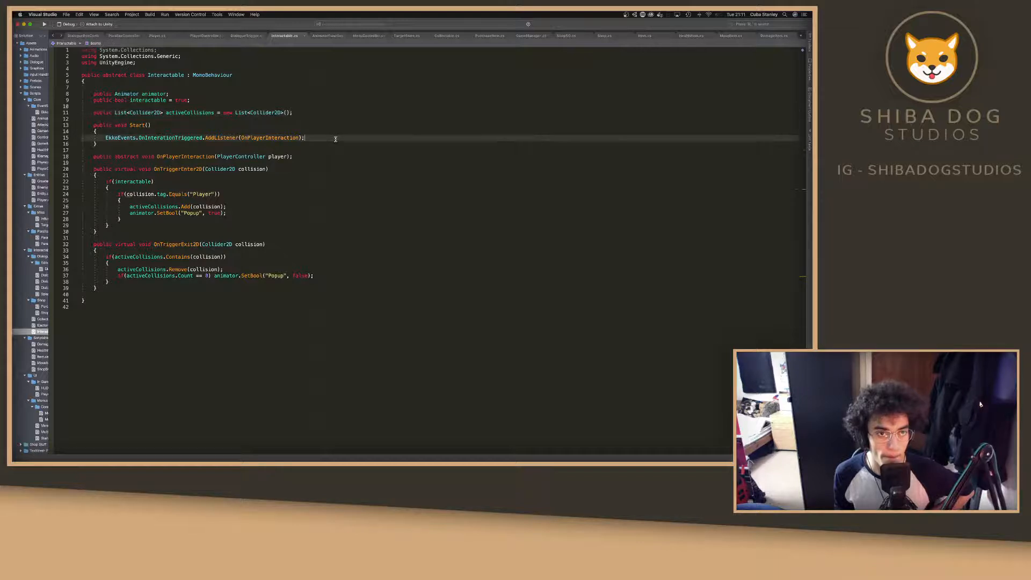
key(Return)
text(ac)
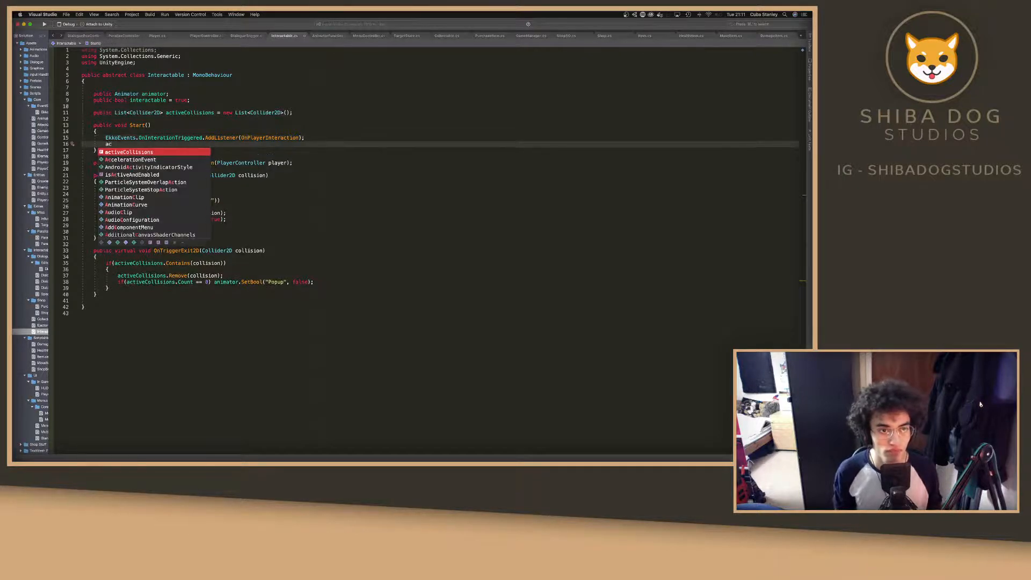
text(tiveCollisions.Clear())
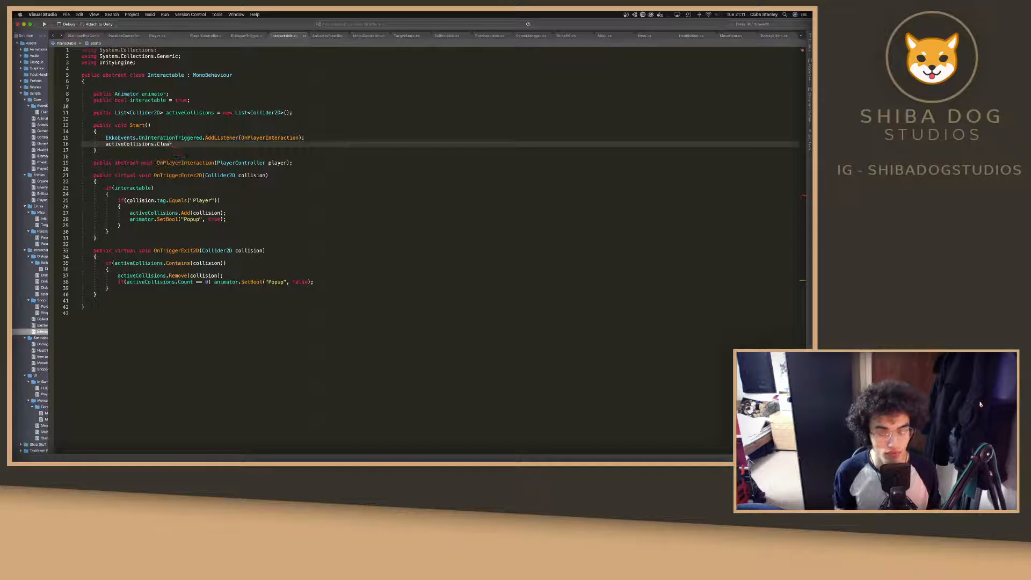
text(;)
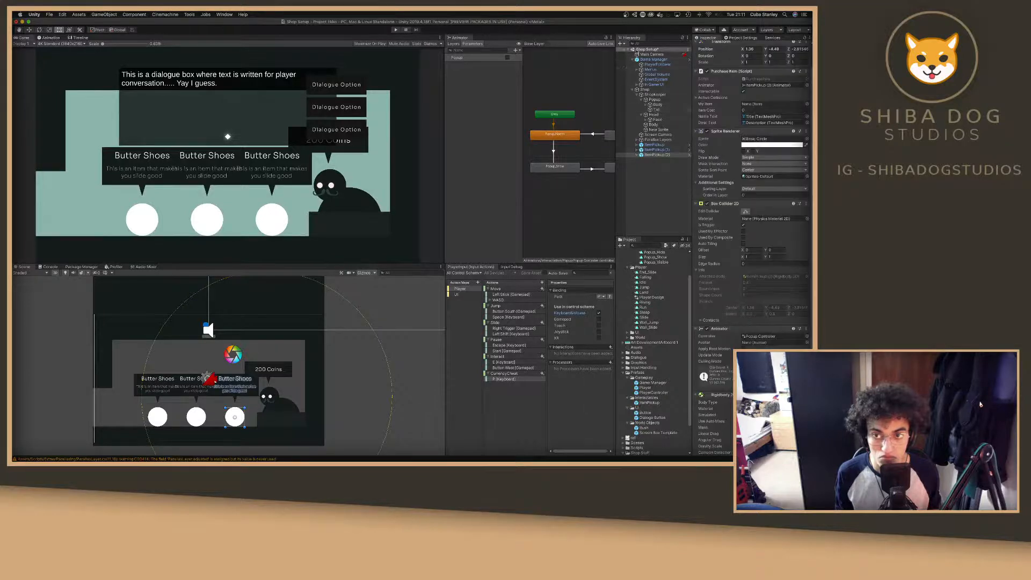
In Unity, examine the components of the Shopkeeper, its popup, head and body children, the Screen Camera and Parallax Layers.
scroll(708, 81, up, 2)
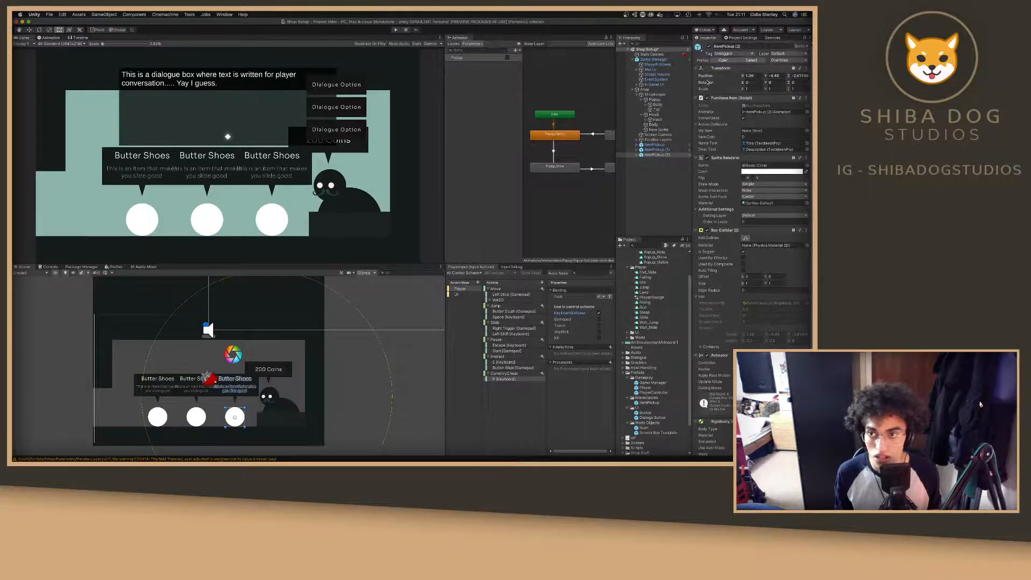
click(660, 90)
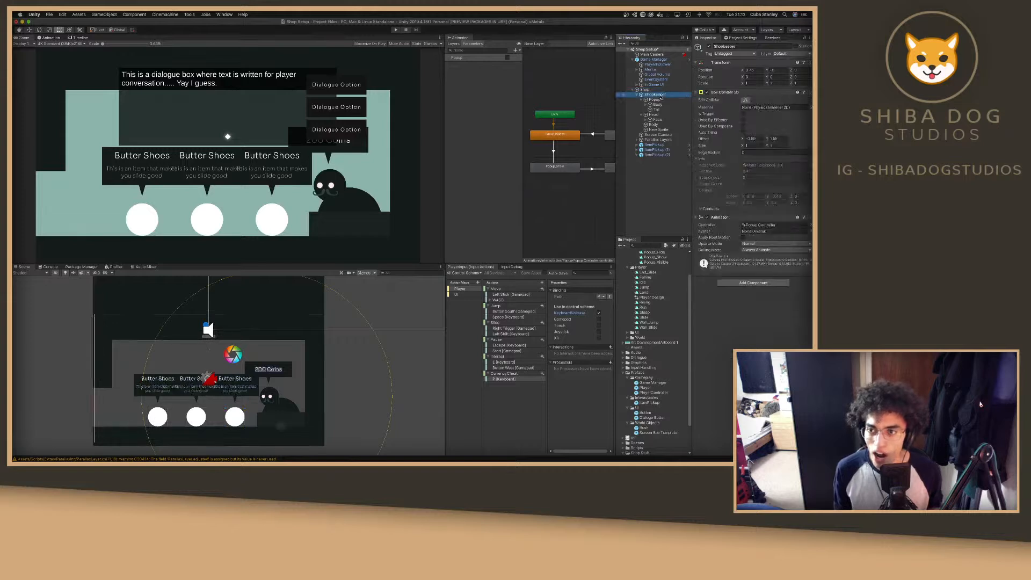
click(655, 99)
click(657, 104)
click(657, 110)
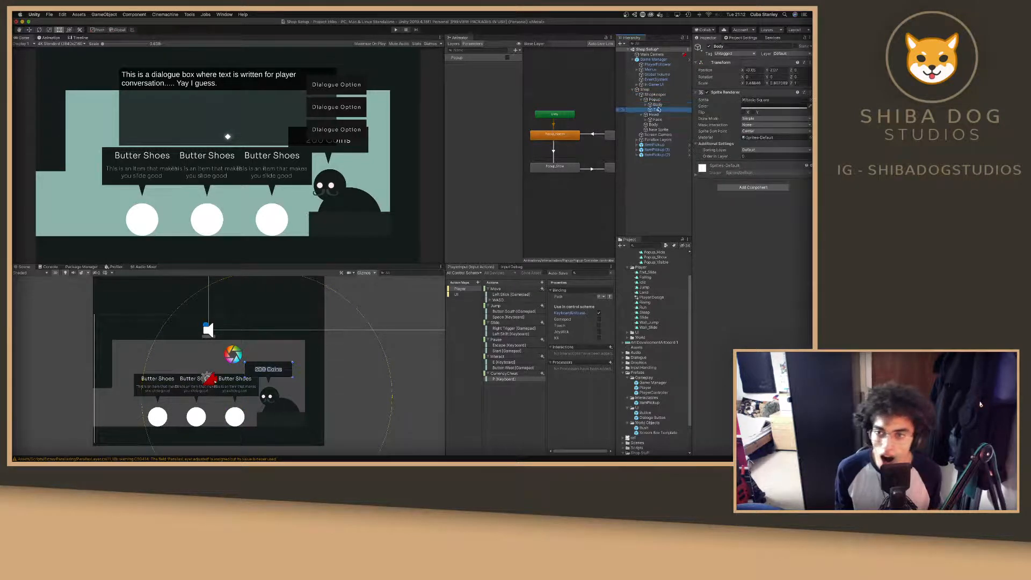
click(654, 114)
click(656, 120)
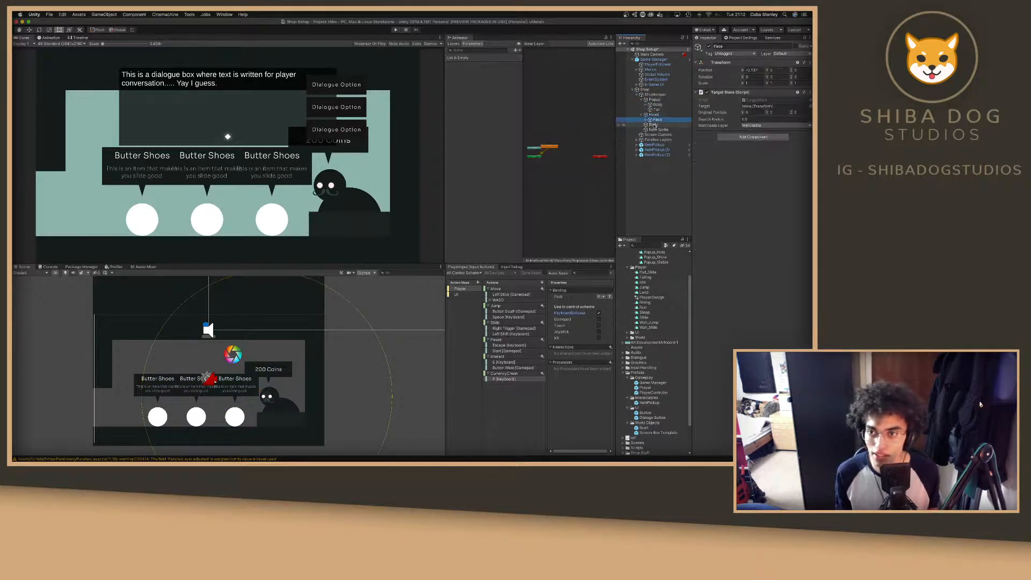
click(654, 125)
click(655, 130)
click(654, 136)
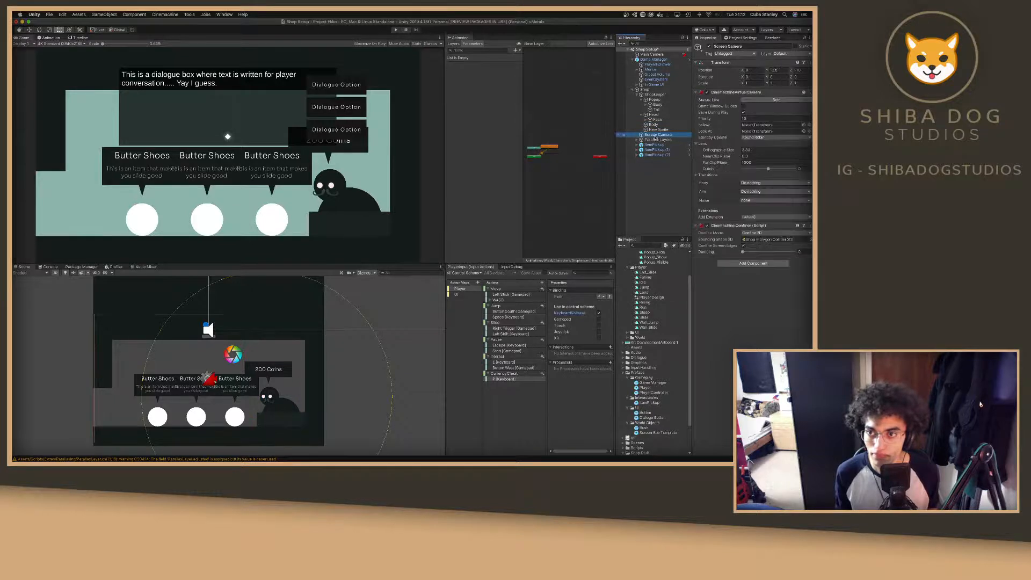
click(655, 139)
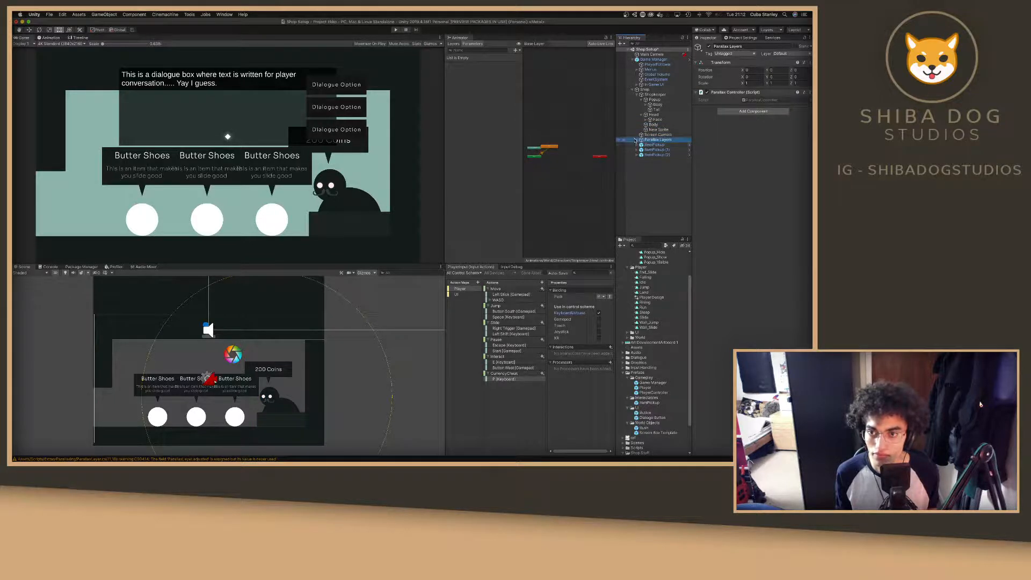
Compare the components of the three ItemPickup objects, reviewing ItemPickup (2)'s collider, Animator and Rigidbody 2D settings.
click(652, 145)
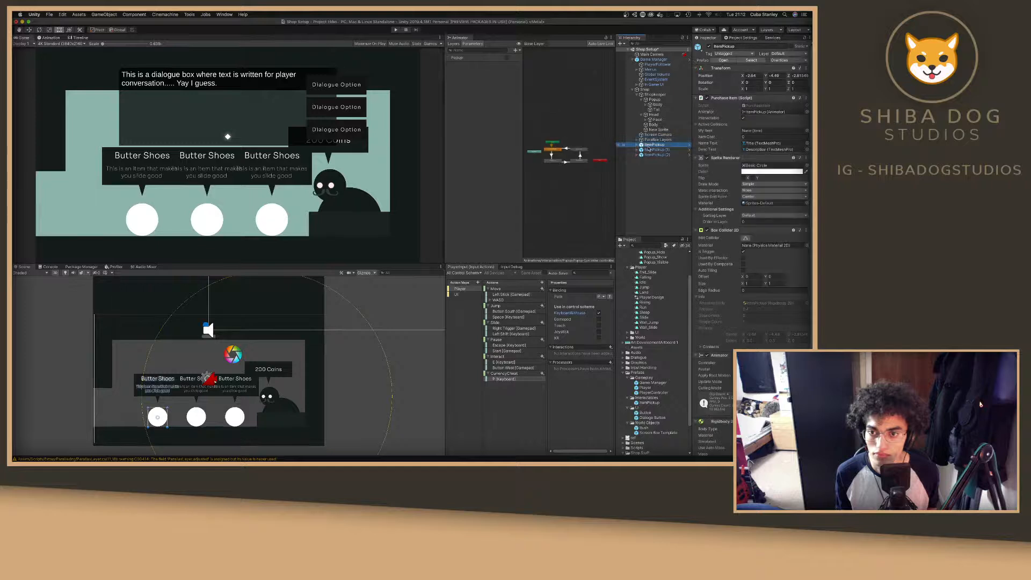
click(653, 150)
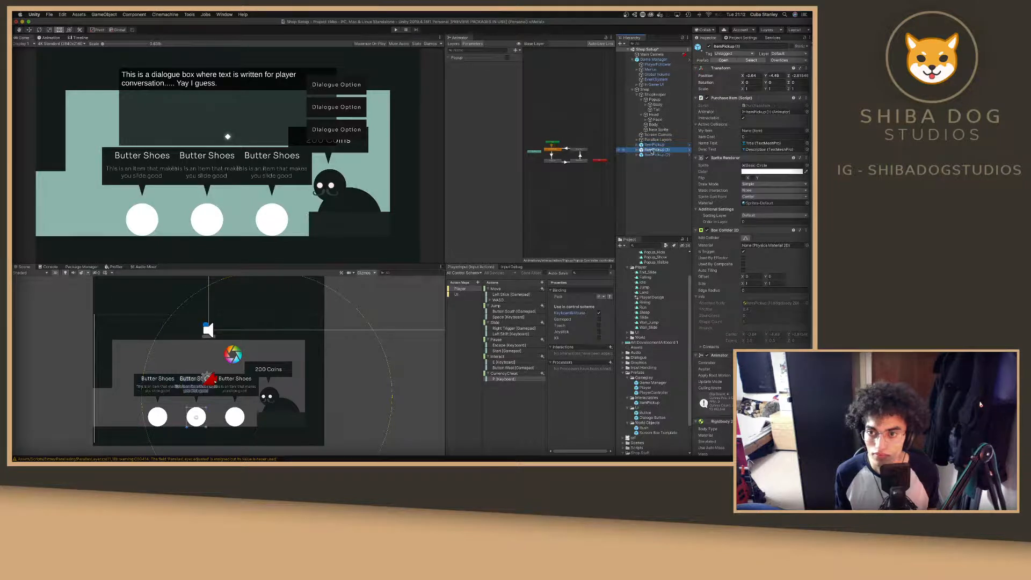
click(654, 155)
click(654, 89)
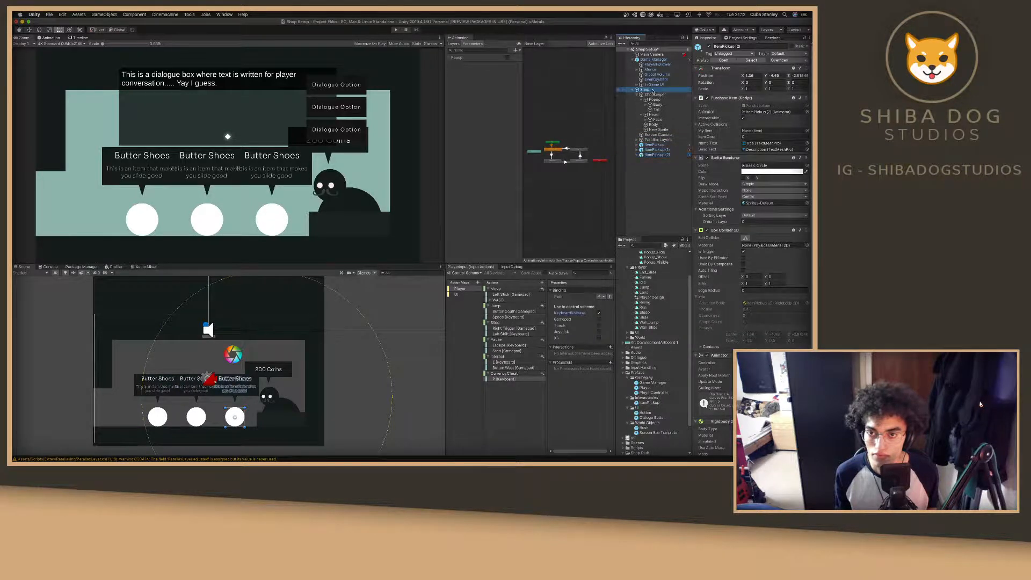
click(656, 156)
scroll(736, 225, down, 3)
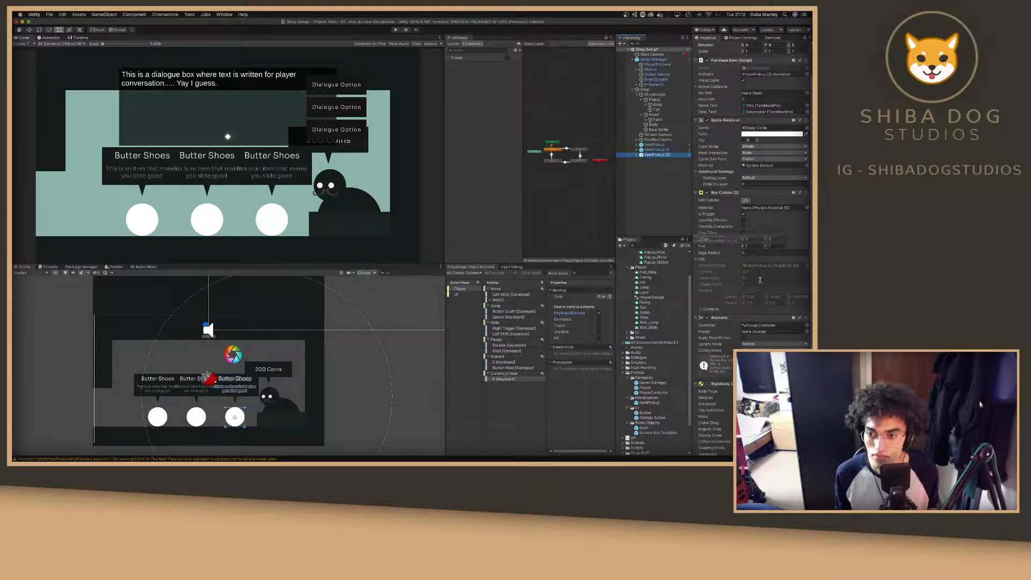
scroll(761, 281, down, 5)
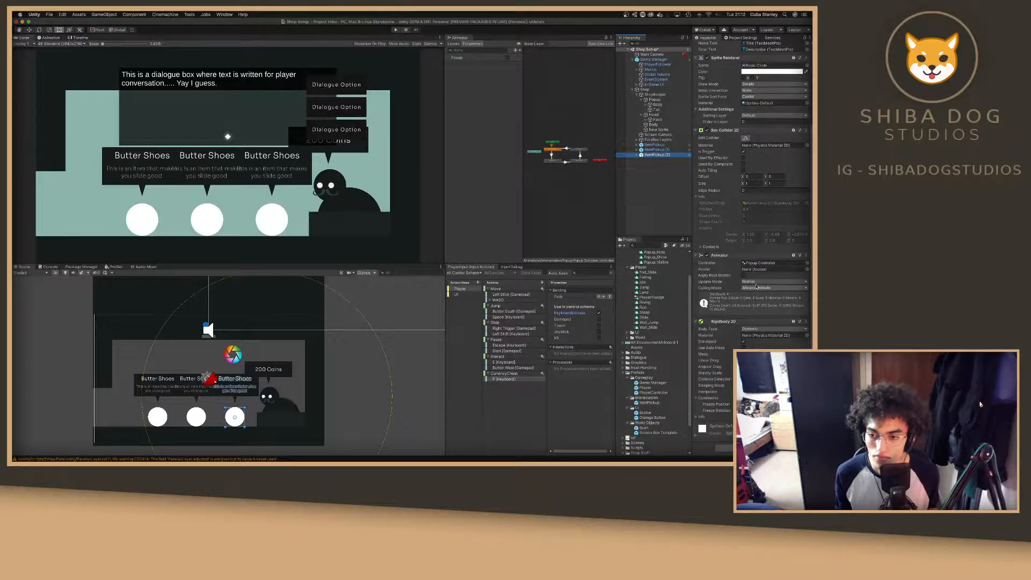
scroll(757, 286, up, 8)
Recheck the Interactable script, start play mode in Unity and expand the Active Collisions list of the last Basic Shoes object.
key(ctrl+Right)
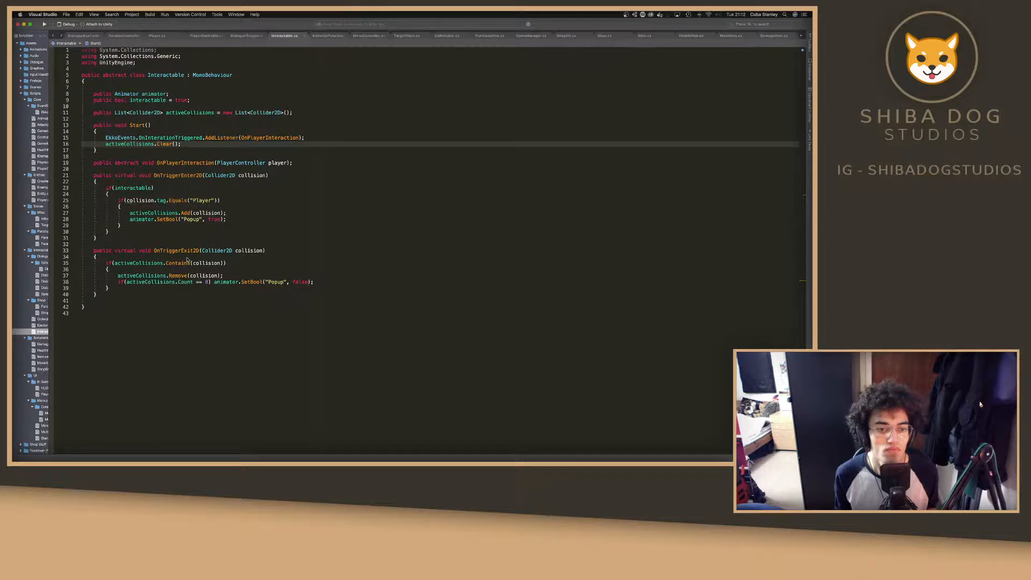
key(ctrl+Left)
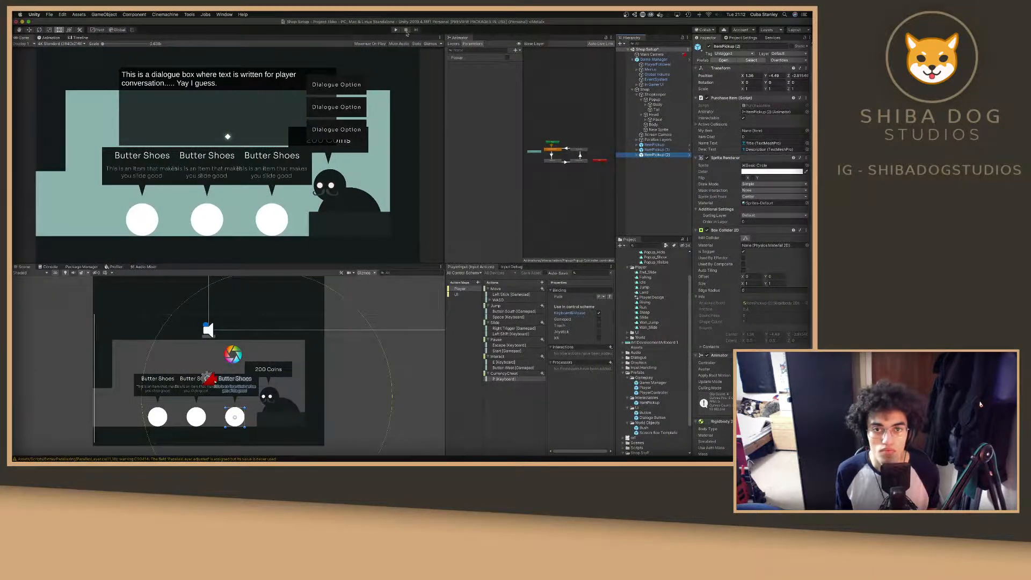
click(396, 30)
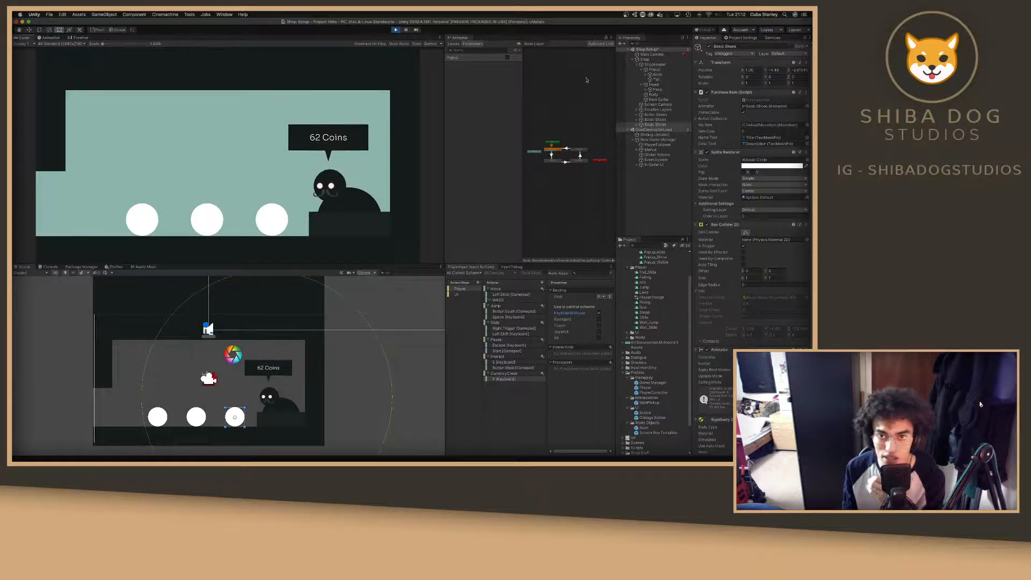
click(655, 125)
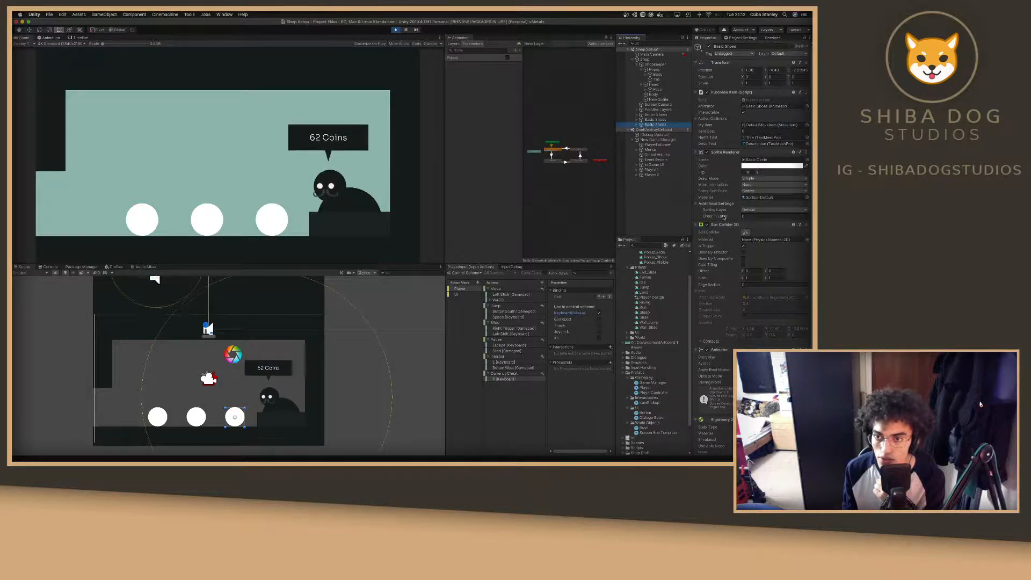
click(701, 118)
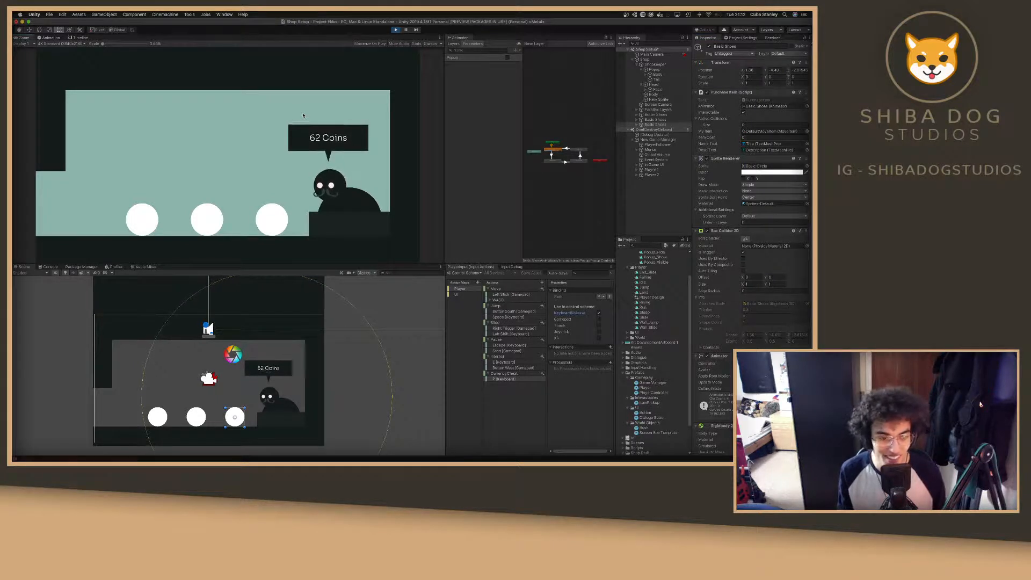
Open the Console, locate the source object of the "Purchase Triggered: Basic Shoes" message and select it in the scene hierarchy.
click(86, 267)
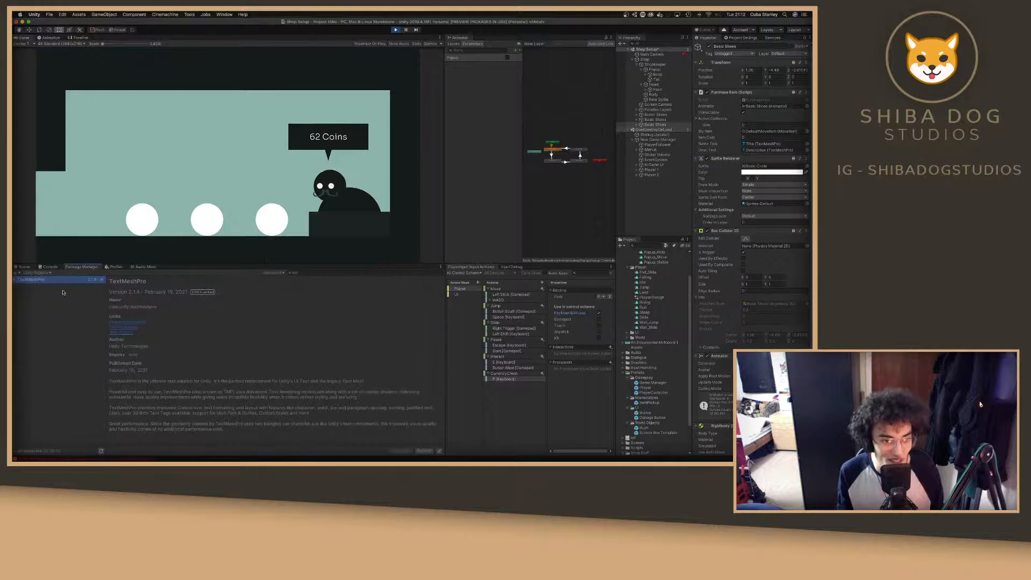
click(50, 267)
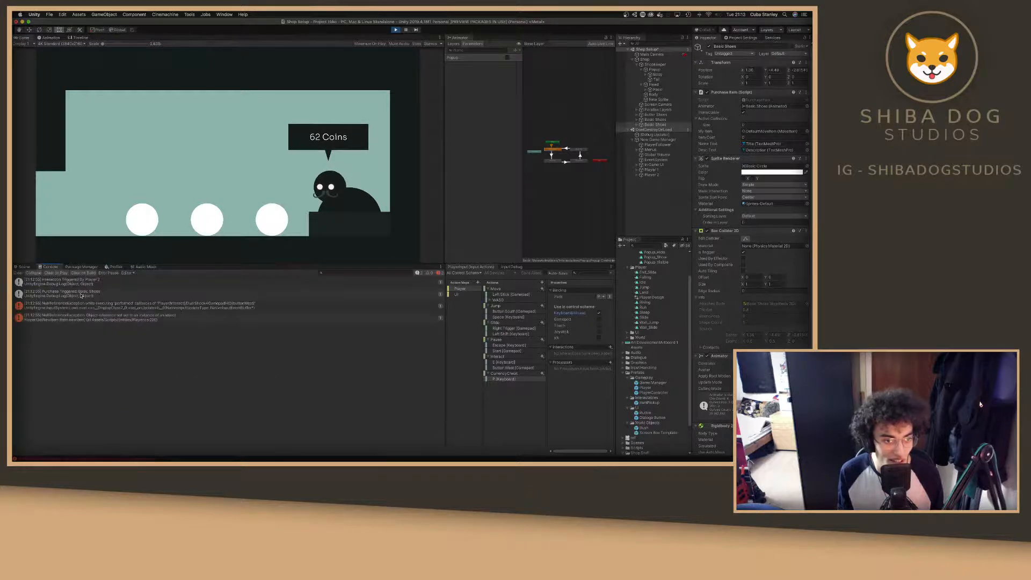
click(97, 294)
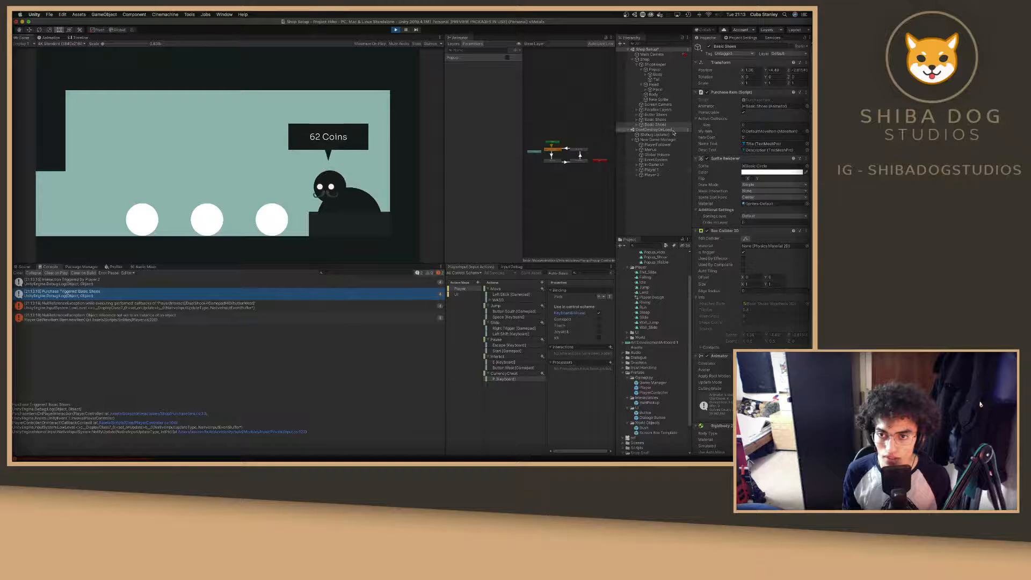
click(152, 296)
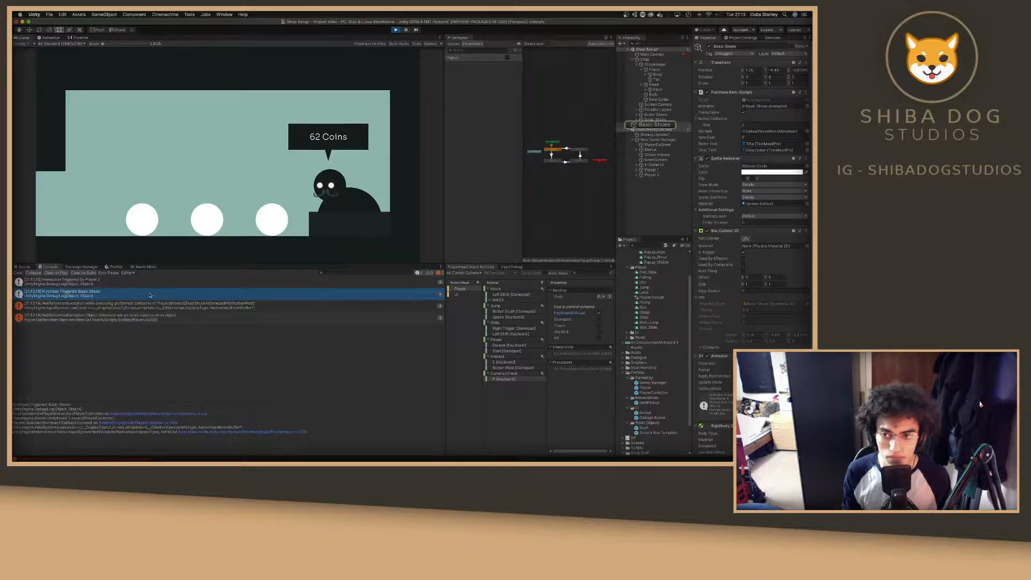
click(656, 124)
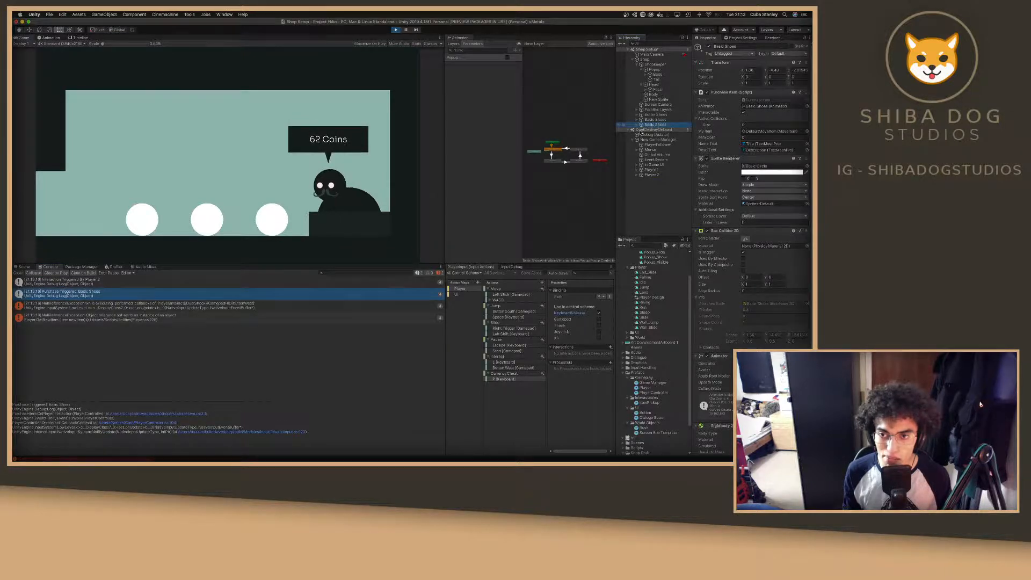
Show Unity's Scene view, then switch to Visual Studio and compare the OnPlayerInteraction conditions in PurchaseItem and DialogueTrigger.
click(22, 266)
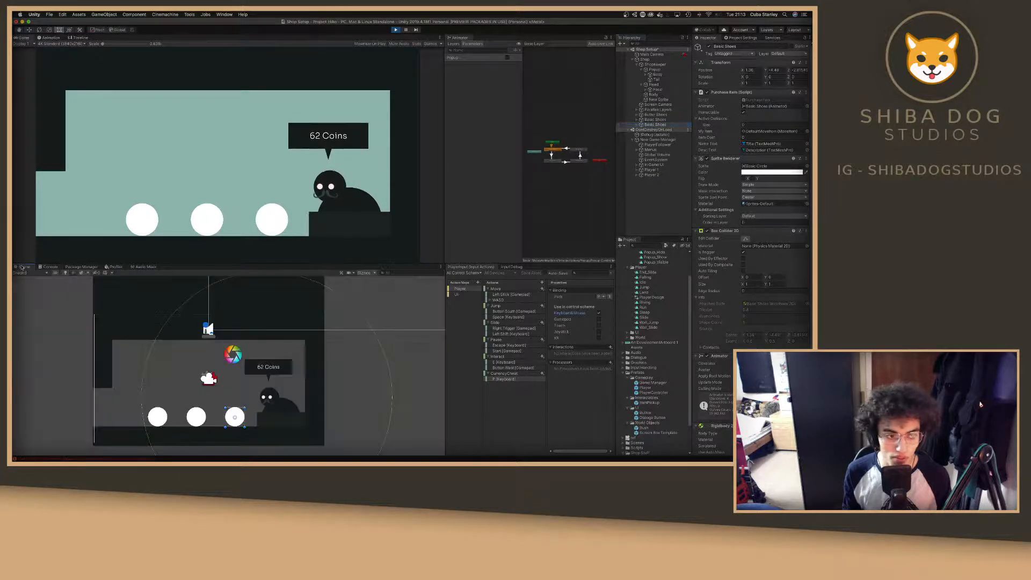
click(642, 124)
key(ctrl+Right)
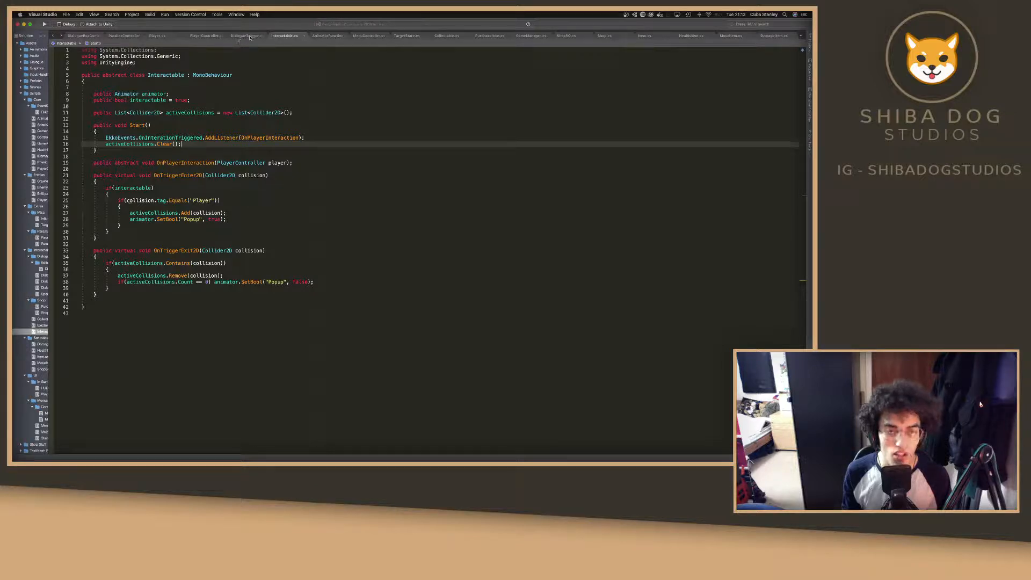
click(489, 36)
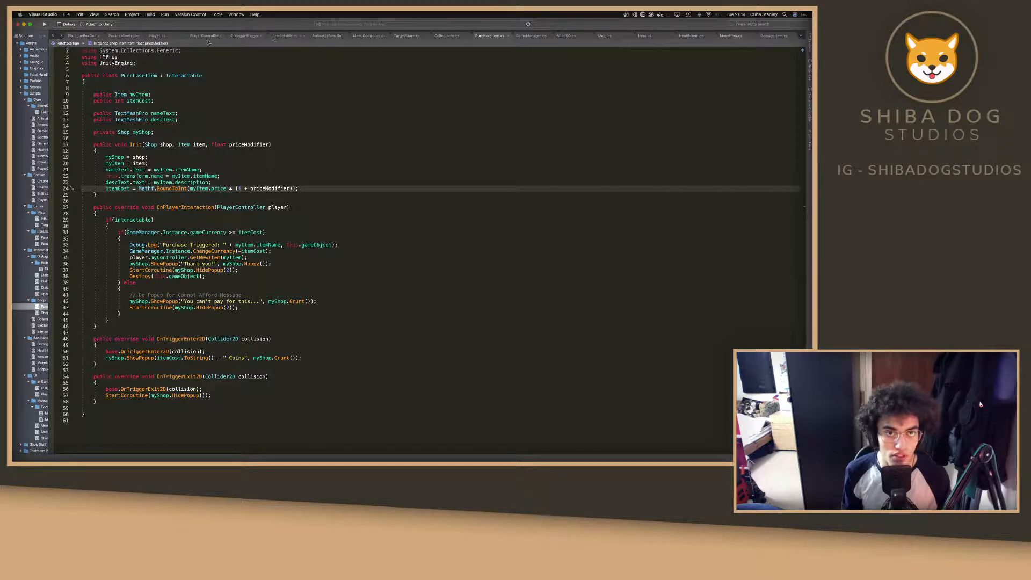
click(80, 36)
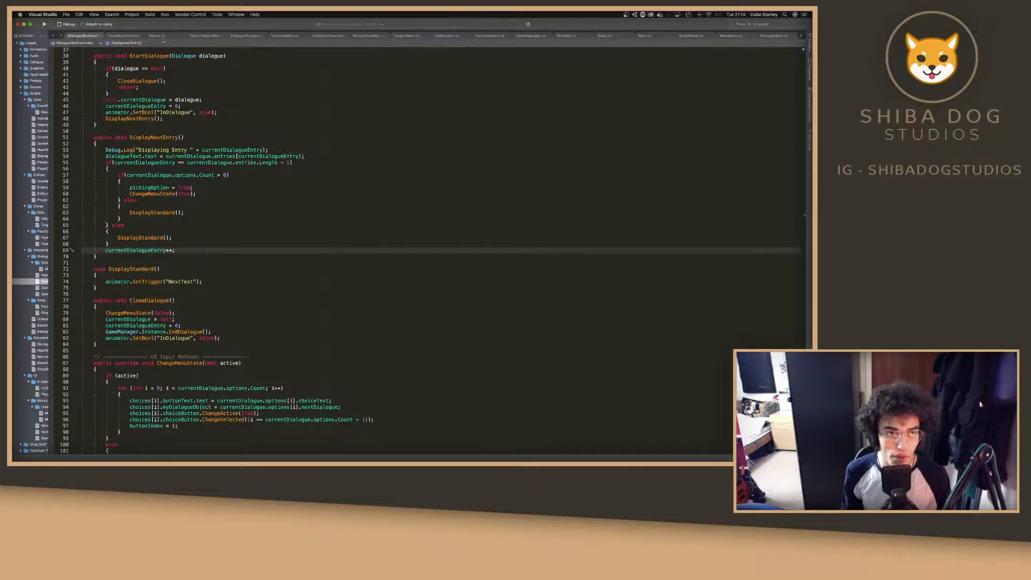
click(244, 36)
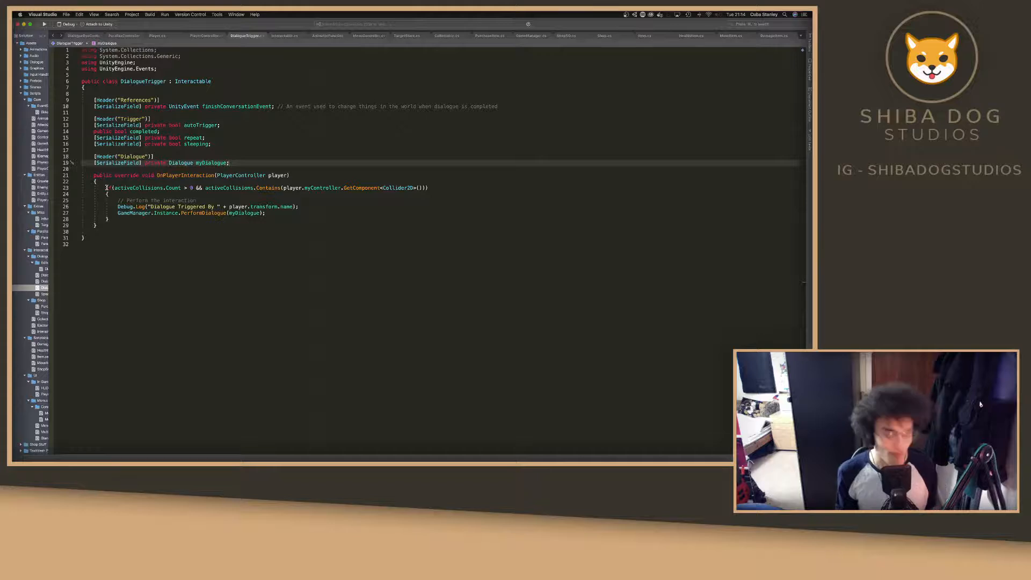
drag(107, 187, 460, 189)
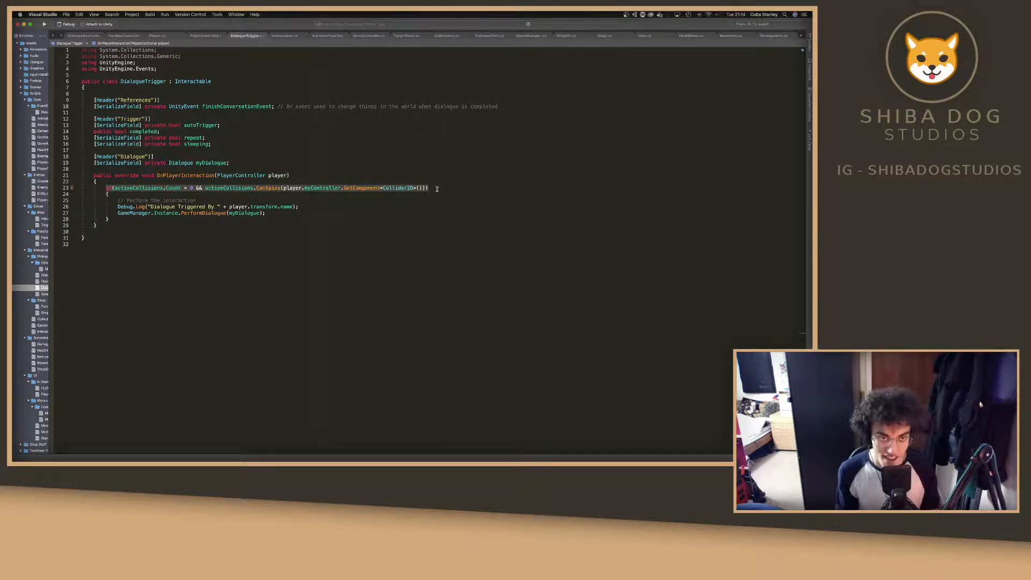
Extend PurchaseItem's interactable check with DialogueTrigger's activeCollisions.Count > 0 and activeCollisions.Contains(player.myController.GetComponent<Collider2D>()) conditions, and save the script.
click(485, 36)
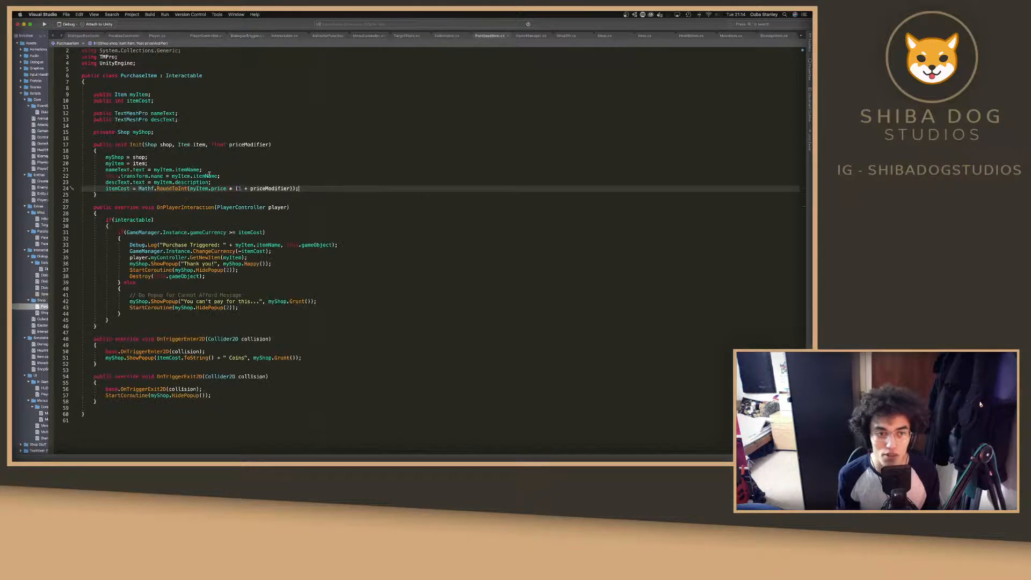
click(153, 220)
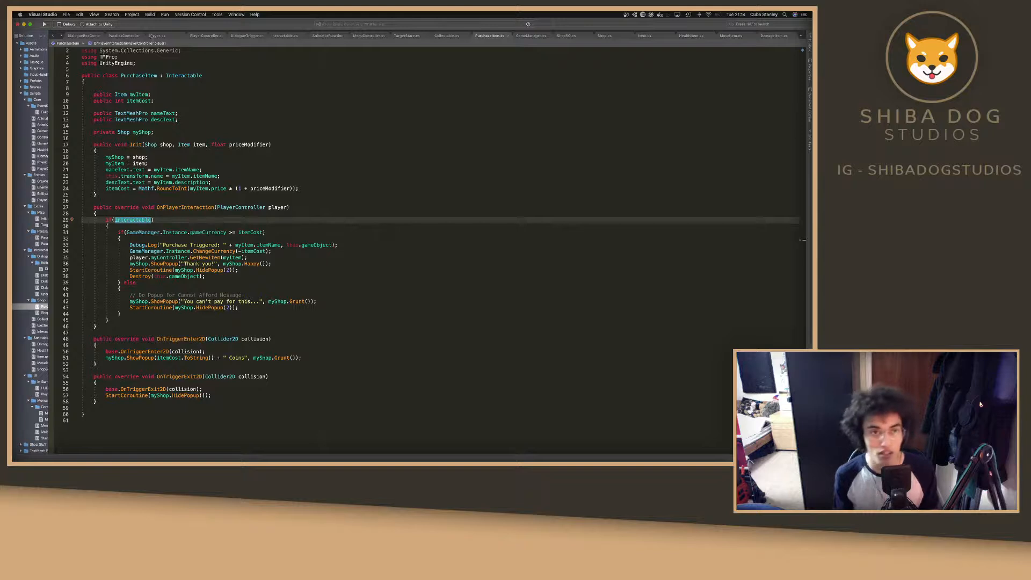
click(263, 37)
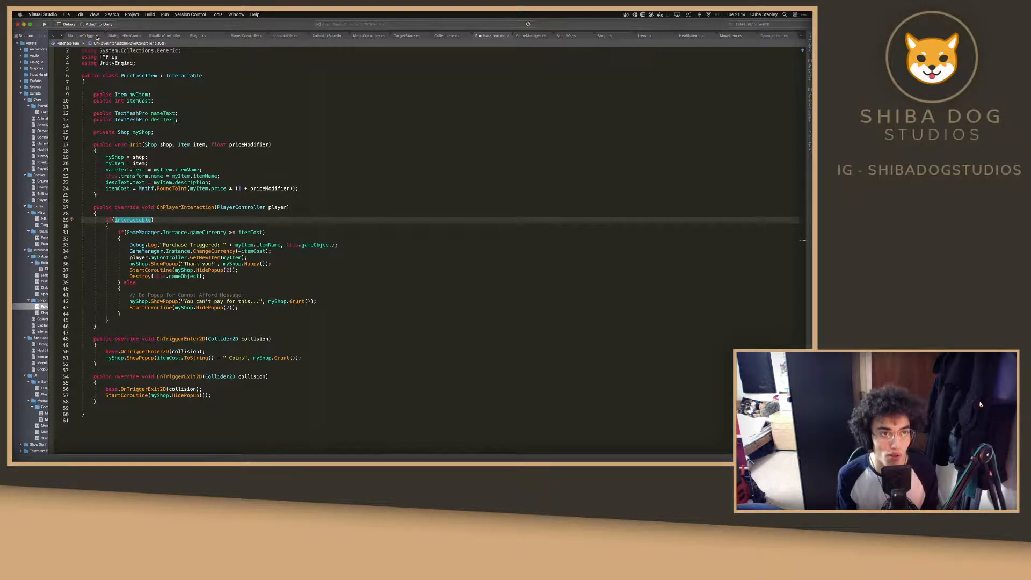
click(83, 36)
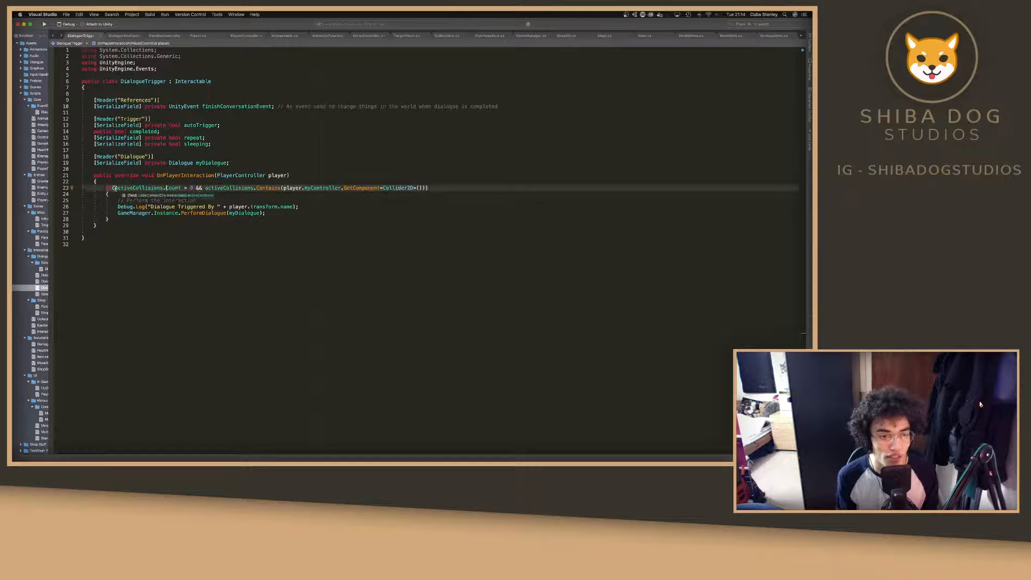
drag(107, 188, 424, 188)
key(super+c)
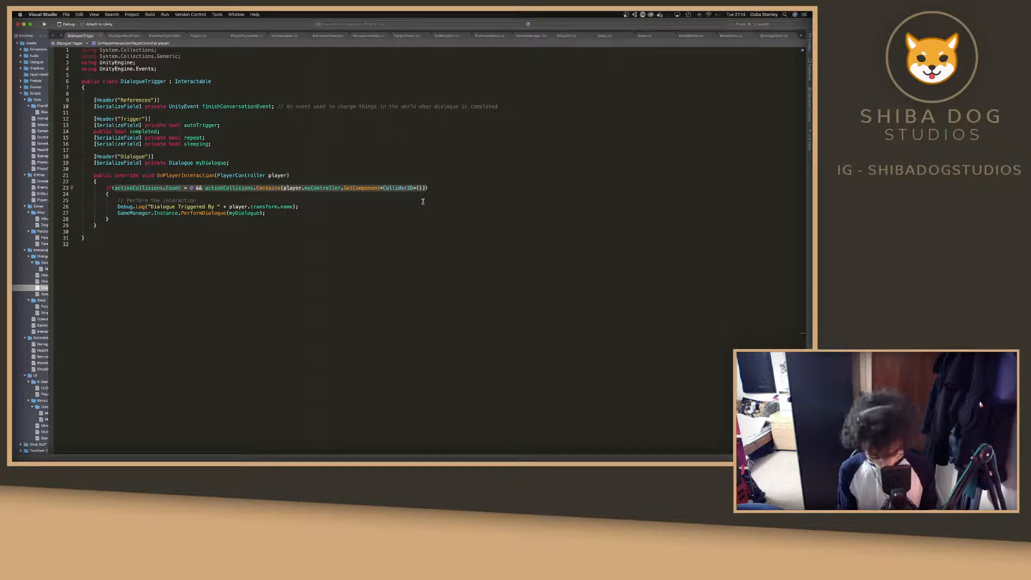
click(486, 36)
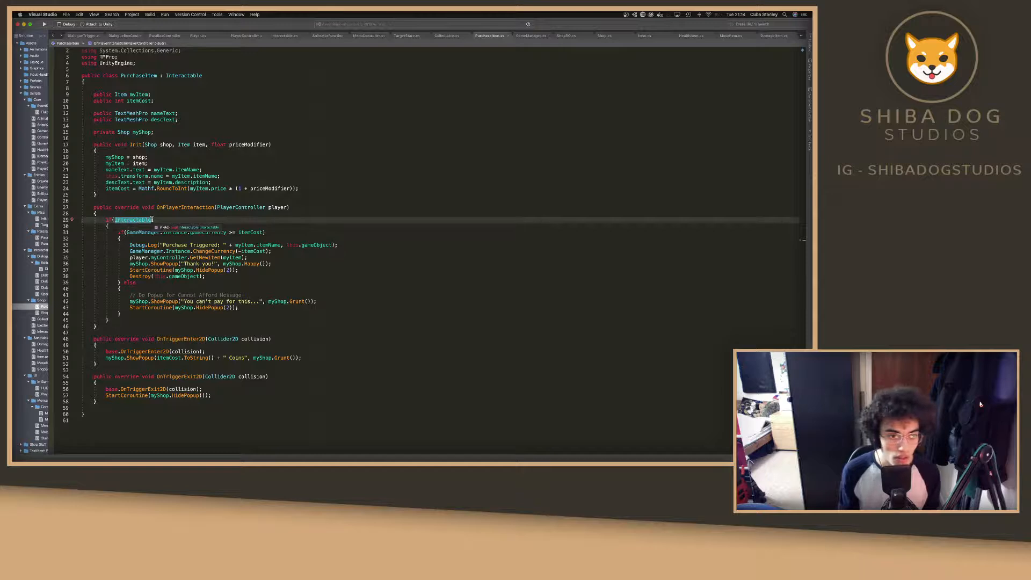
key(Right)
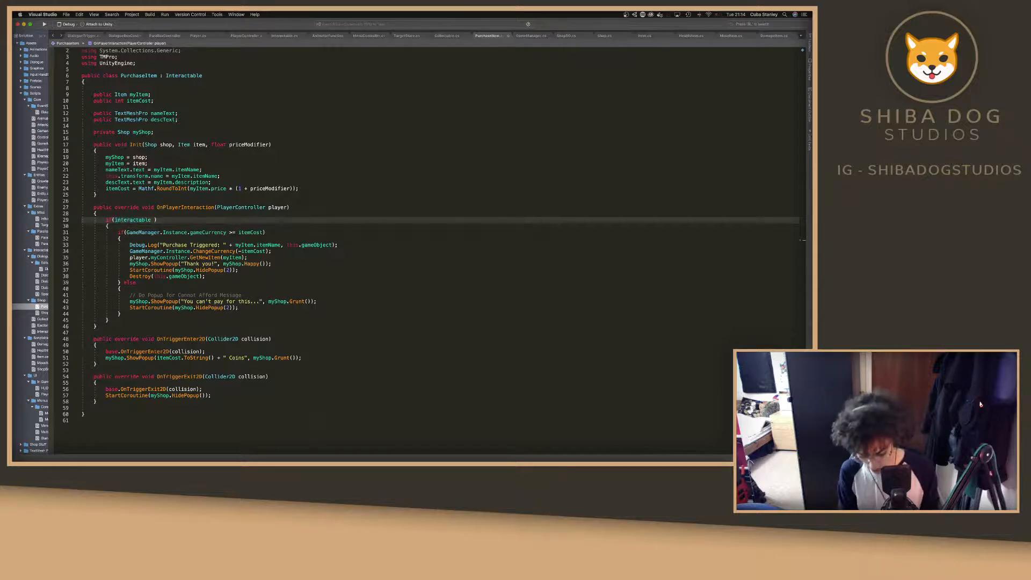
text(&&)
key(super+v)
key(super+s)
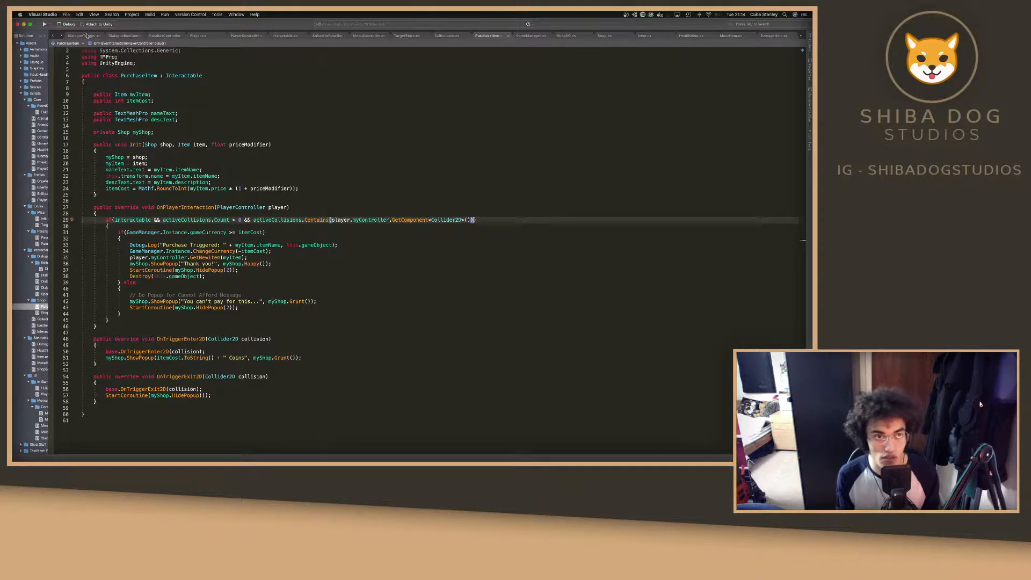
Recheck the DialogueTrigger and Interactable scripts, then remove "interactable &&" from PurchaseItem's OnPlayerInteraction condition.
click(84, 35)
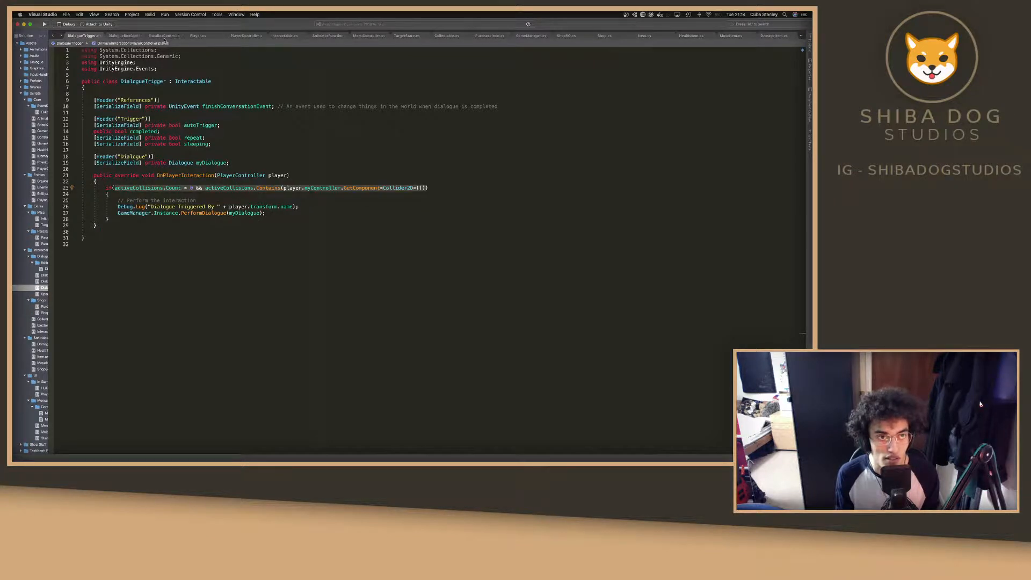
click(122, 36)
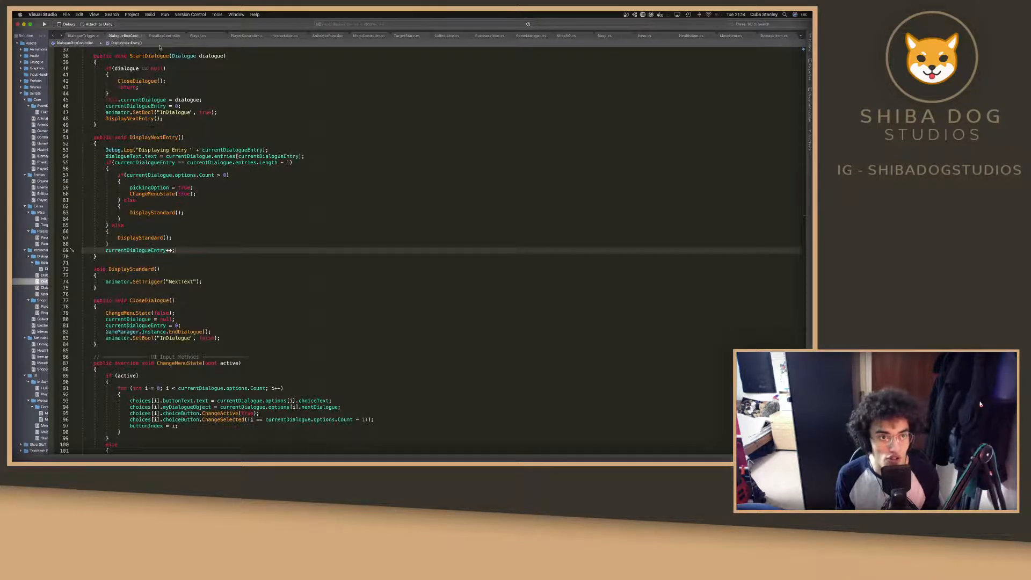
click(281, 36)
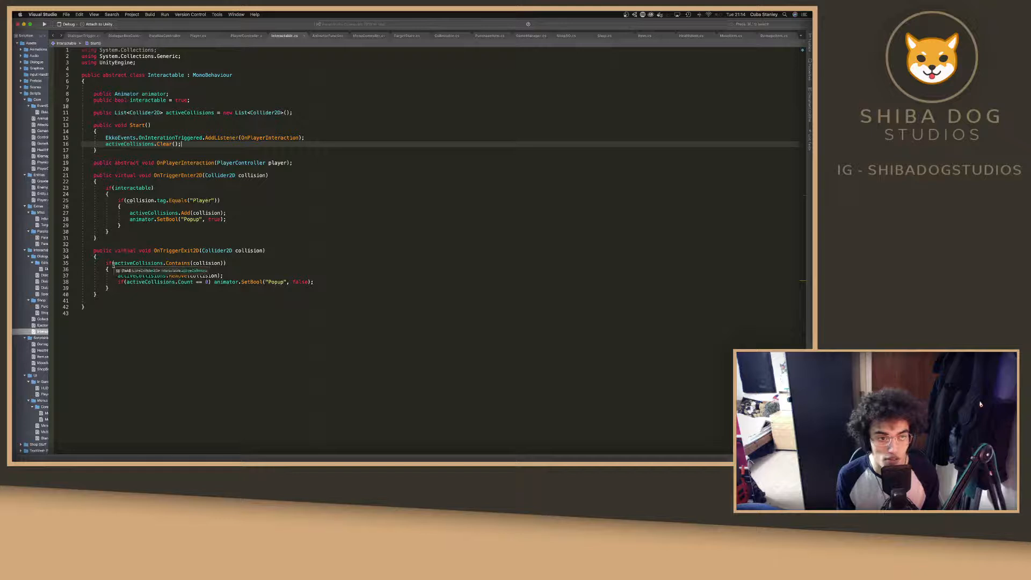
click(475, 36)
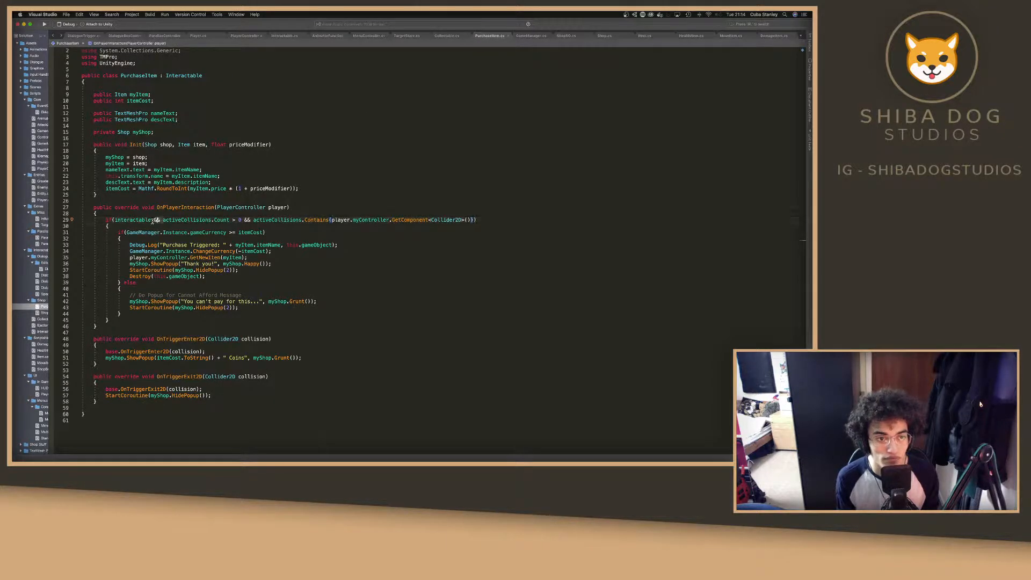
key(BackSpace)
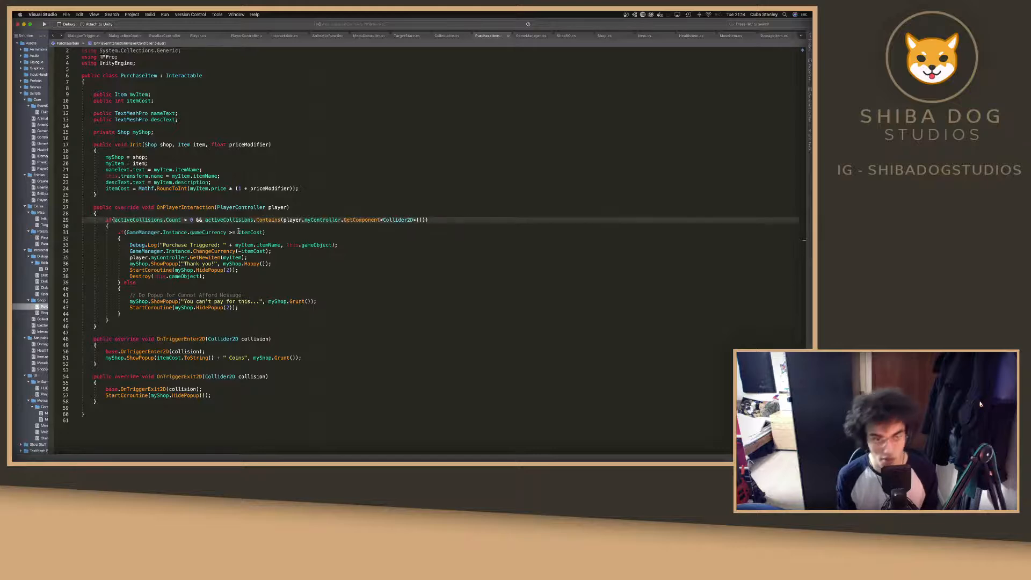
double_click(137, 245)
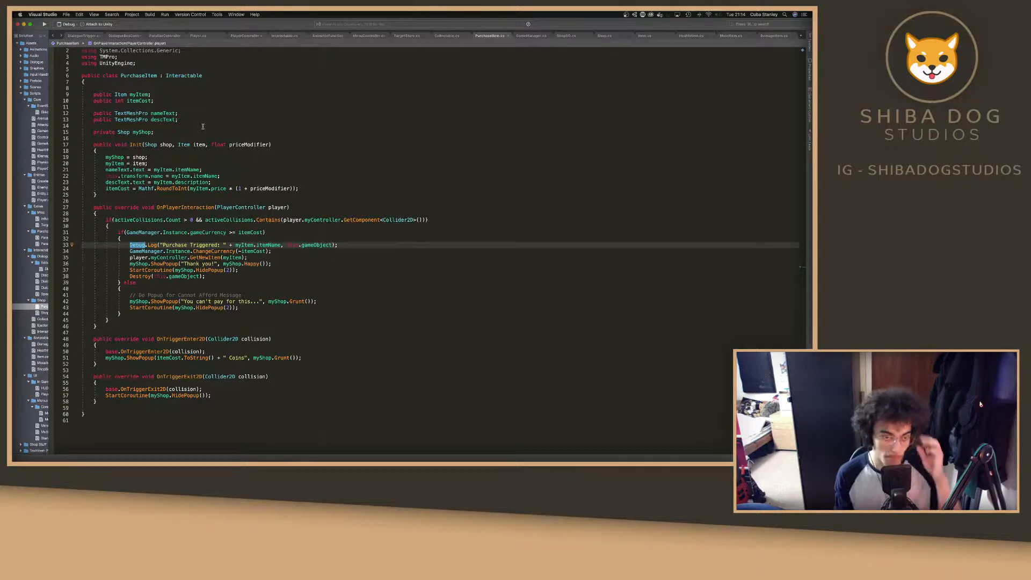
Switch to Unity, select Player Controller 1 under Player 1 and move it down into the shop room in the Scene view.
key(super+Tab)
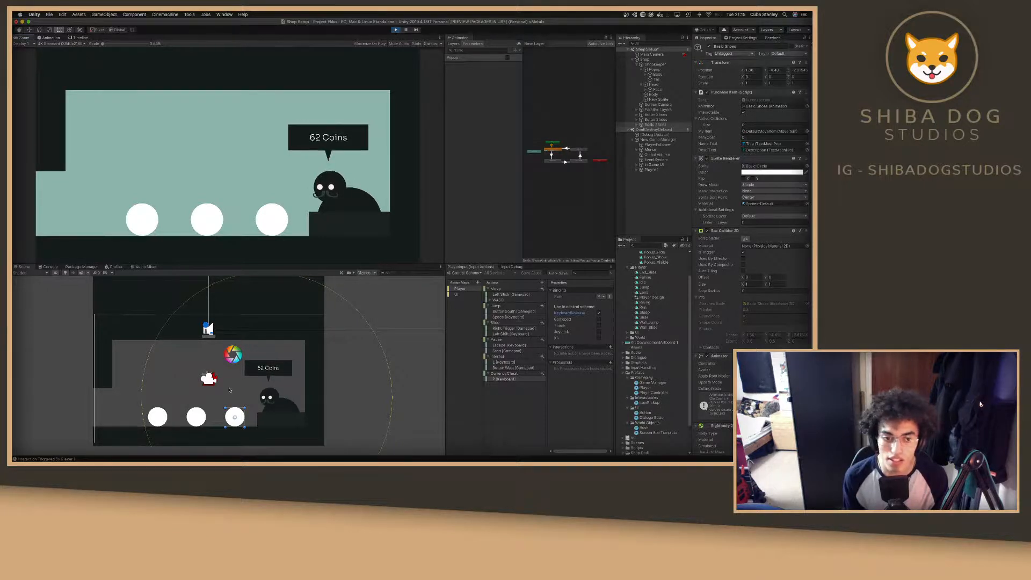
scroll(229, 390, down, 5)
click(636, 170)
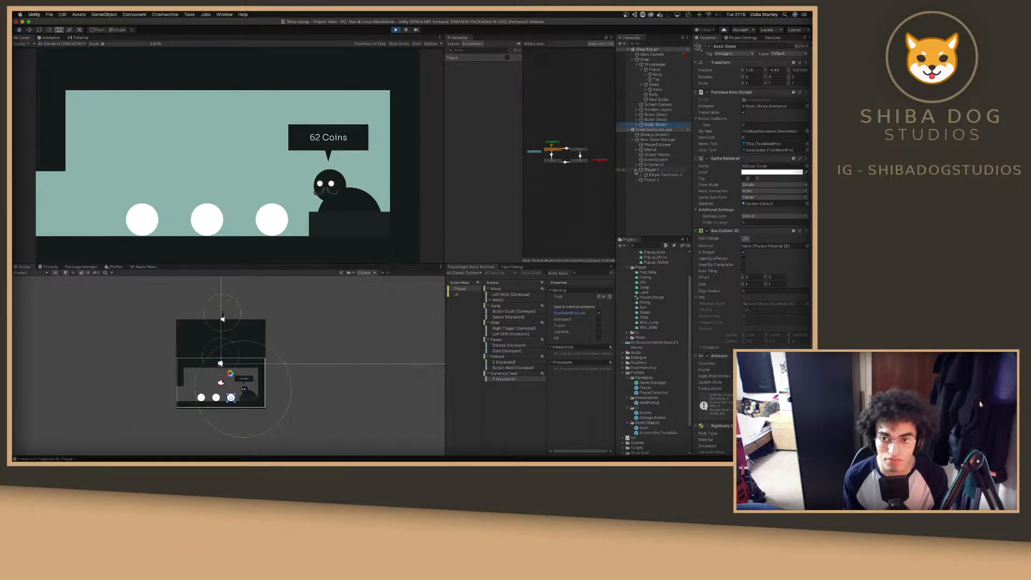
click(646, 174)
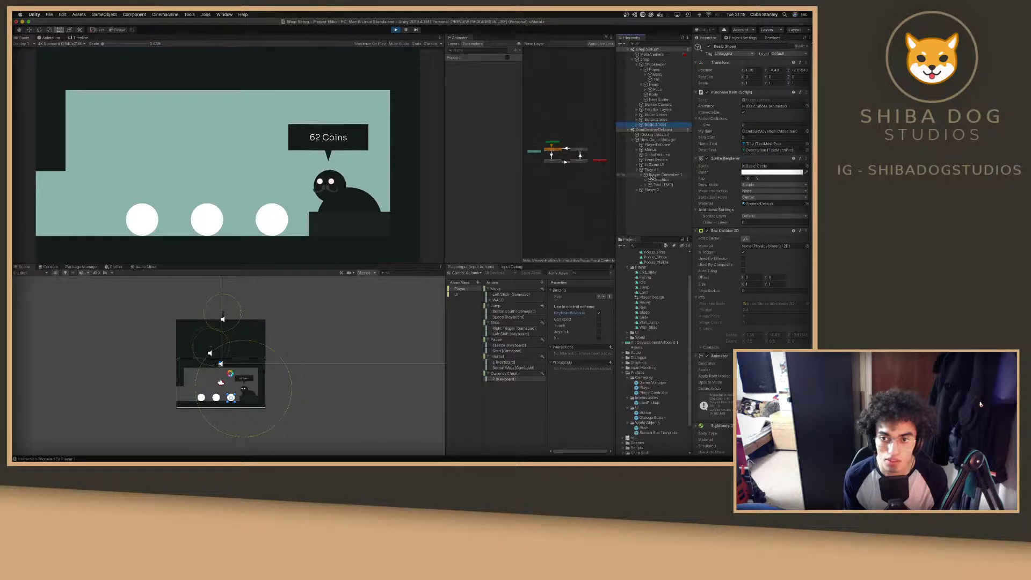
click(651, 175)
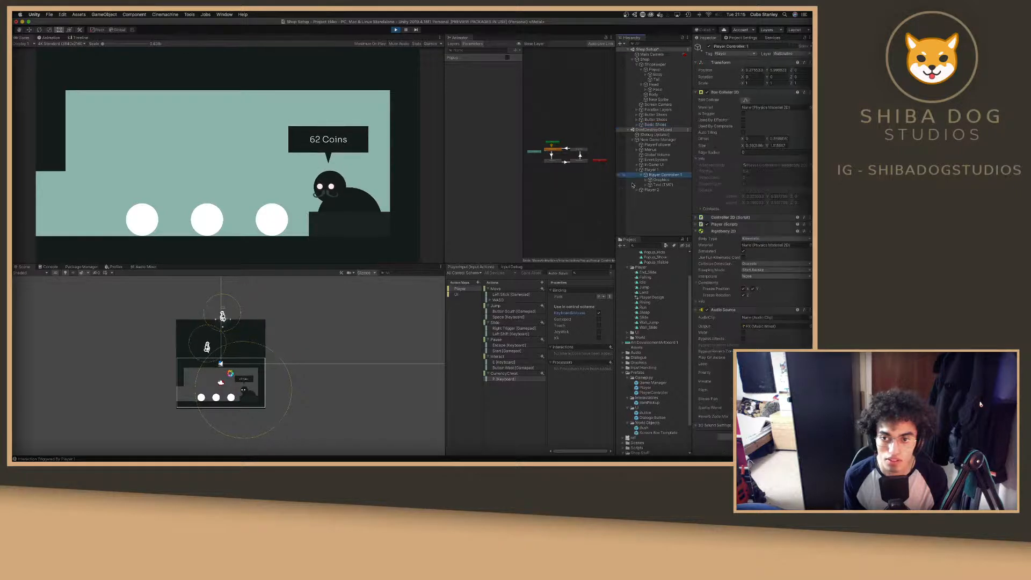
click(28, 31)
drag(226, 316, 191, 375)
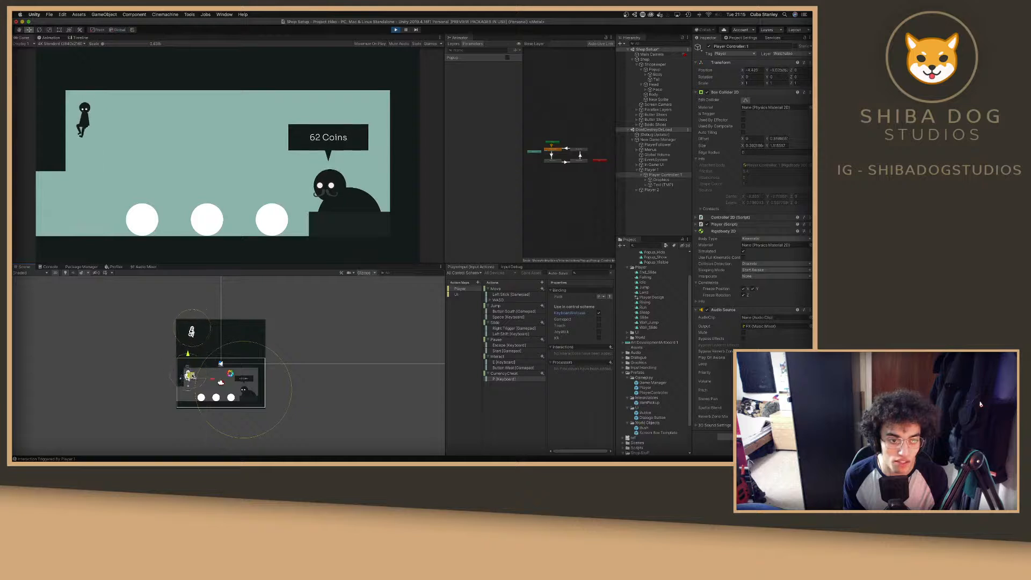
Walk the player onto the Butter Shoes item in the running game and trigger a purchase interaction.
click(265, 162)
key(a)
key(d)
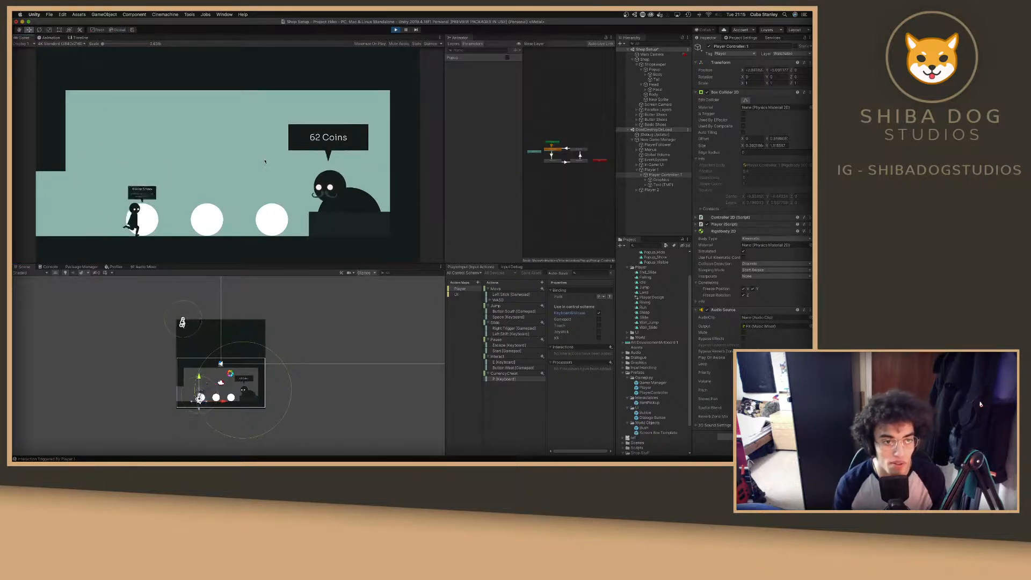
key(e)
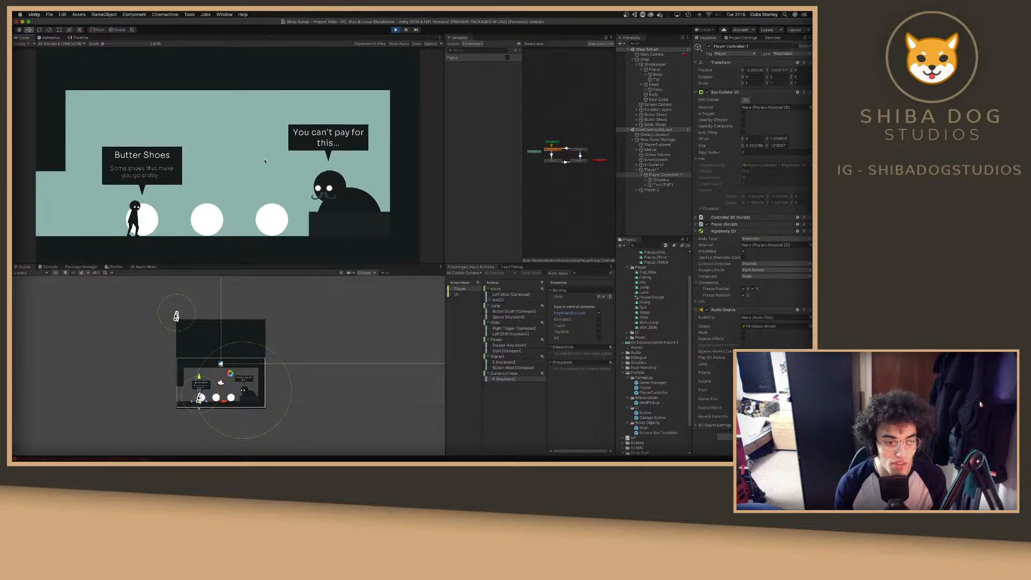
Open the Console and jump to the PurchaseItem code line behind the NullReferenceException.
click(49, 267)
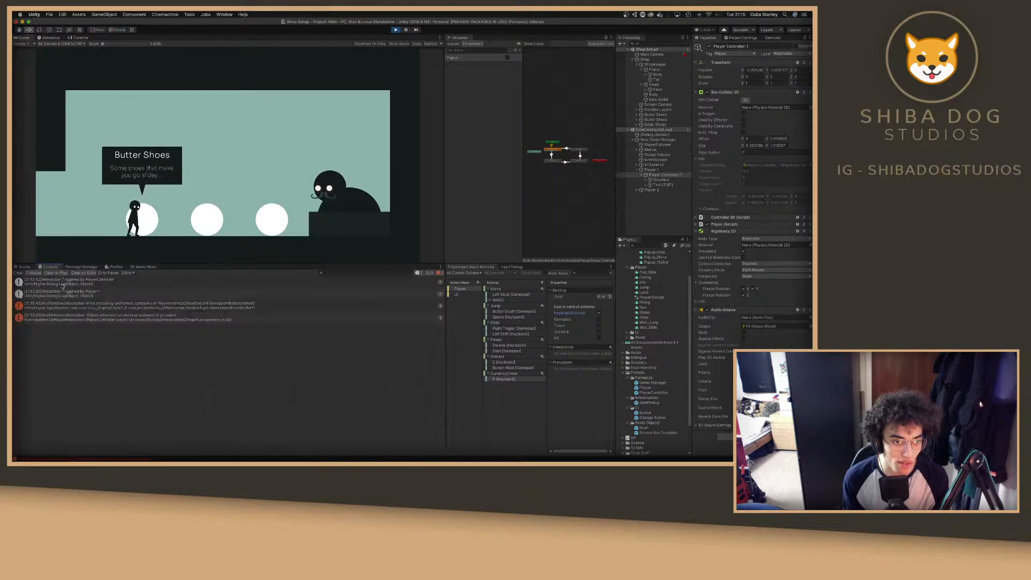
click(131, 319)
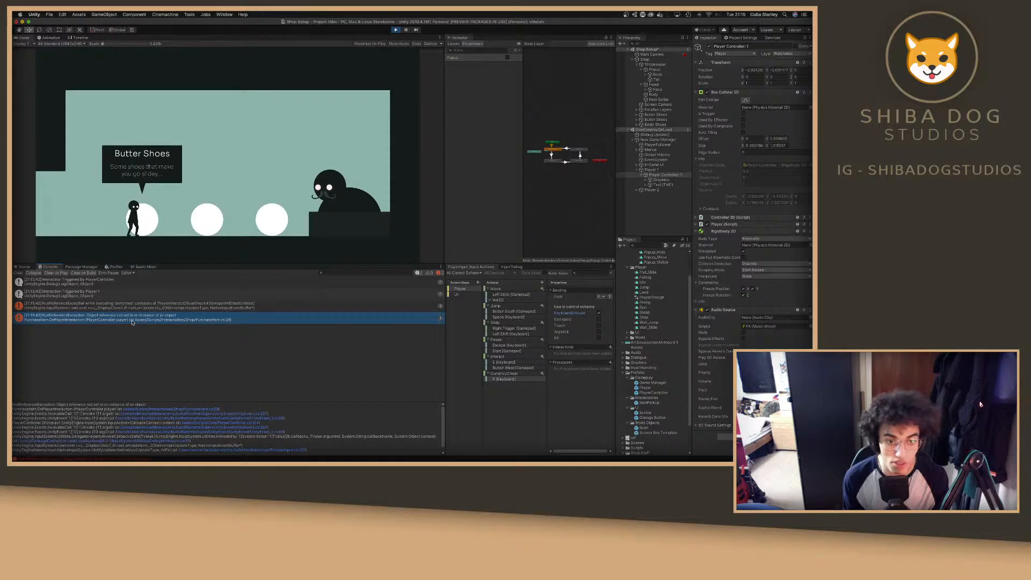
double_click(132, 320)
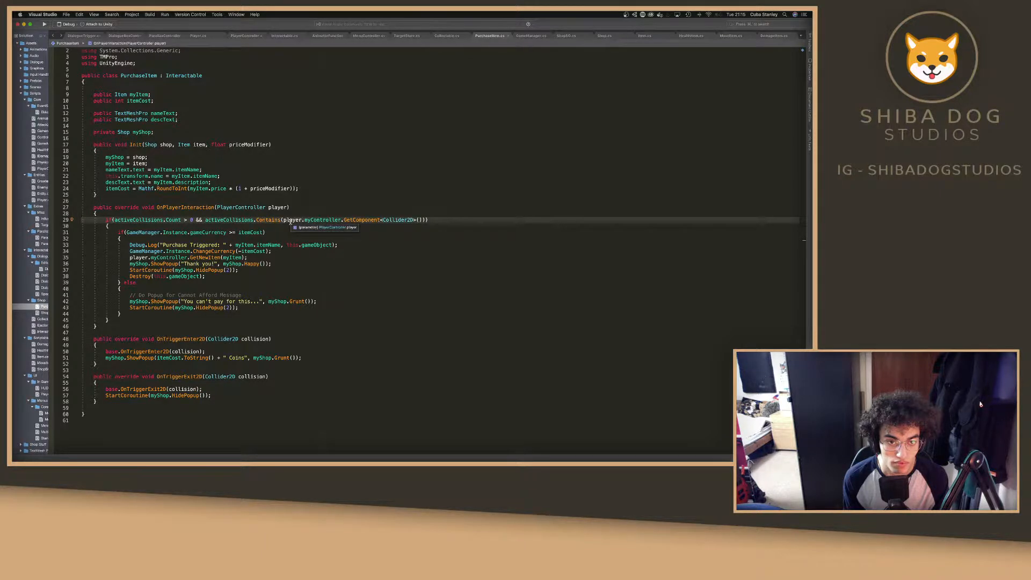
Return to Unity, walk the player off the Butter Shoes, trigger interactions away from every item and inspect the Player 2 object's components.
key(super+Tab)
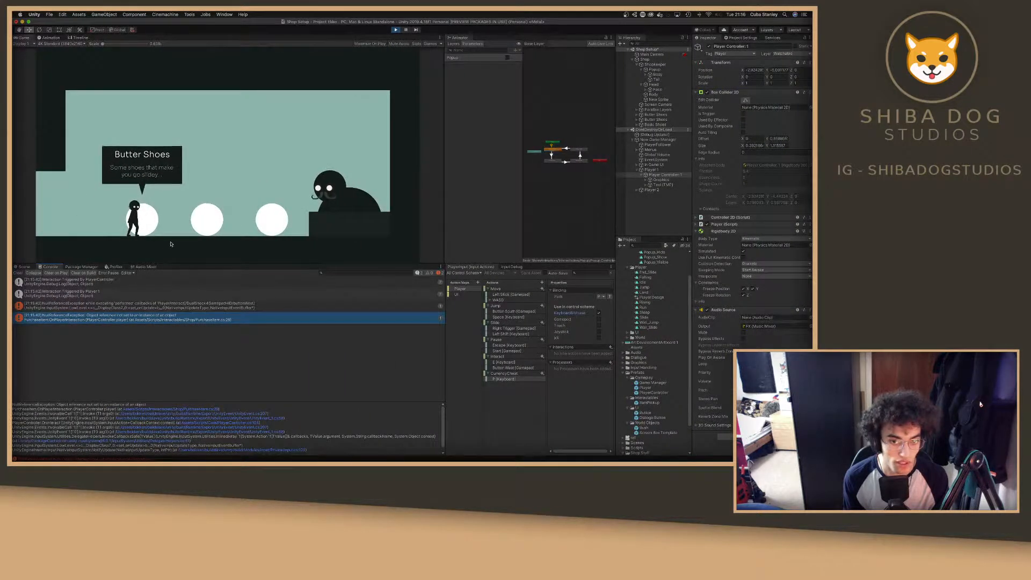
key(a)
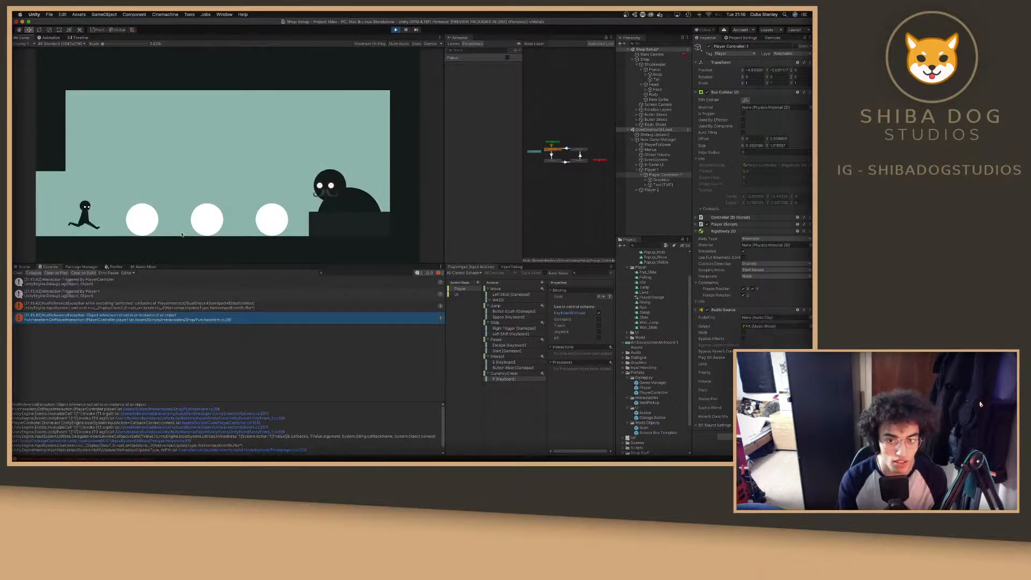
key(e)
key(e)
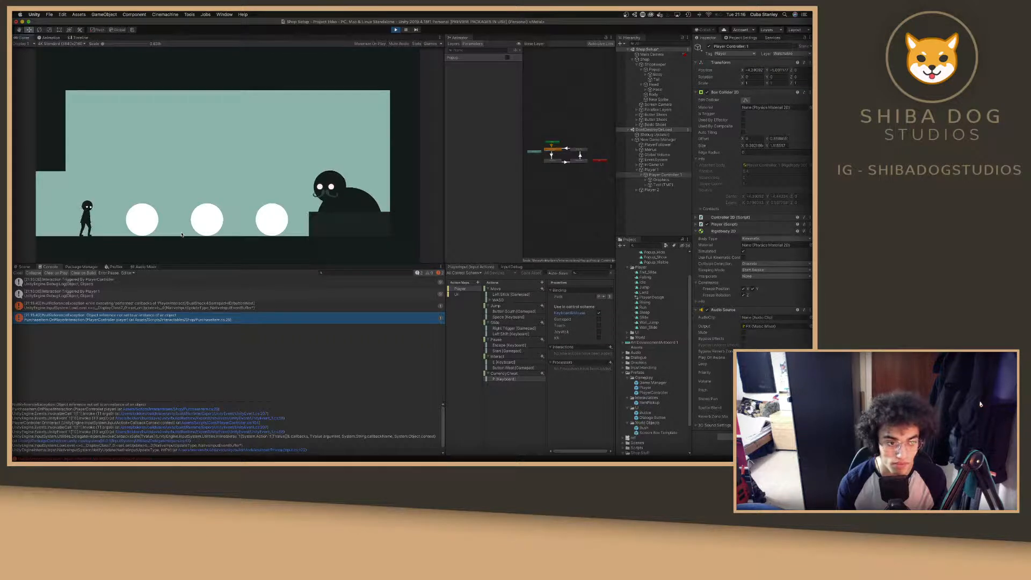
key(e)
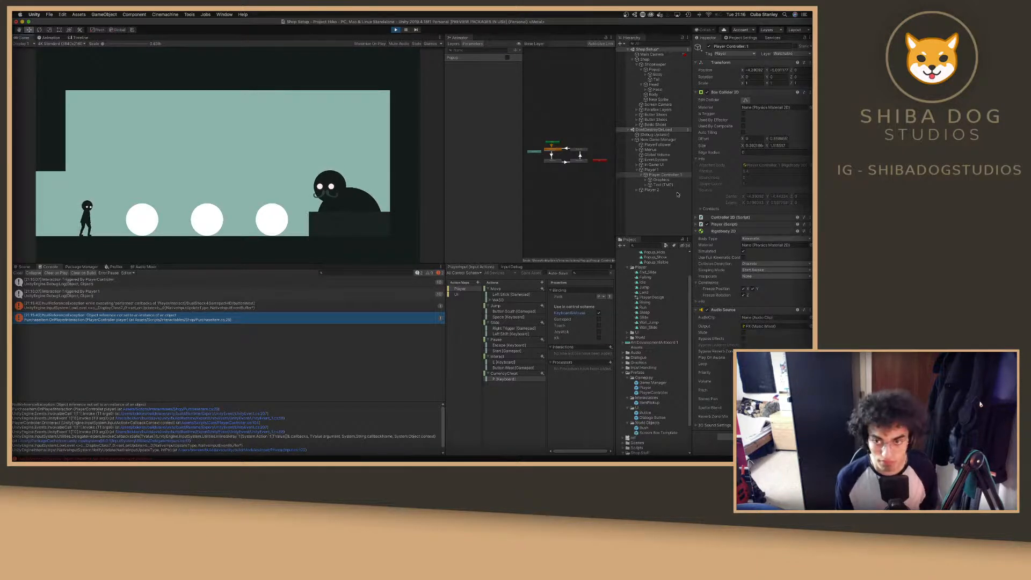
click(661, 190)
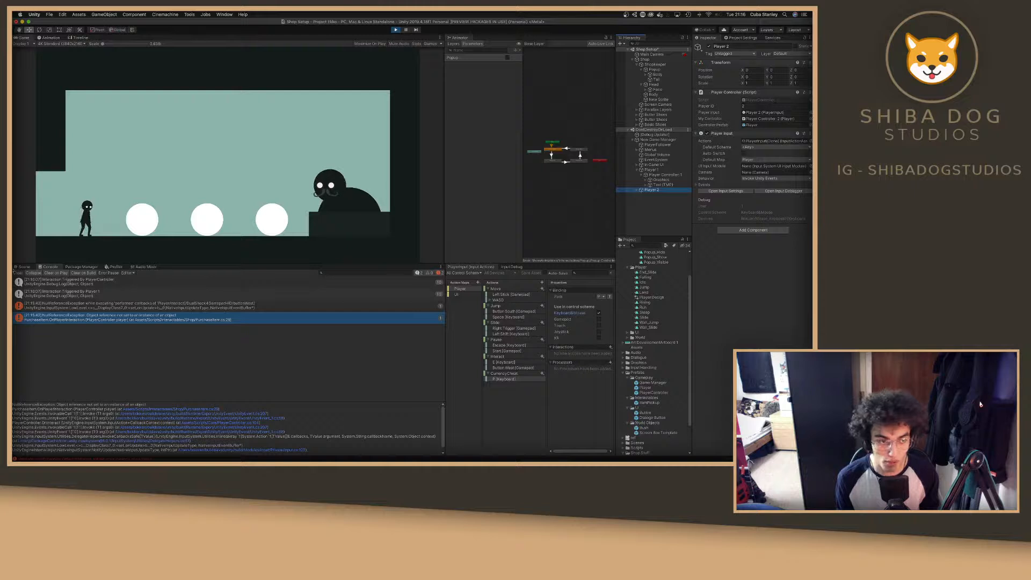
Select Player Controller 2 under Player 2, move it down into the shop room in the Scene view and walk it toward the Butter Shoes.
click(22, 267)
click(640, 190)
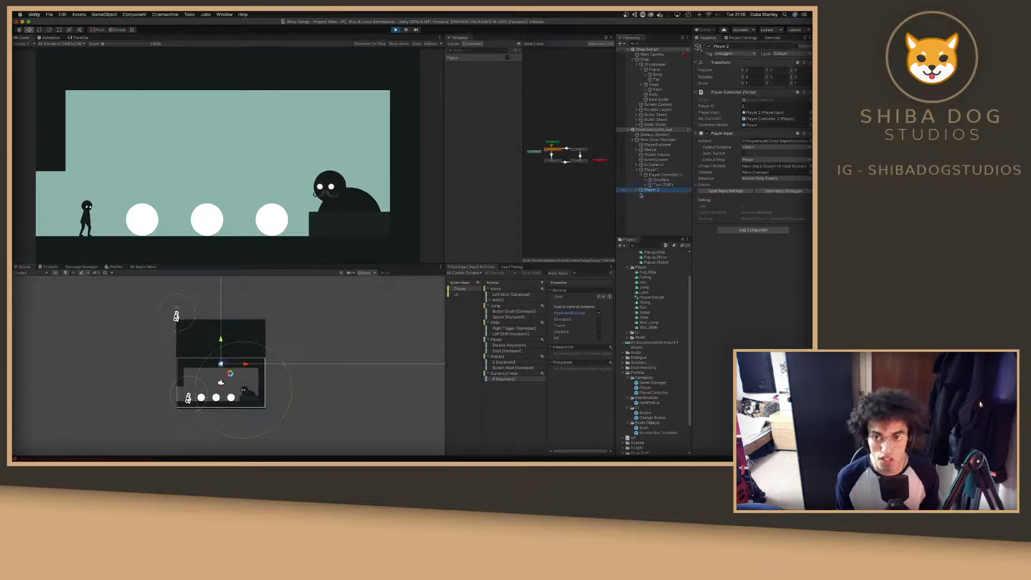
click(638, 191)
click(664, 195)
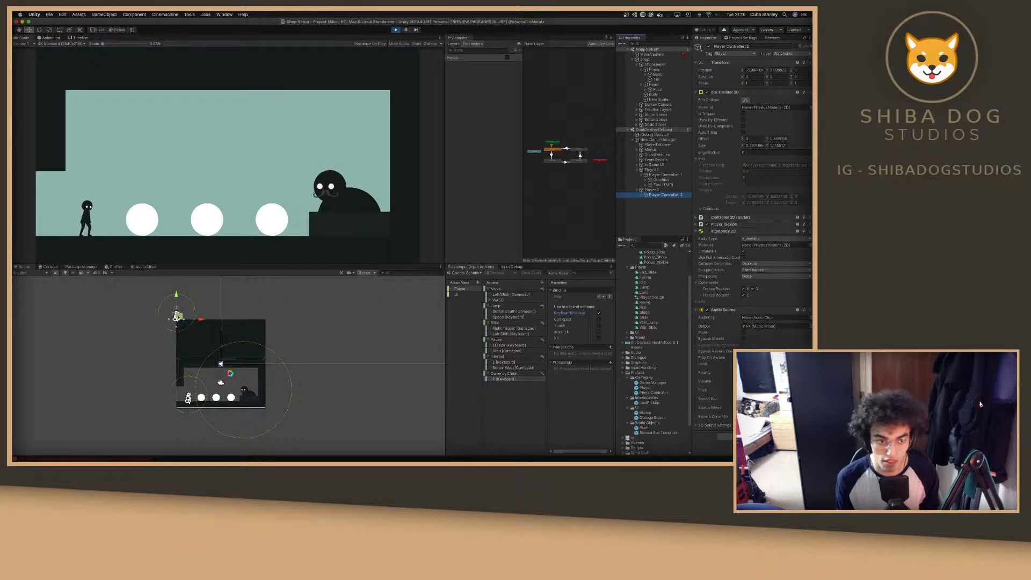
drag(178, 317, 189, 375)
key(d)
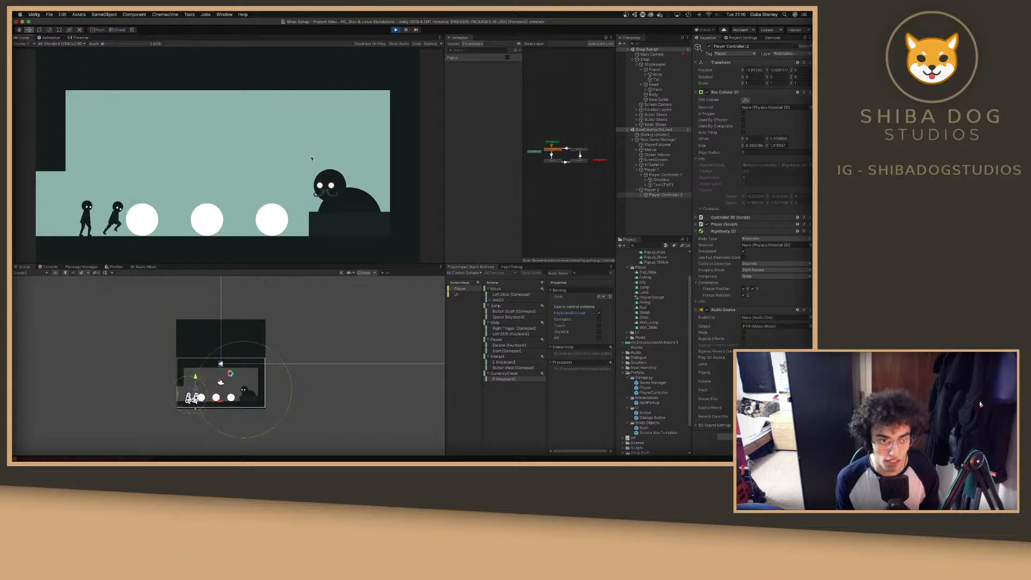
Clear the Console and trigger purchase interactions with Player 2 standing on the first Butter Shoes item.
click(50, 267)
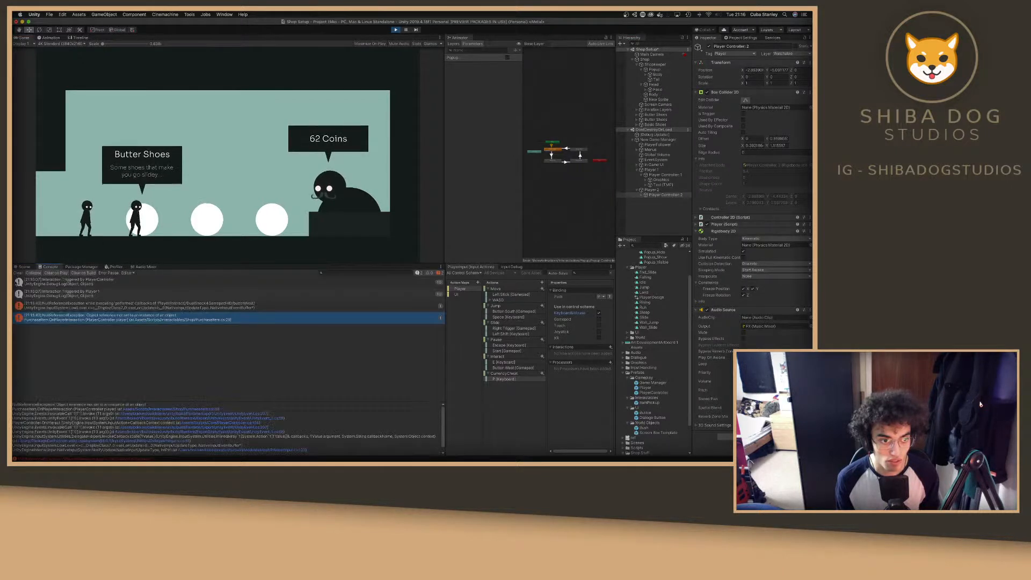
click(19, 273)
key(e)
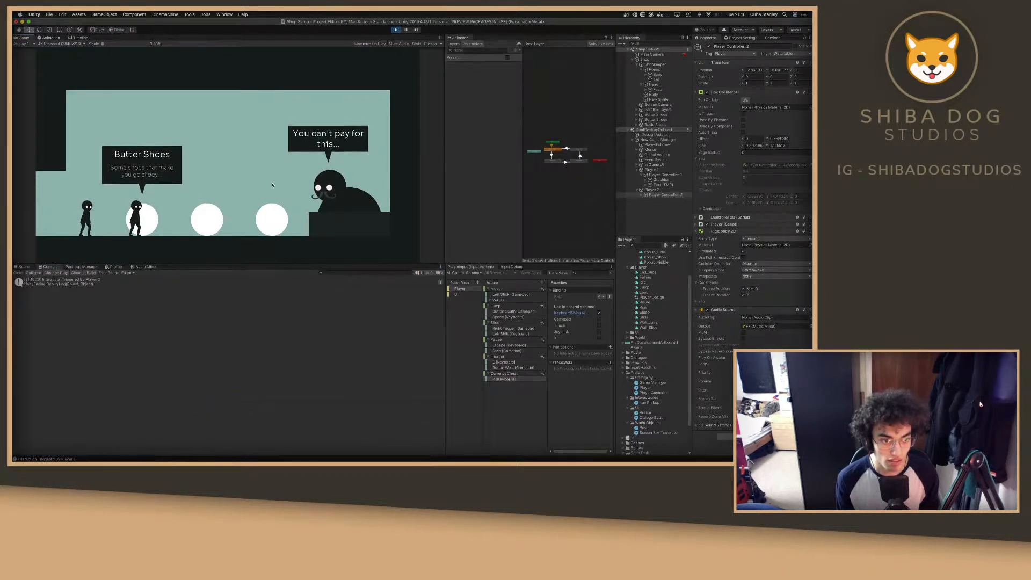
key(e)
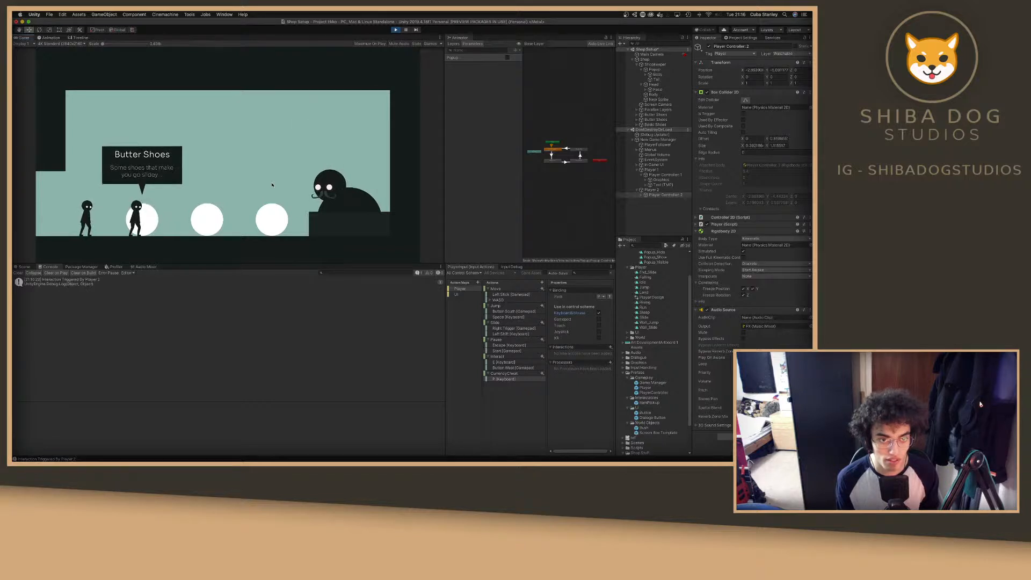
key(e)
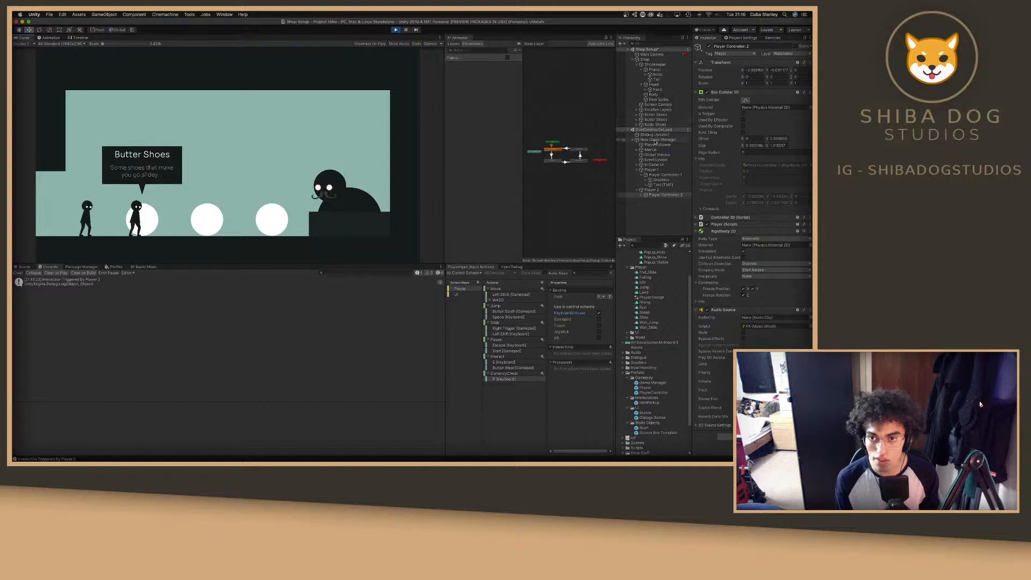
Select New Game Manager and test purchasing the Butter Shoes while checking its Game Currency value.
click(656, 140)
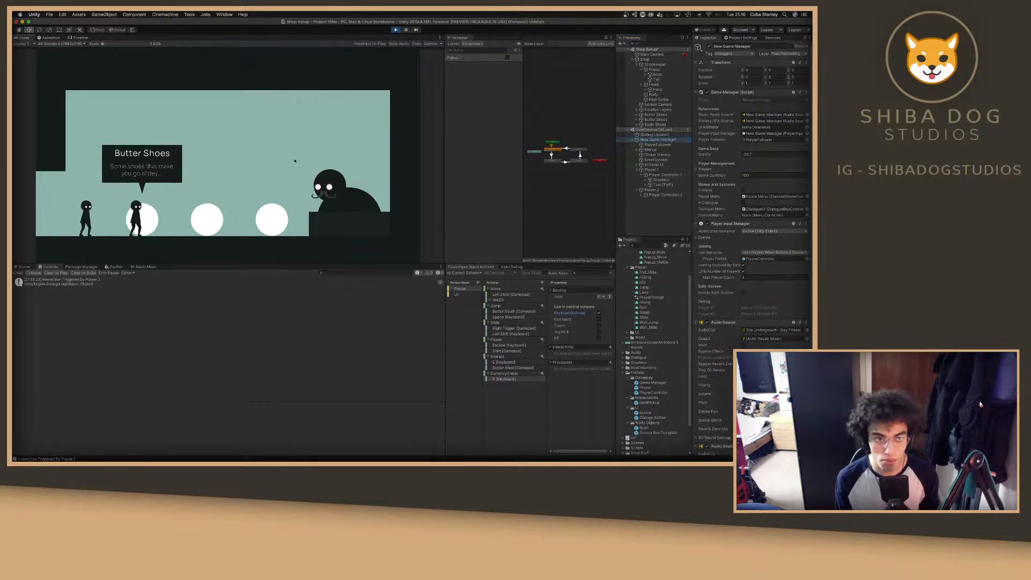
key(e)
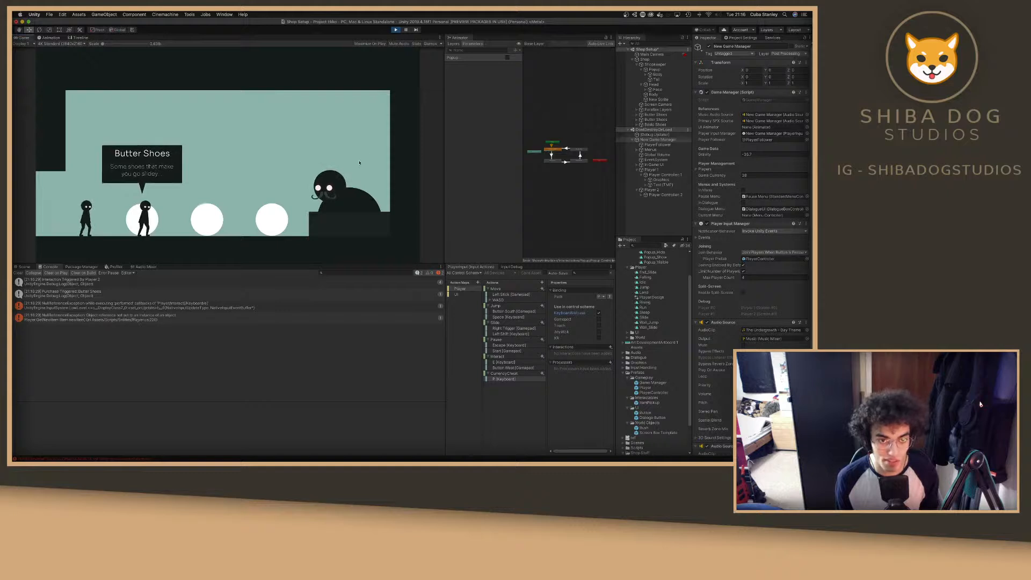
key(e)
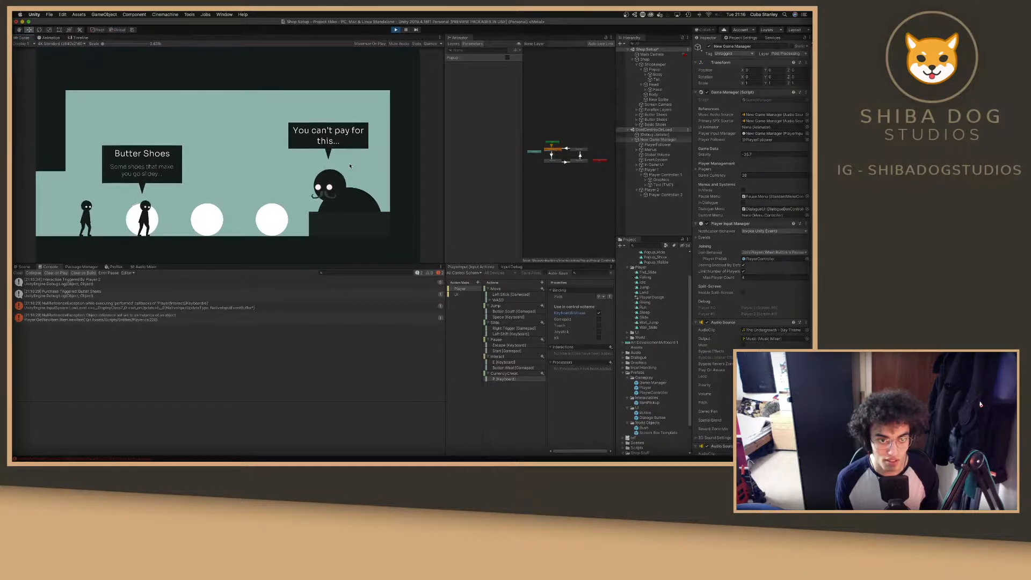
click(757, 176)
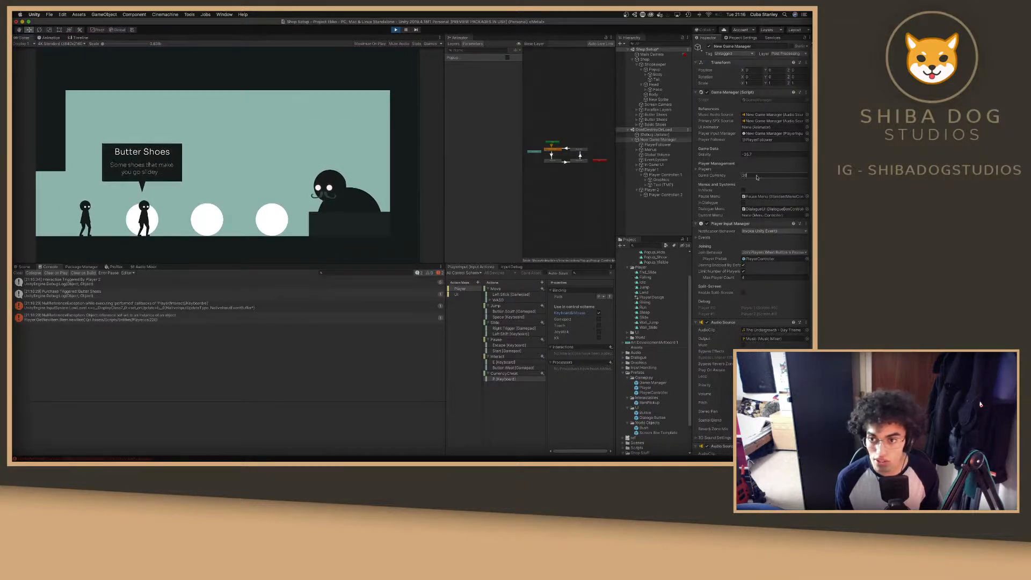
Walk Player 2 back and forth across the shop items in the running game to test their popups.
click(194, 185)
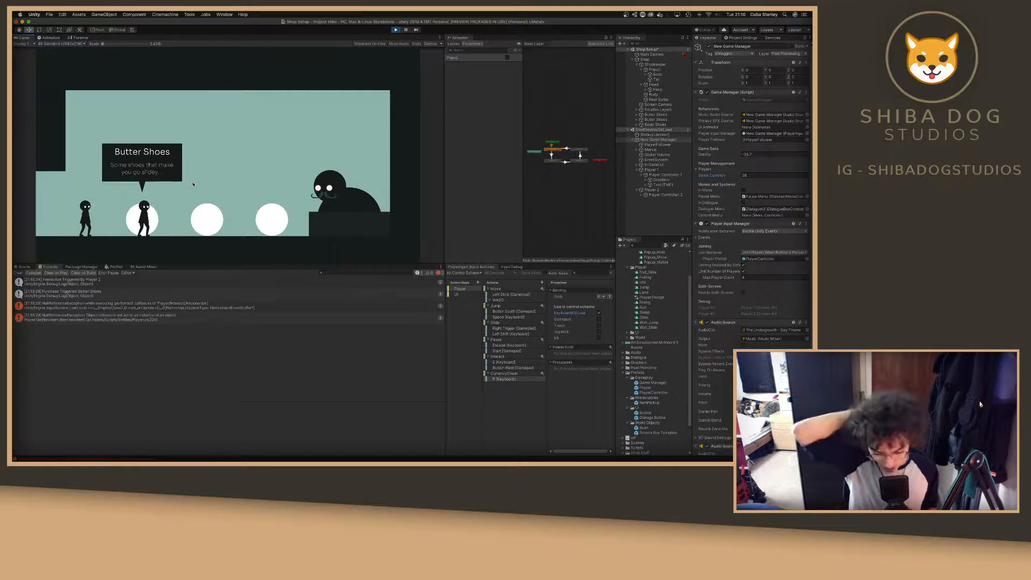
key(d)
key(d)
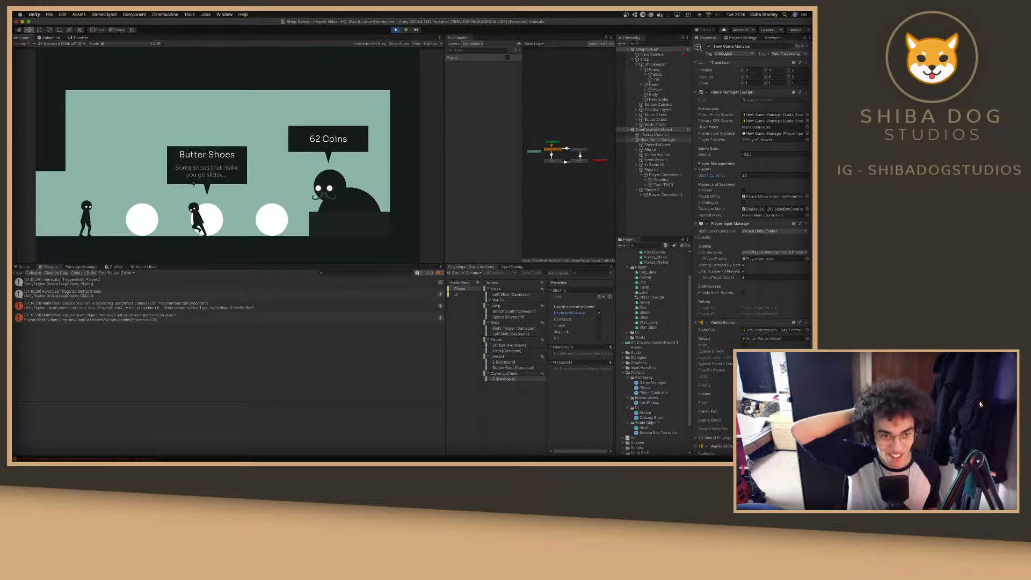
key(a)
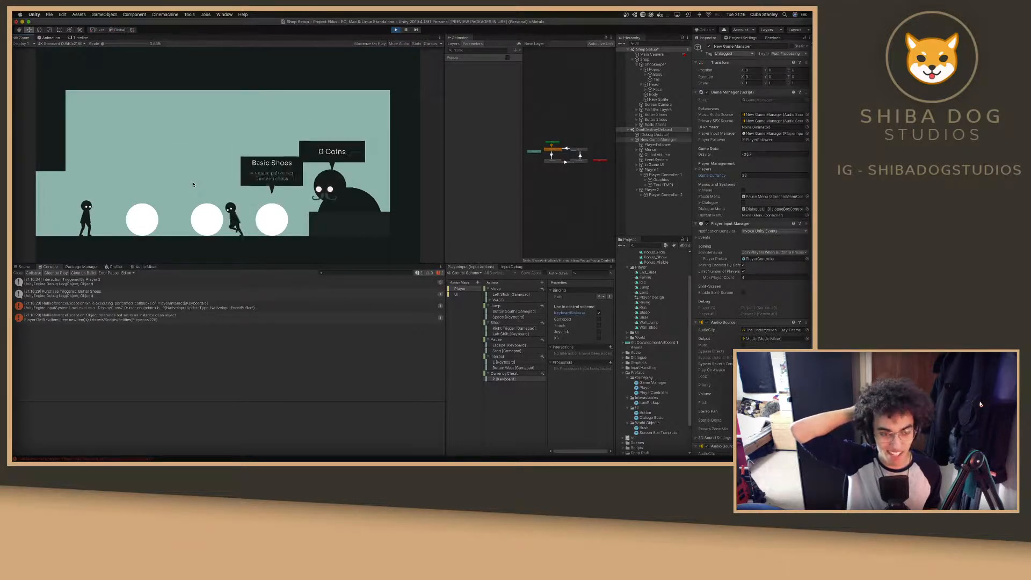
key(d)
key(a)
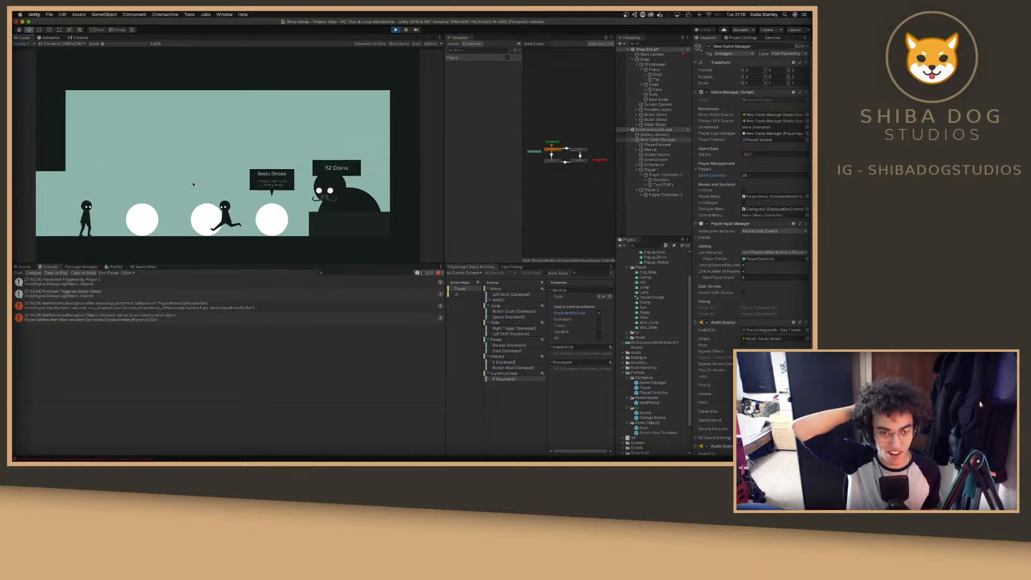
key(d)
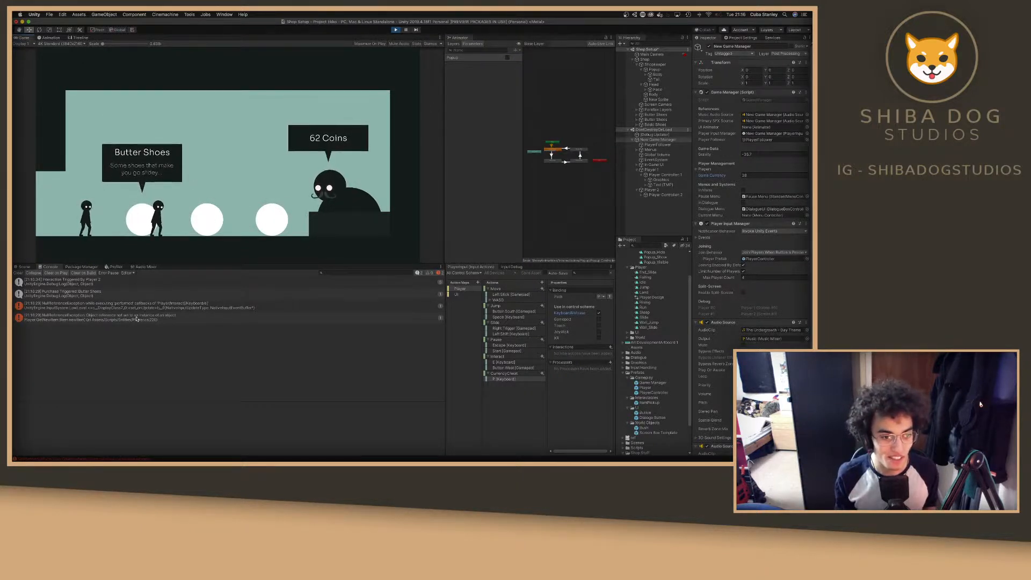
Examine the Console's interaction, purchase and NullReferenceException entries together with their stack traces.
click(209, 321)
click(143, 293)
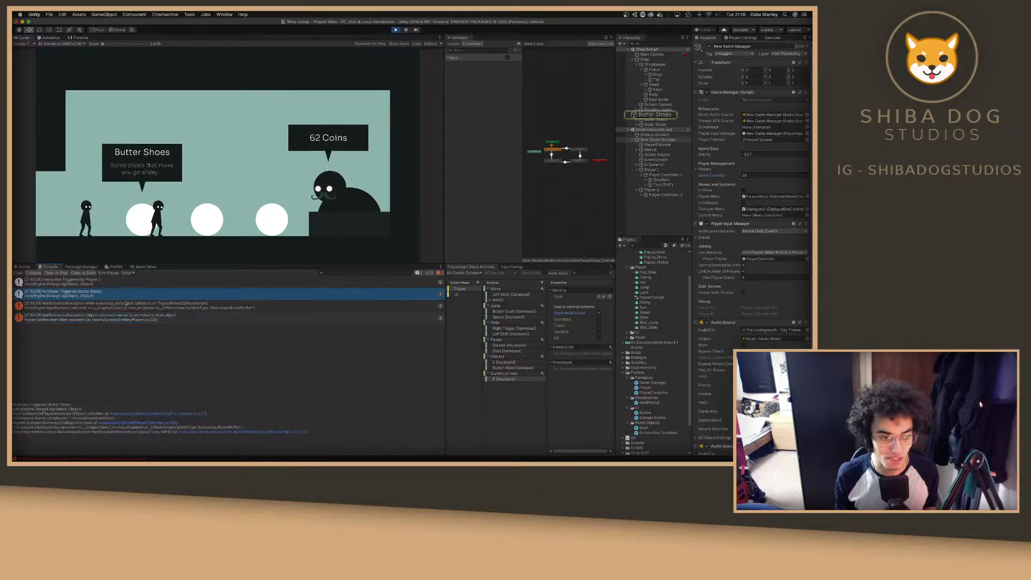
click(142, 317)
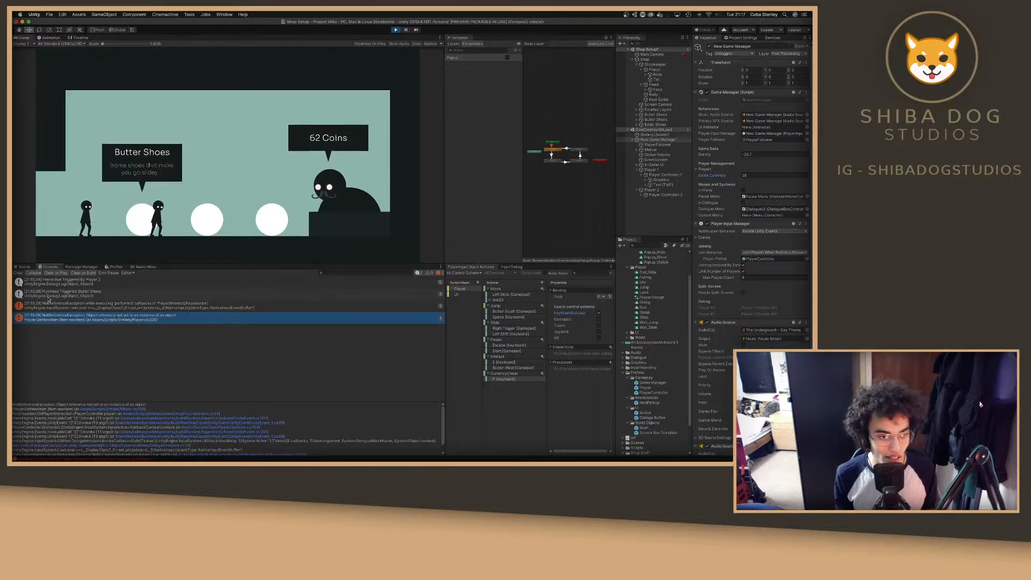
click(64, 283)
click(101, 294)
click(102, 305)
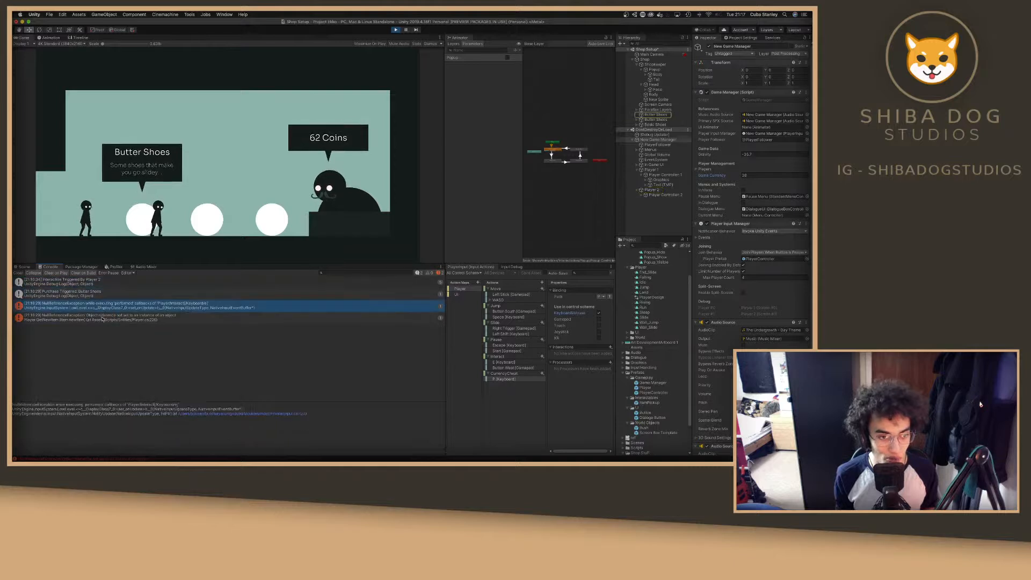
click(102, 316)
click(103, 305)
click(104, 292)
click(108, 285)
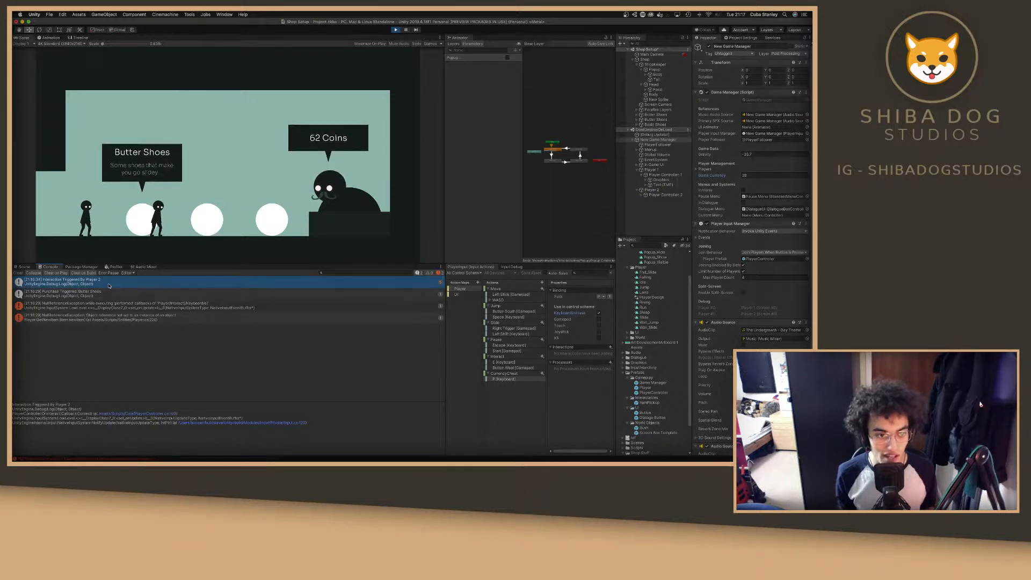
Run and jump Player 2 past the Basic Shoes and shopkeeper, across to the room's opposite wall and back to test movement.
click(202, 220)
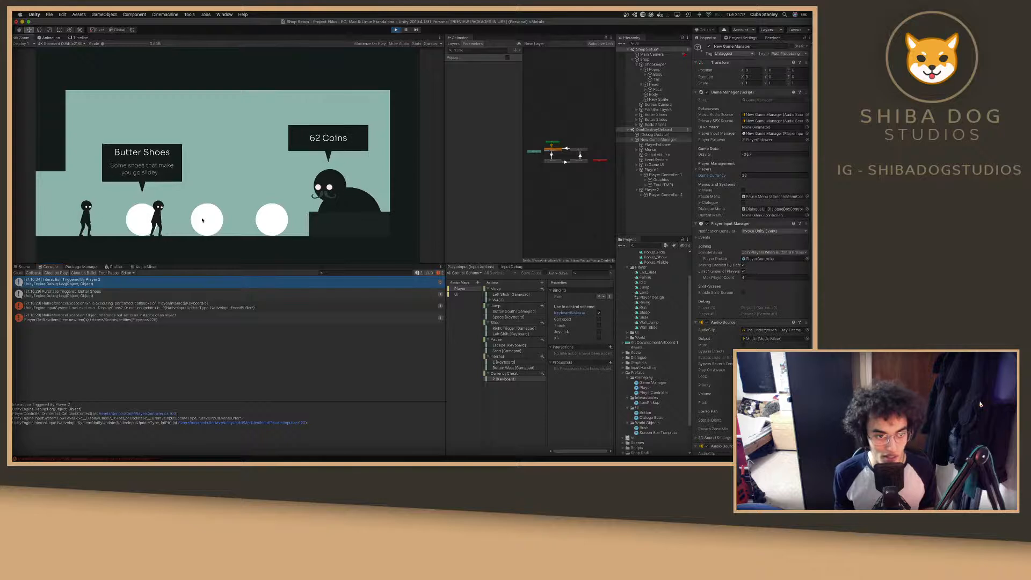
key(d)
key(space)
key(a)
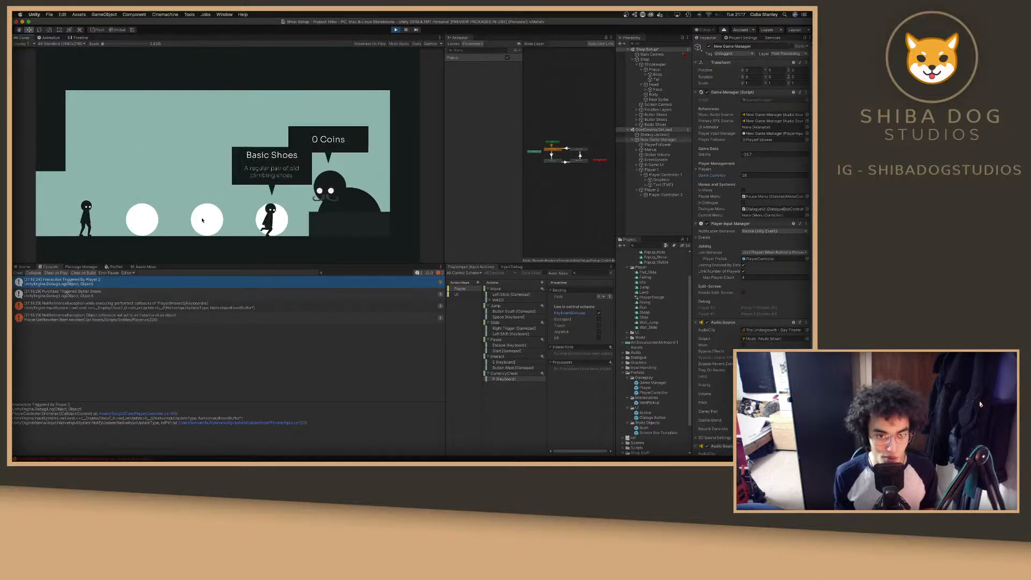
key(d)
key(a)
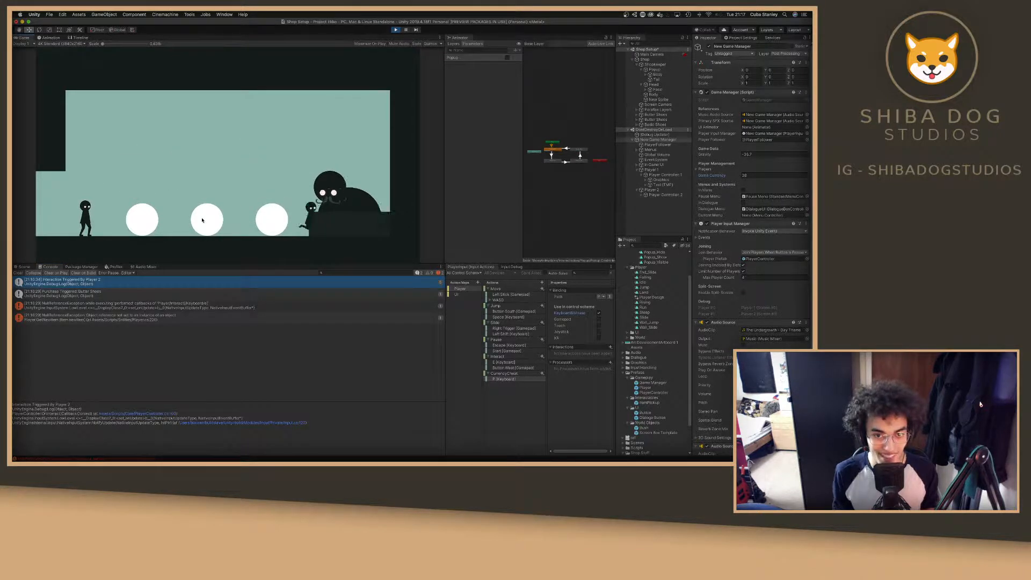
key(a)
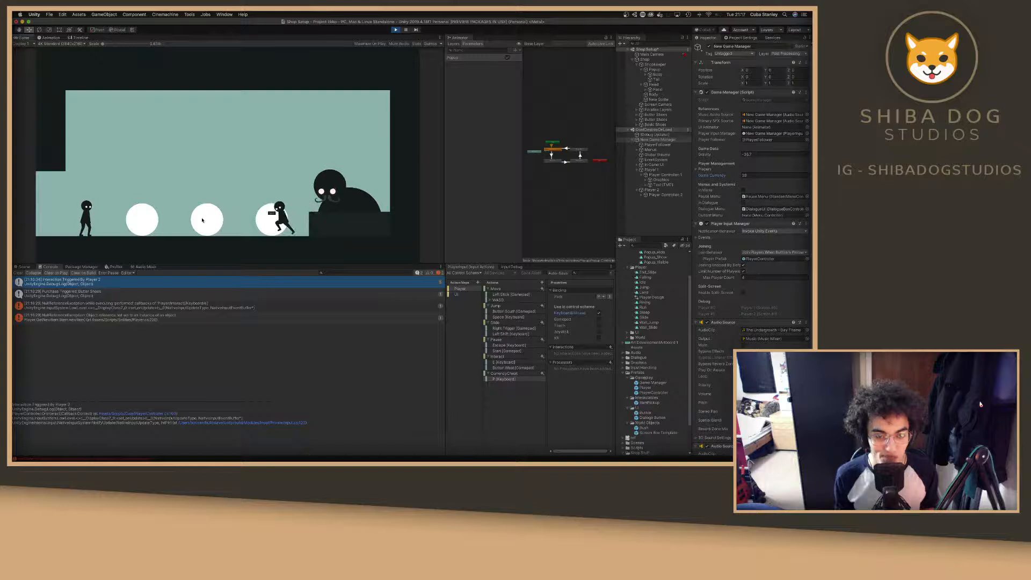
key(d)
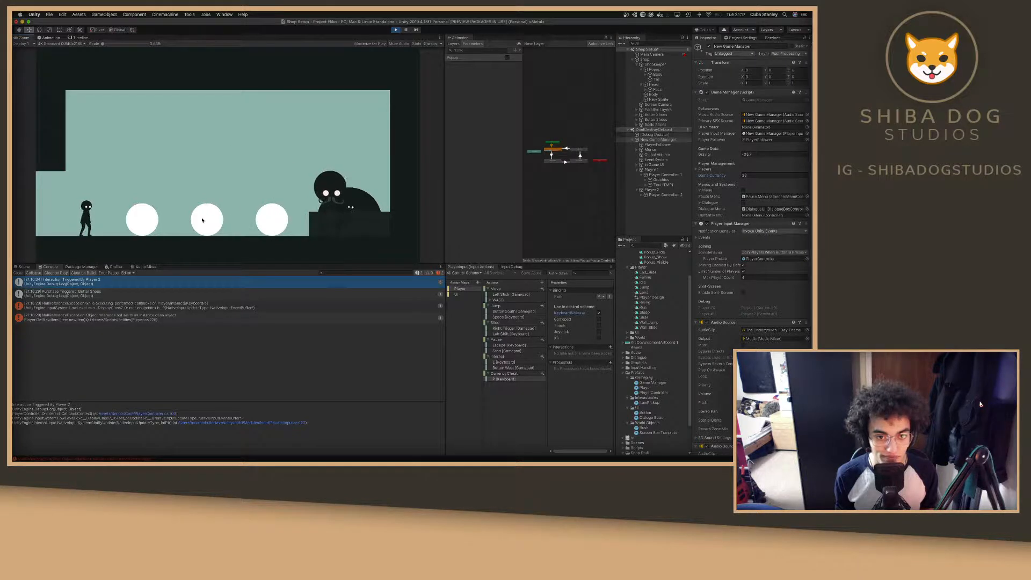
key(d)
key(a)
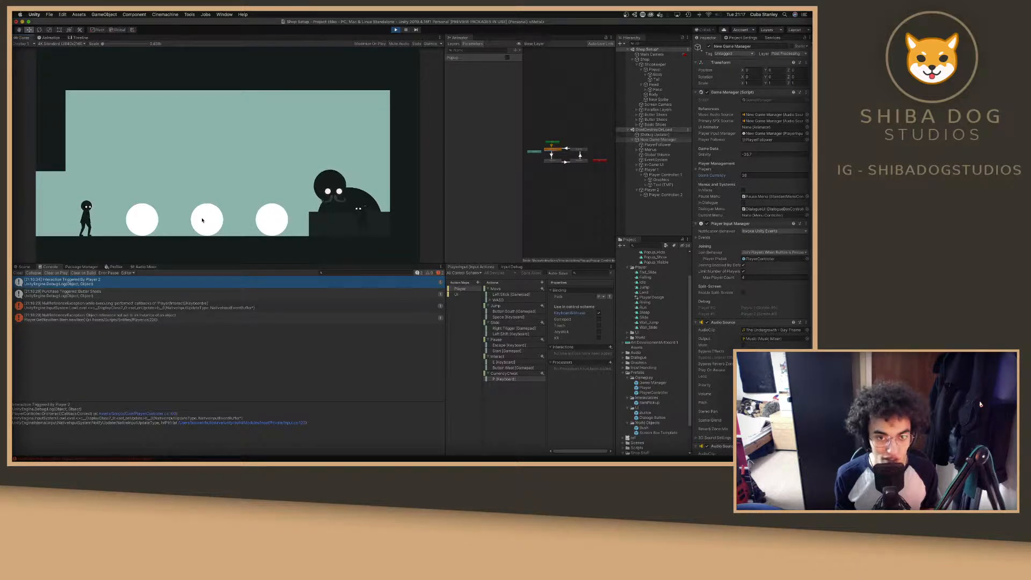
key(space)
key(a)
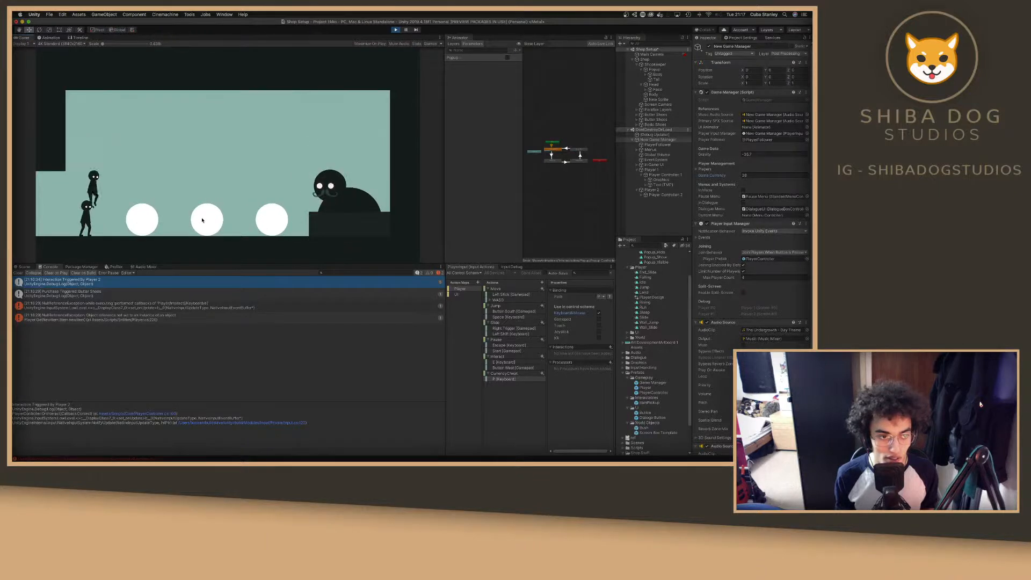
key(space)
key(d)
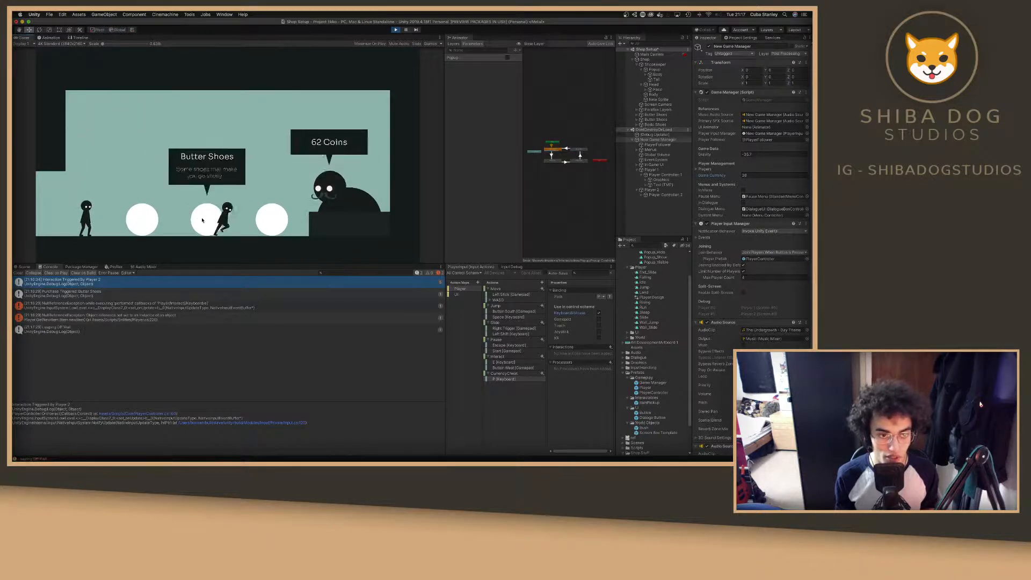
Move Player 2 repeatedly between the second Butter Shoes and the Basic Shoes to check how their popups switch.
key(space)
key(space)
key(a)
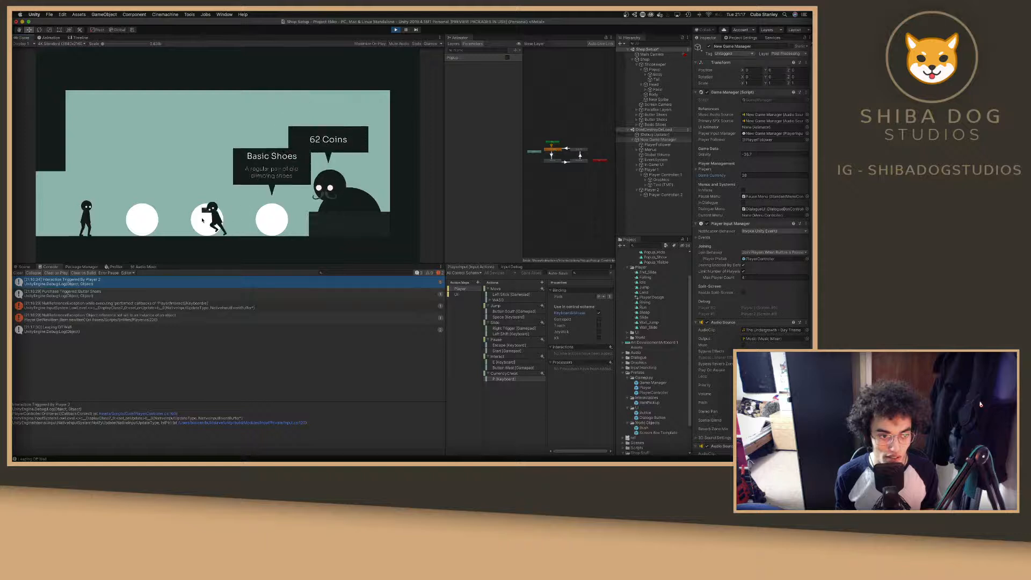
key(space)
key(space)
key(d)
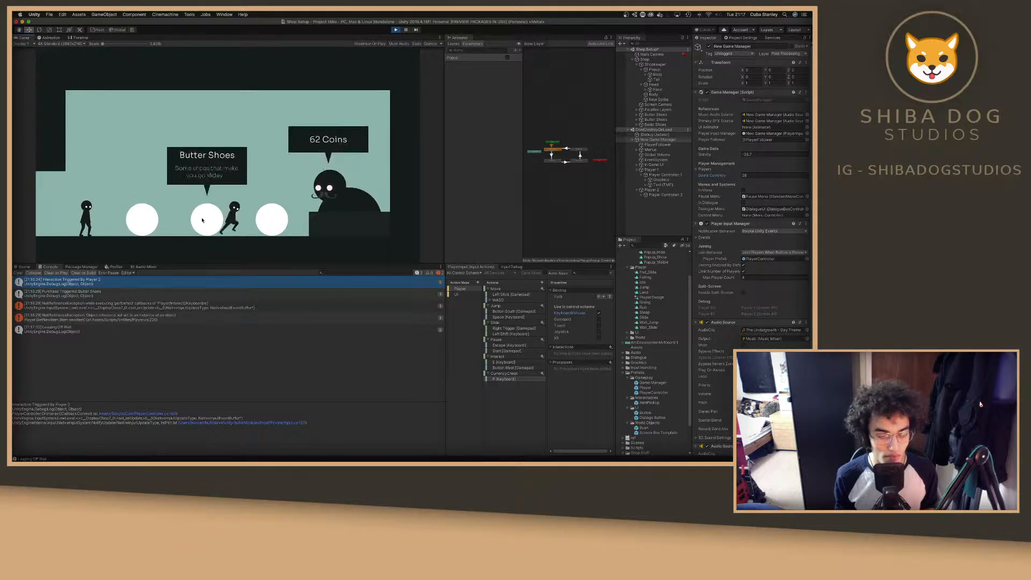
key(a)
key(d)
key(a)
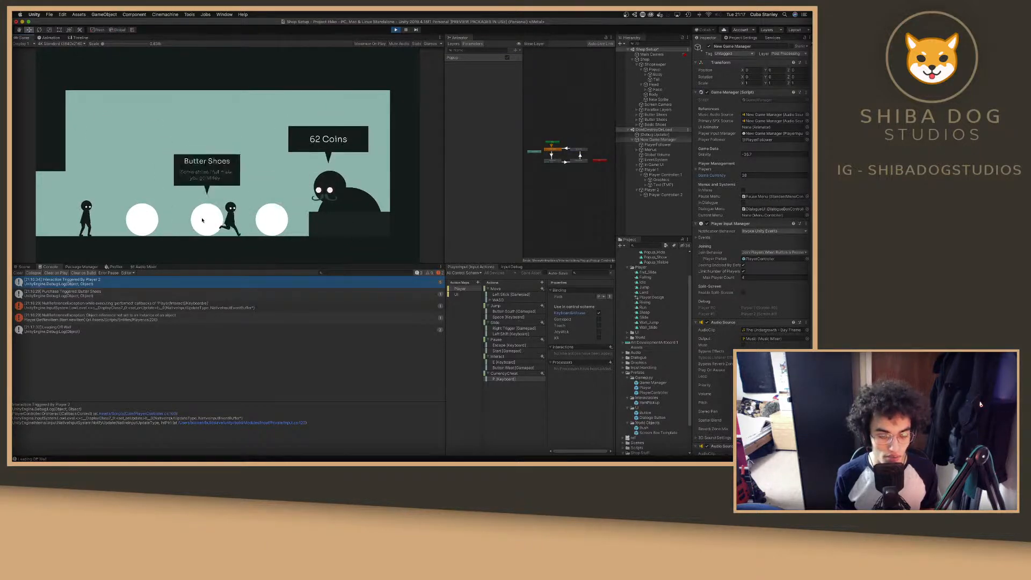
key(d)
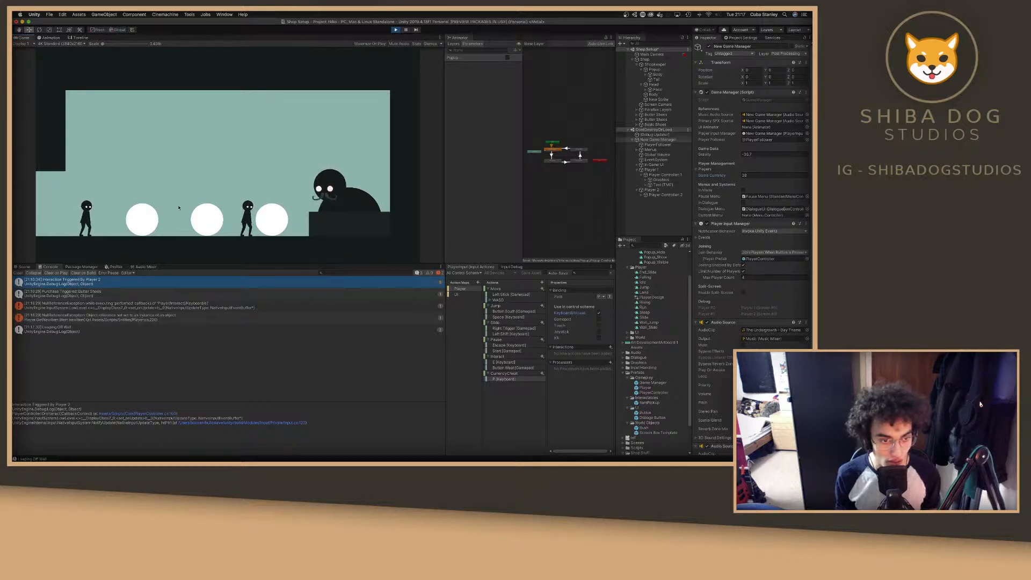
key(a)
key(d)
Stop play mode and switch to Visual Studio, placing the cursor on the HidePopup coroutine line of PurchaseItem's successful purchase branch.
click(397, 29)
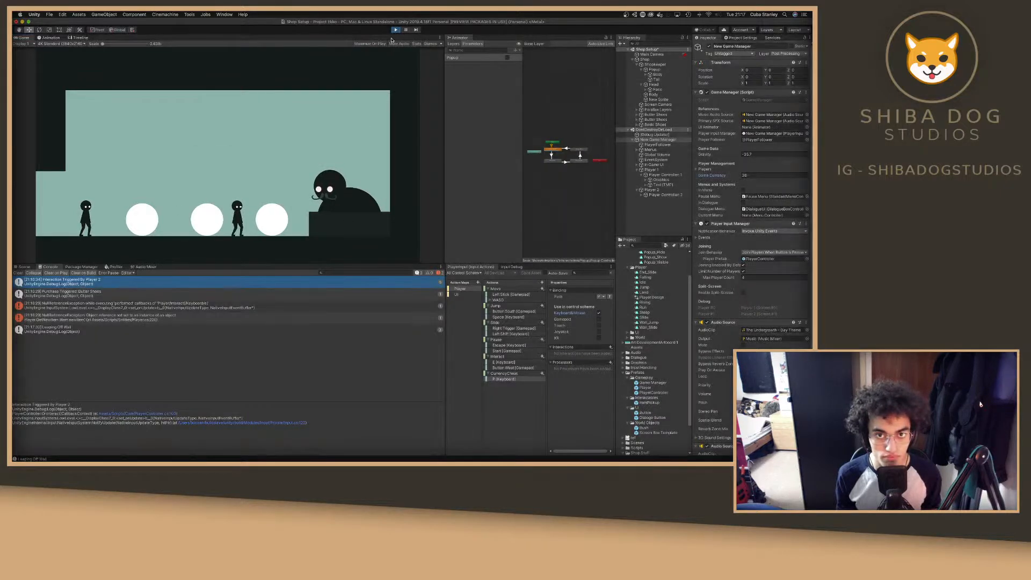
key(ctrl+Right)
click(144, 272)
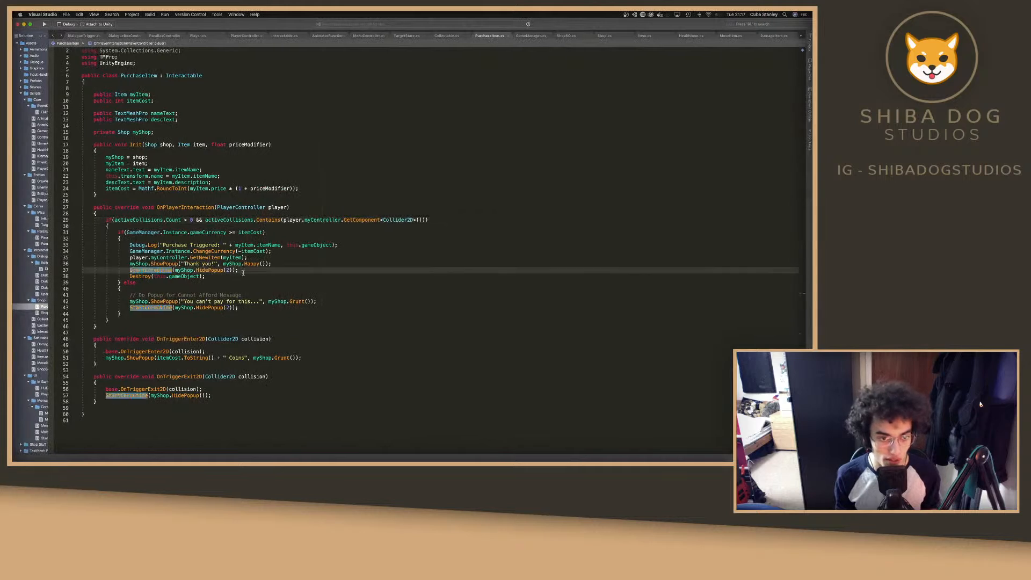
mouse_move(243, 270)
mouse_down()
mouse_move(149, 277)
mouse_move(134, 267)
mouse_move(241, 270)
mouse_up()
click(136, 264)
click(270, 273)
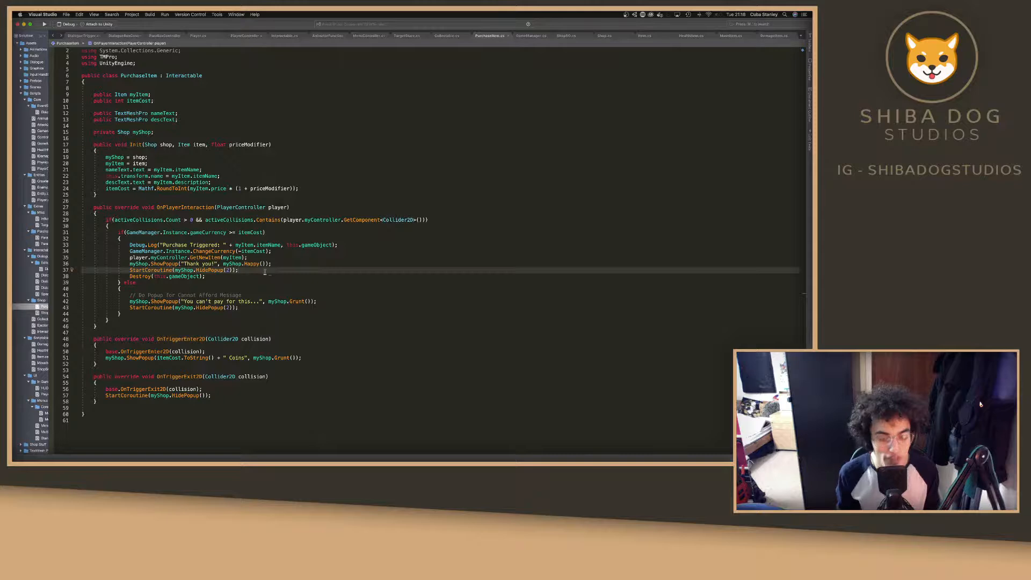
key(super+Tab)
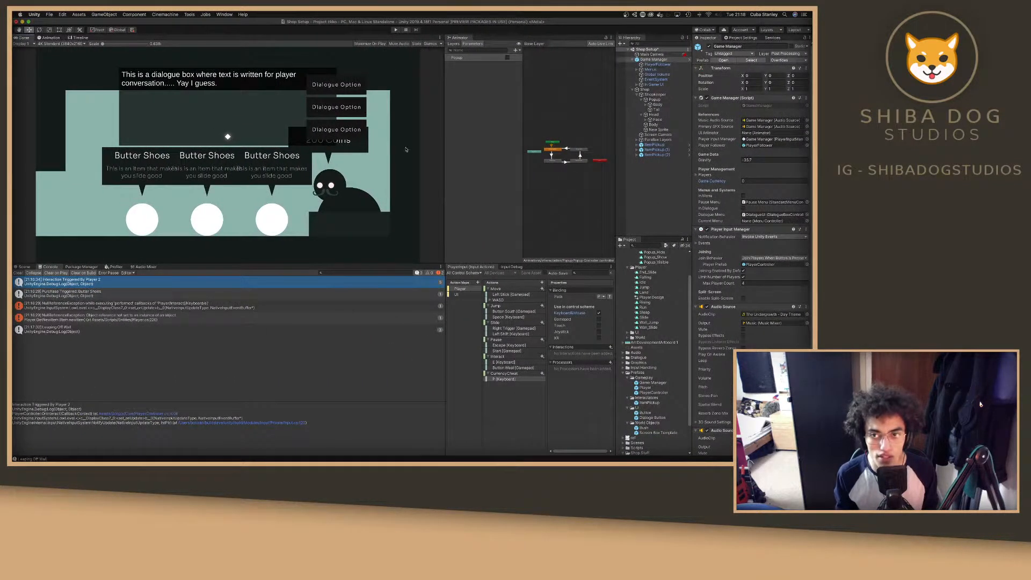
click(672, 192)
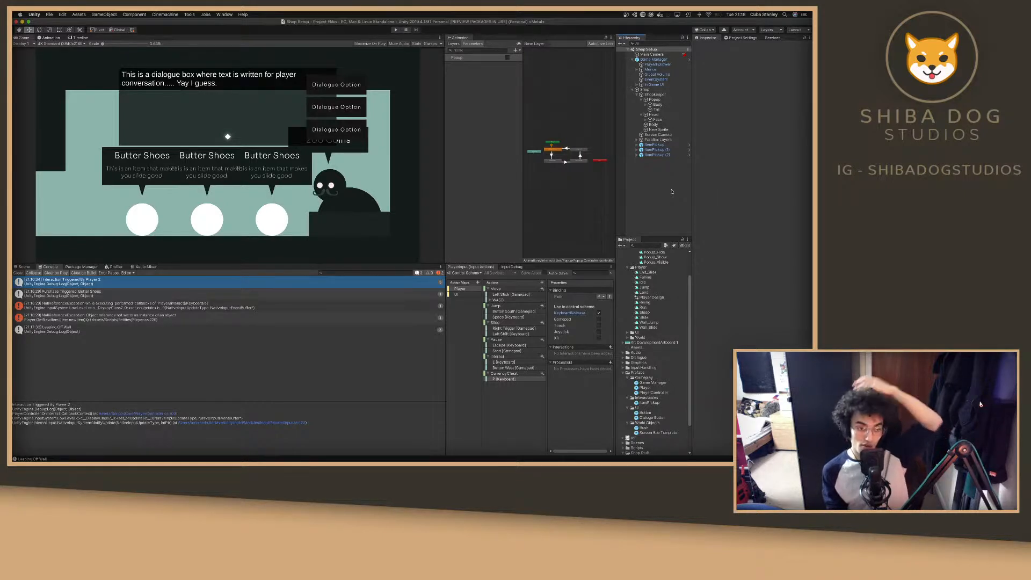
key(ctrl+Right)
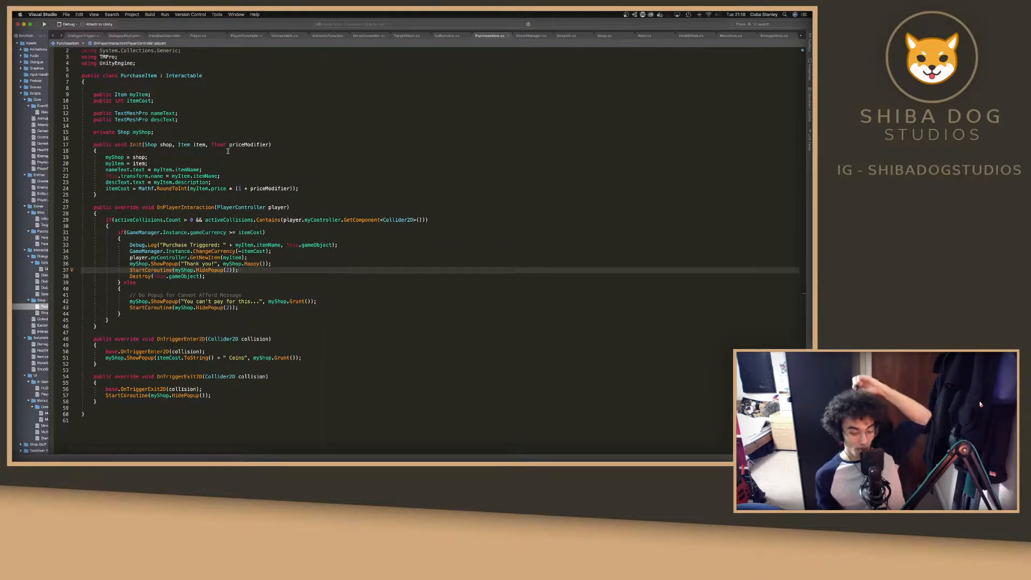
key(ctrl+Left)
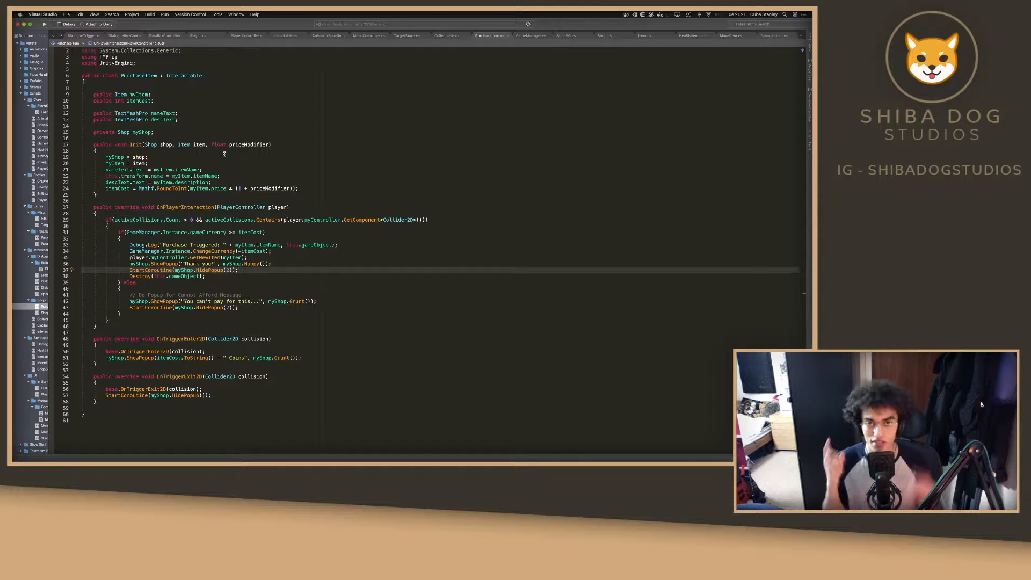
scroll(224, 154, down, 1)
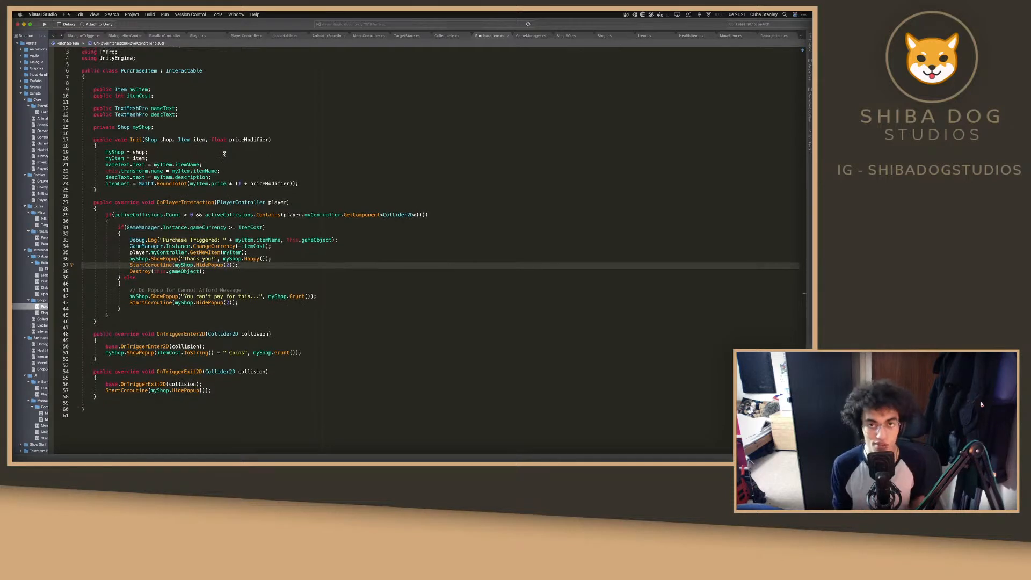